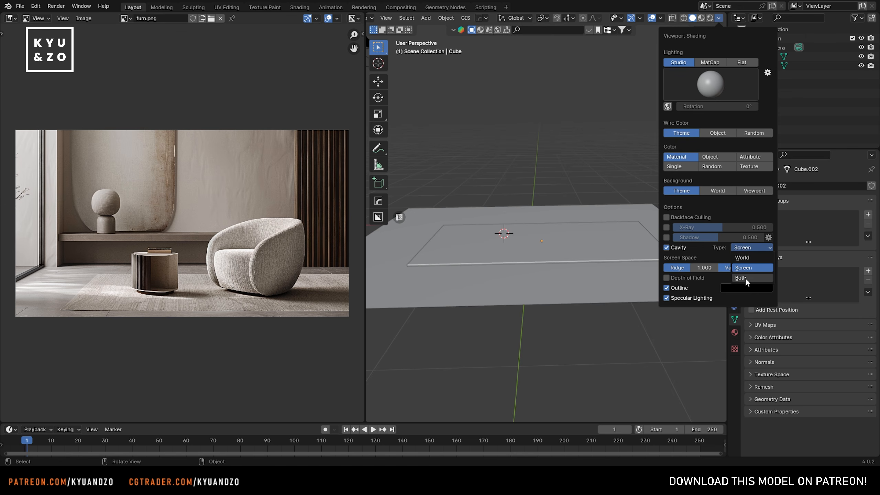
Step: Set the viewport shading's cavity type to Both
{"action": "left_click", "coordinate": [740, 278]}
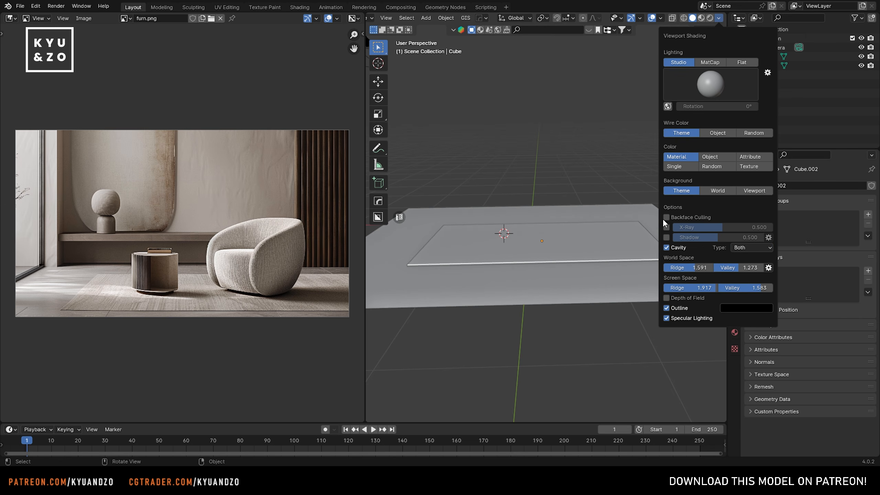
{"action": "left_click", "coordinate": [535, 251]}
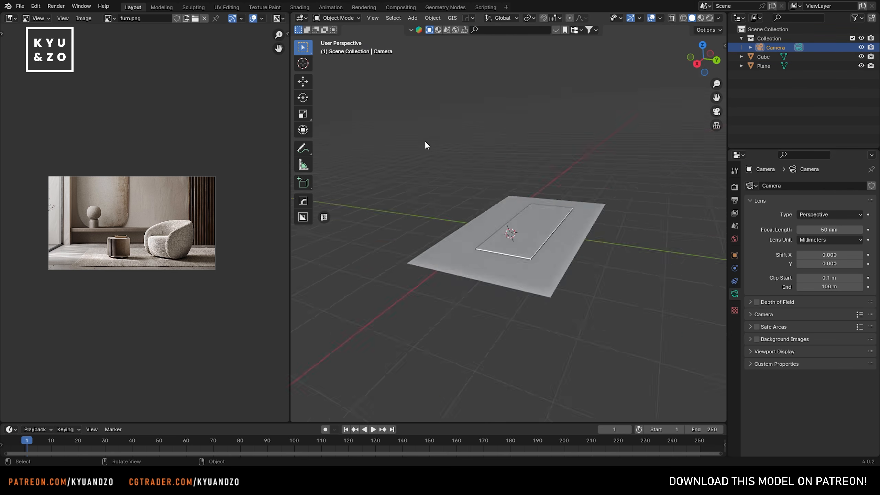
Step: Add an upright plane as the back wall at the rear of the floor and a flattened cube as a shelf in front of it
{"action": "key", "text": "KP_0"}
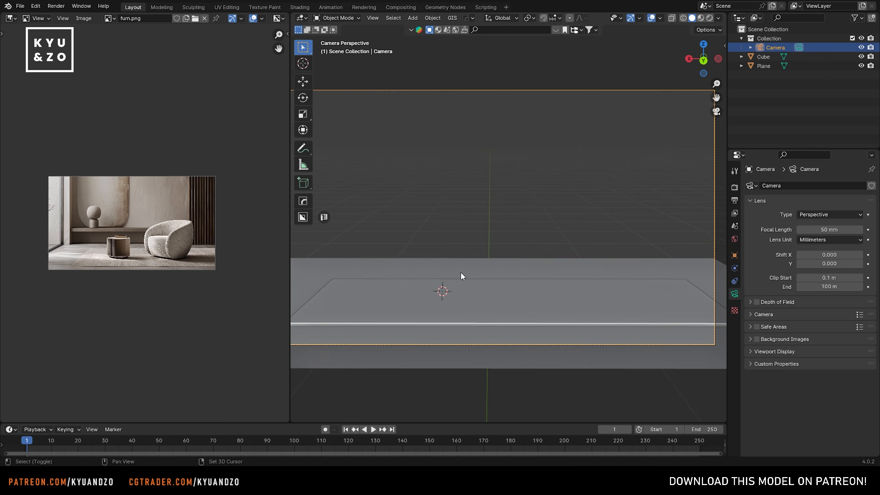
{"action": "right_click", "coordinate": [460, 269], "text": "shift"}
{"action": "key", "text": "shift+a"}
{"action": "mouse_move", "coordinate": [459, 270]}
{"action": "left_click", "coordinate": [496, 64]}
{"action": "key", "text": "s"}
{"action": "left_click", "coordinate": [555, 249]}
{"action": "key", "text": "r"}
{"action": "key", "text": "d"}
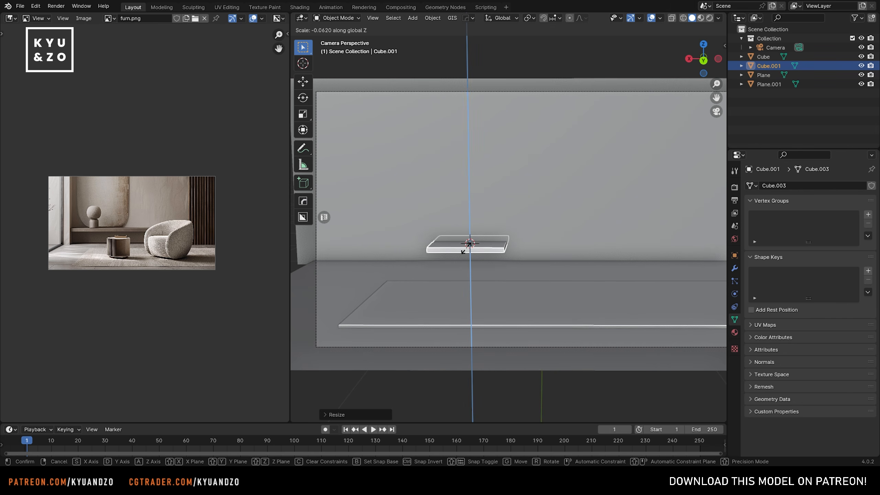
{"action": "left_click", "coordinate": [464, 249]}
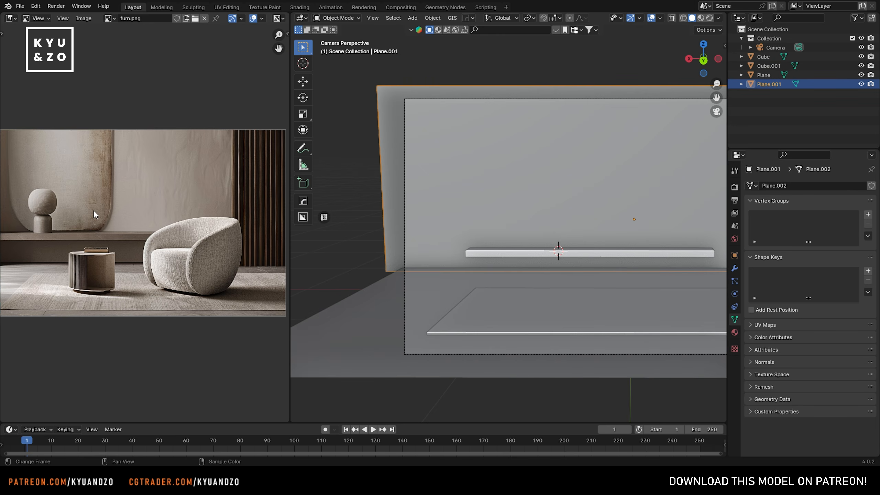
Step: Add a cube column at one end of the shelf and a thin, tall cube slat at the other end, adjusting the slat's height
{"action": "scroll", "coordinate": [107, 178], "scroll_direction": "up", "scroll_amount": 3}
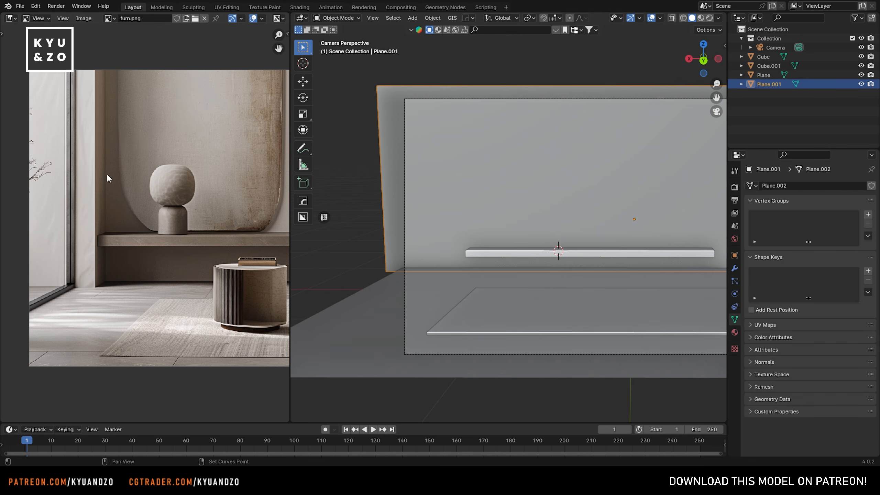
{"action": "key", "text": "shift+a"}
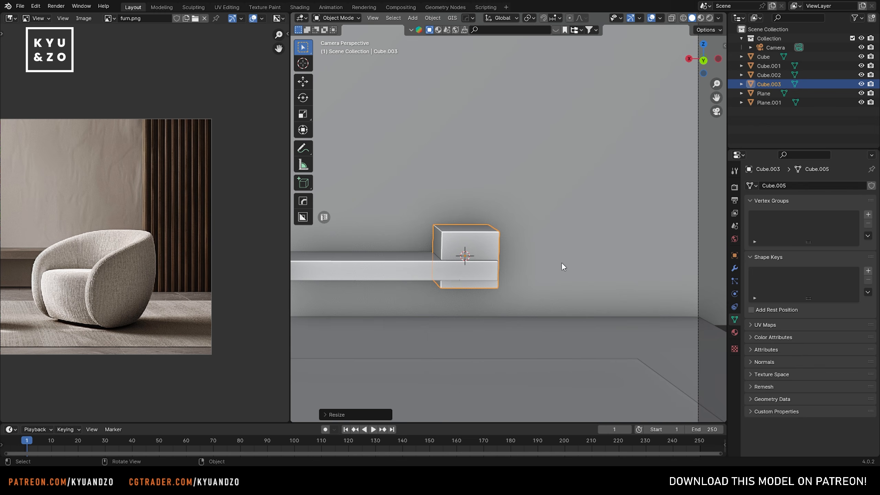
{"action": "key", "text": "s"}
{"action": "key", "text": "x"}
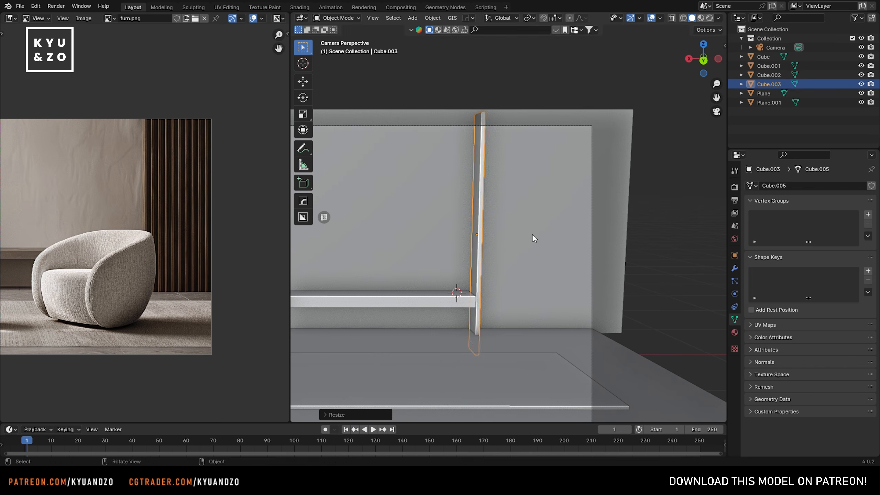
{"action": "key", "text": "g"}
{"action": "key", "text": "z"}
{"action": "left_click", "coordinate": [539, 221]}
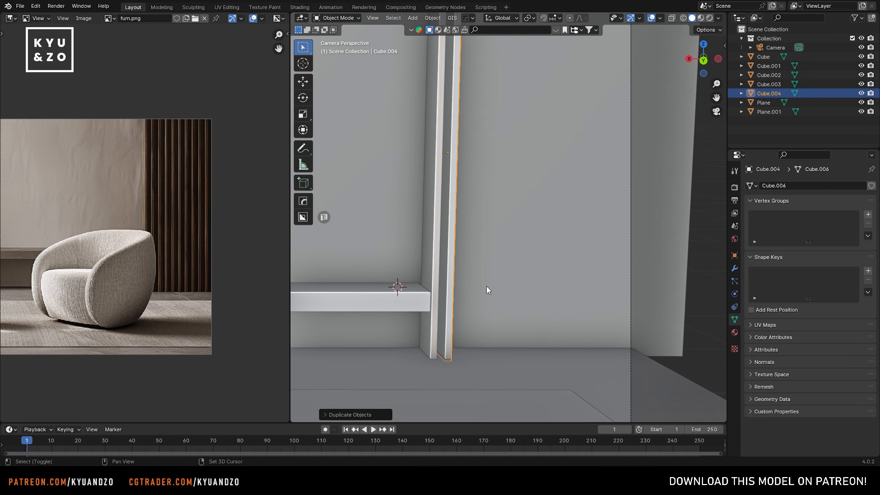
Step: Repeat the slat duplication 14 times at even spacing to cover the wall section beside the shelf
{"action": "key", "text": "shift+r"}
{"action": "key", "text": "shift+r"}
{"action": "key", "text": "shift+r"}
{"action": "key", "text": "shift+r"}
{"action": "key", "text": "shift+r"}
{"action": "key", "text": "shift+r"}
{"action": "key", "text": "shift+r"}
{"action": "key", "text": "shift+r"}
{"action": "key", "text": "shift+r"}
{"action": "key", "text": "shift+r"}
{"action": "key", "text": "shift+r"}
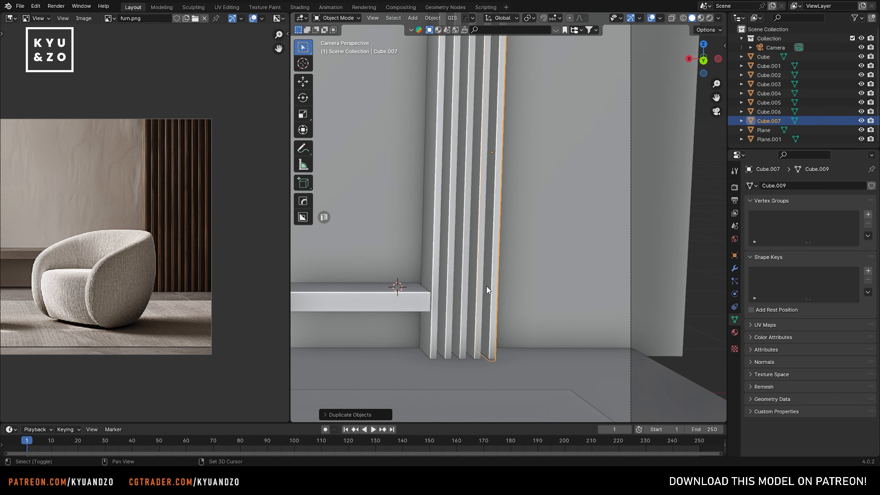
{"action": "key", "text": "shift+r"}
{"action": "key", "text": "shift+r"}
{"action": "key", "text": "shift+r"}
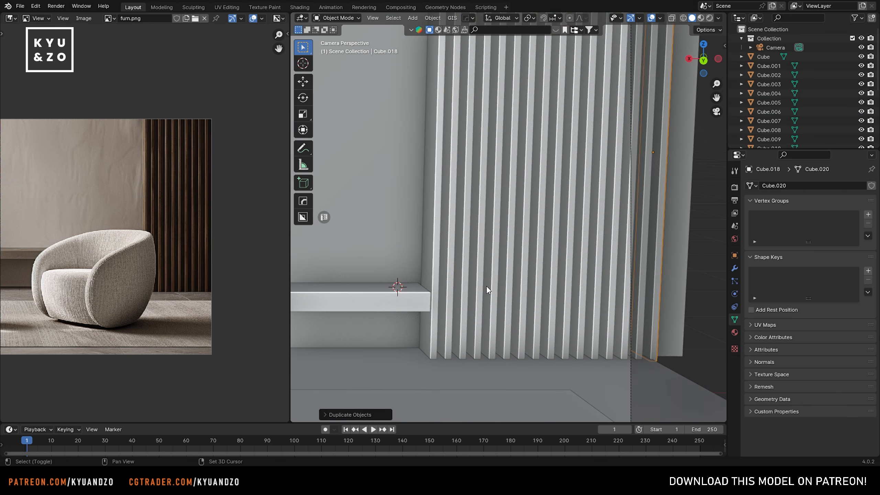
Step: Add a cube at the shelf, then scale and move it into a tall panel standing on the shelf
{"action": "key", "text": "shift+a"}
{"action": "mouse_move", "coordinate": [496, 270]}
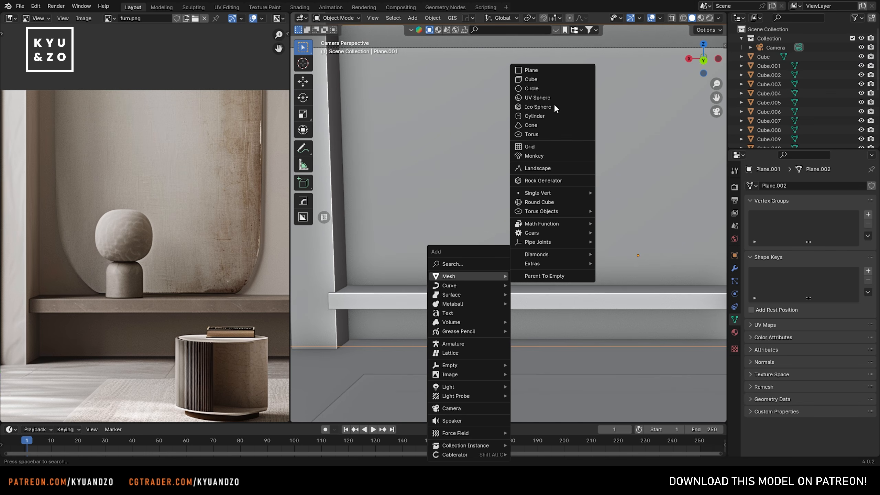
{"action": "left_click", "coordinate": [564, 77]}
{"action": "key", "text": "s"}
{"action": "key", "text": "y"}
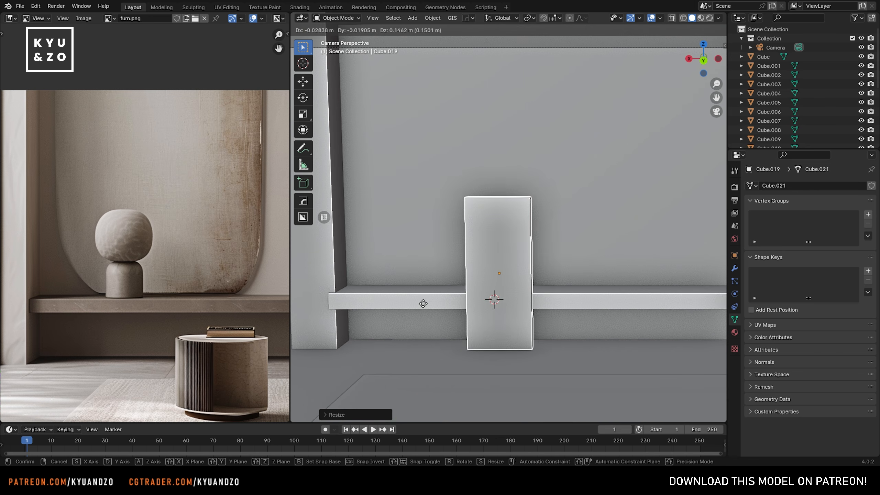
{"action": "key", "text": "s"}
{"action": "key", "text": "d"}
{"action": "key", "text": "s"}
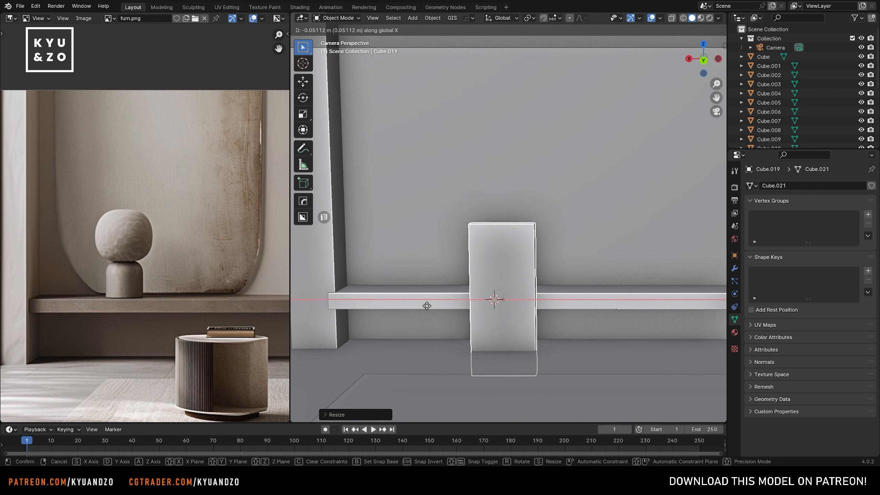
{"action": "key", "text": "d"}
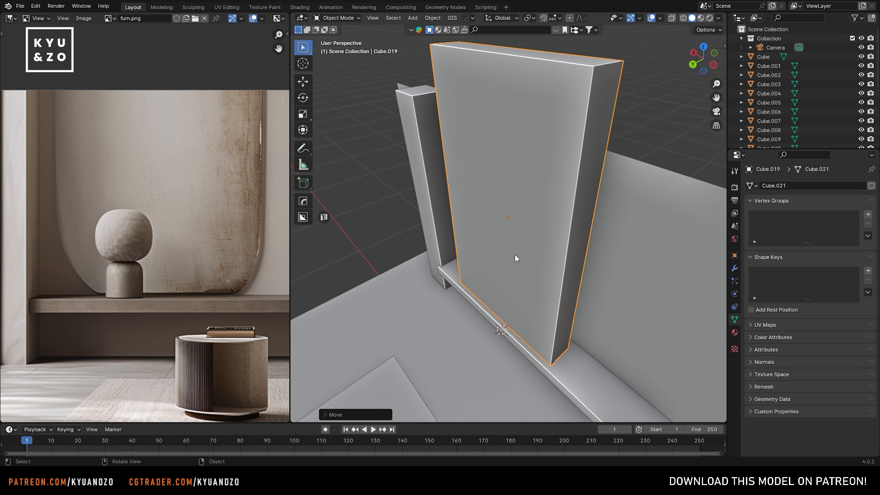
{"action": "middle_click_drag", "start_coordinate": [514, 254], "coordinate": [402, 161], "text": "shift"}
{"action": "key", "text": "g"}
{"action": "key", "text": "a"}
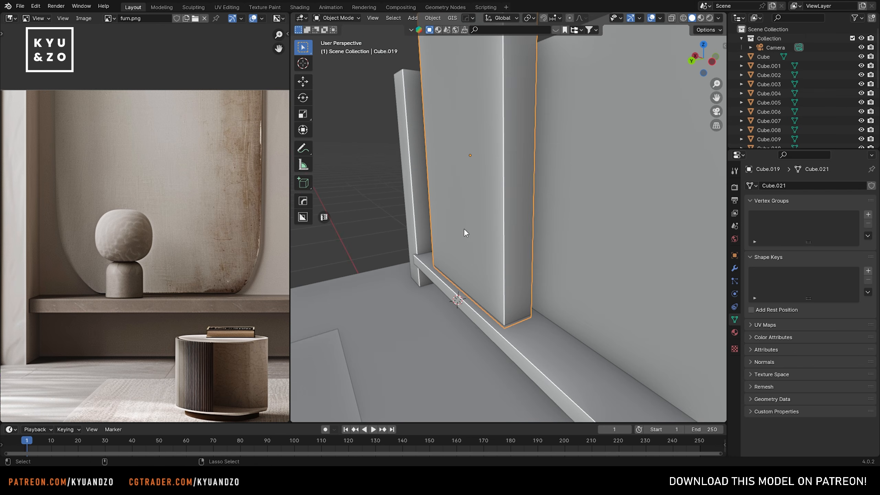
Step: Apply all transforms to the tall panel
{"action": "key", "text": "ctrl+a"}
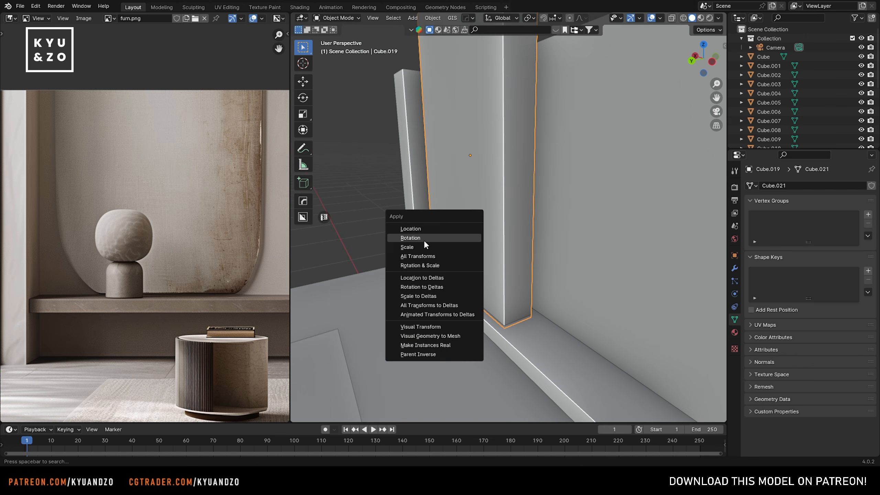
{"action": "left_click", "coordinate": [418, 252]}
{"action": "key", "text": "alt+a"}
{"action": "left_click", "coordinate": [445, 228]}
{"action": "key", "text": "ctrl+a"}
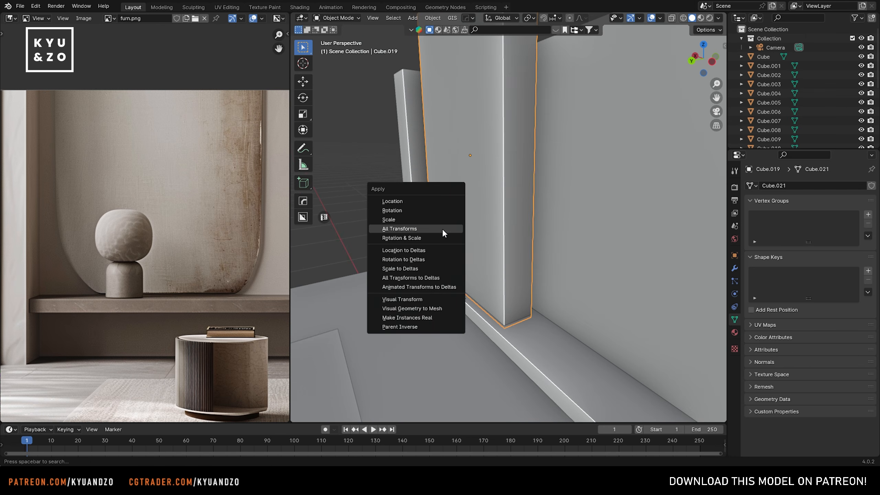
{"action": "left_click", "coordinate": [440, 220]}
{"action": "key", "text": "alt+a"}
{"action": "left_click", "coordinate": [439, 219]}
Step: Bevel the four short corner edges of the tall panel to round the corners of its front outline
{"action": "scroll", "coordinate": [439, 274], "scroll_direction": "up", "scroll_amount": 1}
{"action": "key", "text": "Tab"}
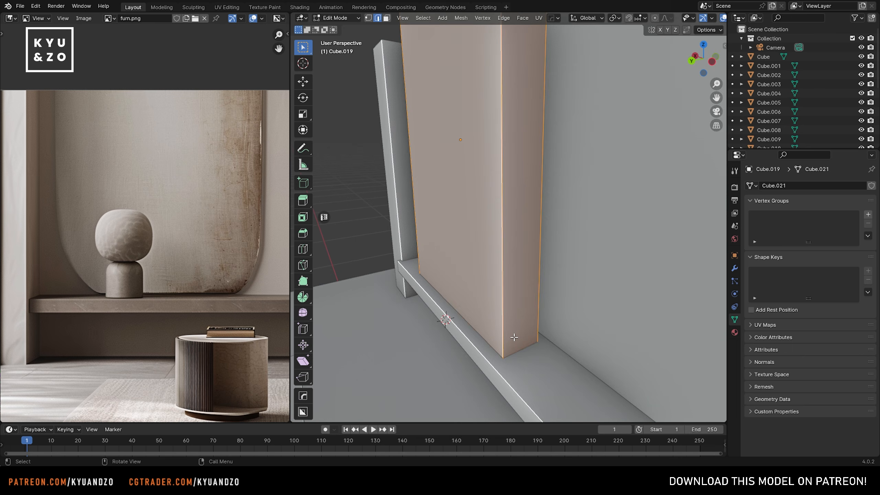
{"action": "key", "text": "2"}
{"action": "key", "text": "alt+z"}
{"action": "left_click", "coordinate": [520, 353], "text": "shift"}
{"action": "scroll", "coordinate": [485, 278], "scroll_direction": "down", "scroll_amount": 3}
{"action": "middle_click_drag", "start_coordinate": [485, 278], "coordinate": [485, 251]}
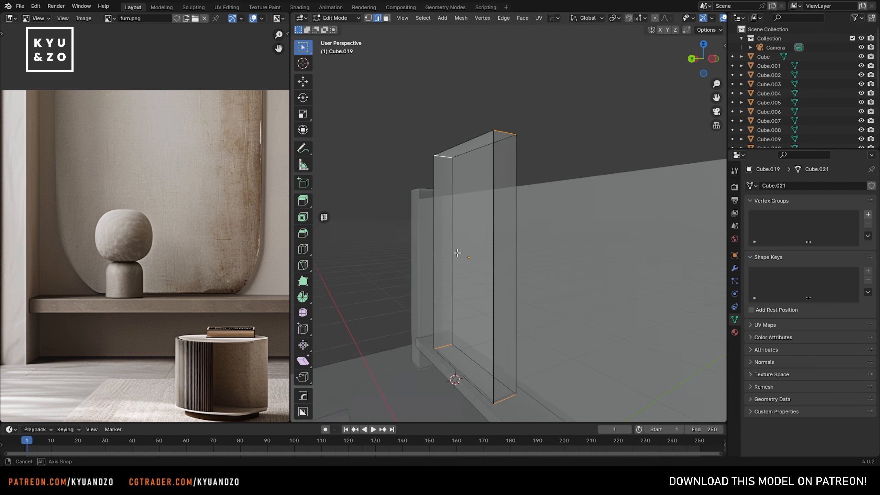
{"action": "left_click", "coordinate": [503, 133], "text": "shift"}
{"action": "left_click", "coordinate": [449, 153], "text": "shift"}
{"action": "scroll", "coordinate": [477, 236], "scroll_direction": "up", "scroll_amount": 3}
{"action": "key", "text": "alt+z"}
{"action": "key", "text": "ctrl+b"}
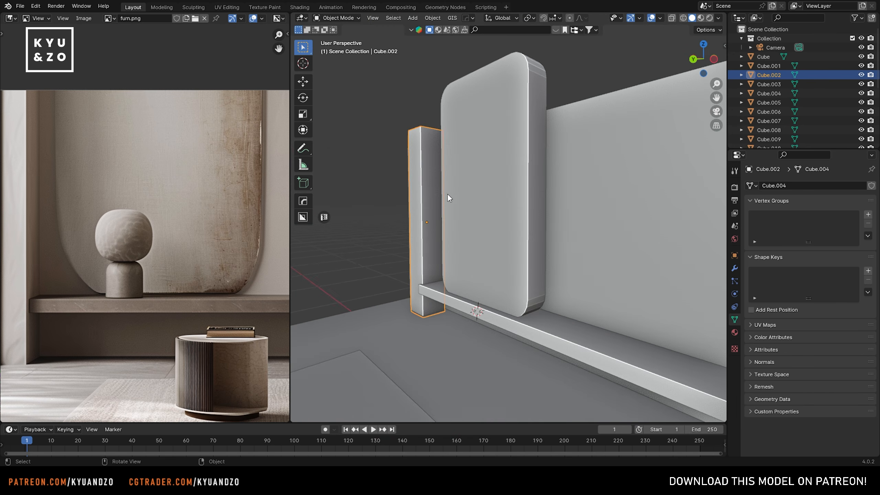
Step: Apply auto smooth shading to the rounded panel
{"action": "left_click", "coordinate": [470, 180]}
{"action": "right_click", "coordinate": [471, 180]}
{"action": "left_click", "coordinate": [471, 179]}
{"action": "left_click", "coordinate": [366, 167]}
{"action": "left_click", "coordinate": [468, 169]}
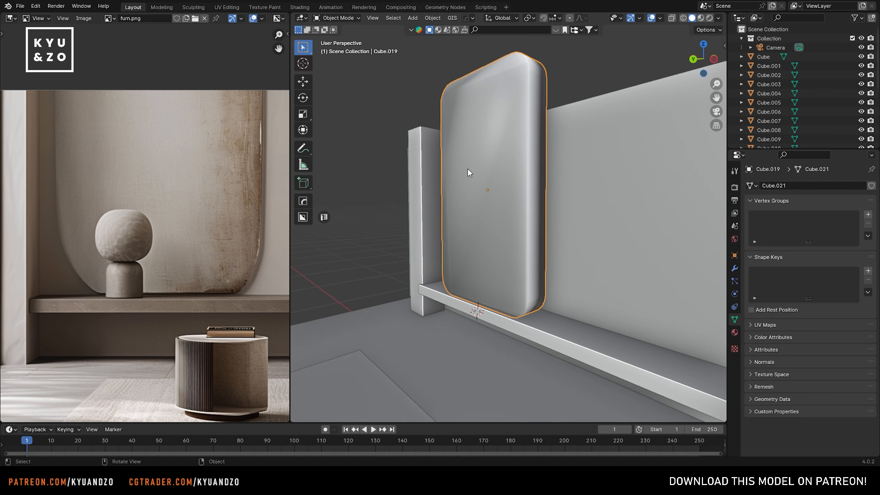
{"action": "right_click", "coordinate": [465, 171]}
{"action": "left_click", "coordinate": [463, 173]}
{"action": "left_click", "coordinate": [372, 187]}
{"action": "left_click", "coordinate": [472, 190]}
Step: Scale the rounded panel down along Y into a thin board against the back wall
{"action": "scroll", "coordinate": [433, 224], "scroll_direction": "down", "scroll_amount": 7}
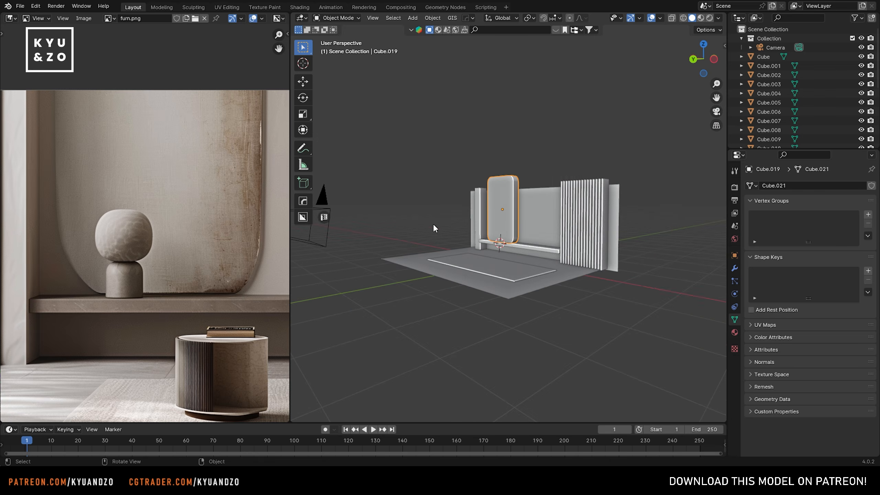
{"action": "middle_click_drag", "start_coordinate": [433, 223], "coordinate": [398, 252]}
{"action": "key", "text": "KP_Decimal"}
{"action": "key", "text": "s"}
{"action": "key", "text": "s"}
{"action": "key", "text": "d"}
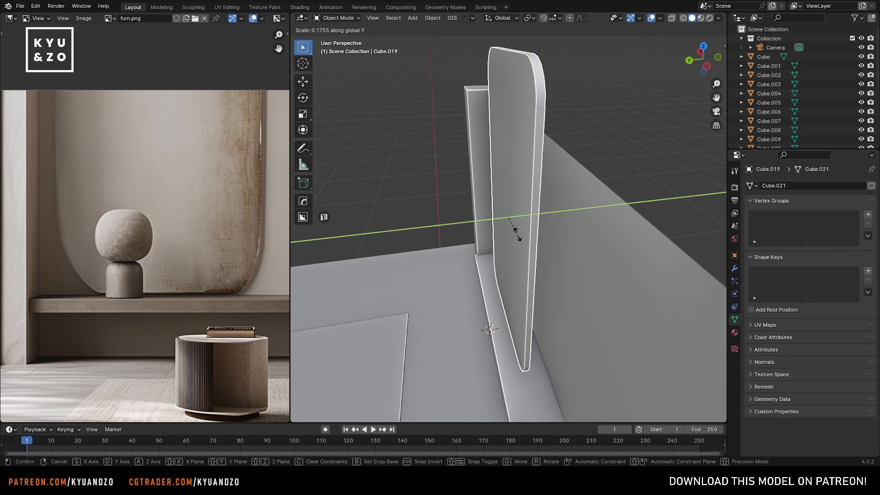
{"action": "left_click", "coordinate": [456, 262]}
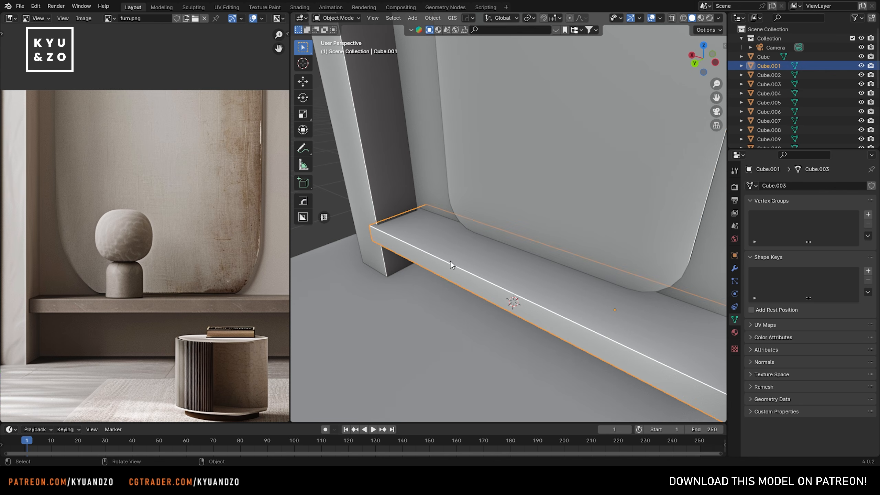
Step: Add a 32-vertex cylinder near the column end of the shelf, scaled down and raised to stand on the shelf top
{"action": "scroll", "coordinate": [446, 265], "scroll_direction": "up", "scroll_amount": 2}
{"action": "key", "text": "shift+a"}
{"action": "mouse_move", "coordinate": [391, 261]}
{"action": "left_click", "coordinate": [488, 101]}
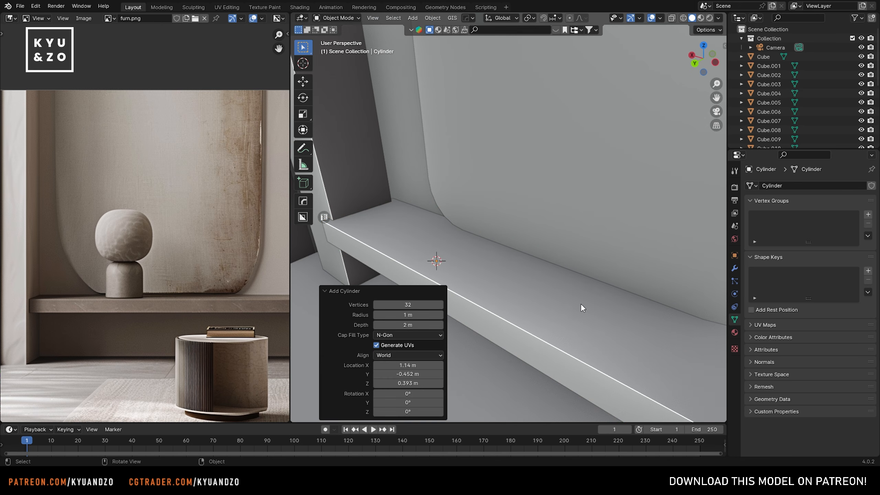
{"action": "key", "text": "g"}
{"action": "key", "text": "a"}
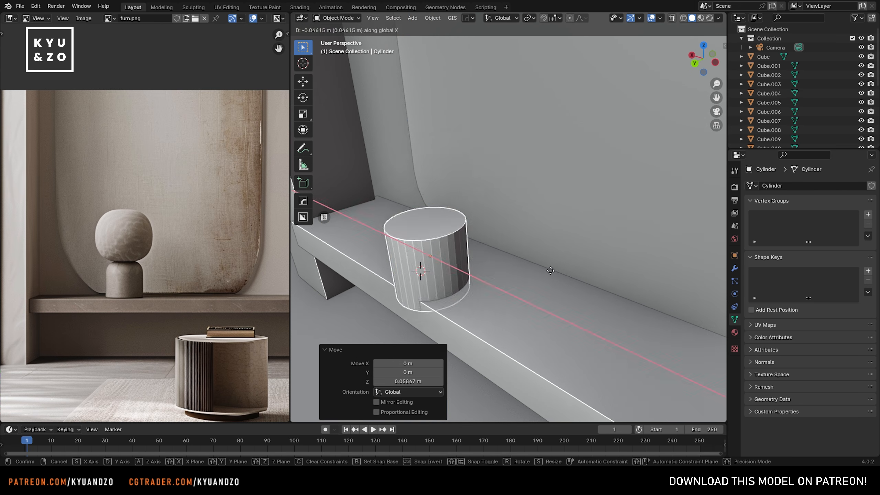
{"action": "key", "text": "d"}
{"action": "left_click", "coordinate": [551, 271]}
{"action": "key", "text": "g"}
{"action": "key", "text": "a"}
{"action": "left_click", "coordinate": [556, 263]}
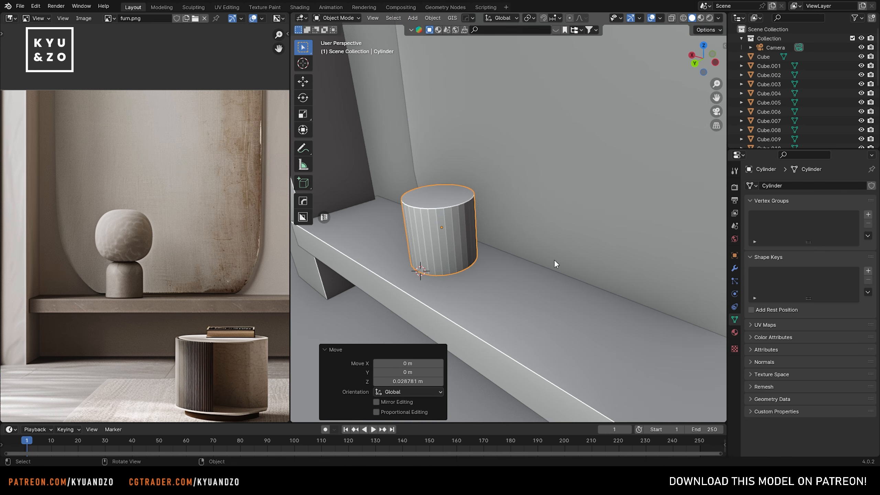
Step: Adjust the cylinder's position and proportions on the shelf to match the lamp base in the reference
{"action": "key", "text": "g"}
{"action": "key", "text": "d"}
{"action": "key", "text": "s"}
{"action": "key", "text": "d"}
{"action": "left_click", "coordinate": [511, 264]}
Step: Extrude the cylinder's top face twice, first by about 0.014 m, scaling each new face inward to form a domed top
{"action": "key", "text": "KP_Decimal"}
{"action": "key", "text": "Tab"}
{"action": "left_click", "coordinate": [501, 194]}
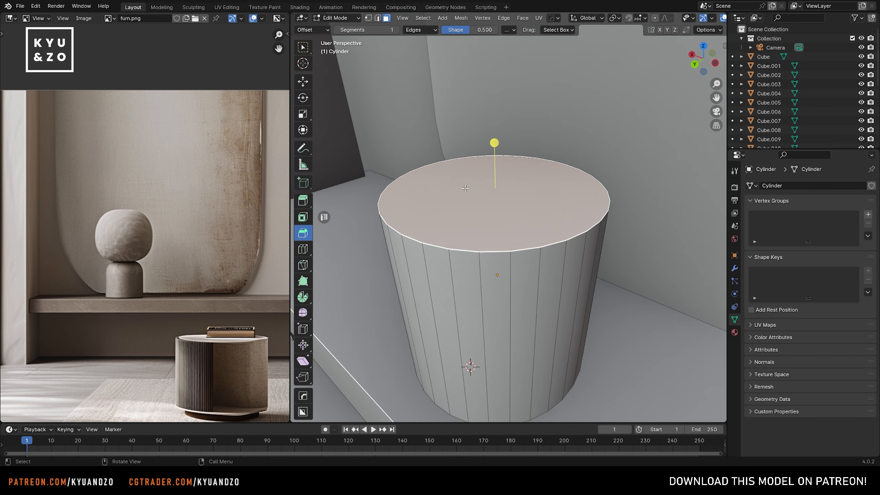
{"action": "key", "text": "e"}
{"action": "left_click", "coordinate": [501, 198]}
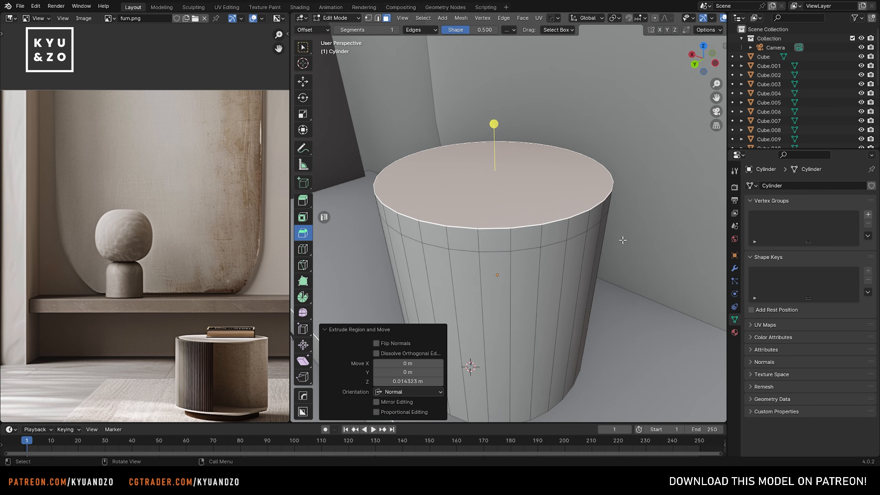
{"action": "key", "text": "s"}
{"action": "left_click", "coordinate": [603, 235]}
{"action": "key", "text": "e"}
{"action": "left_click", "coordinate": [600, 211]}
{"action": "key", "text": "s"}
{"action": "left_click", "coordinate": [553, 214]}
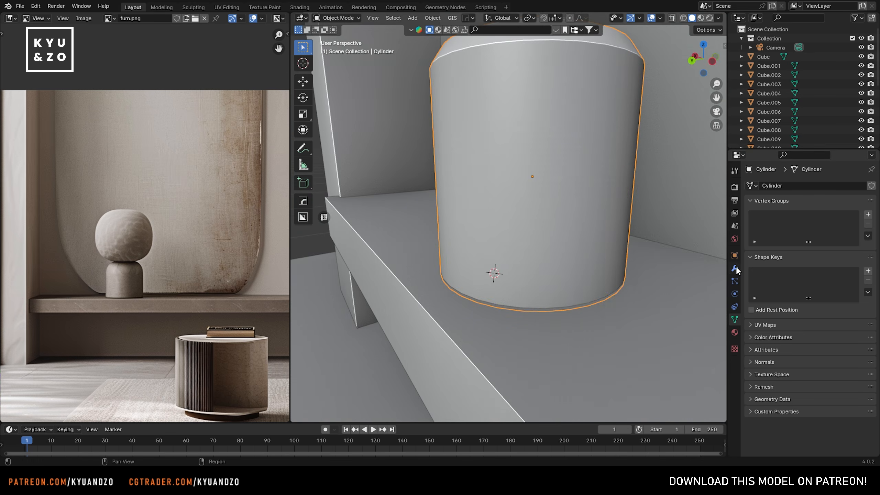
Step: Add a Subdivision Surface modifier to the cylinder
{"action": "left_click", "coordinate": [735, 268]}
{"action": "left_click", "coordinate": [809, 189]}
{"action": "mouse_move", "coordinate": [782, 222]}
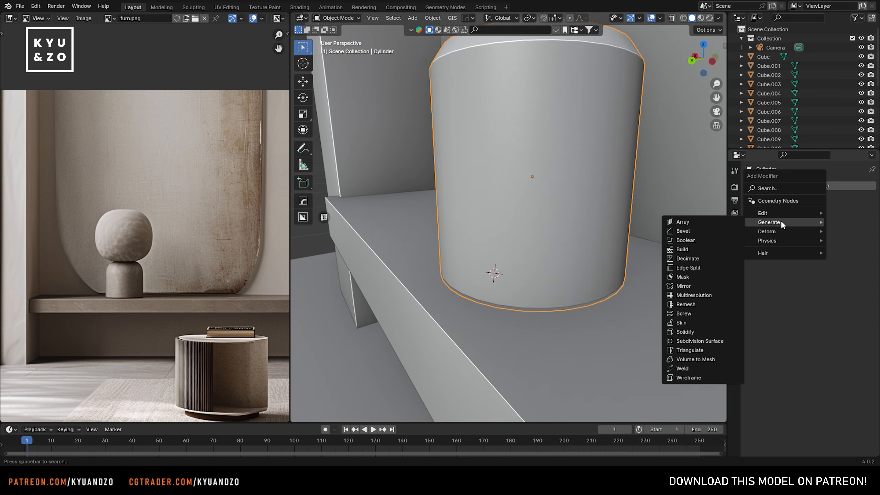
{"action": "left_click", "coordinate": [696, 342]}
Step: Insert edge loops around the cylinder's side, sliding one close to the base to sharpen its lower edge
{"action": "middle_click_drag", "start_coordinate": [530, 209], "coordinate": [517, 235], "text": "shift"}
{"action": "key", "text": "Tab"}
{"action": "key", "text": "ctrl+r"}
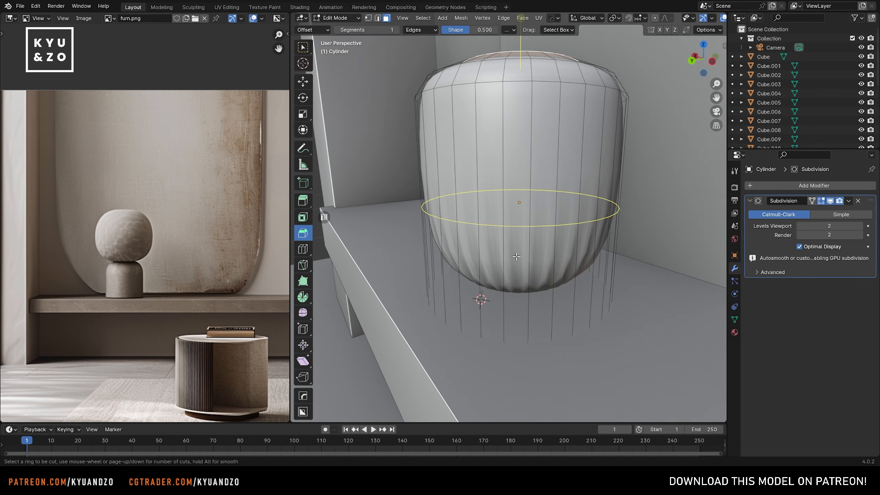
{"action": "left_click", "coordinate": [517, 222]}
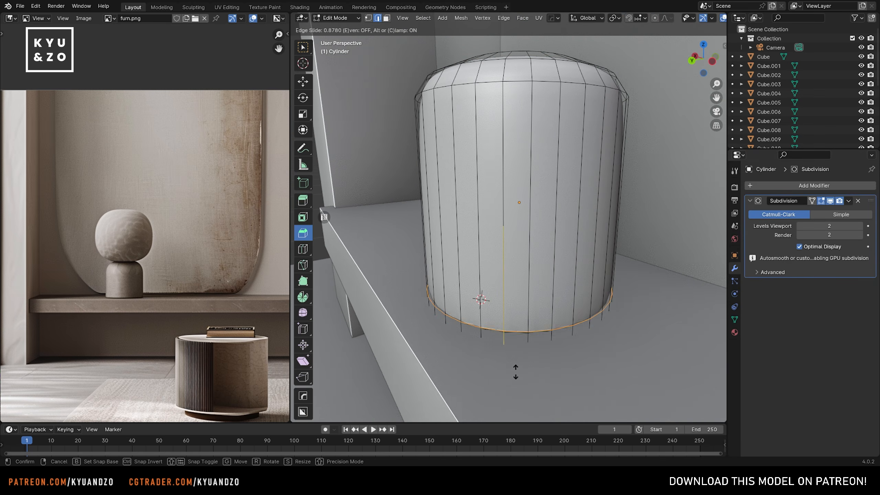
{"action": "left_click", "coordinate": [531, 387]}
{"action": "middle_click_drag", "start_coordinate": [531, 387], "coordinate": [549, 409]}
{"action": "key", "text": "ctrl+r"}
{"action": "left_click", "coordinate": [519, 214]}
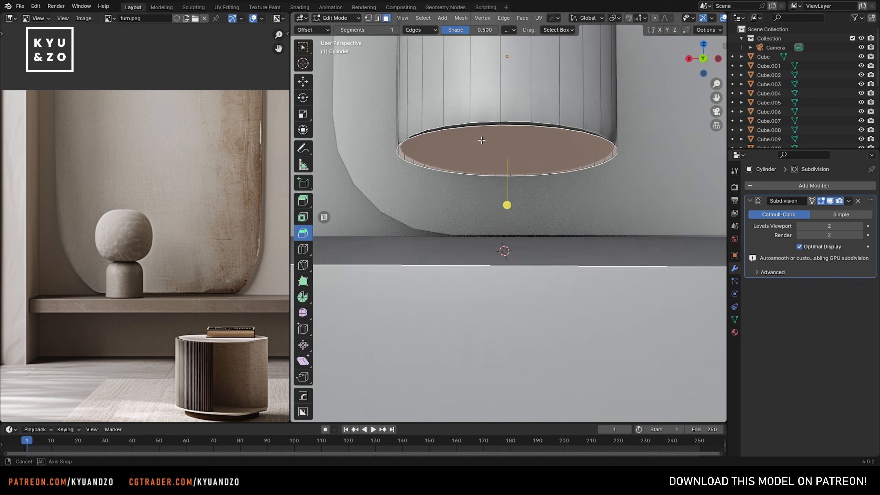
Step: Inset the cylinder's bottom face and scale the shoulder edge loop to refine the domed top
{"action": "middle_click_drag", "start_coordinate": [482, 139], "coordinate": [467, 148]}
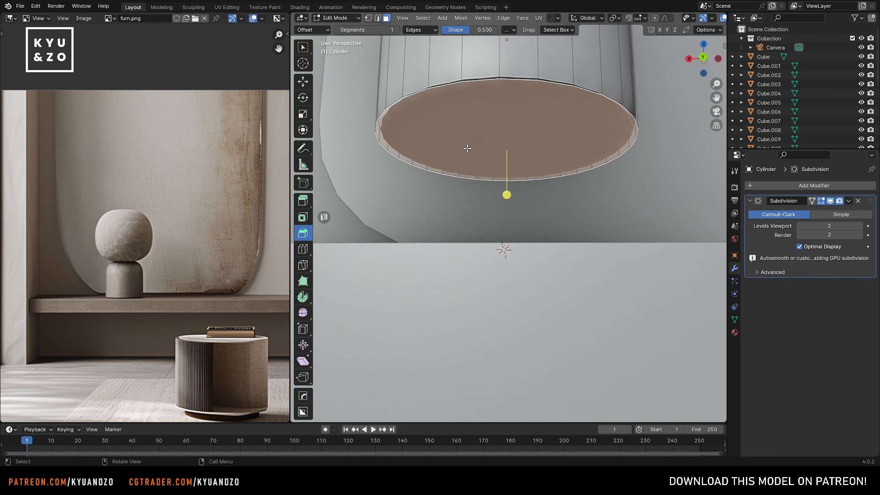
{"action": "left_click", "coordinate": [297, 219]}
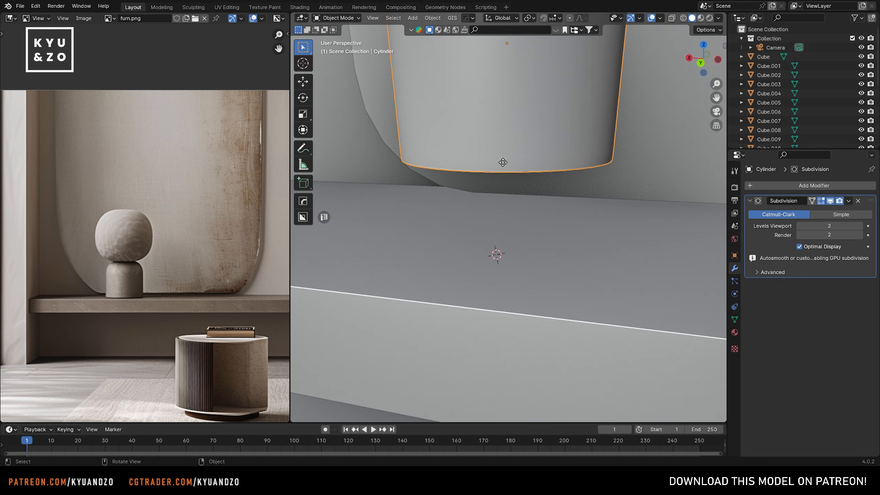
{"action": "middle_click_drag", "start_coordinate": [500, 221], "coordinate": [500, 243]}
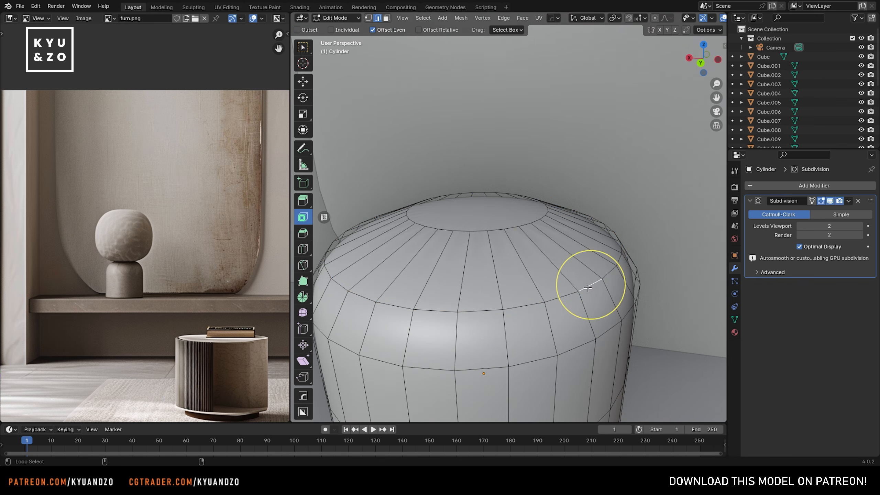
{"action": "key", "text": "s"}
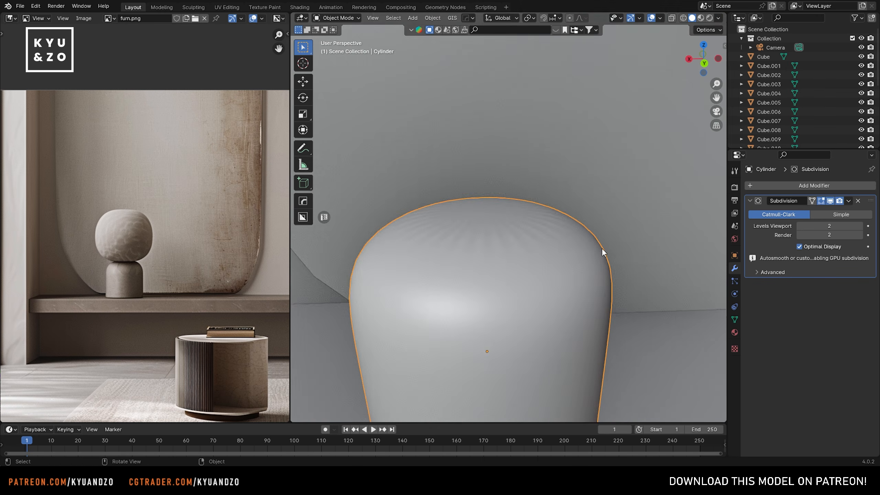
Step: Add a cube on top of the lamp base scaled to 0.525 and align it with the cylinder using Align Objects
{"action": "middle_click_drag", "start_coordinate": [601, 248], "coordinate": [464, 253]}
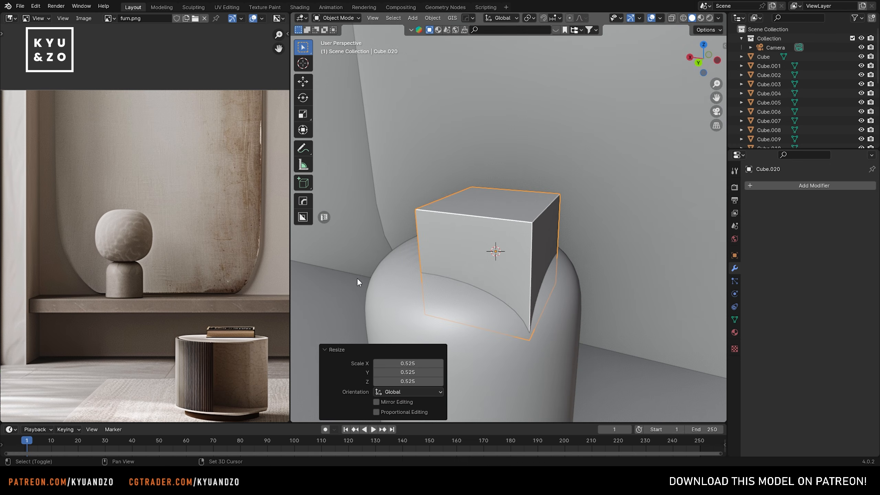
{"action": "left_click", "coordinate": [380, 274], "text": "shift"}
{"action": "left_click", "coordinate": [433, 18]}
{"action": "mouse_move", "coordinate": [449, 28]}
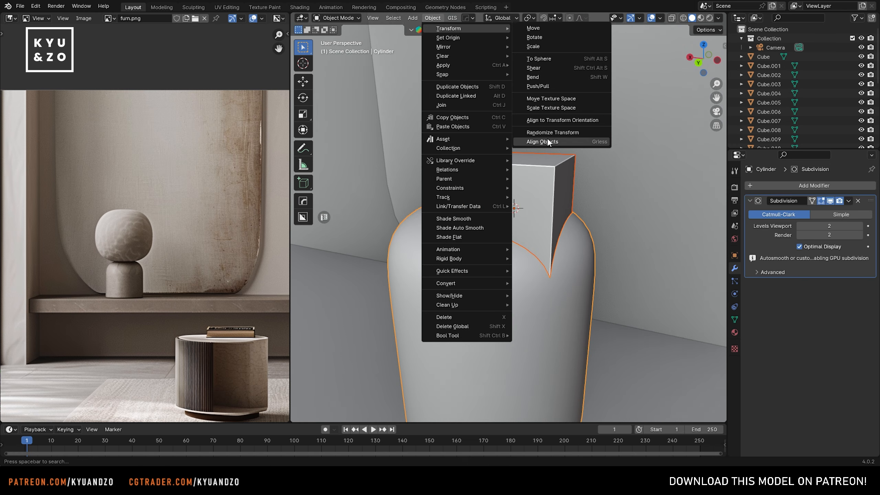
{"action": "left_click", "coordinate": [547, 141]}
{"action": "left_click", "coordinate": [392, 400]}
{"action": "left_click", "coordinate": [451, 197]}
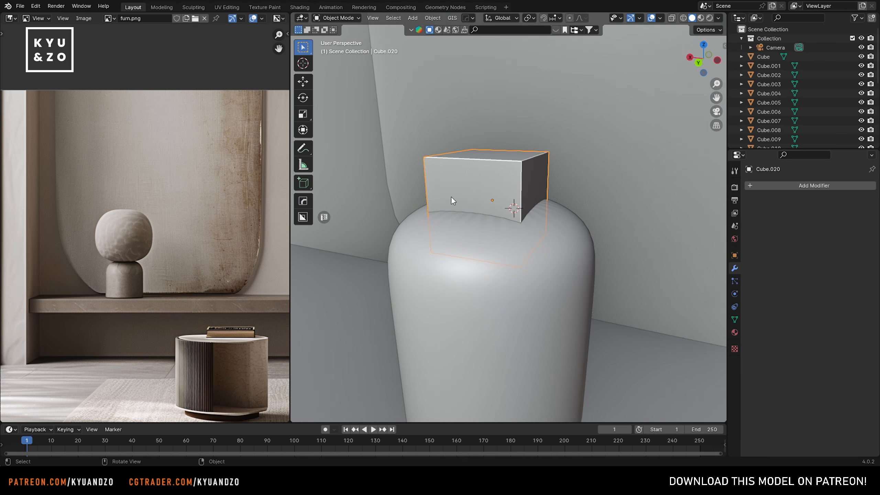
Step: Add a level 1 Subdivision Surface modifier to the cube and insert horizontal edge loops near its top and bottom
{"action": "key", "text": "ctrl+1"}
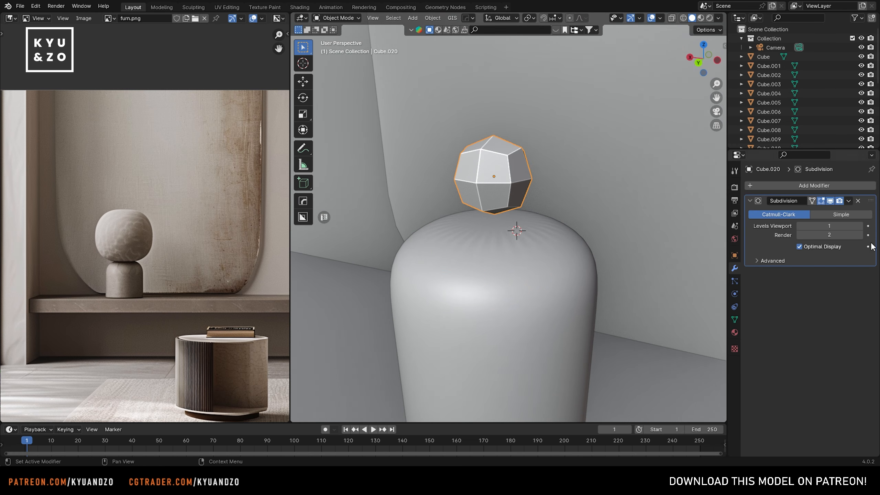
{"action": "key", "text": "Tab"}
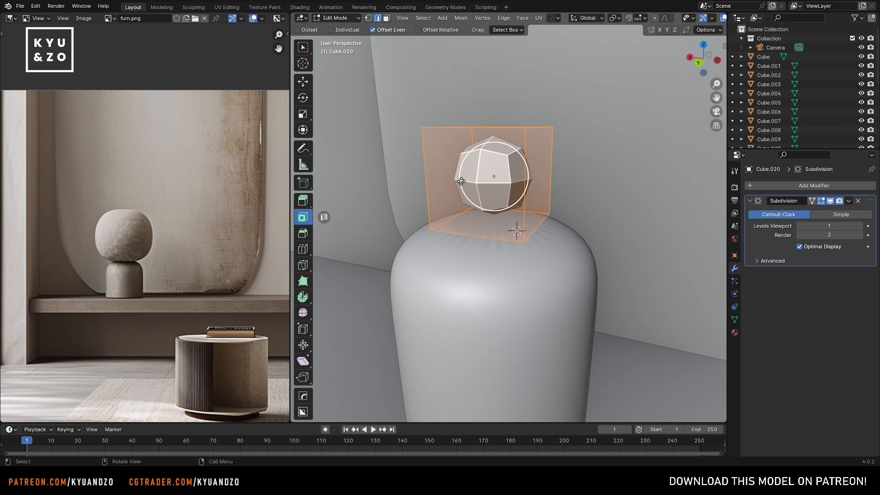
{"action": "left_click", "coordinate": [505, 180]}
{"action": "left_click", "coordinate": [505, 211]}
{"action": "key", "text": "ctrl+r"}
{"action": "left_click", "coordinate": [502, 175]}
{"action": "left_click", "coordinate": [499, 146]}
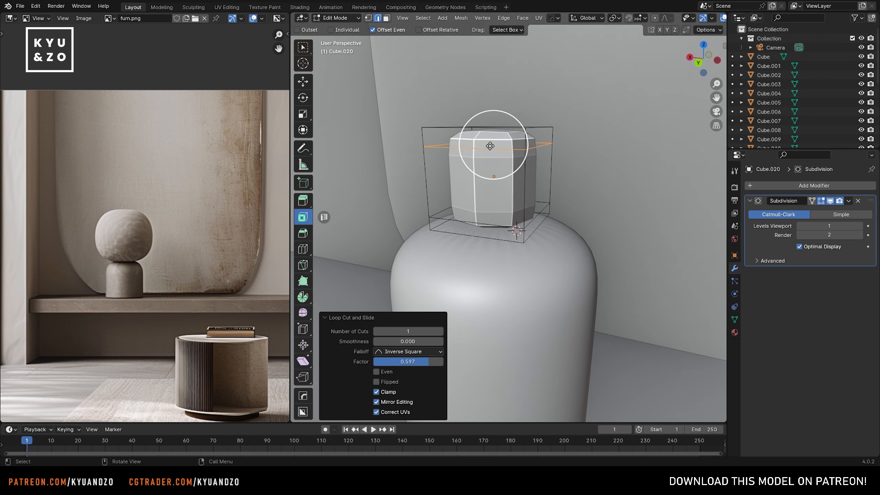
Step: Set the cube's Subdivision viewport level to 2 and scale the cube by 1.186
{"action": "key", "text": "ctrl+1"}
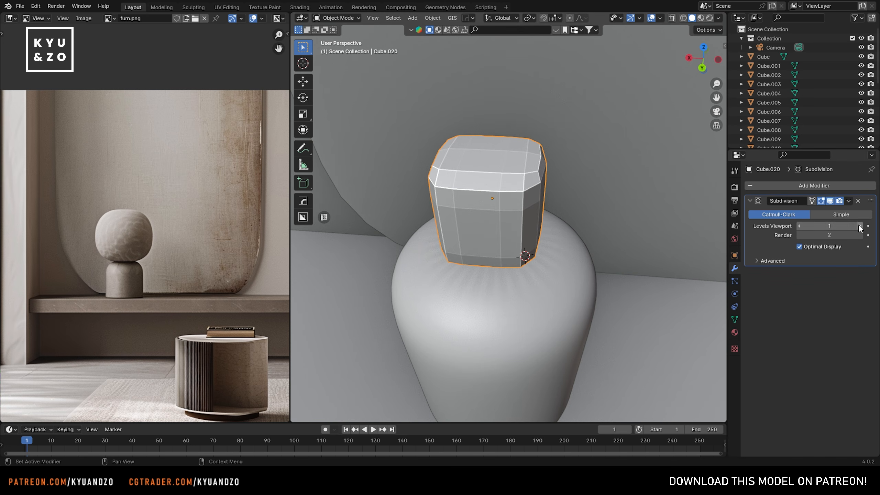
{"action": "left_click", "coordinate": [859, 226]}
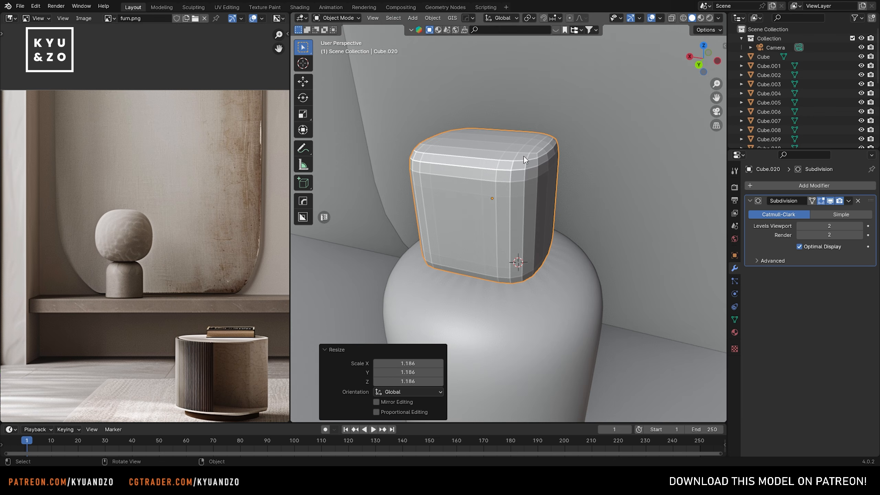
{"action": "scroll", "coordinate": [524, 157], "scroll_direction": "up", "scroll_amount": 1}
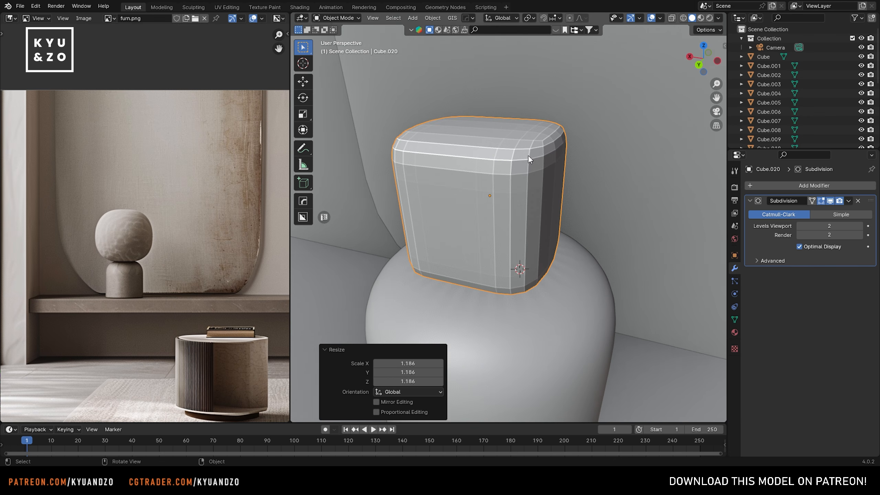
Step: Move the cube's upper edge loop down and its lower loop up about 0.033 m along Z
{"action": "key", "text": "Tab"}
{"action": "key", "text": "g"}
{"action": "key", "text": "z"}
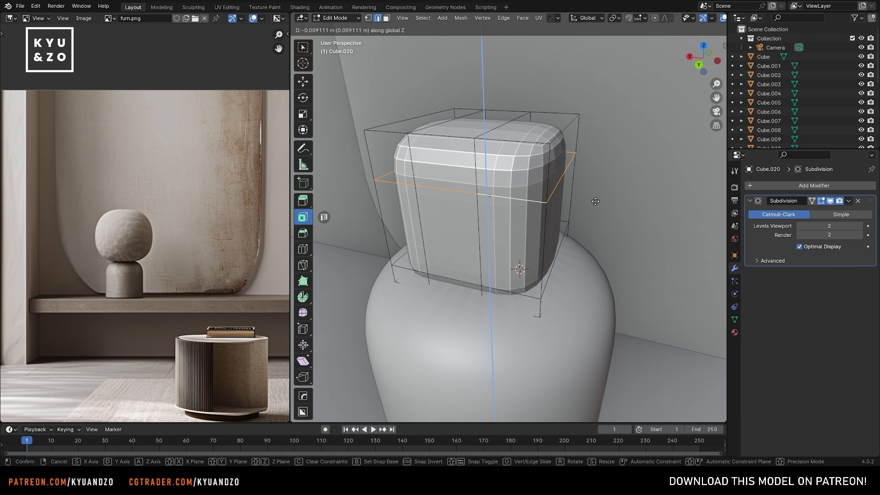
{"action": "left_click", "coordinate": [487, 193]}
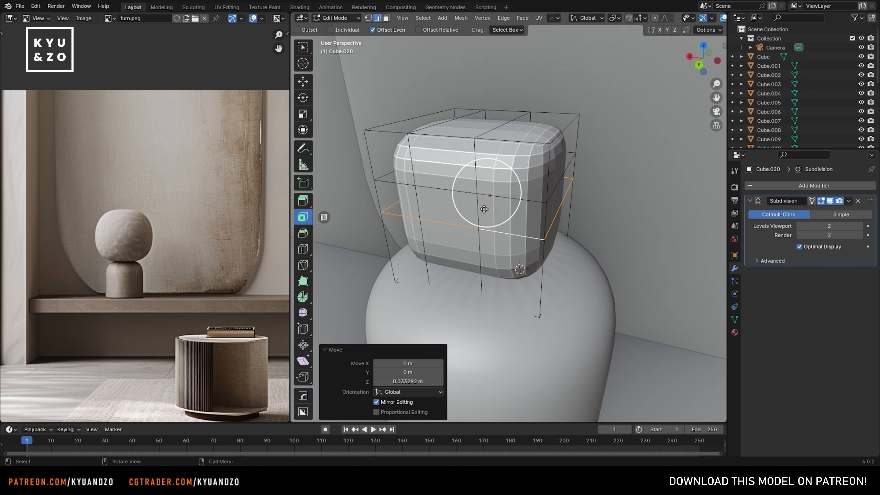
Step: Dissolve the surplus edge loops around the cube, including the lower horizontal loop, to round its shape
{"action": "key", "text": "alt+a"}
{"action": "key", "text": "ctrl+x"}
{"action": "left_click", "coordinate": [417, 166]}
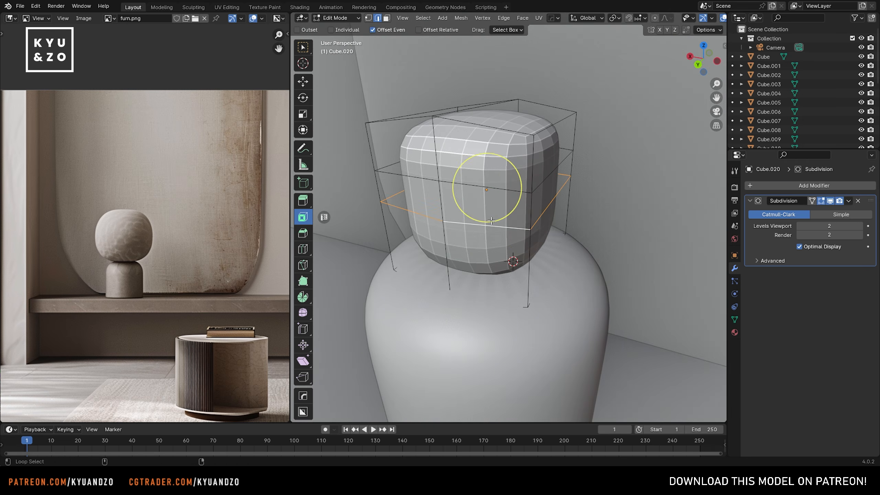
{"action": "key", "text": "x"}
{"action": "left_click", "coordinate": [491, 218]}
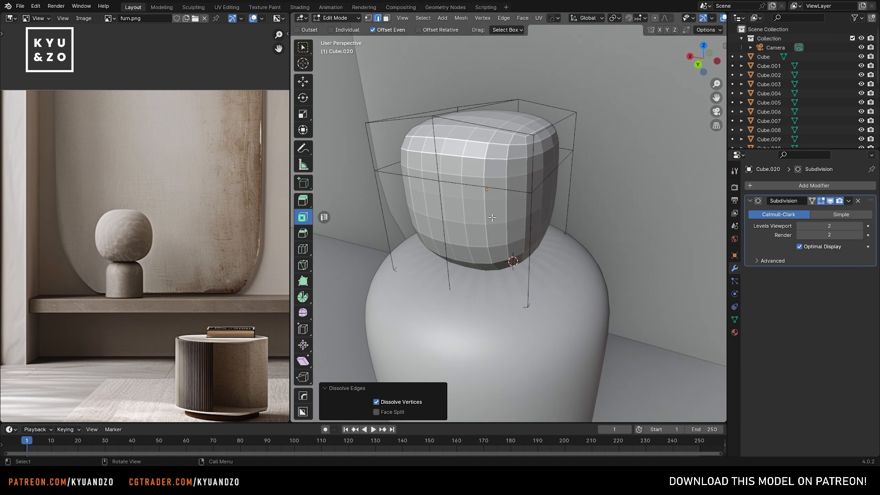
Step: Slide the remaining horizontal edge loop down the cube by a factor of 0.246
{"action": "left_click", "coordinate": [556, 176]}
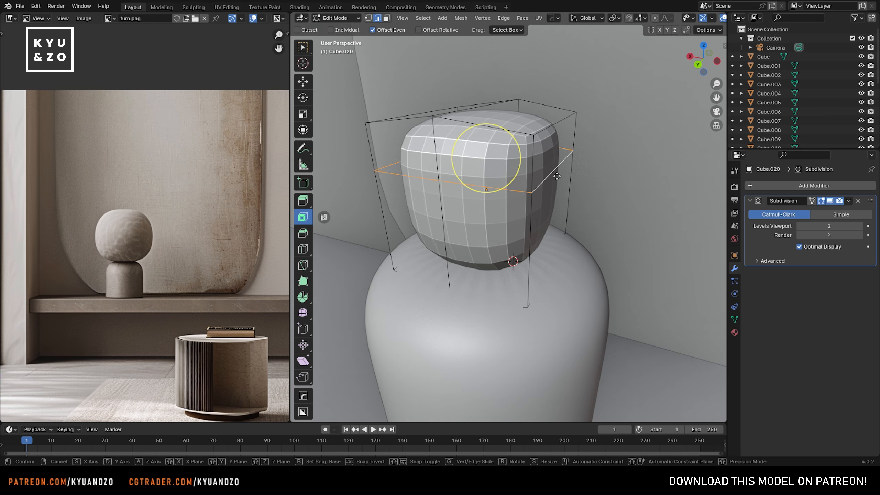
{"action": "key", "text": "g"}
{"action": "left_click", "coordinate": [557, 176]}
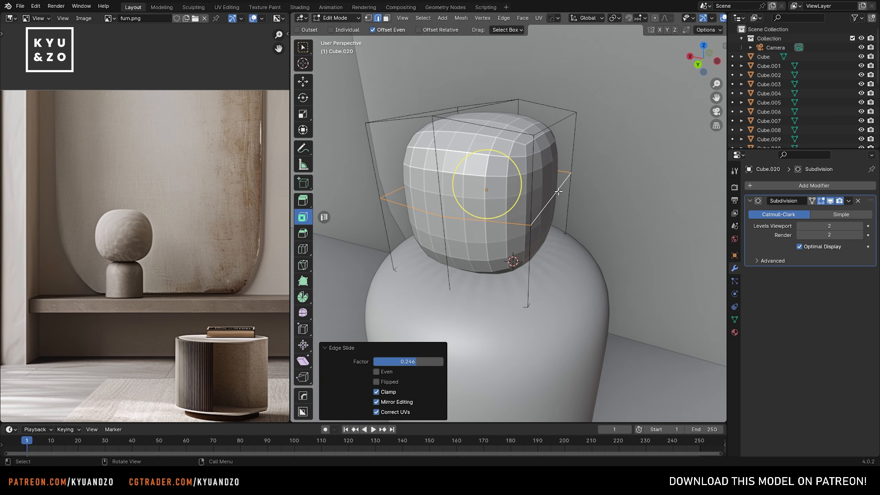
Step: Apply Shade Auto Smooth to the rounded cube that forms the lamp head
{"action": "middle_click_drag", "start_coordinate": [554, 176], "coordinate": [577, 175]}
{"action": "key", "text": "Tab"}
{"action": "right_click", "coordinate": [512, 163]}
{"action": "left_click", "coordinate": [512, 164]}
{"action": "left_click", "coordinate": [513, 165]}
{"action": "left_click", "coordinate": [504, 174]}
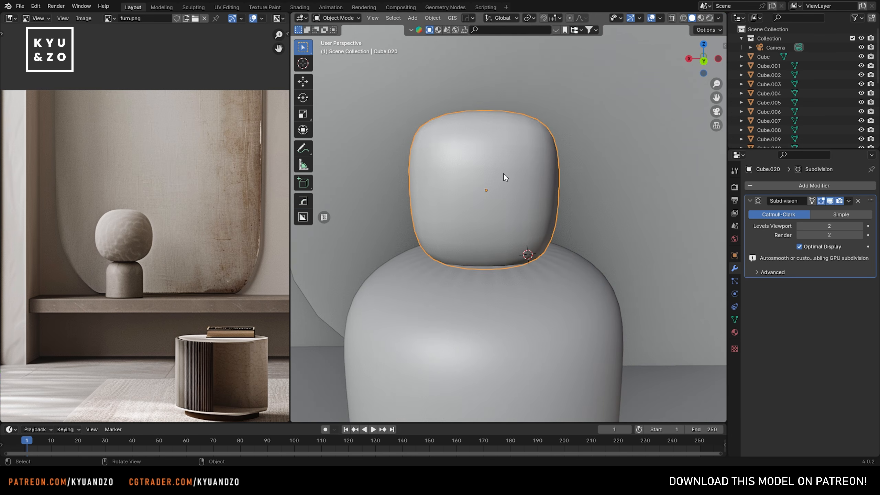
Step: Refine the lamp head's mesh, scale the head and move it vertically to sit on the lamp base
{"action": "key", "text": "Tab"}
{"action": "key", "text": "alt+z"}
{"action": "left_click", "coordinate": [531, 213]}
{"action": "middle_click_drag", "start_coordinate": [570, 208], "coordinate": [595, 244]}
{"action": "key", "text": "alt+z"}
{"action": "key", "text": "Tab"}
{"action": "key", "text": "s"}
{"action": "left_click", "coordinate": [609, 257]}
{"action": "key", "text": "g"}
{"action": "key", "text": "z"}
{"action": "left_click", "coordinate": [611, 254]}
Step: Add a long thin cube on the floor running forward from the column as the window frame's bottom rail
{"action": "left_click", "coordinate": [625, 211]}
{"action": "key", "text": "KP_Decimal"}
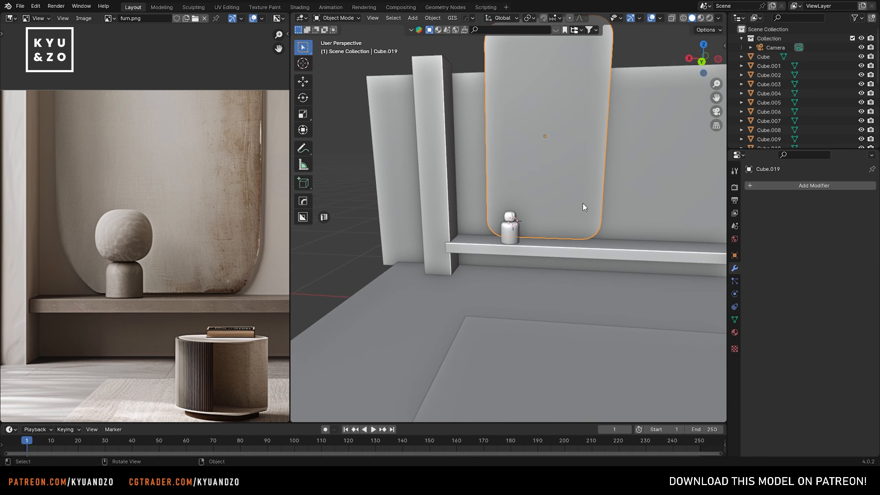
{"action": "scroll", "coordinate": [248, 257], "scroll_direction": "down", "scroll_amount": 3}
{"action": "middle_click_drag", "start_coordinate": [234, 280], "coordinate": [279, 267]}
{"action": "scroll", "coordinate": [431, 235], "scroll_direction": "down", "scroll_amount": 8}
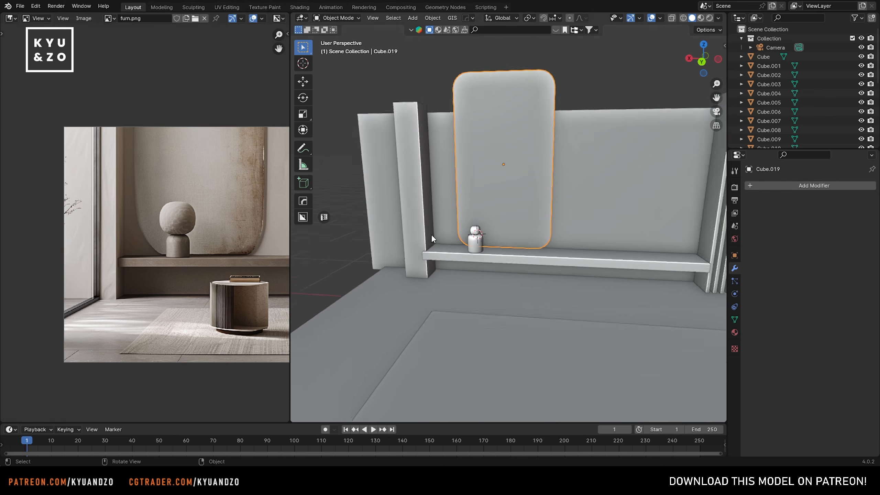
{"action": "left_click", "coordinate": [463, 290]}
{"action": "key", "text": "KP_0"}
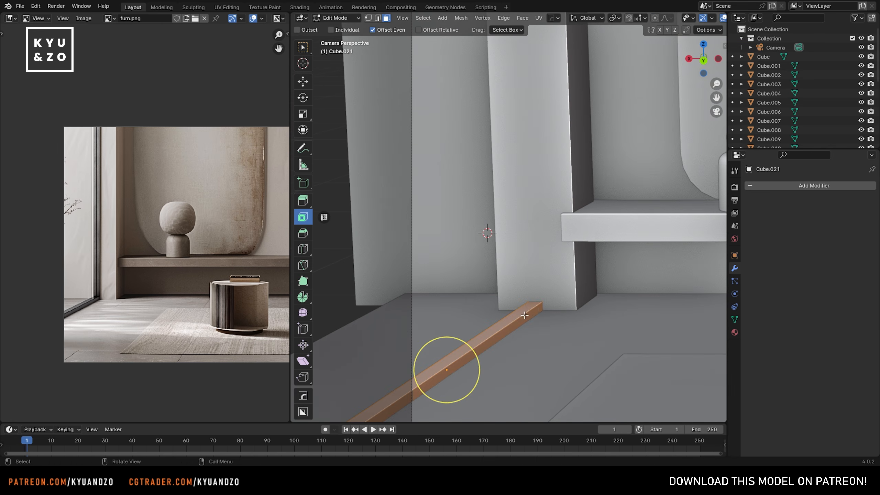
Step: Insert an edge loop near the rail's column end and extrude the frame's vertical post and top rail from it
{"action": "left_click", "coordinate": [447, 370]}
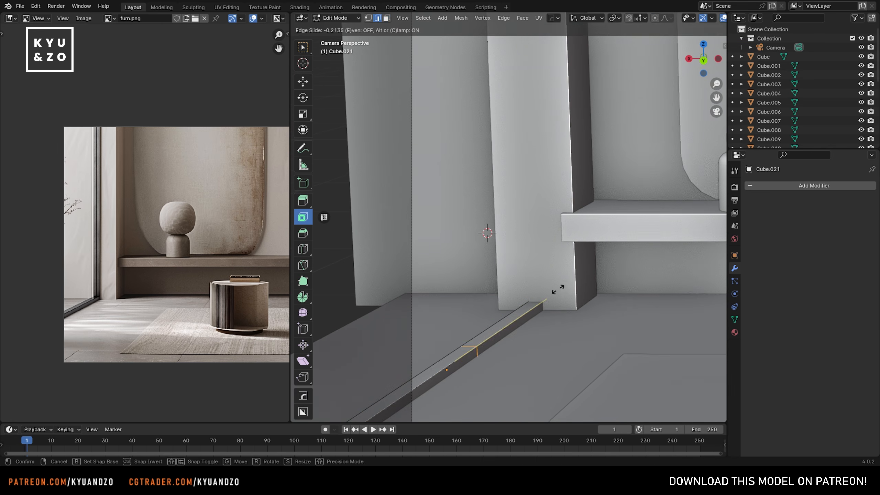
{"action": "scroll", "coordinate": [533, 206], "scroll_direction": "down", "scroll_amount": 2}
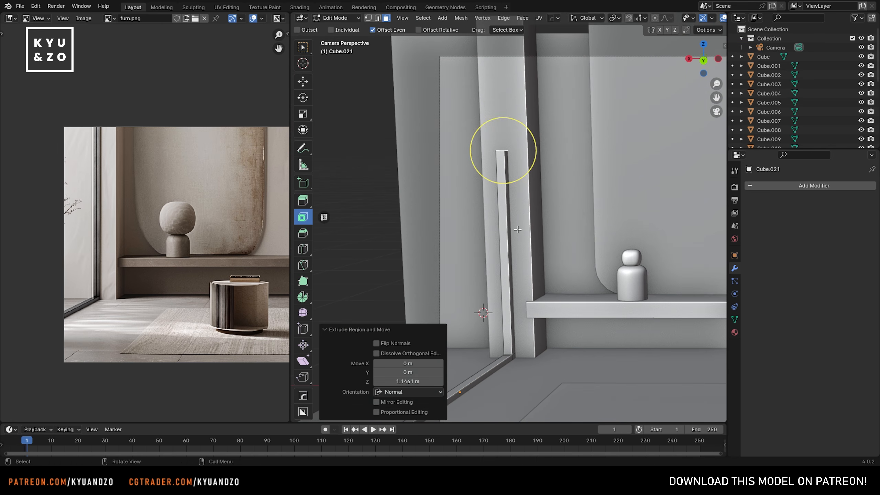
{"action": "key", "text": "g"}
{"action": "key", "text": "g"}
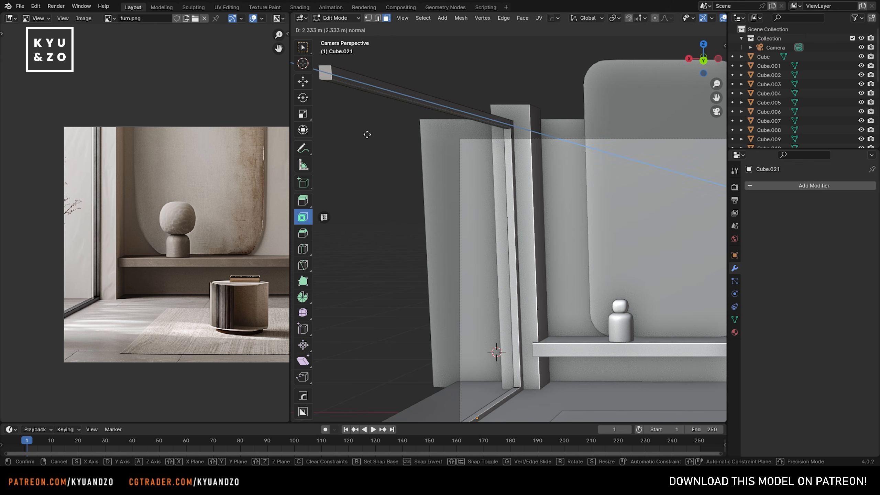
{"action": "left_click", "coordinate": [367, 88]}
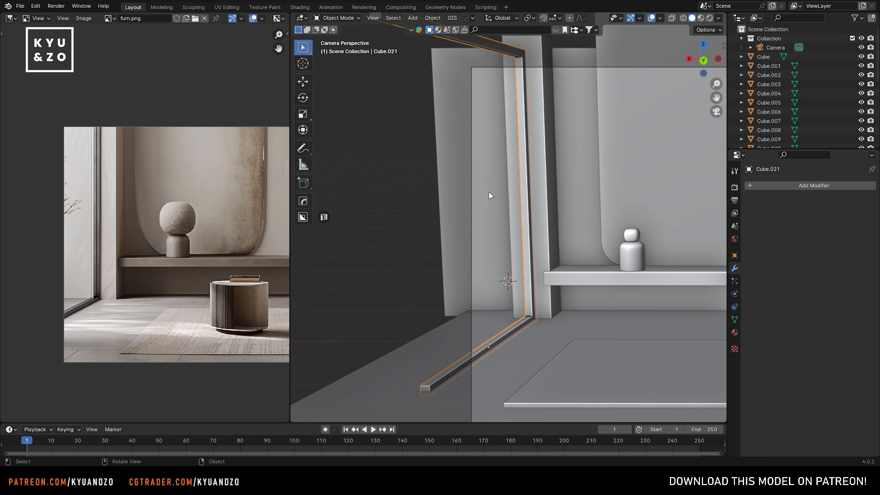
Step: Add a 2 m plane at the bottom rail, scale it and rotate it upright as the window glass
{"action": "middle_click_drag", "start_coordinate": [489, 193], "coordinate": [453, 198]}
{"action": "right_click", "coordinate": [494, 242], "text": "shift"}
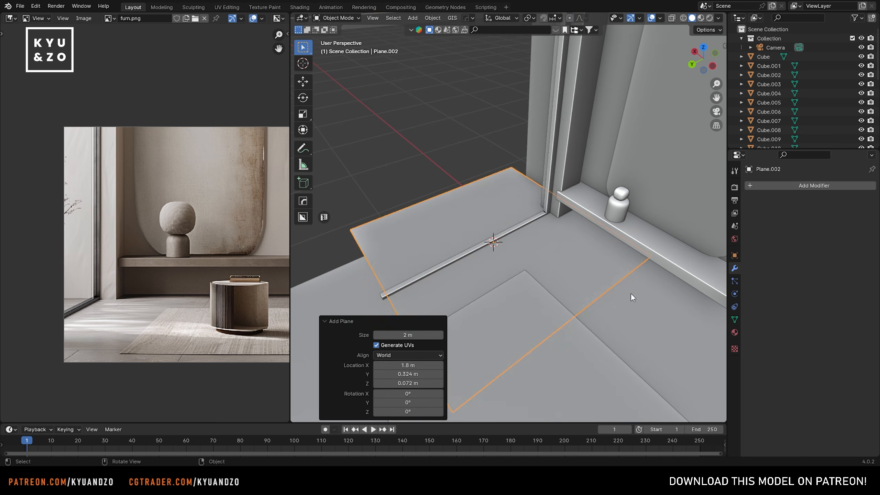
{"action": "key", "text": "s"}
{"action": "left_click", "coordinate": [541, 254]}
{"action": "key", "text": "r"}
{"action": "key", "text": "d"}
{"action": "left_click", "coordinate": [483, 303], "text": "ctrl"}
Step: Move the glass plane about 0.027 m along X and 0.338 m along Z, and enlarge it to fill the window frame
{"action": "middle_click_drag", "start_coordinate": [483, 303], "coordinate": [521, 247]}
{"action": "scroll", "coordinate": [522, 248], "scroll_direction": "up", "scroll_amount": 4}
{"action": "key", "text": "g"}
{"action": "left_click", "coordinate": [515, 180]}
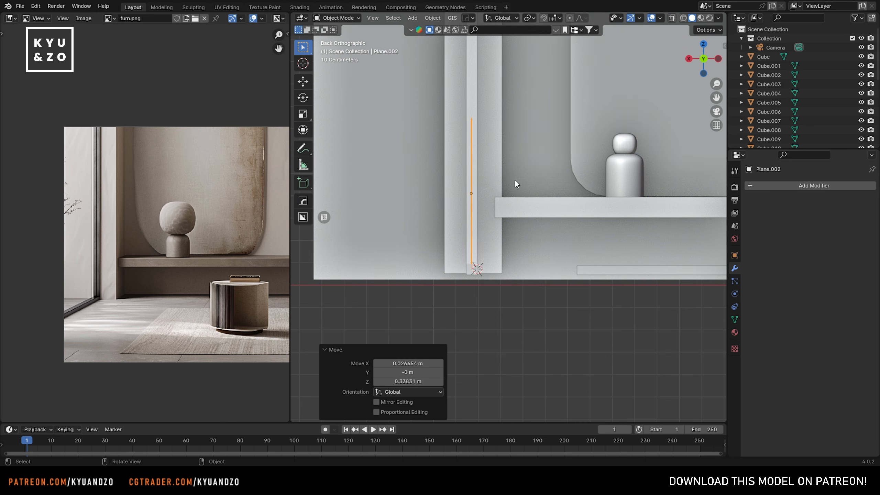
{"action": "middle_click_drag", "start_coordinate": [514, 180], "coordinate": [419, 236]}
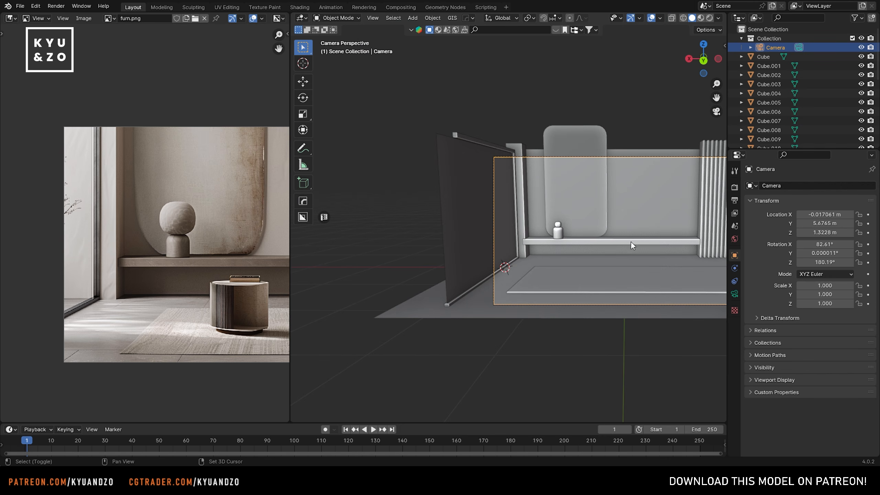
Step: Add a 32-vertex cylinder on the rug for the side table and scale it to 0.413
{"action": "middle_click_drag", "start_coordinate": [436, 207], "coordinate": [407, 243], "text": "shift"}
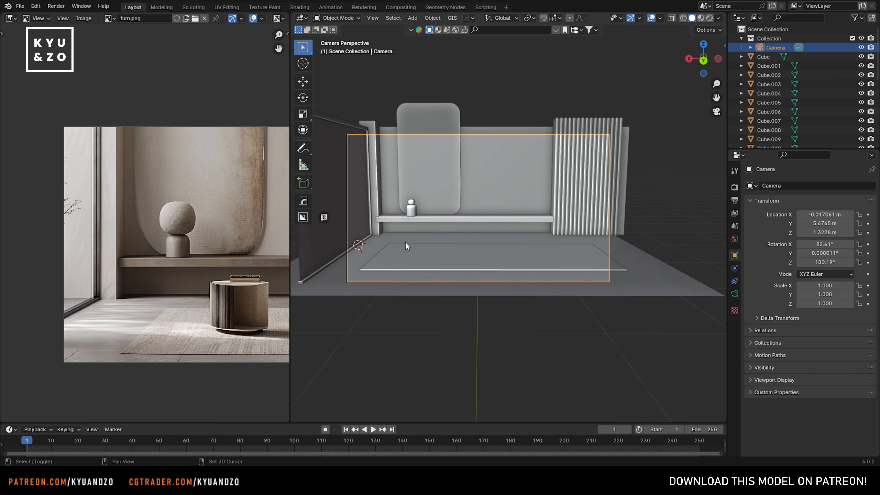
{"action": "middle_click_drag", "start_coordinate": [180, 283], "coordinate": [102, 254]}
{"action": "scroll", "coordinate": [171, 273], "scroll_direction": "up", "scroll_amount": 5}
{"action": "scroll", "coordinate": [462, 220], "scroll_direction": "up", "scroll_amount": 1}
{"action": "middle_click_drag", "start_coordinate": [429, 269], "coordinate": [459, 234], "text": "shift"}
{"action": "scroll", "coordinate": [460, 234], "scroll_direction": "down", "scroll_amount": 2}
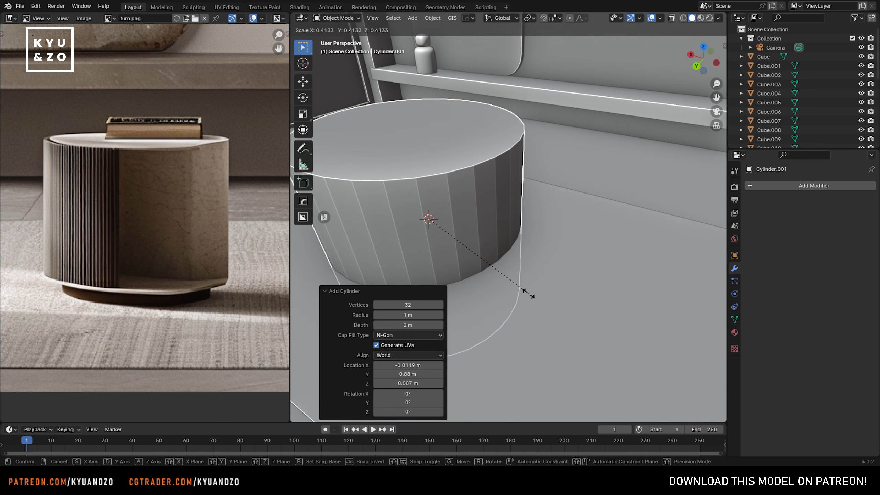
{"action": "key", "text": "s"}
{"action": "key", "text": "Return"}
Step: Stretch the side table cylinder by 2.508 along X and flatten it to 0.424 along Z
{"action": "key", "text": "s"}
{"action": "key", "text": "y"}
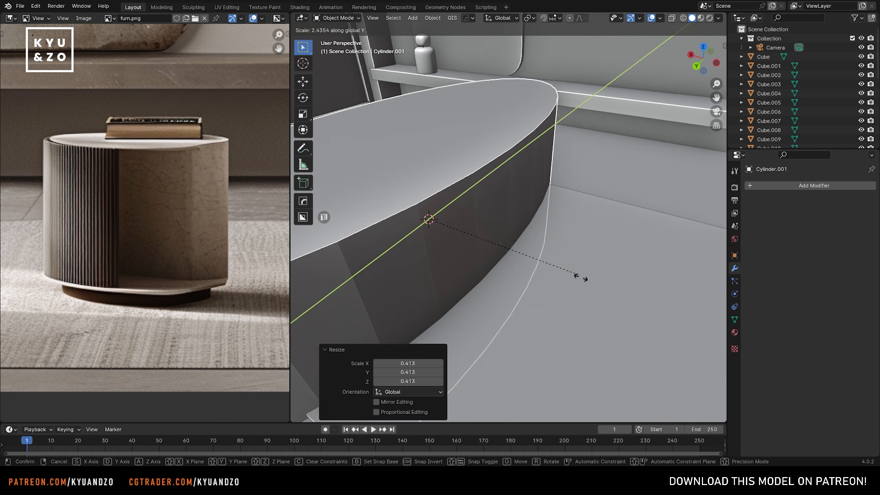
{"action": "key", "text": "x"}
{"action": "left_click", "coordinate": [582, 279]}
{"action": "key", "text": "s"}
{"action": "key", "text": "z"}
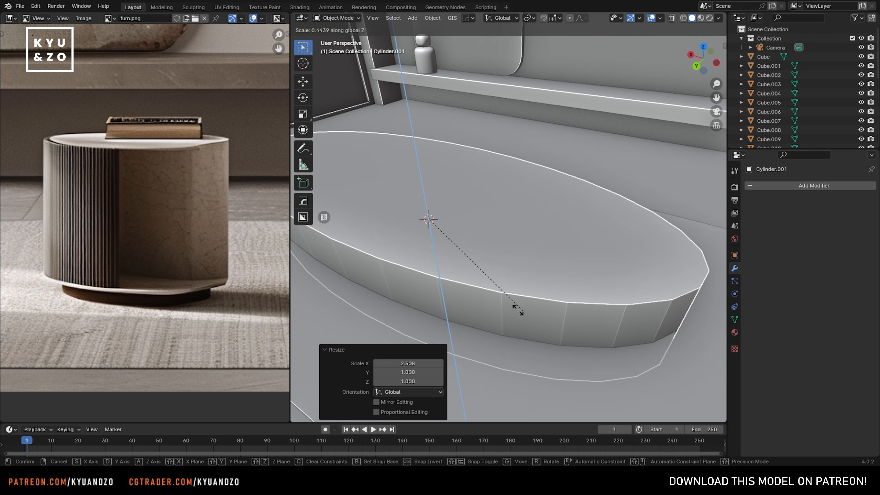
{"action": "left_click", "coordinate": [519, 308]}
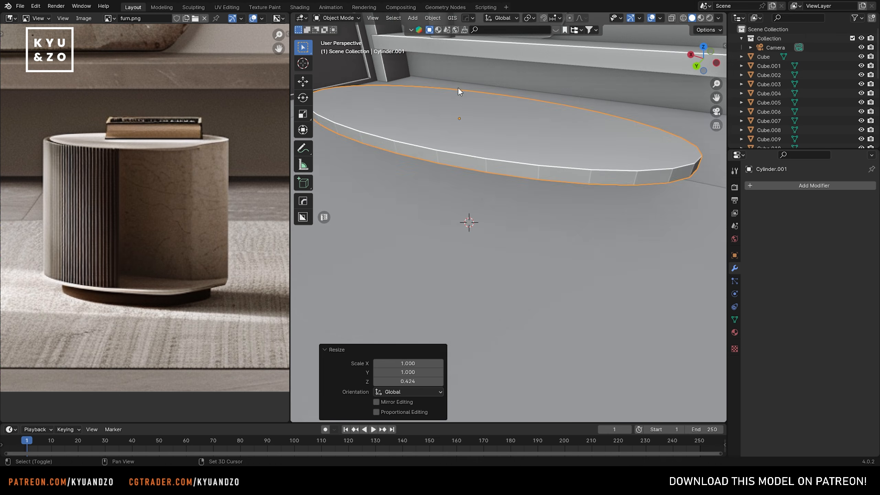
Step: Add a cube at the oval tabletop, scale it to 0.266, and move it -0.300 m along X and 0.051 m along Y over one end
{"action": "middle_click_drag", "start_coordinate": [458, 86], "coordinate": [382, 224], "text": "shift"}
{"action": "key", "text": "shift+a"}
{"action": "mouse_move", "coordinate": [382, 222]}
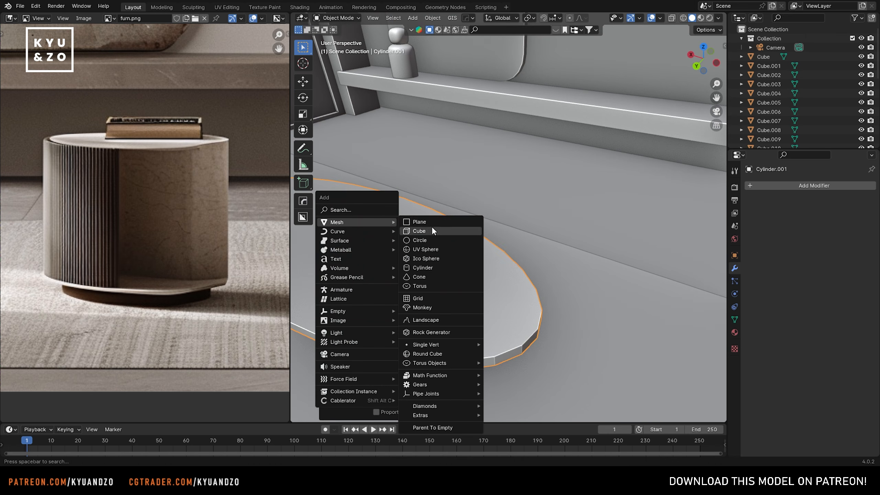
{"action": "left_click", "coordinate": [432, 226]}
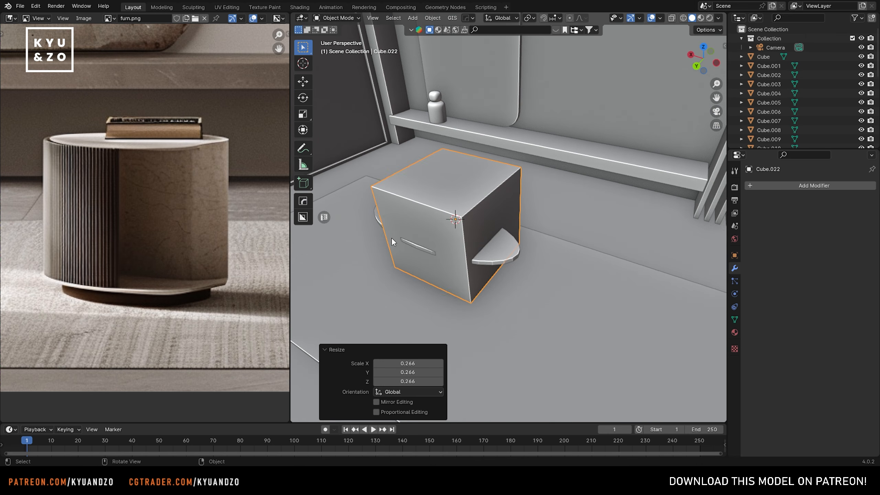
{"action": "middle_click_drag", "start_coordinate": [392, 238], "coordinate": [440, 275], "text": "alt"}
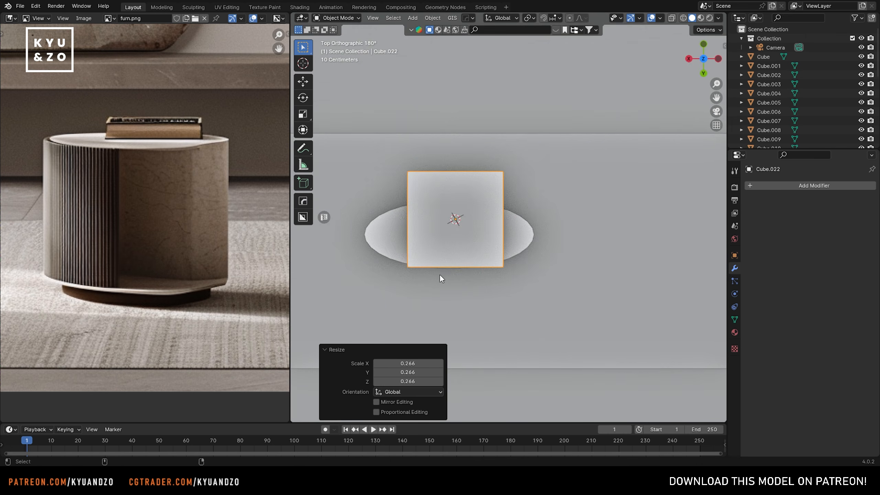
{"action": "key", "text": "g"}
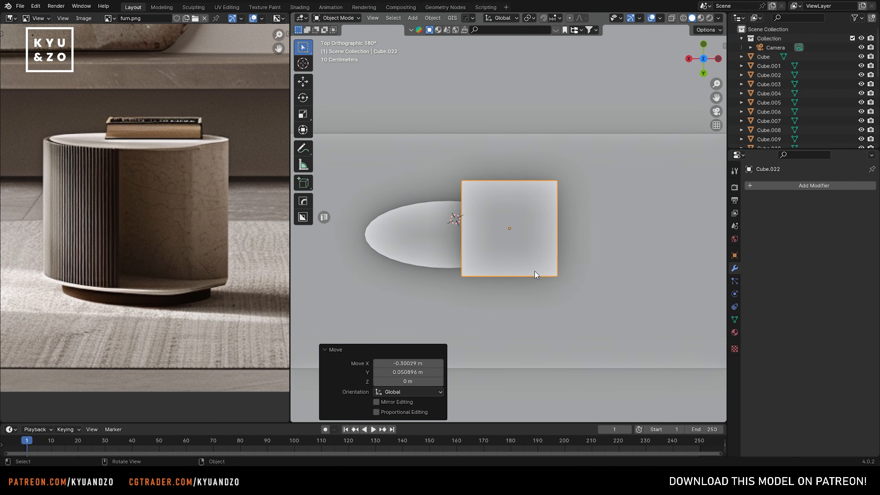
{"action": "left_click", "coordinate": [525, 261]}
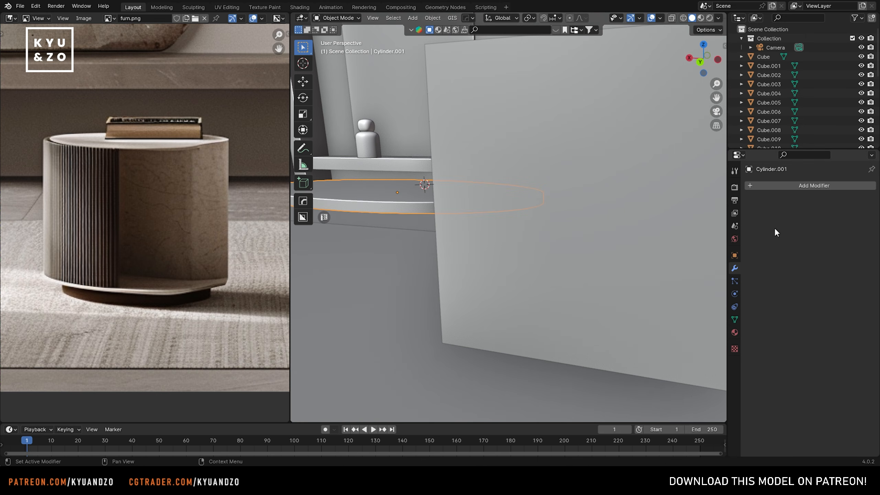
Step: Give the oval tabletop a Boolean Difference modifier that uses Cube.022 as the cutting object
{"action": "left_click", "coordinate": [778, 186]}
{"action": "mouse_move", "coordinate": [775, 188]}
{"action": "left_click", "coordinate": [851, 208]}
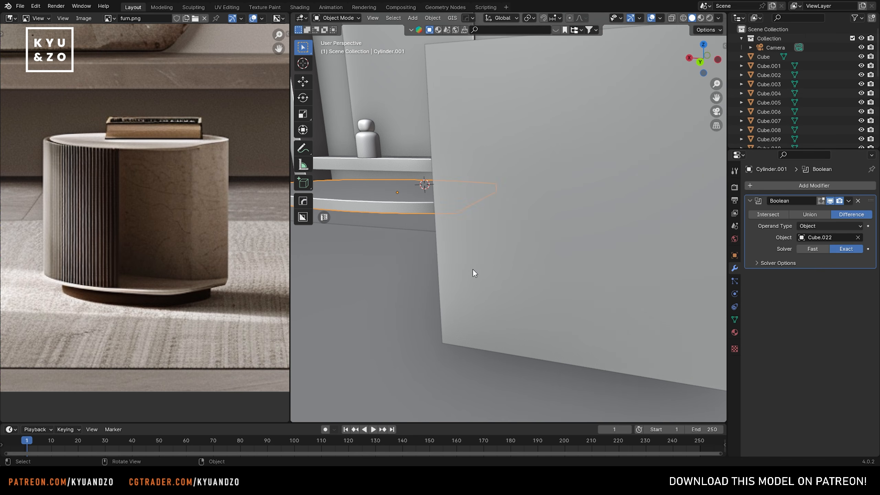
Step: Set the cutter cube's viewport display to Wire
{"action": "left_click", "coordinate": [473, 273]}
{"action": "left_click", "coordinate": [735, 255]}
{"action": "left_click", "coordinate": [830, 411]}
{"action": "left_click", "coordinate": [807, 432]}
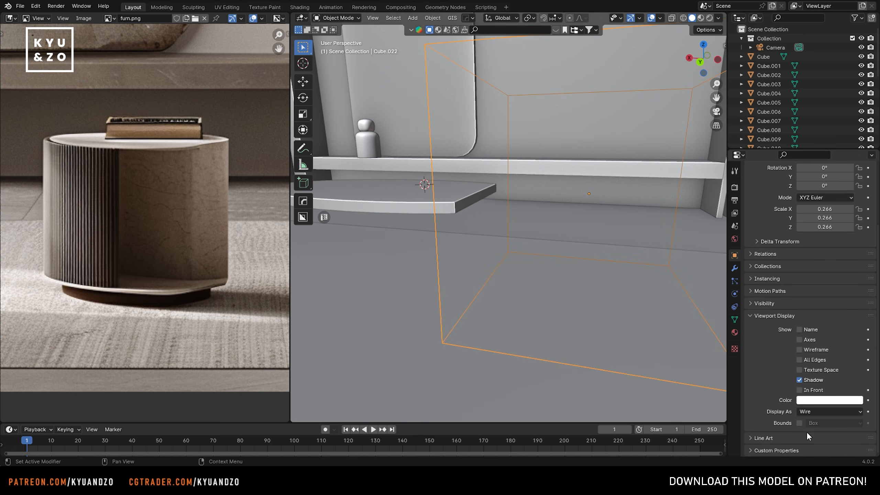
Step: Apply the tabletop's Boolean modifier and delete the cutter cube
{"action": "left_click", "coordinate": [367, 255]}
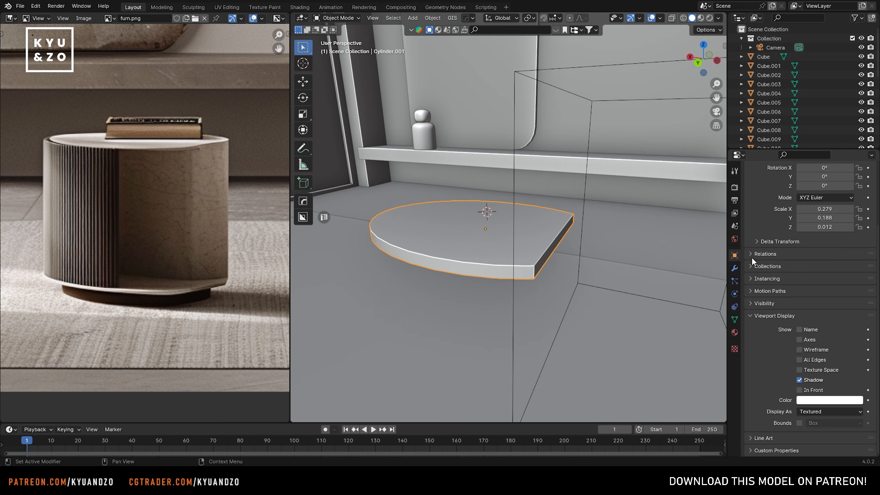
{"action": "left_click", "coordinate": [734, 268]}
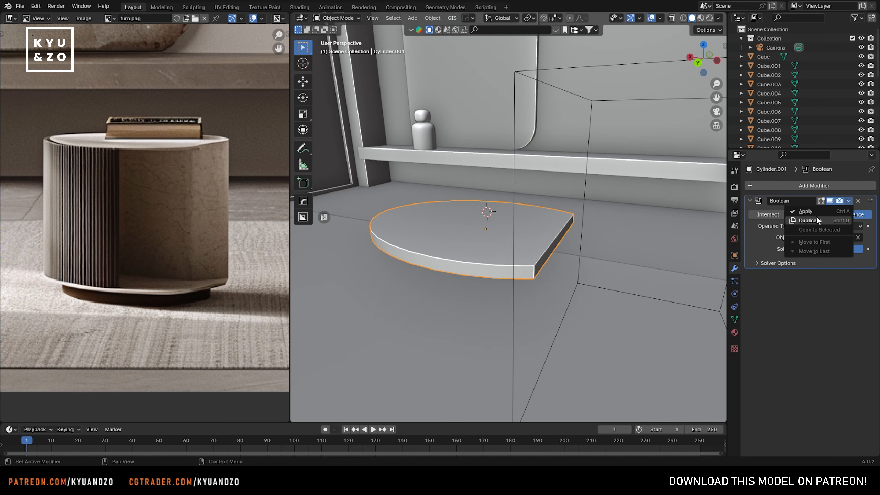
{"action": "left_click", "coordinate": [806, 211]}
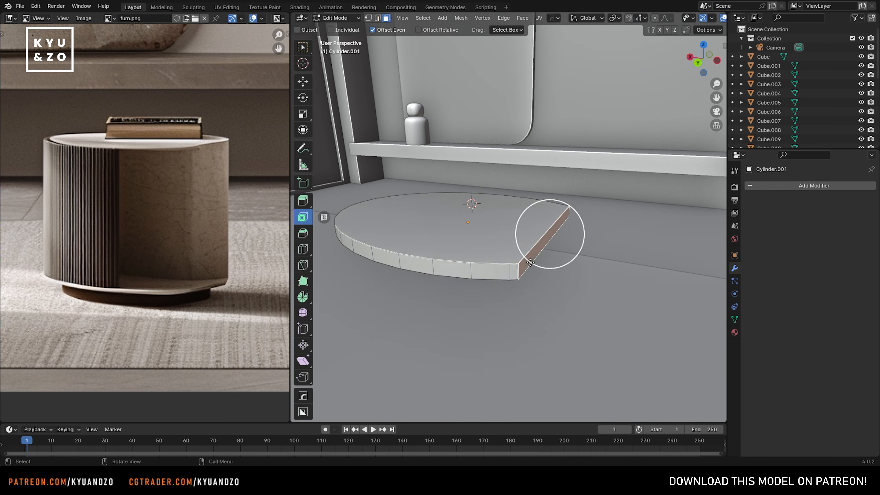
{"action": "key", "text": "g"}
{"action": "key", "text": "y"}
{"action": "right_click", "coordinate": [572, 244]}
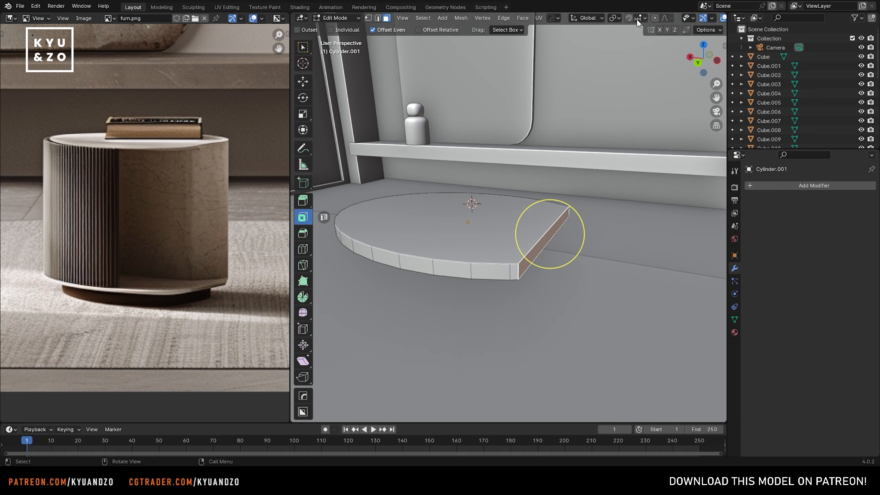
Step: Enable proportional editing and move the tabletop's cut end face -0.147 m along X with a proportional size of 0.239
{"action": "left_click", "coordinate": [655, 18]}
{"action": "key", "text": "g"}
{"action": "key", "text": "y"}
{"action": "key", "text": "x"}
{"action": "scroll", "coordinate": [594, 220], "scroll_direction": "up", "scroll_amount": 3}
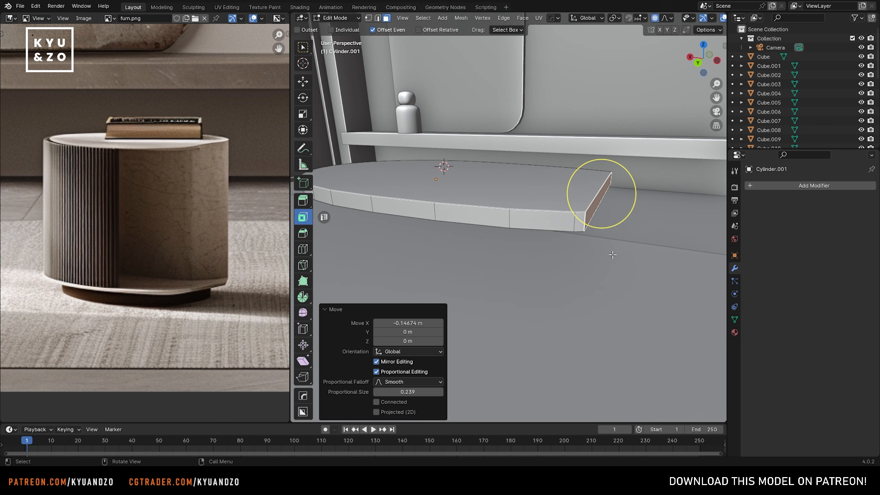
{"action": "middle_click_drag", "start_coordinate": [599, 187], "coordinate": [579, 187]}
{"action": "scroll", "coordinate": [535, 158], "scroll_direction": "up", "scroll_amount": 4}
{"action": "key", "text": "g"}
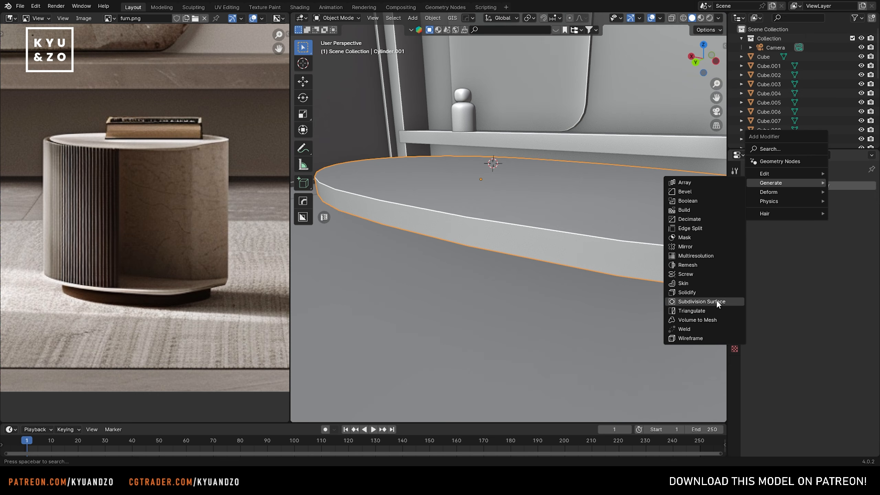
Step: Add a Subdivision Surface modifier with viewport level 3 to the tabletop and tighten its edges with a loop cut and inset faces
{"action": "left_click", "coordinate": [702, 301]}
{"action": "left_click", "coordinate": [860, 226]}
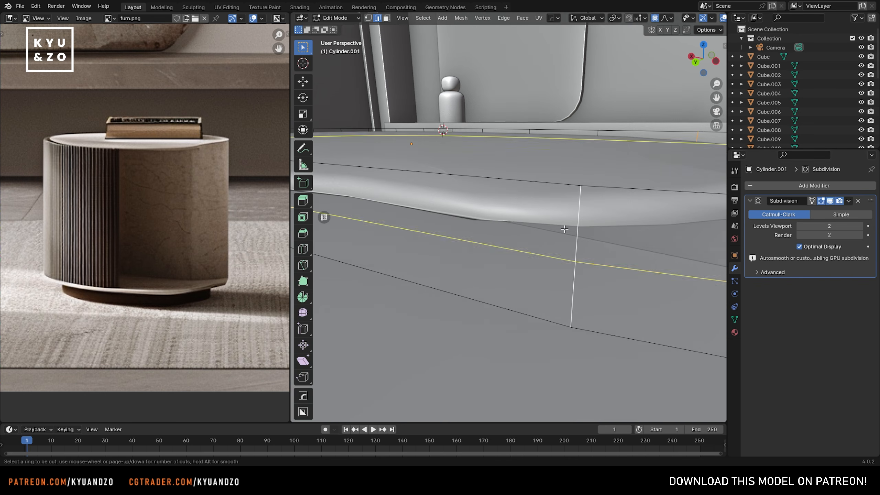
{"action": "left_click", "coordinate": [587, 161]}
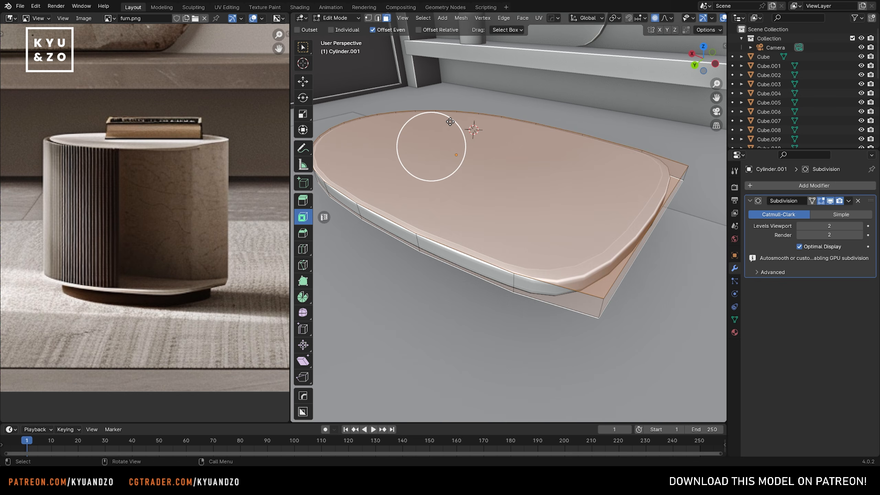
{"action": "key", "text": "i"}
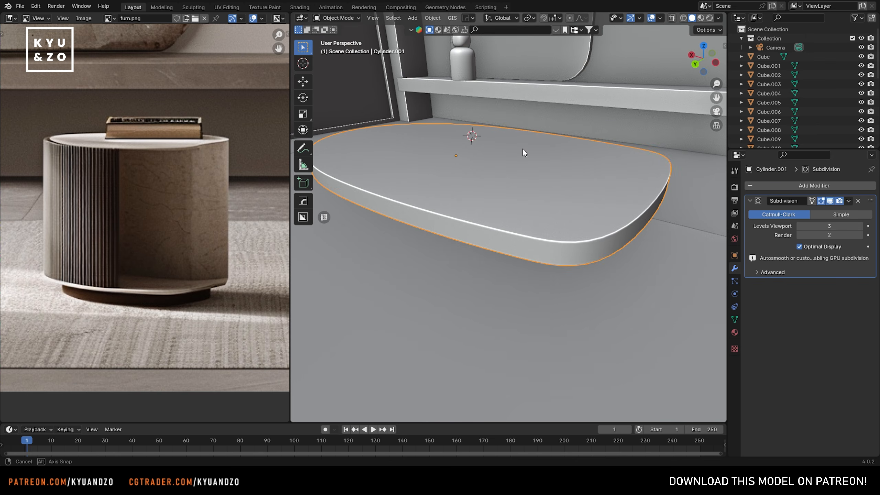
Step: Select the subdivided tabletop and make it thinner along Z
{"action": "left_click", "coordinate": [555, 279]}
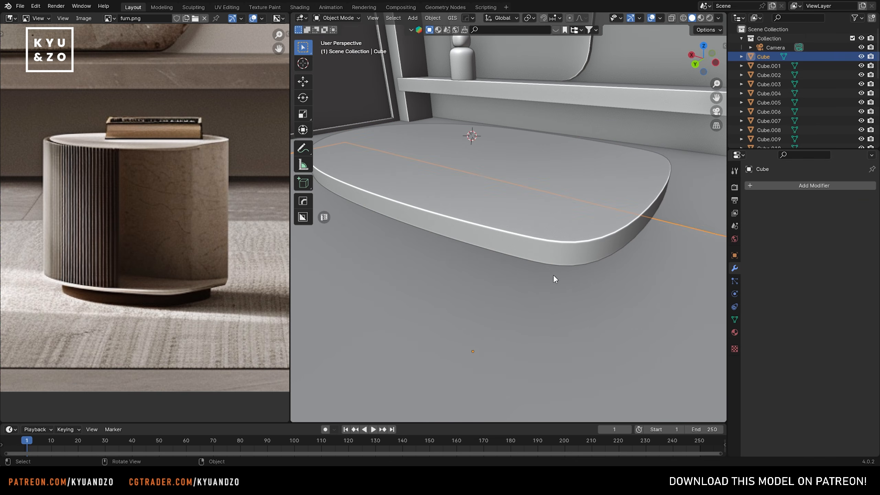
{"action": "left_click", "coordinate": [489, 234]}
{"action": "middle_click_drag", "start_coordinate": [489, 233], "coordinate": [528, 227], "text": "shift"}
{"action": "scroll", "coordinate": [531, 230], "scroll_direction": "down", "scroll_amount": 6}
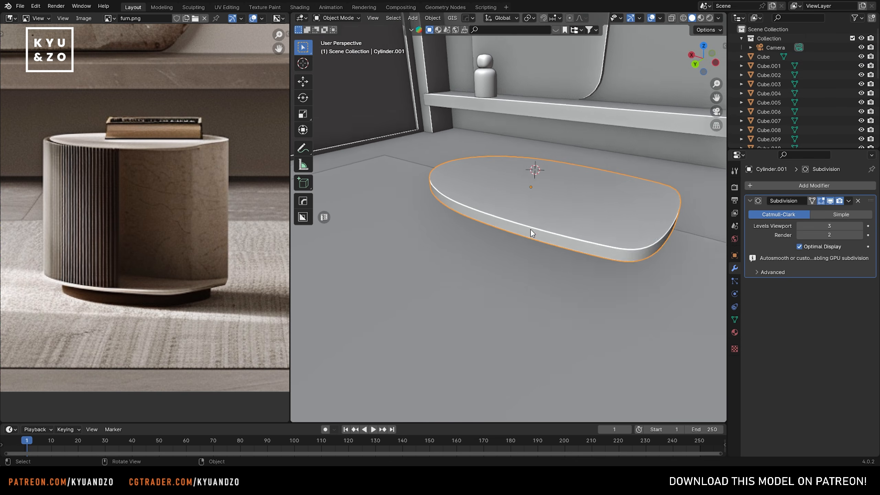
{"action": "scroll", "coordinate": [531, 230], "scroll_direction": "up", "scroll_amount": 3}
Step: Add a small cube on the tabletop as a book, flatten it to 0.263 along Z and stretch it along X
{"action": "middle_click_drag", "start_coordinate": [437, 159], "coordinate": [481, 203]}
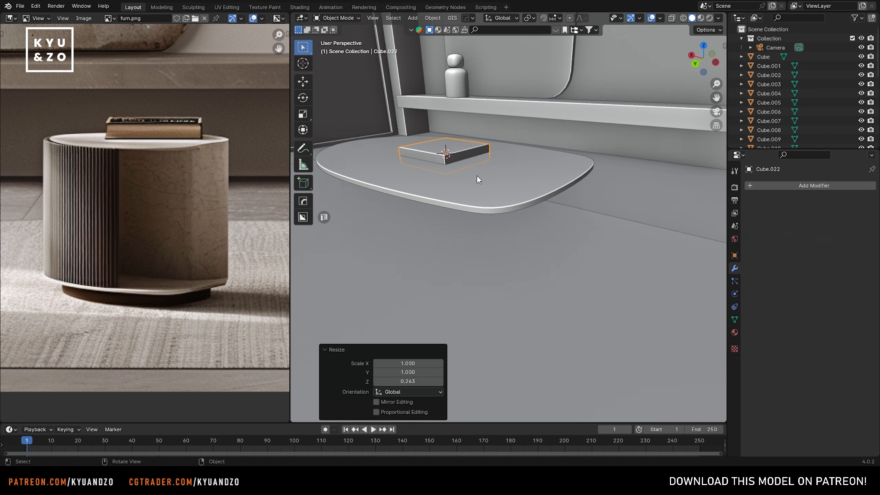
{"action": "key", "text": "s"}
{"action": "key", "text": "x"}
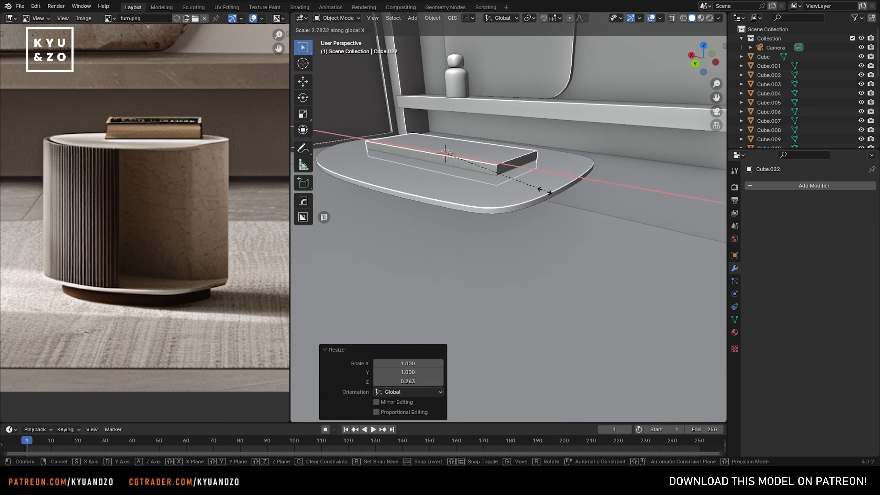
{"action": "left_click", "coordinate": [516, 193]}
Step: Duplicate the tabletop and place the copy 0.204 m below it along Z as the lower plate
{"action": "left_click", "coordinate": [551, 127]}
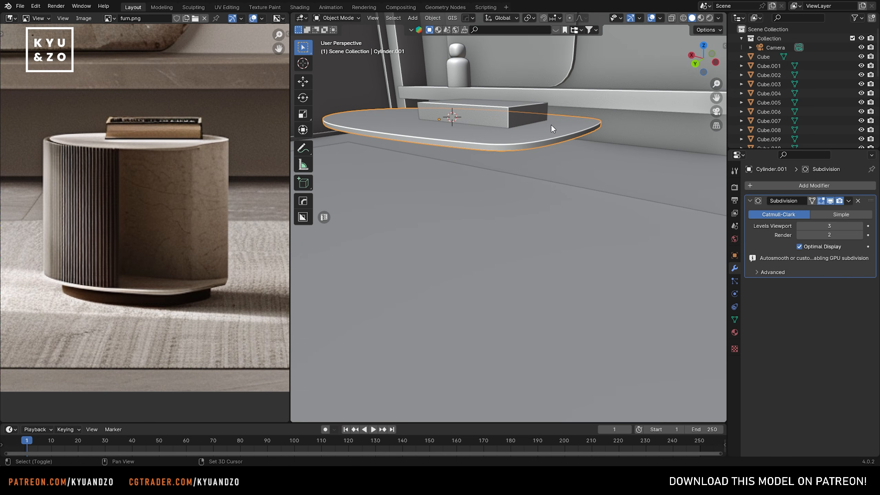
{"action": "key", "text": "shift+d"}
{"action": "key", "text": "a"}
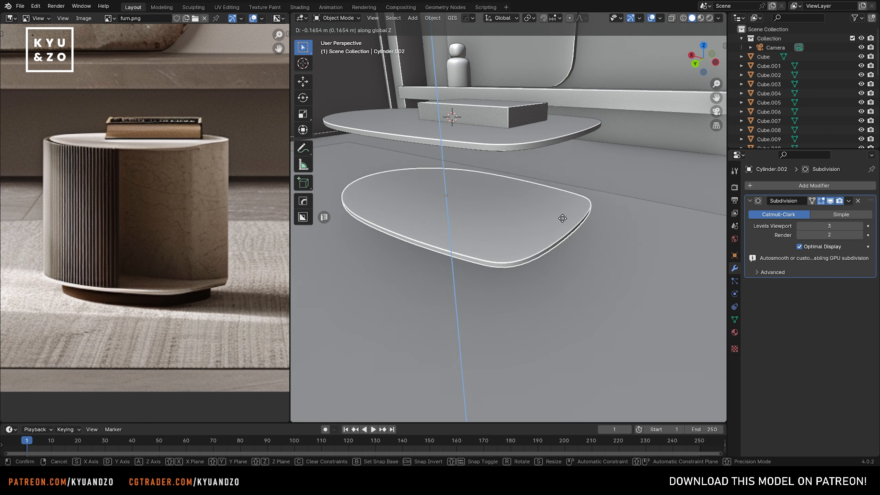
{"action": "left_click", "coordinate": [565, 218]}
{"action": "middle_click_drag", "start_coordinate": [565, 218], "coordinate": [486, 217]}
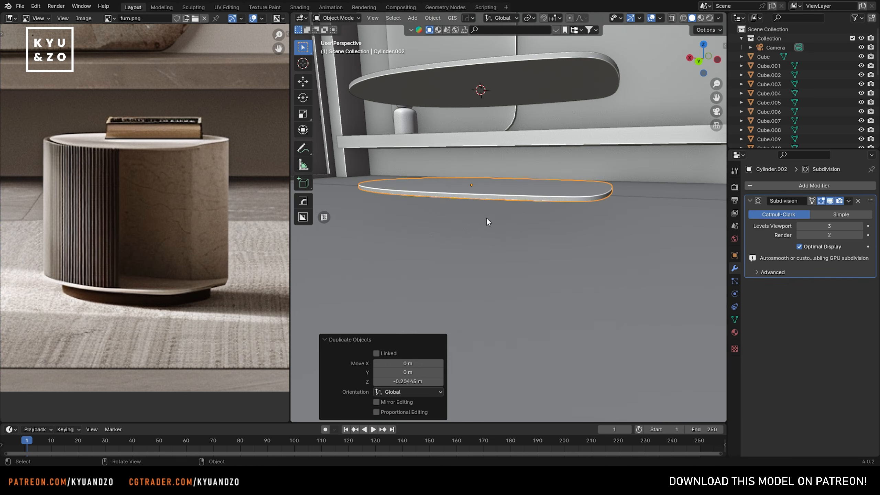
Step: Duplicate the lower plate and move the copy 0.049 m down along Z for the table base
{"action": "scroll", "coordinate": [559, 228], "scroll_direction": "up", "scroll_amount": 2}
{"action": "key", "text": "shift+d"}
{"action": "right_click", "coordinate": [604, 162]}
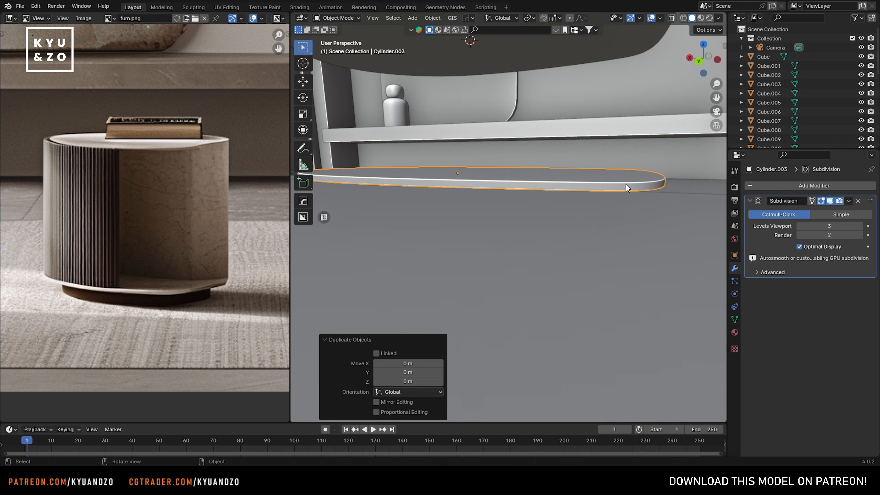
{"action": "middle_click_drag", "start_coordinate": [556, 176], "coordinate": [541, 187]}
{"action": "key", "text": "g"}
{"action": "key", "text": "z"}
{"action": "left_click", "coordinate": [538, 195]}
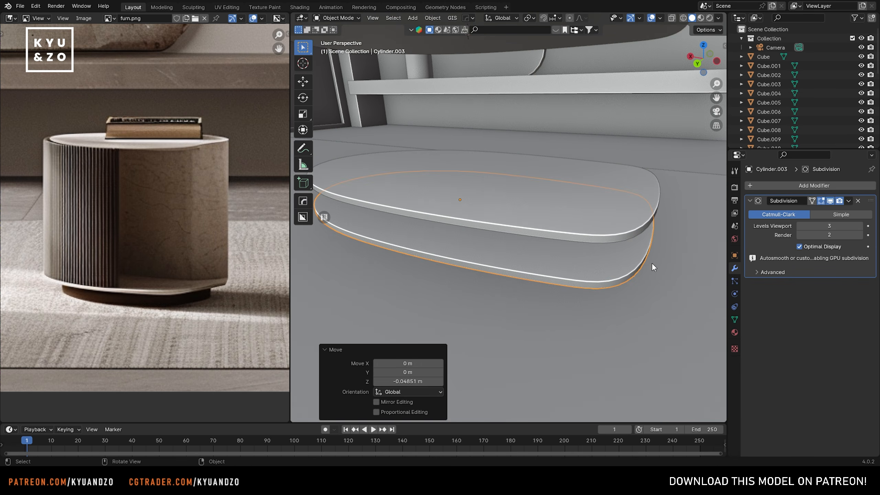
Step: Scale the base to 0.739 and thicken it along Z
{"action": "key", "text": "s"}
{"action": "left_click", "coordinate": [593, 244]}
{"action": "key", "text": "s"}
{"action": "key", "text": "z"}
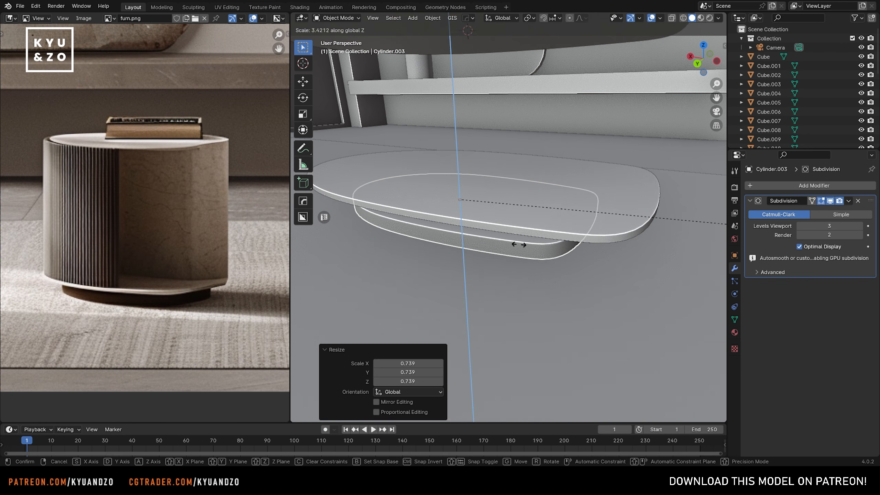
{"action": "left_click", "coordinate": [519, 244]}
{"action": "middle_click_drag", "start_coordinate": [518, 244], "coordinate": [510, 235]}
Step: Adjust the lower plate's height above the base, raising it about 0.006 m along Z
{"action": "key", "text": "s"}
{"action": "key", "text": "z"}
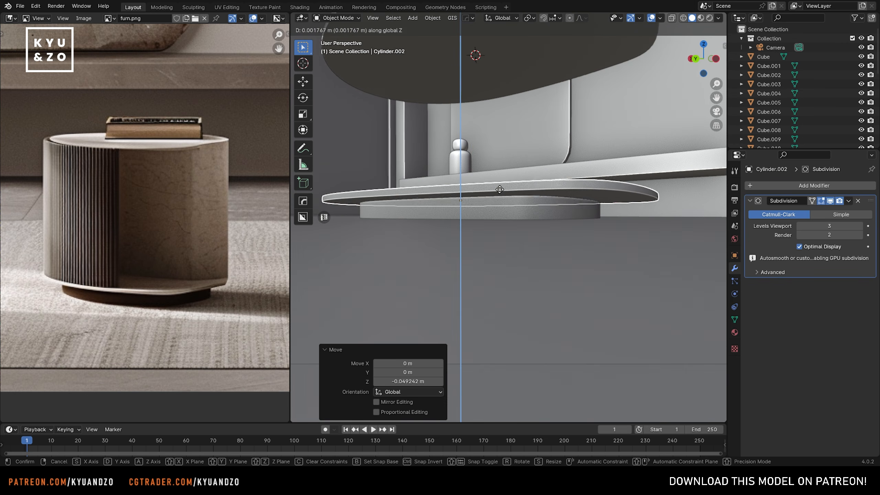
{"action": "left_click", "coordinate": [499, 189]}
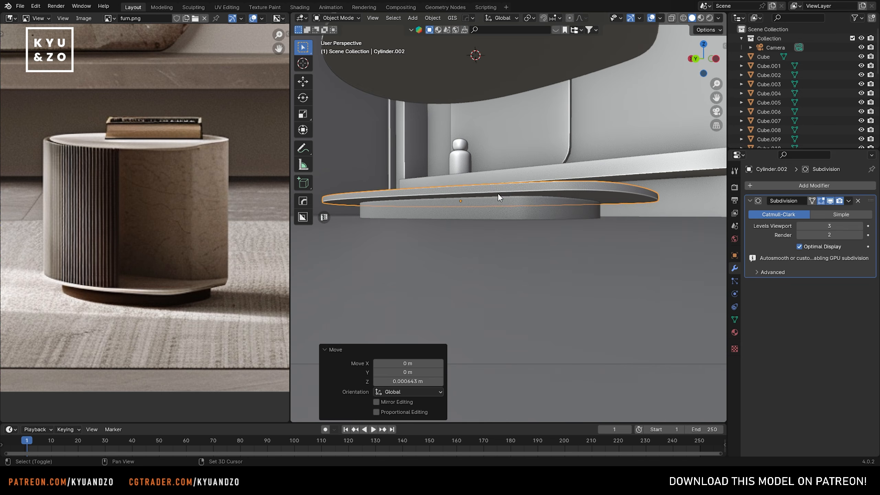
{"action": "middle_click_drag", "start_coordinate": [498, 193], "coordinate": [484, 185]}
{"action": "mouse_move", "coordinate": [473, 266]}
{"action": "middle_mouse_down", "text": "shift"}
{"action": "mouse_move", "coordinate": [479, 193]}
{"action": "mouse_move", "coordinate": [476, 275]}
{"action": "mouse_move", "coordinate": [476, 255]}
{"action": "middle_mouse_up", "text": "shift"}
{"action": "scroll", "coordinate": [474, 287], "scroll_direction": "down", "scroll_amount": 6}
{"action": "scroll", "coordinate": [474, 286], "scroll_direction": "down", "scroll_amount": 2}
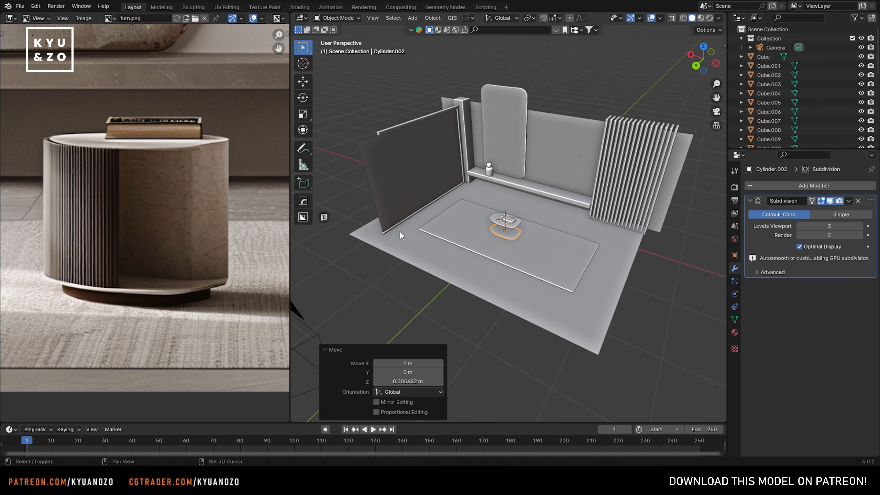
Step: Switch to the camera view and raise the lower plate about 0.016 m along Z
{"action": "middle_click_drag", "start_coordinate": [399, 231], "coordinate": [422, 218], "text": "shift"}
{"action": "left_click", "coordinate": [316, 299]}
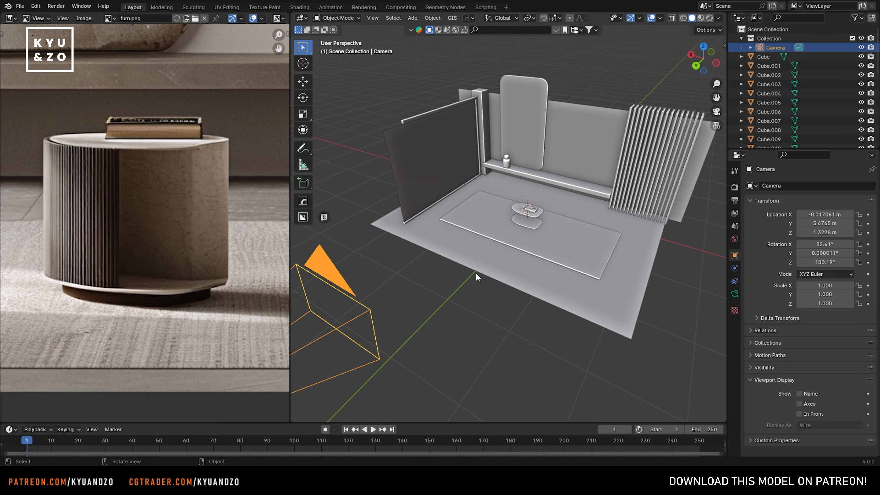
{"action": "key", "text": "KP_0"}
{"action": "left_click", "coordinate": [475, 273]}
{"action": "left_click", "coordinate": [451, 241]}
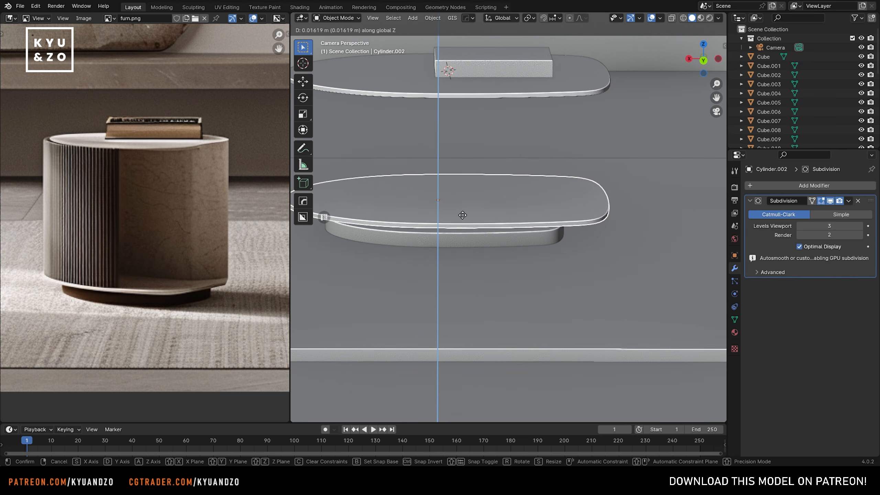
{"action": "left_click", "coordinate": [461, 215]}
Step: Adjust the base's thickness along Z and lower it about 0.003 m beneath the lower plate
{"action": "left_click", "coordinate": [534, 239]}
{"action": "key", "text": "s"}
{"action": "key", "text": "z"}
{"action": "left_click", "coordinate": [618, 254]}
{"action": "key", "text": "g"}
{"action": "key", "text": "z"}
{"action": "left_click", "coordinate": [609, 245]}
{"action": "key", "text": "s"}
{"action": "key", "text": "z"}
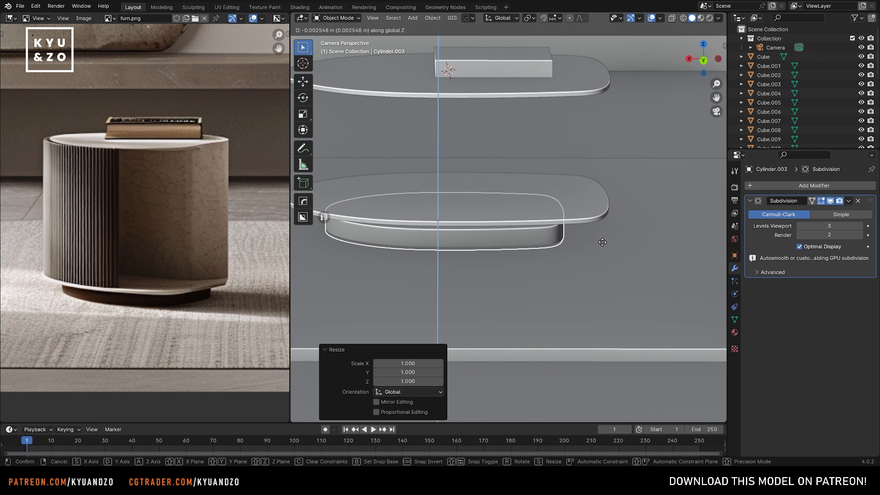
{"action": "left_click", "coordinate": [601, 241]}
Step: Nudge the lower plate along Z to meet the base
{"action": "left_click", "coordinate": [575, 226]}
{"action": "key", "text": "g"}
{"action": "key", "text": "z"}
{"action": "left_click", "coordinate": [569, 234]}
Step: Raise the tabletop and the book together by 0.032 m along Z
{"action": "left_click", "coordinate": [467, 95]}
{"action": "middle_click_drag", "start_coordinate": [467, 129], "coordinate": [414, 225], "text": "shift"}
{"action": "left_click", "coordinate": [484, 138], "text": "shift"}
{"action": "key", "text": "g"}
{"action": "key", "text": "a"}
{"action": "left_click", "coordinate": [489, 140]}
{"action": "scroll", "coordinate": [477, 182], "scroll_direction": "down", "scroll_amount": 3}
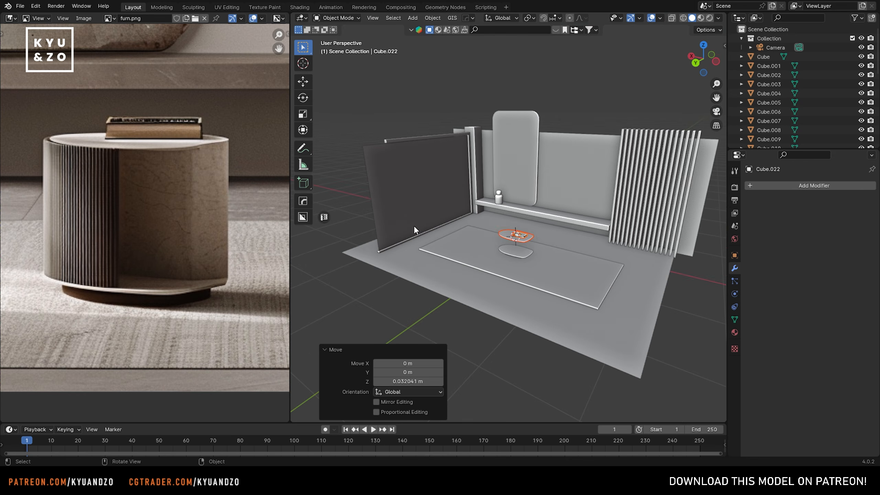
Step: Add a cube between the side table's tabletop and lower plate and shape it into a thin upright slat
{"action": "scroll", "coordinate": [456, 231], "scroll_direction": "up", "scroll_amount": 5}
{"action": "middle_click_drag", "start_coordinate": [432, 180], "coordinate": [469, 195]}
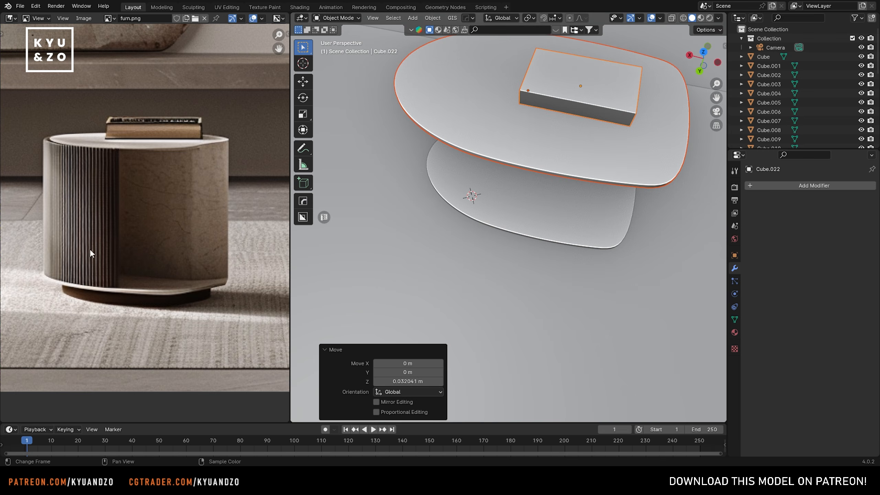
{"action": "key", "text": "shift+a"}
{"action": "left_click", "coordinate": [499, 212]}
{"action": "key", "text": "s"}
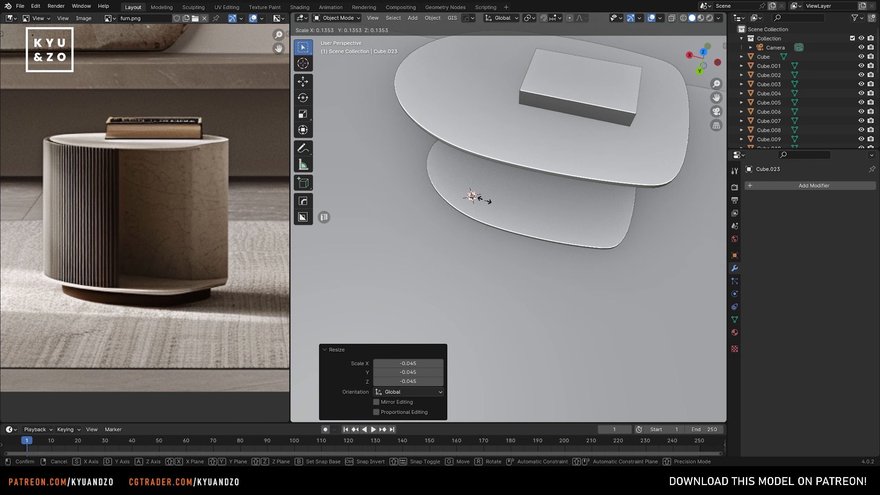
{"action": "left_click", "coordinate": [483, 202]}
{"action": "scroll", "coordinate": [485, 201], "scroll_direction": "up", "scroll_amount": 2}
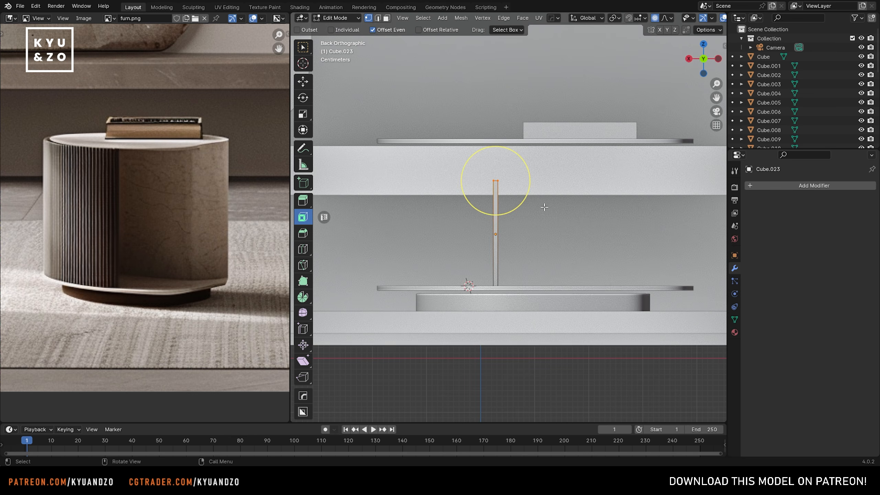
{"action": "key", "text": "Tab"}
Step: In top view, move the slat about -0.057 m along X and 0.059 m along Y to the tabletop's near edge
{"action": "middle_click_drag", "start_coordinate": [544, 207], "coordinate": [526, 204]}
{"action": "key", "text": "KP_7"}
{"action": "key", "text": "g"}
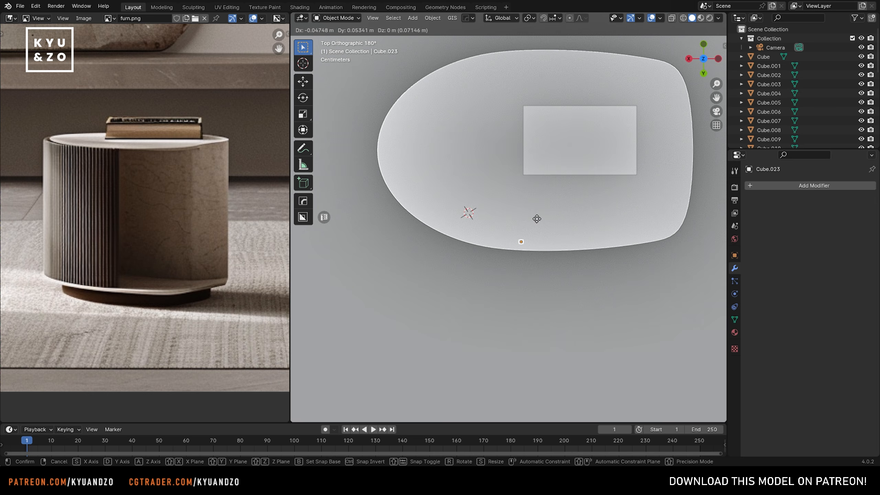
{"action": "left_click", "coordinate": [542, 222]}
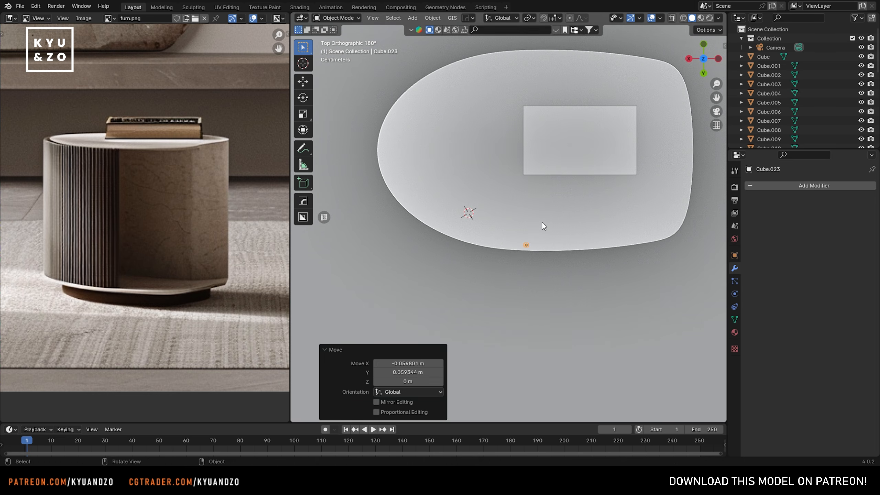
Step: Duplicate the slat twice along the tabletop's near edge, offsetting a copy about 0.018 m in X and -0.002 m in Y
{"action": "scroll", "coordinate": [528, 208], "scroll_direction": "up", "scroll_amount": 3}
{"action": "key", "text": "shift+d"}
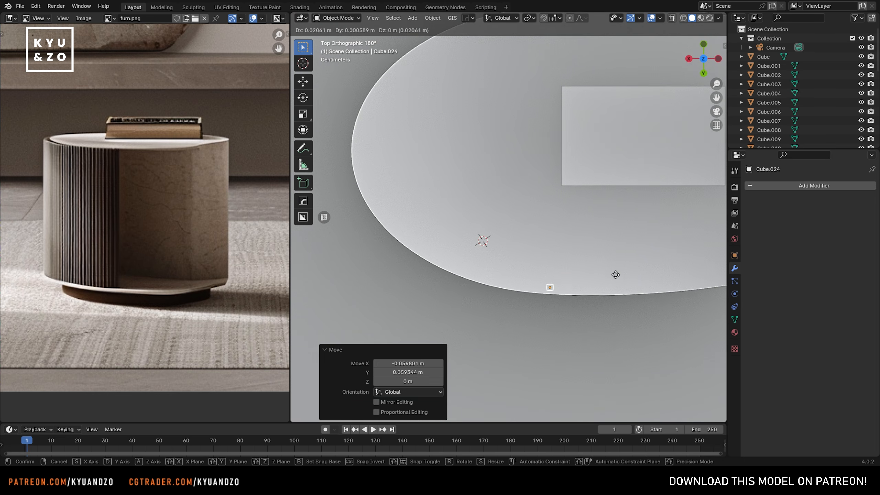
{"action": "left_click", "coordinate": [614, 276]}
{"action": "key", "text": "alt+z"}
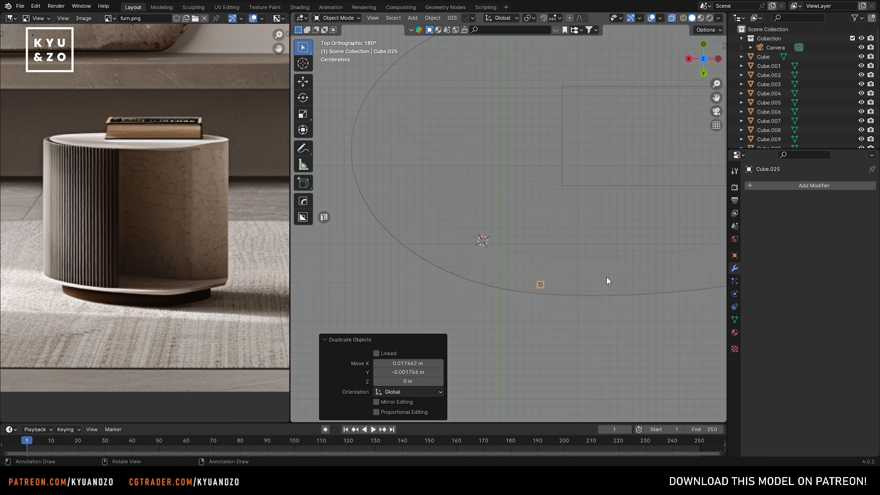
{"action": "scroll", "coordinate": [605, 276], "scroll_direction": "down", "scroll_amount": 3}
{"action": "key", "text": "alt+z"}
Step: Hide the rug and the floor beneath the side table
{"action": "middle_click_drag", "start_coordinate": [507, 271], "coordinate": [478, 243]}
{"action": "left_click", "coordinate": [504, 211]}
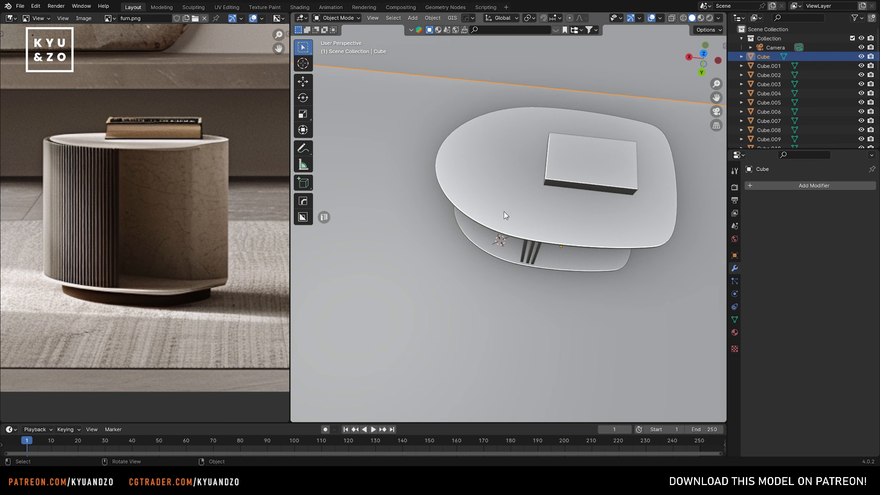
{"action": "scroll", "coordinate": [499, 271], "scroll_direction": "up", "scroll_amount": 3}
{"action": "left_click", "coordinate": [489, 338]}
{"action": "scroll", "coordinate": [488, 323], "scroll_direction": "down", "scroll_amount": 5}
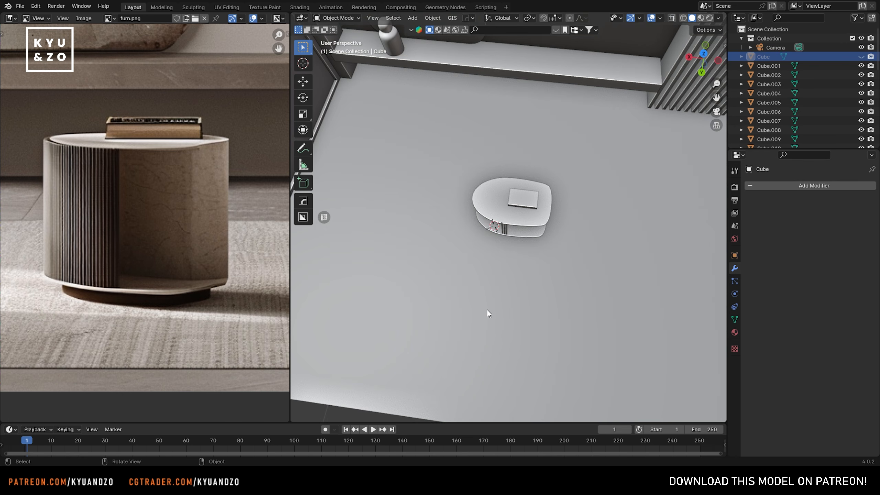
{"action": "key", "text": "h"}
Step: Show the tabletop in top view with X-ray and the wireframe overlay turned on
{"action": "scroll", "coordinate": [488, 260], "scroll_direction": "up", "scroll_amount": 3}
{"action": "key", "text": "KP_7"}
{"action": "left_click", "coordinate": [489, 236]}
{"action": "scroll", "coordinate": [489, 236], "scroll_direction": "up", "scroll_amount": 5}
{"action": "key", "text": "alt+z"}
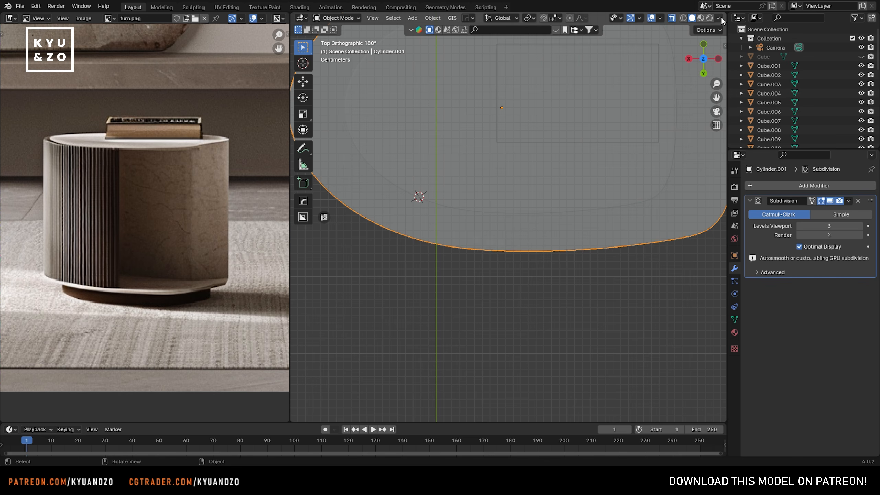
{"action": "left_click", "coordinate": [718, 18]}
{"action": "left_click", "coordinate": [659, 17]}
{"action": "left_click", "coordinate": [603, 187]}
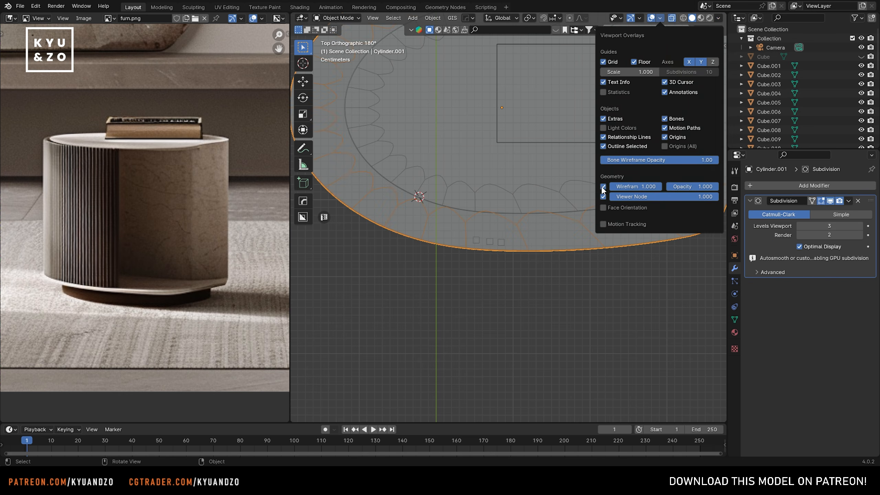
{"action": "left_click", "coordinate": [488, 245]}
{"action": "scroll", "coordinate": [485, 246], "scroll_direction": "up", "scroll_amount": 2}
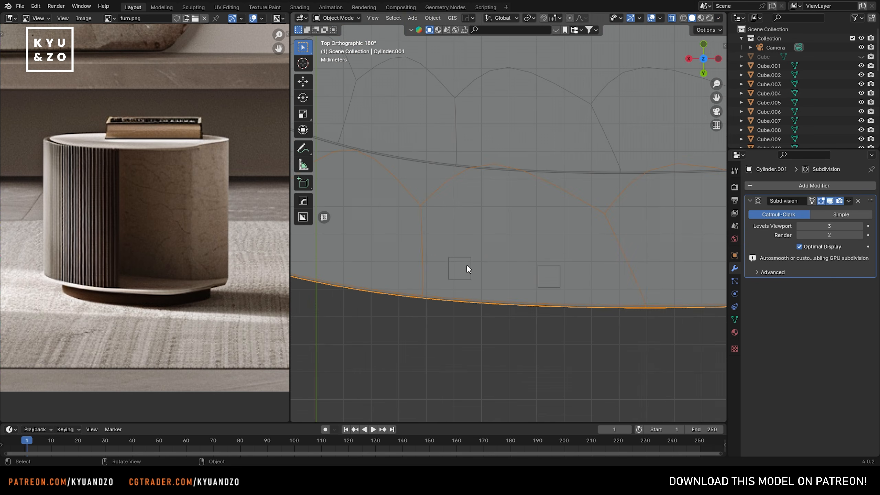
Step: Delete the cube slats along the tabletop's near edge
{"action": "left_click", "coordinate": [467, 264]}
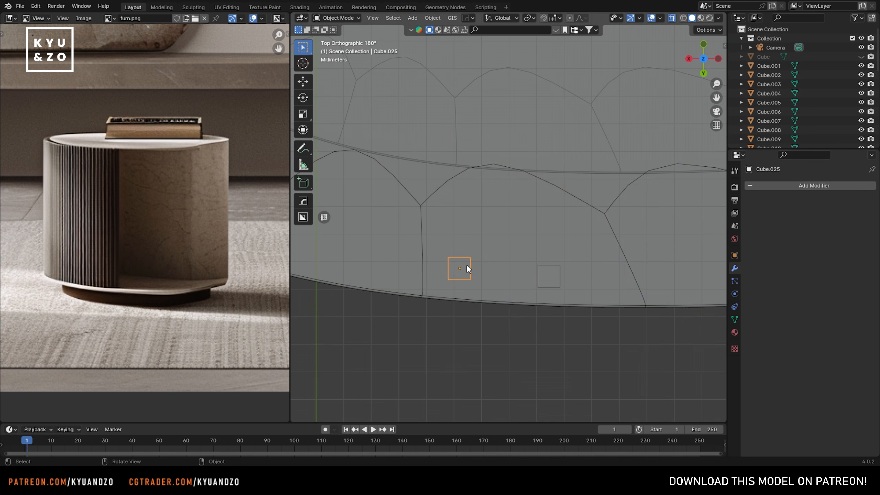
{"action": "key", "text": "x"}
{"action": "left_click", "coordinate": [466, 264]}
{"action": "left_click", "coordinate": [551, 278]}
{"action": "left_click", "coordinate": [550, 283]}
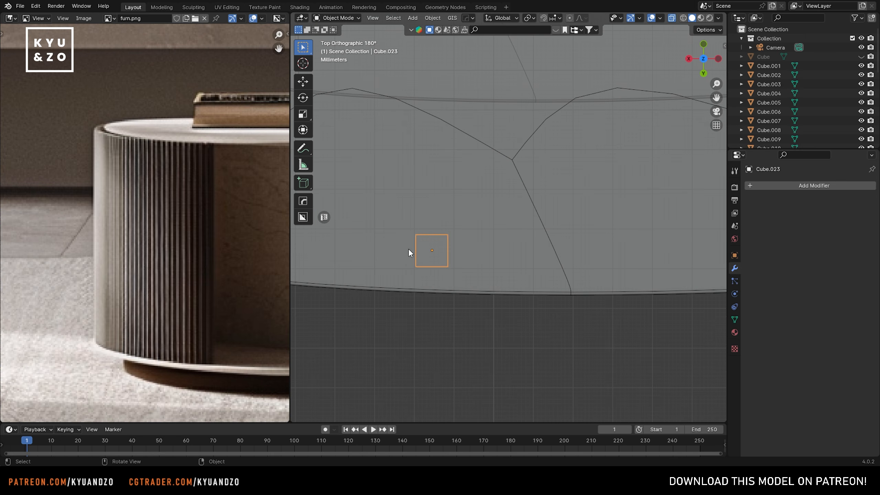
{"action": "key", "text": "x"}
{"action": "left_click", "coordinate": [409, 248]}
Step: Add a 32-vertex cylinder near the tabletop's near edge and scale it down to a thin rod
{"action": "key", "text": "shift+a"}
{"action": "mouse_move", "coordinate": [434, 254]}
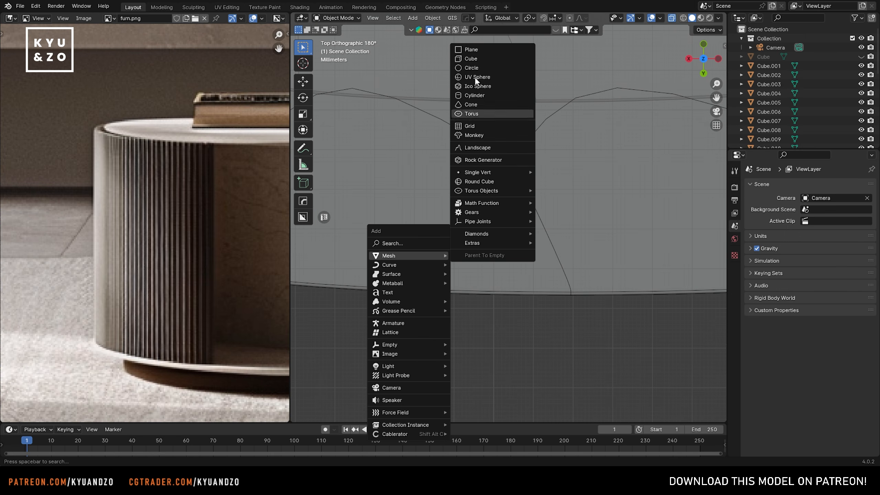
{"action": "left_click", "coordinate": [485, 93]}
{"action": "key", "text": "s"}
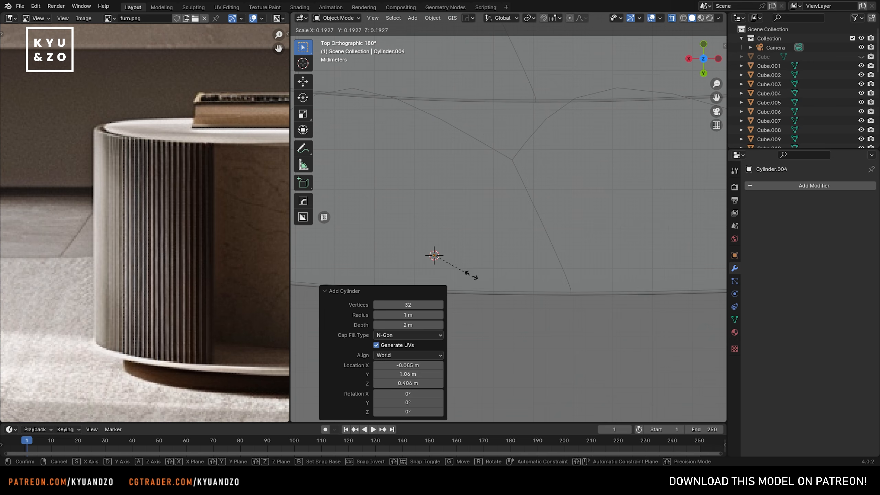
{"action": "left_click", "coordinate": [457, 269]}
{"action": "key", "text": "s"}
{"action": "left_click", "coordinate": [450, 274]}
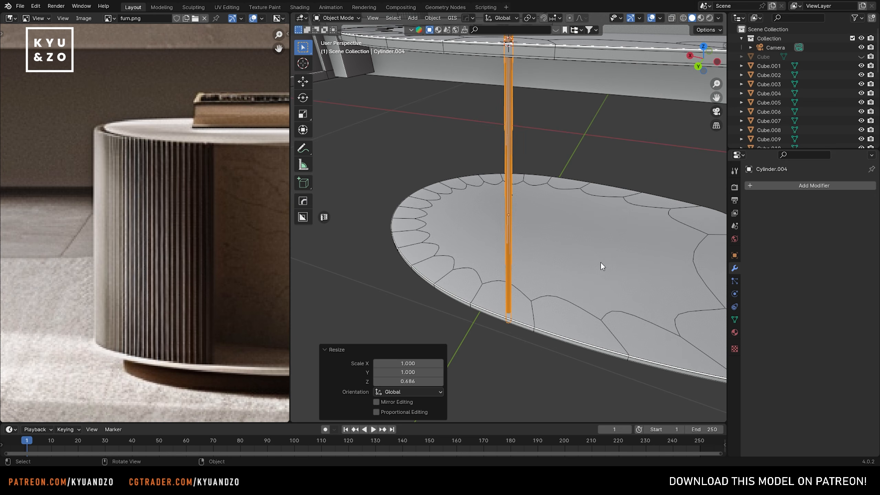
Step: Adjust the rod's height along Z so it spans from the lower plate to the tabletop
{"action": "key", "text": "s"}
{"action": "key", "text": "z"}
{"action": "left_click", "coordinate": [595, 263]}
{"action": "key", "text": "s"}
{"action": "key", "text": "z"}
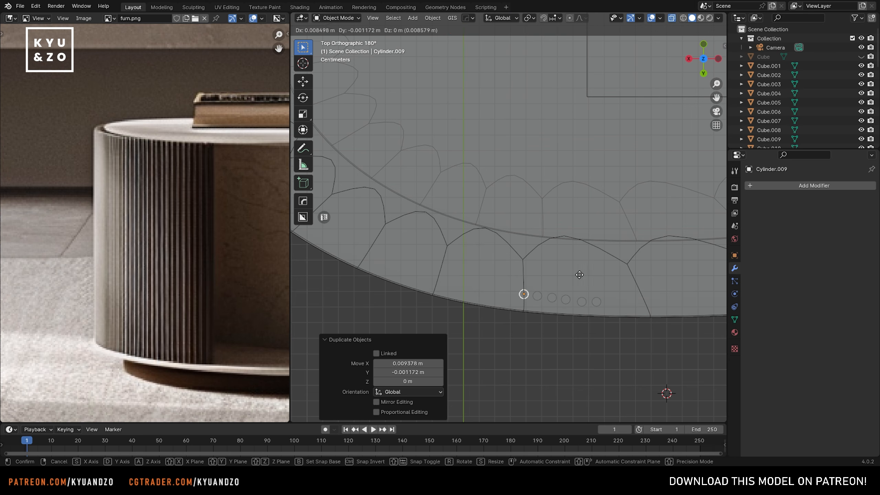
Step: Duplicate the rod repeatedly along the tabletop's curved edge, spacing the copies about 0.009 m apart
{"action": "left_click", "coordinate": [577, 274]}
{"action": "key", "text": "shift+d"}
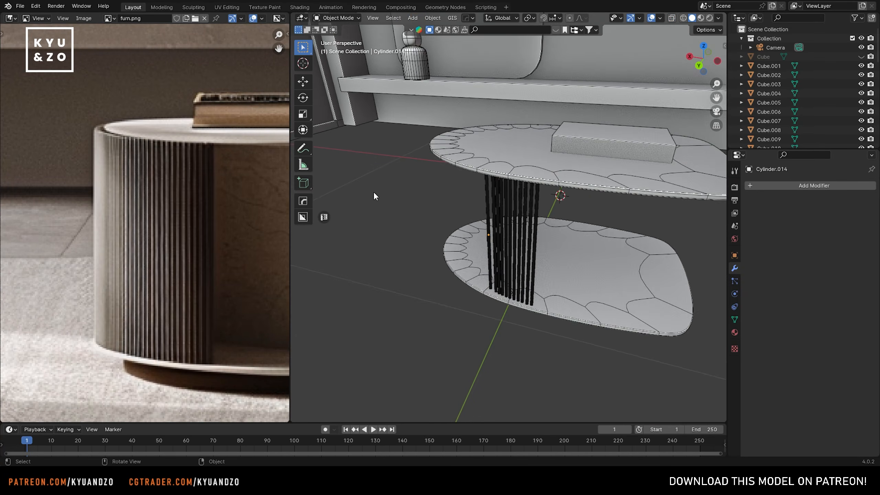
{"action": "middle_click_drag", "start_coordinate": [373, 192], "coordinate": [375, 240]}
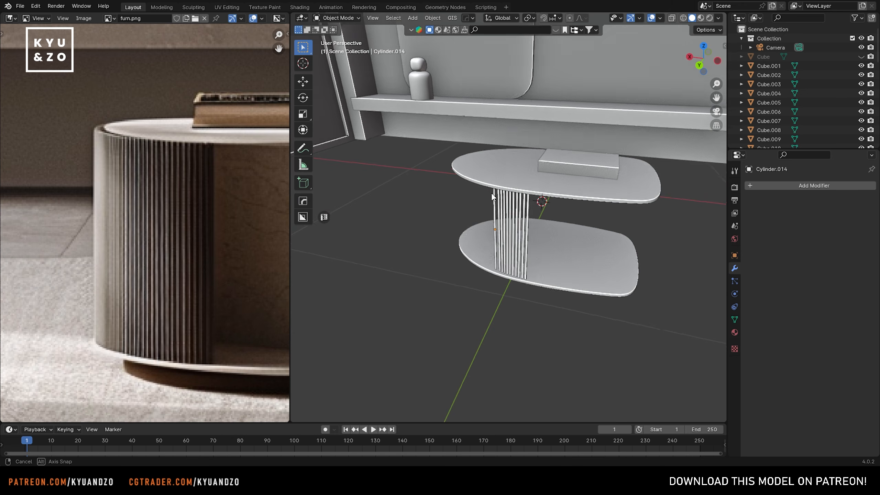
{"action": "middle_click_drag", "start_coordinate": [491, 193], "coordinate": [486, 168]}
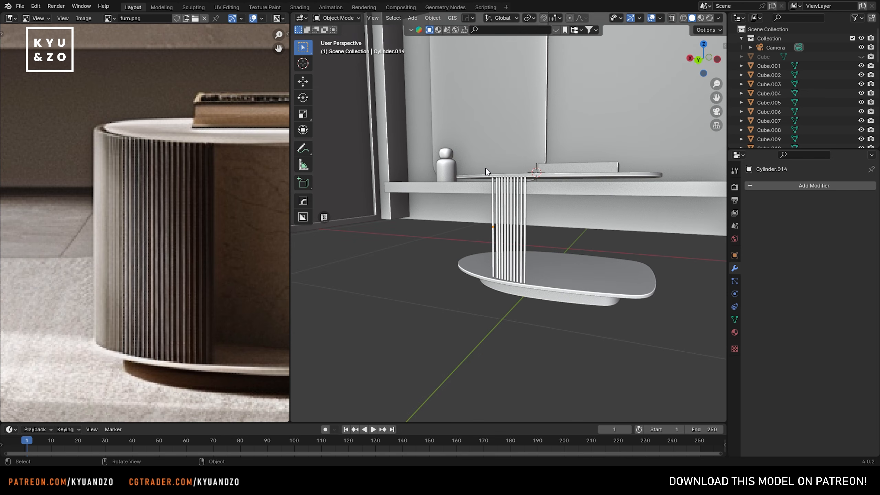
{"action": "scroll", "coordinate": [500, 186], "scroll_direction": "up", "scroll_amount": 5}
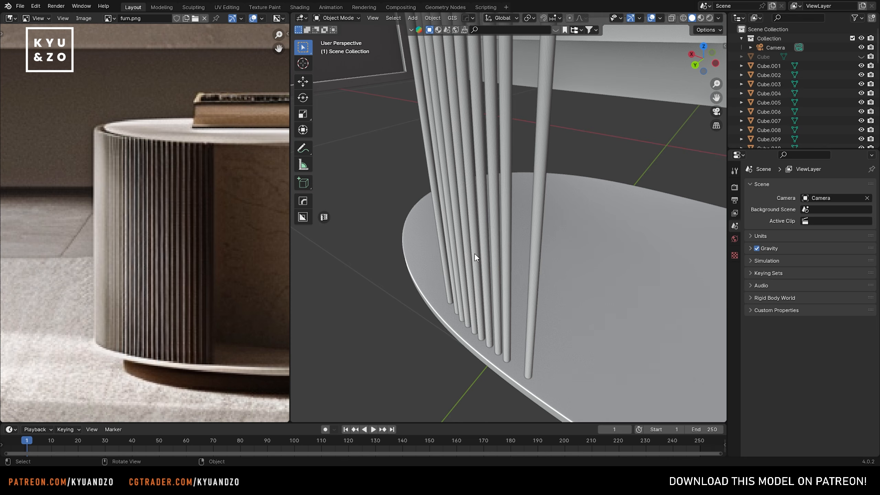
Step: Delete the five duplicated rods nearest to the original rod
{"action": "left_click", "coordinate": [505, 239]}
{"action": "left_click", "coordinate": [493, 228], "text": "shift"}
{"action": "left_click", "coordinate": [487, 227], "text": "shift"}
{"action": "left_click", "coordinate": [472, 228], "text": "shift"}
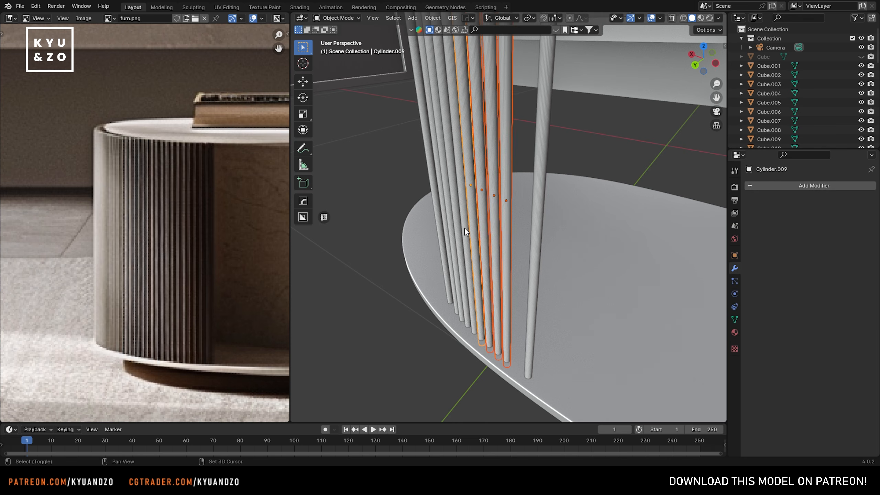
{"action": "left_click", "coordinate": [465, 229], "text": "shift"}
{"action": "key", "text": "x"}
{"action": "left_click", "coordinate": [461, 229]}
Step: Delete the remaining duplicated rods, keeping only the original one
{"action": "left_click", "coordinate": [453, 228]}
{"action": "left_click", "coordinate": [453, 226], "text": "shift"}
{"action": "left_click", "coordinate": [443, 224], "text": "shift"}
{"action": "left_click", "coordinate": [449, 225], "text": "shift"}
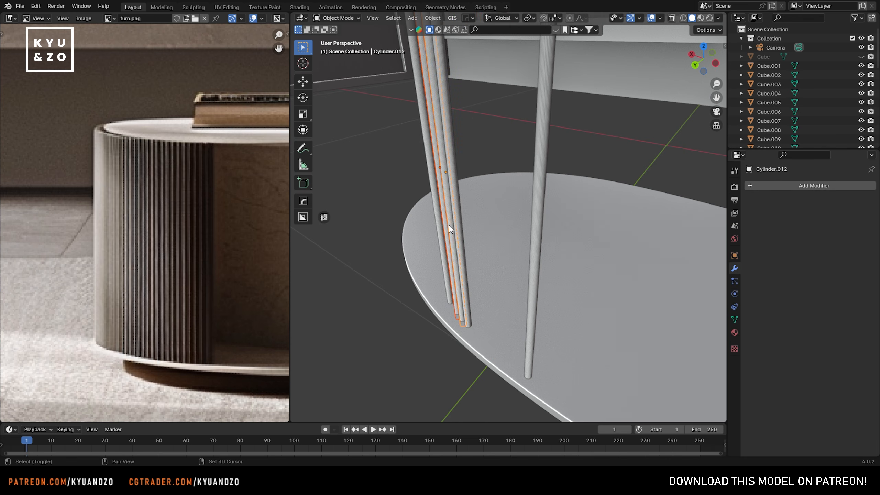
{"action": "left_click", "coordinate": [436, 221], "text": "shift"}
{"action": "key", "text": "x"}
{"action": "left_click", "coordinate": [440, 223]}
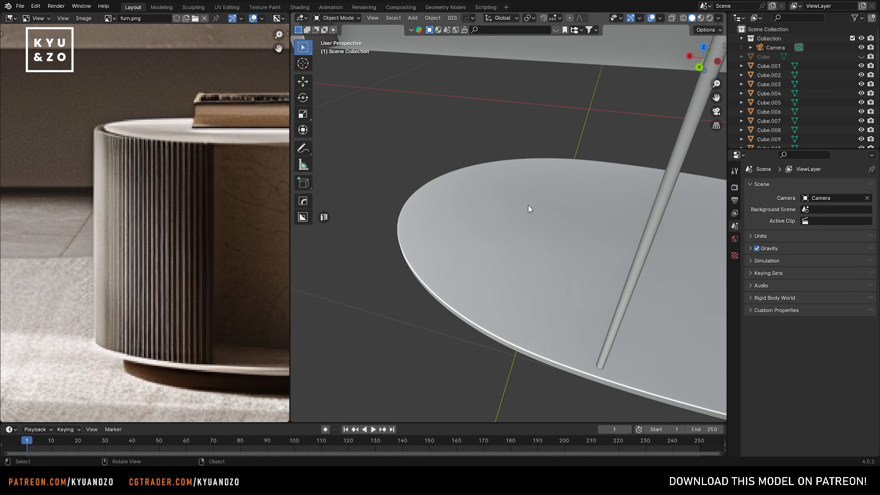
Step: Add a Bezier curve to the scene beside the side table
{"action": "scroll", "coordinate": [528, 204], "scroll_direction": "down", "scroll_amount": 4}
{"action": "middle_click_drag", "start_coordinate": [519, 225], "coordinate": [502, 279], "text": "shift"}
{"action": "key", "text": "shift+a"}
{"action": "mouse_move", "coordinate": [476, 256]}
{"action": "left_click", "coordinate": [509, 257]}
{"action": "scroll", "coordinate": [499, 256], "scroll_direction": "down", "scroll_amount": 6}
Step: Move the Bezier curve in top view so one of its ends overlaps the tabletop
{"action": "left_click", "coordinate": [469, 238]}
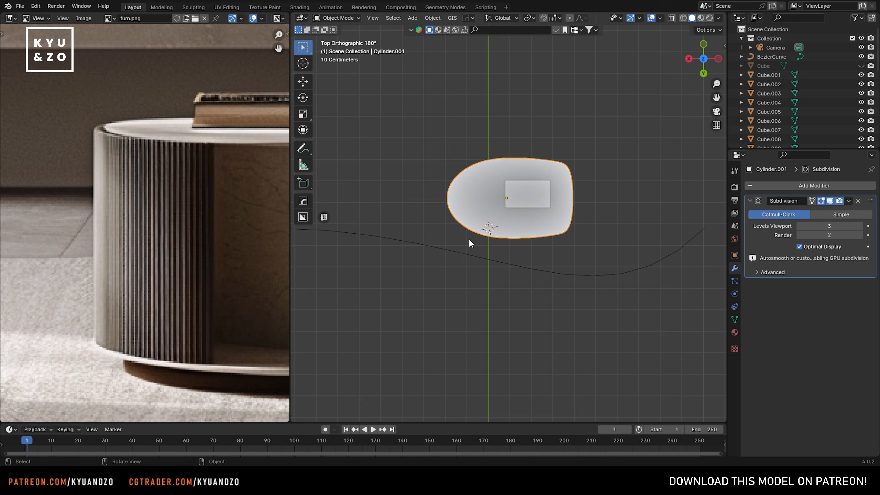
{"action": "left_click", "coordinate": [623, 273]}
{"action": "key", "text": "g"}
{"action": "left_click", "coordinate": [479, 236]}
{"action": "middle_click_drag", "start_coordinate": [416, 215], "coordinate": [486, 204], "text": "shift"}
{"action": "scroll", "coordinate": [412, 191], "scroll_direction": "down", "scroll_amount": 2}
Step: Bring the curve's far control point closer to the table and shrink its handles, first by a factor of 0.161
{"action": "key", "text": "Tab"}
{"action": "key", "text": "g"}
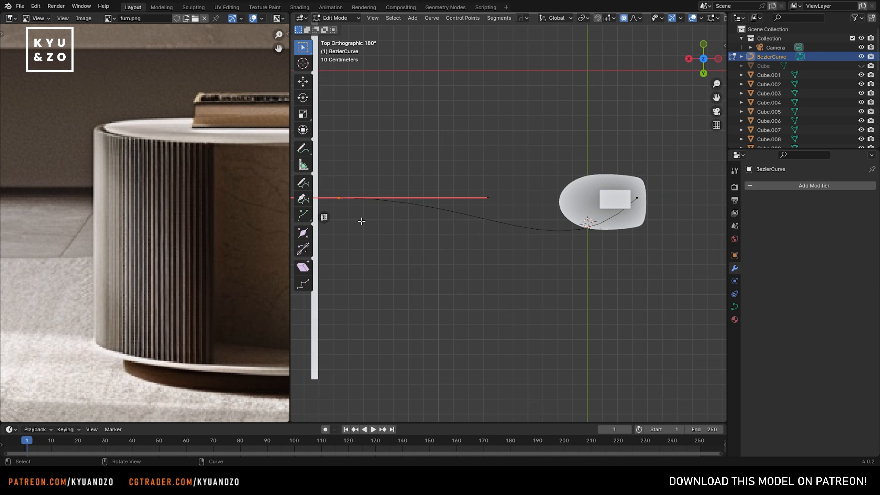
{"action": "left_click", "coordinate": [521, 224]}
{"action": "key", "text": "s"}
{"action": "middle_click_drag", "start_coordinate": [542, 199], "coordinate": [472, 199], "text": "shift"}
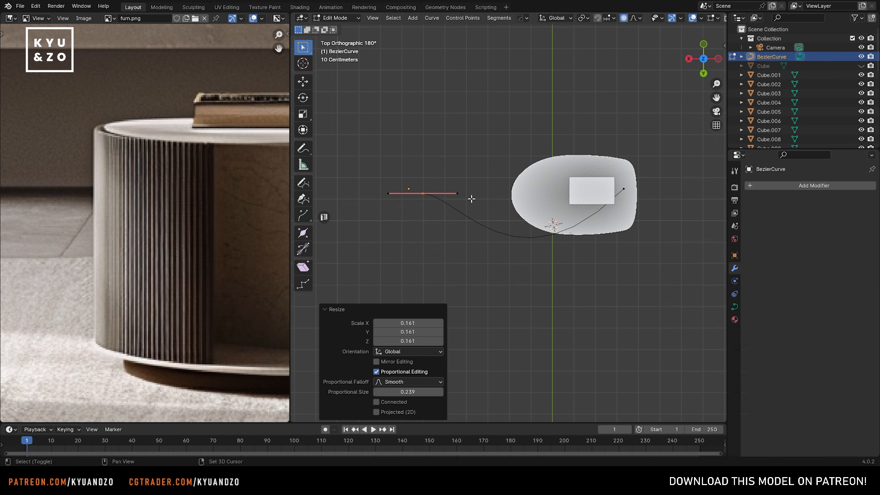
{"action": "key", "text": "s"}
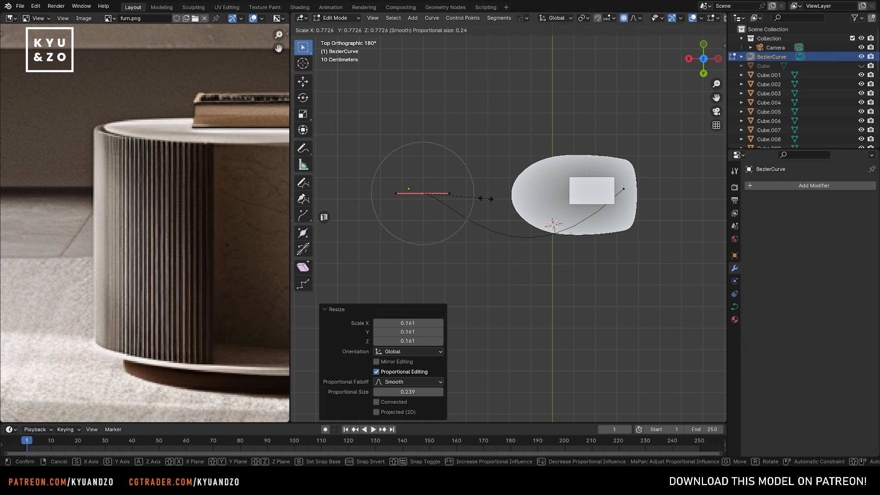
{"action": "left_click", "coordinate": [481, 198]}
Step: Place the far control point at the tabletop's rounded end, scaling its handles by 0.724 and rotating them 12.1° to follow the edge
{"action": "key", "text": "g"}
{"action": "left_click", "coordinate": [571, 215]}
{"action": "scroll", "coordinate": [574, 215], "scroll_direction": "up", "scroll_amount": 2}
{"action": "key", "text": "s"}
{"action": "left_click", "coordinate": [623, 170]}
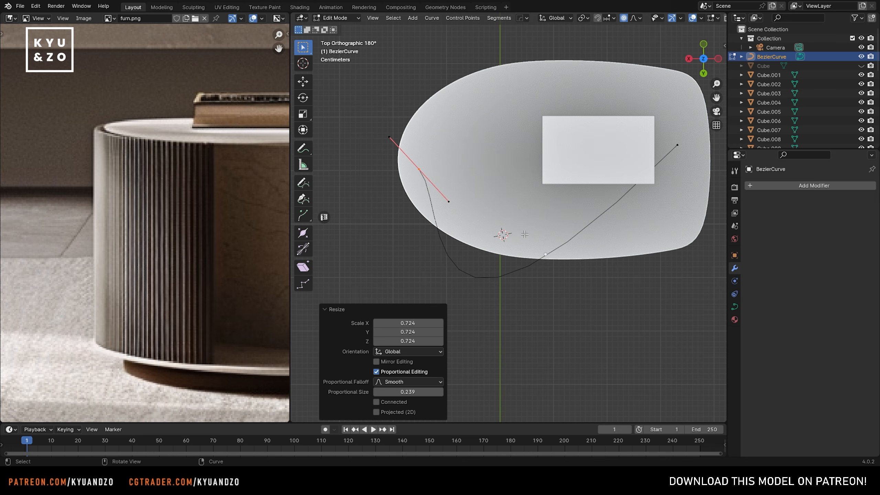
{"action": "key", "text": "r"}
{"action": "left_click", "coordinate": [621, 203]}
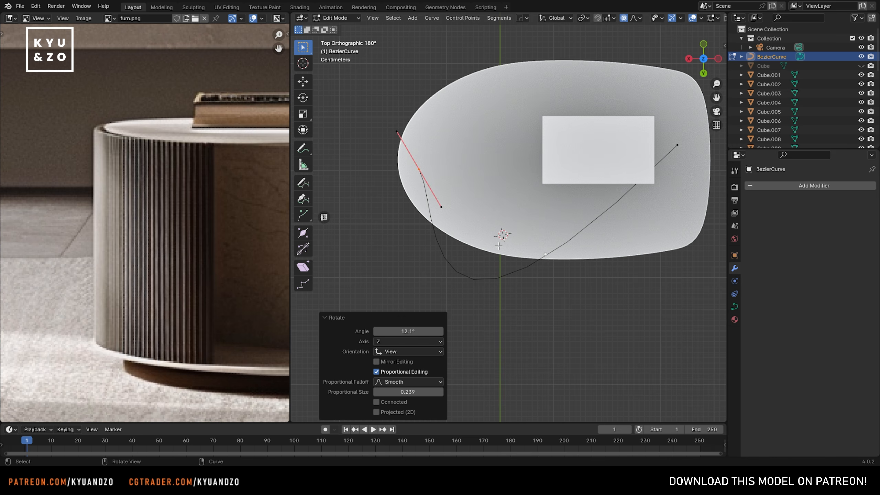
{"action": "key", "text": "g"}
{"action": "left_click", "coordinate": [608, 208]}
Step: Fit the curve's other control point to the tabletop's near edge, shrinking and rotating its handles and shifting it about -0.039 m X, 0.025 m Y
{"action": "left_click", "coordinate": [548, 250]}
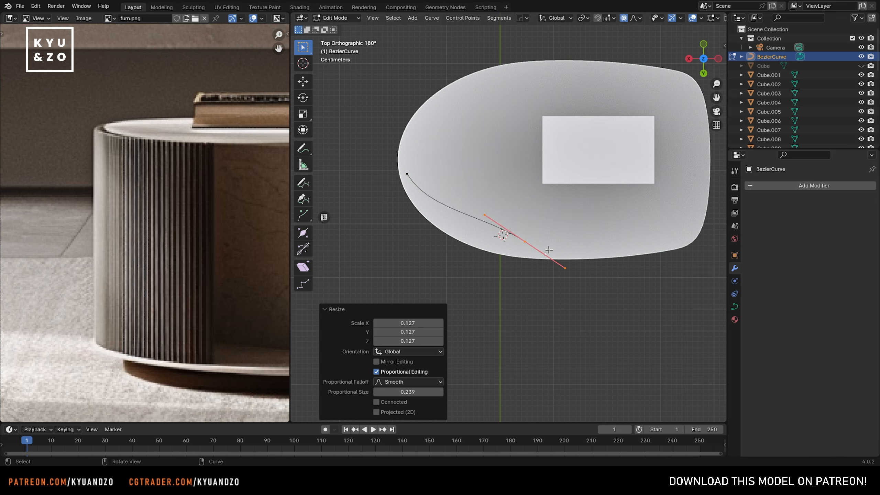
{"action": "key", "text": "s"}
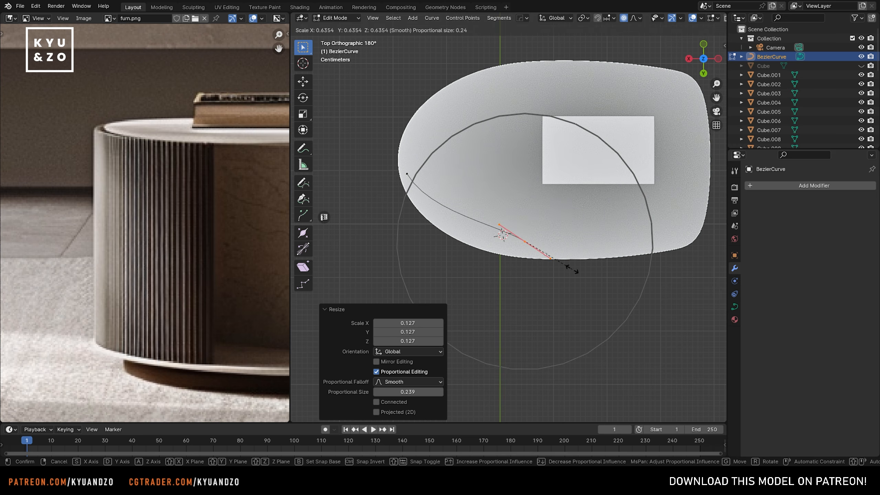
{"action": "left_click", "coordinate": [572, 266]}
{"action": "key", "text": "r"}
{"action": "left_click", "coordinate": [580, 234]}
{"action": "key", "text": "g"}
{"action": "left_click", "coordinate": [602, 246]}
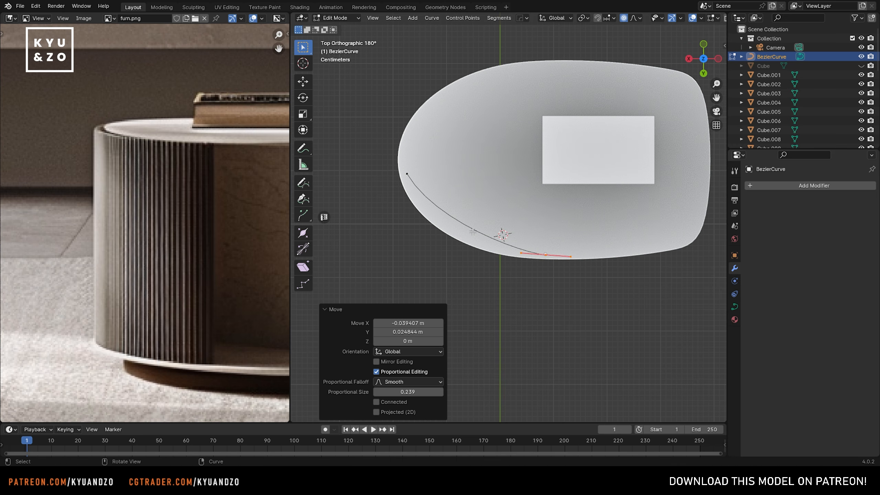
{"action": "scroll", "coordinate": [485, 218], "scroll_direction": "up", "scroll_amount": 2}
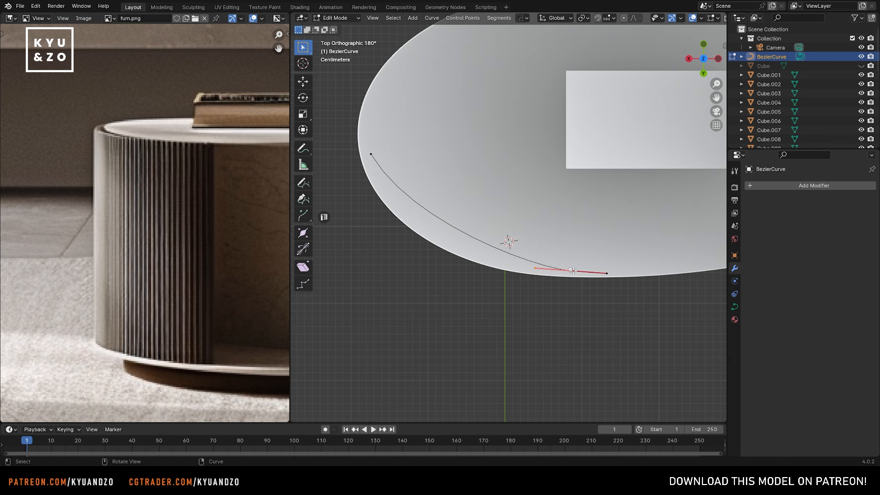
Step: Finish positioning the curve, then add Array and Curve modifiers to the thin rod with the Bezier curve as curve object
{"action": "key", "text": "g"}
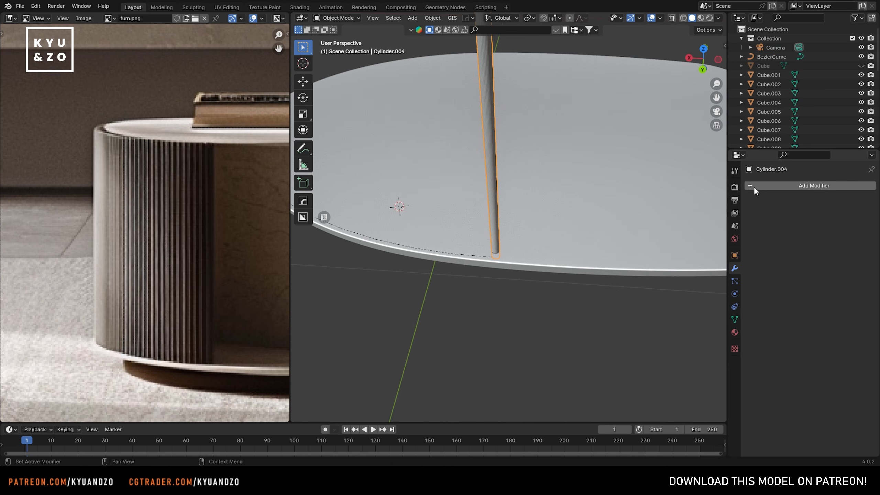
{"action": "left_click", "coordinate": [762, 186]}
{"action": "left_click", "coordinate": [810, 176]}
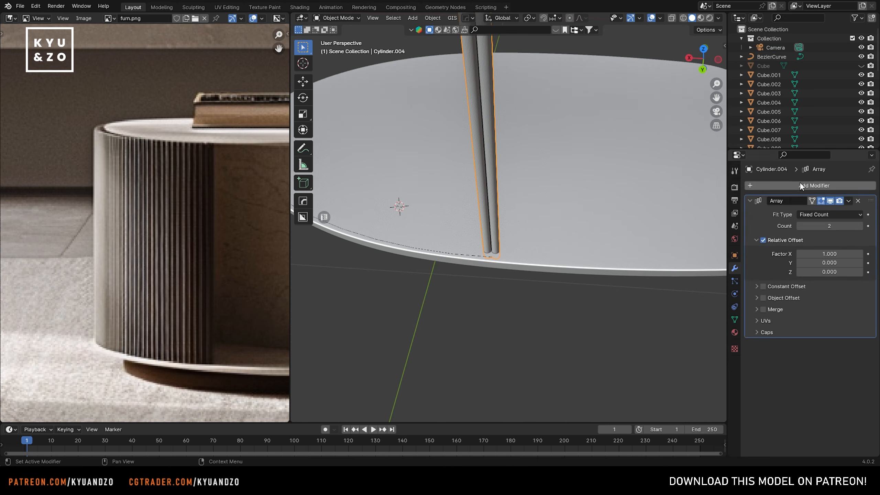
{"action": "left_click", "coordinate": [800, 185]}
{"action": "mouse_move", "coordinate": [749, 192]}
{"action": "left_click", "coordinate": [690, 209]}
{"action": "left_click", "coordinate": [858, 359]}
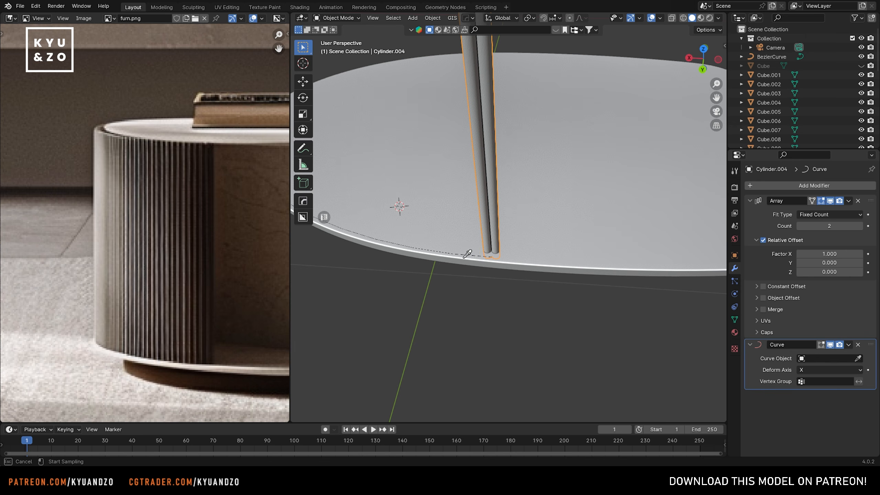
{"action": "left_click", "coordinate": [450, 247]}
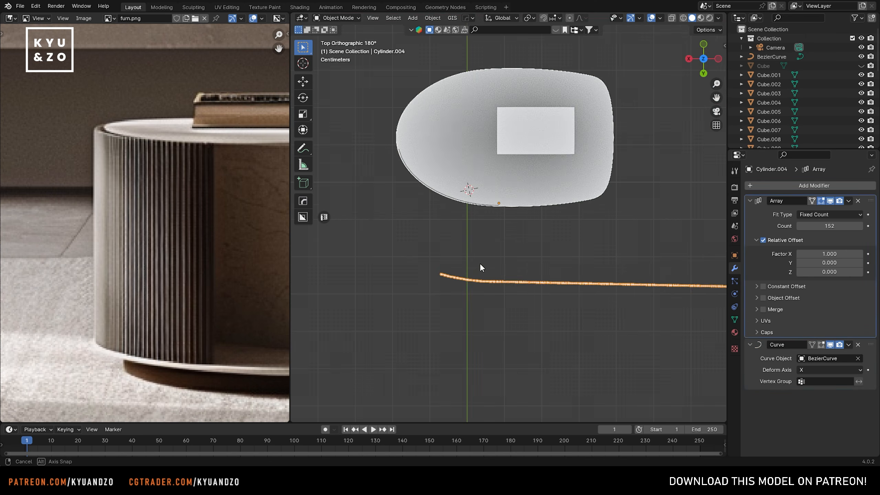
Step: Set the Bezier curve's origin to its geometry so the rod array sits near the table
{"action": "middle_click_drag", "start_coordinate": [491, 244], "coordinate": [491, 195]}
{"action": "left_click", "coordinate": [491, 195]}
{"action": "left_click", "coordinate": [432, 18]}
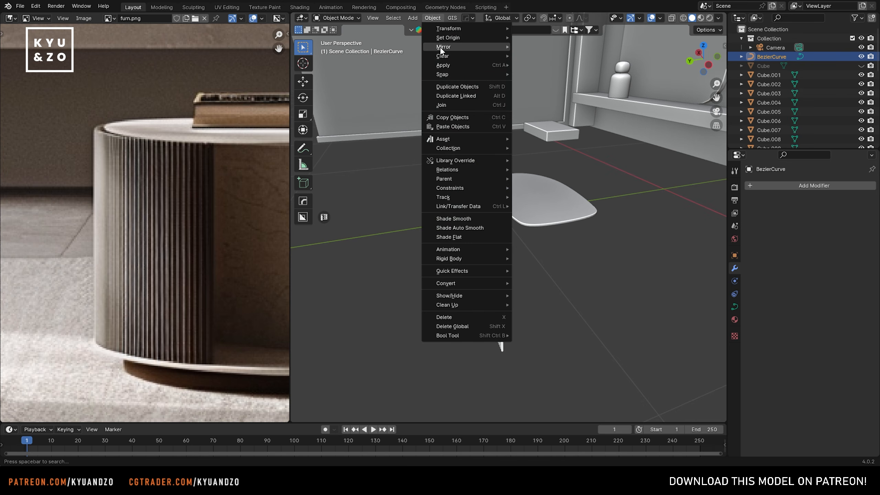
{"action": "mouse_move", "coordinate": [447, 38]}
{"action": "left_click", "coordinate": [587, 45]}
{"action": "left_click", "coordinate": [501, 230]}
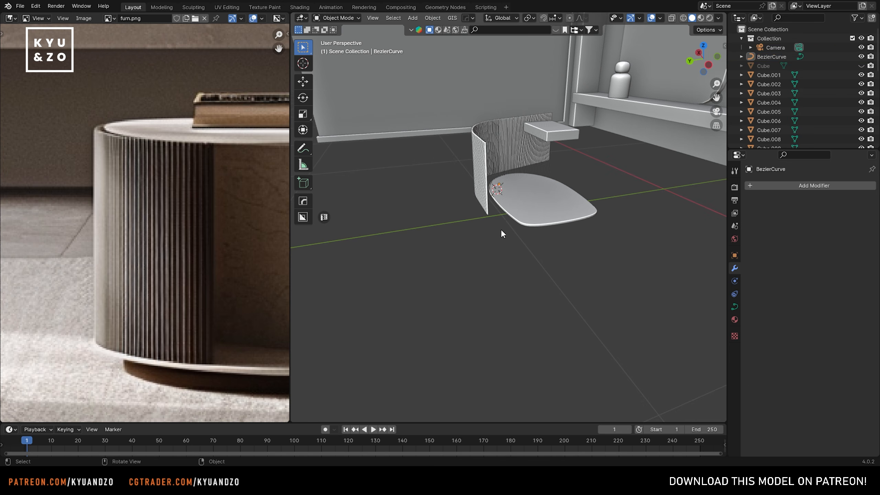
Step: Scale the rod array and place it on the table's bottom panel, moving it about -0.062 m in Z
{"action": "left_click", "coordinate": [486, 173]}
{"action": "scroll", "coordinate": [488, 173], "scroll_direction": "up", "scroll_amount": 3}
{"action": "middle_click_drag", "start_coordinate": [489, 173], "coordinate": [497, 178]}
{"action": "scroll", "coordinate": [499, 180], "scroll_direction": "up", "scroll_amount": 2}
{"action": "key", "text": "s"}
{"action": "left_click", "coordinate": [519, 213]}
{"action": "key", "text": "g"}
{"action": "key", "text": "y"}
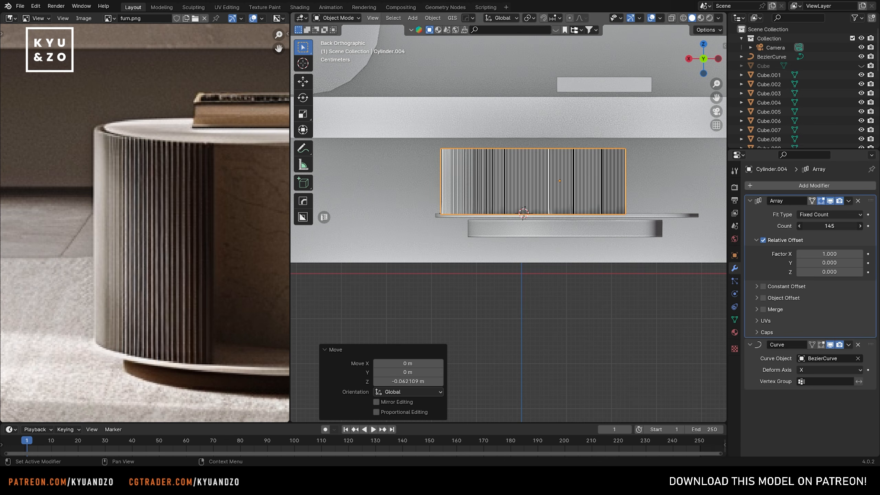
Step: Set the rod array's count to 141, adjust its scale and shift it about -0.019 m in Y
{"action": "mouse_move", "coordinate": [830, 225]}
{"action": "left_mouse_down"}
{"action": "mouse_move", "coordinate": [807, 225]}
{"action": "mouse_move", "coordinate": [830, 225]}
{"action": "left_mouse_up"}
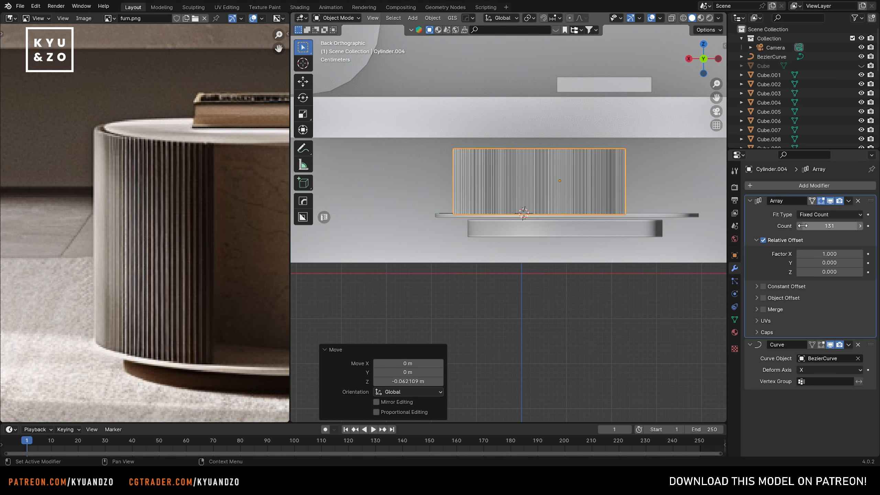
{"action": "key", "text": "s"}
{"action": "left_click", "coordinate": [637, 216]}
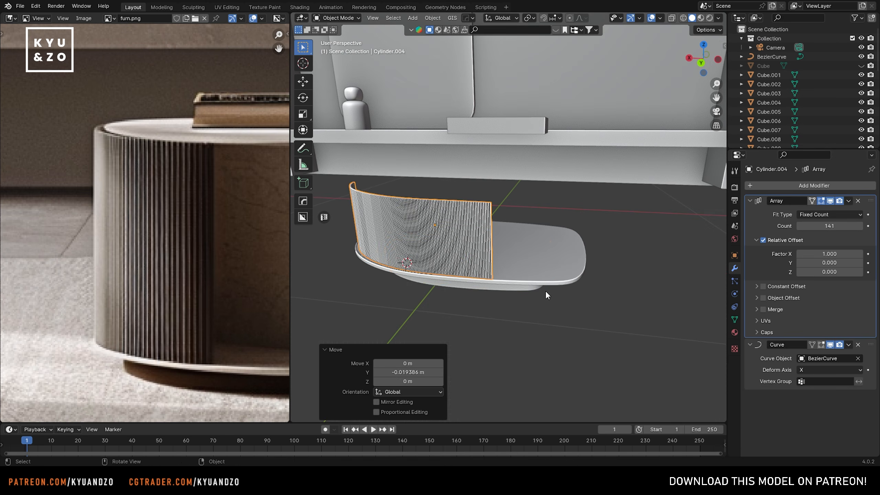
Step: Reduce the rod array's count to 100 and move it about 0.12 m in X along the bottom panel's edge
{"action": "left_click", "coordinate": [532, 286]}
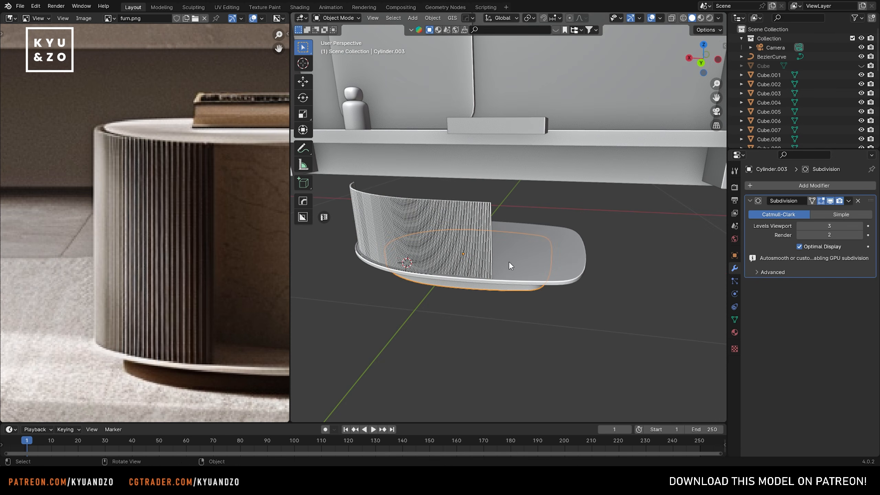
{"action": "left_click", "coordinate": [509, 261]}
{"action": "middle_click_drag", "start_coordinate": [409, 216], "coordinate": [509, 222], "text": "shift"}
{"action": "left_click", "coordinate": [457, 216]}
{"action": "scroll", "coordinate": [457, 217], "scroll_direction": "up", "scroll_amount": 3}
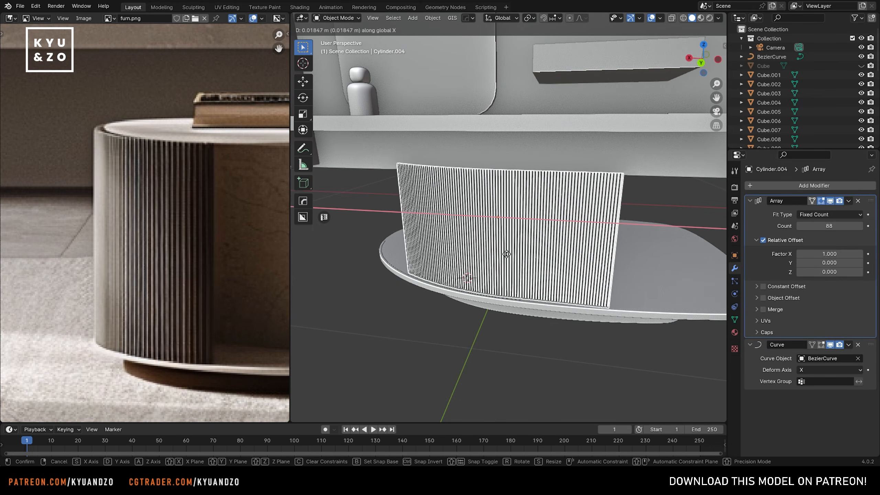
{"action": "left_click", "coordinate": [450, 234]}
{"action": "middle_click_drag", "start_coordinate": [449, 234], "coordinate": [589, 240]}
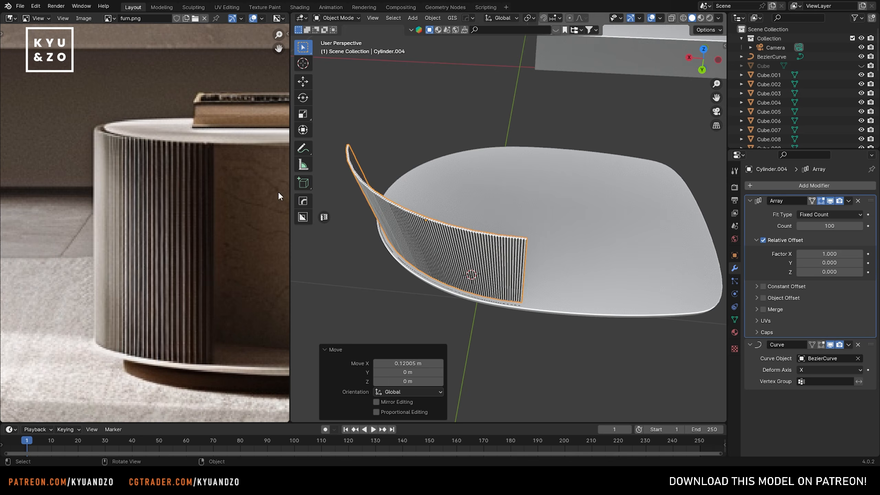
Step: Check the reference side table, stretch the rods up to the tabletop's underside and adjust the array count
{"action": "scroll", "coordinate": [120, 170], "scroll_direction": "down", "scroll_amount": 2}
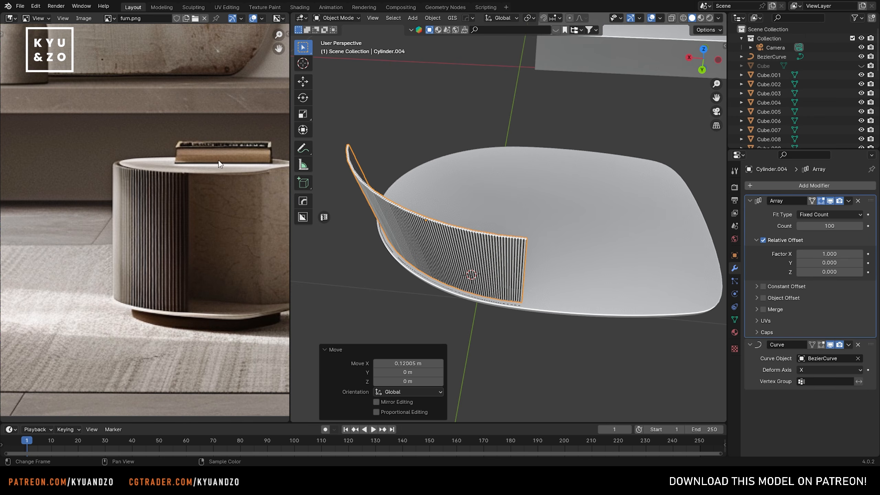
{"action": "middle_click_drag", "start_coordinate": [218, 161], "coordinate": [182, 192]}
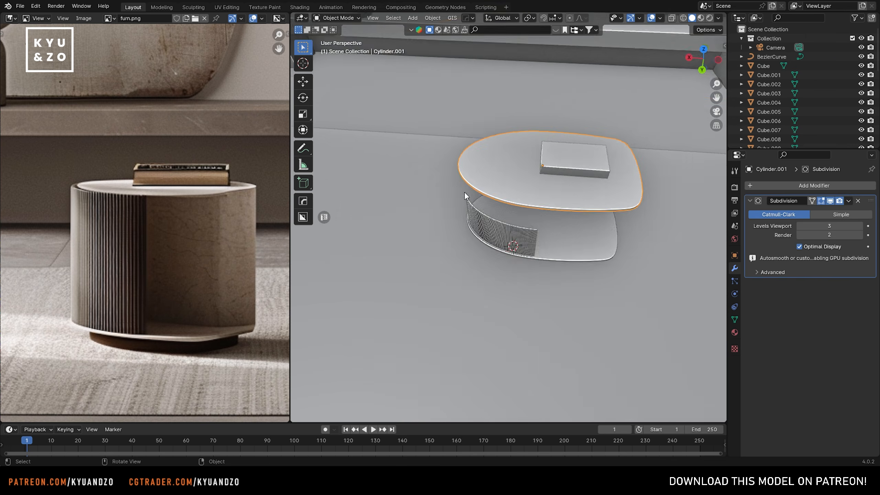
{"action": "middle_click_drag", "start_coordinate": [465, 192], "coordinate": [468, 160]}
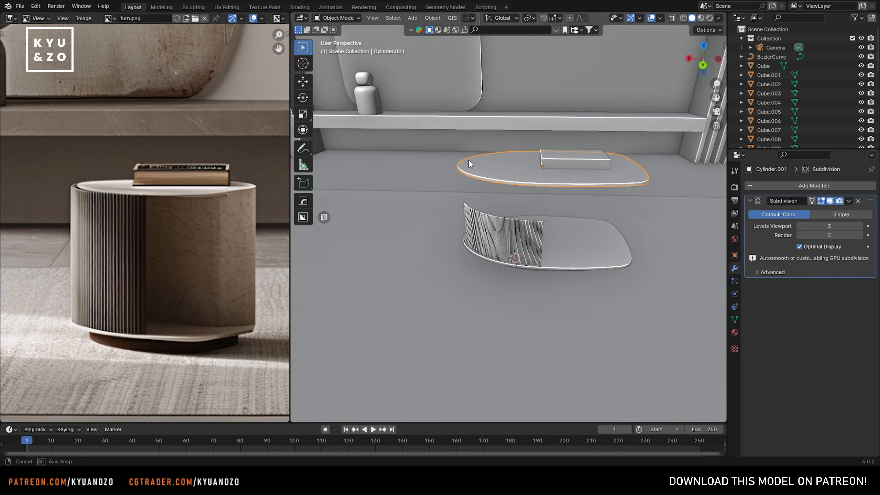
{"action": "scroll", "coordinate": [468, 159], "scroll_direction": "up", "scroll_amount": 2}
{"action": "left_click", "coordinate": [477, 199]}
{"action": "scroll", "coordinate": [477, 198], "scroll_direction": "up", "scroll_amount": 2}
{"action": "left_click", "coordinate": [507, 232]}
{"action": "middle_click_drag", "start_coordinate": [507, 232], "coordinate": [541, 247]}
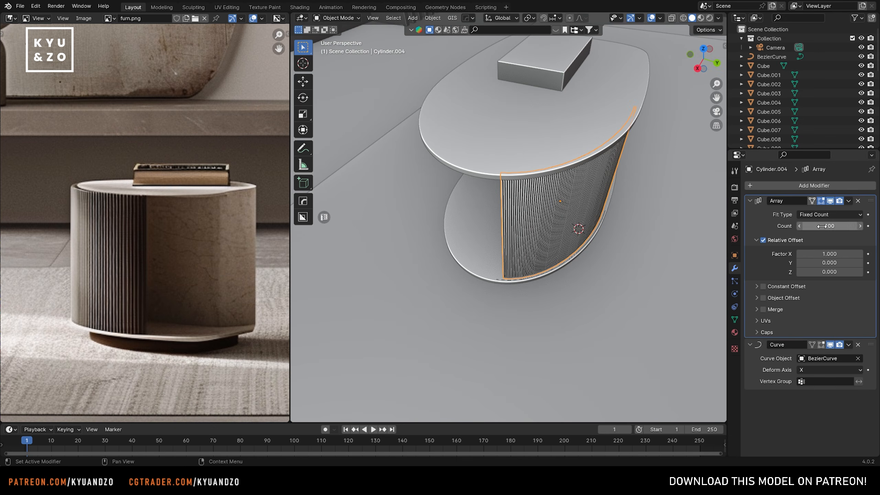
{"action": "left_click_drag", "start_coordinate": [822, 226], "coordinate": [839, 226]}
Step: Add a cube on the table's bottom panel, scale it down and move it about -0.09 m in X
{"action": "middle_click_drag", "start_coordinate": [485, 246], "coordinate": [460, 219]}
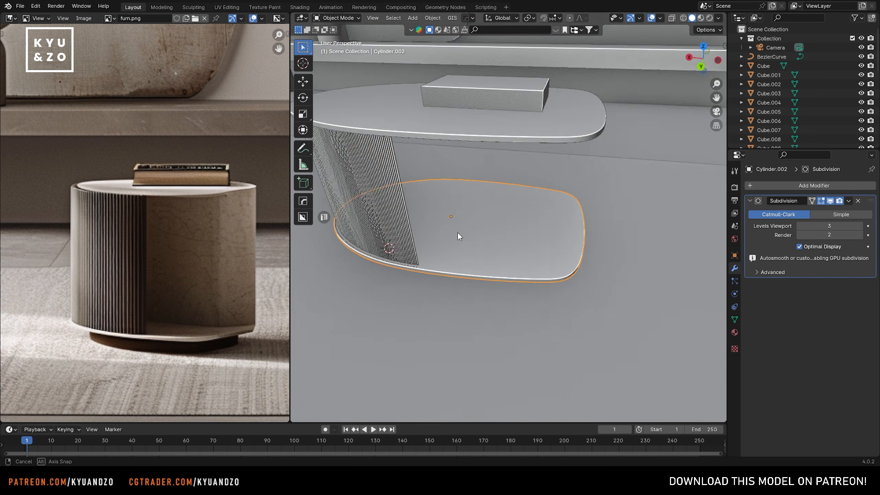
{"action": "scroll", "coordinate": [478, 218], "scroll_direction": "up", "scroll_amount": 2}
{"action": "key", "text": "shift+a"}
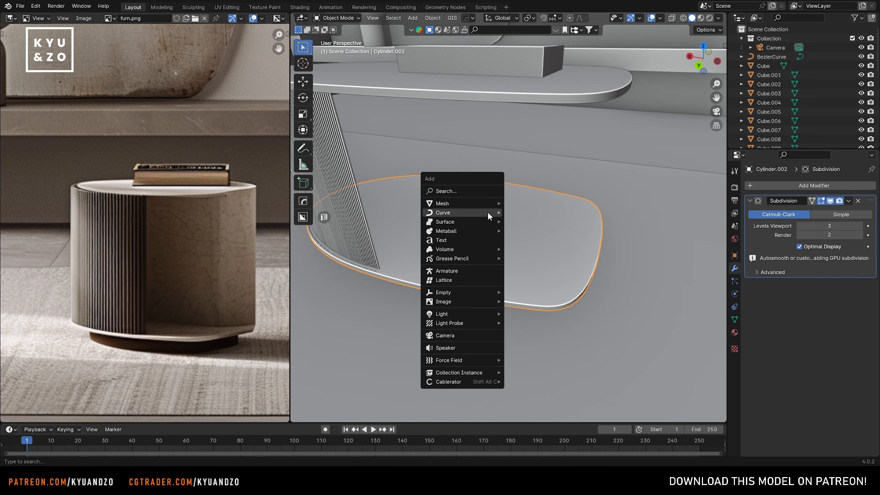
{"action": "mouse_move", "coordinate": [484, 202]}
{"action": "left_click", "coordinate": [527, 203]}
{"action": "key", "text": "s"}
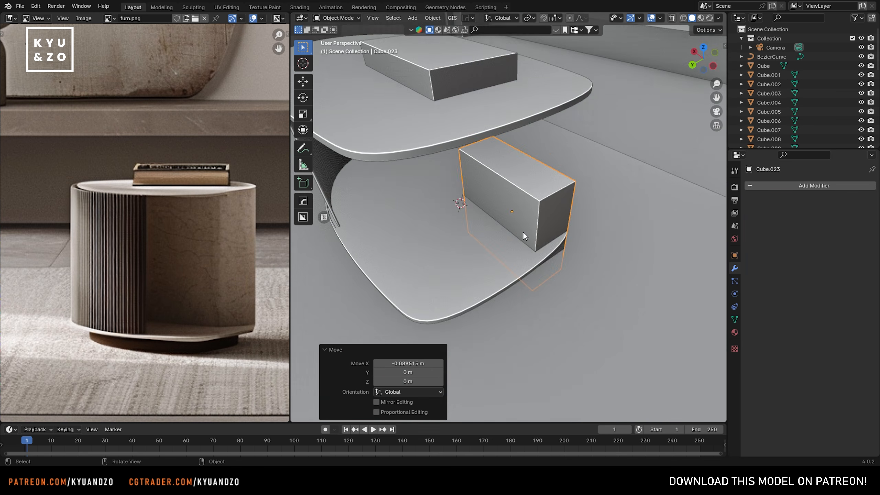
Step: Stretch the cube into a panel between both tabletops, scaling one face along X and moving one end about -0.051 m in X
{"action": "scroll", "coordinate": [523, 231], "scroll_direction": "up", "scroll_amount": 2}
{"action": "key", "text": "Tab"}
{"action": "left_click", "coordinate": [541, 264]}
{"action": "middle_click_drag", "start_coordinate": [536, 227], "coordinate": [563, 206]}
{"action": "key", "text": "s"}
{"action": "key", "text": "x"}
{"action": "left_click", "coordinate": [608, 251]}
{"action": "middle_click_drag", "start_coordinate": [499, 211], "coordinate": [460, 229]}
Step: Divide the back panel lengthwise with two vertical loop cuts
{"action": "key", "text": "ctrl+r"}
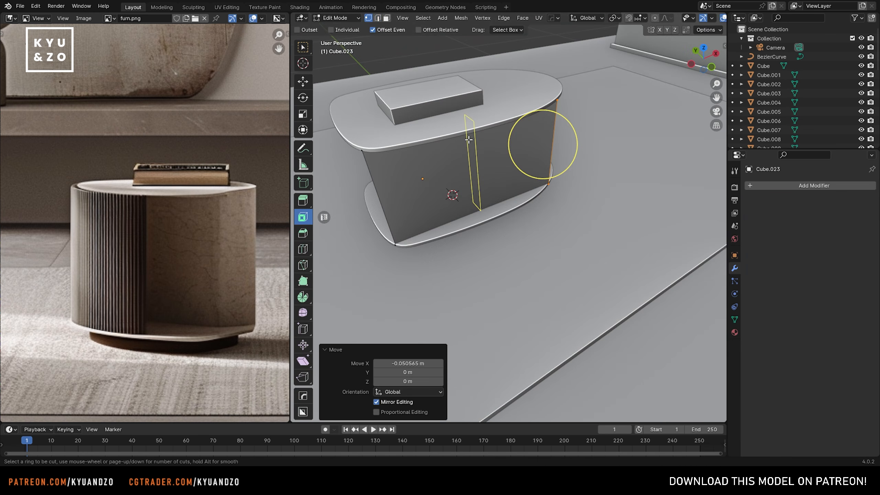
{"action": "left_click", "coordinate": [470, 136]}
{"action": "key", "text": "alt+a"}
{"action": "middle_click_drag", "start_coordinate": [488, 149], "coordinate": [472, 142]}
{"action": "middle_click_drag", "start_coordinate": [471, 150], "coordinate": [481, 191], "text": "shift"}
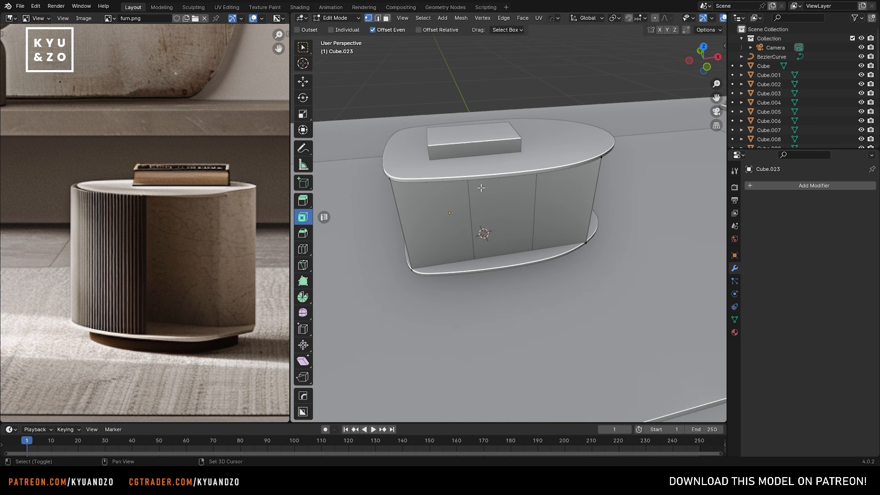
Step: Move both middle cuts outward in top view to follow the tabletop's curved edge, the second about -0.037 m in Y
{"action": "scroll", "coordinate": [481, 190], "scroll_direction": "up", "scroll_amount": 1}
{"action": "key", "text": "alt+z"}
{"action": "left_click_drag", "start_coordinate": [493, 303], "coordinate": [493, 303]}
{"action": "key", "text": "KP_7"}
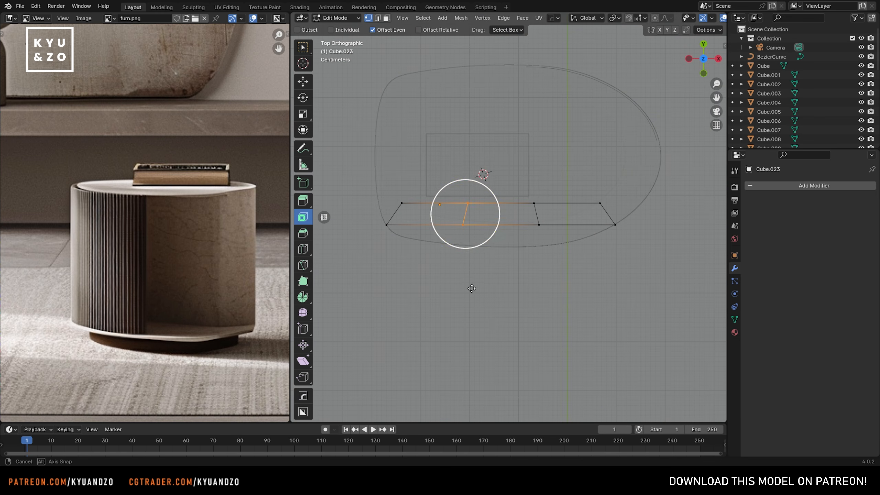
{"action": "key", "text": "g"}
{"action": "left_click", "coordinate": [514, 257]}
{"action": "left_click_drag", "start_coordinate": [516, 189], "coordinate": [566, 257]}
{"action": "key", "text": "g"}
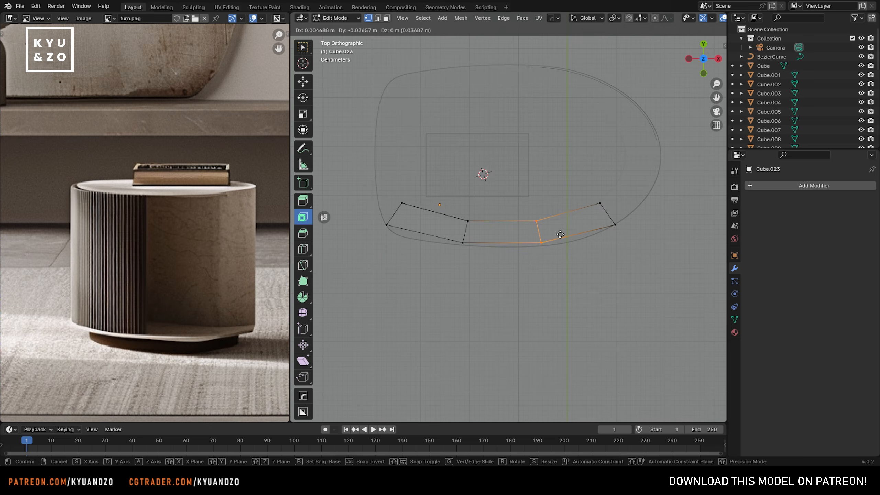
{"action": "key", "text": "d"}
{"action": "left_click", "coordinate": [560, 235]}
Step: Return to the solid Object Mode view and add a Subdivision Surface modifier to the back panel
{"action": "middle_click_drag", "start_coordinate": [560, 235], "coordinate": [464, 184]}
{"action": "key", "text": "alt+z"}
{"action": "key", "text": "Tab"}
{"action": "left_click", "coordinate": [559, 217]}
{"action": "left_click", "coordinate": [559, 217]}
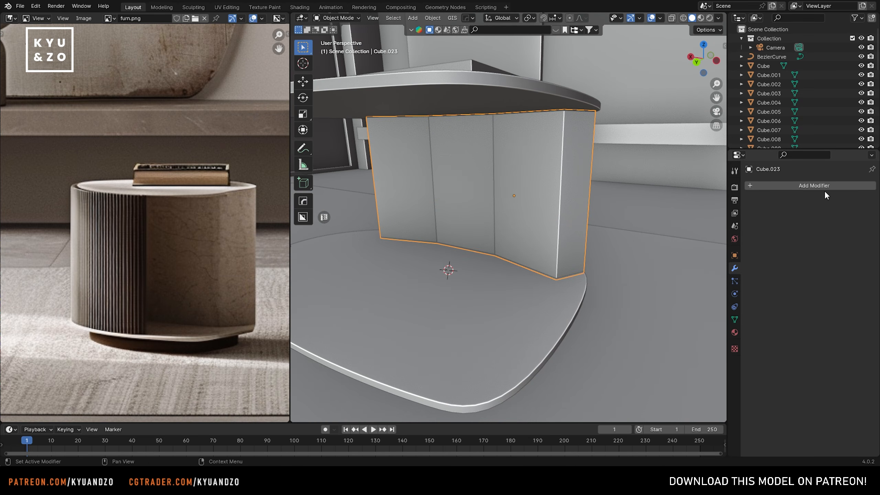
{"action": "left_click", "coordinate": [824, 189]}
{"action": "mouse_move", "coordinate": [824, 177]}
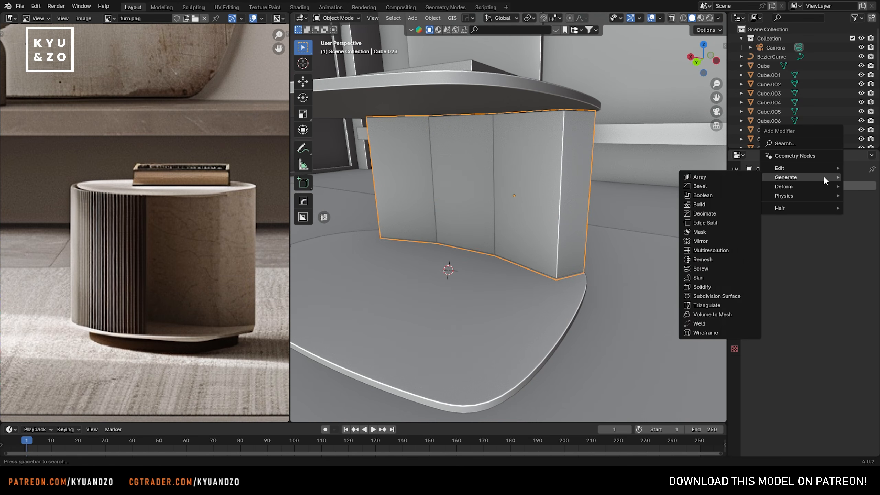
{"action": "left_click", "coordinate": [713, 293]}
{"action": "scroll", "coordinate": [534, 214], "scroll_direction": "up", "scroll_amount": 1}
Step: Add supporting loop cuts close to the back panel's edges, with a slide factor of about 0.98
{"action": "key", "text": "Tab"}
{"action": "middle_click_drag", "start_coordinate": [533, 214], "coordinate": [492, 225]}
{"action": "key", "text": "ctrl+r"}
{"action": "left_click", "coordinate": [482, 166]}
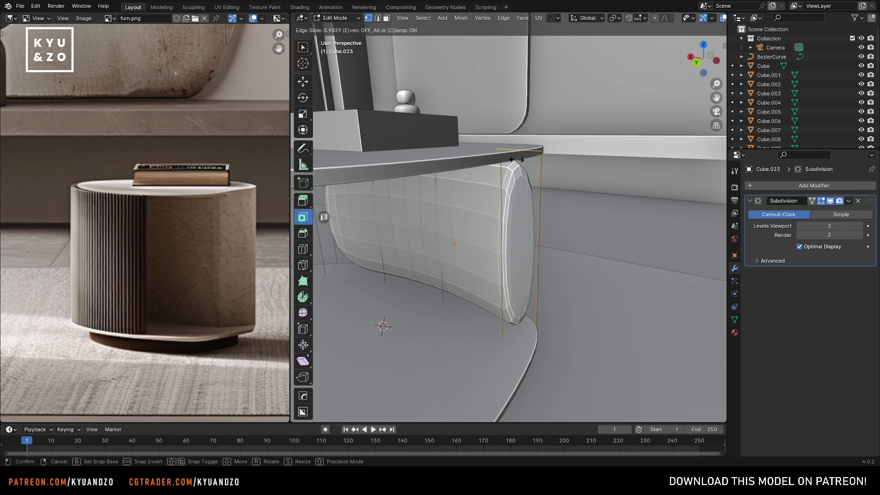
{"action": "left_click", "coordinate": [515, 159]}
{"action": "key", "text": "ctrl+r"}
{"action": "left_click", "coordinate": [499, 184]}
{"action": "left_click", "coordinate": [527, 95]}
Step: Slide the vertical edge loop near the back panel's end by about 0.95 to sharpen the corner
{"action": "middle_click_drag", "start_coordinate": [509, 257], "coordinate": [542, 167], "text": "shift"}
{"action": "scroll", "coordinate": [569, 246], "scroll_direction": "up", "scroll_amount": 3}
{"action": "key", "text": "g"}
{"action": "key", "text": "g"}
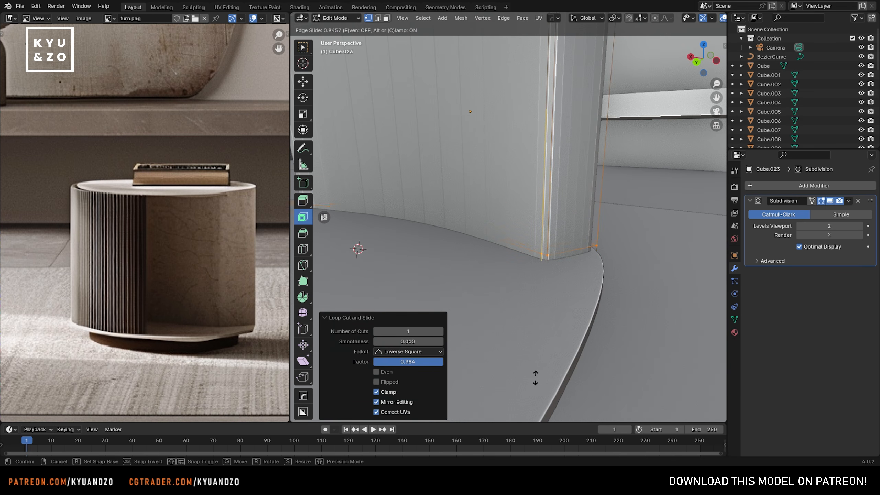
{"action": "left_click", "coordinate": [534, 374]}
{"action": "key", "text": "Tab"}
Step: Isolate the back panel and slide its horizontal edge loop toward the panel's upper edge
{"action": "scroll", "coordinate": [575, 258], "scroll_direction": "down", "scroll_amount": 4}
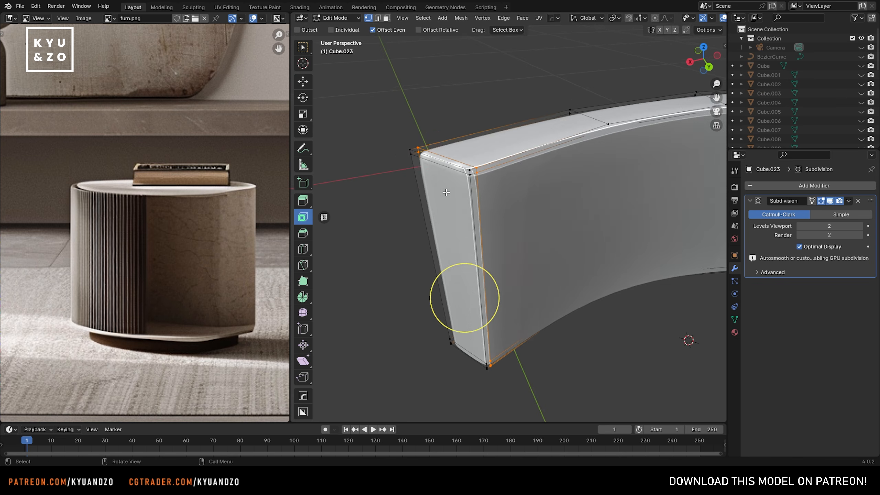
{"action": "scroll", "coordinate": [450, 294], "scroll_direction": "up", "scroll_amount": 2}
{"action": "key", "text": "g"}
{"action": "key", "text": "g"}
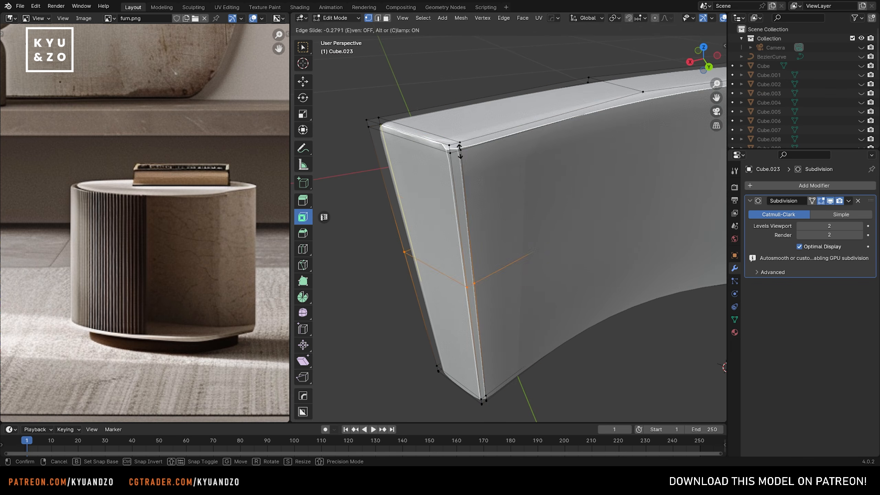
{"action": "left_click", "coordinate": [480, 72]}
{"action": "key", "text": "Tab"}
{"action": "scroll", "coordinate": [493, 254], "scroll_direction": "down", "scroll_amount": 3}
{"action": "middle_click_drag", "start_coordinate": [520, 267], "coordinate": [495, 251]}
{"action": "left_click", "coordinate": [464, 262]}
Step: Slide the vertical edge loop beside the back panel's corner away from it to round the corner
{"action": "scroll", "coordinate": [464, 262], "scroll_direction": "down", "scroll_amount": 3}
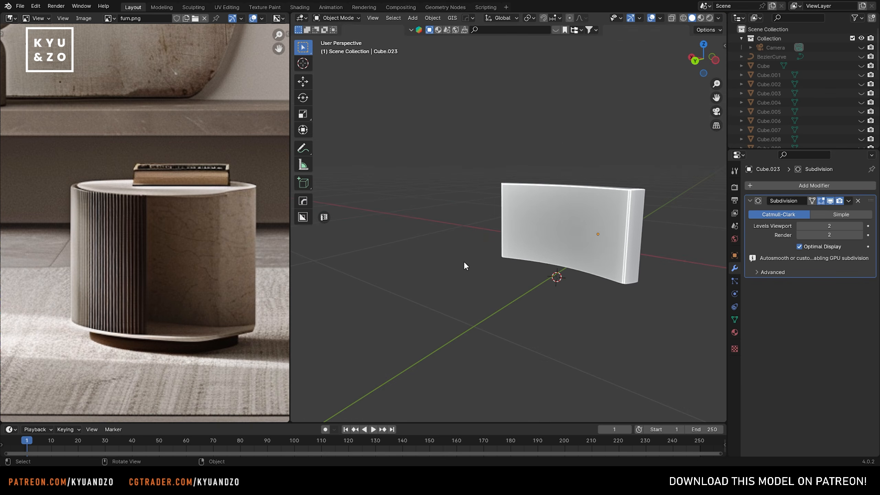
{"action": "middle_click_drag", "start_coordinate": [588, 262], "coordinate": [528, 227], "text": "shift"}
{"action": "scroll", "coordinate": [503, 239], "scroll_direction": "up", "scroll_amount": 3}
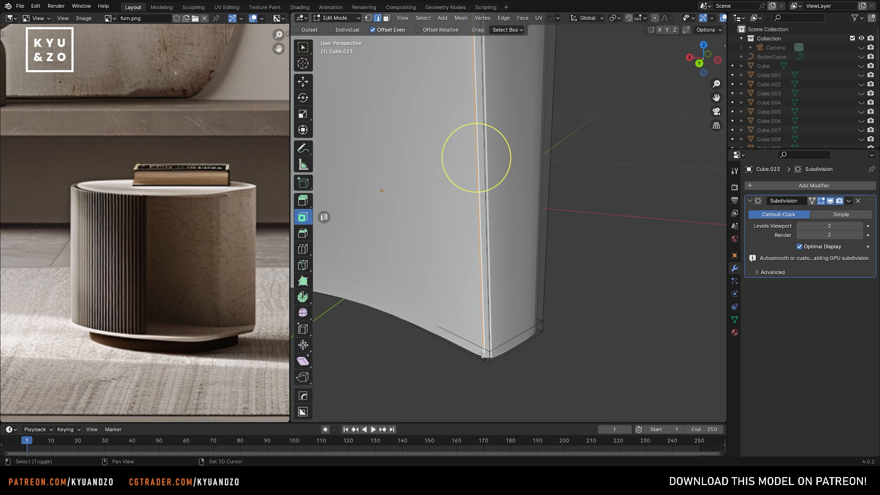
{"action": "middle_click_drag", "start_coordinate": [482, 355], "coordinate": [517, 482], "text": "shift"}
{"action": "scroll", "coordinate": [511, 261], "scroll_direction": "down", "scroll_amount": 2}
{"action": "middle_click_drag", "start_coordinate": [533, 227], "coordinate": [541, 253]}
{"action": "key", "text": "g"}
{"action": "key", "text": "g"}
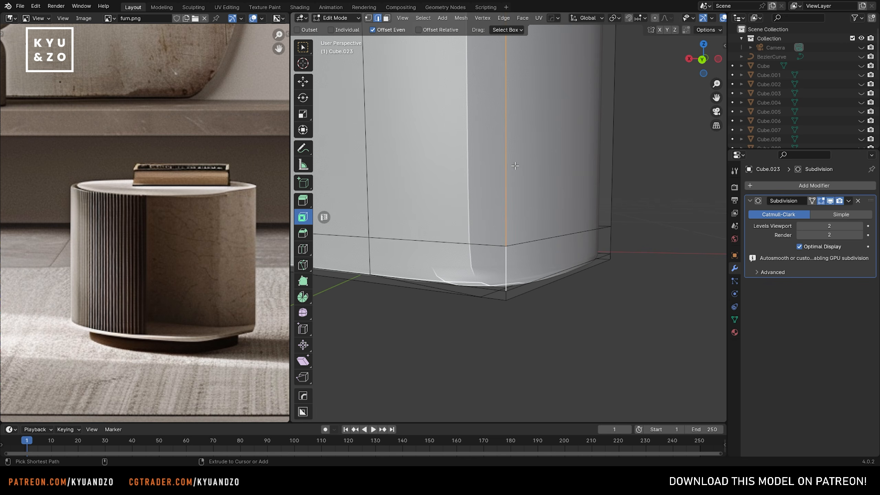
{"action": "left_click", "coordinate": [479, 292], "text": "shift"}
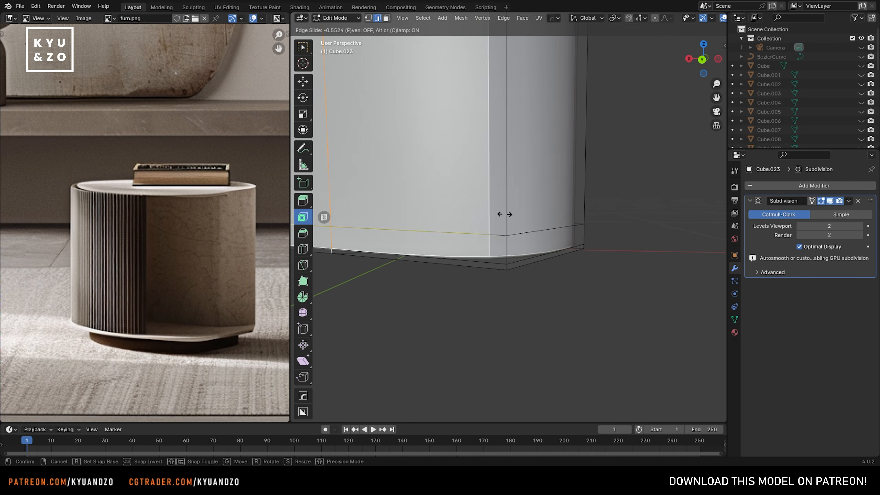
{"action": "left_click", "coordinate": [503, 215]}
Step: Slide the vertical edge loop at the back panel's outer corner by a factor of about 0.16 to round it
{"action": "scroll", "coordinate": [505, 218], "scroll_direction": "down", "scroll_amount": 3}
{"action": "left_click", "coordinate": [498, 255]}
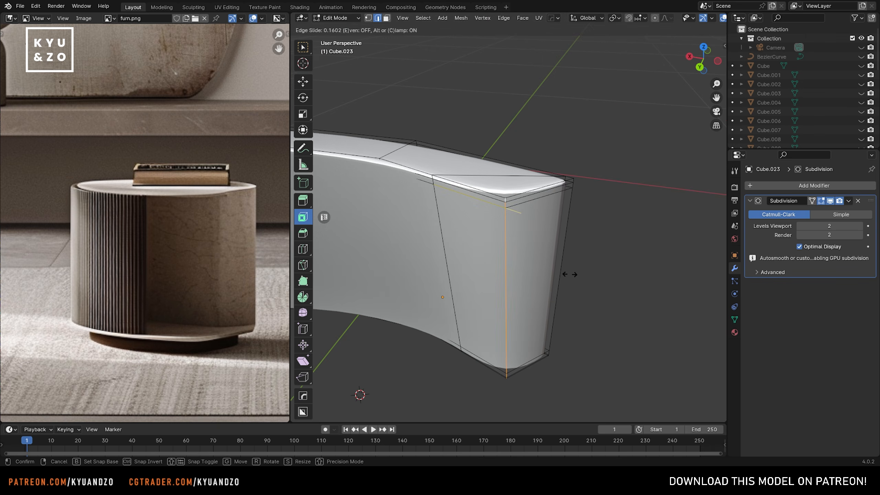
{"action": "key", "text": "g"}
{"action": "key", "text": "g"}
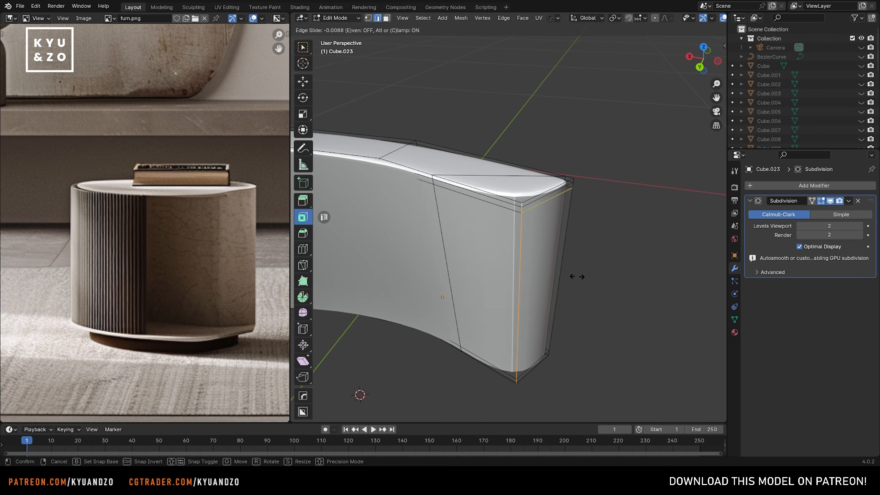
{"action": "left_click", "coordinate": [595, 270]}
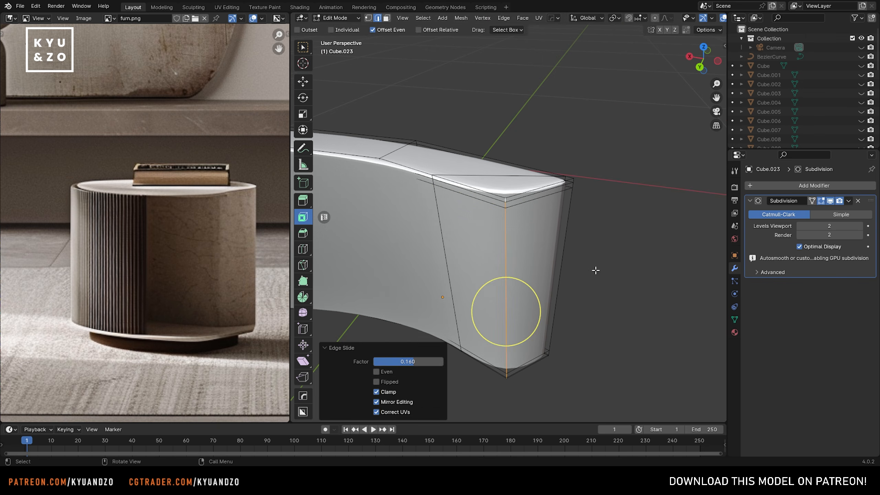
Step: Examine the shading of the back panel's rounded corner from several angles, checking it in and out of mesh editing
{"action": "key", "text": "Tab"}
{"action": "left_click", "coordinate": [581, 269]}
{"action": "scroll", "coordinate": [557, 258], "scroll_direction": "down", "scroll_amount": 6}
{"action": "scroll", "coordinate": [558, 258], "scroll_direction": "up", "scroll_amount": 6}
{"action": "middle_click_drag", "start_coordinate": [436, 194], "coordinate": [455, 195]}
{"action": "left_click", "coordinate": [455, 194]}
{"action": "middle_click_drag", "start_coordinate": [426, 220], "coordinate": [516, 248]}
{"action": "key", "text": "Tab"}
{"action": "scroll", "coordinate": [511, 230], "scroll_direction": "up", "scroll_amount": 2}
{"action": "right_click", "coordinate": [511, 225]}
{"action": "left_click", "coordinate": [499, 375]}
{"action": "key", "text": "Tab"}
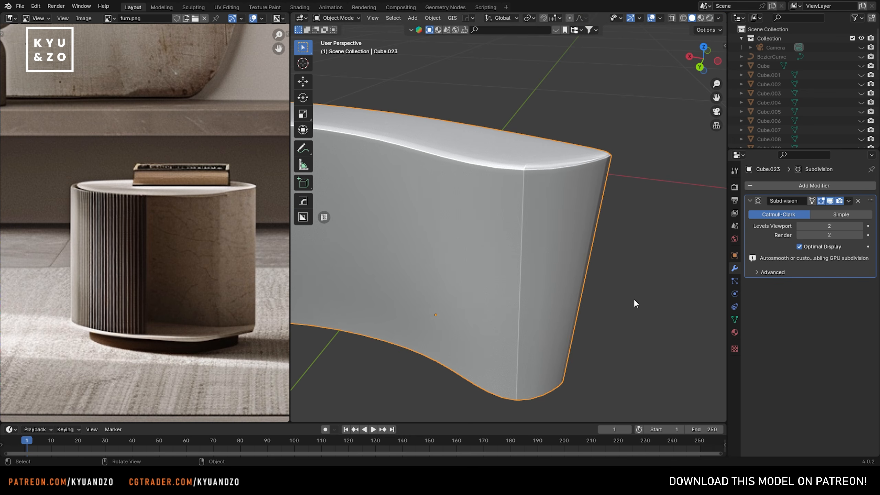
{"action": "scroll", "coordinate": [634, 298], "scroll_direction": "down", "scroll_amount": 5}
{"action": "middle_click_drag", "start_coordinate": [585, 281], "coordinate": [549, 240]}
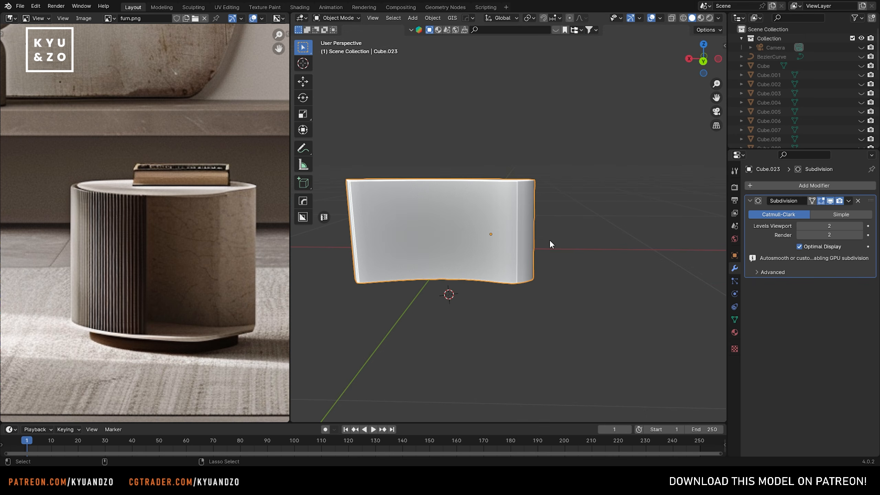
Step: Leave the back panel's isolated view by revealing all hidden objects in the room
{"action": "key", "text": "Tab"}
{"action": "key", "text": "Tab"}
{"action": "key", "text": "alt+h"}
{"action": "middle_click_drag", "start_coordinate": [422, 231], "coordinate": [470, 264], "text": "shift"}
{"action": "scroll", "coordinate": [528, 237], "scroll_direction": "down", "scroll_amount": 3}
Step: Move the side table's top, bottom shelf, base, slatted side and back panel into a new collection named "coffee table"
{"action": "left_click", "coordinate": [487, 285]}
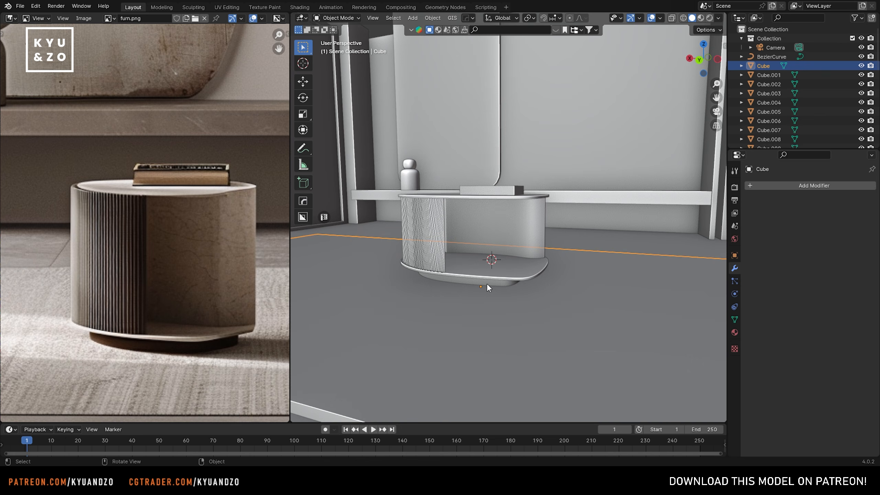
{"action": "left_click", "coordinate": [485, 272]}
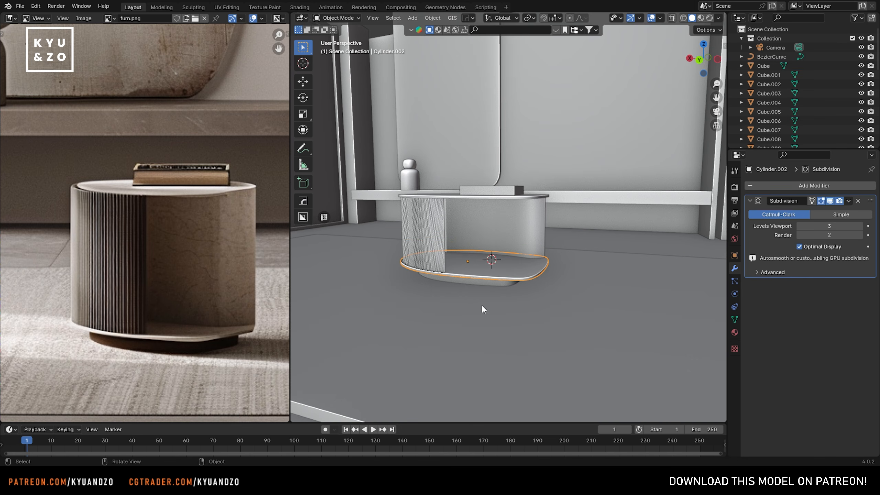
{"action": "left_click", "coordinate": [498, 286]}
{"action": "scroll", "coordinate": [498, 286], "scroll_direction": "up", "scroll_amount": 3}
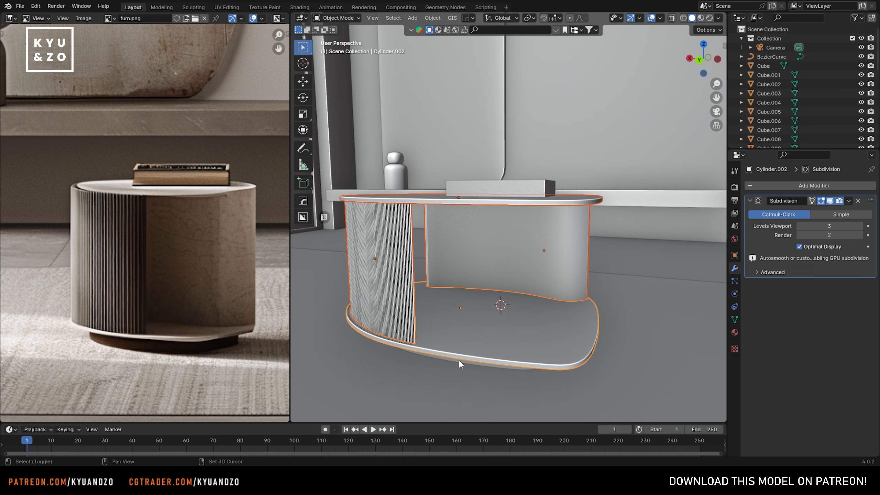
{"action": "middle_click_drag", "start_coordinate": [459, 360], "coordinate": [459, 351]}
{"action": "left_click", "coordinate": [460, 345], "text": "shift"}
{"action": "middle_click_drag", "start_coordinate": [481, 247], "coordinate": [463, 274]}
{"action": "scroll", "coordinate": [463, 274], "scroll_direction": "down", "scroll_amount": 3}
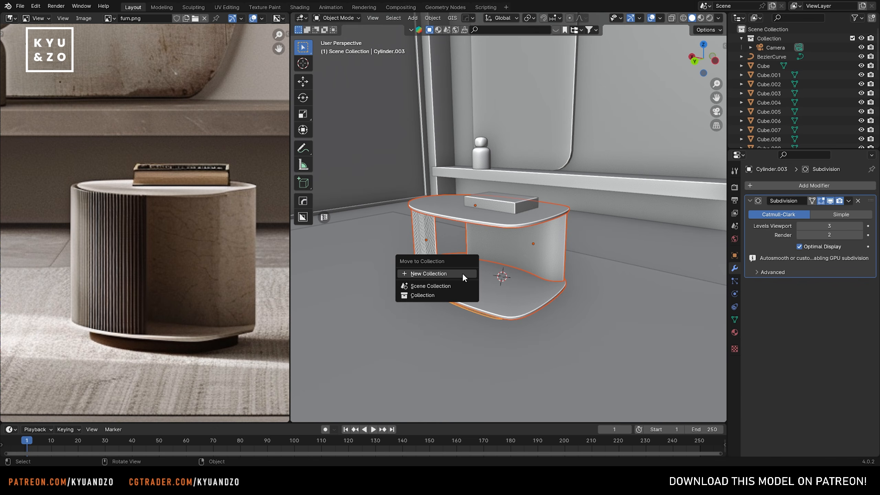
{"action": "left_click", "coordinate": [462, 273]}
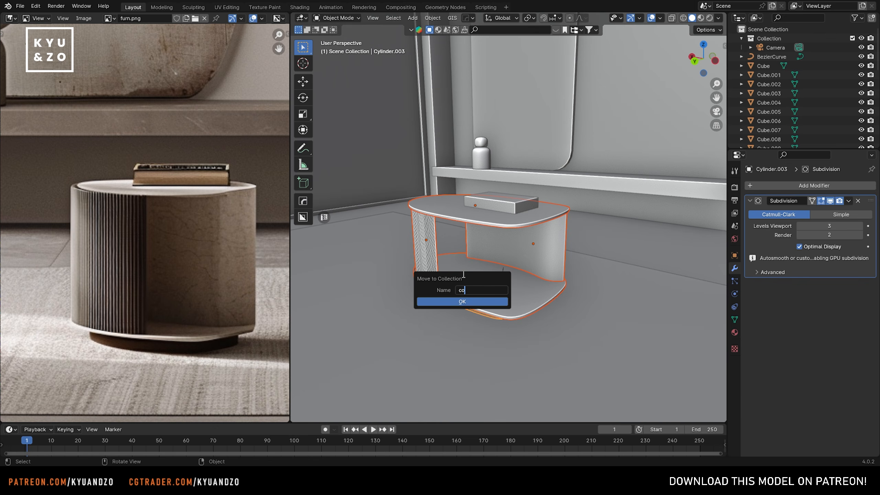
{"action": "left_click", "coordinate": [461, 305]}
Step: Try to rotate all objects of the coffee table collection together with the book about the Z axis in camera view
{"action": "key", "text": "KP_0"}
{"action": "key", "text": "shift+g"}
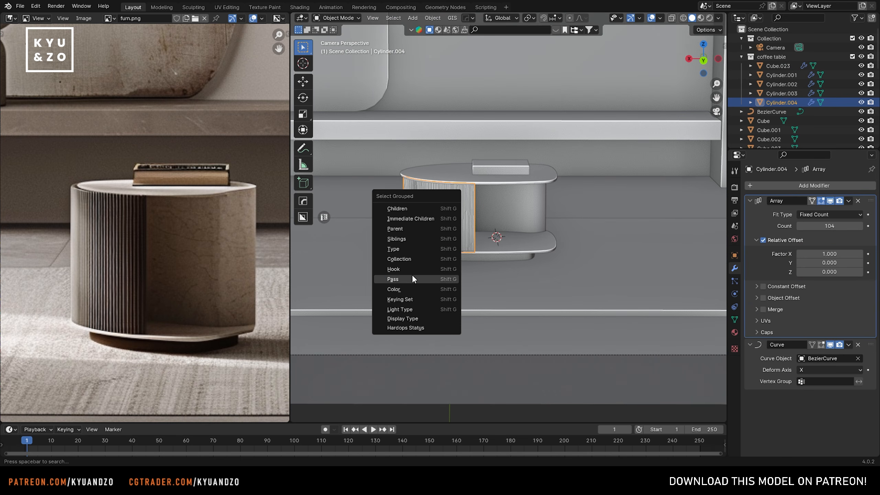
{"action": "left_click", "coordinate": [418, 255]}
{"action": "middle_click_drag", "start_coordinate": [459, 212], "coordinate": [459, 243], "text": "shift"}
{"action": "scroll", "coordinate": [480, 269], "scroll_direction": "down", "scroll_amount": 4}
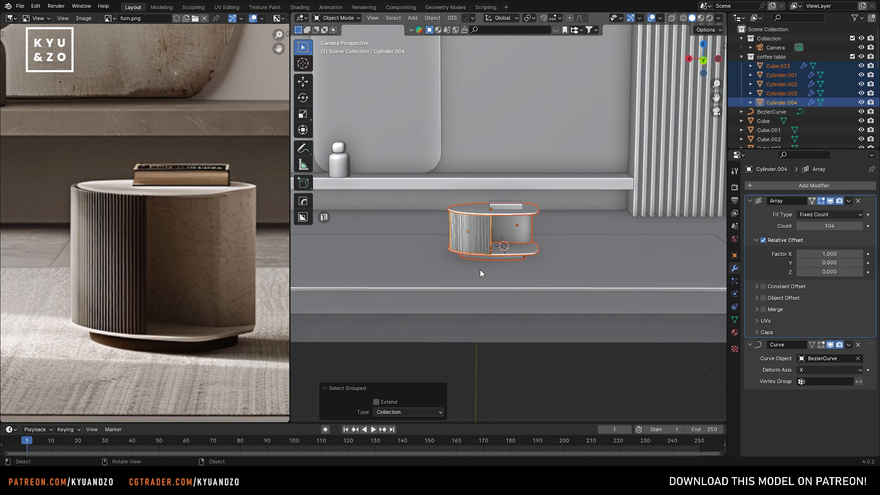
{"action": "middle_click_drag", "start_coordinate": [535, 242], "coordinate": [581, 258], "text": "shift"}
{"action": "key", "text": "r"}
{"action": "key", "text": "a"}
{"action": "right_click", "coordinate": [580, 258]}
{"action": "left_click", "coordinate": [548, 222], "text": "shift"}
{"action": "key", "text": "r"}
{"action": "key", "text": "a"}
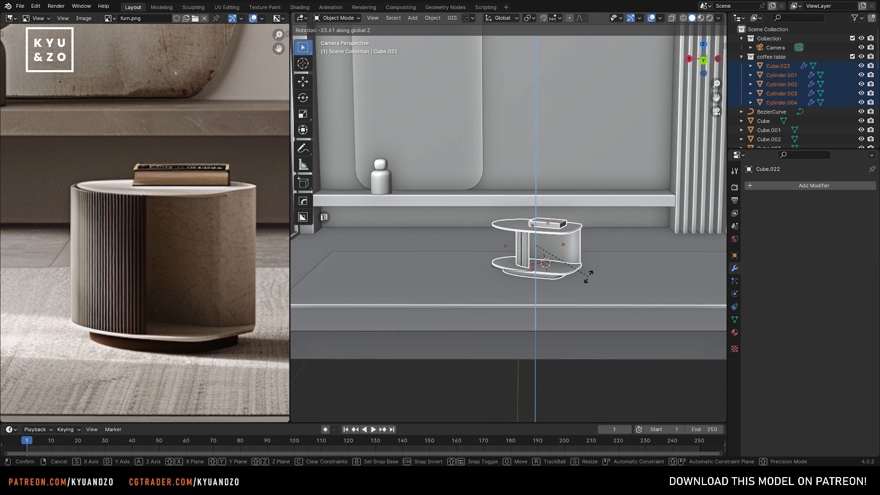
{"action": "left_click", "coordinate": [575, 264]}
Step: Apply the Array and Curve modifiers of the table's slatted side
{"action": "left_click", "coordinate": [512, 250]}
{"action": "left_click", "coordinate": [848, 201]}
{"action": "left_click", "coordinate": [839, 209]}
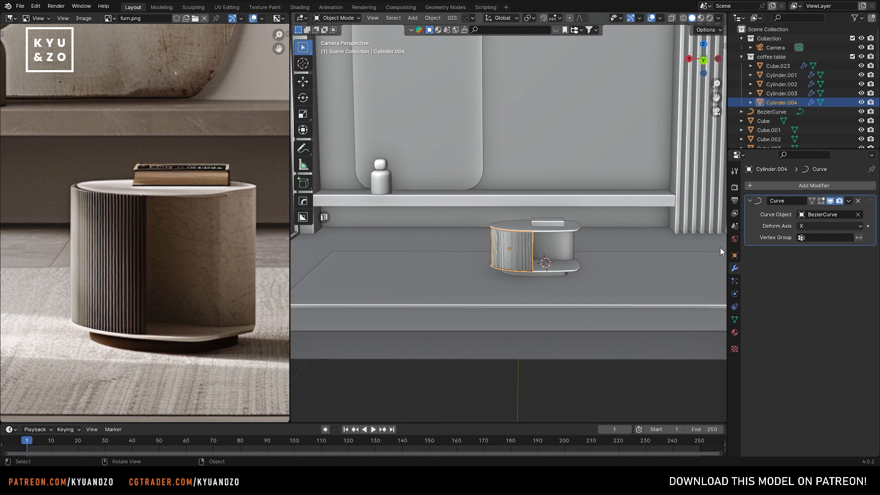
{"action": "left_click", "coordinate": [849, 201]}
{"action": "left_click", "coordinate": [844, 209]}
{"action": "scroll", "coordinate": [496, 291], "scroll_direction": "up", "scroll_amount": 3}
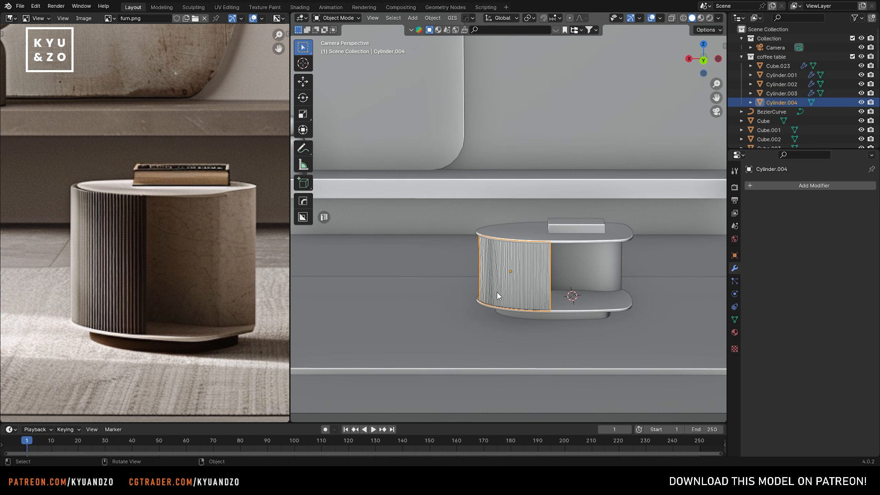
{"action": "scroll", "coordinate": [496, 291], "scroll_direction": "down", "scroll_amount": 3}
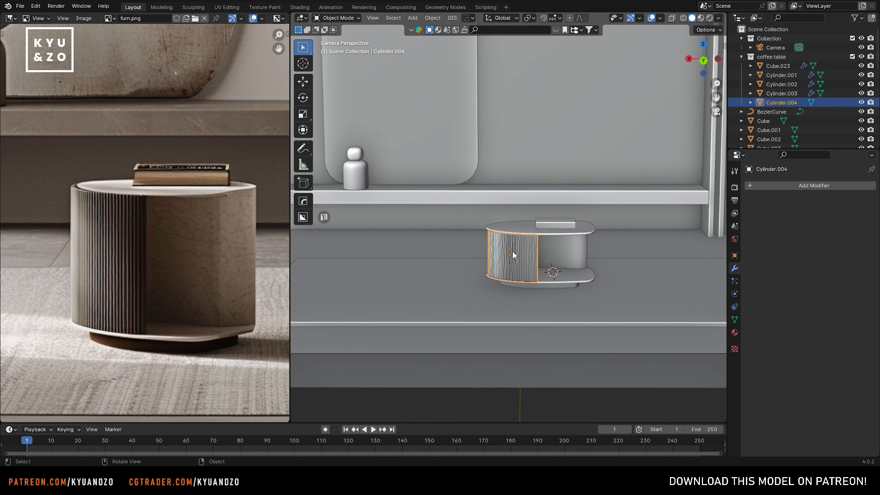
Step: Try rotating the whole coffee table collection and the book by -28.4° about Z and compare it with the reference image
{"action": "key", "text": "shift+g"}
{"action": "left_click", "coordinate": [513, 250]}
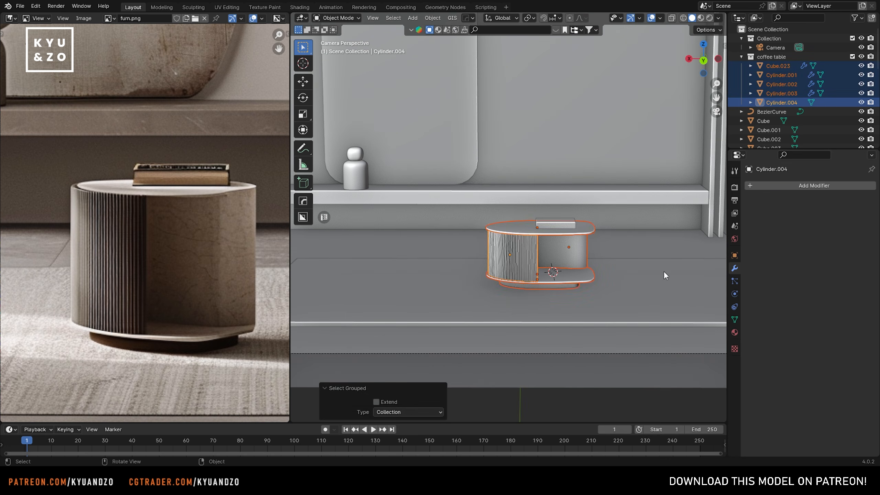
{"action": "left_click", "coordinate": [551, 227], "text": "shift"}
{"action": "key", "text": "r"}
{"action": "left_click", "coordinate": [599, 290]}
{"action": "scroll", "coordinate": [141, 248], "scroll_direction": "down", "scroll_amount": 3}
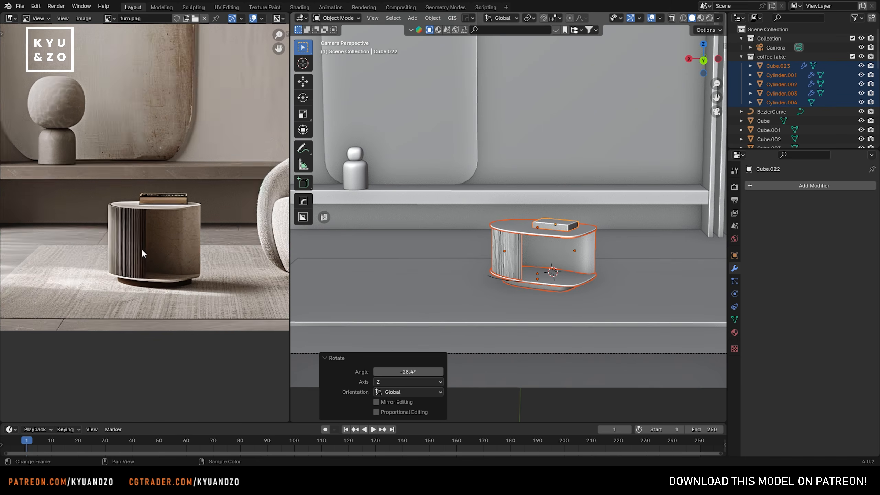
{"action": "middle_click_drag", "start_coordinate": [614, 263], "coordinate": [561, 263], "text": "shift"}
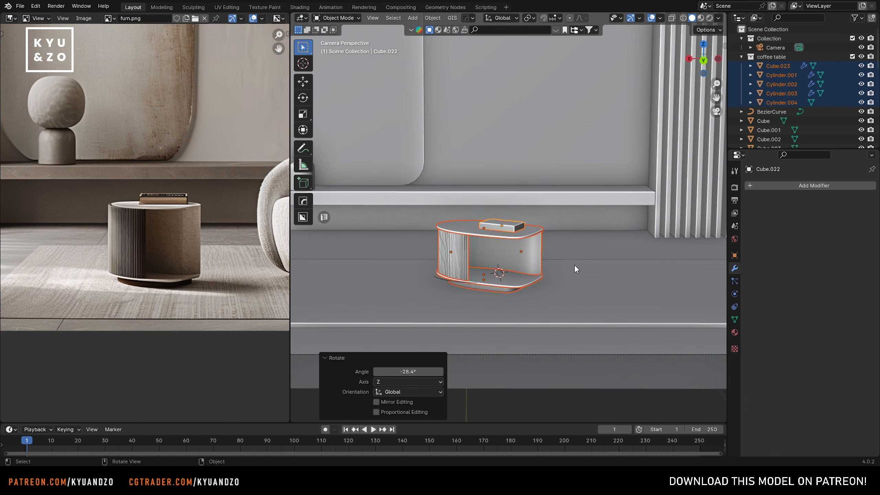
{"action": "scroll", "coordinate": [544, 260], "scroll_direction": "up", "scroll_amount": 2}
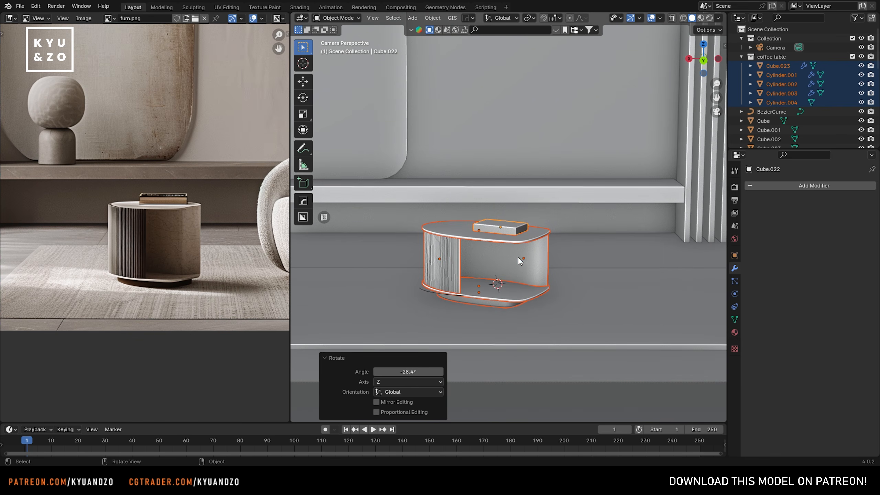
{"action": "scroll", "coordinate": [588, 277], "scroll_direction": "up", "scroll_amount": 1}
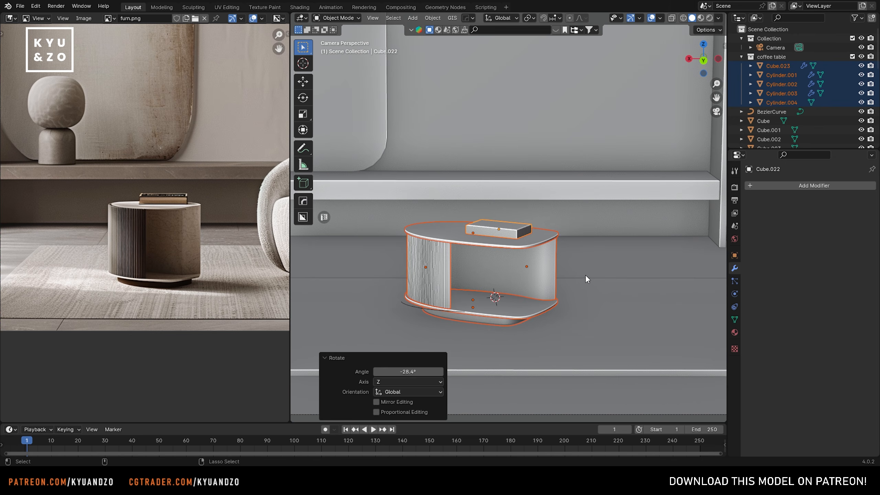
{"action": "key", "text": "r"}
Step: Scale the coffee table collection's parts to 0.765 along the X axis and rotate them about Z
{"action": "left_click", "coordinate": [535, 294]}
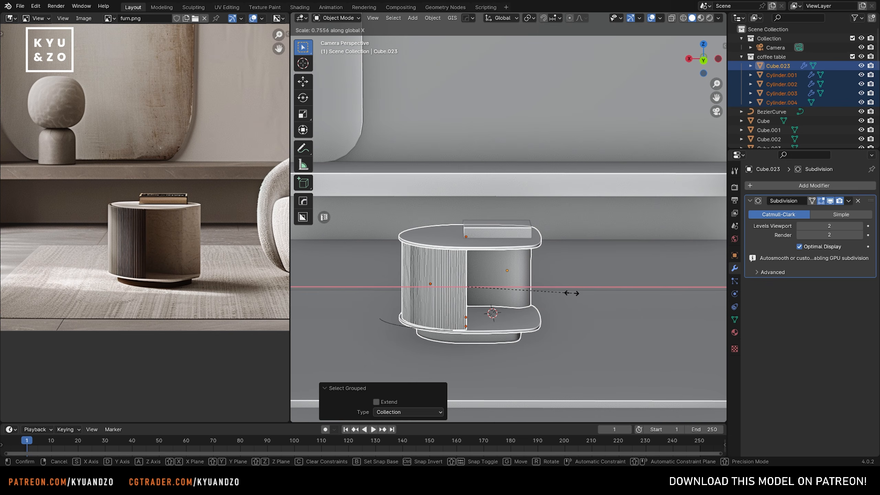
{"action": "left_click", "coordinate": [574, 292]}
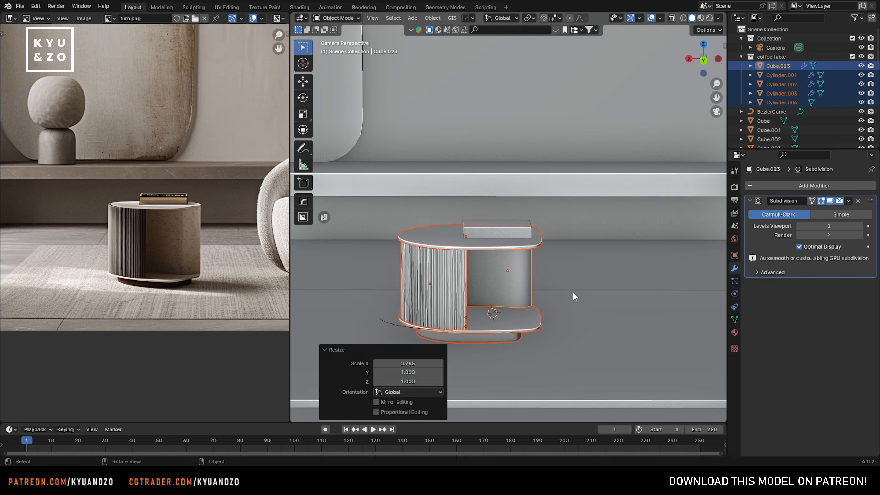
{"action": "key", "text": "r"}
{"action": "key", "text": "z"}
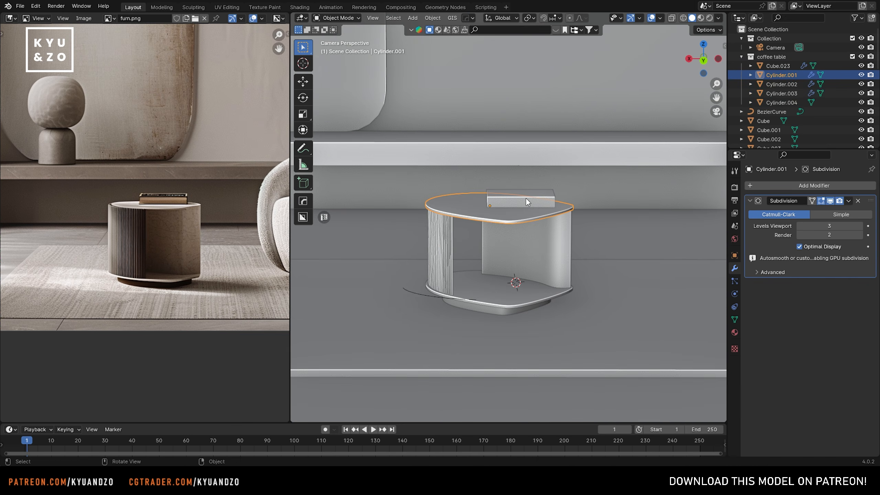
Step: Try moving the book along the X axis toward the middle of the tabletop
{"action": "left_click", "coordinate": [525, 197]}
{"action": "key", "text": "g"}
{"action": "key", "text": "x"}
{"action": "left_click", "coordinate": [608, 214]}
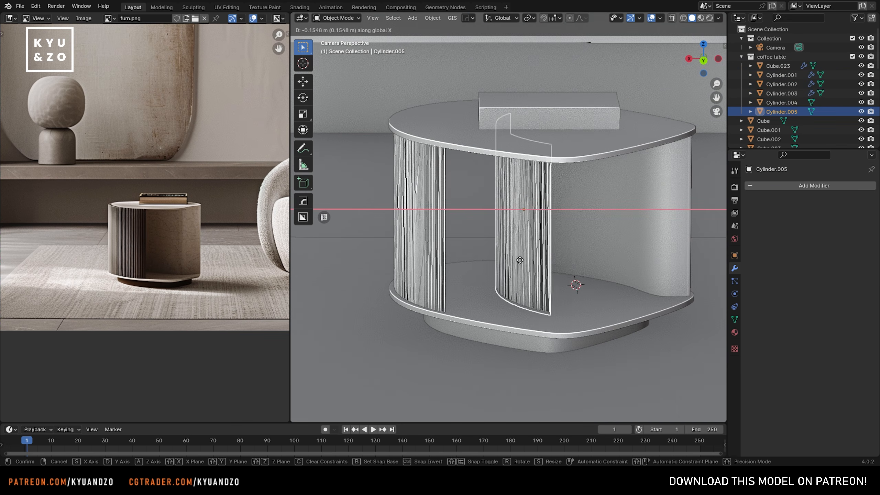
Step: Try placing a duplicate of the slatted side inside the table, rotated -83.6° about Z and shifted along Y
{"action": "left_click", "coordinate": [427, 51]}
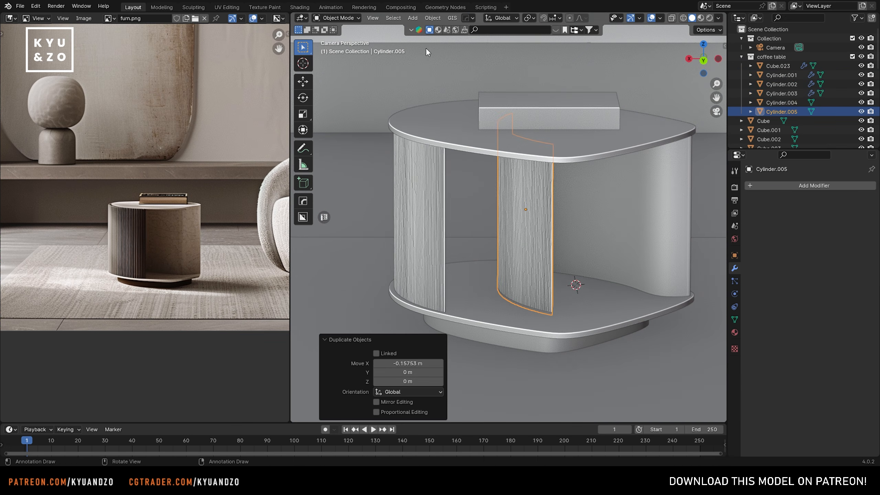
{"action": "left_click", "coordinate": [437, 18]}
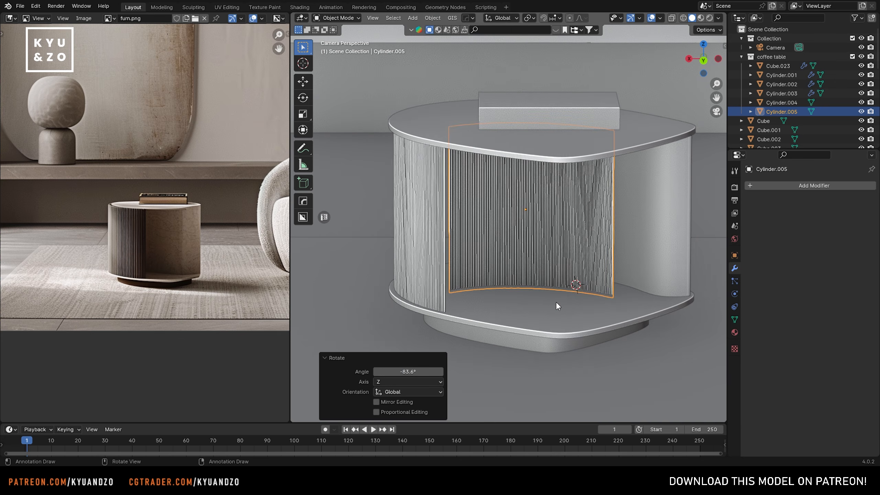
{"action": "key", "text": "g"}
{"action": "key", "text": "y"}
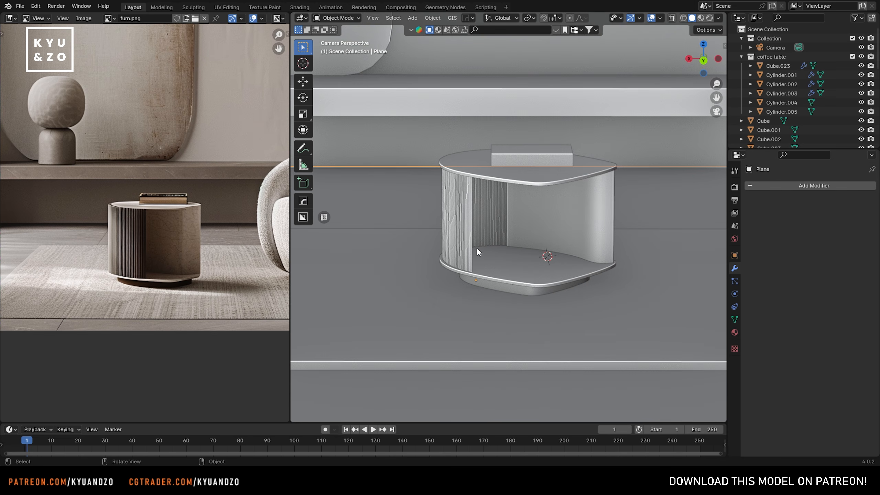
{"action": "left_click", "coordinate": [477, 248]}
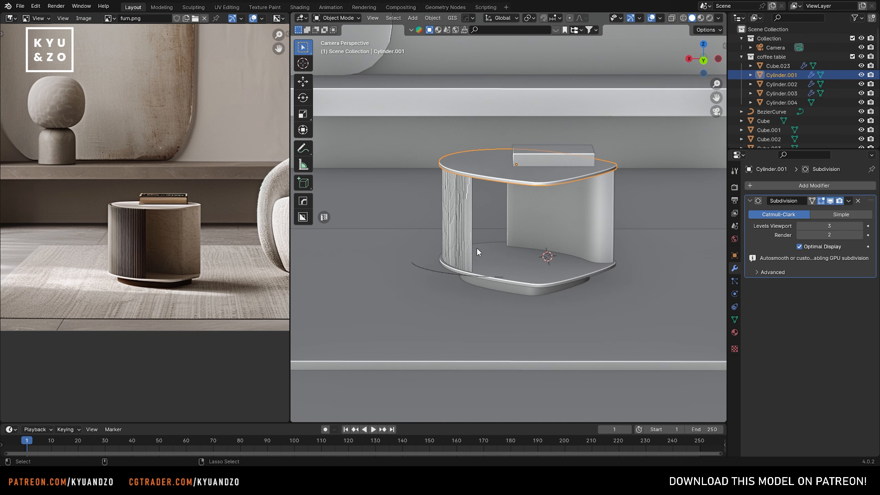
Step: Rotate the coffee table collection's parts by about -19° about the Z axis
{"action": "key", "text": "a"}
{"action": "key", "text": "r"}
{"action": "key", "text": "z"}
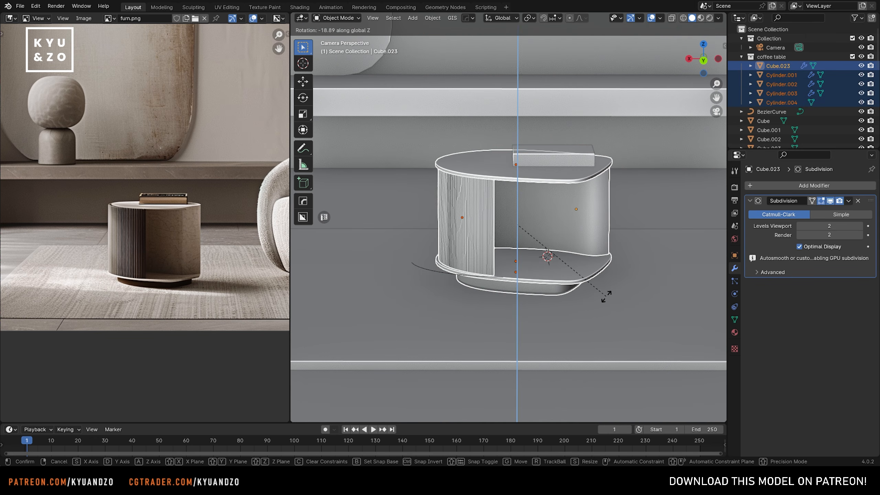
{"action": "left_click", "coordinate": [609, 289]}
Step: Select the whole coffee table collection and scale its parts along their local X axis by about 1.12
{"action": "key", "text": "shift+g"}
{"action": "left_click", "coordinate": [606, 295]}
{"action": "key", "text": "s"}
{"action": "key", "text": "x"}
{"action": "key", "text": "x"}
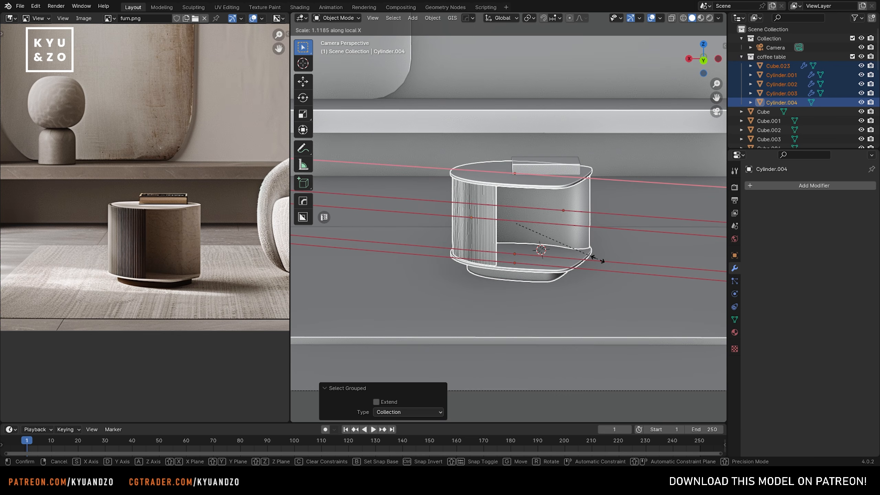
{"action": "left_click", "coordinate": [600, 259]}
Step: Move the book about 0.03 m along X on the tabletop and lower it by about 0.0014 m
{"action": "left_click", "coordinate": [563, 168]}
{"action": "key", "text": "g"}
{"action": "key", "text": "x"}
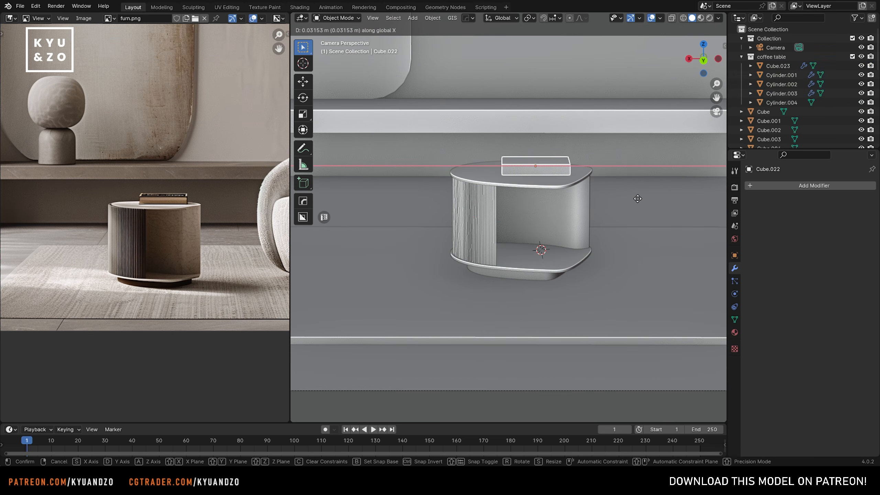
{"action": "left_click", "coordinate": [637, 198]}
{"action": "key", "text": "g"}
{"action": "key", "text": "z"}
{"action": "left_click", "coordinate": [658, 220]}
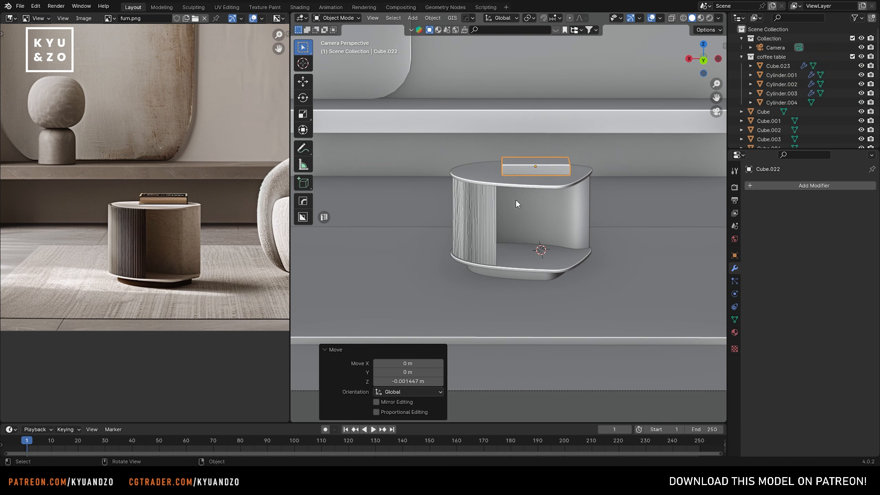
Step: Enlarge the sculpture's rounded head and adjust its height over the base on the wall shelf
{"action": "scroll", "coordinate": [515, 199], "scroll_direction": "down", "scroll_amount": 6}
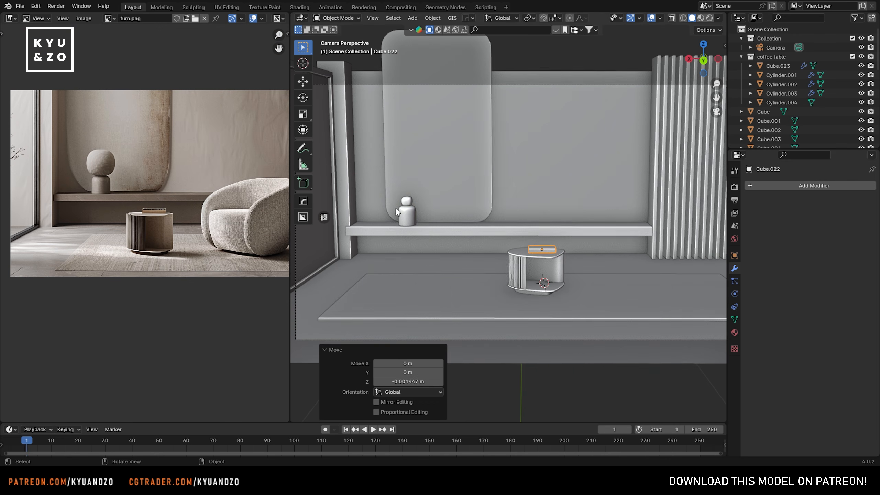
{"action": "left_click", "coordinate": [404, 208]}
{"action": "key", "text": "ctrl+1"}
{"action": "scroll", "coordinate": [452, 197], "scroll_direction": "up", "scroll_amount": 4}
{"action": "key", "text": "s"}
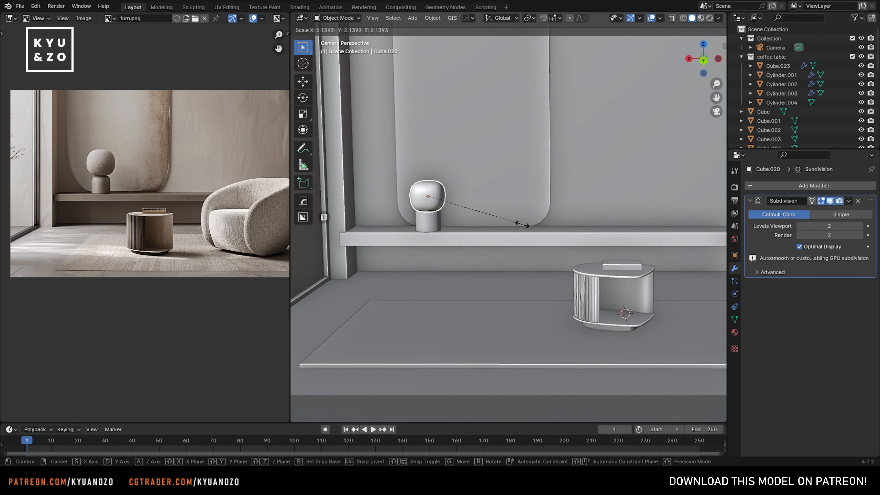
{"action": "left_click", "coordinate": [548, 225]}
{"action": "key", "text": "g"}
{"action": "key", "text": "a"}
{"action": "left_click", "coordinate": [407, 209]}
Step: Reposition the sculpture's head and base together on the shelf, moving them about -0.091 m along X
{"action": "left_click", "coordinate": [426, 213], "text": "shift"}
{"action": "key", "text": "g"}
{"action": "key", "text": "d"}
{"action": "left_click", "coordinate": [463, 201]}
{"action": "key", "text": "g"}
{"action": "key", "text": "s"}
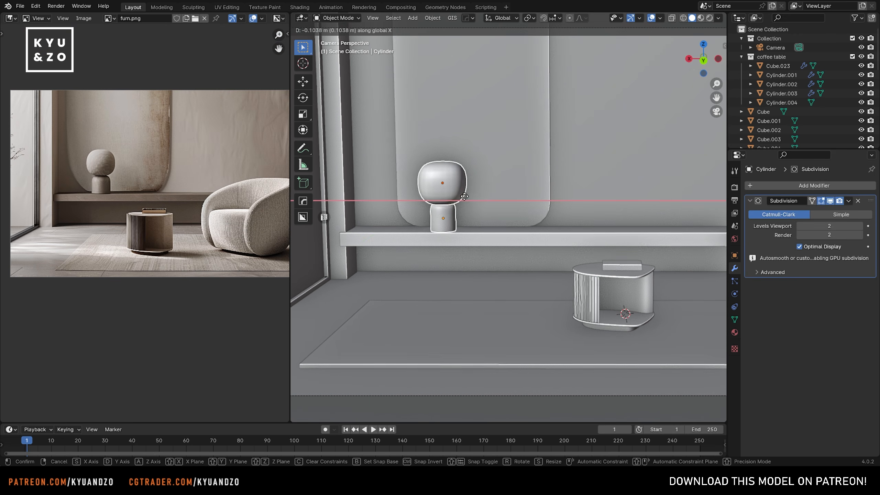
{"action": "left_click", "coordinate": [473, 205]}
Step: Move the rug about -0.165 m along the Y axis
{"action": "scroll", "coordinate": [479, 268], "scroll_direction": "down", "scroll_amount": 4}
{"action": "middle_click_drag", "start_coordinate": [484, 233], "coordinate": [473, 228], "text": "shift"}
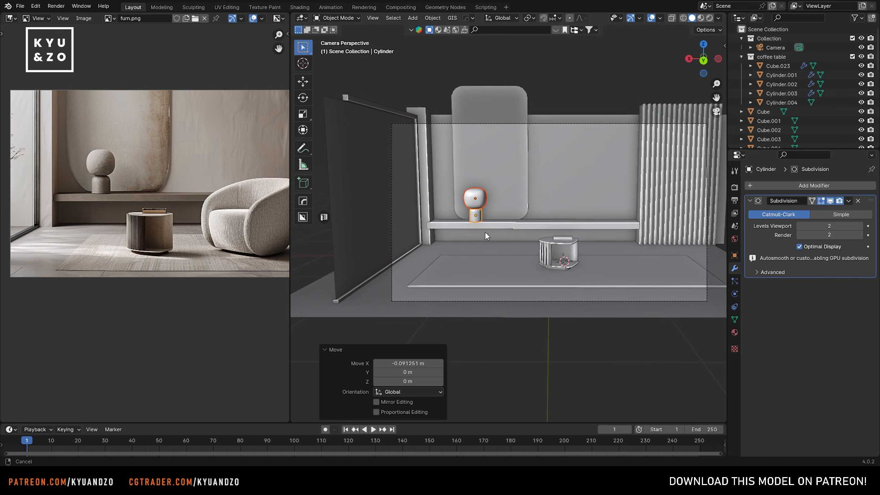
{"action": "scroll", "coordinate": [503, 269], "scroll_direction": "up", "scroll_amount": 1}
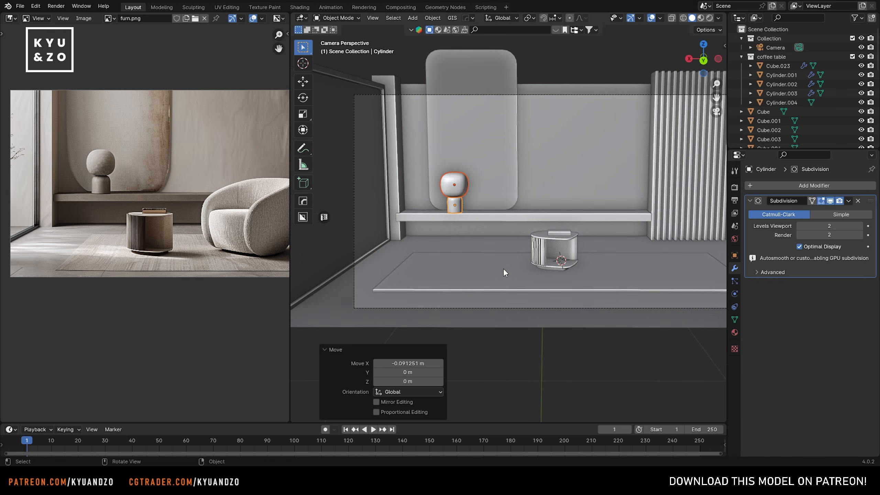
{"action": "left_click", "coordinate": [503, 269]}
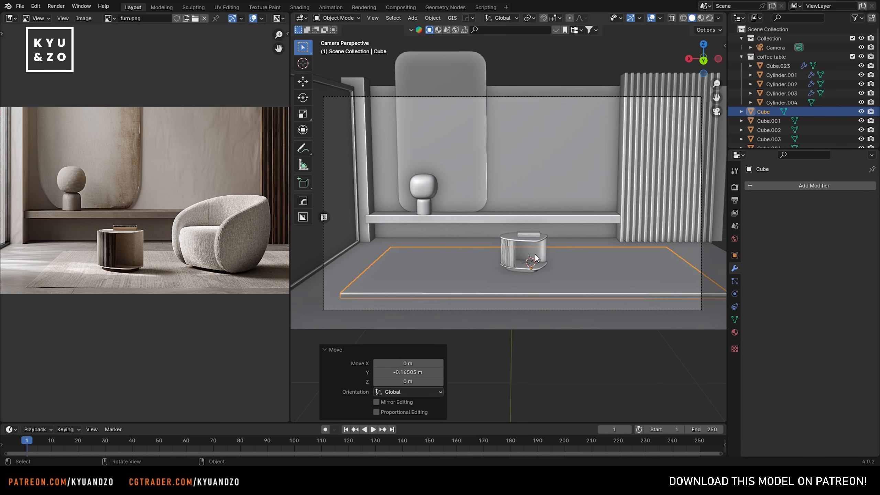
Step: Select the coffee table collection together with the book, enlarge them and scale their height by about 1.067 along Z
{"action": "left_click", "coordinate": [535, 253]}
{"action": "key", "text": "shift+g"}
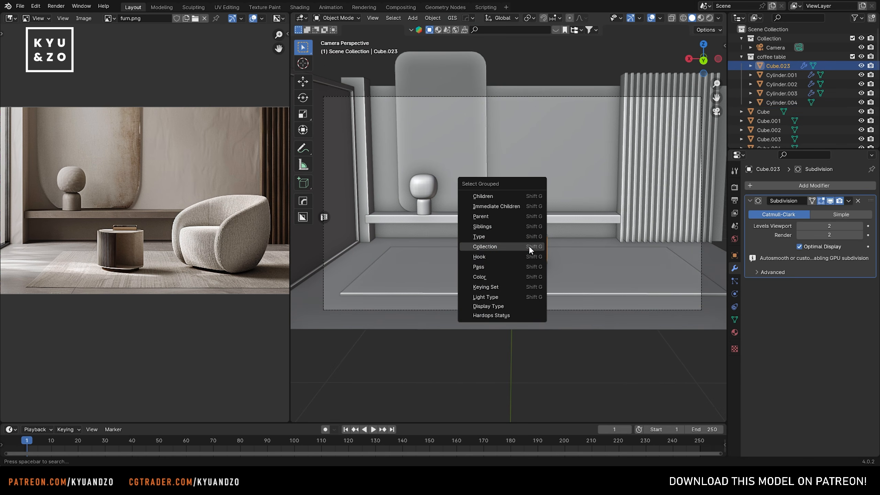
{"action": "left_click", "coordinate": [529, 246]}
{"action": "left_click", "coordinate": [531, 237], "text": "shift"}
{"action": "key", "text": "s"}
{"action": "left_click", "coordinate": [570, 254]}
{"action": "key", "text": "s"}
{"action": "key", "text": "a"}
{"action": "left_click", "coordinate": [574, 256]}
Step: Raise the coffee table and book about 0.026 m and slide them along X so they stand nearer the sculpture
{"action": "key", "text": "g"}
{"action": "key", "text": "z"}
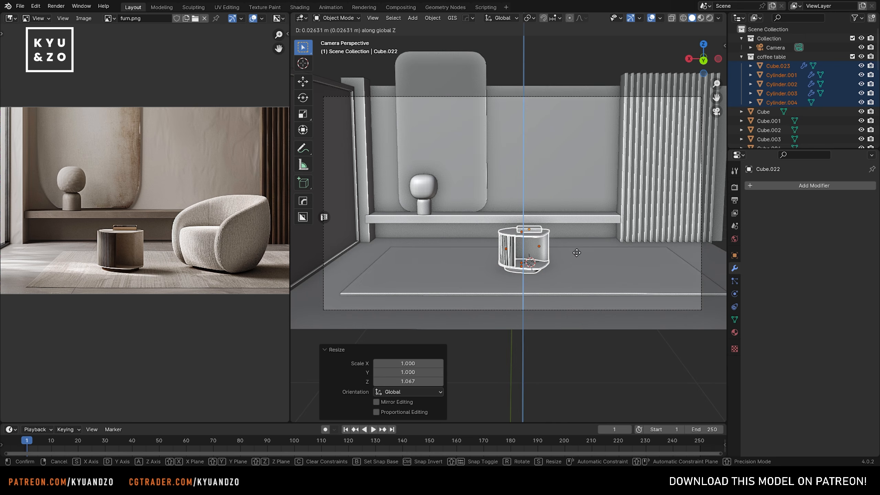
{"action": "left_click", "coordinate": [577, 252]}
{"action": "middle_click_drag", "start_coordinate": [577, 252], "coordinate": [555, 255], "text": "shift"}
{"action": "key", "text": "g"}
{"action": "key", "text": "s"}
{"action": "left_click", "coordinate": [509, 255]}
Step: Enlarge the rounded panel on the back wall behind the sculpture
{"action": "left_click", "coordinate": [468, 205]}
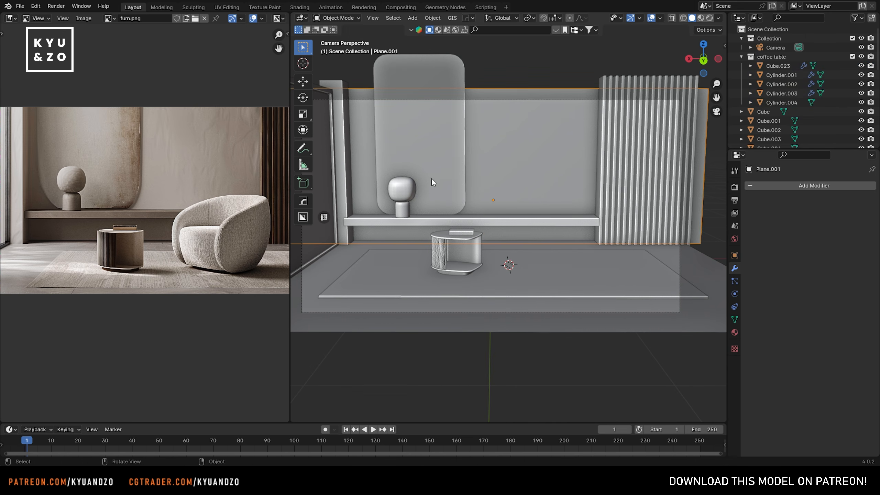
{"action": "left_click", "coordinate": [433, 178]}
{"action": "key", "text": "s"}
{"action": "key", "text": "d"}
{"action": "key", "text": "x"}
{"action": "left_click", "coordinate": [479, 173]}
Step: Shift the sculpture's head and base along the shelf, scale them by about 1.153 and raise them about 0.032 m
{"action": "key", "text": "ctrl+2"}
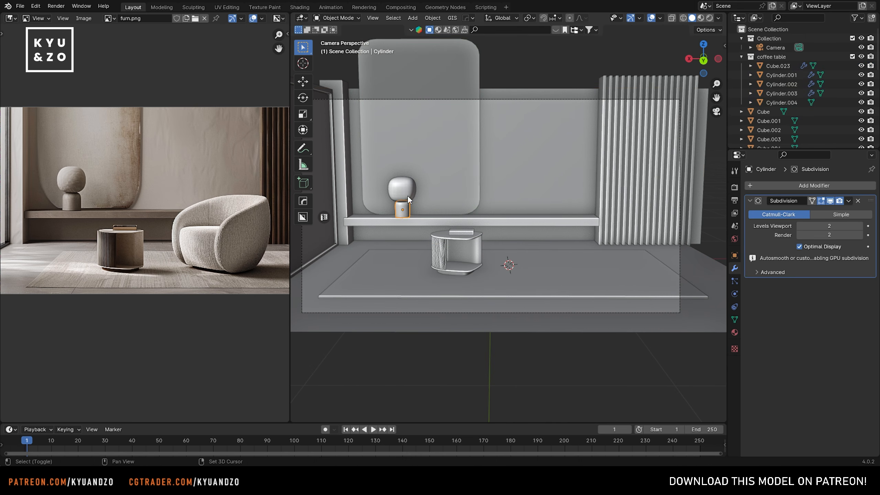
{"action": "key", "text": "shift+d"}
{"action": "key", "text": "y"}
{"action": "left_click", "coordinate": [461, 207]}
{"action": "key", "text": "s"}
{"action": "left_click", "coordinate": [474, 211]}
{"action": "key", "text": "g"}
{"action": "key", "text": "a"}
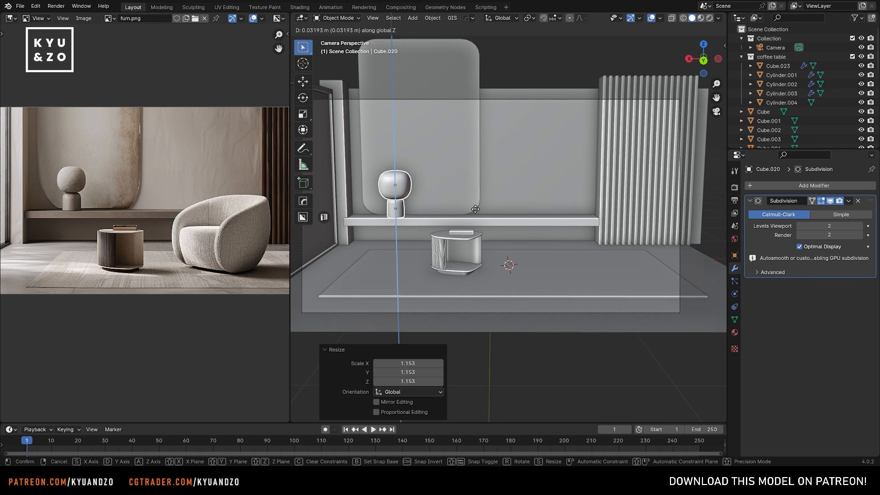
{"action": "left_click", "coordinate": [475, 209]}
Step: Select the wall shelf and save the scene file
{"action": "left_click", "coordinate": [498, 241]}
{"action": "middle_click_drag", "start_coordinate": [498, 241], "coordinate": [514, 231], "text": "shift"}
{"action": "left_click", "coordinate": [515, 210]}
{"action": "key", "text": "ctrl+s"}
Step: Add a cube over the rug as the armchair's starting block, then scale it down and position it using the armchair reference
{"action": "scroll", "coordinate": [519, 257], "scroll_direction": "down", "scroll_amount": 1}
{"action": "scroll", "coordinate": [519, 257], "scroll_direction": "up", "scroll_amount": 2}
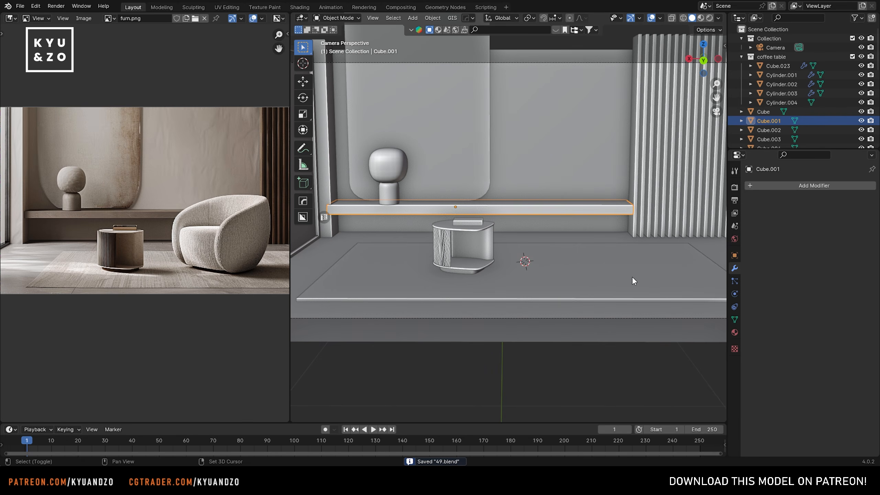
{"action": "scroll", "coordinate": [478, 253], "scroll_direction": "up", "scroll_amount": 4}
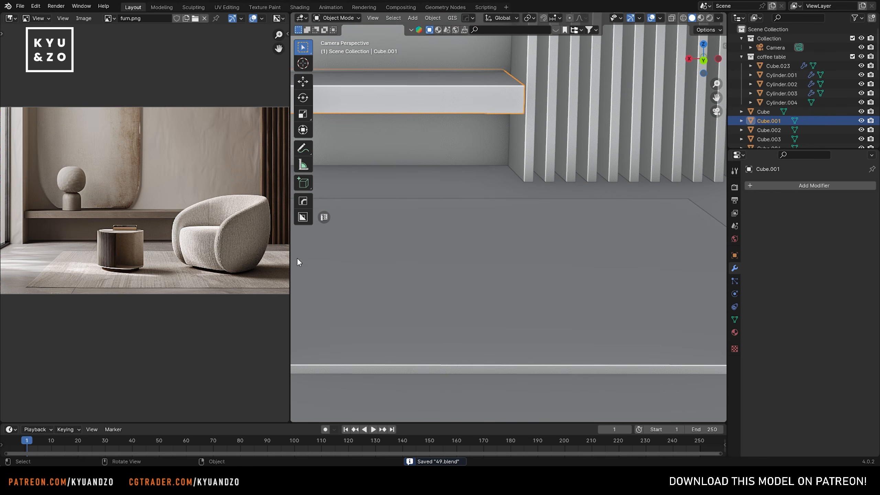
{"action": "scroll", "coordinate": [176, 216], "scroll_direction": "up", "scroll_amount": 4}
{"action": "scroll", "coordinate": [111, 214], "scroll_direction": "down", "scroll_amount": 2}
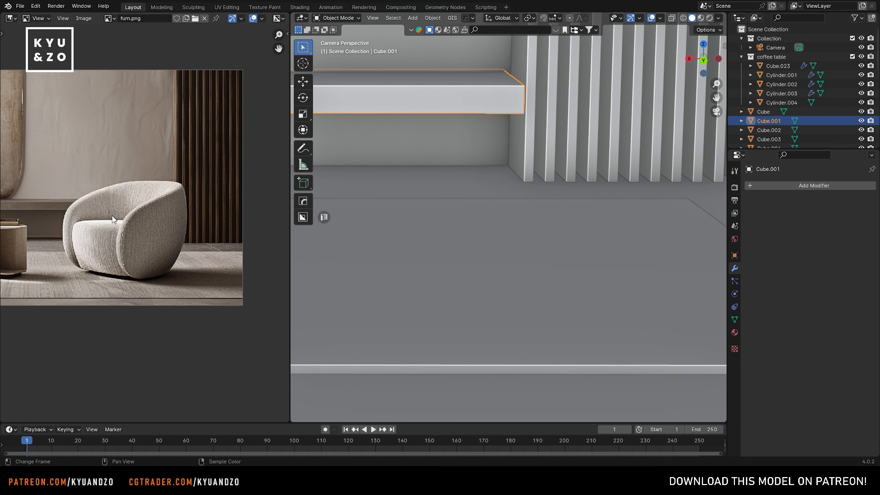
{"action": "scroll", "coordinate": [112, 217], "scroll_direction": "up", "scroll_amount": 3}
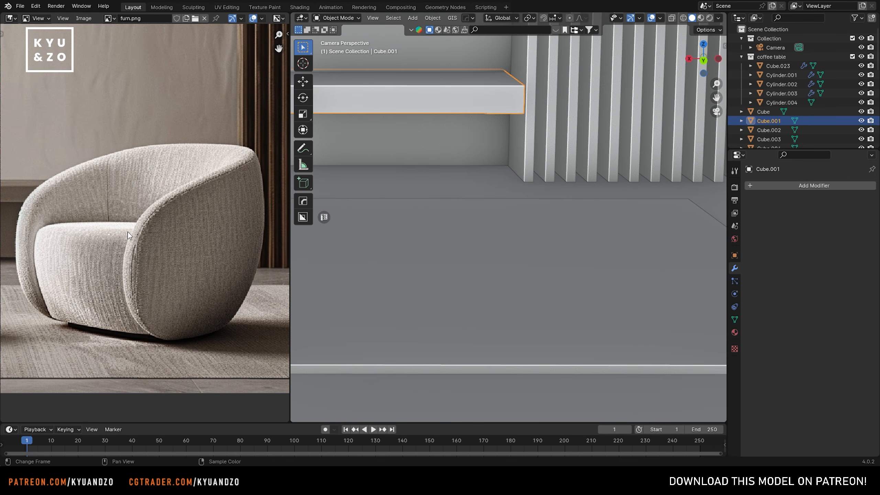
{"action": "scroll", "coordinate": [518, 308], "scroll_direction": "up", "scroll_amount": 1}
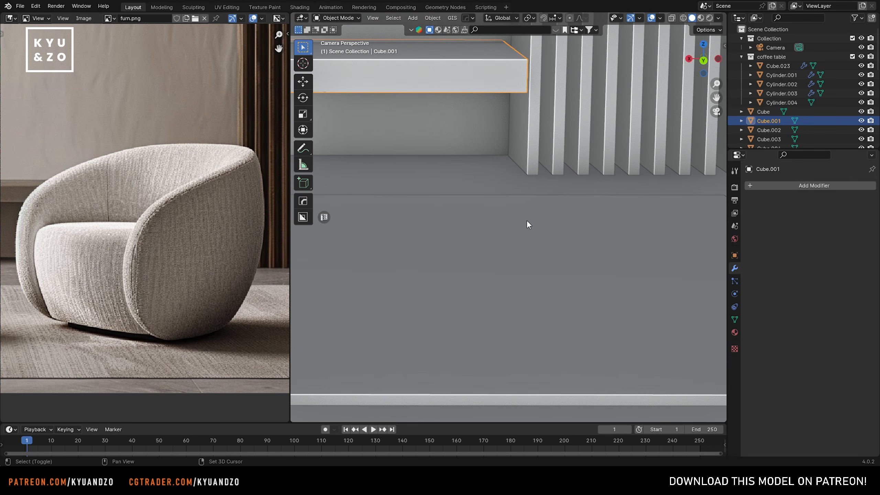
{"action": "key", "text": "shift+a"}
{"action": "mouse_move", "coordinate": [479, 257]}
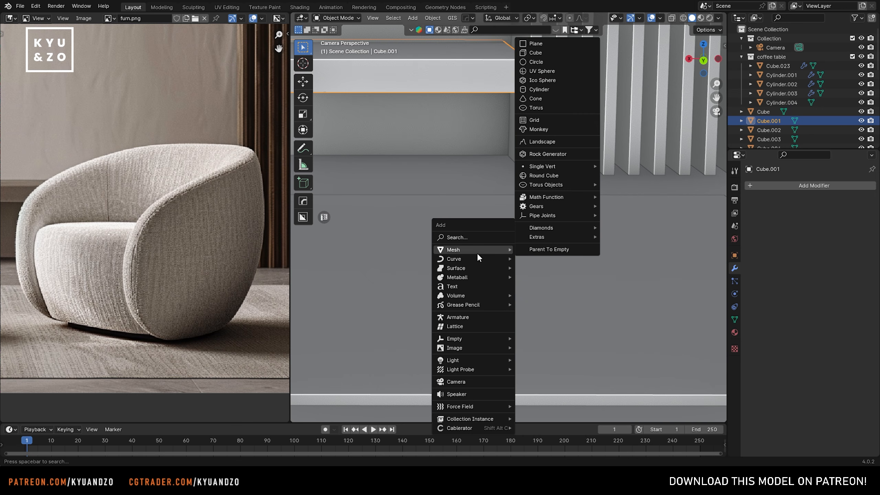
{"action": "left_click", "coordinate": [554, 56]}
{"action": "key", "text": "s"}
{"action": "left_click", "coordinate": [526, 242]}
{"action": "key", "text": "g"}
{"action": "key", "text": "s"}
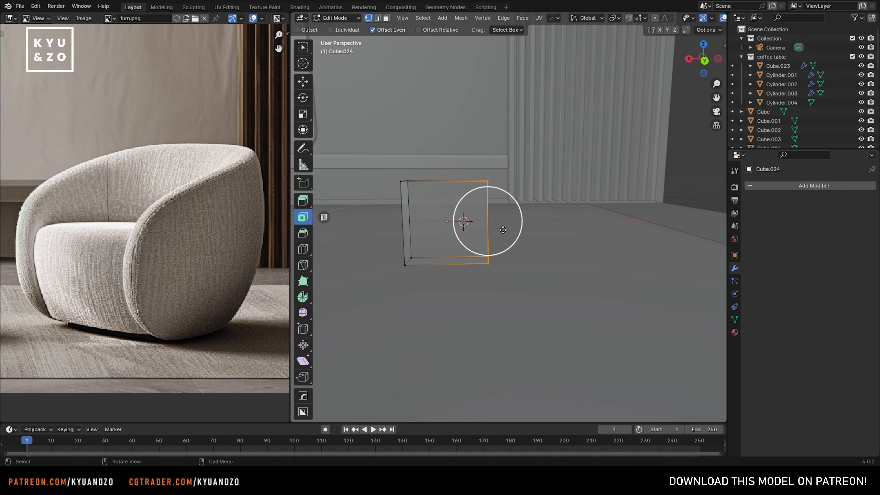
Step: Extend the block's end face with a new section and raise its outer top edge about 0.043 m to continue the armrest slope
{"action": "key", "text": "3"}
{"action": "middle_click_drag", "start_coordinate": [503, 230], "coordinate": [494, 200]}
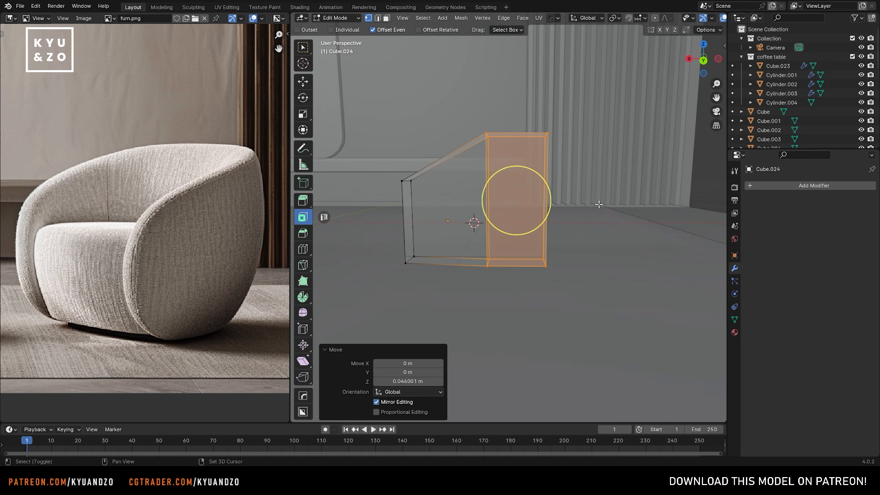
{"action": "middle_click_drag", "start_coordinate": [599, 195], "coordinate": [582, 239], "text": "shift"}
{"action": "middle_click_drag", "start_coordinate": [534, 261], "coordinate": [551, 239], "text": "shift"}
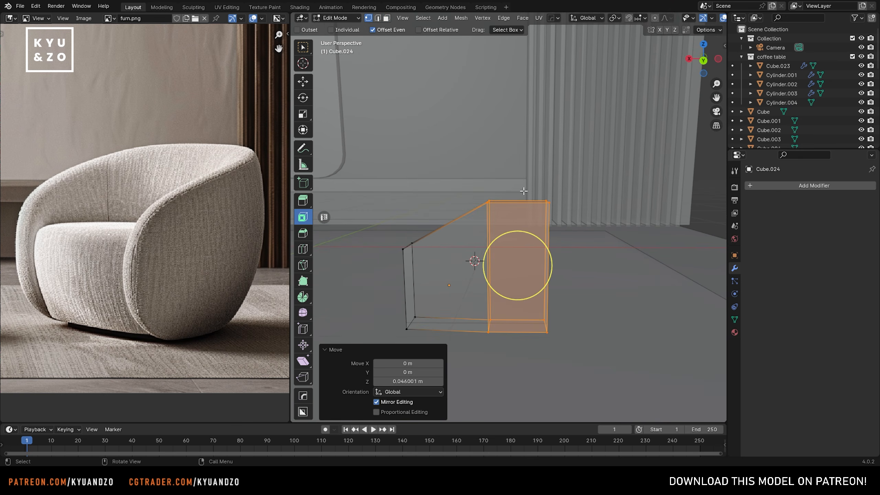
{"action": "left_click_drag", "start_coordinate": [523, 191], "coordinate": [571, 220]}
{"action": "key", "text": "g"}
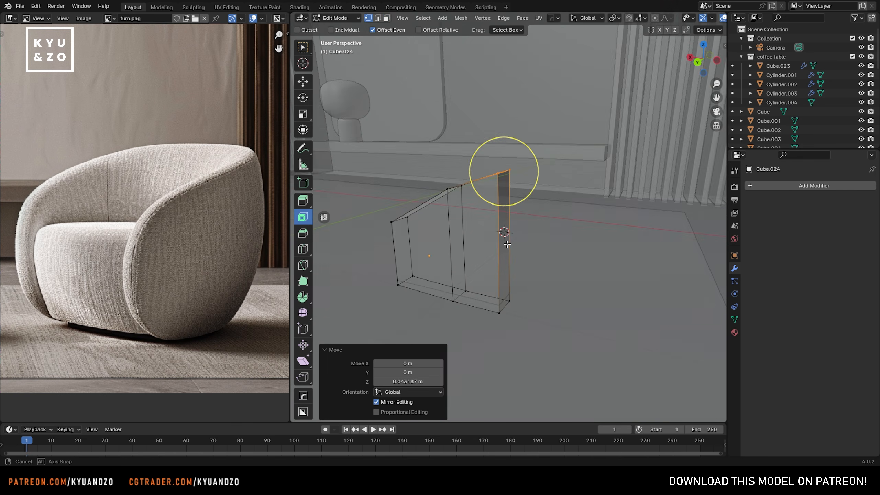
Step: Extrude the block's end face, rotate it -34.2° about Z and offset it to begin the curved backrest
{"action": "middle_click_drag", "start_coordinate": [502, 167], "coordinate": [510, 243]}
{"action": "key", "text": "e"}
{"action": "left_click", "coordinate": [542, 338]}
{"action": "key", "text": "r"}
{"action": "left_click", "coordinate": [603, 272]}
{"action": "key", "text": "g"}
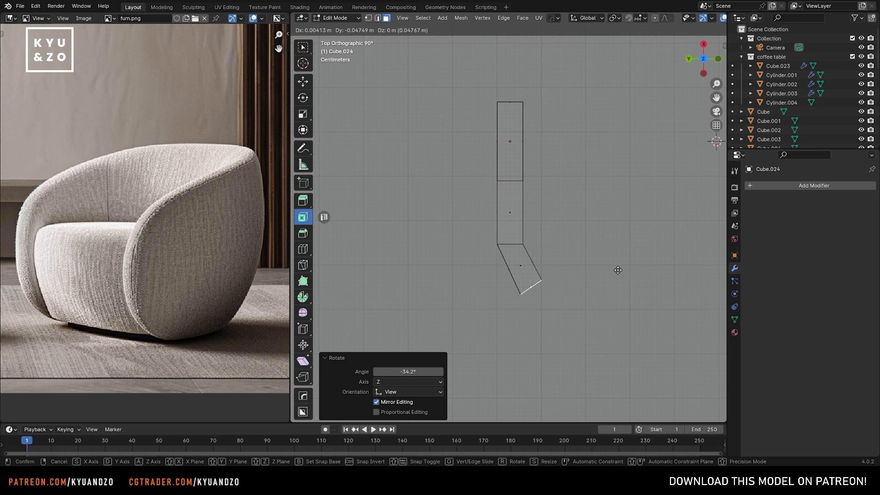
{"action": "left_click", "coordinate": [603, 293]}
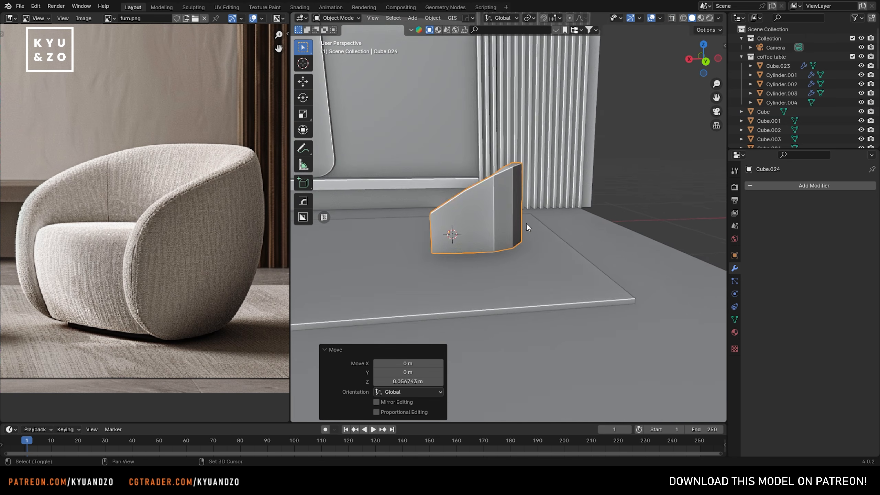
Step: Scale the armchair shell piece by about 1.112 along the Z axis
{"action": "middle_click_drag", "start_coordinate": [526, 232], "coordinate": [543, 254]}
{"action": "key", "text": "s"}
{"action": "key", "text": "z"}
{"action": "left_click", "coordinate": [621, 241]}
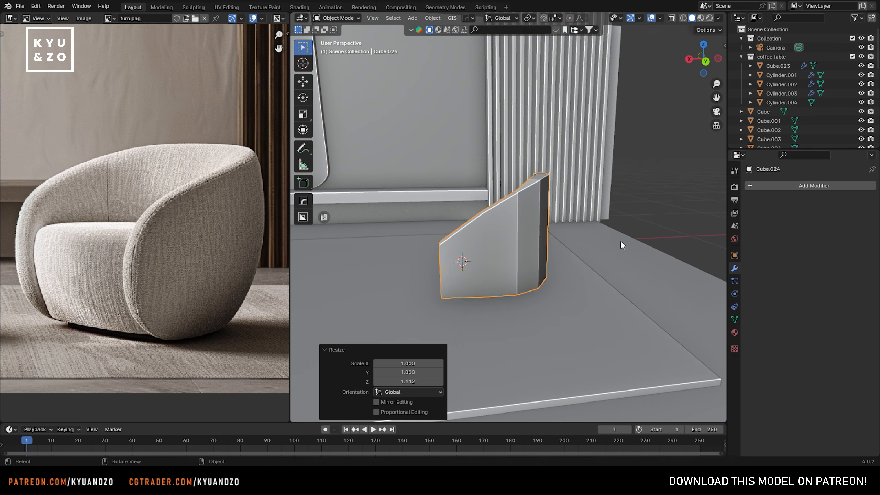
Step: Cut a horizontal edge loop near the shell's bottom and move the lower front corner inward to chamfer it
{"action": "key", "text": "ctrl+r"}
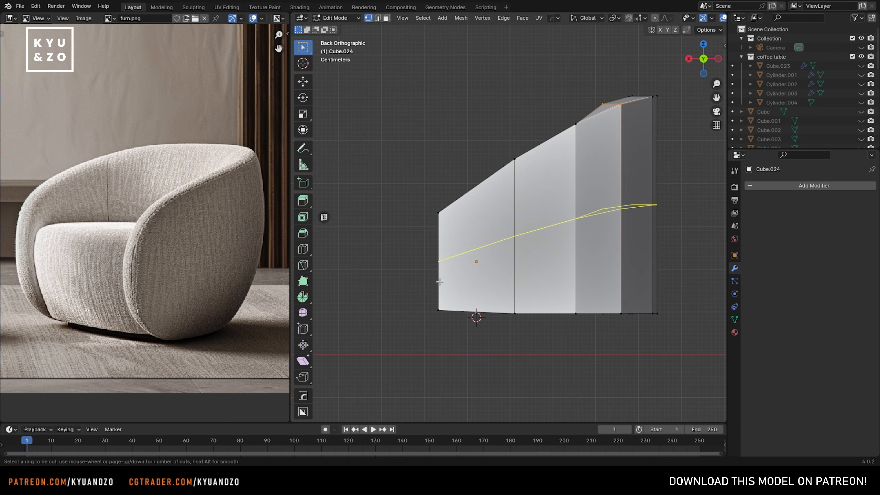
{"action": "left_click", "coordinate": [442, 314]}
{"action": "left_click", "coordinate": [446, 313]}
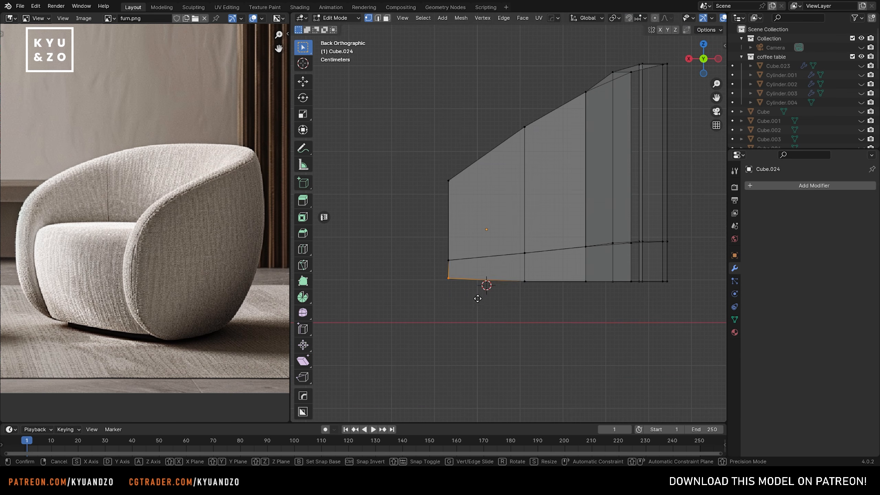
{"action": "left_click", "coordinate": [450, 278]}
{"action": "key", "text": "g"}
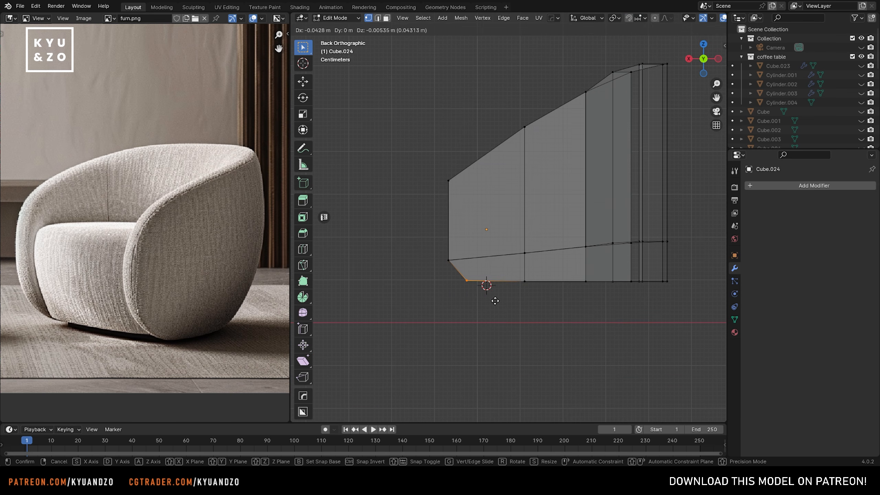
Step: Move the lower vertices of the curved back section inward along X and adjust the vertices at its rear
{"action": "left_click_drag", "start_coordinate": [643, 266], "coordinate": [532, 293]}
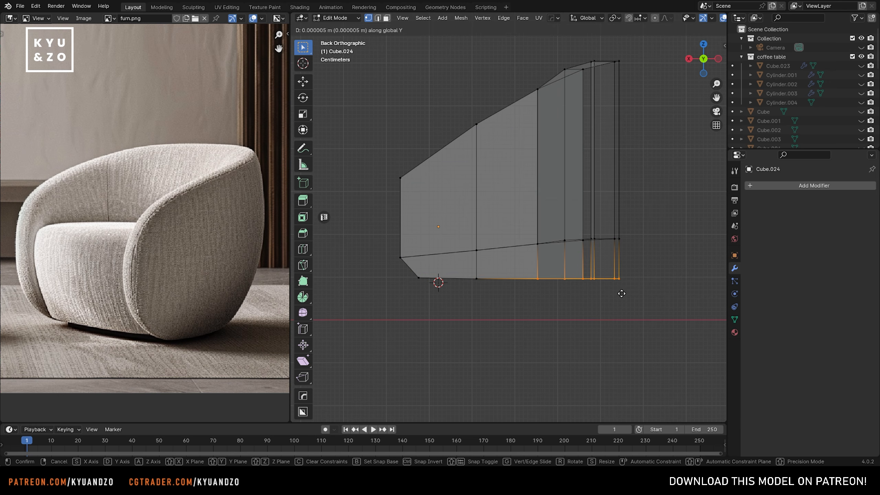
{"action": "key", "text": "g"}
{"action": "key", "text": "x"}
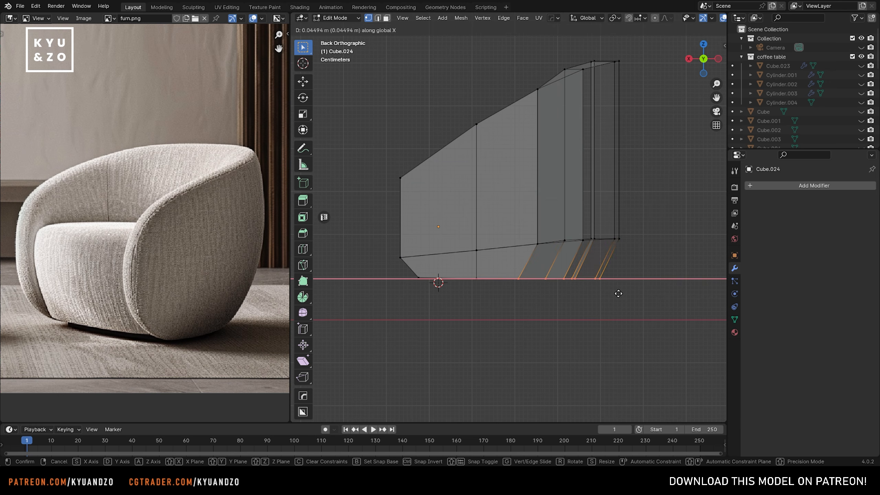
{"action": "left_click", "coordinate": [621, 291]}
{"action": "right_click", "coordinate": [589, 172]}
{"action": "left_click_drag", "start_coordinate": [637, 137], "coordinate": [602, 166]}
{"action": "key", "text": "g"}
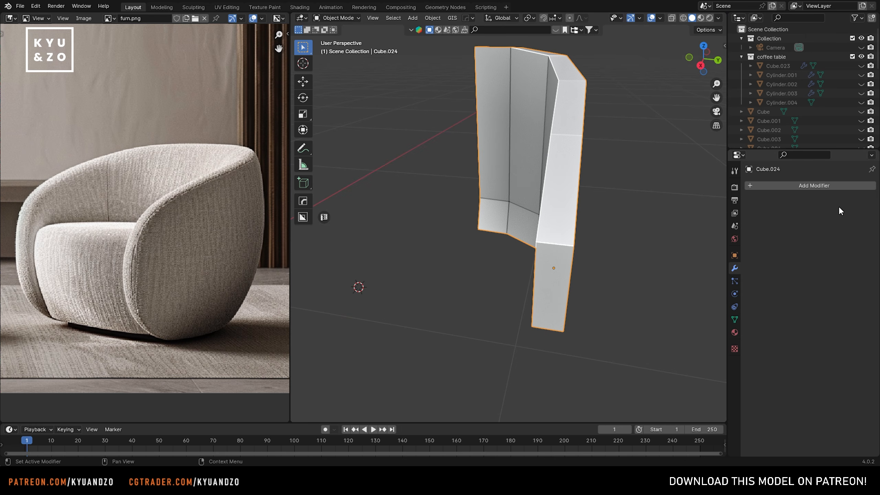
Step: Try a Mirror modifier on the armchair shell, changing the mirror axis from X to Y
{"action": "left_click", "coordinate": [813, 186]}
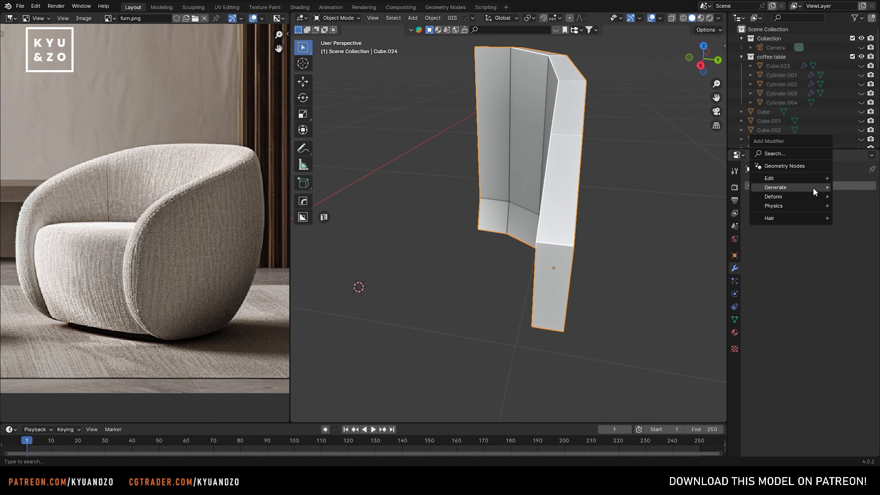
{"action": "mouse_move", "coordinate": [784, 188]}
{"action": "left_click", "coordinate": [721, 256]}
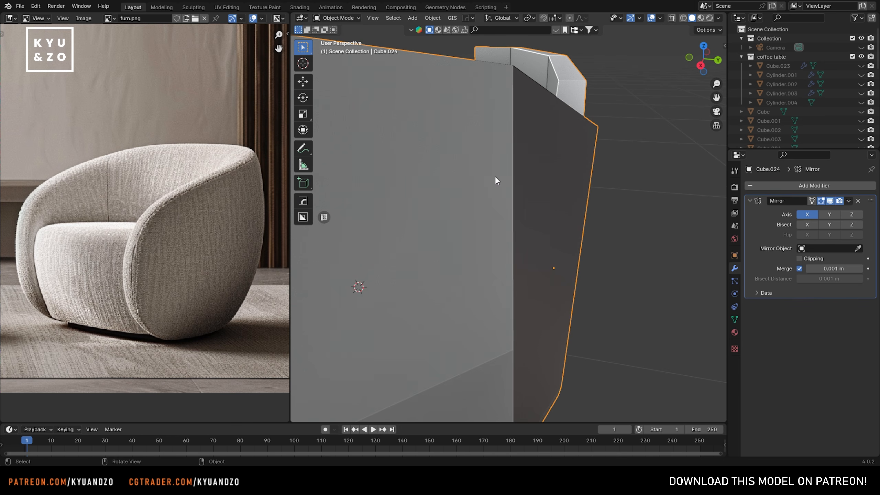
{"action": "scroll", "coordinate": [496, 180], "scroll_direction": "down", "scroll_amount": 1}
{"action": "left_click", "coordinate": [807, 215]}
{"action": "left_click", "coordinate": [851, 215]}
{"action": "left_click", "coordinate": [847, 216]}
{"action": "left_click", "coordinate": [831, 216]}
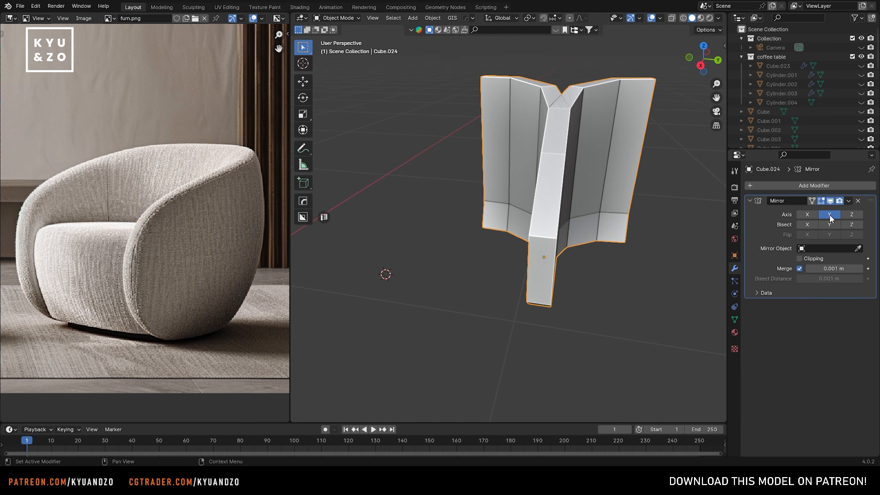
Step: Try Y bisecting and other axis settings on the mirror, and undo the Mirror modifier
{"action": "left_click", "coordinate": [830, 225]}
{"action": "left_click", "coordinate": [829, 225]}
{"action": "left_click", "coordinate": [829, 217]}
{"action": "left_click", "coordinate": [811, 217]}
{"action": "left_click", "coordinate": [814, 213]}
{"action": "key", "text": "ctrl+z"}
Step: Select the shell's whole mesh in Edit Mode and move it about 0.214 m along Y away from its origin
{"action": "scroll", "coordinate": [586, 262], "scroll_direction": "down", "scroll_amount": 1}
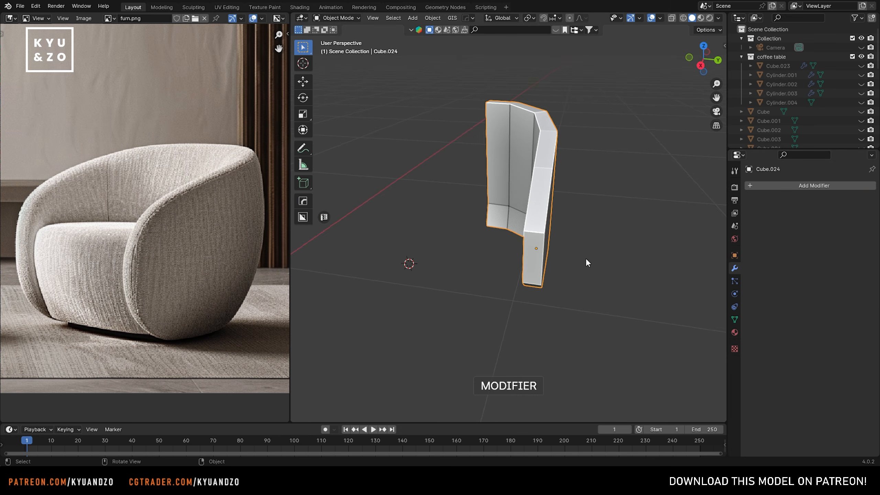
{"action": "key", "text": "Tab"}
{"action": "key", "text": "a"}
{"action": "key", "text": "g"}
{"action": "key", "text": "d"}
{"action": "left_click", "coordinate": [666, 261]}
Step: Move the shell's whole mesh about 0.041 m along Y in the right view, then return to Object Mode
{"action": "key", "text": "KP_3"}
{"action": "middle_click_drag", "start_coordinate": [554, 176], "coordinate": [518, 171], "text": "shift"}
{"action": "key", "text": "g"}
{"action": "key", "text": "d"}
{"action": "key", "text": "s"}
{"action": "key", "text": "y"}
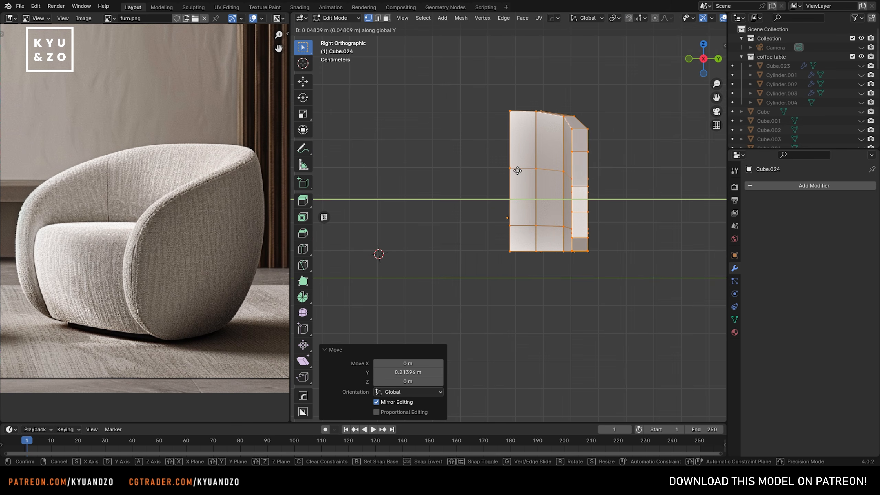
{"action": "left_click", "coordinate": [516, 170]}
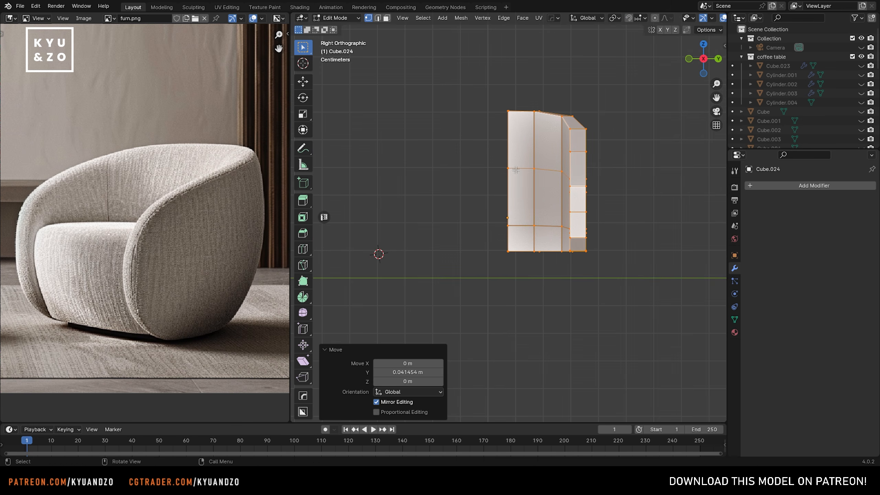
{"action": "middle_click_drag", "start_coordinate": [515, 169], "coordinate": [459, 168]}
{"action": "key", "text": "Tab"}
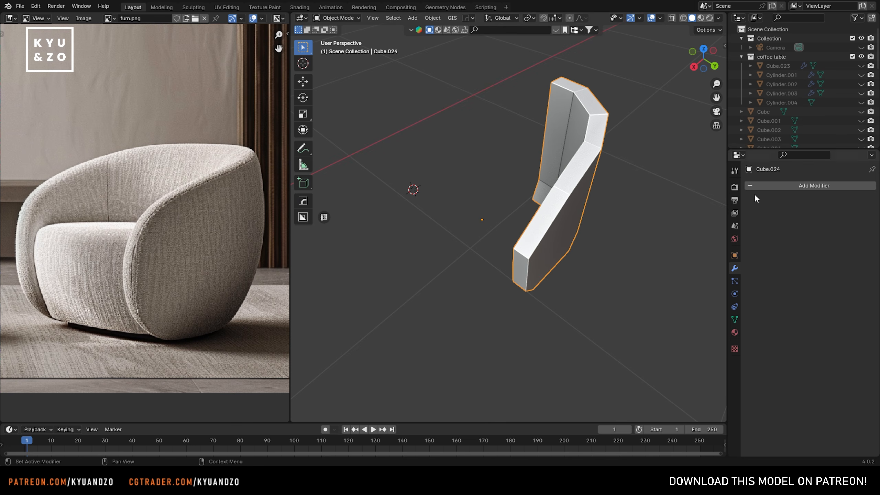
Step: Add a Mirror modifier to the armchair shell using only the Y axis, with Y bisect and clipping enabled
{"action": "left_click", "coordinate": [760, 186]}
{"action": "mouse_move", "coordinate": [737, 187]}
{"action": "left_click", "coordinate": [819, 250]}
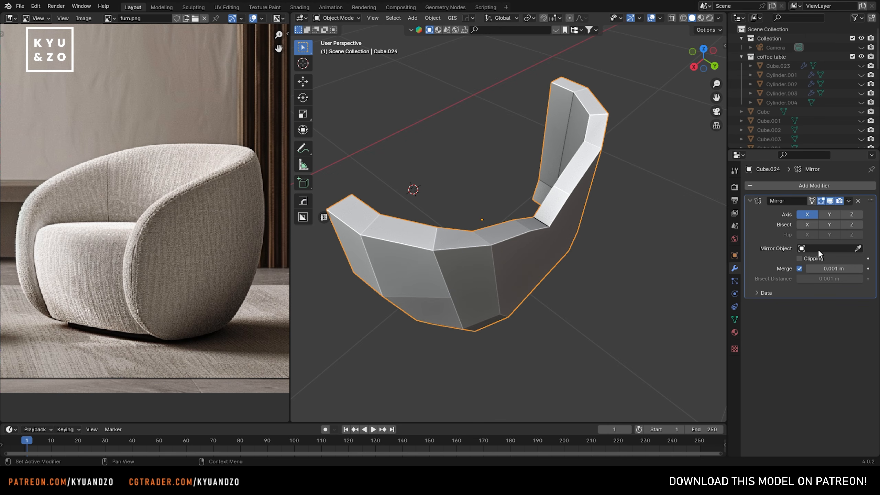
{"action": "left_click", "coordinate": [807, 215]}
{"action": "left_click", "coordinate": [829, 214]}
{"action": "mouse_move", "coordinate": [554, 125]}
{"action": "middle_mouse_down"}
{"action": "mouse_move", "coordinate": [537, 119]}
{"action": "mouse_move", "coordinate": [558, 125]}
{"action": "middle_mouse_up"}
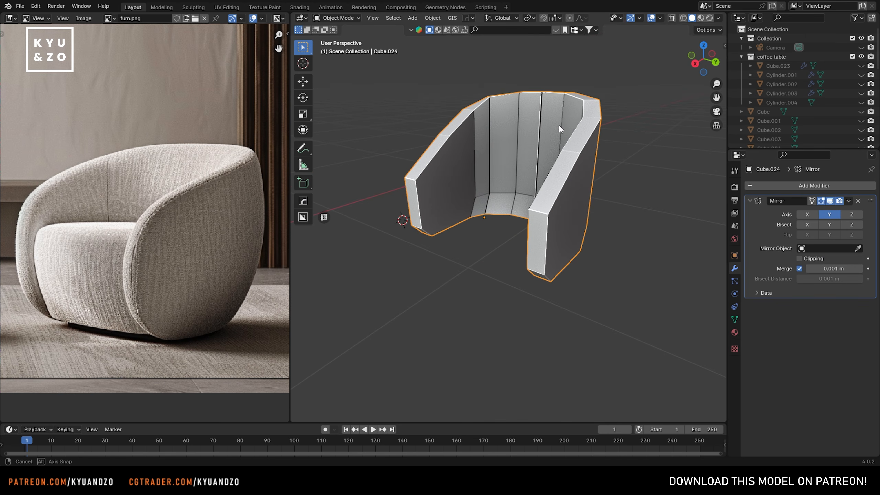
{"action": "scroll", "coordinate": [558, 127], "scroll_direction": "up", "scroll_amount": 1}
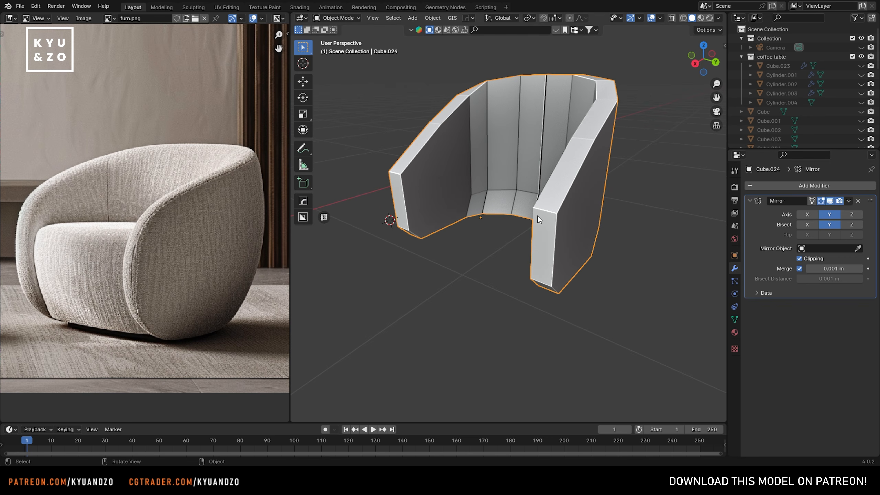
{"action": "middle_click_drag", "start_coordinate": [555, 232], "coordinate": [542, 257], "text": "shift"}
Step: Add a Subdivision Surface modifier to the armchair shell after its Mirror modifier
{"action": "left_click", "coordinate": [808, 186]}
{"action": "mouse_move", "coordinate": [807, 187]}
{"action": "left_click", "coordinate": [687, 305]}
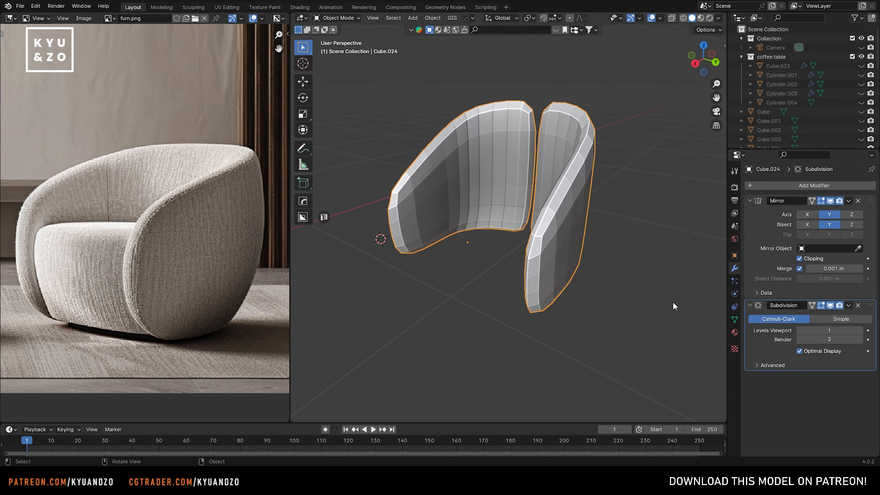
Step: Move the shell's mesh about -0.008 m along Y so the mirrored halves join at the back
{"action": "middle_click_drag", "start_coordinate": [667, 263], "coordinate": [652, 253]}
{"action": "key", "text": "Tab"}
{"action": "key", "text": "g"}
{"action": "key", "text": "y"}
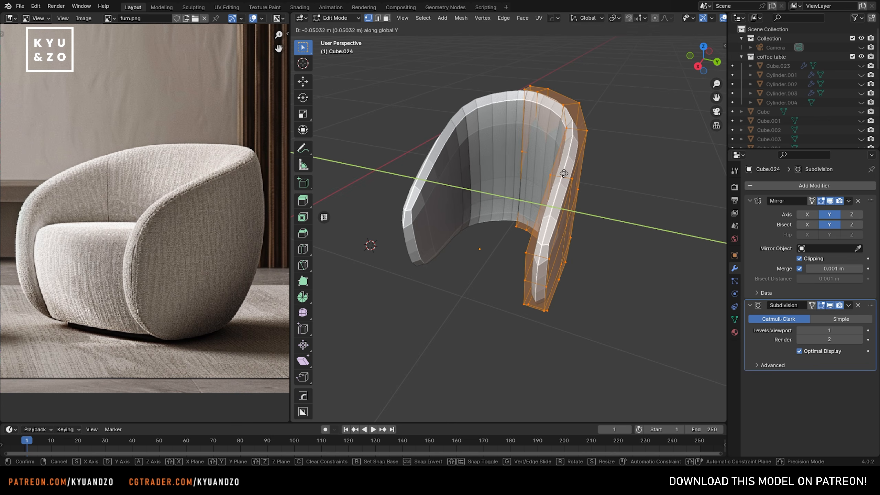
{"action": "left_click", "coordinate": [577, 178]}
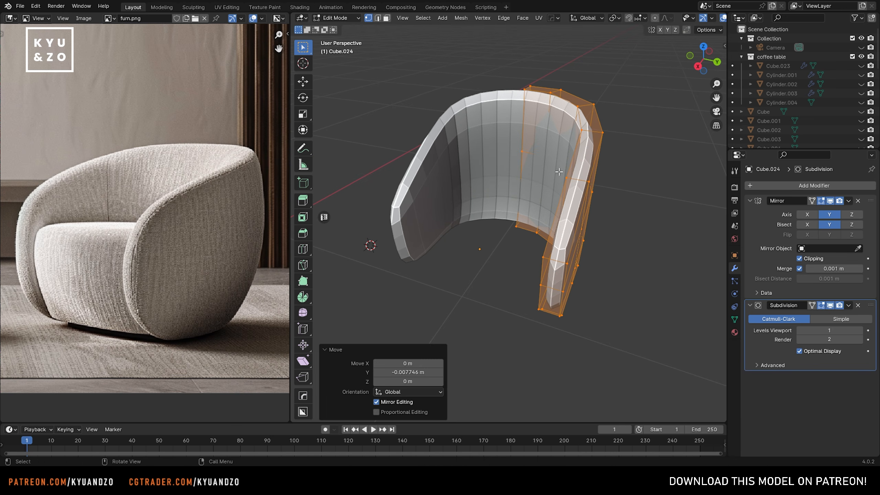
Step: Widen the shell by scaling its mesh 1.572 along Y, then shift it about -0.005 m along Y
{"action": "middle_click_drag", "start_coordinate": [582, 184], "coordinate": [624, 207]}
{"action": "key", "text": "s"}
{"action": "key", "text": "y"}
{"action": "left_click", "coordinate": [664, 206]}
{"action": "key", "text": "g"}
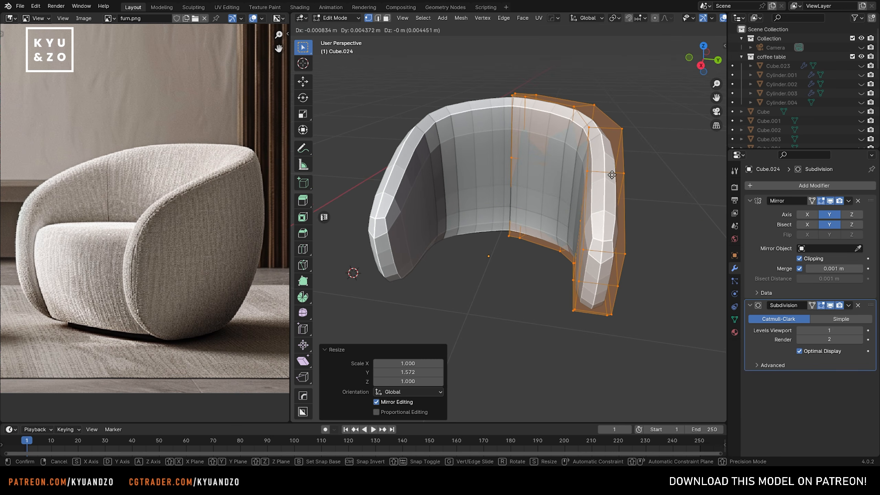
{"action": "key", "text": "y"}
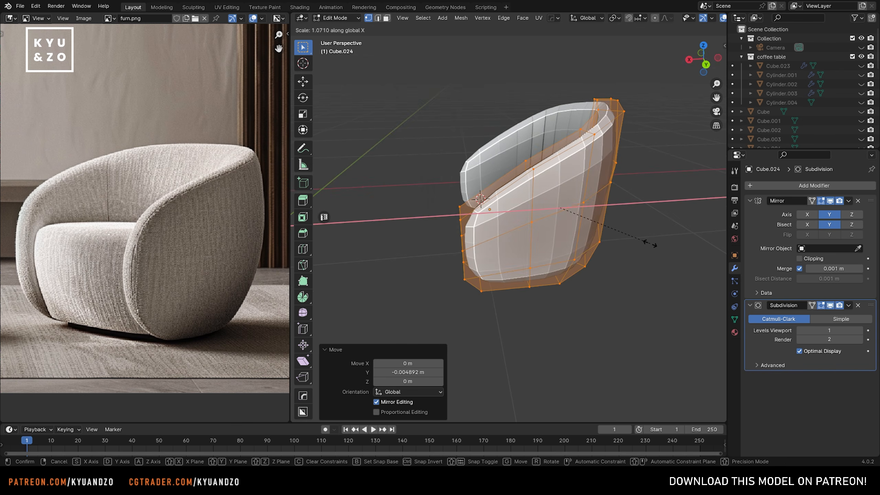
Step: Scale the shell's mesh to 1.026 along Z and 1.061 along X
{"action": "key", "text": "s"}
{"action": "key", "text": "z"}
{"action": "left_click", "coordinate": [644, 252]}
{"action": "key", "text": "s"}
{"action": "key", "text": "y"}
{"action": "key", "text": "x"}
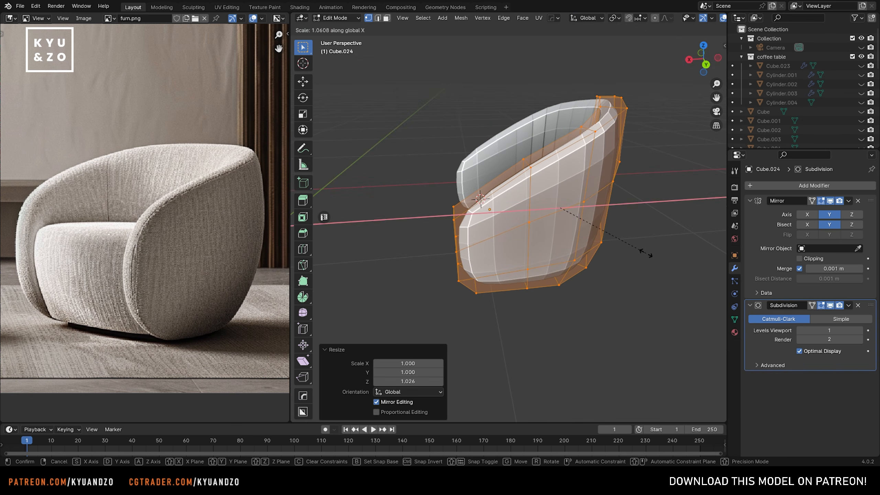
{"action": "left_click", "coordinate": [648, 251]}
Step: In the back view, move the inner mid-height vertices of the backrest about -0.028 m along X and adjust the neighbouring ones
{"action": "key", "text": "ctrl+KP_1"}
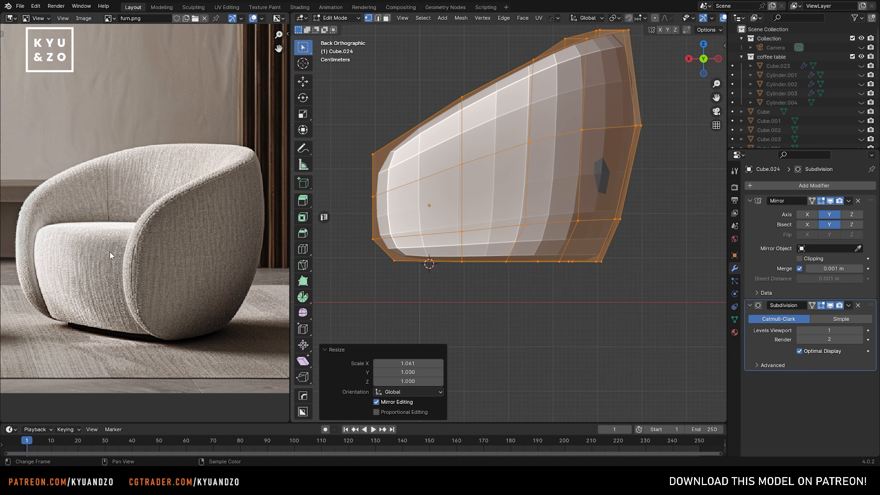
{"action": "scroll", "coordinate": [109, 255], "scroll_direction": "down", "scroll_amount": 2}
{"action": "key", "text": "g"}
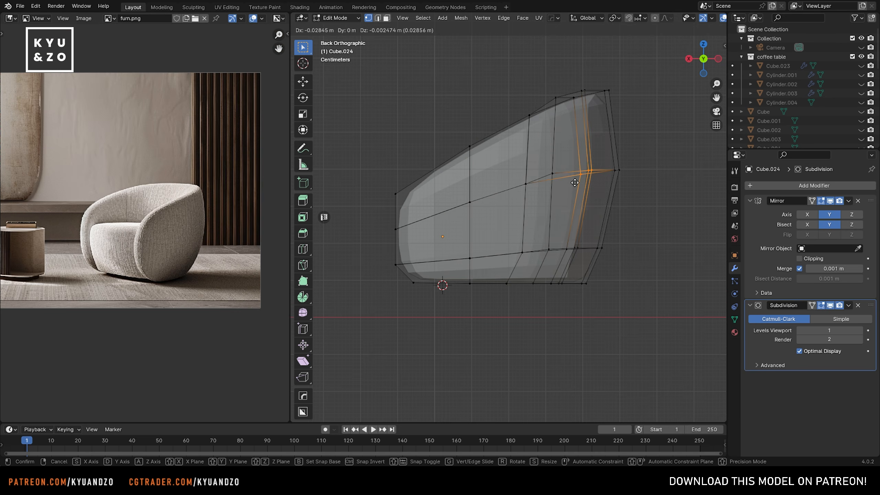
{"action": "left_click", "coordinate": [575, 183]}
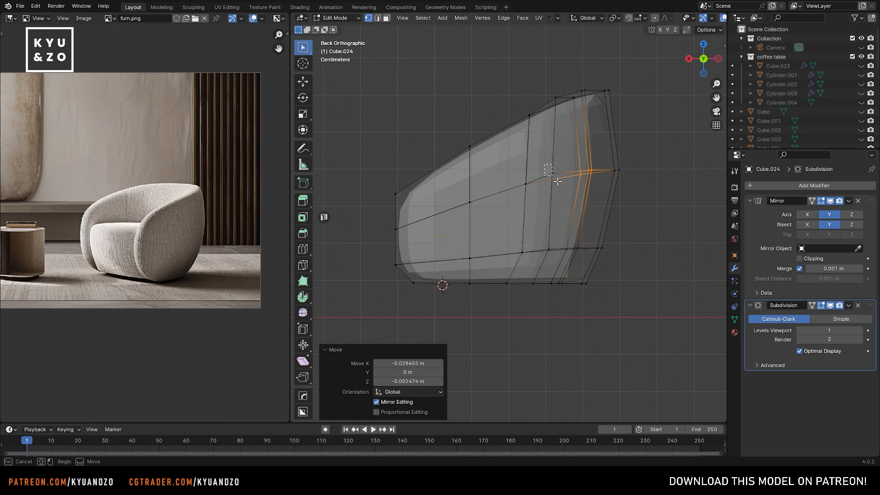
{"action": "left_click", "coordinate": [554, 187], "text": "alt"}
{"action": "key", "text": "g"}
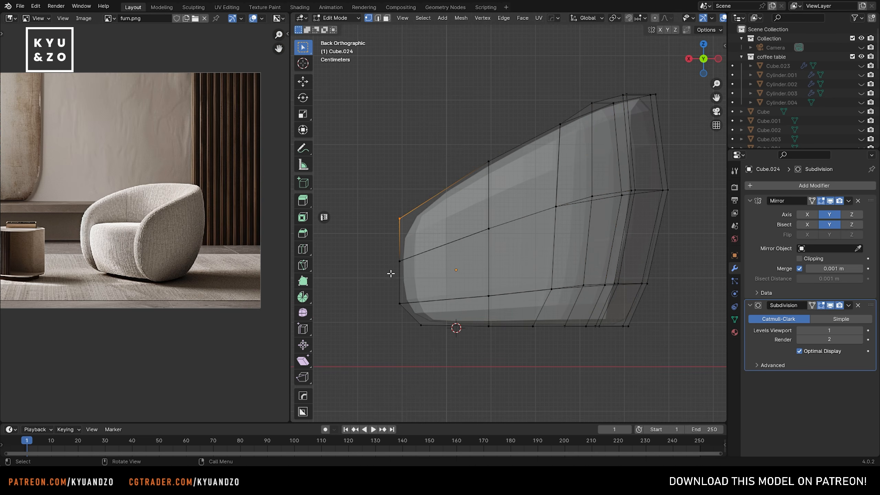
Step: Round the arm's front profile by moving its lower and upper corner vertices inward, the upper one about -0.012 m along X
{"action": "left_click_drag", "start_coordinate": [416, 317], "coordinate": [416, 318]}
{"action": "left_click_drag", "start_coordinate": [375, 288], "coordinate": [393, 306]}
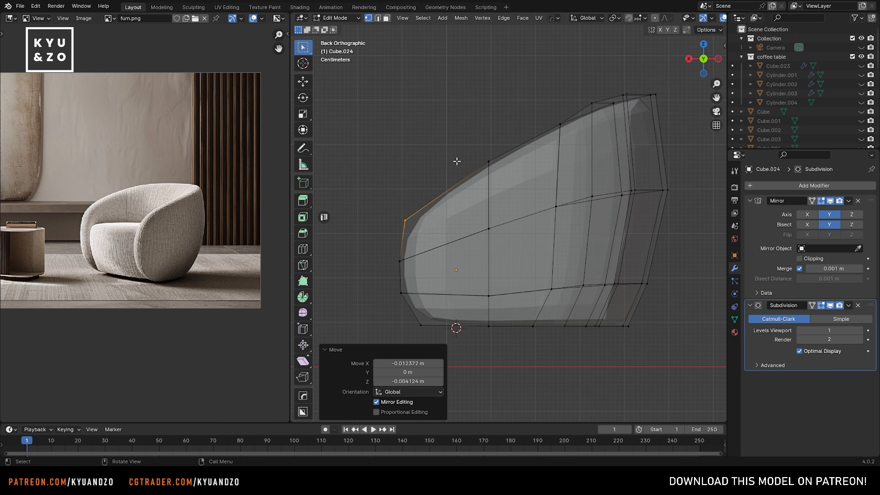
{"action": "middle_click_drag", "start_coordinate": [591, 105], "coordinate": [557, 127], "text": "shift"}
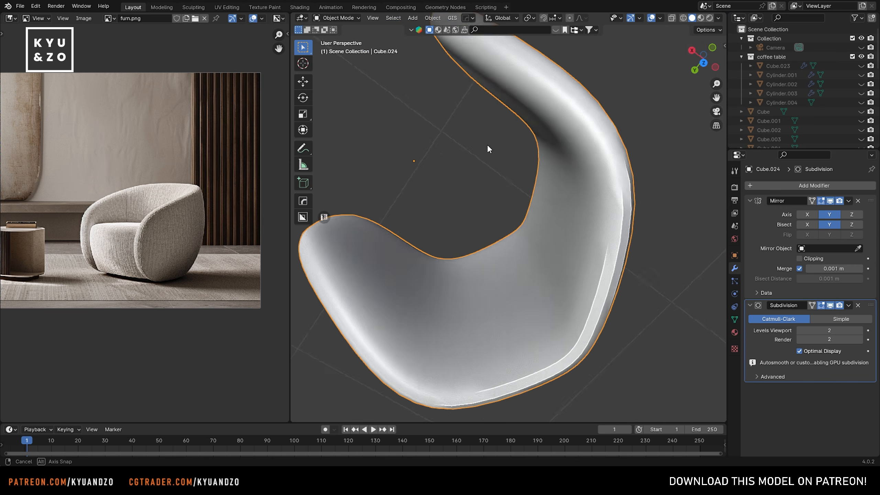
Step: In the top view with X-ray on, move the vertices at the centre of the backrest slightly forward along X
{"action": "key", "text": "Tab"}
{"action": "key", "text": "alt+z"}
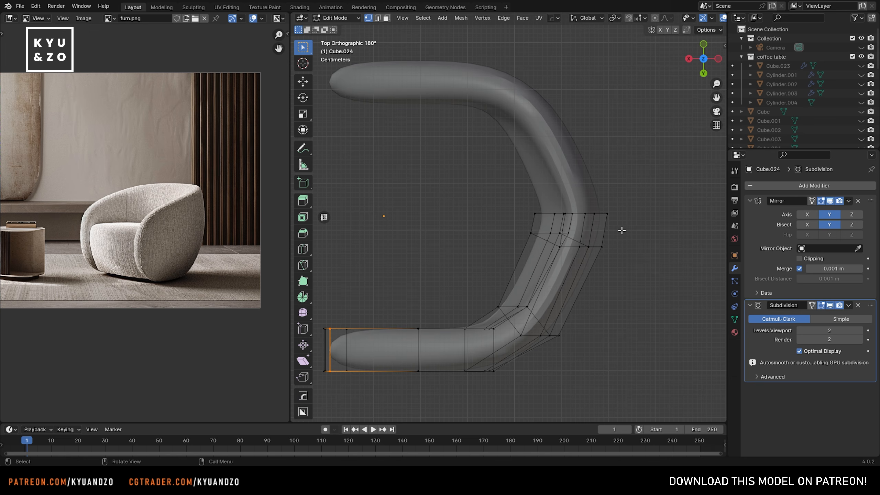
{"action": "left_click_drag", "start_coordinate": [640, 202], "coordinate": [518, 221]}
{"action": "key", "text": "g"}
{"action": "key", "text": "x"}
{"action": "left_click", "coordinate": [508, 222]}
Step: Round the backrest's curve by moving the next vertex column outward along Y and the rear corner vertices about -0.022 m along X
{"action": "left_click_drag", "start_coordinate": [590, 249], "coordinate": [625, 261]}
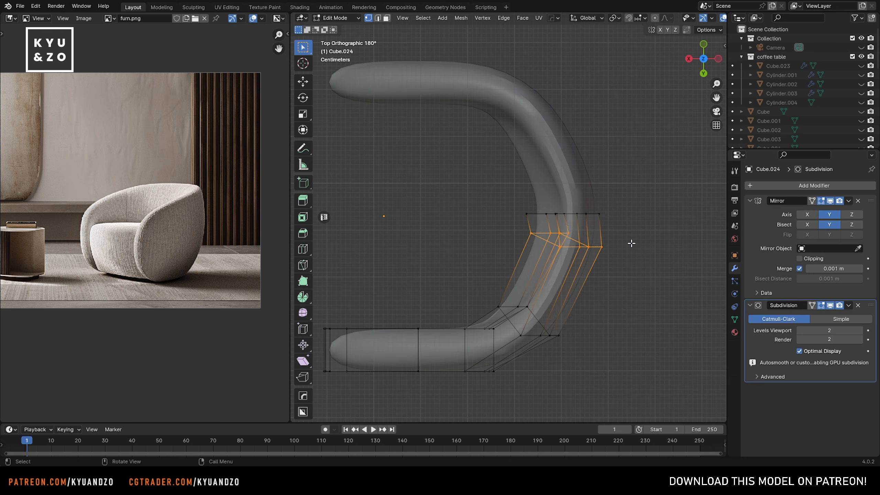
{"action": "key", "text": "g"}
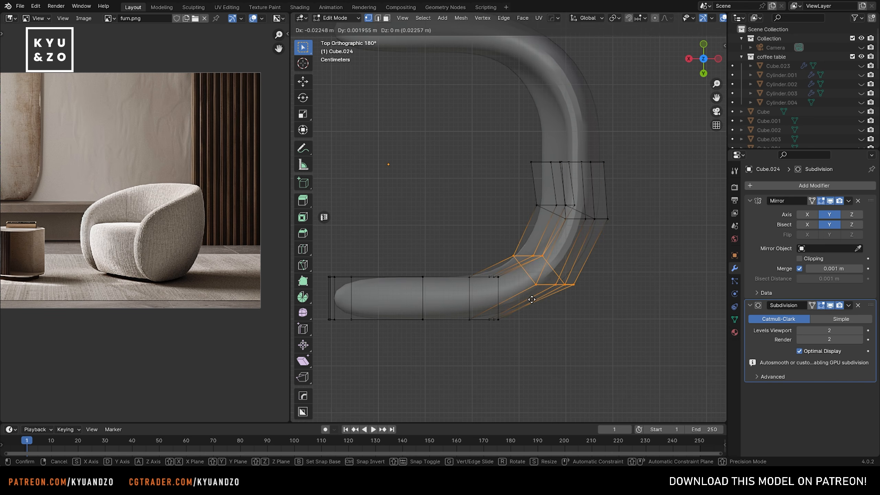
{"action": "left_click", "coordinate": [528, 297]}
{"action": "key", "text": "Tab"}
{"action": "scroll", "coordinate": [596, 275], "scroll_direction": "down", "scroll_amount": 3}
{"action": "middle_click_drag", "start_coordinate": [595, 274], "coordinate": [497, 194]}
{"action": "right_click", "coordinate": [496, 193]}
{"action": "left_click", "coordinate": [495, 193]}
{"action": "key", "text": "ctrl+z"}
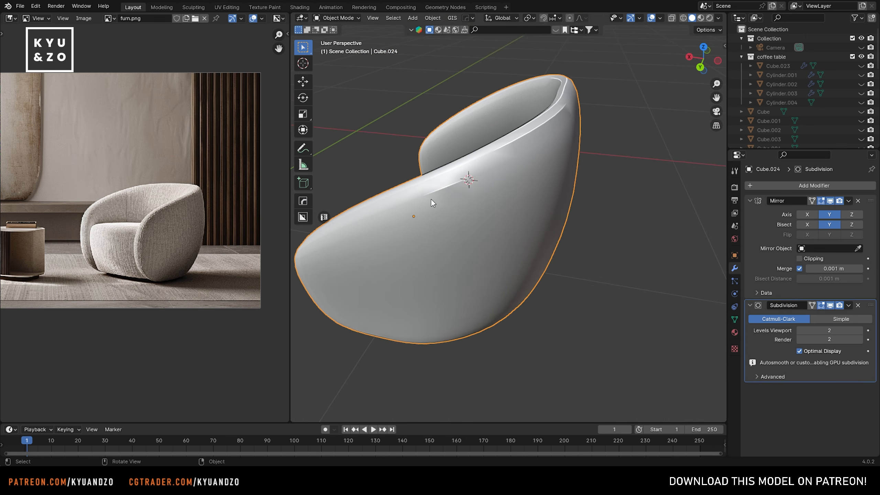
Step: Shade the armchair shell smooth with Auto Smooth at an angle of 49.3°
{"action": "middle_click_drag", "start_coordinate": [430, 199], "coordinate": [449, 215], "text": "shift"}
{"action": "scroll", "coordinate": [476, 224], "scroll_direction": "up", "scroll_amount": 1}
{"action": "right_click", "coordinate": [516, 217]}
{"action": "left_click", "coordinate": [516, 217]}
{"action": "mouse_move", "coordinate": [408, 412]}
{"action": "left_mouse_down"}
{"action": "mouse_move", "coordinate": [440, 412]}
{"action": "mouse_move", "coordinate": [411, 412]}
{"action": "left_mouse_up"}
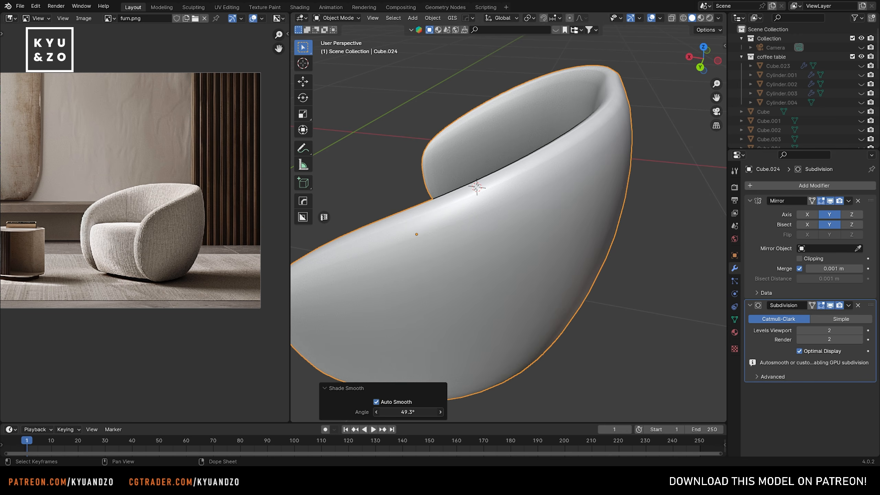
{"action": "left_click", "coordinate": [597, 328]}
Step: In the back view, shift the arm's lower front vertices about -0.016 m and the rear mid-height vertices about -0.01 m along X
{"action": "left_click", "coordinate": [486, 210]}
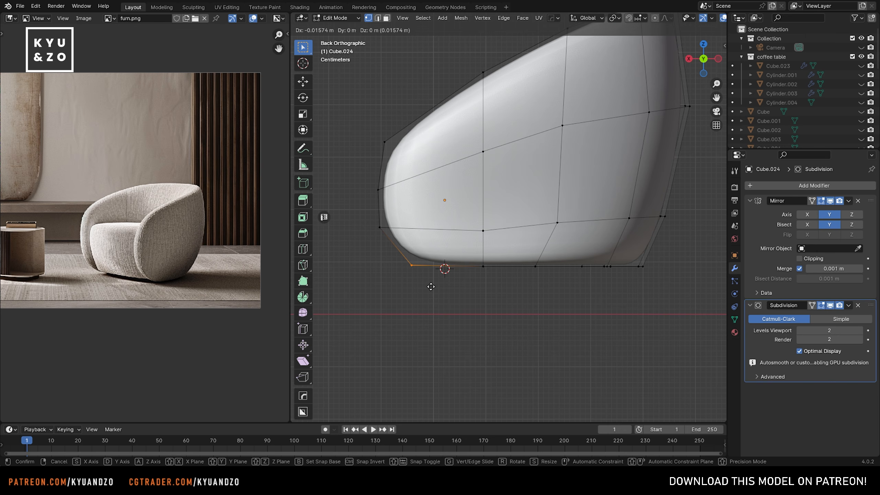
{"action": "left_click", "coordinate": [431, 287]}
{"action": "left_click", "coordinate": [361, 231]}
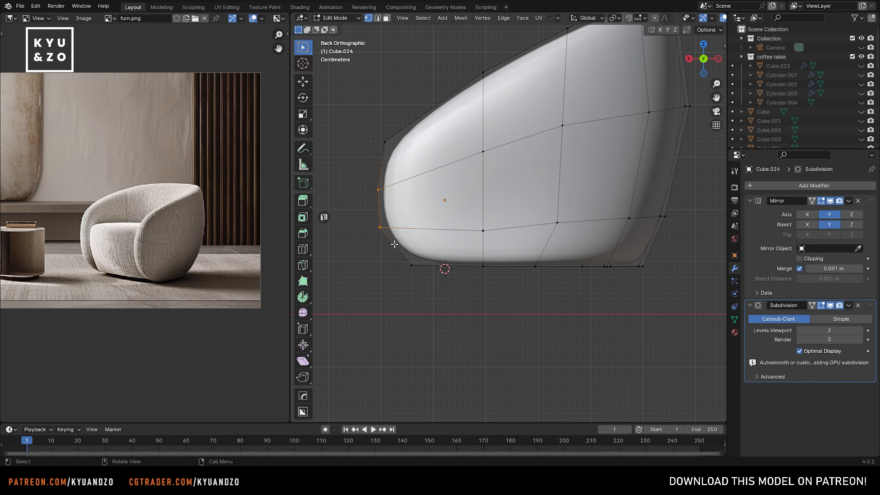
{"action": "key", "text": "g"}
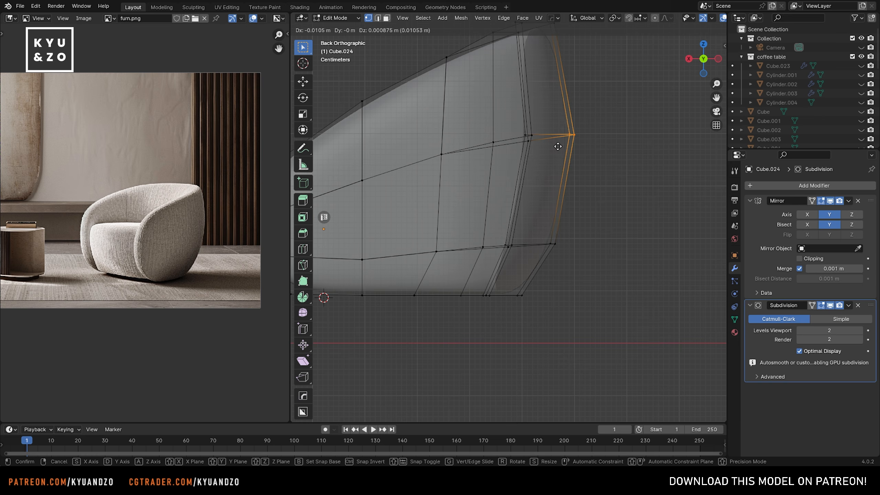
{"action": "left_click", "coordinate": [559, 147]}
{"action": "middle_click_drag", "start_coordinate": [476, 97], "coordinate": [492, 144], "text": "shift"}
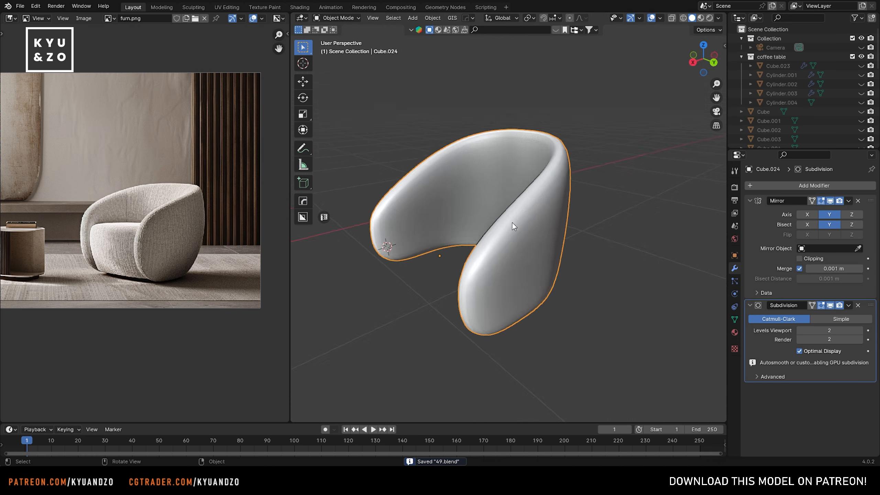
Step: Add a cube for the seat, scale it to fit between the arms, and move it about 0.197 m along X and 0.154 m along Y
{"action": "mouse_move", "coordinate": [512, 222]}
{"action": "middle_mouse_down"}
{"action": "mouse_move", "coordinate": [442, 204]}
{"action": "mouse_move", "coordinate": [500, 216]}
{"action": "middle_mouse_up"}
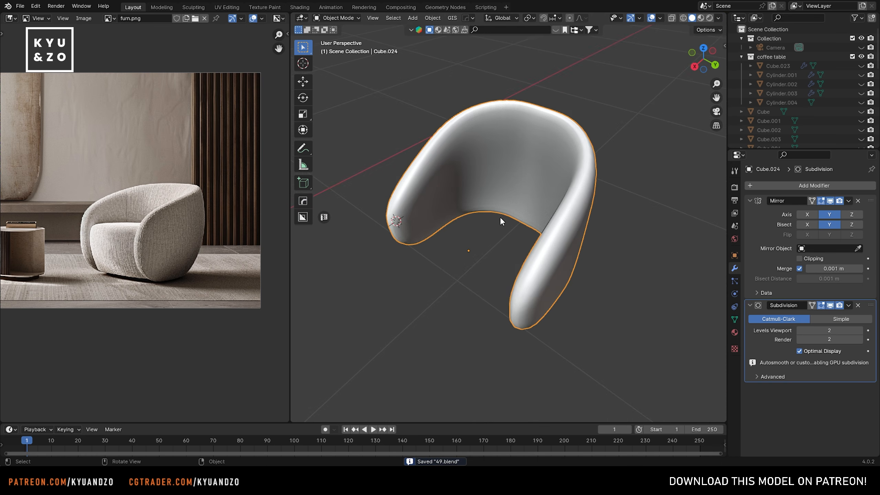
{"action": "scroll", "coordinate": [492, 194], "scroll_direction": "up", "scroll_amount": 5}
{"action": "key", "text": "shift+a"}
{"action": "mouse_move", "coordinate": [484, 172]}
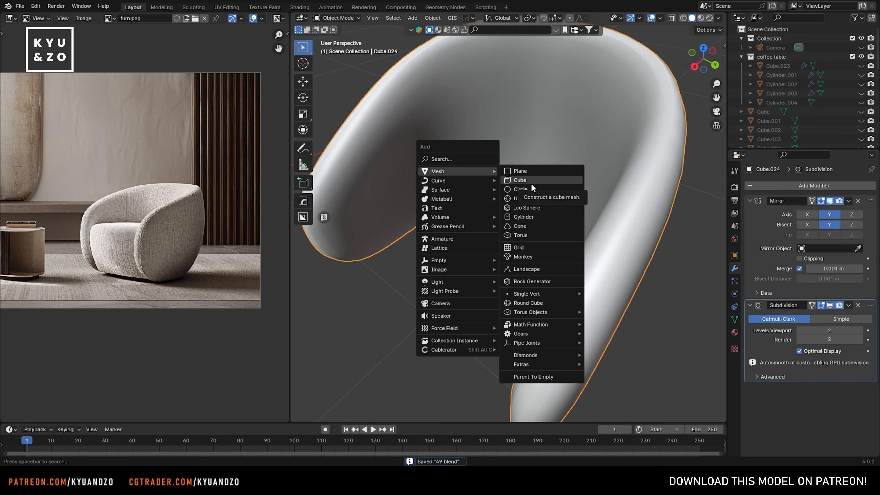
{"action": "left_click", "coordinate": [531, 183]}
{"action": "key", "text": "s"}
{"action": "left_click", "coordinate": [506, 285]}
{"action": "middle_click_drag", "start_coordinate": [505, 285], "coordinate": [522, 220]}
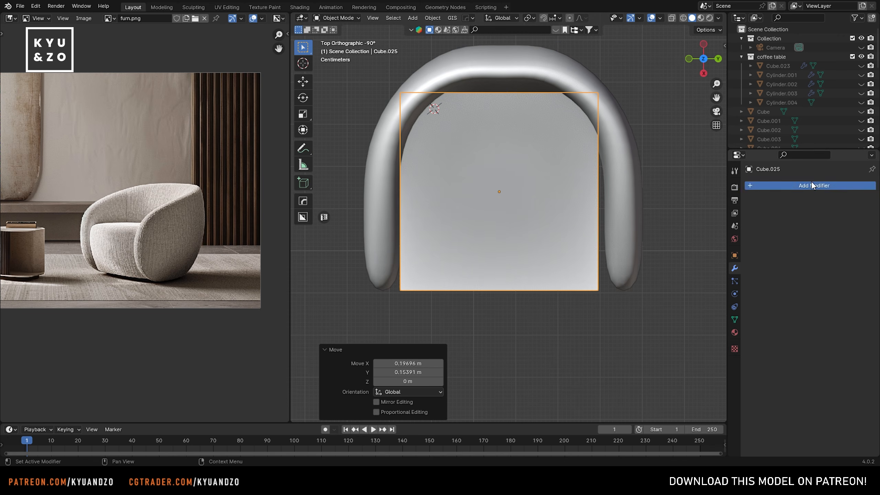
Step: Add a Subdivision Surface modifier to the seat cube
{"action": "left_click", "coordinate": [811, 186]}
{"action": "mouse_move", "coordinate": [795, 182]}
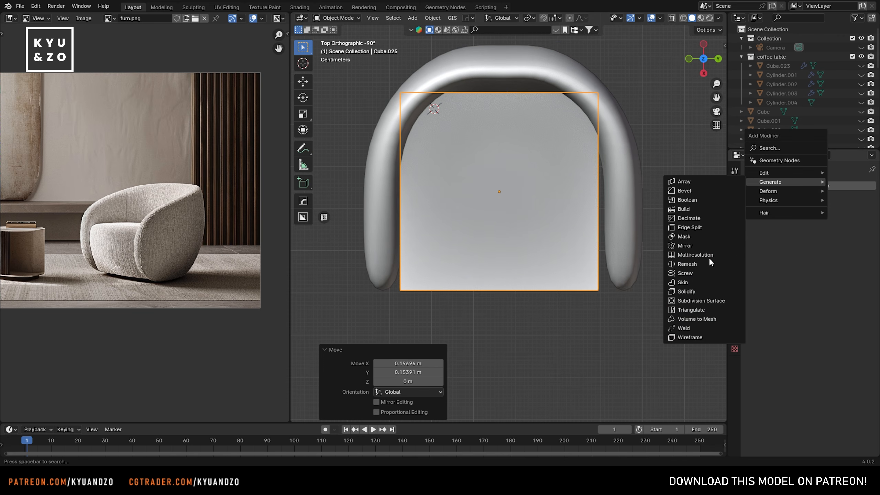
{"action": "left_click", "coordinate": [704, 297]}
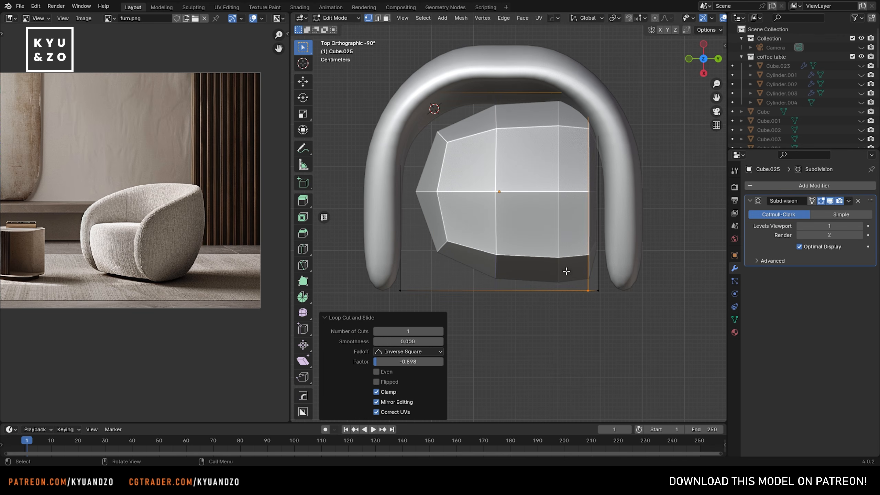
Step: Add a supporting loop cut to the seat cube close to its other side edge, with a slide factor of -0.863
{"action": "key", "text": "ctrl+r"}
{"action": "left_click", "coordinate": [480, 281]}
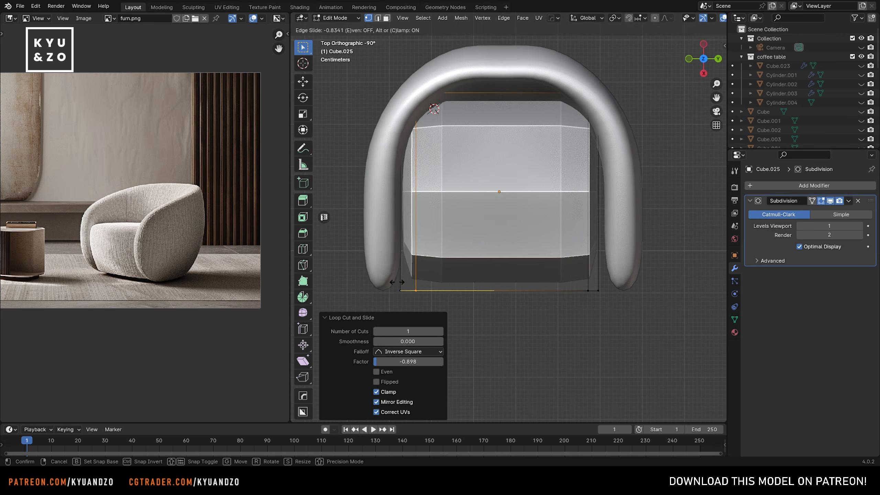
{"action": "right_click", "coordinate": [397, 282]}
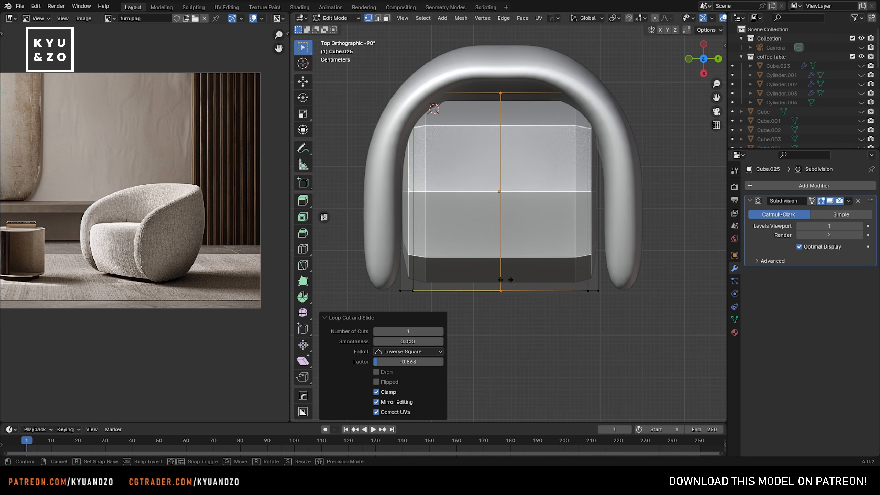
{"action": "middle_click_drag", "start_coordinate": [511, 314], "coordinate": [482, 225]}
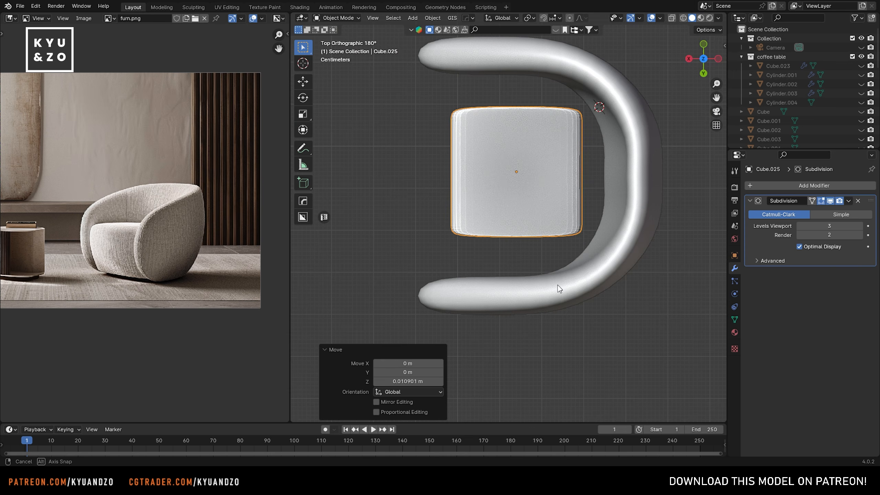
Step: In the top view, enlarge the seat cube to fit between the arms, moving it about 0.024 m along X and scaling it 1.076 along Y
{"action": "scroll", "coordinate": [557, 285], "scroll_direction": "down", "scroll_amount": 3}
{"action": "scroll", "coordinate": [554, 274], "scroll_direction": "up", "scroll_amount": 2}
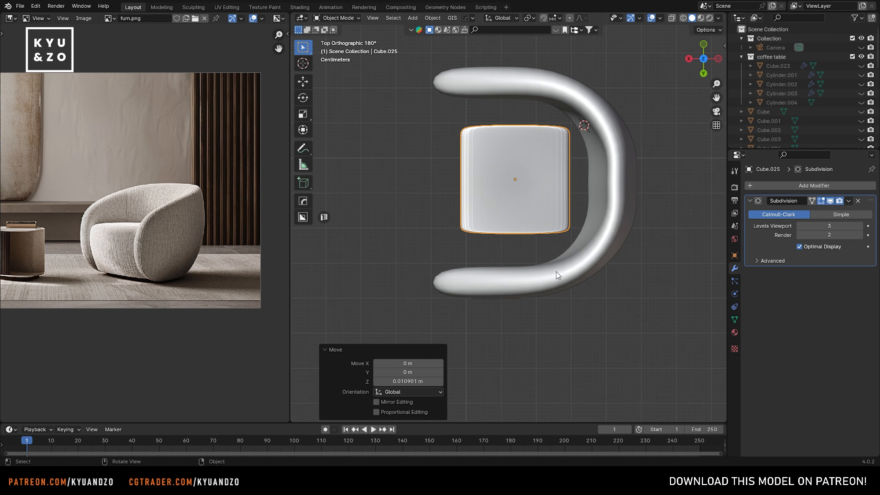
{"action": "key", "text": "s"}
{"action": "key", "text": "y"}
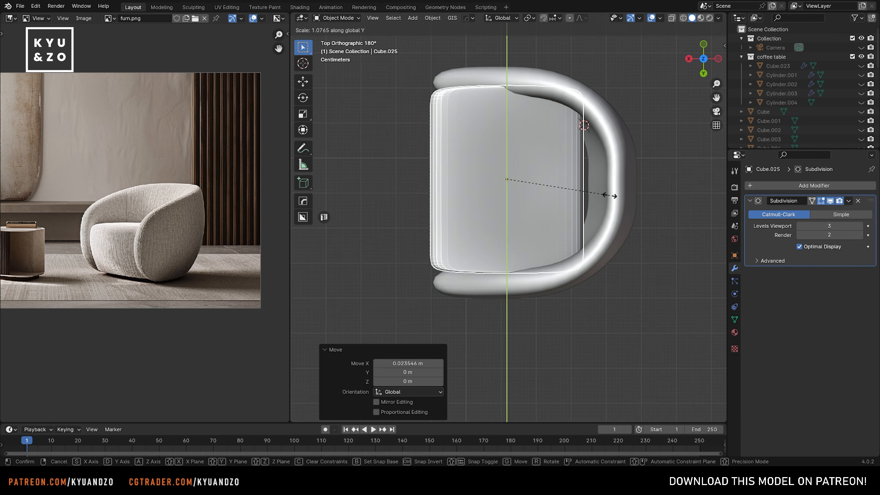
{"action": "left_click", "coordinate": [613, 195]}
{"action": "middle_click_drag", "start_coordinate": [613, 196], "coordinate": [603, 108]}
Step: Adjust the seat cube's height along Z and raise it about 0.02 m
{"action": "key", "text": "s"}
{"action": "key", "text": "z"}
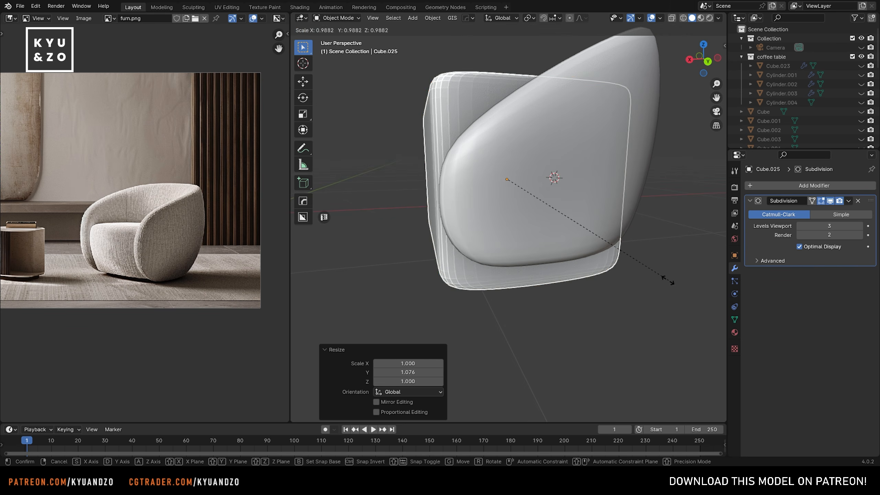
{"action": "left_click", "coordinate": [642, 264]}
{"action": "key", "text": "g"}
{"action": "key", "text": "z"}
{"action": "left_click", "coordinate": [598, 216]}
Step: In the back view, raise the seat cube about 0.018 m, and shift it about -0.018 m along X and 0.012 m along Z
{"action": "key", "text": "ctrl+KP_1"}
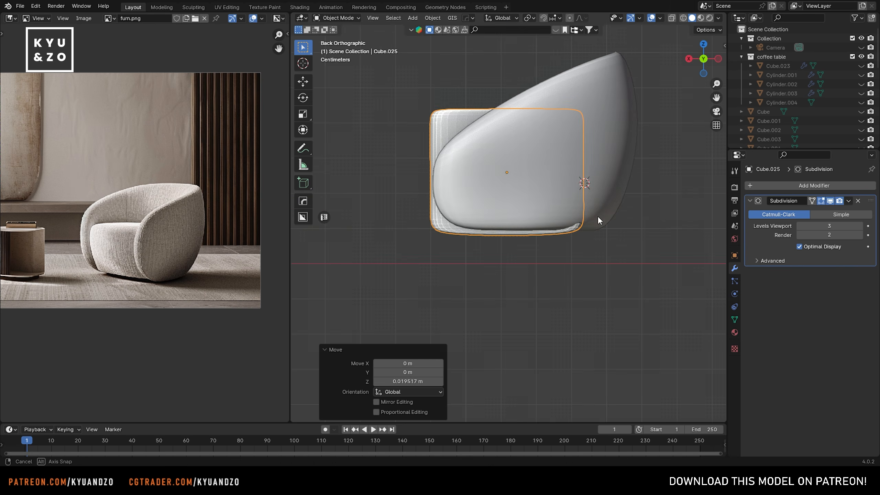
{"action": "key", "text": "g"}
{"action": "key", "text": "z"}
{"action": "key", "text": "c"}
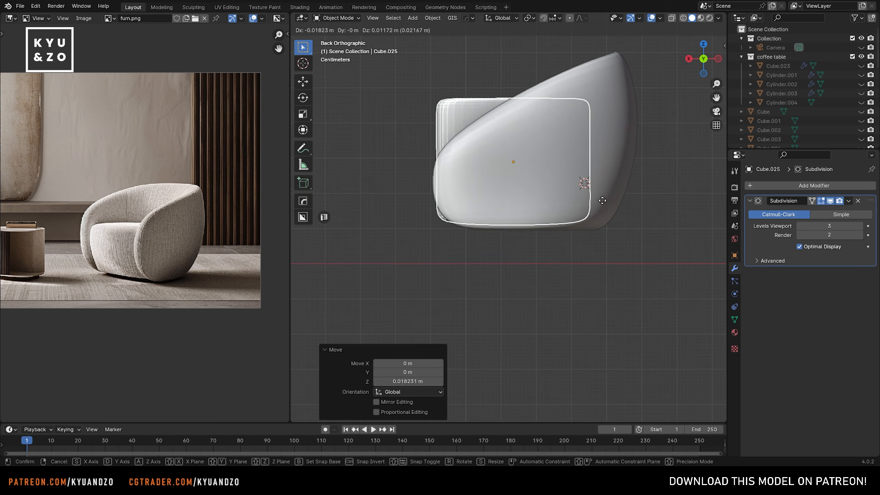
{"action": "left_click", "coordinate": [602, 200]}
Step: Scale the seat cube down slightly in height and nudge it about -0.004 m along X and -0.005 m along Z
{"action": "key", "text": "s"}
{"action": "key", "text": "a"}
{"action": "left_click", "coordinate": [637, 213]}
{"action": "key", "text": "g"}
{"action": "left_click", "coordinate": [638, 217]}
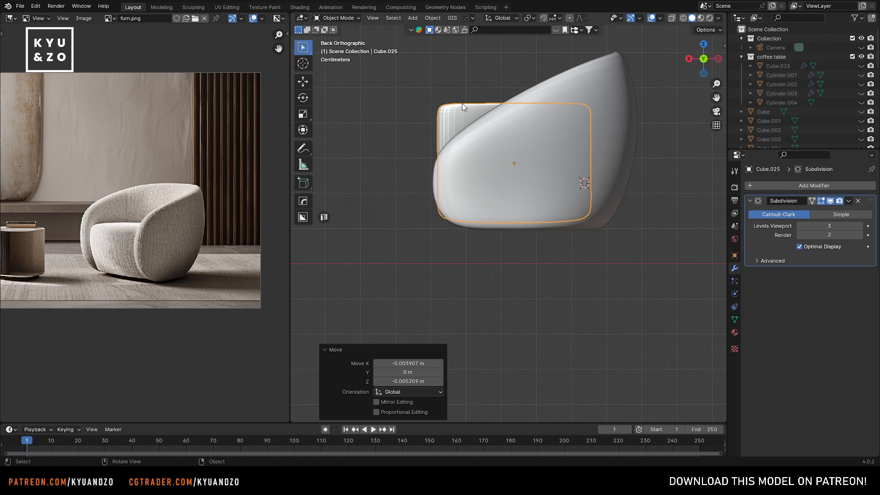
Step: In the armchair shell's mesh, raise the upper-edge vertex nearest the seat's front top about 0.056 m to make the arm fuller
{"action": "left_click", "coordinate": [450, 149]}
{"action": "scroll", "coordinate": [447, 146], "scroll_direction": "up", "scroll_amount": 4}
{"action": "middle_click_drag", "start_coordinate": [427, 136], "coordinate": [429, 195], "text": "shift"}
{"action": "scroll", "coordinate": [429, 191], "scroll_direction": "down", "scroll_amount": 4}
{"action": "key", "text": "Tab"}
{"action": "scroll", "coordinate": [429, 186], "scroll_direction": "up", "scroll_amount": 2}
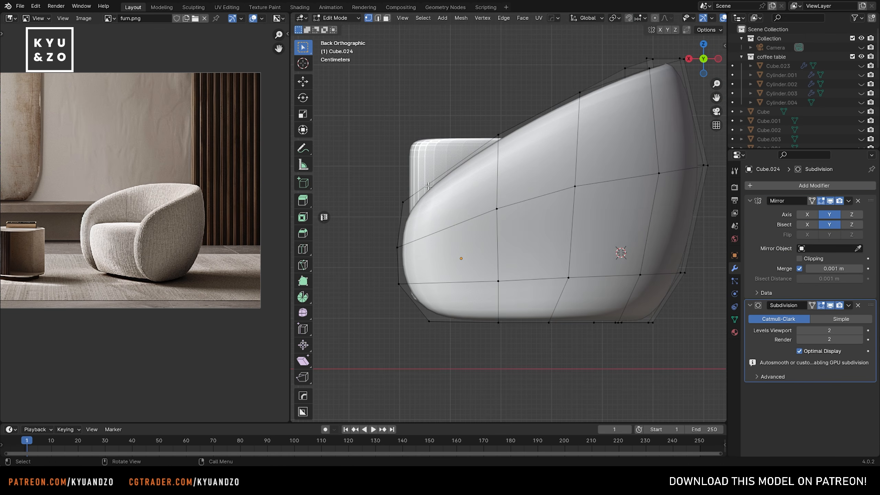
{"action": "key", "text": "alt+z"}
{"action": "left_click", "coordinate": [498, 135]}
{"action": "key", "text": "g"}
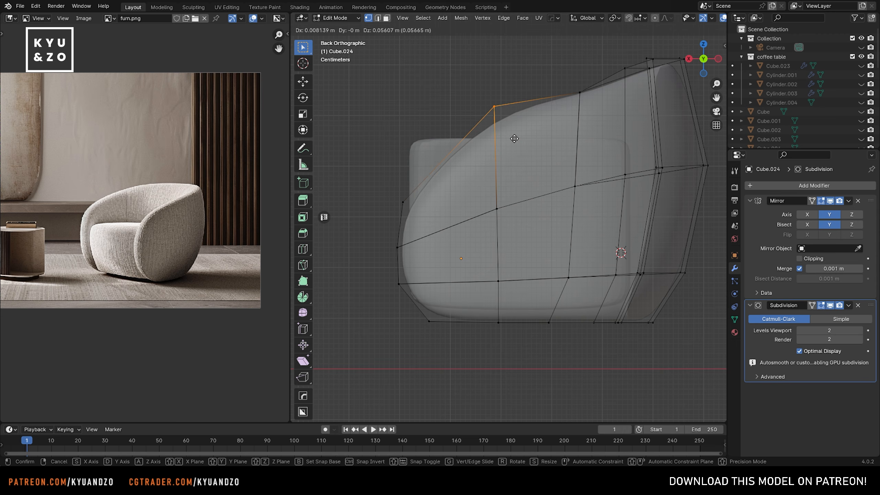
{"action": "left_click", "coordinate": [514, 138]}
Step: Raise the shell's next upper-edge vertex toward the back about 0.022 m and its front upper vertex about 0.1 m
{"action": "left_click", "coordinate": [579, 91]}
{"action": "key", "text": "g"}
{"action": "left_click", "coordinate": [594, 107]}
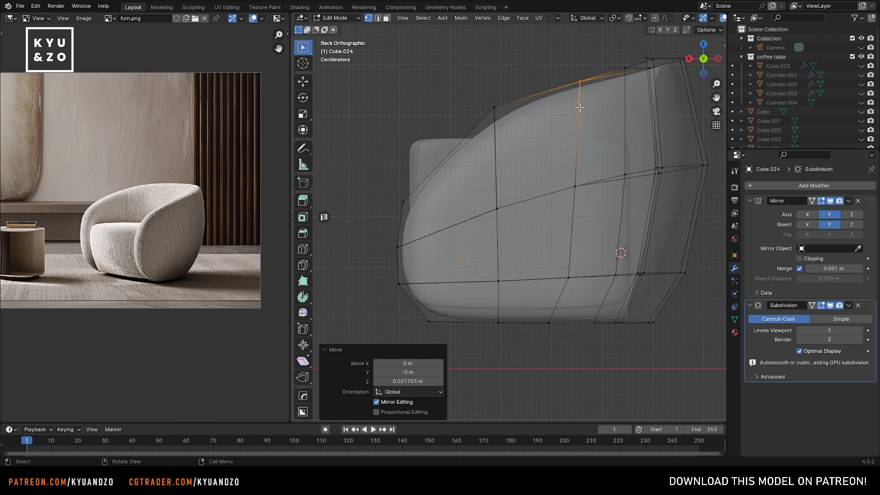
{"action": "left_click", "coordinate": [409, 208]}
{"action": "key", "text": "g"}
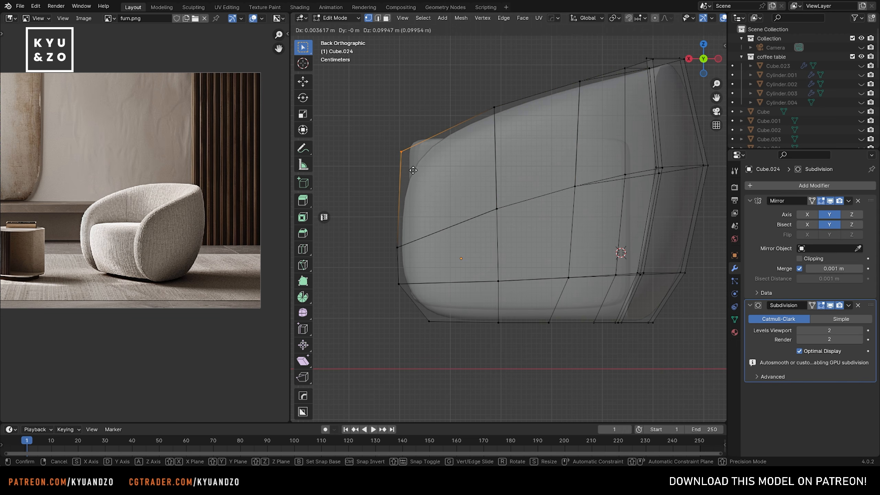
{"action": "left_click", "coordinate": [412, 170]}
{"action": "middle_click_drag", "start_coordinate": [476, 164], "coordinate": [464, 187], "text": "shift"}
{"action": "key", "text": "Tab"}
Step: Scale the seat cube to 0.717 along Z and lower it about 0.046 m
{"action": "middle_click_drag", "start_coordinate": [416, 166], "coordinate": [434, 175]}
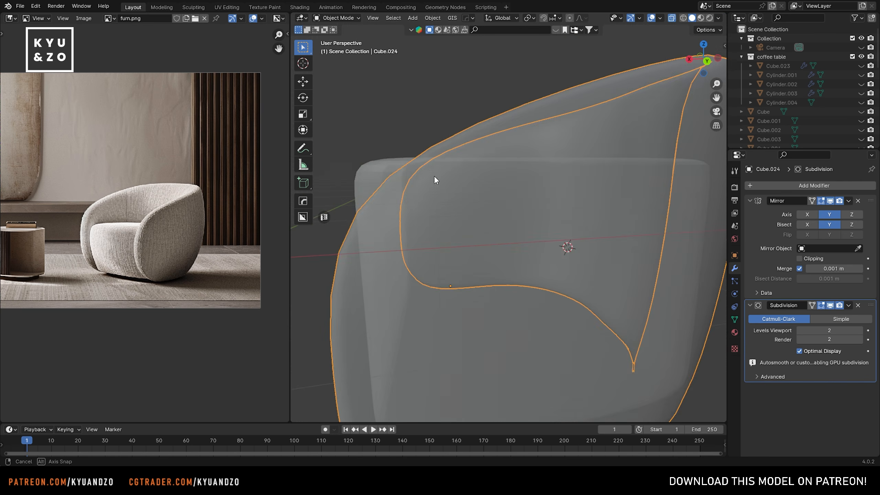
{"action": "left_click", "coordinate": [690, 205]}
{"action": "key", "text": "s"}
{"action": "key", "text": "z"}
{"action": "left_click", "coordinate": [649, 236]}
{"action": "scroll", "coordinate": [565, 215], "scroll_direction": "down", "scroll_amount": 1}
{"action": "scroll", "coordinate": [565, 215], "scroll_direction": "down", "scroll_amount": 1}
{"action": "key", "text": "g"}
{"action": "key", "text": "z"}
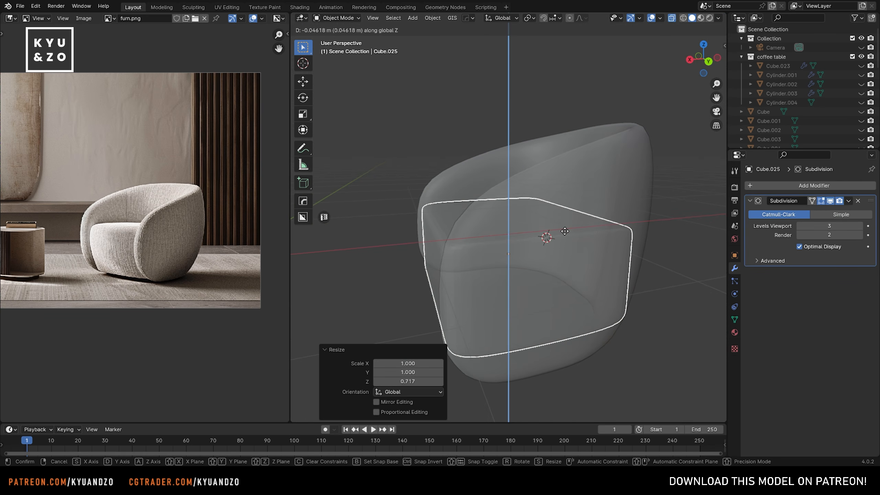
{"action": "left_click", "coordinate": [564, 230]}
Step: In the top view, scale up the seat's middle edge loop so its front and back bow outward
{"action": "middle_click_drag", "start_coordinate": [563, 227], "coordinate": [458, 225]}
{"action": "key", "text": "Tab"}
{"action": "key", "text": "alt+z"}
{"action": "scroll", "coordinate": [458, 224], "scroll_direction": "up", "scroll_amount": 2}
{"action": "key", "text": "alt+z"}
{"action": "left_click_drag", "start_coordinate": [381, 187], "coordinate": [615, 210]}
{"action": "key", "text": "s"}
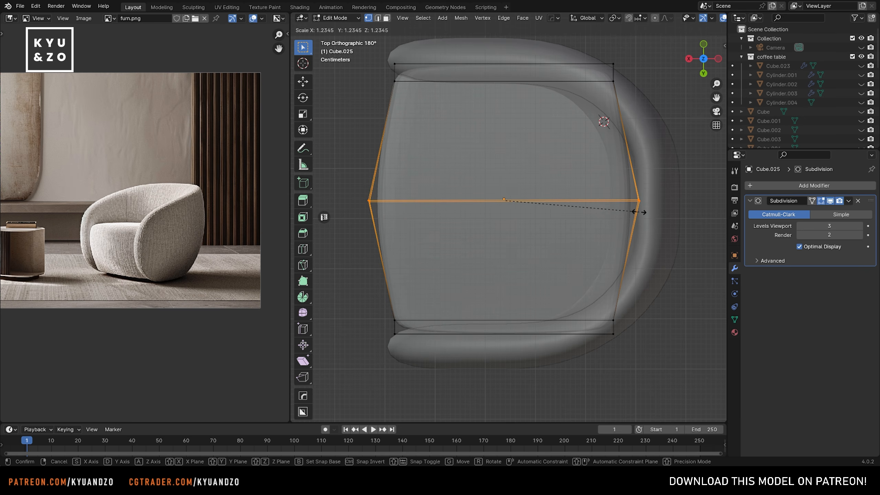
{"action": "key", "text": "b"}
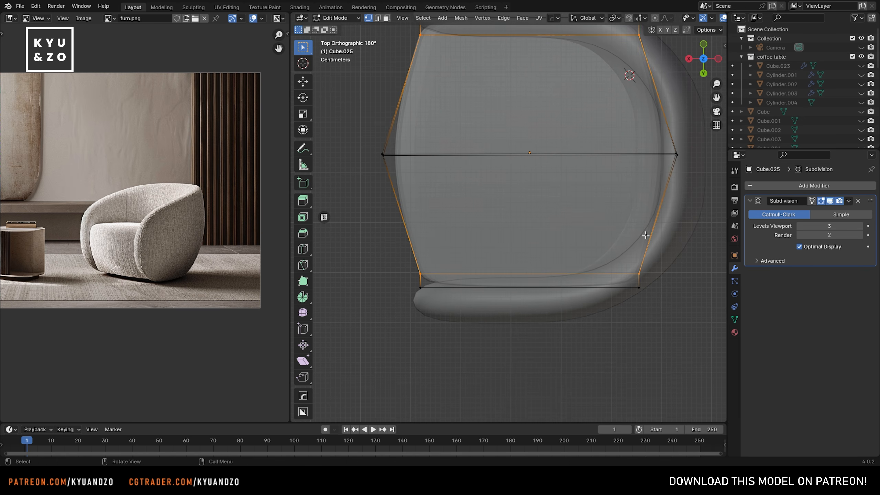
Step: In the right view, lower the seat's raised middle top vertices about 0.038 m along Z
{"action": "key", "text": "KP_3"}
{"action": "key", "text": "g"}
{"action": "key", "text": "z"}
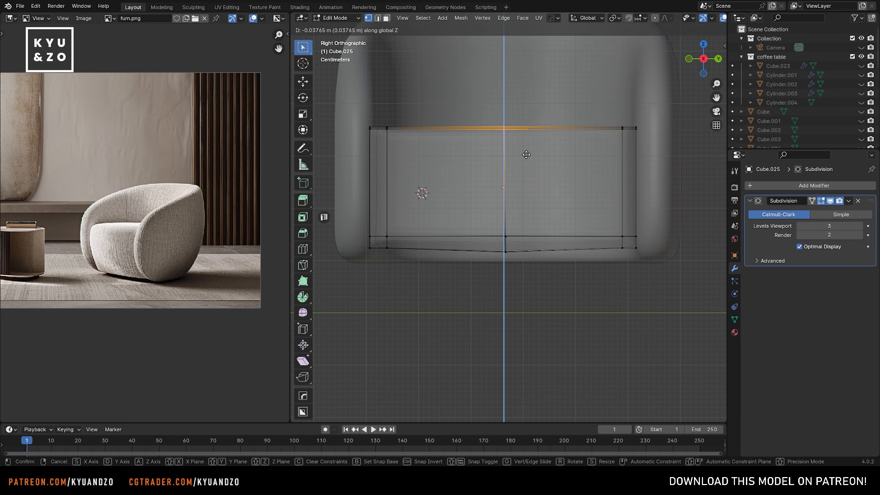
{"action": "left_click", "coordinate": [527, 154]}
Step: Apply Shade Auto Smooth to the seat
{"action": "middle_click_drag", "start_coordinate": [527, 154], "coordinate": [459, 182]}
{"action": "key", "text": "Tab"}
{"action": "right_click", "coordinate": [441, 217]}
{"action": "left_click", "coordinate": [449, 214]}
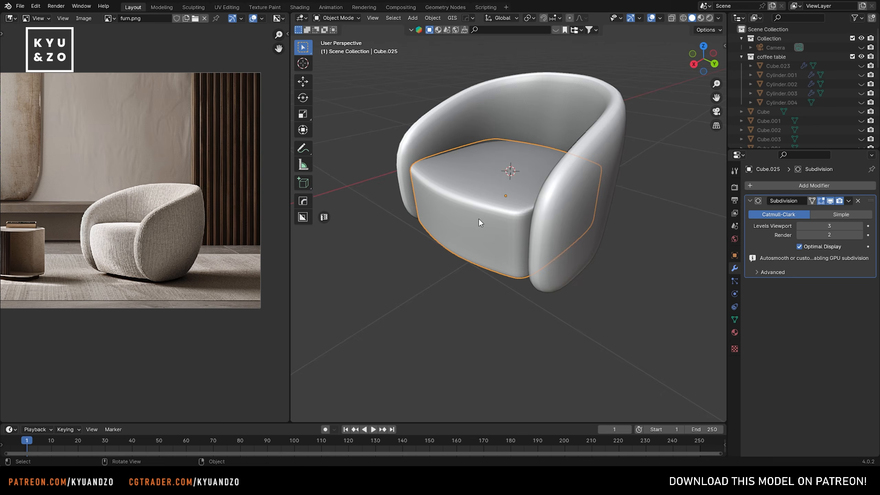
Step: In the top view, scale the seat's two side support loops about 1.1 along X to round its front corners
{"action": "key", "text": "Tab"}
{"action": "key", "text": "KP_7"}
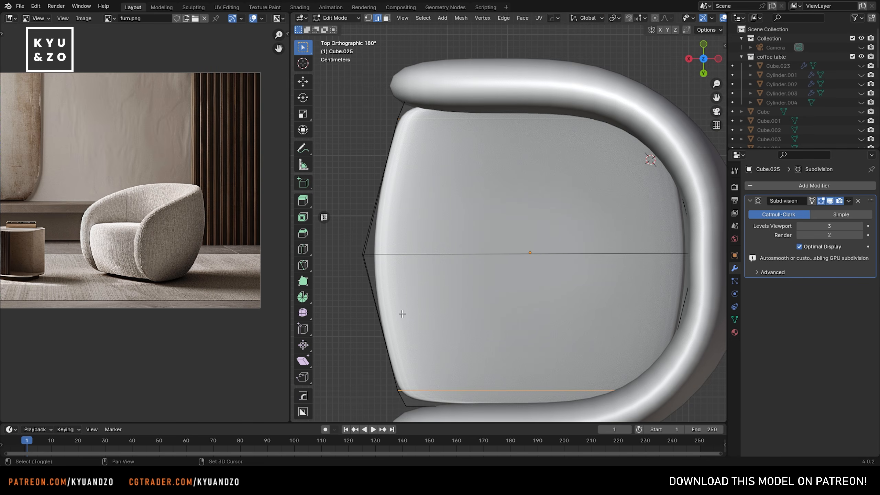
{"action": "middle_click_drag", "start_coordinate": [402, 314], "coordinate": [434, 166], "text": "shift"}
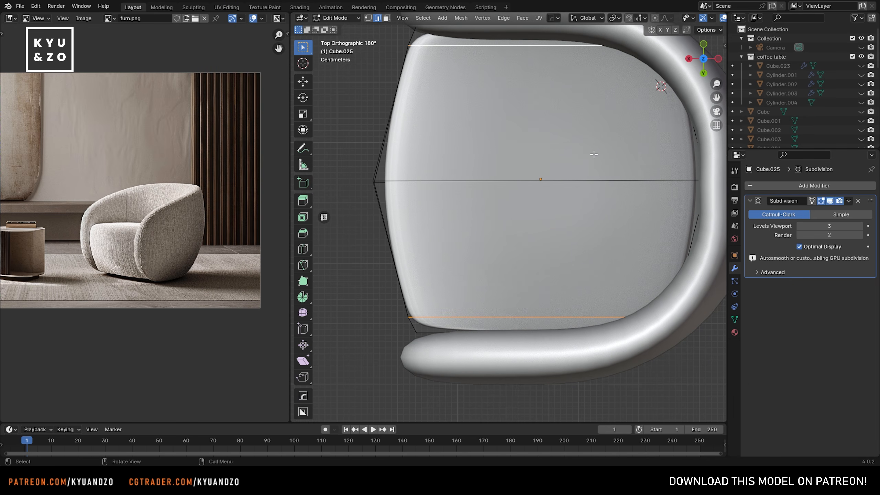
{"action": "key", "text": "s"}
{"action": "key", "text": "x"}
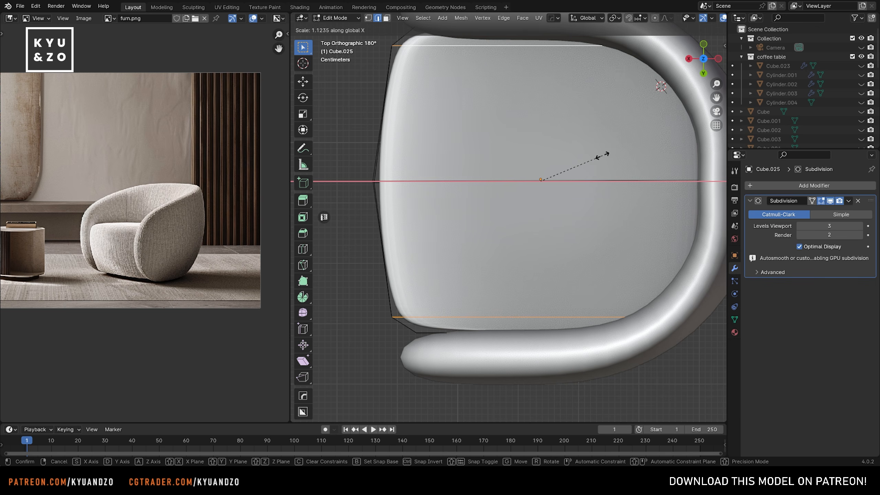
{"action": "left_click", "coordinate": [593, 156]}
{"action": "scroll", "coordinate": [592, 157], "scroll_direction": "down", "scroll_amount": 3}
{"action": "key", "text": "Tab"}
Step: Select the seat's top faces and raise them about 0.02 m along Z
{"action": "middle_click_drag", "start_coordinate": [512, 200], "coordinate": [576, 180]}
{"action": "scroll", "coordinate": [573, 187], "scroll_direction": "up", "scroll_amount": 2}
{"action": "key", "text": "Tab"}
{"action": "key", "text": "3"}
{"action": "left_click", "coordinate": [572, 187]}
{"action": "left_click", "coordinate": [447, 172], "text": "shift"}
{"action": "middle_click_drag", "start_coordinate": [447, 172], "coordinate": [428, 198]}
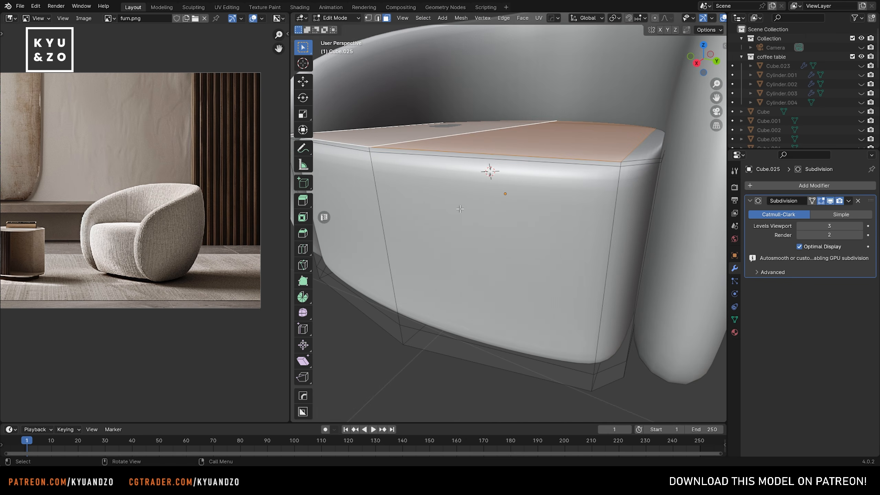
{"action": "key", "text": "g"}
{"action": "key", "text": "z"}
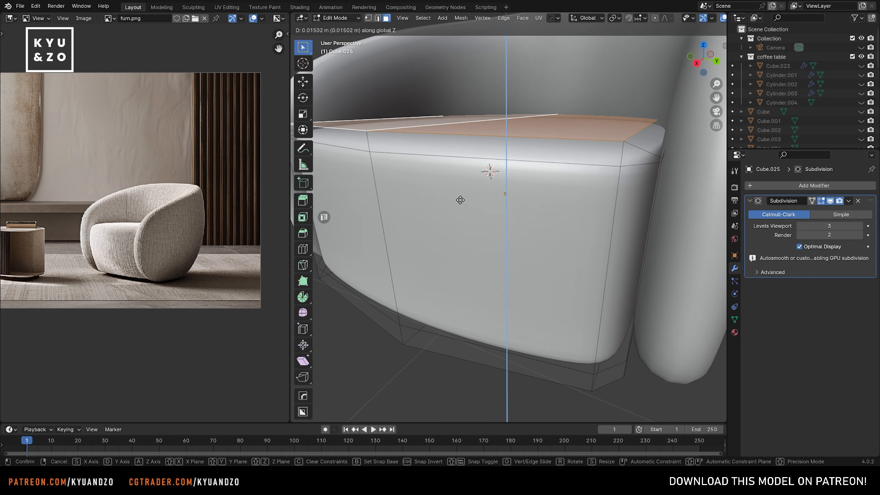
{"action": "left_click", "coordinate": [462, 194]}
Step: Scale the seat's top faces to 0.823 and lower them about 0.005 m to soften the upper edge
{"action": "key", "text": "s"}
{"action": "left_click", "coordinate": [599, 190]}
{"action": "key", "text": "g"}
{"action": "key", "text": "z"}
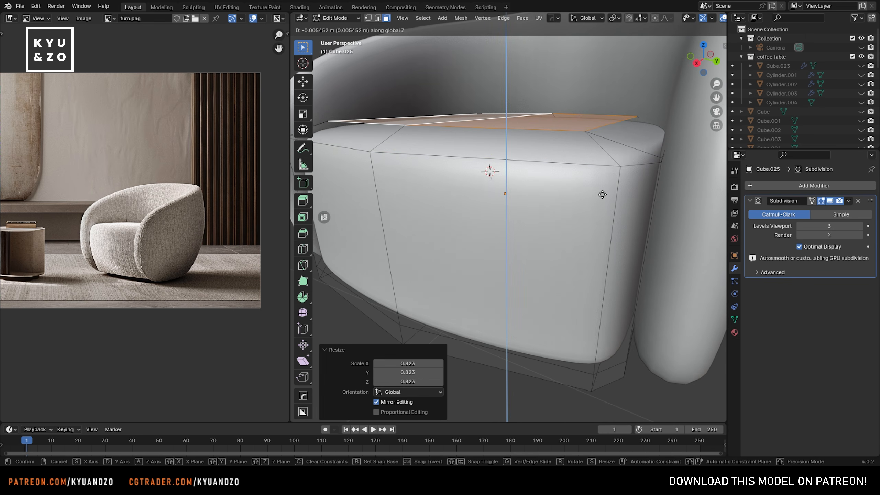
{"action": "left_click", "coordinate": [603, 194]}
Step: Move the seat's front upper edges about 0.028 m forward along X to bulge the cushion front
{"action": "scroll", "coordinate": [460, 229], "scroll_direction": "down", "scroll_amount": 10}
{"action": "middle_click_drag", "start_coordinate": [461, 229], "coordinate": [433, 209]}
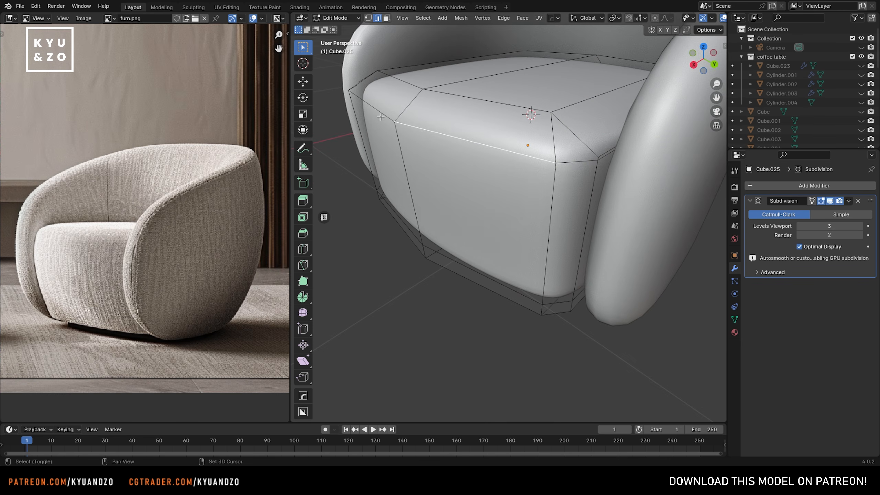
{"action": "middle_click_drag", "start_coordinate": [380, 117], "coordinate": [451, 132]}
{"action": "key", "text": "g"}
{"action": "key", "text": "y"}
{"action": "key", "text": "x"}
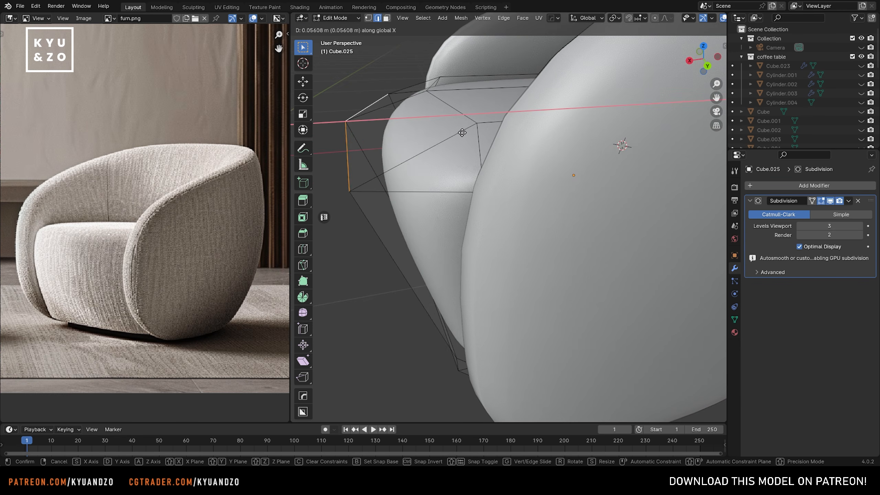
{"action": "left_click", "coordinate": [488, 130]}
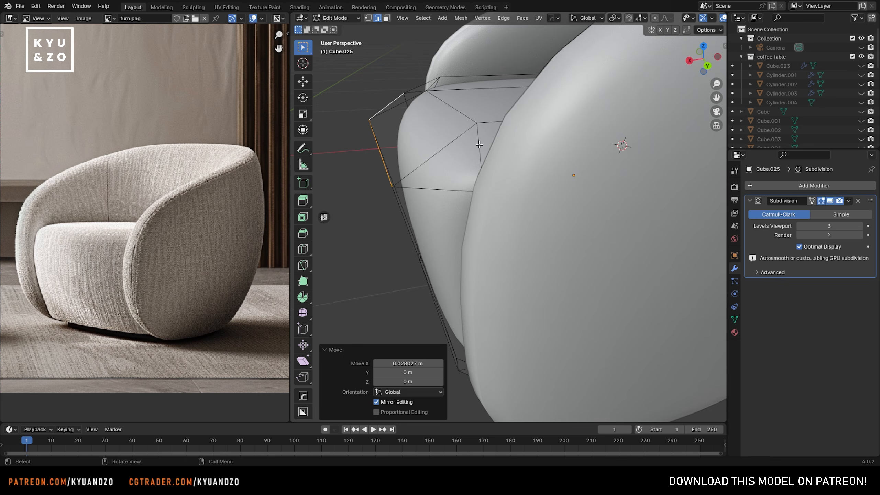
Step: In the back view, slide the whole seat along X further into the shell, with a final nudge of about -0.002 m
{"action": "key", "text": "ctrl+KP_1"}
{"action": "key", "text": "Tab"}
{"action": "key", "text": "g"}
{"action": "key", "text": "x"}
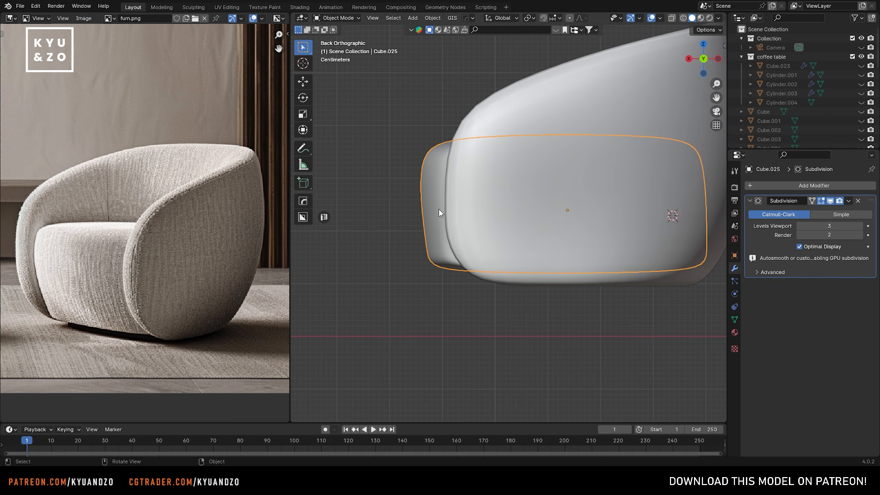
{"action": "left_click", "coordinate": [483, 197]}
{"action": "key", "text": "g"}
{"action": "key", "text": "y"}
{"action": "left_click", "coordinate": [489, 177]}
Step: Compare the seat's front with the reference image and move the seat about 0.02 m along X
{"action": "middle_click_drag", "start_coordinate": [489, 177], "coordinate": [534, 189]}
{"action": "scroll", "coordinate": [534, 189], "scroll_direction": "down", "scroll_amount": 2}
{"action": "scroll", "coordinate": [49, 234], "scroll_direction": "up", "scroll_amount": 2}
{"action": "middle_click_drag", "start_coordinate": [50, 234], "coordinate": [92, 211]}
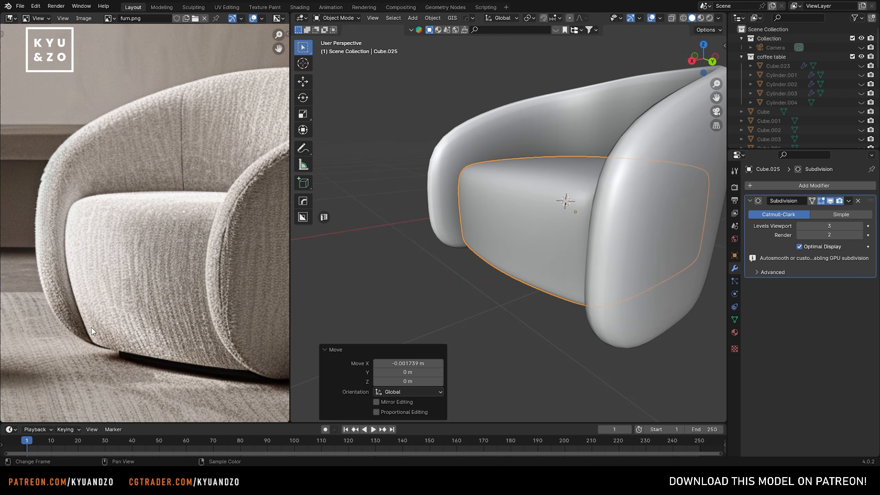
{"action": "key", "text": "g"}
{"action": "key", "text": "x"}
{"action": "left_click", "coordinate": [503, 182]}
{"action": "middle_click_drag", "start_coordinate": [497, 191], "coordinate": [477, 176], "text": "shift"}
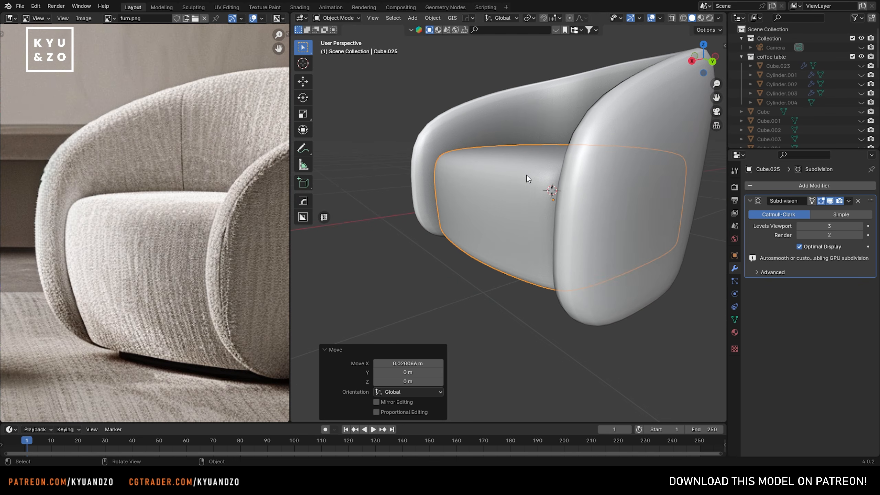
Step: In the back view, move the seat's lower rear vertices about 0.074 m along X and the row above the bottom about -0.022 m
{"action": "middle_click_drag", "start_coordinate": [527, 252], "coordinate": [520, 244]}
{"action": "middle_click_drag", "start_coordinate": [576, 188], "coordinate": [555, 189], "text": "shift"}
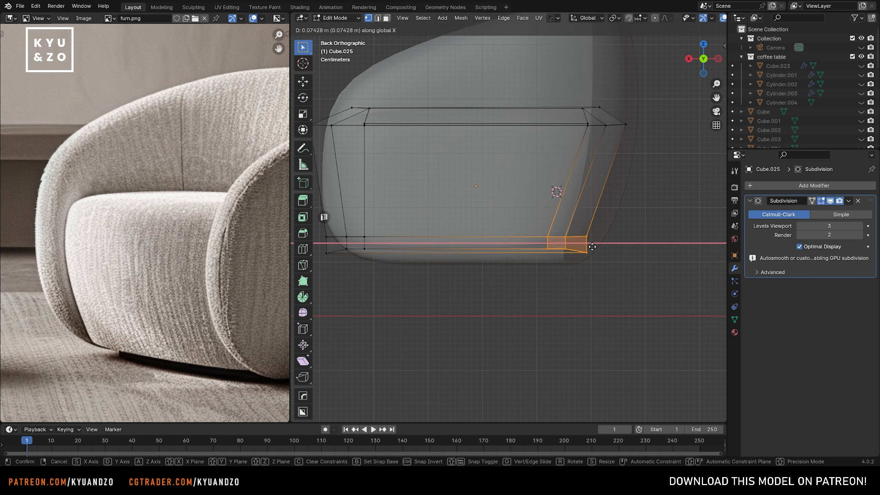
{"action": "left_click", "coordinate": [591, 247]}
{"action": "left_click_drag", "start_coordinate": [616, 241], "coordinate": [615, 241]}
{"action": "key", "text": "g"}
{"action": "key", "text": "x"}
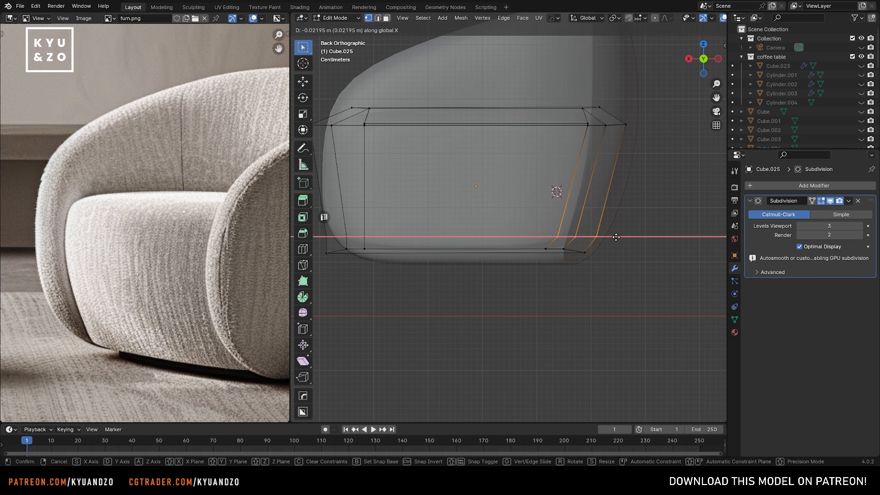
{"action": "left_click", "coordinate": [612, 237]}
{"action": "middle_click_drag", "start_coordinate": [600, 171], "coordinate": [584, 189], "text": "shift"}
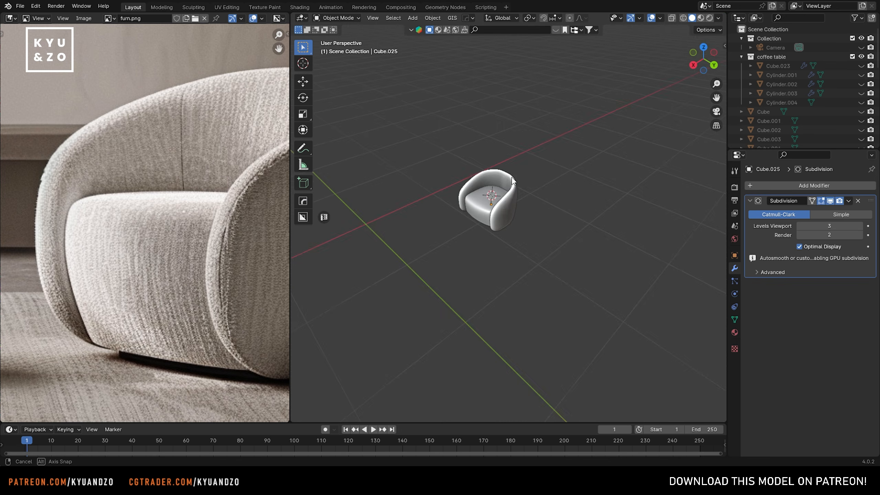
Step: Widen the armchair shell's middle edge loop by scaling it 1.125 along Y
{"action": "middle_click_drag", "start_coordinate": [502, 174], "coordinate": [509, 276]}
{"action": "scroll", "coordinate": [490, 121], "scroll_direction": "up", "scroll_amount": 10}
{"action": "left_click", "coordinate": [489, 126]}
{"action": "key", "text": "Tab"}
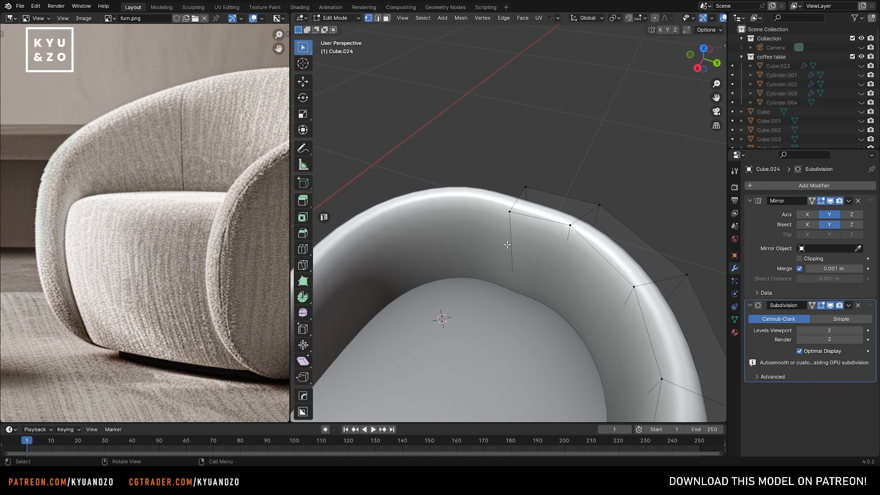
{"action": "middle_click_drag", "start_coordinate": [507, 245], "coordinate": [440, 289]}
{"action": "middle_click_drag", "start_coordinate": [566, 224], "coordinate": [500, 213]}
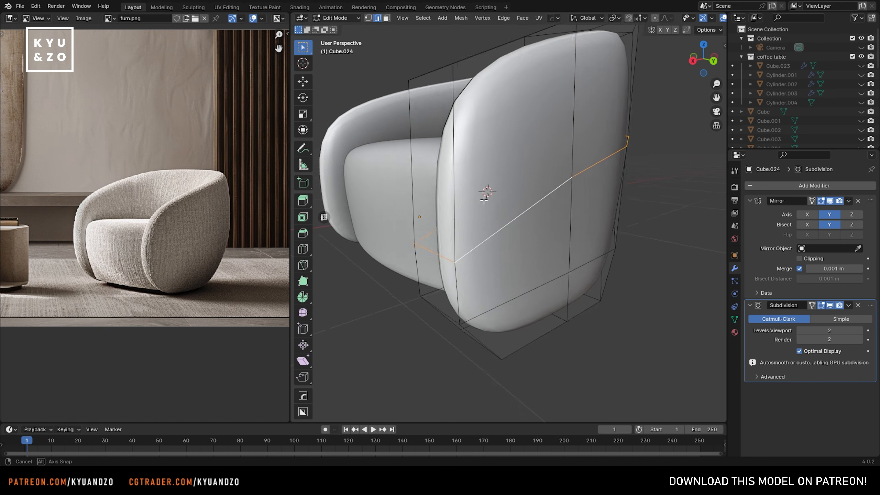
{"action": "key", "text": "s"}
{"action": "key", "text": "y"}
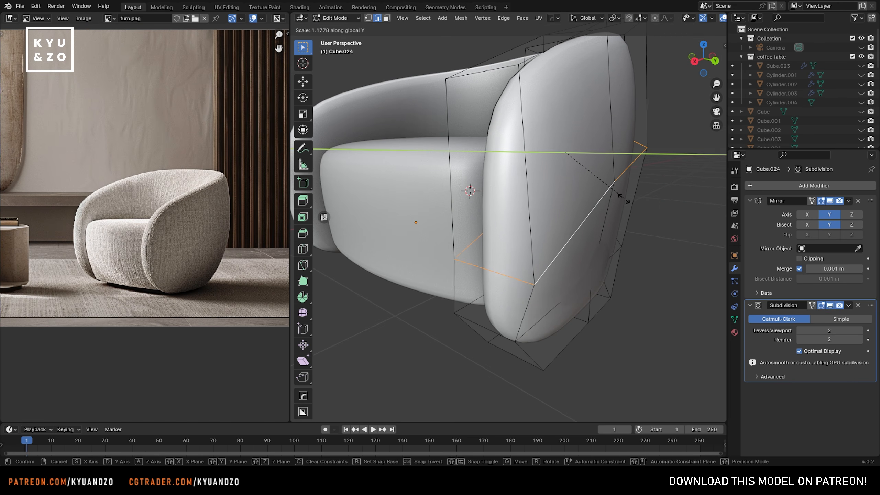
{"action": "key", "text": "s"}
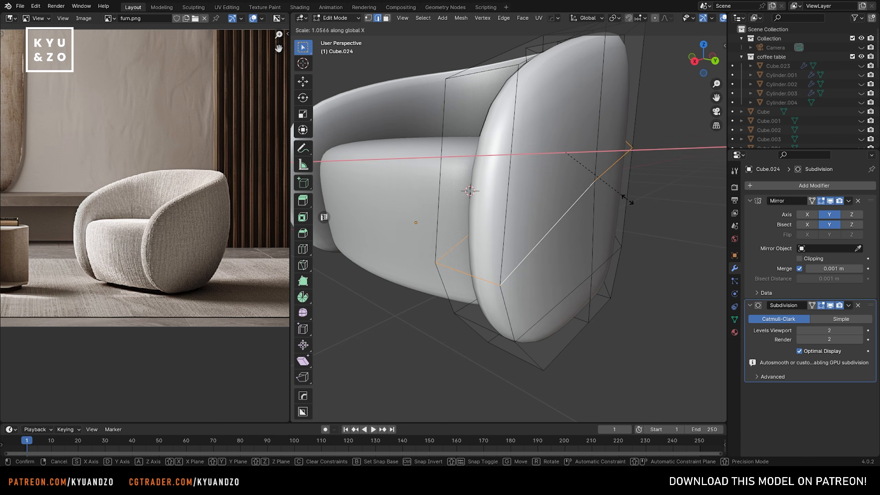
{"action": "key", "text": "d"}
{"action": "left_click", "coordinate": [632, 202]}
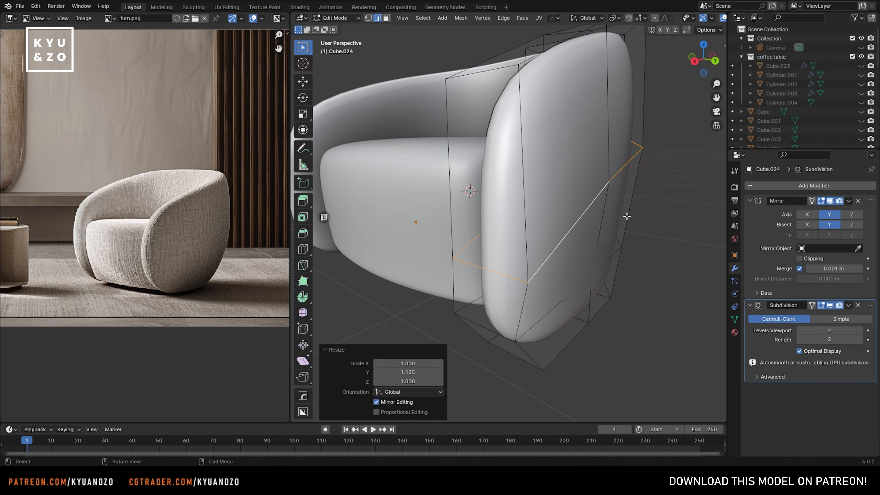
Step: Scale the shell's lower edge loop along Y
{"action": "scroll", "coordinate": [619, 229], "scroll_direction": "down", "scroll_amount": 3}
{"action": "key", "text": "s"}
{"action": "key", "text": "x"}
{"action": "key", "text": "y"}
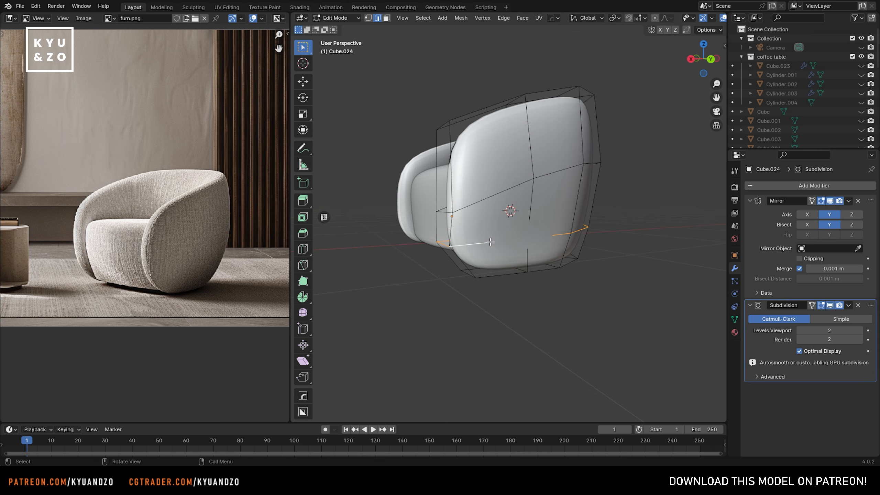
Step: Scale the middle edge on the outer side of the shell's arm along Y
{"action": "middle_click_drag", "start_coordinate": [490, 241], "coordinate": [513, 215]}
{"action": "left_click", "coordinate": [531, 195]}
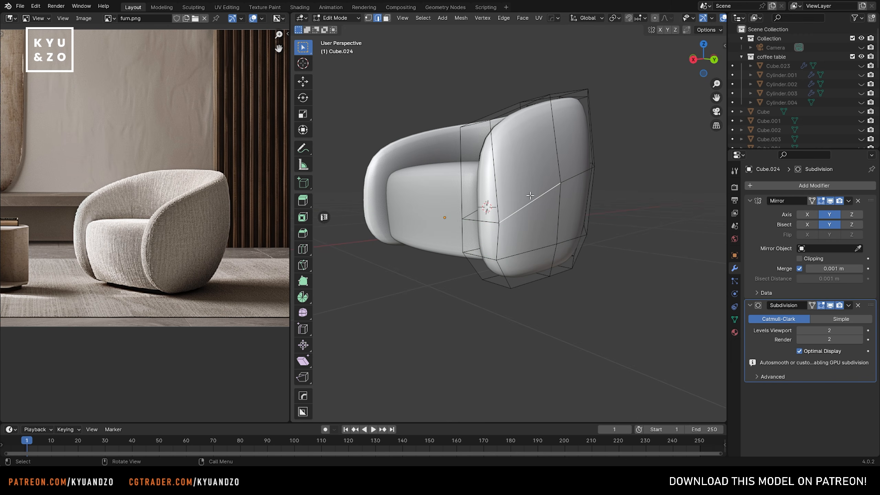
{"action": "key", "text": "s"}
{"action": "key", "text": "y"}
{"action": "left_click", "coordinate": [588, 203]}
{"action": "key", "text": "Tab"}
{"action": "middle_click_drag", "start_coordinate": [569, 215], "coordinate": [397, 290]}
Step: Move the vertex at the lower front of the shell's arm about 0.003 m along Y
{"action": "key", "text": "Tab"}
{"action": "left_click", "coordinate": [409, 273], "text": "alt"}
{"action": "key", "text": "1"}
{"action": "middle_click_drag", "start_coordinate": [406, 257], "coordinate": [399, 255]}
{"action": "left_click", "coordinate": [398, 256]}
{"action": "key", "text": "g"}
{"action": "key", "text": "y"}
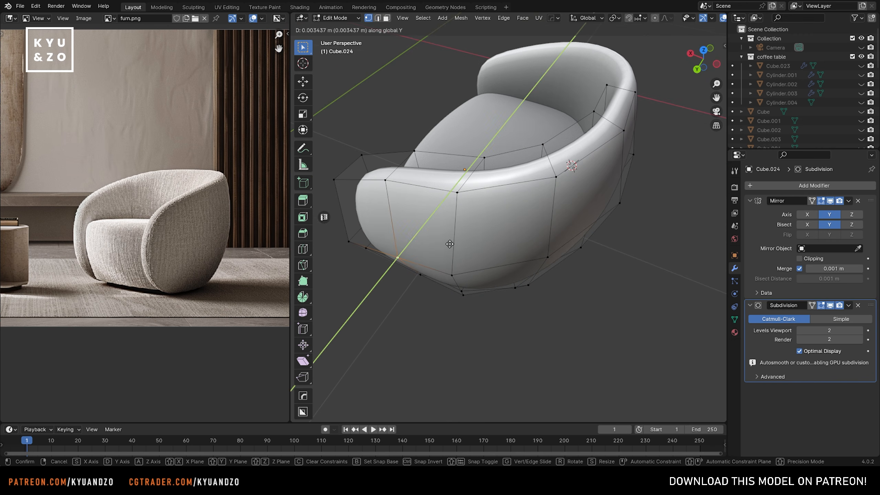
{"action": "left_click", "coordinate": [446, 244]}
Step: Slide the arm's lower front vertex along its edge to smooth the front outline
{"action": "key", "text": "Tab"}
{"action": "middle_click_drag", "start_coordinate": [447, 244], "coordinate": [534, 204]}
{"action": "key", "text": "Tab"}
{"action": "key", "text": "g"}
{"action": "key", "text": "g"}
{"action": "left_click", "coordinate": [520, 170]}
{"action": "key", "text": "Tab"}
{"action": "key", "text": "s"}
{"action": "key", "text": "d"}
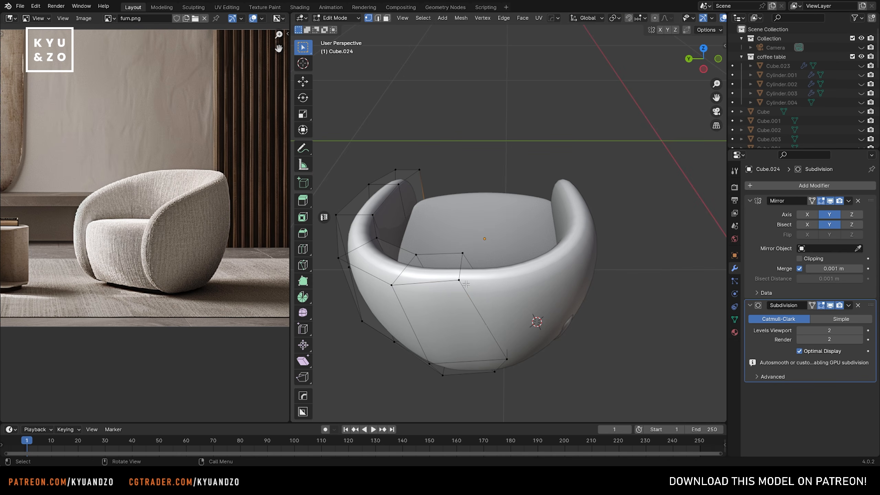
Step: In the top view, select the shell's central back vertices through the mesh and align them by scaling to 0 along Y
{"action": "middle_click_drag", "start_coordinate": [466, 300], "coordinate": [470, 289], "text": "alt"}
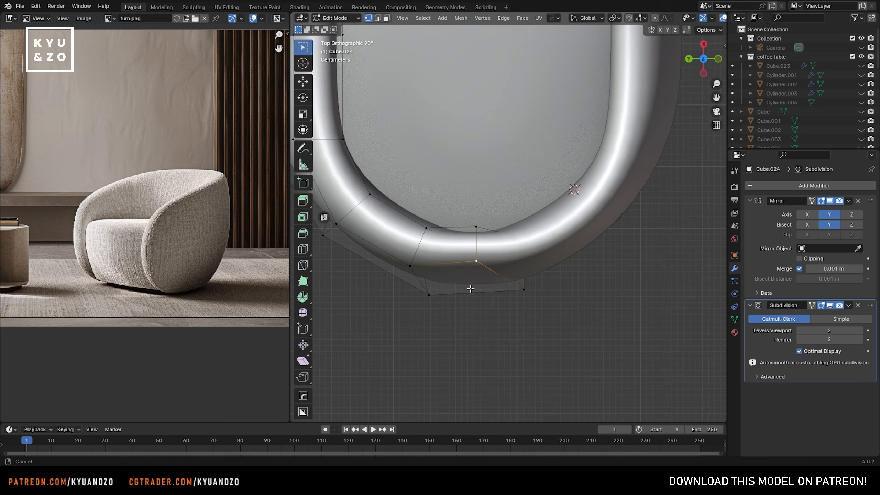
{"action": "scroll", "coordinate": [472, 287], "scroll_direction": "up", "scroll_amount": 1}
{"action": "key", "text": "alt+z"}
{"action": "left_click_drag", "start_coordinate": [458, 163], "coordinate": [596, 379]}
{"action": "key", "text": "s"}
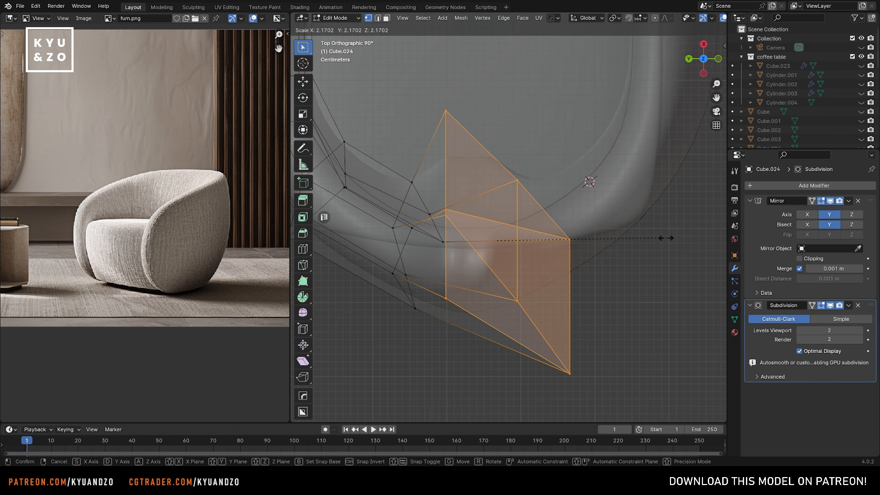
{"action": "key", "text": "y"}
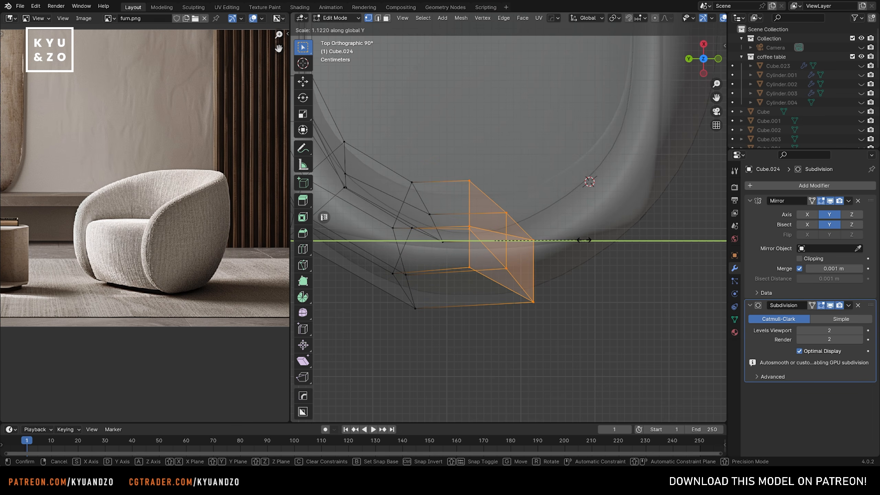
{"action": "type", "text": "0"}
{"action": "key", "text": "Return"}
{"action": "middle_click_drag", "start_coordinate": [558, 265], "coordinate": [588, 222]}
{"action": "key", "text": "alt+z"}
{"action": "scroll", "coordinate": [519, 250], "scroll_direction": "down", "scroll_amount": 4}
{"action": "key", "text": "Tab"}
Step: In the top view, move the seat's rear corner vertices inward within the shell, one corner by about 0.026 m in X and -0.003 m in Y
{"action": "left_click", "coordinate": [570, 325]}
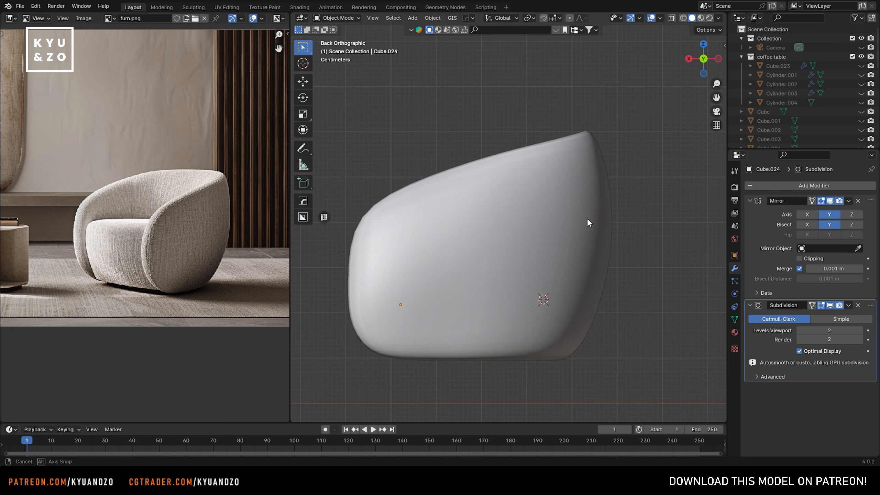
{"action": "left_click", "coordinate": [454, 322]}
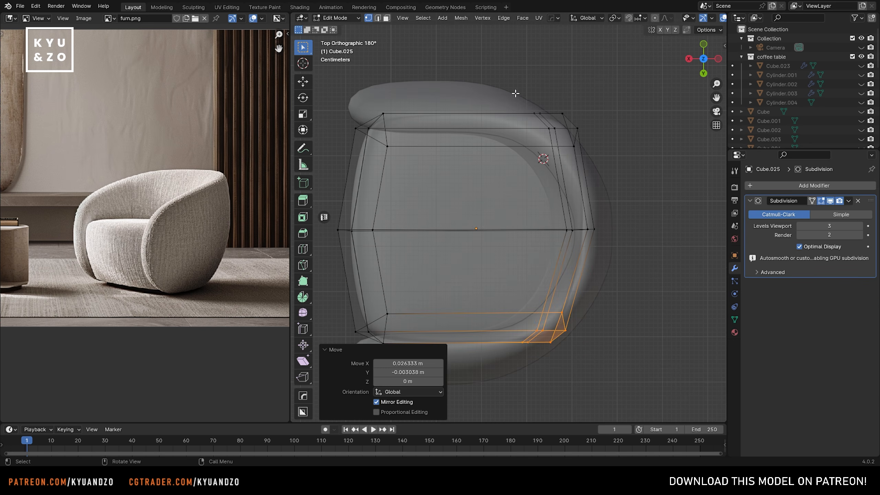
{"action": "left_click_drag", "start_coordinate": [515, 93], "coordinate": [599, 161]}
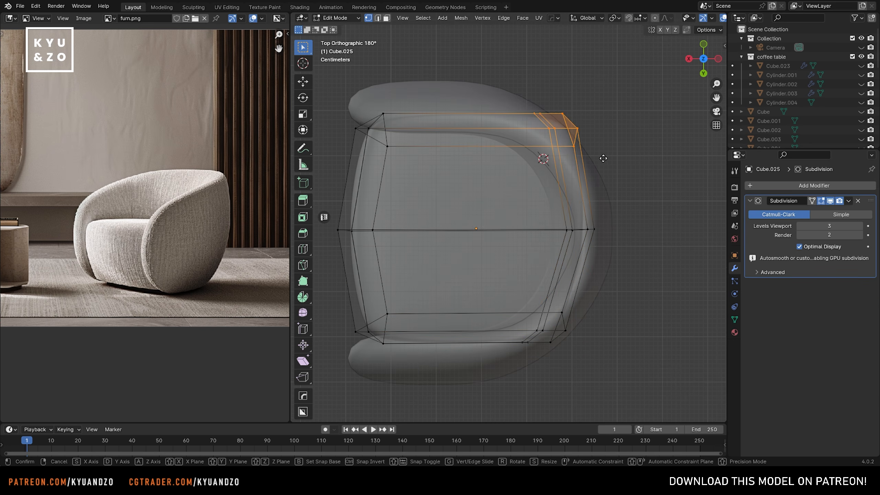
{"action": "key", "text": "g"}
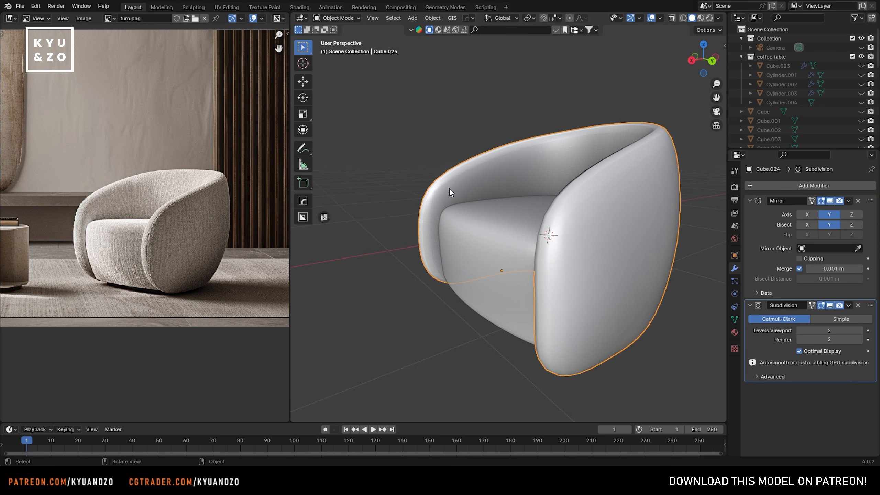
{"action": "scroll", "coordinate": [450, 187], "scroll_direction": "down", "scroll_amount": 3}
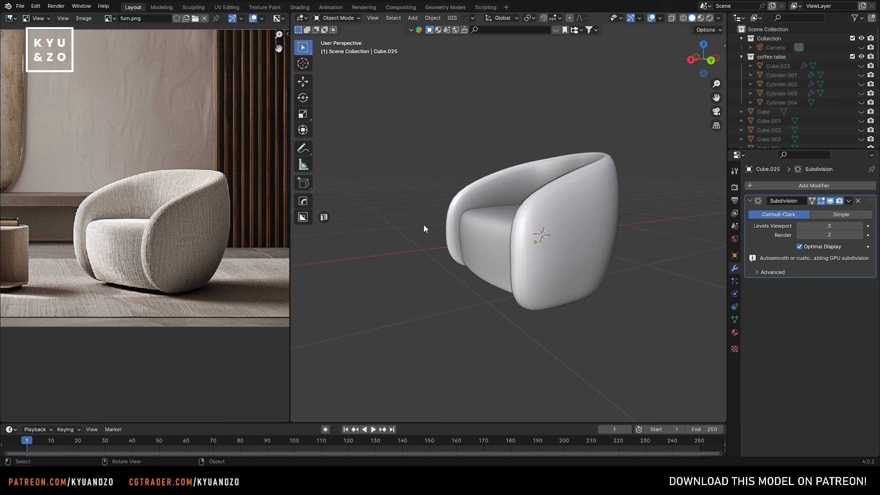
Step: Compare the shell with the reference image's arm seam and apply the shell's Mirror modifier
{"action": "left_click", "coordinate": [600, 225]}
{"action": "scroll", "coordinate": [146, 212], "scroll_direction": "up", "scroll_amount": 5}
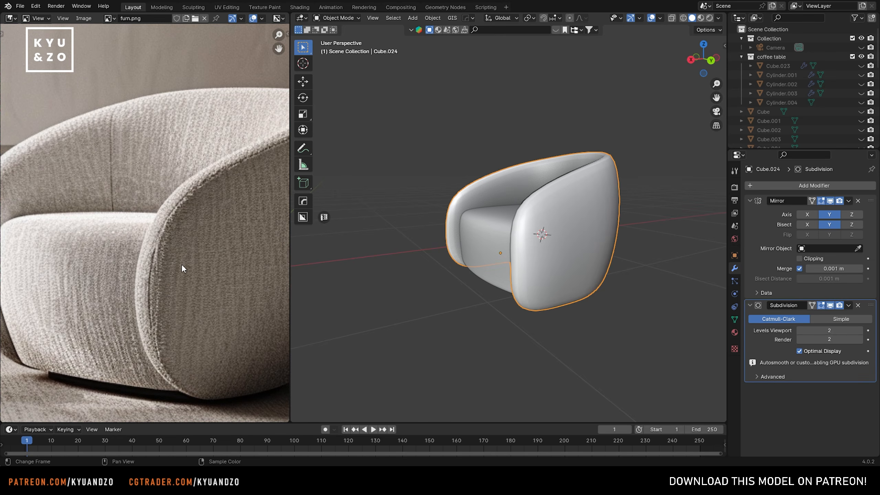
{"action": "scroll", "coordinate": [570, 277], "scroll_direction": "up", "scroll_amount": 1}
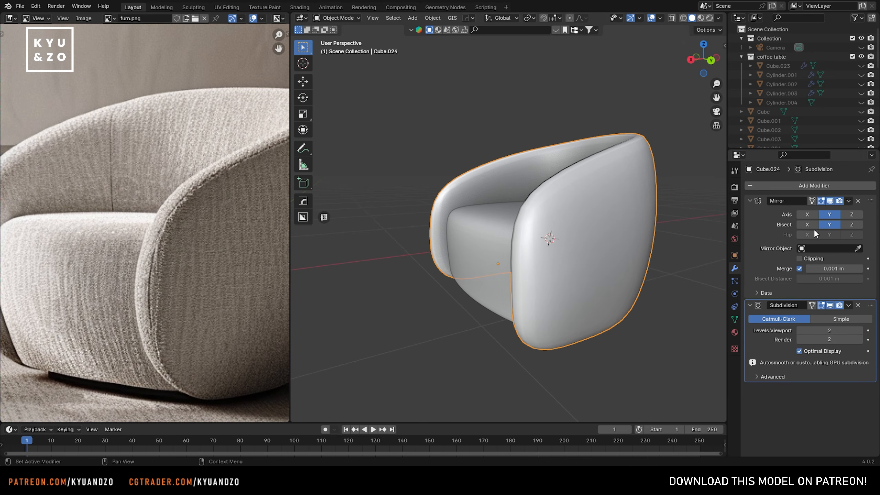
{"action": "key", "text": "ctrl+a"}
{"action": "left_click", "coordinate": [852, 204]}
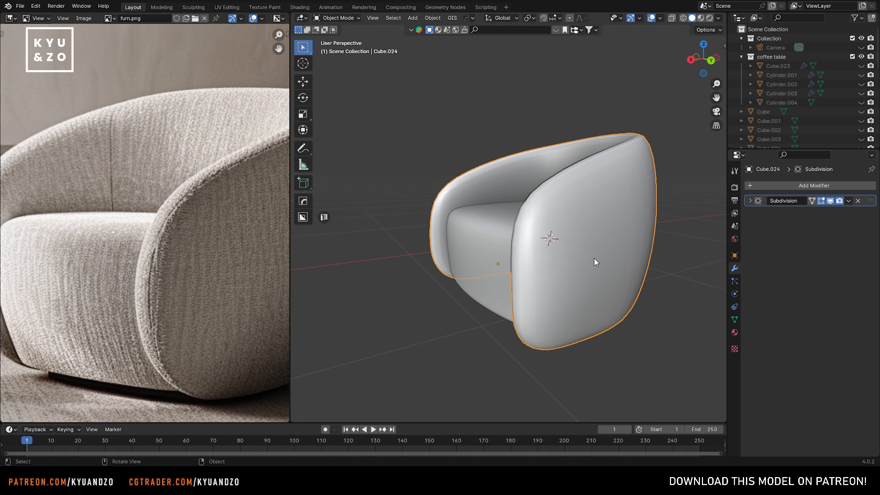
{"action": "middle_click_drag", "start_coordinate": [508, 244], "coordinate": [480, 245], "text": "shift"}
{"action": "left_click", "coordinate": [480, 245]}
{"action": "scroll", "coordinate": [481, 244], "scroll_direction": "up", "scroll_amount": 1}
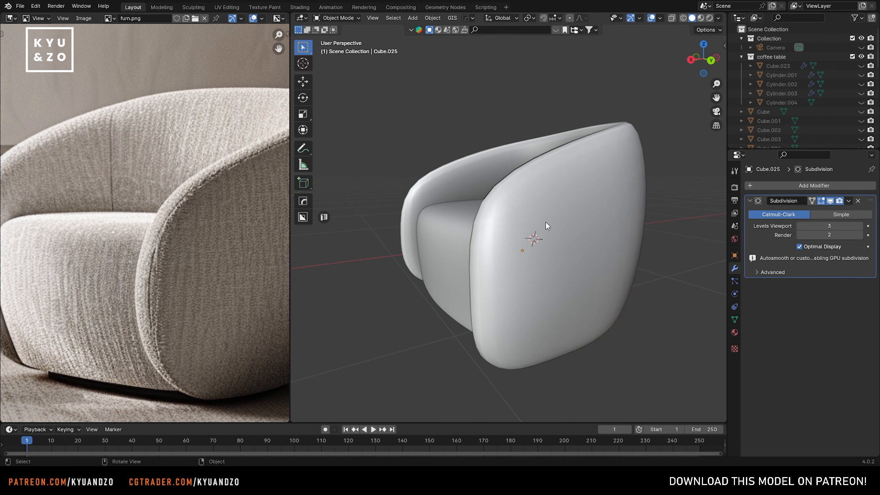
{"action": "scroll", "coordinate": [546, 222], "scroll_direction": "up", "scroll_amount": 1}
{"action": "key", "text": "Tab"}
{"action": "key", "text": "Tab"}
Step: Add two centred loop cuts along the front face of the shell's arms
{"action": "left_click", "coordinate": [470, 264]}
{"action": "key", "text": "Tab"}
{"action": "middle_click_drag", "start_coordinate": [494, 184], "coordinate": [515, 214]}
{"action": "scroll", "coordinate": [511, 216], "scroll_direction": "up", "scroll_amount": 2}
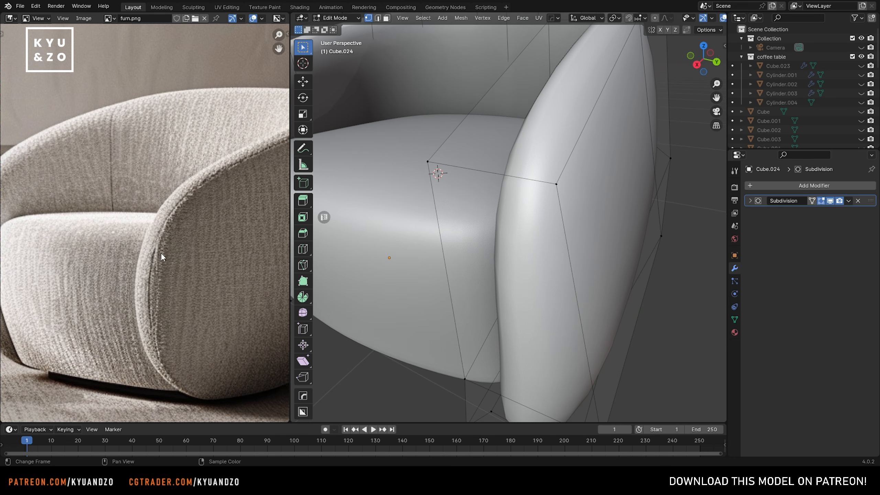
{"action": "middle_click_drag", "start_coordinate": [489, 196], "coordinate": [500, 201]}
{"action": "scroll", "coordinate": [495, 196], "scroll_direction": "up", "scroll_amount": 1}
{"action": "left_click", "coordinate": [496, 196]}
{"action": "right_click", "coordinate": [496, 196]}
Step: Try to scale the two new loops along Y and X, switching the transform pivot point between attempts
{"action": "key", "text": "s"}
{"action": "key", "text": "d"}
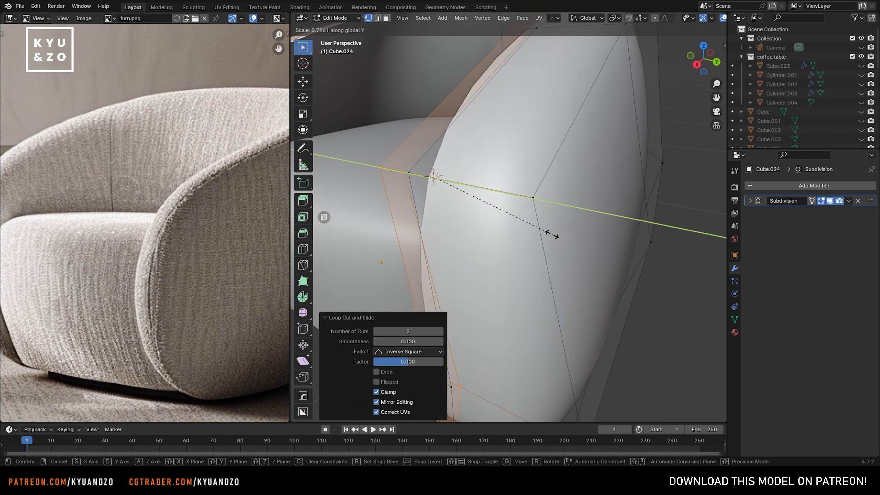
{"action": "right_click", "coordinate": [553, 234]}
{"action": "key", "text": "s"}
{"action": "key", "text": "d"}
{"action": "key", "text": "d"}
{"action": "left_click", "coordinate": [631, 35]}
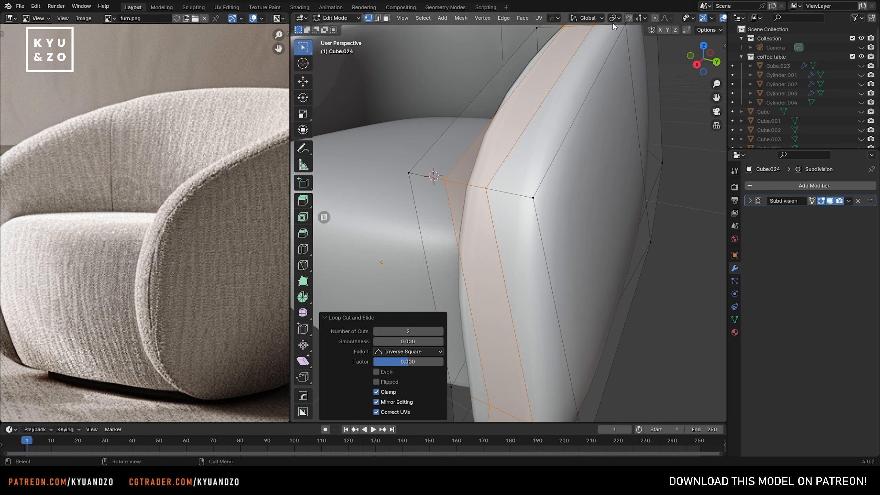
{"action": "left_click", "coordinate": [612, 22]}
{"action": "left_click", "coordinate": [626, 38]}
{"action": "key", "text": "s"}
{"action": "key", "text": "x"}
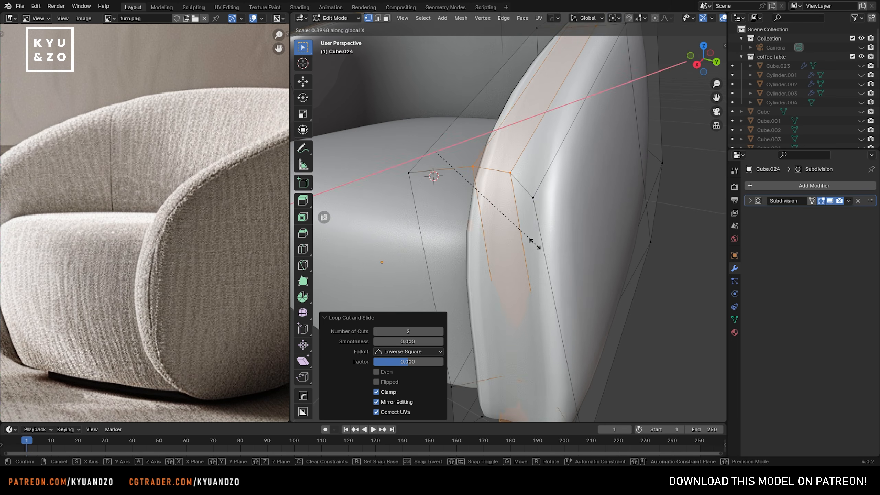
{"action": "key", "text": "y"}
{"action": "right_click", "coordinate": [519, 236]}
Step: Undo the two loop cuts and the applied Mirror modifier on the shell
{"action": "middle_click_drag", "start_coordinate": [539, 204], "coordinate": [575, 209]}
{"action": "key", "text": "2"}
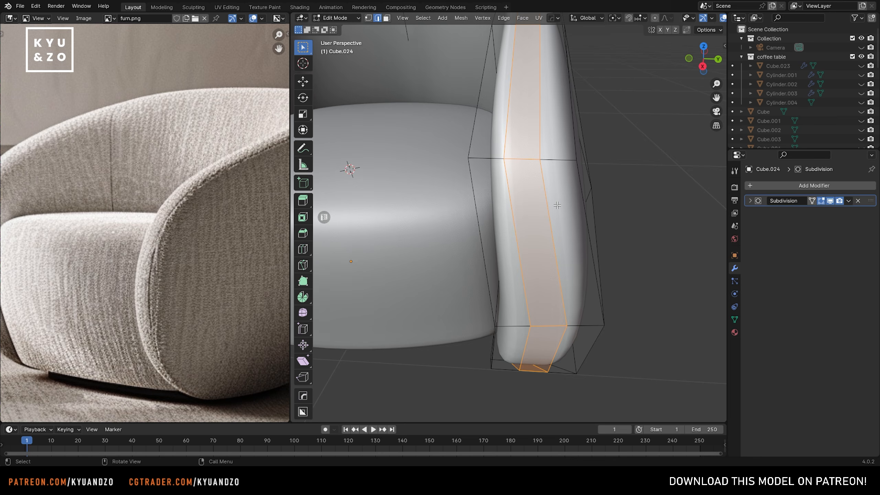
{"action": "scroll", "coordinate": [557, 205], "scroll_direction": "down", "scroll_amount": 8}
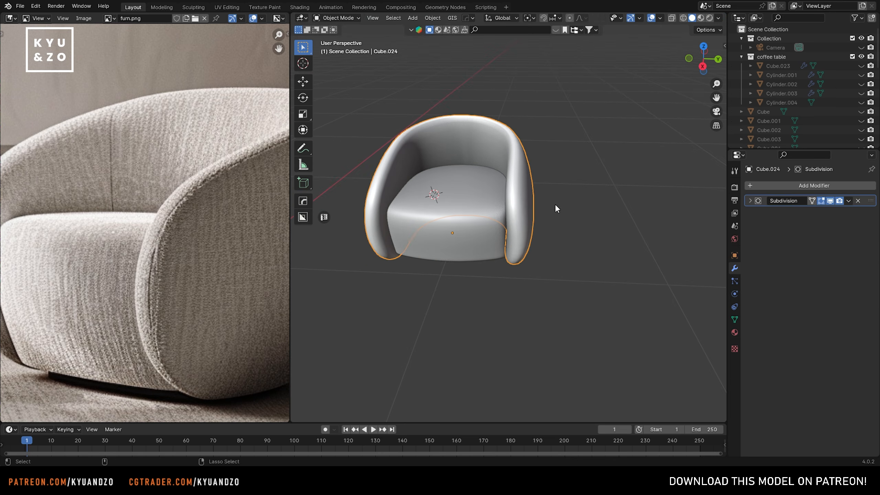
{"action": "scroll", "coordinate": [555, 204], "scroll_direction": "up", "scroll_amount": 8}
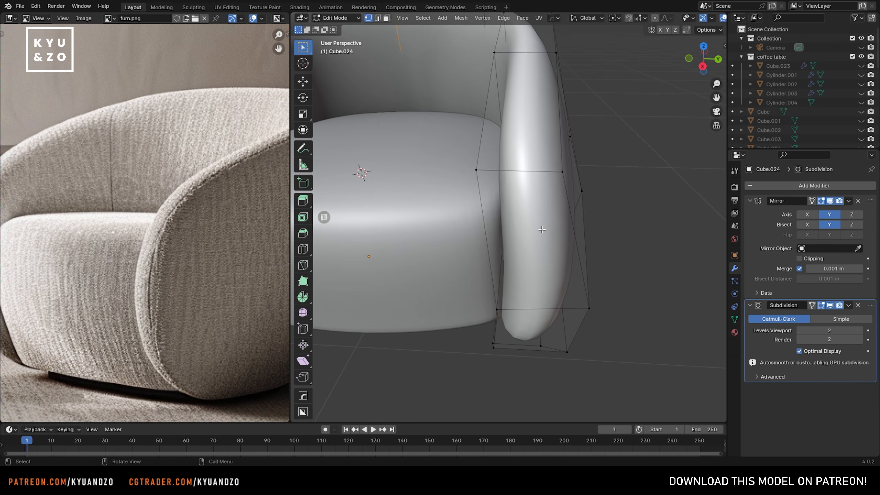
Step: Add two closely spaced loop cuts along the shell's front rim, sliding the second by a factor of about 0.83
{"action": "key", "text": "ctrl+r"}
{"action": "left_click", "coordinate": [520, 170]}
{"action": "left_click", "coordinate": [530, 171]}
{"action": "key", "text": "ctrl+r"}
{"action": "left_click", "coordinate": [507, 170]}
{"action": "left_click", "coordinate": [526, 170]}
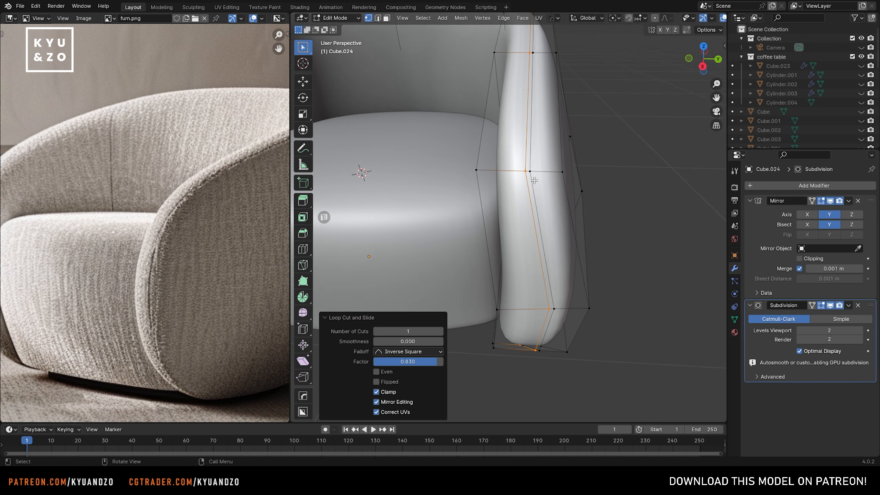
Step: Extrude the narrow face loop between the cuts along its normals by about -0.033 m to form a seam groove
{"action": "middle_click_drag", "start_coordinate": [574, 205], "coordinate": [567, 236], "text": "shift"}
{"action": "scroll", "coordinate": [564, 237], "scroll_direction": "up", "scroll_amount": 2}
{"action": "key", "text": "3"}
{"action": "left_click", "coordinate": [524, 198], "text": "alt"}
{"action": "middle_click_drag", "start_coordinate": [492, 252], "coordinate": [481, 235], "text": "shift"}
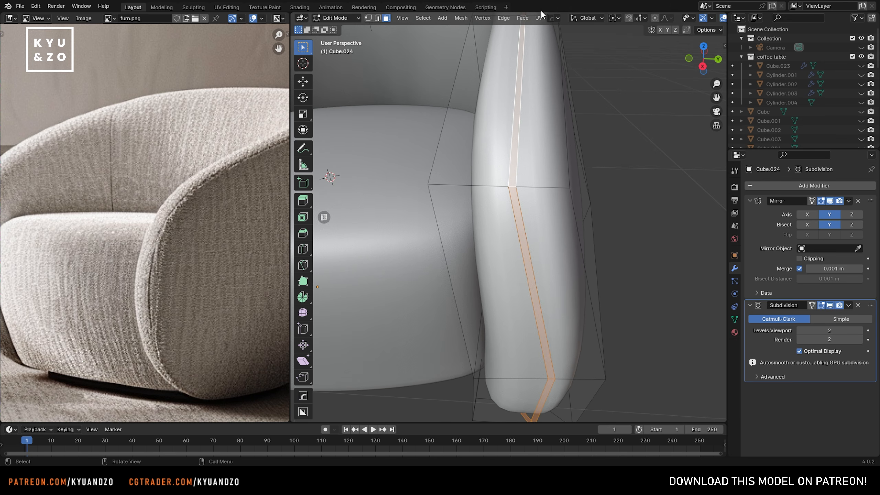
{"action": "left_click", "coordinate": [522, 18]}
{"action": "left_click", "coordinate": [545, 39]}
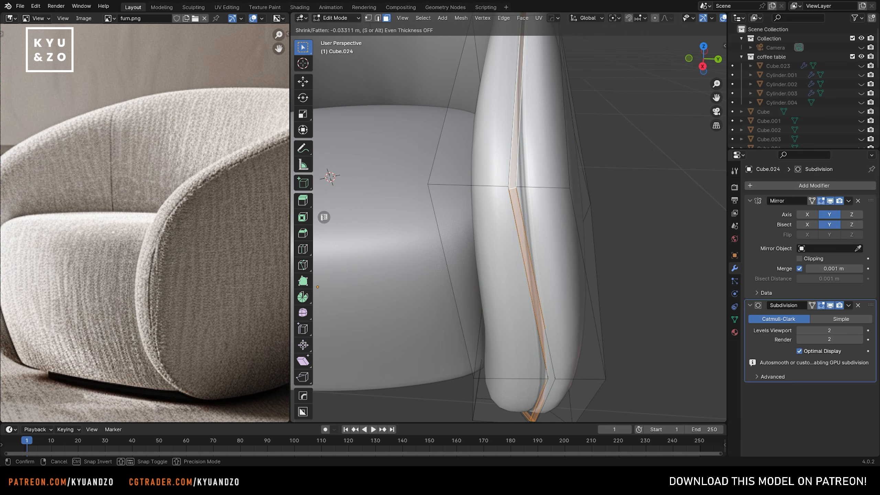
{"action": "left_click", "coordinate": [537, 177]}
{"action": "key", "text": "Tab"}
{"action": "mouse_move", "coordinate": [537, 177]}
{"action": "middle_mouse_down"}
{"action": "mouse_move", "coordinate": [443, 191]}
{"action": "mouse_move", "coordinate": [546, 166]}
{"action": "middle_mouse_up"}
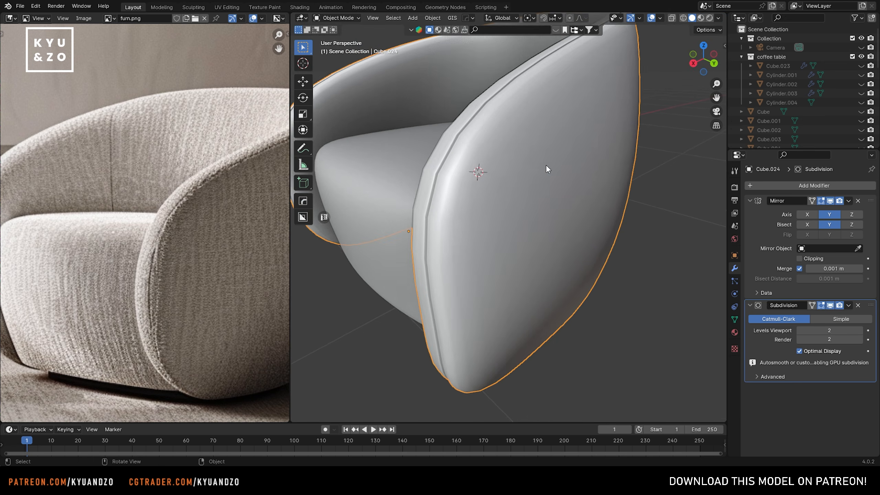
Step: Set the shell's viewport subdivision to 3 and, in the right view, move the arm's lower seam vertices about -0.013 m along Y
{"action": "scroll", "coordinate": [453, 180], "scroll_direction": "down", "scroll_amount": 3}
{"action": "scroll", "coordinate": [452, 180], "scroll_direction": "up", "scroll_amount": 1}
{"action": "middle_click_drag", "start_coordinate": [522, 203], "coordinate": [572, 214], "text": "shift"}
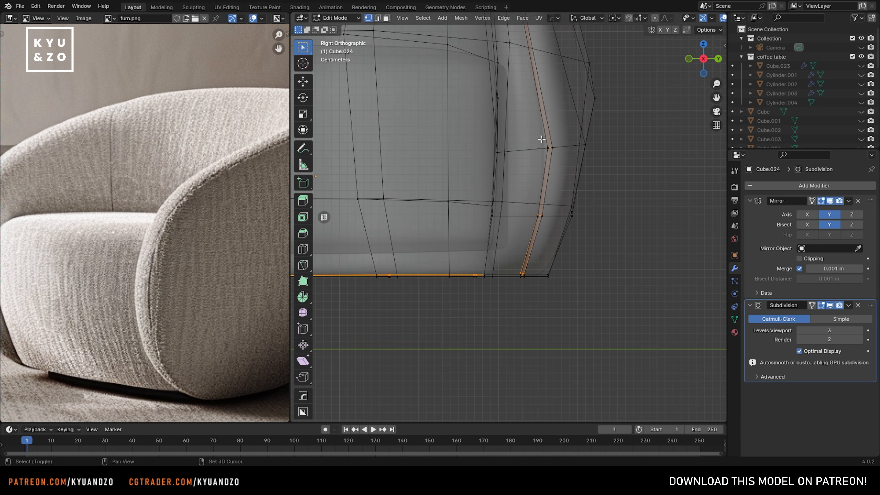
{"action": "middle_click_drag", "start_coordinate": [542, 139], "coordinate": [532, 190], "text": "shift"}
{"action": "left_click_drag", "start_coordinate": [514, 181], "coordinate": [556, 206]}
{"action": "key", "text": "g"}
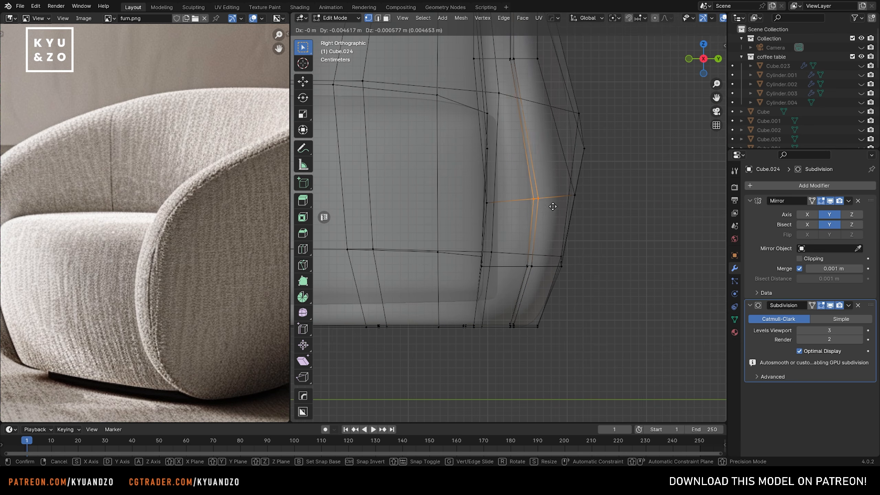
{"action": "right_click", "coordinate": [544, 204]}
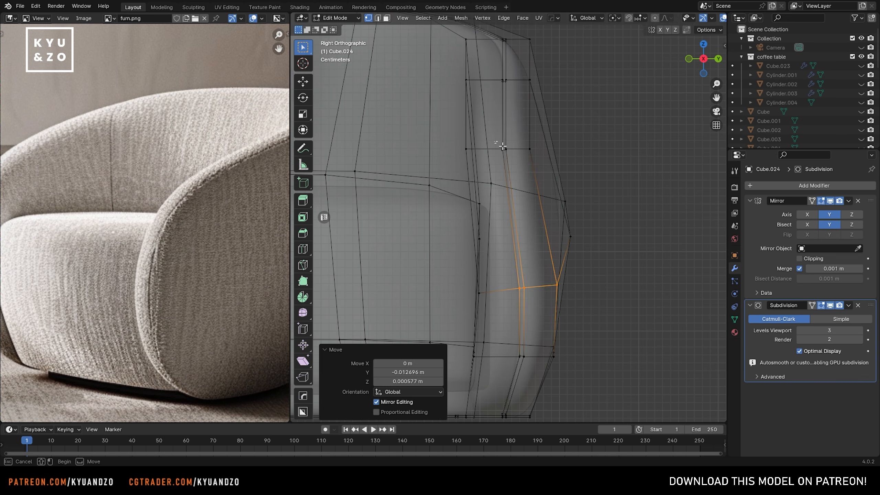
Step: In the right view, move the arm's middle seam vertices outward about 0.01 m along Y
{"action": "left_click_drag", "start_coordinate": [503, 147], "coordinate": [535, 163]}
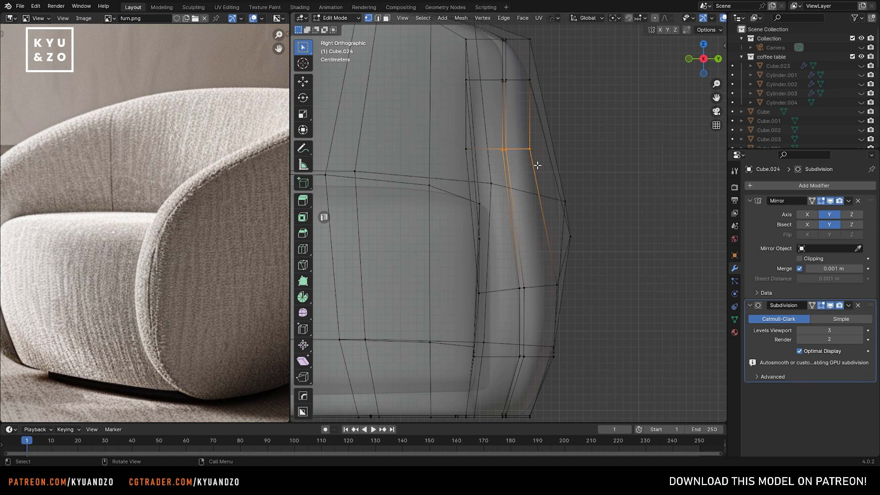
{"action": "key", "text": "g"}
{"action": "left_click", "coordinate": [544, 165]}
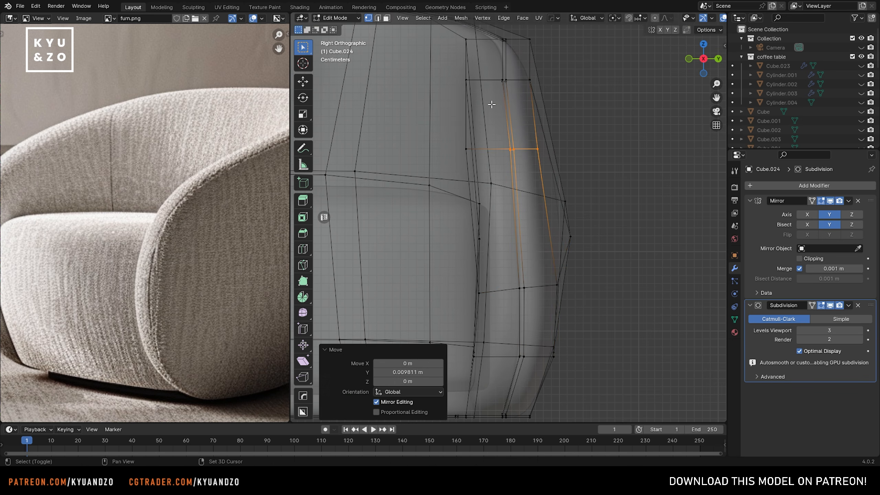
Step: Nudge the arm's upper seam row about 0.001 m and its inner groove vertices about 0.003 m along Y, and leave X-ray Edit Mode
{"action": "middle_click_drag", "start_coordinate": [491, 100], "coordinate": [488, 150], "text": "shift"}
{"action": "left_click_drag", "start_coordinate": [491, 122], "coordinate": [537, 138]}
{"action": "key", "text": "g"}
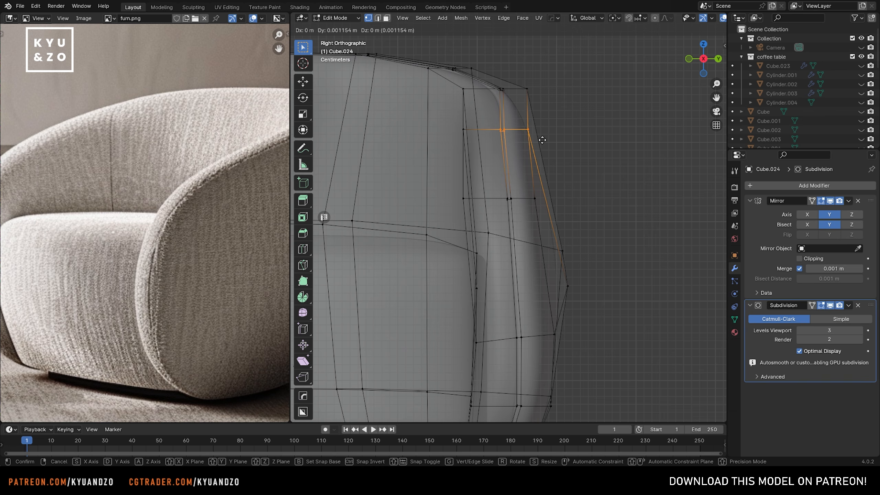
{"action": "left_click", "coordinate": [543, 140]}
{"action": "left_click", "coordinate": [507, 131]}
{"action": "key", "text": "g"}
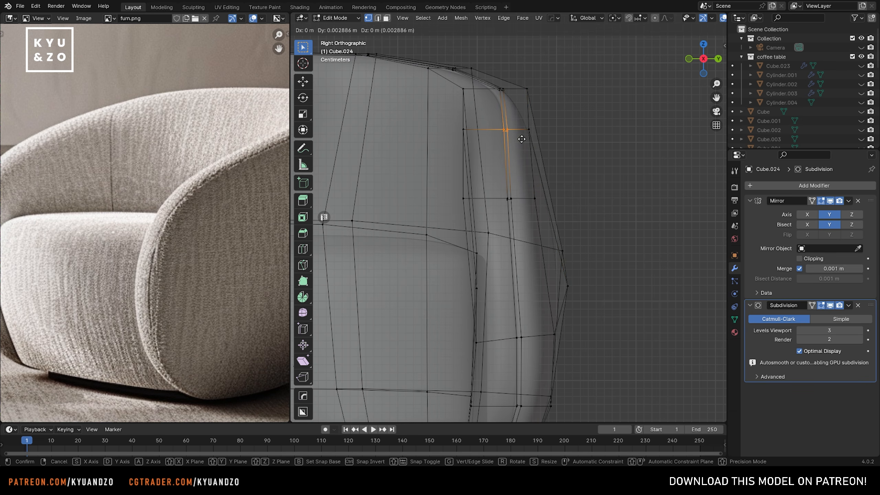
{"action": "left_click", "coordinate": [521, 139]}
{"action": "middle_click_drag", "start_coordinate": [506, 412], "coordinate": [554, 196], "text": "shift"}
{"action": "key", "text": "alt+z"}
{"action": "key", "text": "Tab"}
Step: In the shell's right view, edge-slide the vertex at the arm's outermost bulge by a factor of about 0.071
{"action": "left_click", "coordinate": [609, 253]}
{"action": "scroll", "coordinate": [607, 251], "scroll_direction": "down", "scroll_amount": 7}
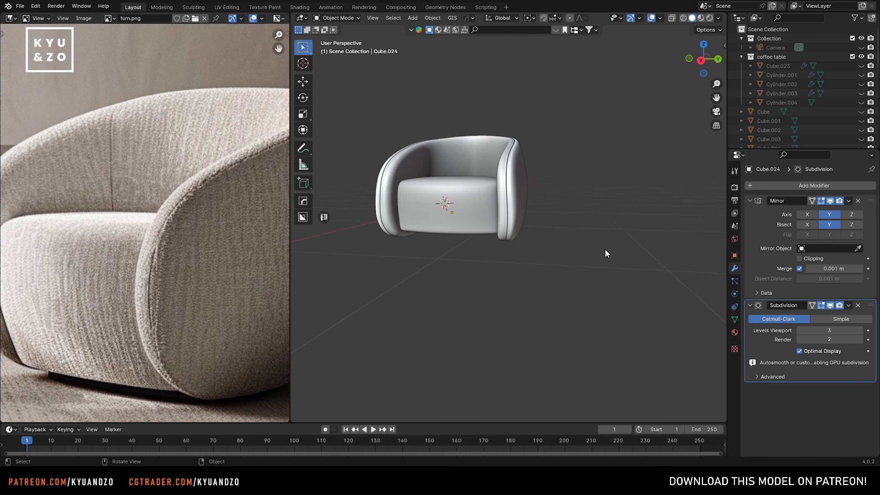
{"action": "middle_click_drag", "start_coordinate": [605, 249], "coordinate": [540, 207]}
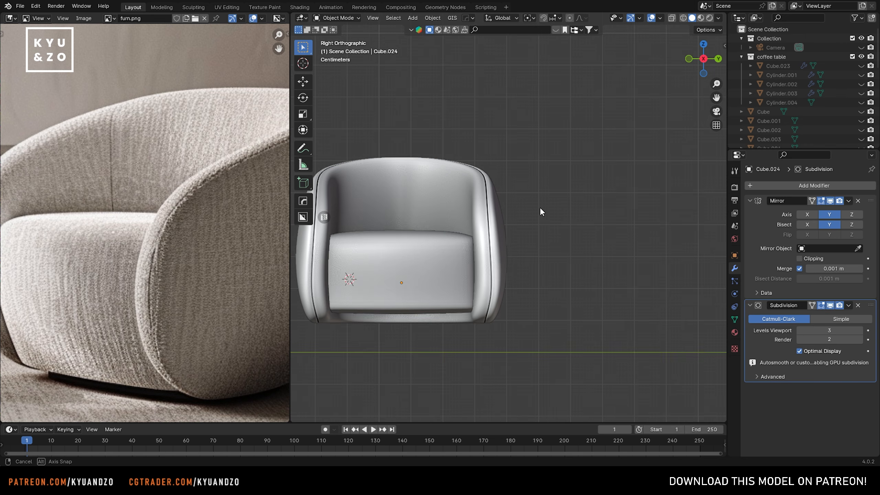
{"action": "left_click", "coordinate": [487, 265]}
{"action": "key", "text": "Tab"}
{"action": "middle_click_drag", "start_coordinate": [487, 266], "coordinate": [528, 257]}
{"action": "key", "text": "g"}
{"action": "key", "text": "g"}
{"action": "left_click", "coordinate": [527, 263]}
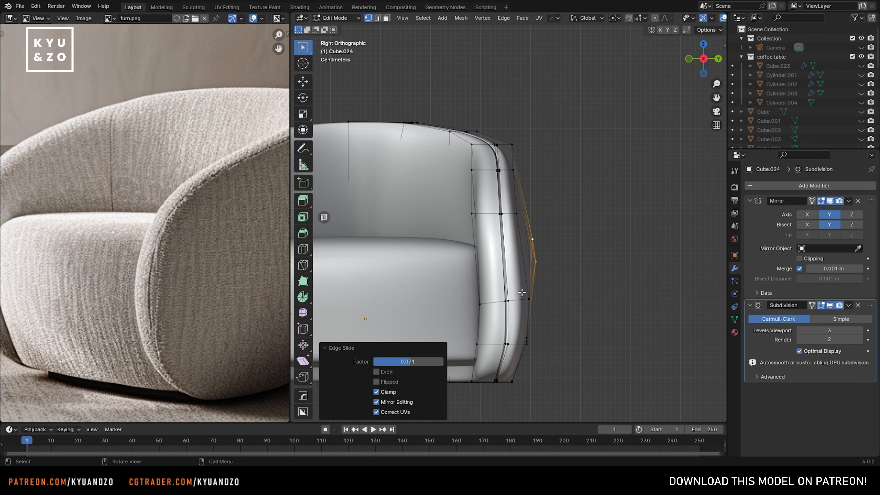
Step: Edge-slide the vertex below the bulge on the arm's outer profile to smooth the silhouette, and return to Object Mode
{"action": "left_click", "coordinate": [528, 298]}
{"action": "mouse_move", "coordinate": [585, 271]}
{"action": "middle_mouse_down"}
{"action": "mouse_move", "coordinate": [556, 287]}
{"action": "mouse_move", "coordinate": [586, 259]}
{"action": "middle_mouse_up"}
{"action": "key", "text": "g"}
{"action": "key", "text": "g"}
{"action": "left_click", "coordinate": [558, 279]}
{"action": "key", "text": "Tab"}
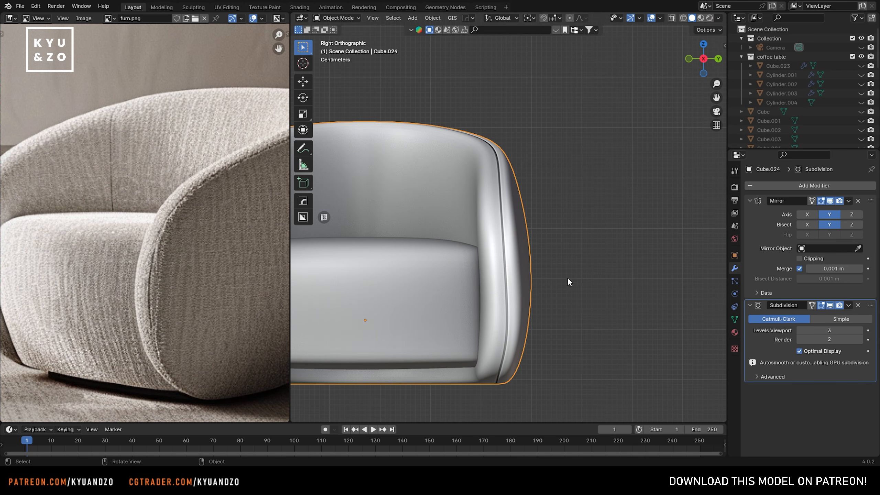
Step: Unhide all room objects around the armchair, select only the shell, and save the file
{"action": "scroll", "coordinate": [554, 298], "scroll_direction": "down", "scroll_amount": 1}
{"action": "middle_click_drag", "start_coordinate": [553, 298], "coordinate": [478, 262]}
{"action": "scroll", "coordinate": [479, 262], "scroll_direction": "down", "scroll_amount": 3}
{"action": "scroll", "coordinate": [478, 262], "scroll_direction": "up", "scroll_amount": 1}
{"action": "key", "text": "alt+a"}
{"action": "key", "text": "alt+h"}
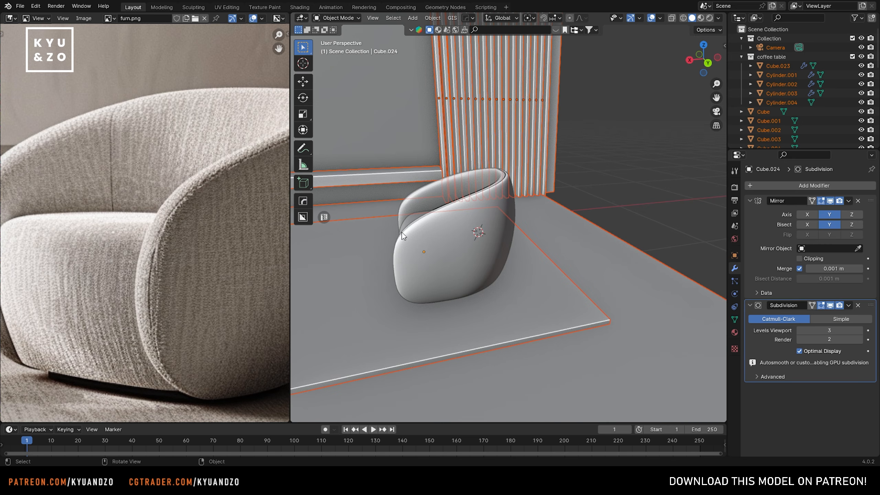
{"action": "left_click", "coordinate": [486, 257]}
{"action": "scroll", "coordinate": [487, 257], "scroll_direction": "up", "scroll_amount": 3}
{"action": "key", "text": "ctrl+s"}
{"action": "scroll", "coordinate": [542, 299], "scroll_direction": "down", "scroll_amount": 3}
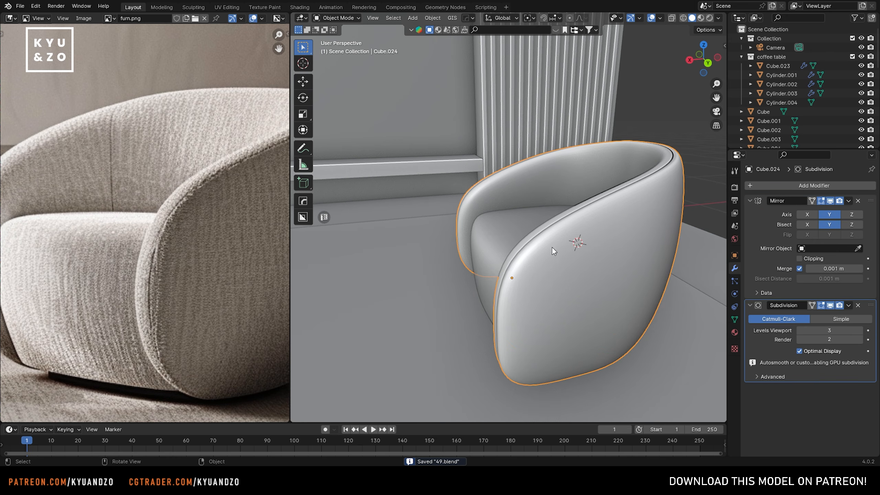
Step: Apply the Mirror modifier on the armchair shell
{"action": "middle_click_drag", "start_coordinate": [552, 246], "coordinate": [570, 179]}
{"action": "left_click", "coordinate": [848, 201]}
{"action": "left_click", "coordinate": [841, 208]}
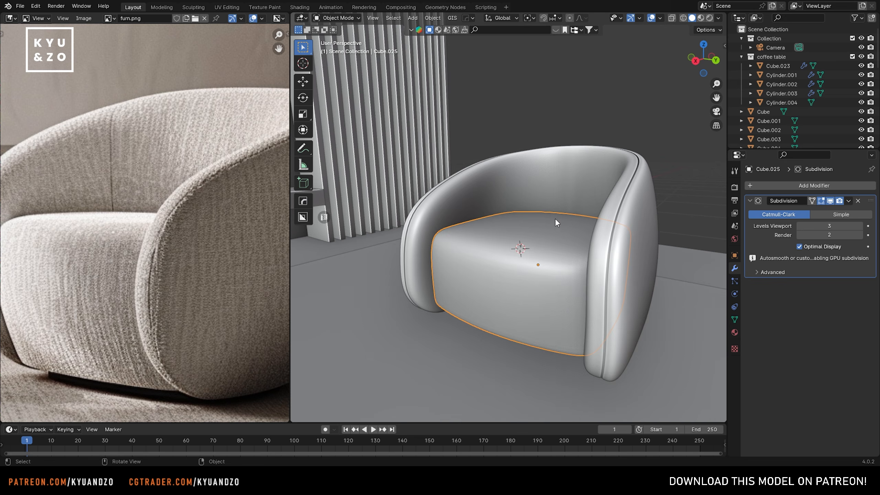
Step: Shift the seat cushion's top front faces along Y with smooth proportional editing
{"action": "middle_click_drag", "start_coordinate": [555, 218], "coordinate": [361, 258]}
{"action": "scroll", "coordinate": [71, 288], "scroll_direction": "down", "scroll_amount": 2}
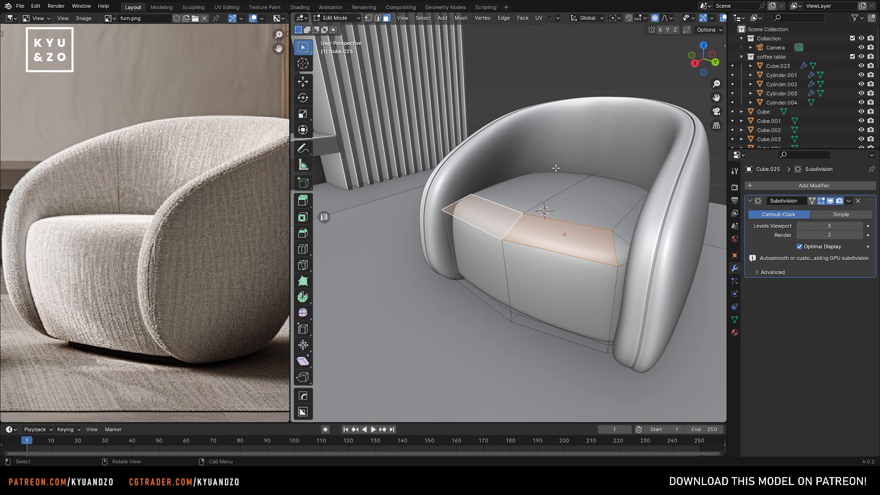
{"action": "key", "text": "g"}
{"action": "key", "text": "x"}
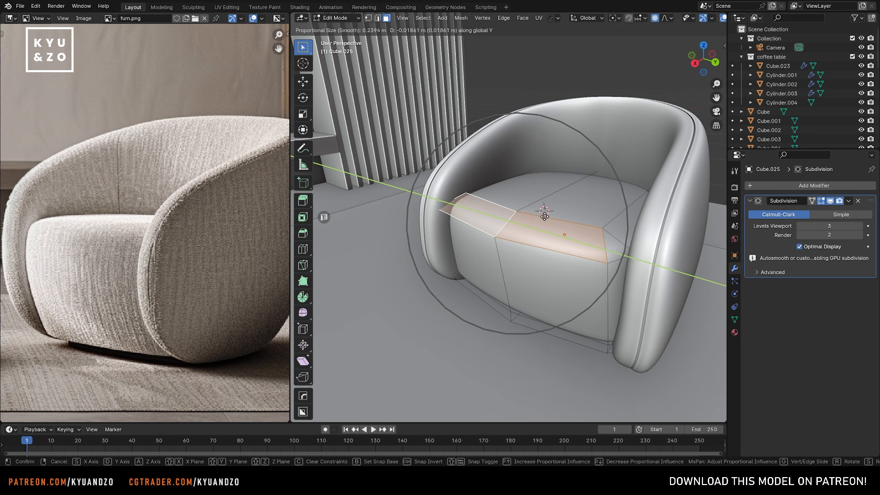
{"action": "scroll", "coordinate": [547, 208], "scroll_direction": "up", "scroll_amount": 4}
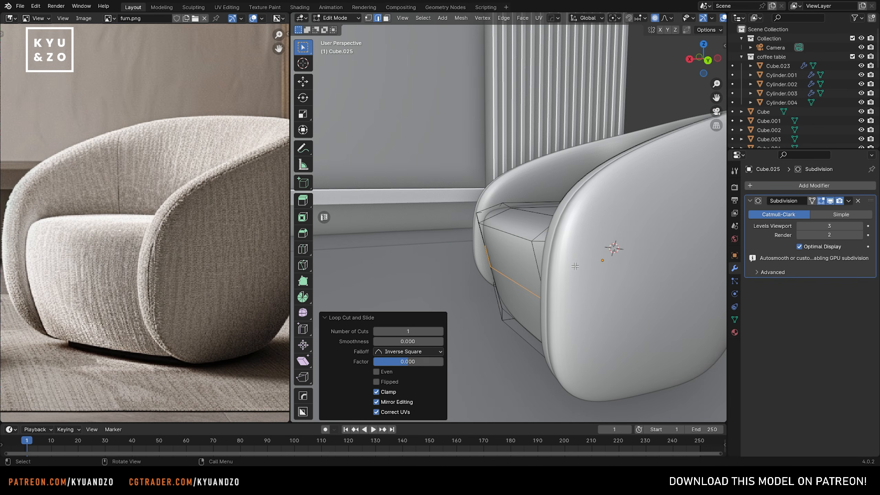
Step: Scale the cushion's horizontal front edge loop to about 1.086 along X and slide it by a factor of about 0.117
{"action": "key", "text": "g"}
{"action": "key", "text": "x"}
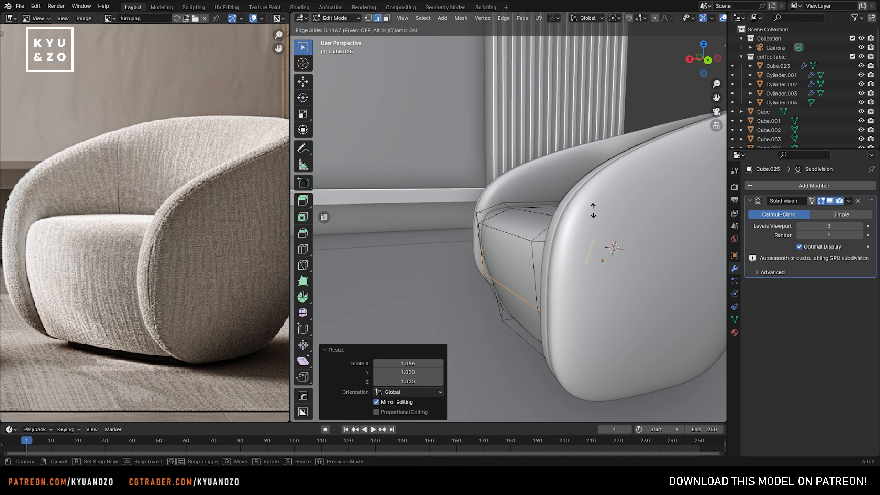
{"action": "left_click", "coordinate": [593, 210]}
Step: Select the cushion's lower front edge loop and scale it along X to shape the underside
{"action": "scroll", "coordinate": [593, 210], "scroll_direction": "down", "scroll_amount": 3}
{"action": "middle_click_drag", "start_coordinate": [593, 210], "coordinate": [555, 203]}
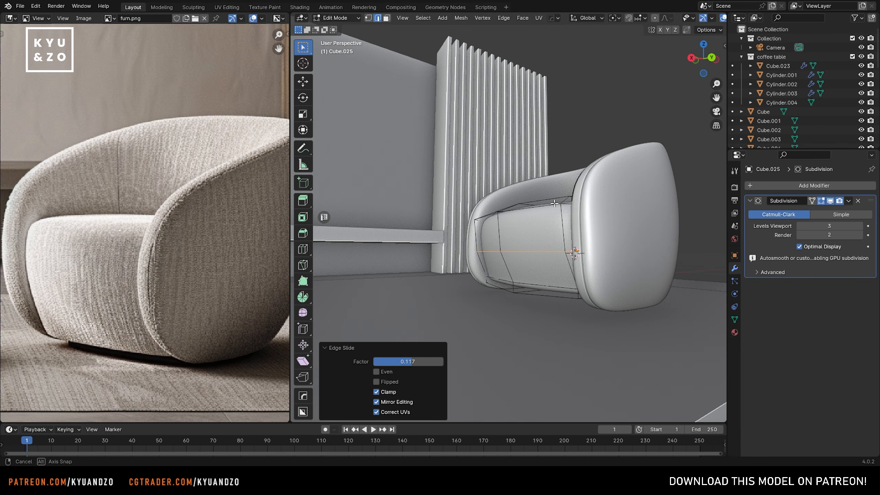
{"action": "left_click", "coordinate": [527, 284], "text": "alt"}
{"action": "scroll", "coordinate": [550, 260], "scroll_direction": "up", "scroll_amount": 3}
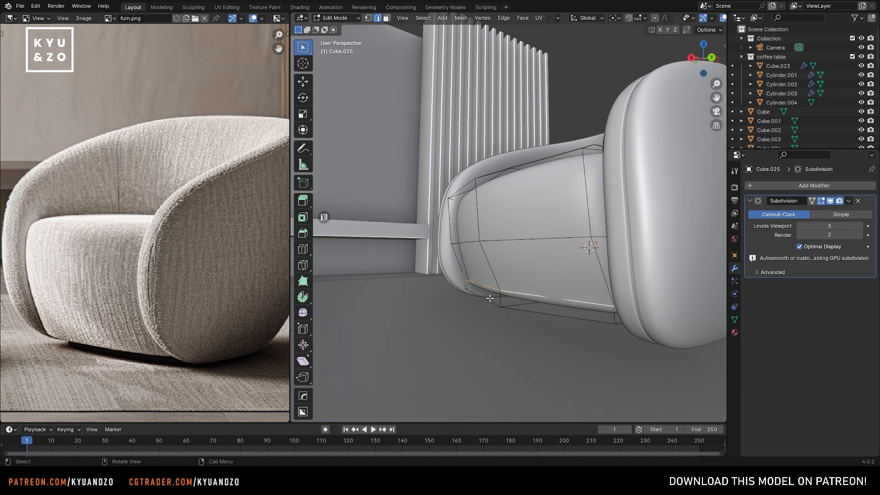
{"action": "middle_click_drag", "start_coordinate": [550, 259], "coordinate": [531, 249]}
{"action": "key", "text": "s"}
{"action": "key", "text": "x"}
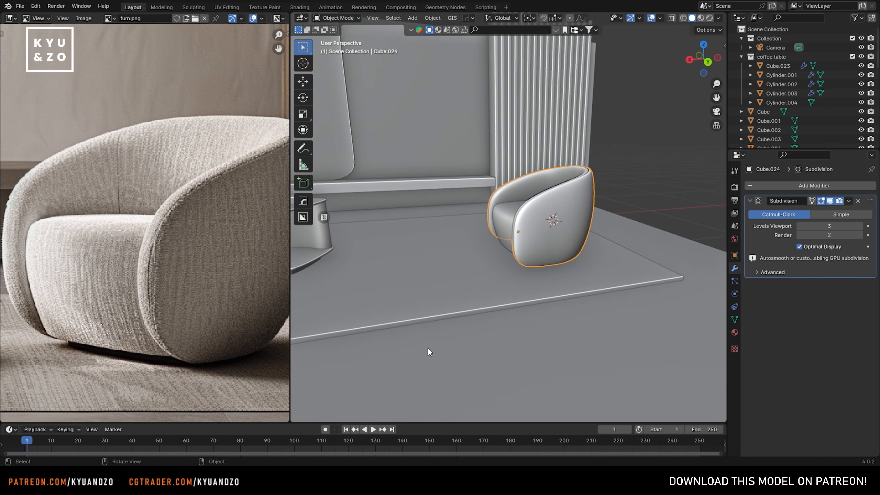
Step: Save the file, select both parts of the armchair and move them along the X axis toward the coffee table
{"action": "middle_click_drag", "start_coordinate": [428, 352], "coordinate": [465, 260]}
{"action": "key", "text": "ctrl+s"}
{"action": "scroll", "coordinate": [451, 224], "scroll_direction": "down", "scroll_amount": 3}
{"action": "left_click", "coordinate": [522, 256], "text": "shift"}
{"action": "left_click", "coordinate": [551, 260], "text": "shift"}
{"action": "key", "text": "g"}
{"action": "key", "text": "x"}
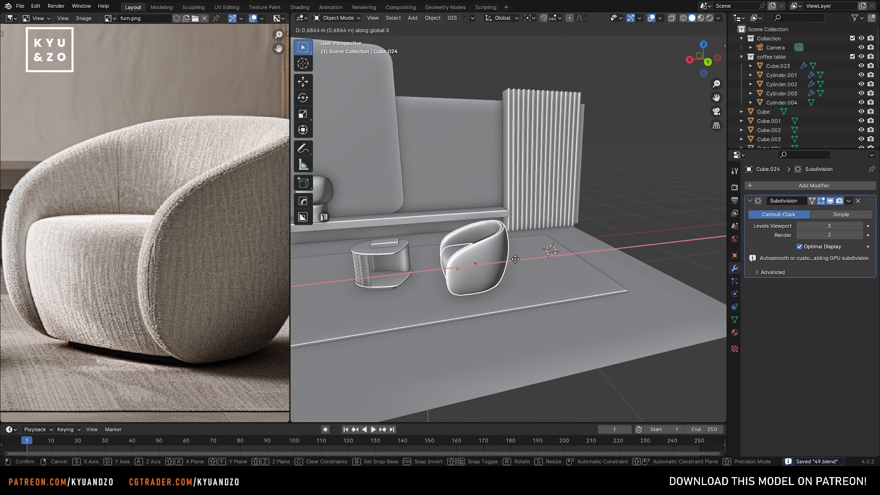
{"action": "left_click", "coordinate": [546, 254]}
Step: Move the armchair along the Y axis and adjust its height along Z so it sits on the rug
{"action": "key", "text": "g"}
{"action": "key", "text": "y"}
{"action": "key", "text": "x"}
{"action": "key", "text": "y"}
{"action": "left_click", "coordinate": [520, 242]}
{"action": "middle_click_drag", "start_coordinate": [520, 243], "coordinate": [470, 232]}
{"action": "key", "text": "g"}
{"action": "key", "text": "z"}
{"action": "left_click", "coordinate": [575, 228]}
Step: In the camera view, rotate the armchair 34° about Z and move it about 0.04 m along X
{"action": "scroll", "coordinate": [471, 232], "scroll_direction": "down", "scroll_amount": 6}
{"action": "left_click", "coordinate": [436, 264]}
{"action": "key", "text": "KP_0"}
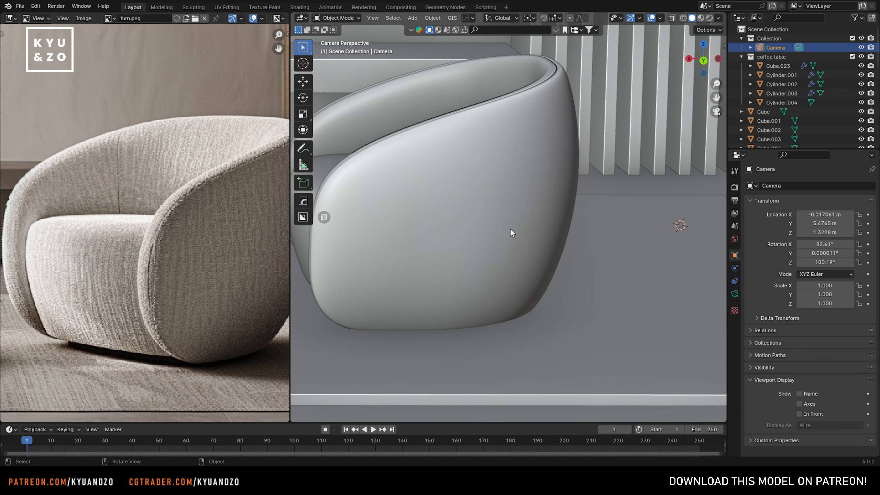
{"action": "scroll", "coordinate": [459, 229], "scroll_direction": "down", "scroll_amount": 3}
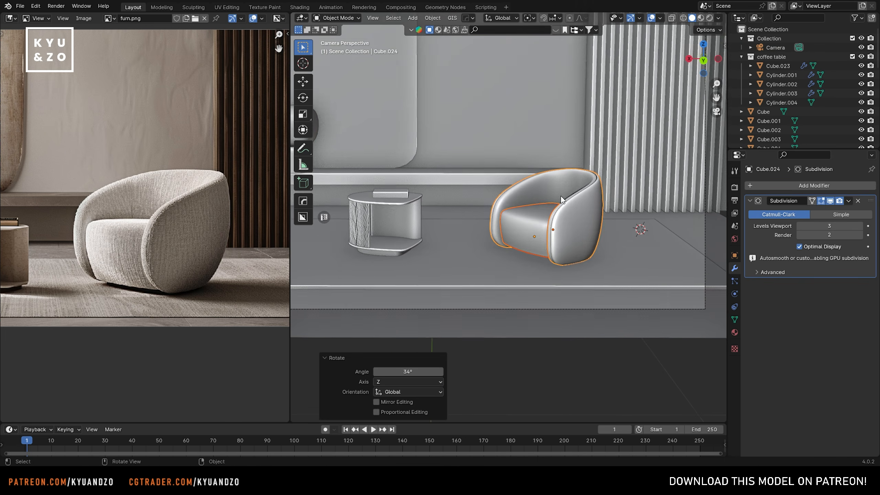
{"action": "scroll", "coordinate": [206, 223], "scroll_direction": "down", "scroll_amount": 4}
{"action": "key", "text": "Home"}
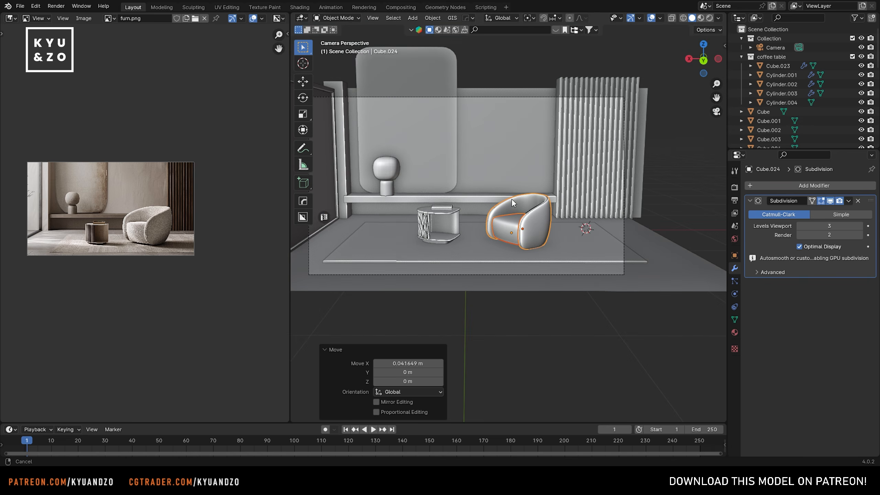
Step: Scale up the armchair to match the reference photo and shift it about -0.05 m along X
{"action": "key", "text": "s"}
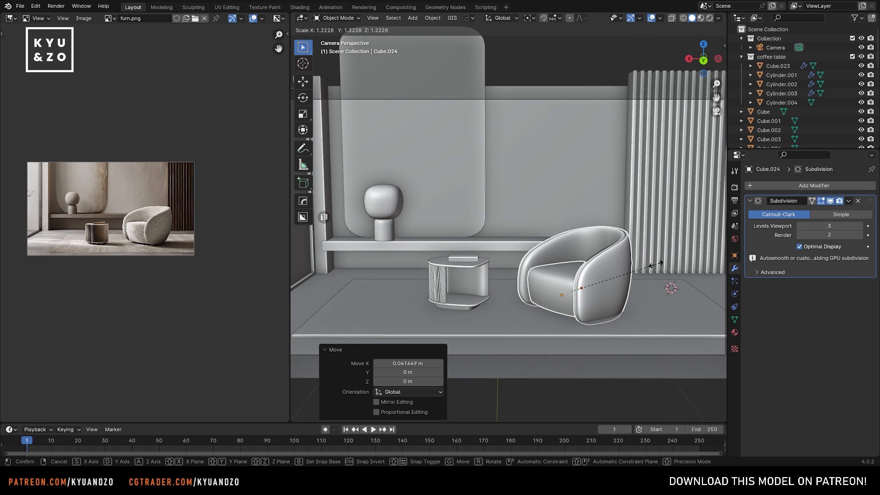
{"action": "left_click", "coordinate": [661, 267]}
{"action": "key", "text": "g"}
{"action": "key", "text": "a"}
{"action": "left_click", "coordinate": [649, 266]}
{"action": "key", "text": "s"}
{"action": "left_click", "coordinate": [655, 275]}
{"action": "key", "text": "g"}
{"action": "key", "text": "s"}
{"action": "left_click", "coordinate": [662, 267]}
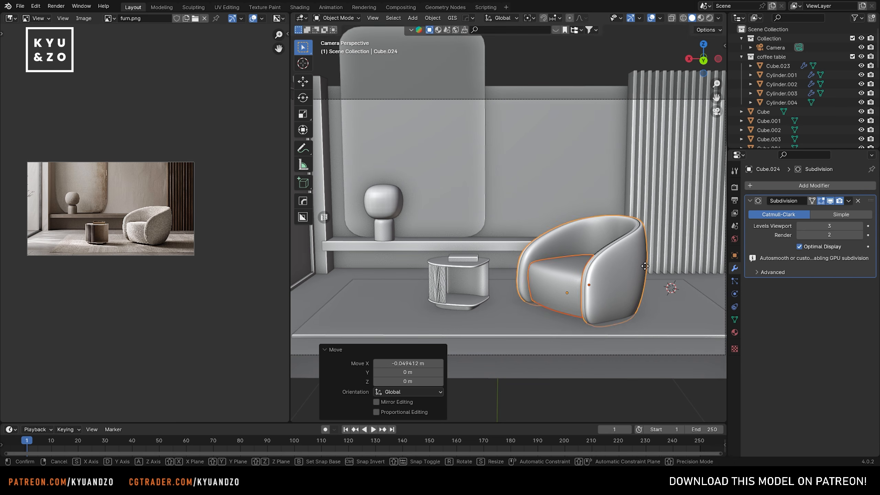
Step: Refine the armchair's scale and position, lowering it about 0.015 m along Z, and save the file
{"action": "key", "text": "g"}
{"action": "key", "text": "a"}
{"action": "left_click", "coordinate": [665, 253]}
{"action": "key", "text": "s"}
{"action": "left_click", "coordinate": [662, 254]}
{"action": "key", "text": "g"}
{"action": "key", "text": "a"}
{"action": "left_click", "coordinate": [662, 256]}
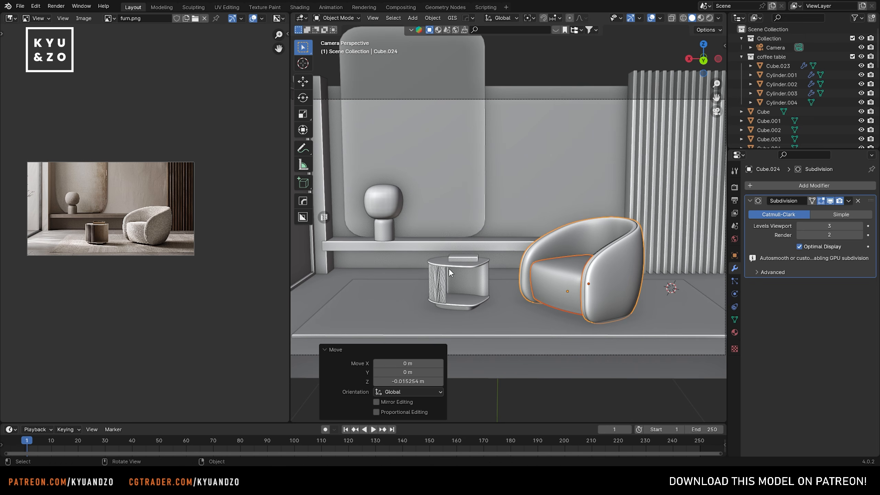
{"action": "scroll", "coordinate": [502, 290], "scroll_direction": "down", "scroll_amount": 3}
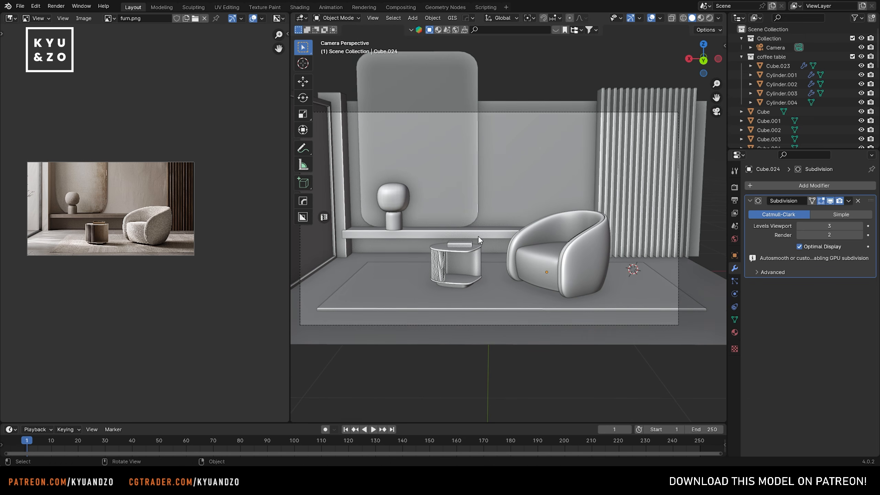
{"action": "scroll", "coordinate": [479, 237], "scroll_direction": "up", "scroll_amount": 2}
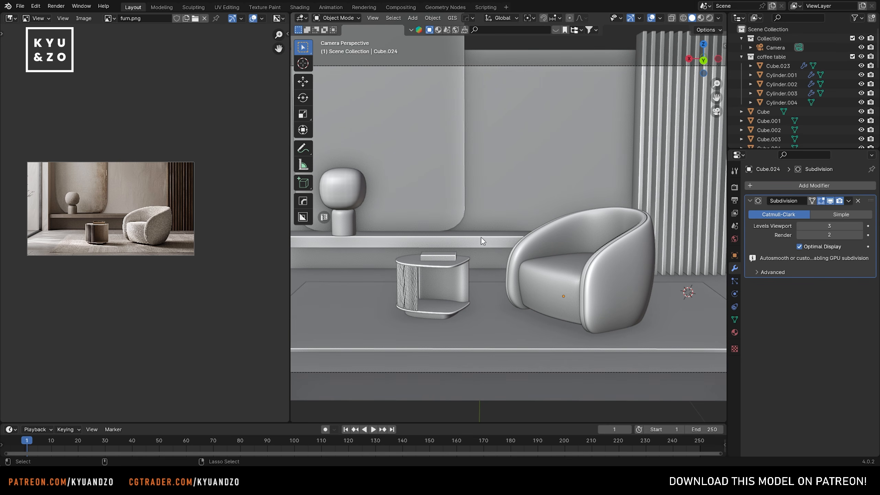
{"action": "key", "text": "ctrl+s"}
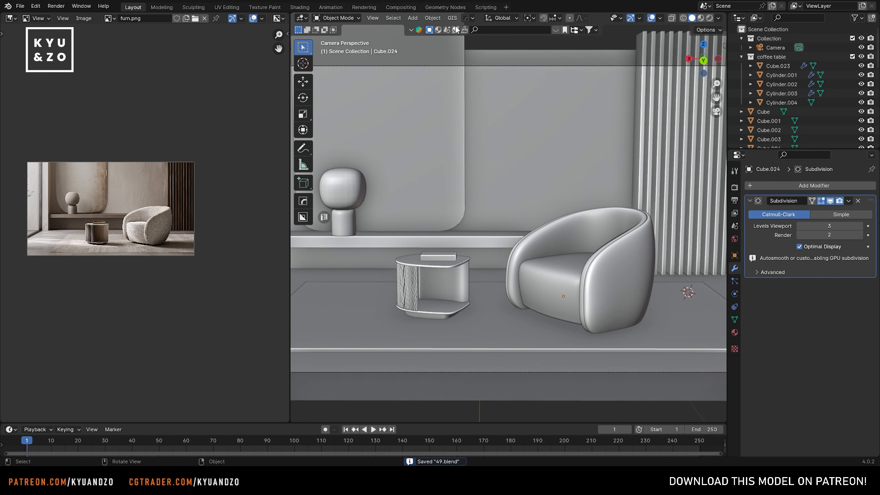
Step: Switch the viewport to rendered shading and set the render engine to Cycles
{"action": "scroll", "coordinate": [609, 169], "scroll_direction": "up", "scroll_amount": 1}
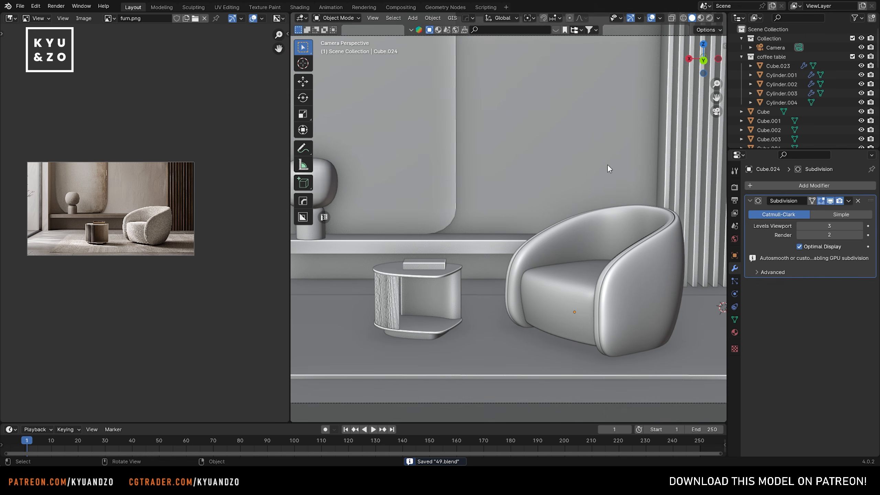
{"action": "left_click", "coordinate": [709, 17]}
{"action": "left_click", "coordinate": [735, 187]}
{"action": "left_click", "coordinate": [837, 186]}
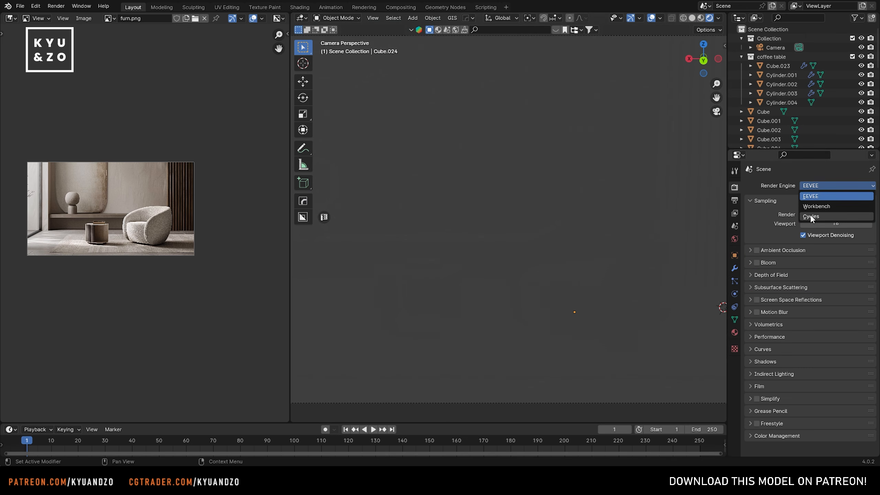
{"action": "left_click", "coordinate": [811, 217]}
Step: Set the Cycles device to GPU Compute and enable viewport denoising
{"action": "left_click", "coordinate": [813, 208]}
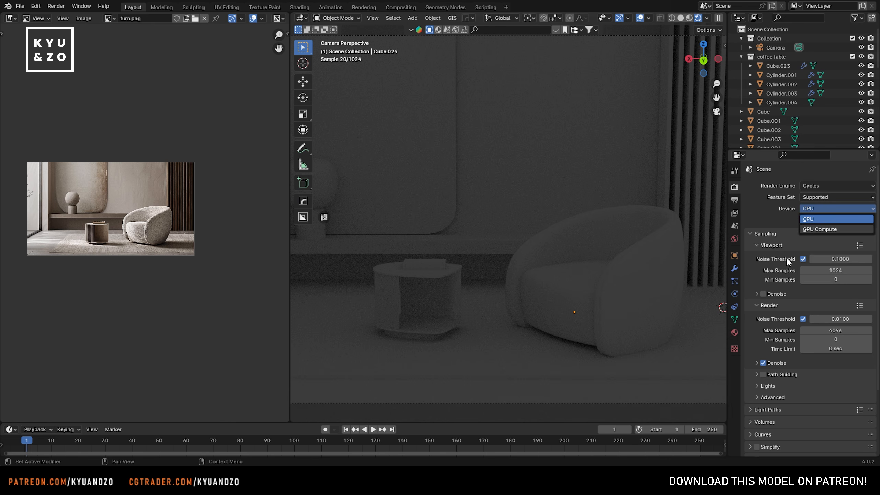
{"action": "left_click", "coordinate": [820, 229]}
{"action": "left_click", "coordinate": [763, 294]}
{"action": "scroll", "coordinate": [499, 269], "scroll_direction": "down", "scroll_amount": 2}
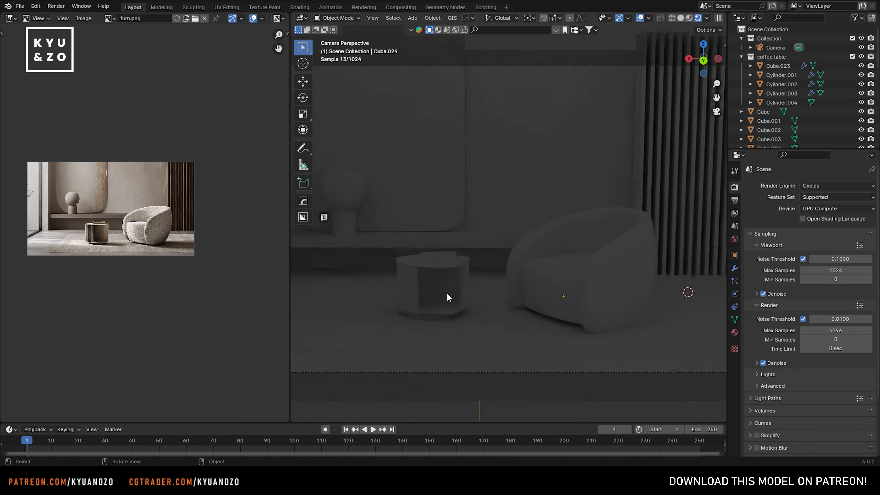
{"action": "scroll", "coordinate": [438, 184], "scroll_direction": "up", "scroll_amount": 1}
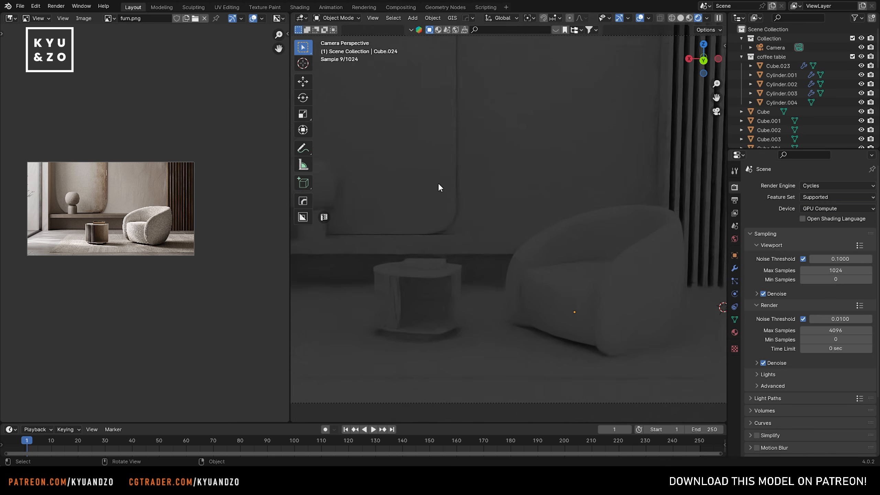
Step: List the library's HDR assets with free ones first and load the wooden building HDR to light the scene
{"action": "left_click", "coordinate": [457, 32]}
{"action": "left_click", "coordinate": [589, 31]}
{"action": "left_click", "coordinate": [564, 64]}
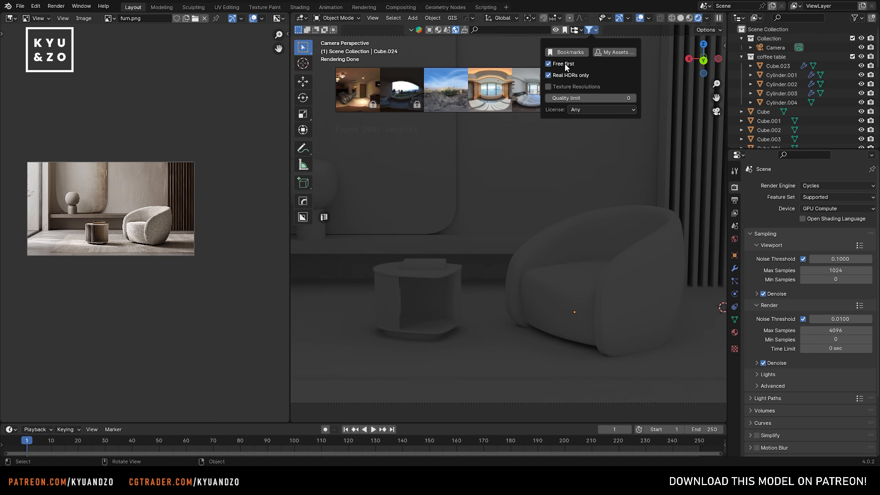
{"action": "scroll", "coordinate": [513, 94], "scroll_direction": "down", "scroll_amount": 3}
{"action": "scroll", "coordinate": [513, 94], "scroll_direction": "down", "scroll_amount": 2}
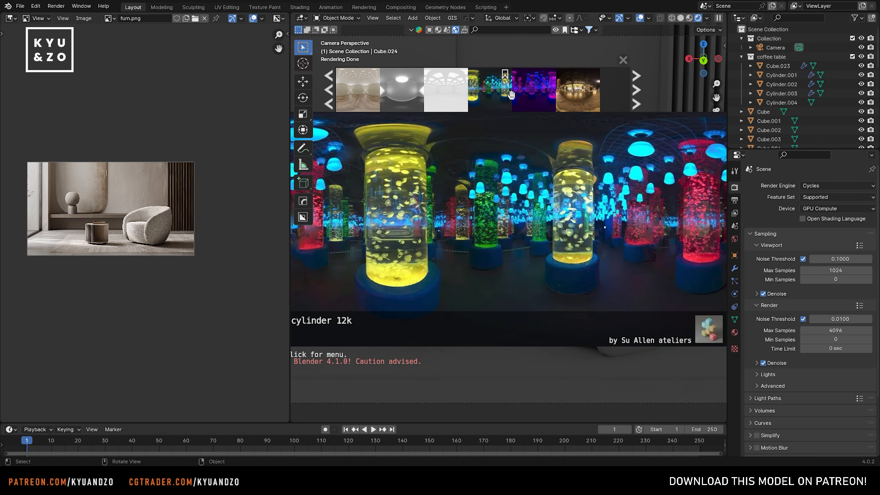
{"action": "scroll", "coordinate": [402, 92], "scroll_direction": "down", "scroll_amount": 3}
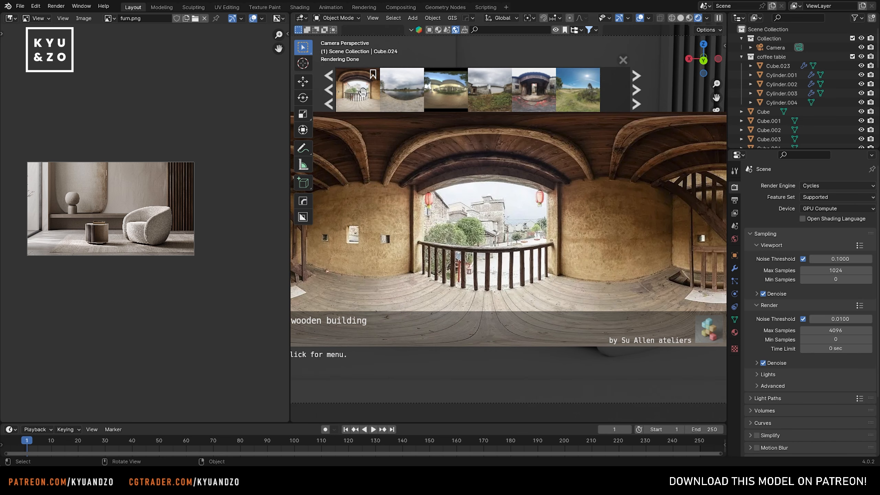
{"action": "left_click_drag", "start_coordinate": [363, 91], "coordinate": [516, 245]}
{"action": "left_click", "coordinate": [529, 256]}
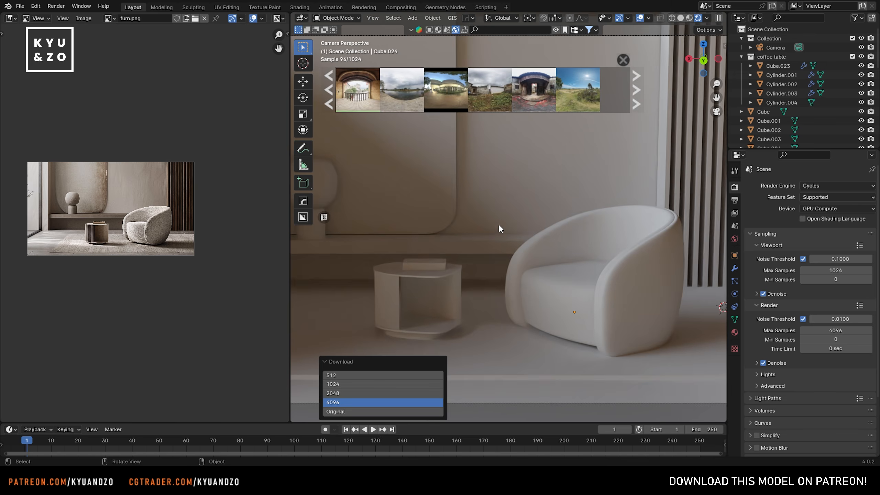
Step: Create a new material on the glass plane of the side window
{"action": "scroll", "coordinate": [498, 224], "scroll_direction": "down", "scroll_amount": 2}
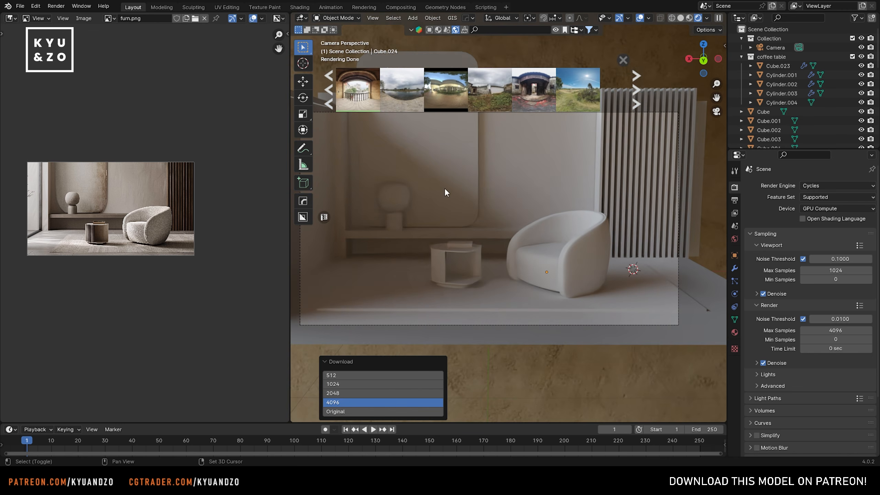
{"action": "middle_click_drag", "start_coordinate": [444, 189], "coordinate": [488, 190], "text": "shift"}
{"action": "scroll", "coordinate": [415, 210], "scroll_direction": "up", "scroll_amount": 2}
{"action": "left_click", "coordinate": [343, 222]}
{"action": "left_click", "coordinate": [734, 332]}
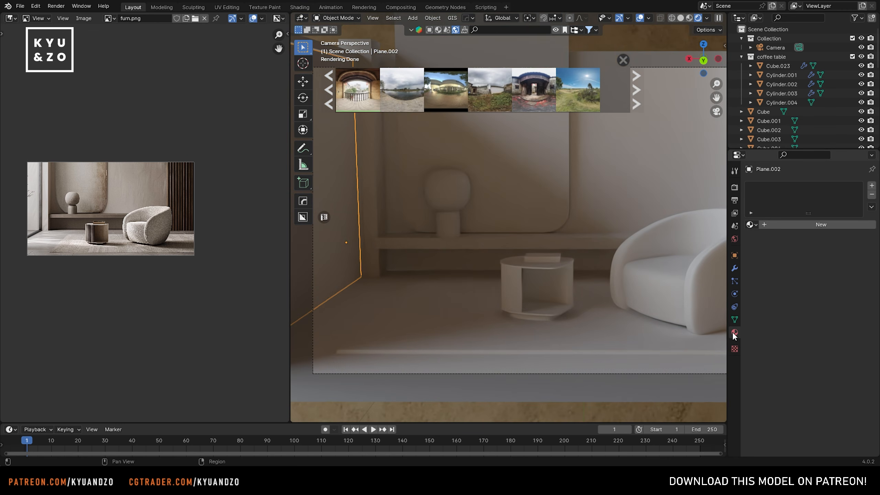
{"action": "left_click", "coordinate": [809, 224]}
Step: Enlarge the timeline area and change it to the Shader Editor
{"action": "left_click_drag", "start_coordinate": [505, 422], "coordinate": [511, 279]}
{"action": "left_click", "coordinate": [11, 285]}
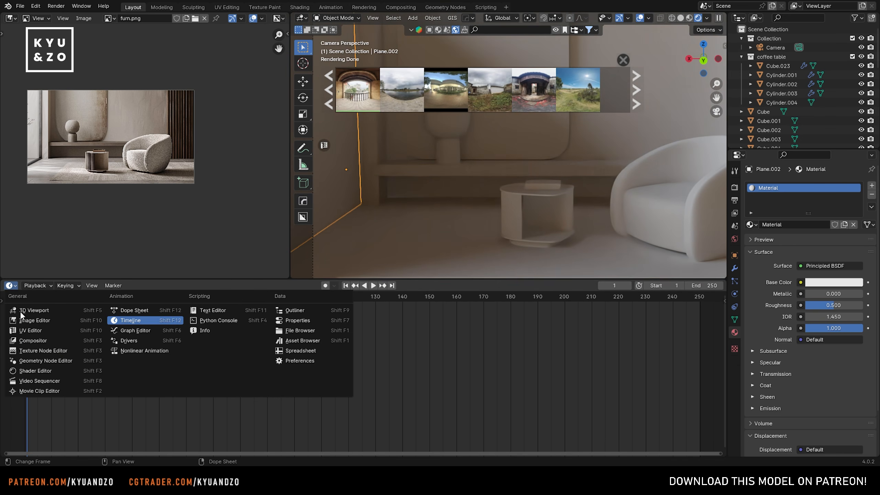
{"action": "left_click", "coordinate": [35, 371]}
{"action": "scroll", "coordinate": [199, 379], "scroll_direction": "up", "scroll_amount": 5}
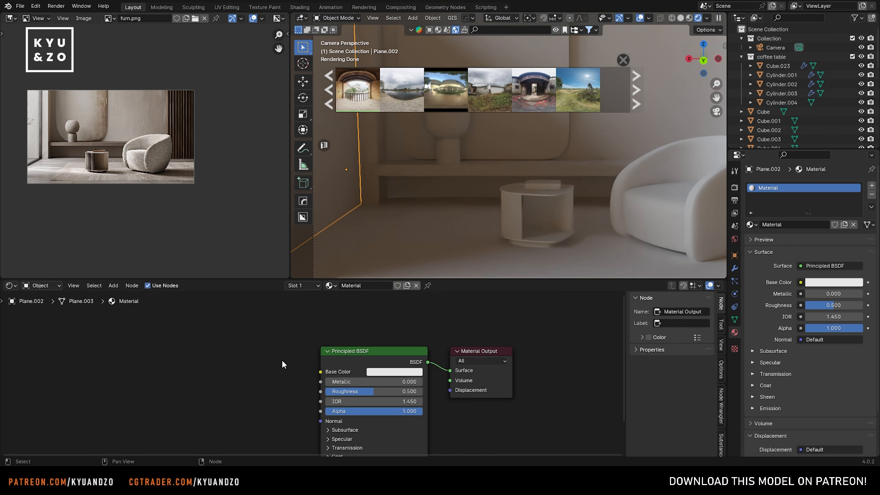
Step: Add a Glass BSDF node and a Mix Shader node to the window material
{"action": "key", "text": "shift+a"}
{"action": "type", "text": "gl"}
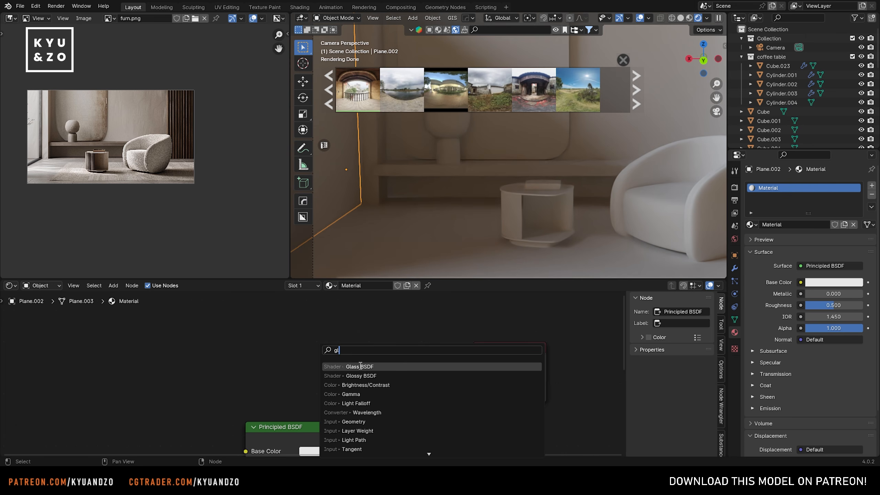
{"action": "left_click", "coordinate": [360, 365]}
{"action": "left_click", "coordinate": [358, 331]}
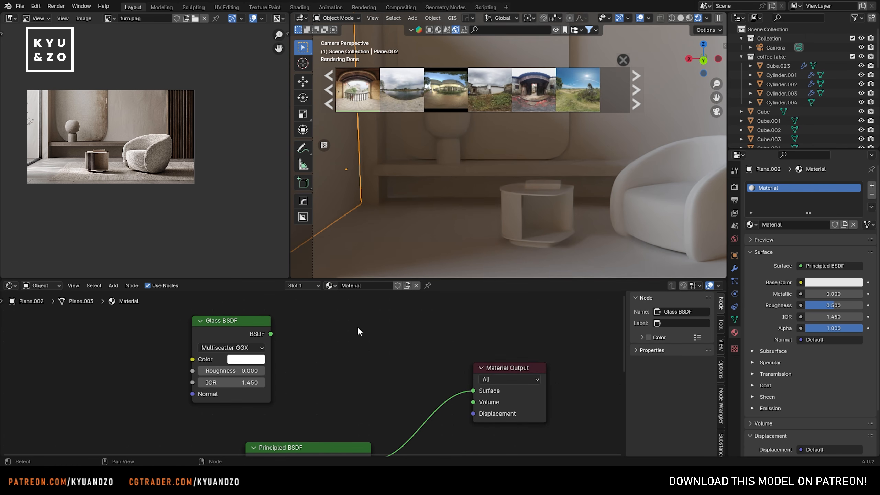
{"action": "key", "text": "shift+a"}
{"action": "type", "text": "m"}
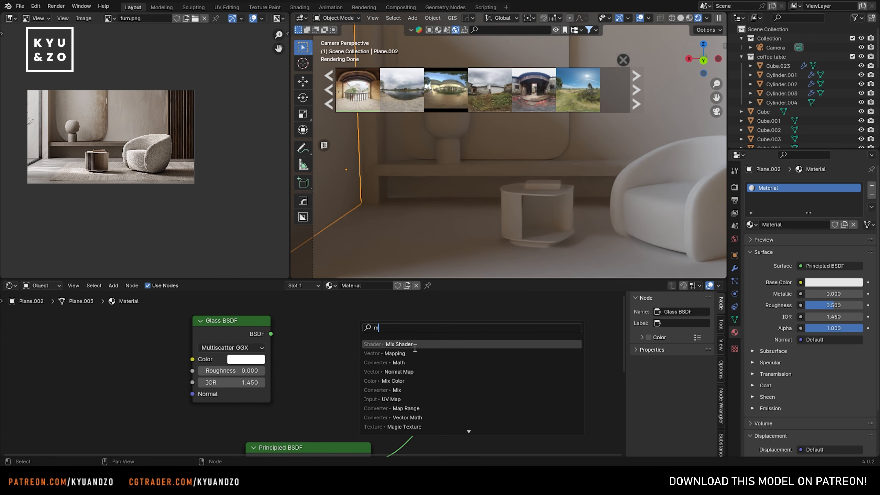
{"action": "left_click", "coordinate": [414, 348]}
{"action": "left_click", "coordinate": [358, 330]}
Step: Connect the Glass BSDF and Principled BSDF to the Mix Shader and its output to the Material Output's Surface
{"action": "left_click_drag", "start_coordinate": [270, 334], "coordinate": [359, 373]}
{"action": "middle_click_drag", "start_coordinate": [332, 412], "coordinate": [285, 381]}
{"action": "left_click_drag", "start_coordinate": [323, 429], "coordinate": [312, 353]}
{"action": "left_click_drag", "start_coordinate": [385, 316], "coordinate": [426, 359]}
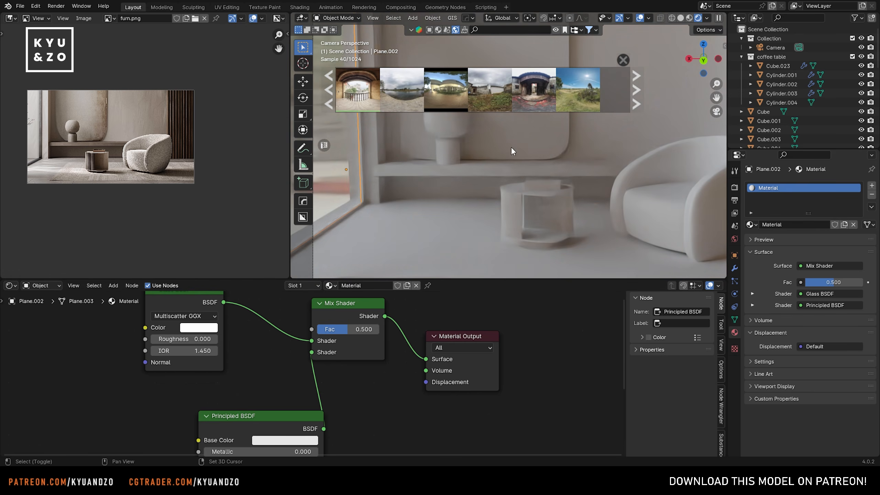
Step: Lower the Mix Shader's Fac to 0.225 so the window looks more like glass
{"action": "scroll", "coordinate": [511, 150], "scroll_direction": "down", "scroll_amount": 5}
{"action": "middle_click_drag", "start_coordinate": [443, 176], "coordinate": [461, 181], "text": "shift"}
{"action": "scroll", "coordinate": [461, 181], "scroll_direction": "up", "scroll_amount": 3}
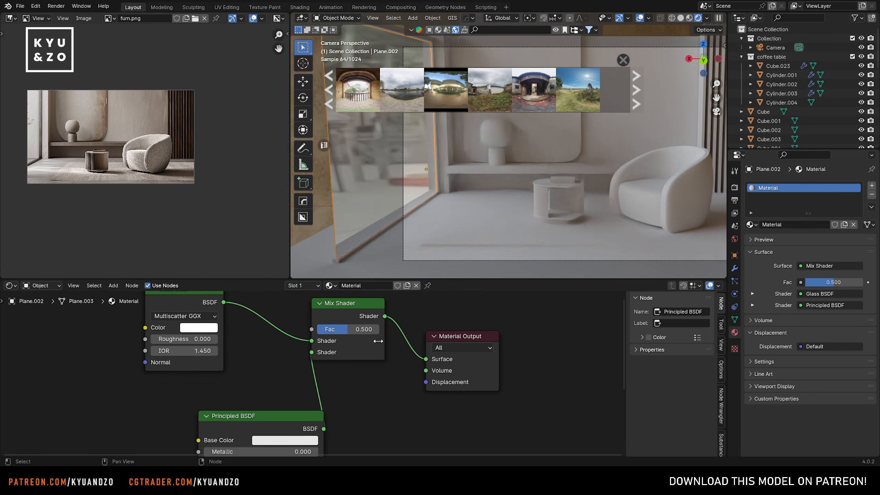
{"action": "left_click_drag", "start_coordinate": [344, 329], "coordinate": [336, 330]}
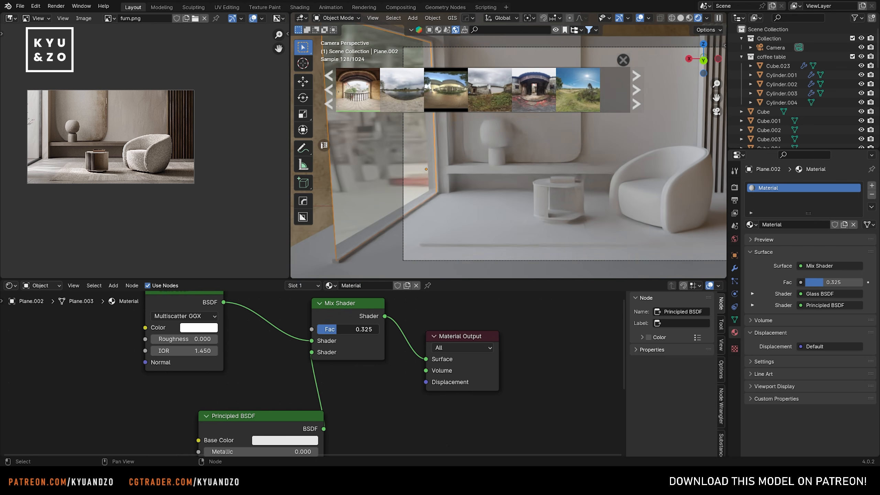
{"action": "left_click_drag", "start_coordinate": [336, 329], "coordinate": [330, 330]}
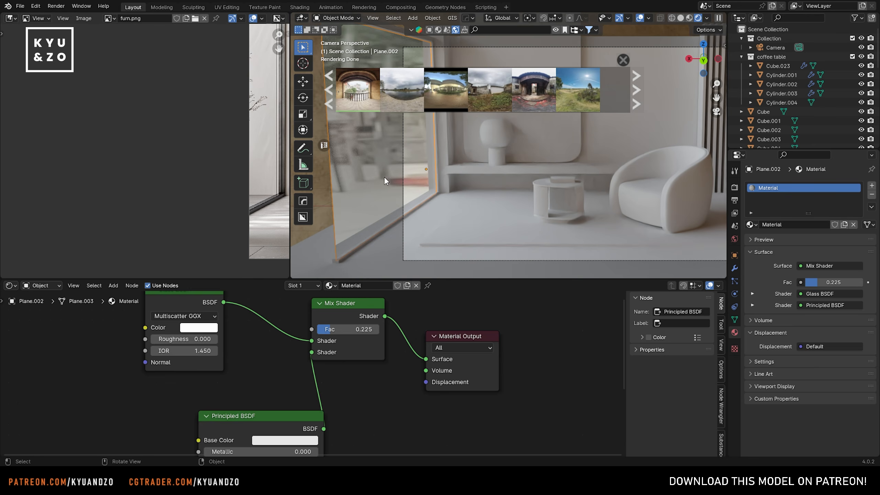
{"action": "left_click", "coordinate": [457, 158]}
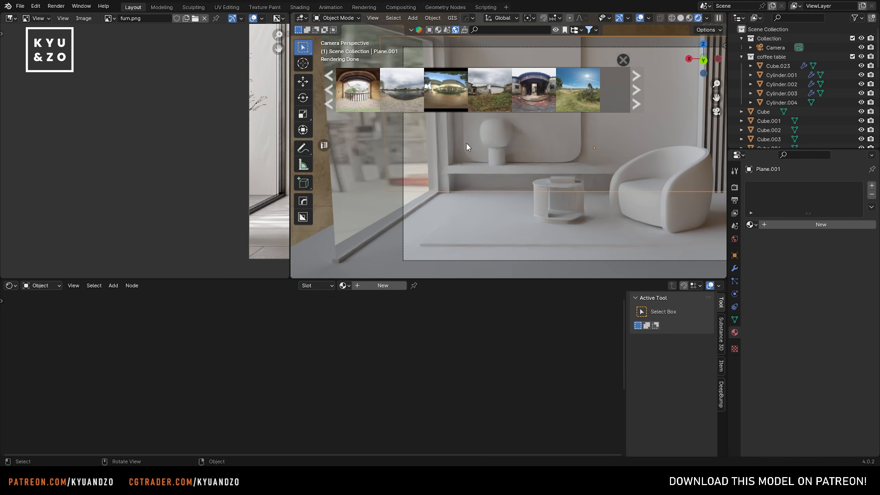
{"action": "left_click", "coordinate": [468, 144]}
{"action": "middle_click_drag", "start_coordinate": [447, 165], "coordinate": [476, 220], "text": "shift"}
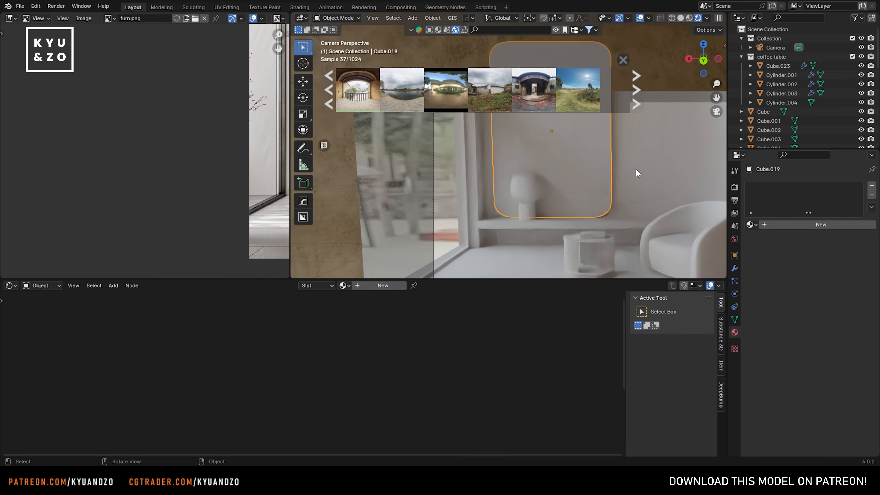
{"action": "left_click", "coordinate": [636, 169]}
{"action": "scroll", "coordinate": [510, 198], "scroll_direction": "down", "scroll_amount": 1}
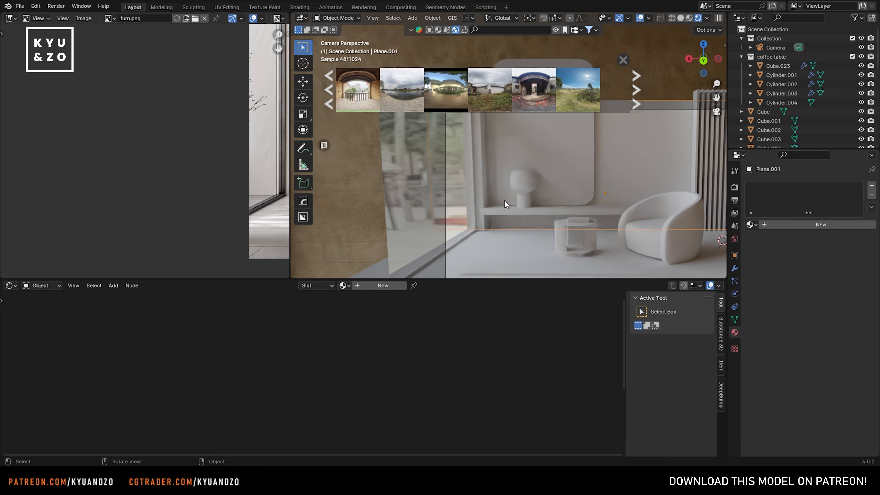
Step: Set the window material's Principled BSDF transmission weight to 0.545 and its IOR to 2.360
{"action": "left_click", "coordinate": [427, 222]}
{"action": "scroll", "coordinate": [427, 221], "scroll_direction": "up", "scroll_amount": 2}
{"action": "middle_click_drag", "start_coordinate": [317, 419], "coordinate": [389, 301]}
{"action": "left_click_drag", "start_coordinate": [312, 424], "coordinate": [337, 424]}
{"action": "mouse_move", "coordinate": [326, 358]}
{"action": "left_mouse_down"}
{"action": "mouse_move", "coordinate": [354, 357]}
{"action": "mouse_move", "coordinate": [328, 357]}
{"action": "left_mouse_up"}
{"action": "scroll", "coordinate": [513, 214], "scroll_direction": "down", "scroll_amount": 2}
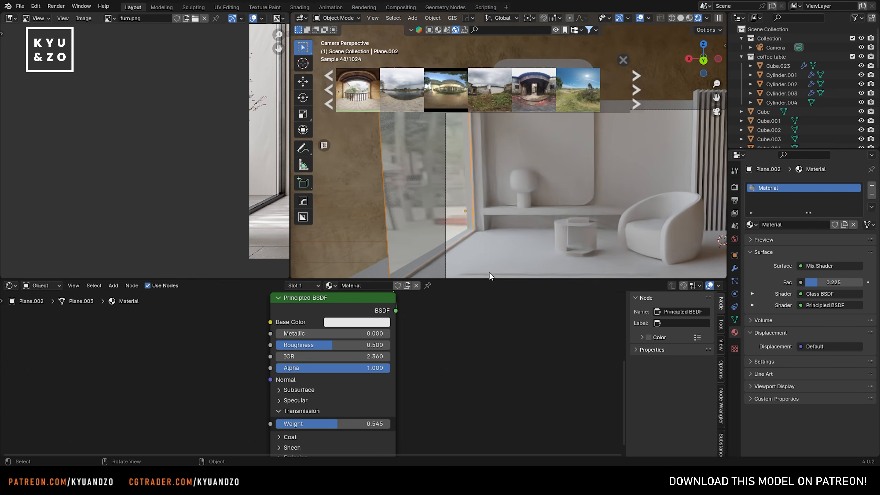
Step: Move the back wall plane along X toward the slatted panel and adjust its side edge along X in Edit Mode
{"action": "left_click_drag", "start_coordinate": [490, 279], "coordinate": [490, 359]}
{"action": "left_click", "coordinate": [496, 207]}
{"action": "left_click", "coordinate": [434, 202]}
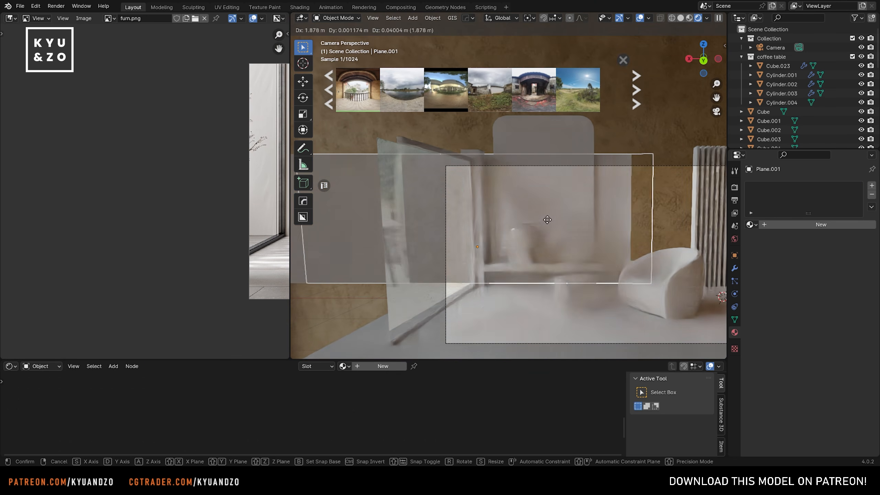
{"action": "key", "text": "Tab"}
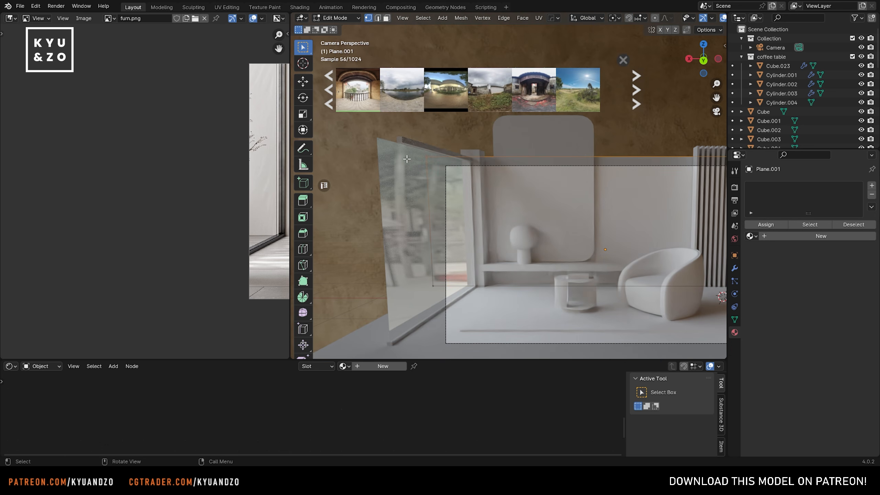
{"action": "key", "text": "g"}
{"action": "key", "text": "x"}
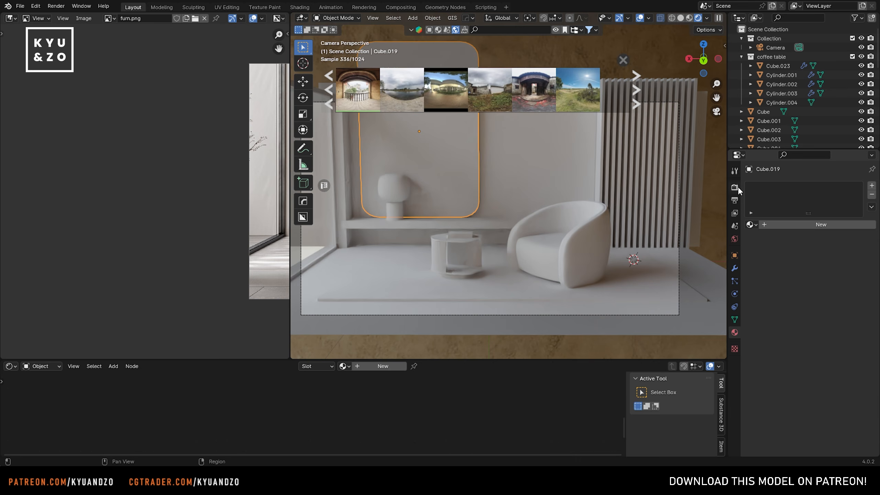
Step: Enable Transparent under the Film render settings so the HDR background is hidden
{"action": "left_click", "coordinate": [734, 188]}
{"action": "scroll", "coordinate": [755, 376], "scroll_direction": "down", "scroll_amount": 5}
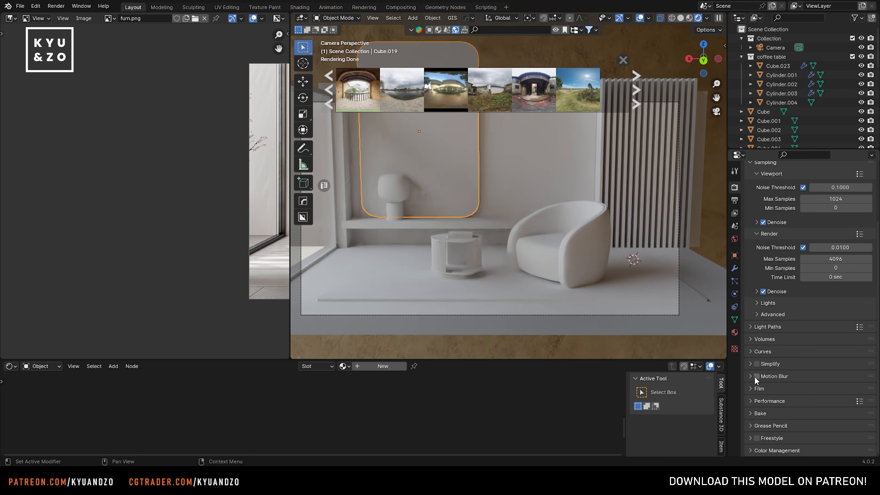
{"action": "left_click", "coordinate": [752, 389]}
{"action": "left_click", "coordinate": [762, 362]}
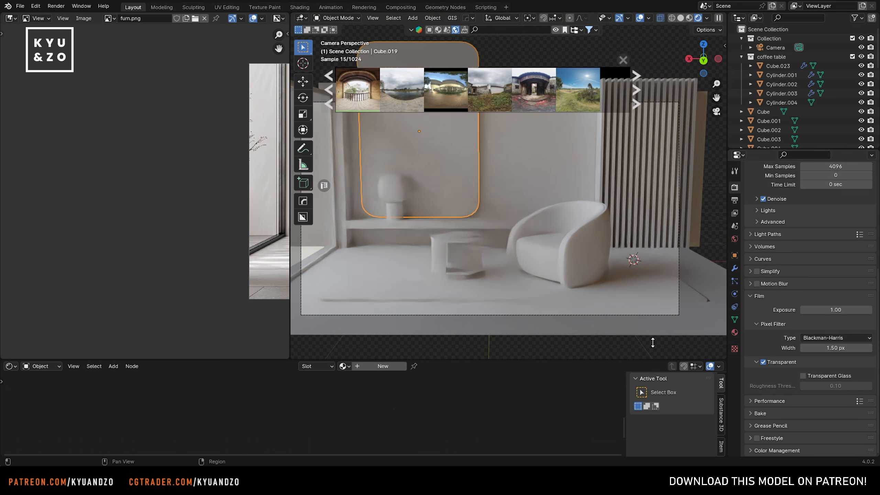
Step: Enlarge the 3D view beside the reference image and search the online material library for "fine wood"
{"action": "scroll", "coordinate": [510, 229], "scroll_direction": "up", "scroll_amount": 2}
{"action": "key", "text": "Home"}
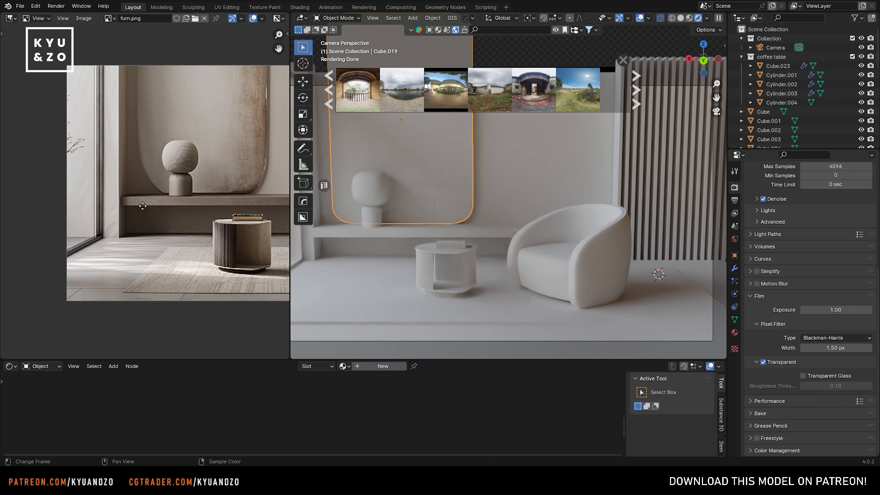
{"action": "left_click_drag", "start_coordinate": [291, 244], "coordinate": [254, 245]}
{"action": "scroll", "coordinate": [157, 251], "scroll_direction": "up", "scroll_amount": 2}
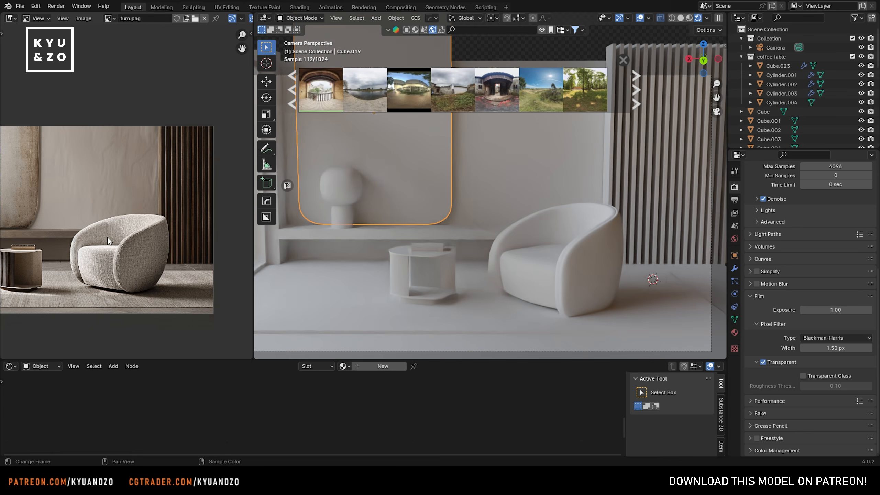
{"action": "mouse_move", "coordinate": [607, 73]}
{"action": "left_click", "coordinate": [415, 29]}
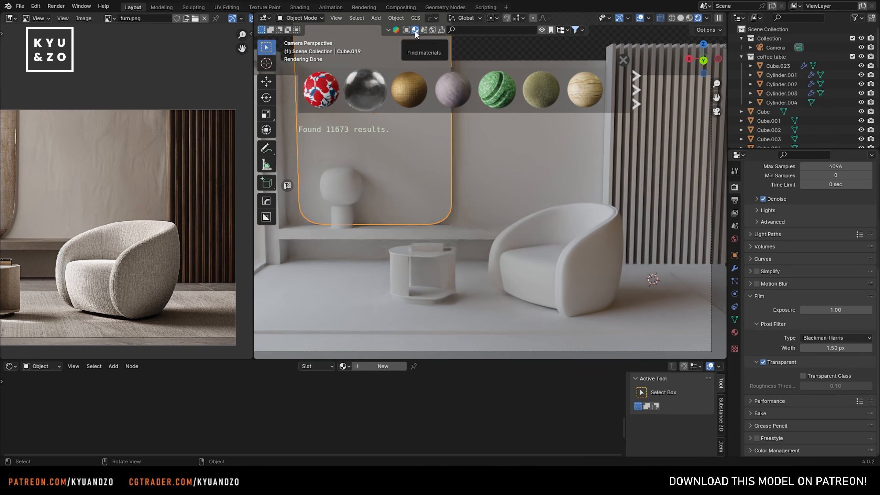
{"action": "left_click", "coordinate": [481, 29]}
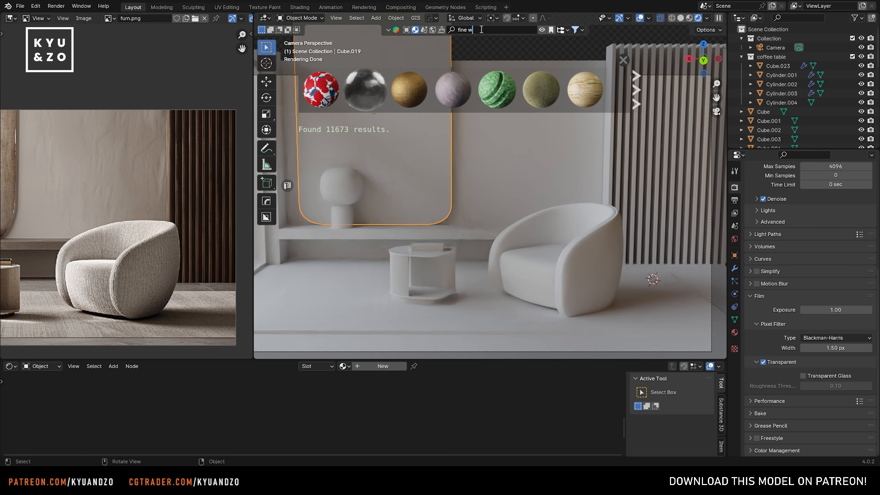
{"action": "type", "text": "fine wo"}
{"action": "type", "text": "od"}
{"action": "key", "text": "Return"}
Step: Apply the reddish-brown Fine wood material to the vertical slat panel behind the armchair
{"action": "left_click_drag", "start_coordinate": [397, 94], "coordinate": [611, 115]}
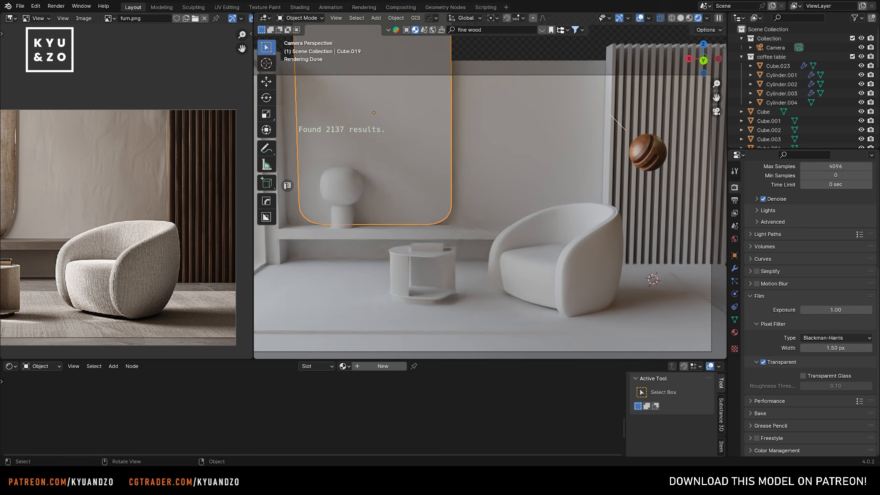
{"action": "middle_click_drag", "start_coordinate": [602, 181], "coordinate": [432, 204], "text": "shift"}
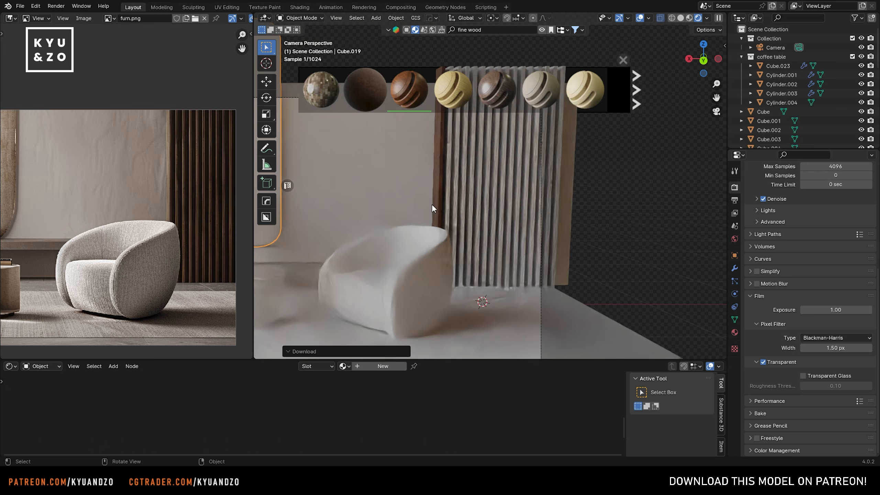
{"action": "scroll", "coordinate": [443, 200], "scroll_direction": "up", "scroll_amount": 2}
{"action": "left_click", "coordinate": [433, 197]}
{"action": "left_click", "coordinate": [442, 194]}
{"action": "scroll", "coordinate": [414, 179], "scroll_direction": "down", "scroll_amount": 2}
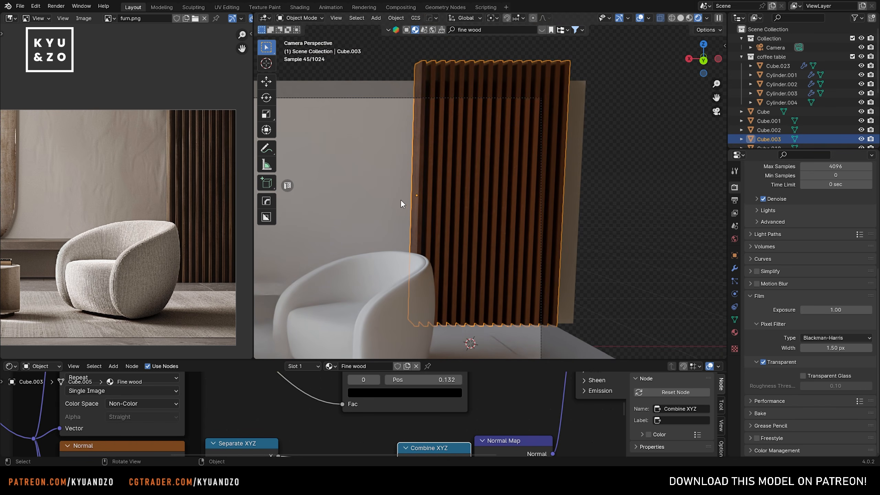
Step: Apply the slat panel's scale and UV map all its faces with Cube Projection
{"action": "middle_click_drag", "start_coordinate": [400, 199], "coordinate": [430, 154], "text": "shift"}
{"action": "scroll", "coordinate": [466, 188], "scroll_direction": "up", "scroll_amount": 4}
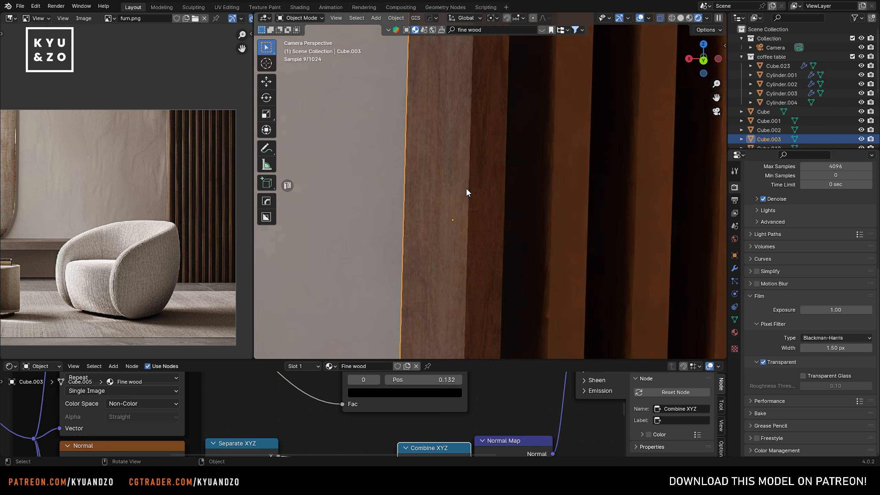
{"action": "key", "text": "ctrl+a"}
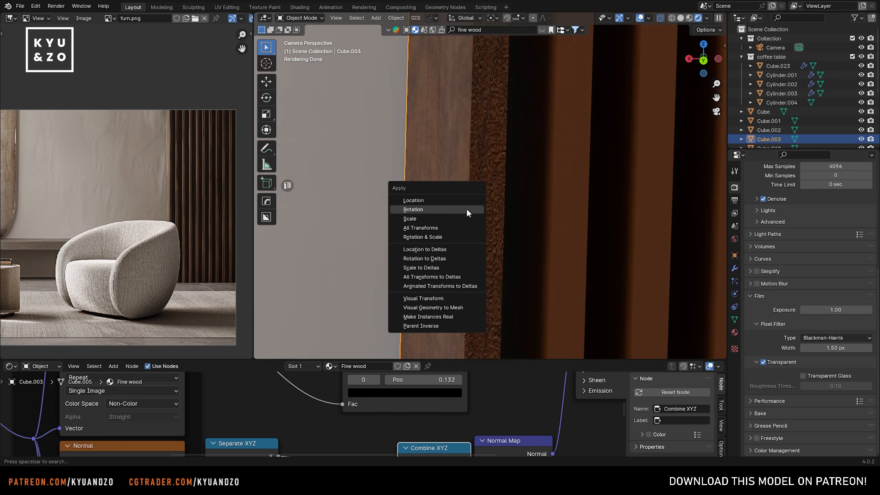
{"action": "left_click", "coordinate": [444, 217]}
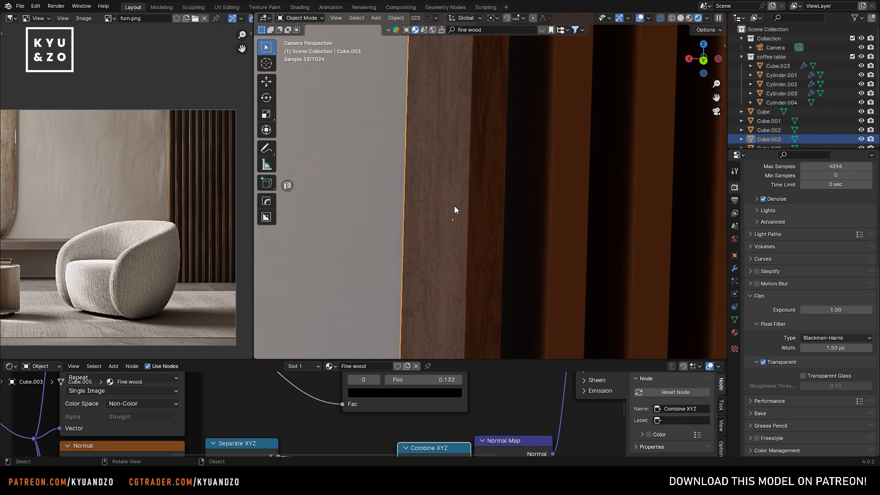
{"action": "key", "text": "Tab"}
{"action": "key", "text": "u"}
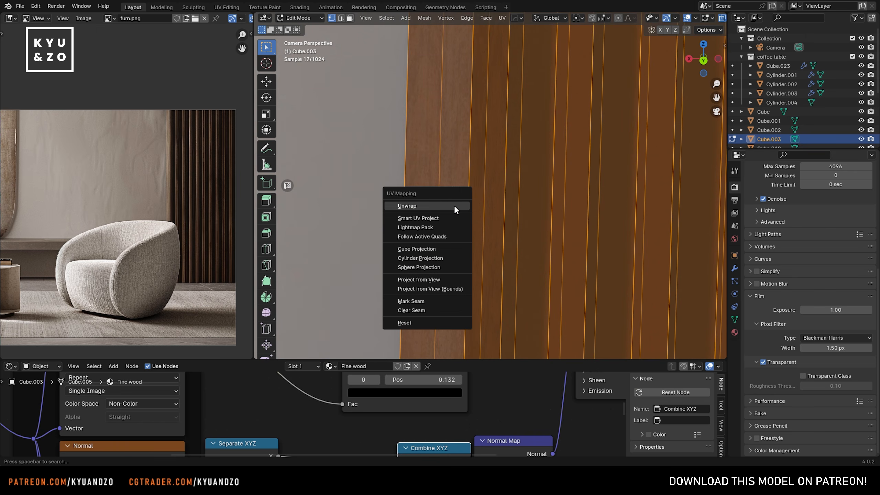
{"action": "left_click", "coordinate": [426, 249]}
{"action": "key", "text": "Tab"}
Step: Select the back wall plane and search the material library for "plaster"
{"action": "scroll", "coordinate": [430, 211], "scroll_direction": "down", "scroll_amount": 10}
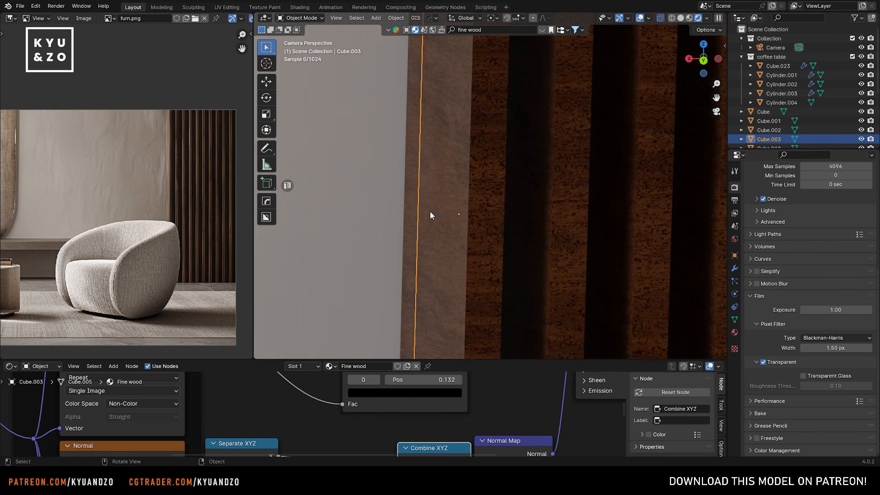
{"action": "left_click", "coordinate": [522, 170]}
{"action": "scroll", "coordinate": [506, 172], "scroll_direction": "up", "scroll_amount": 4}
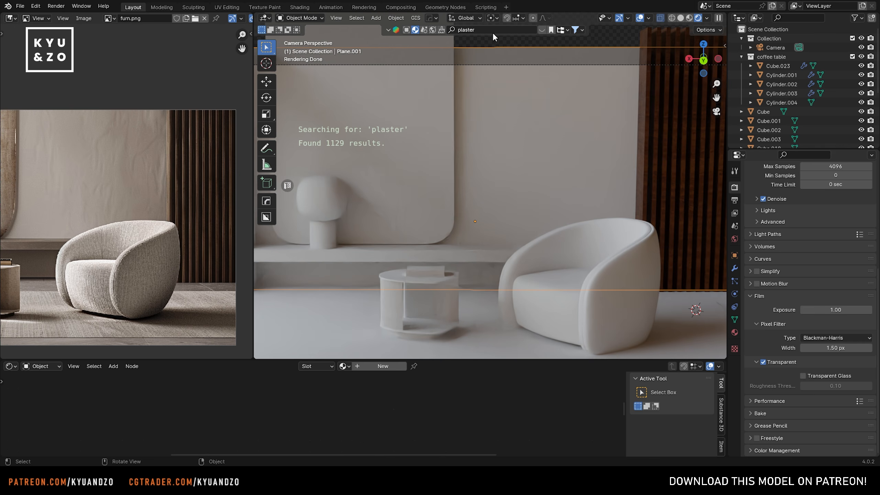
{"action": "left_click", "coordinate": [388, 30]}
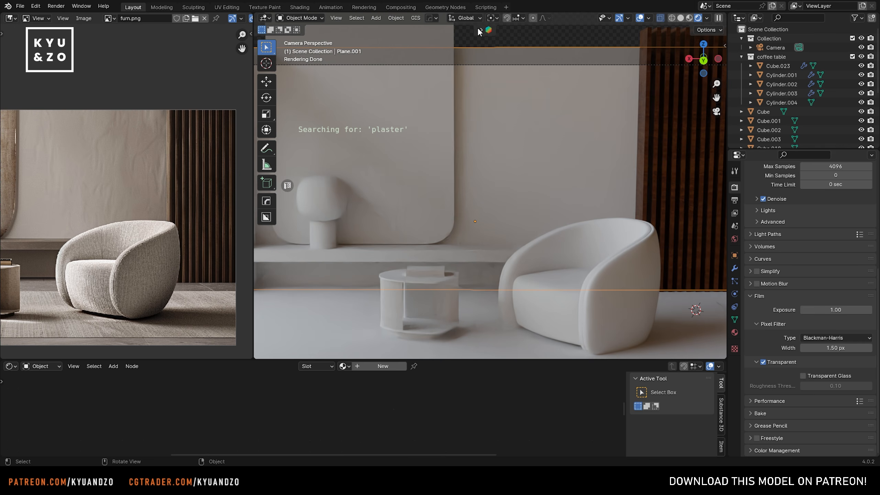
{"action": "mouse_move", "coordinate": [377, 81]}
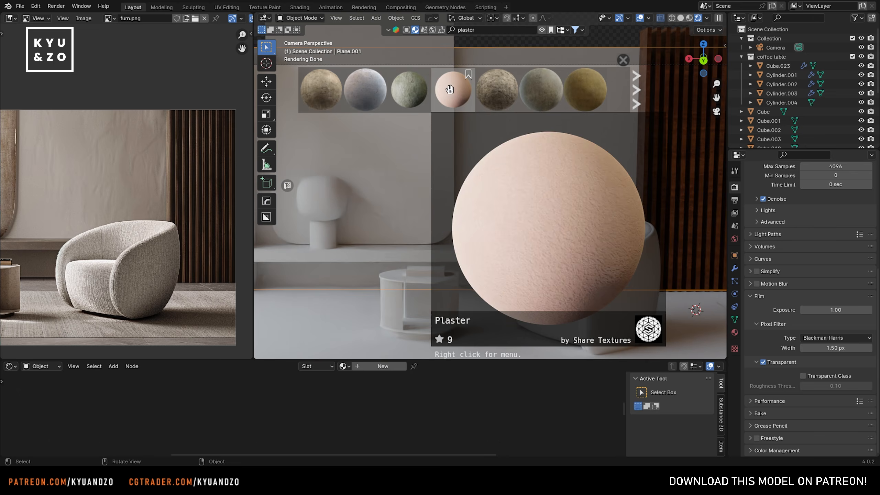
Step: Browse the plaster materials and apply White Plaster 02 to the back wall
{"action": "scroll", "coordinate": [485, 87], "scroll_direction": "down", "scroll_amount": 2}
{"action": "scroll", "coordinate": [466, 94], "scroll_direction": "down", "scroll_amount": 8}
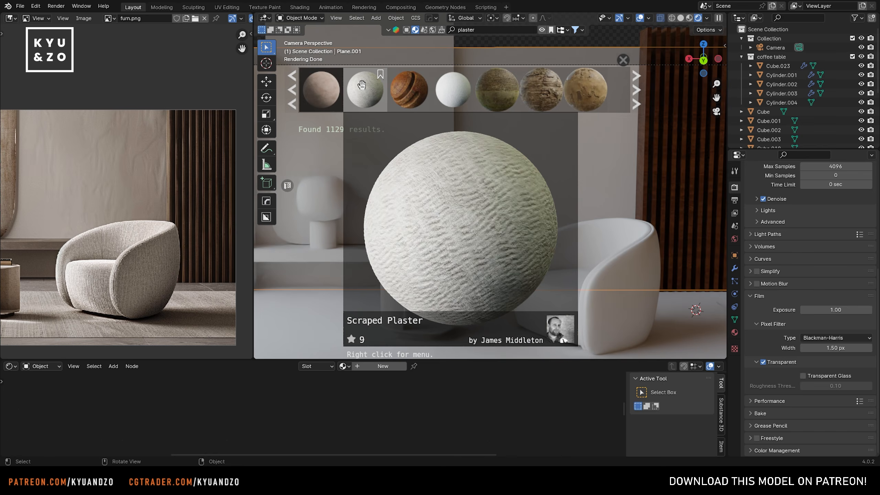
{"action": "mouse_move", "coordinate": [444, 83]}
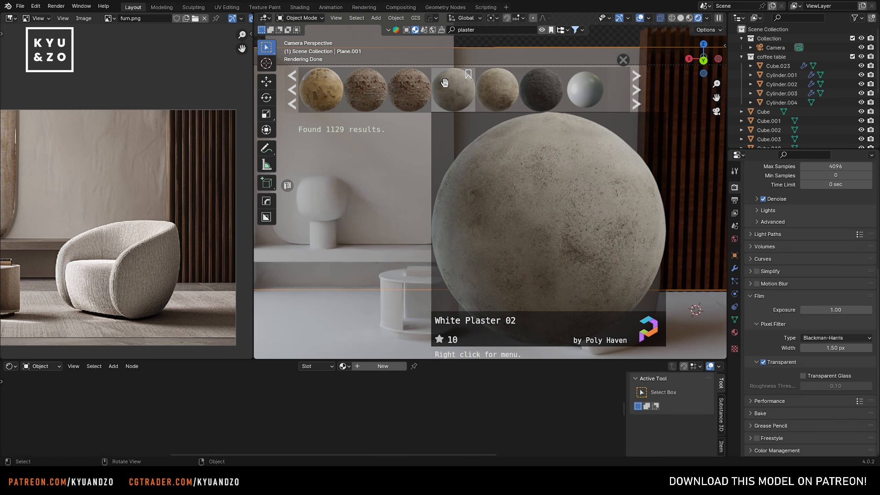
{"action": "left_click_drag", "start_coordinate": [445, 83], "coordinate": [586, 149]}
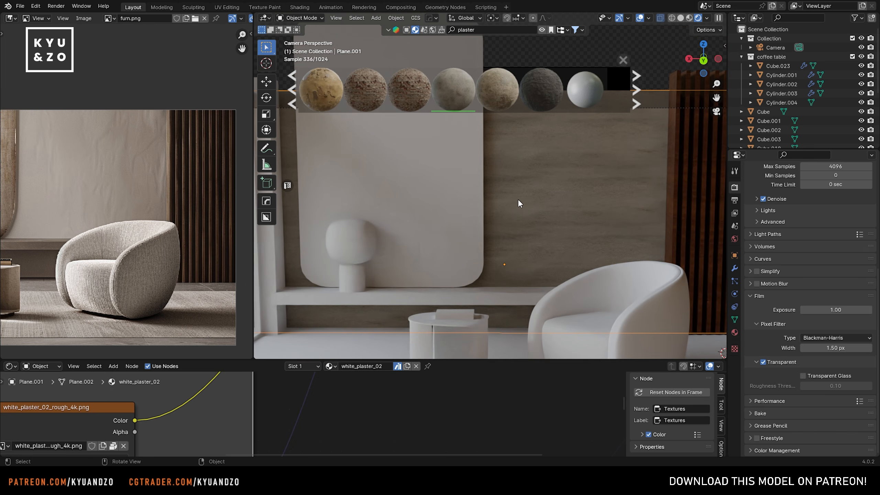
Step: Try another white plaster material from the search results on the back wall
{"action": "mouse_move", "coordinate": [544, 86]}
{"action": "scroll", "coordinate": [543, 86], "scroll_direction": "down", "scroll_amount": 5}
{"action": "scroll", "coordinate": [543, 86], "scroll_direction": "down", "scroll_amount": 4}
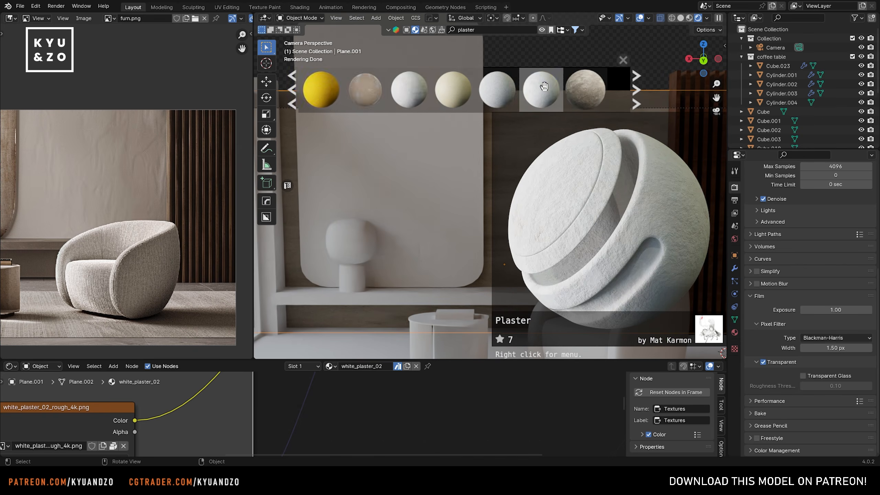
{"action": "left_click_drag", "start_coordinate": [497, 89], "coordinate": [568, 184]}
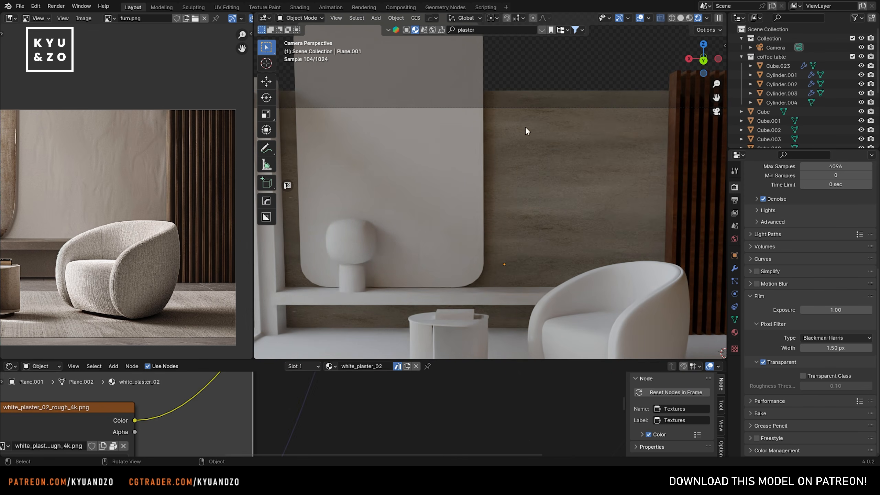
Step: Browse further through the plaster results and apply the Clay Orange material to the back wall
{"action": "mouse_move", "coordinate": [501, 84]}
{"action": "scroll", "coordinate": [505, 91], "scroll_direction": "down", "scroll_amount": 3}
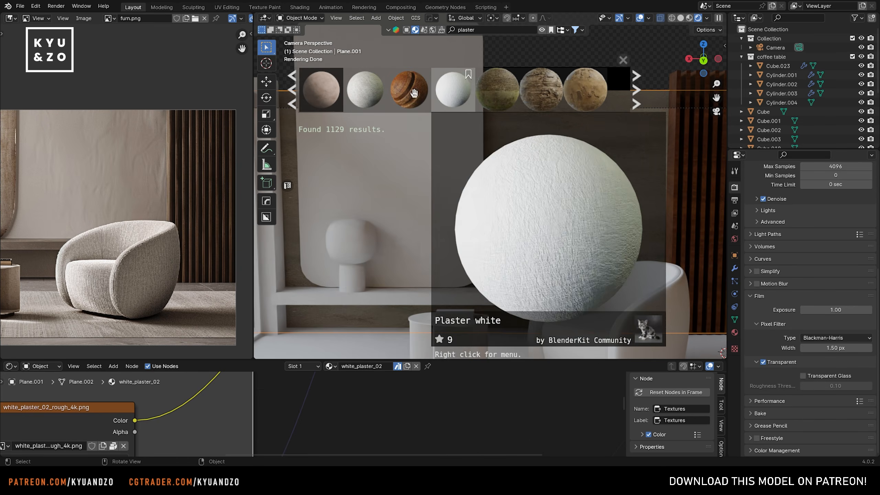
{"action": "mouse_move", "coordinate": [328, 92]}
{"action": "scroll", "coordinate": [364, 89], "scroll_direction": "down", "scroll_amount": 2}
{"action": "left_click_drag", "start_coordinate": [364, 90], "coordinate": [551, 156]}
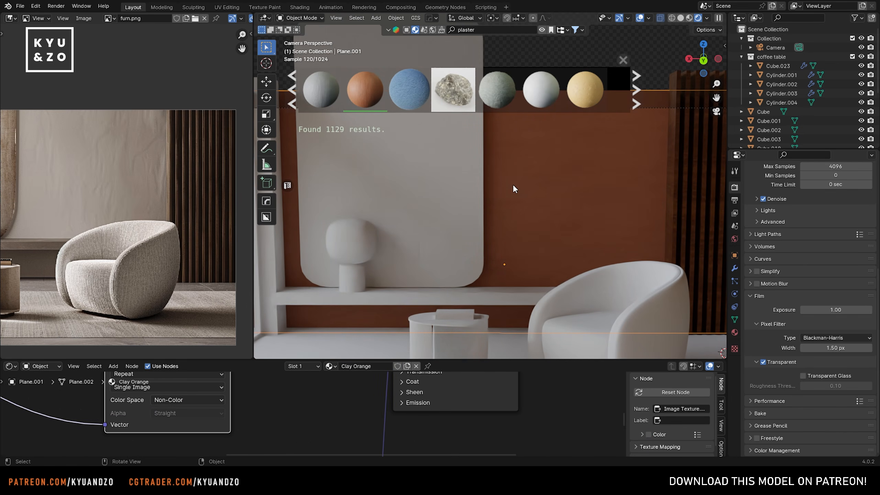
Step: Enlarge the node editor and cut the link between the Clay001_2K_Color.jpg texture and the Principled BSDF's Base Color
{"action": "left_click_drag", "start_coordinate": [265, 358], "coordinate": [265, 257]}
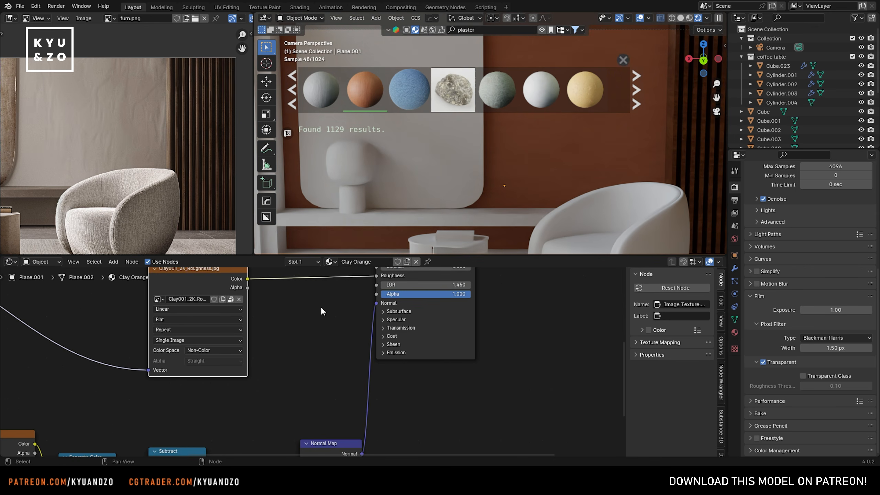
{"action": "middle_click_drag", "start_coordinate": [320, 307], "coordinate": [348, 439]}
{"action": "left_click_drag", "start_coordinate": [313, 280], "coordinate": [336, 338]}
{"action": "middle_click_drag", "start_coordinate": [350, 346], "coordinate": [338, 325]}
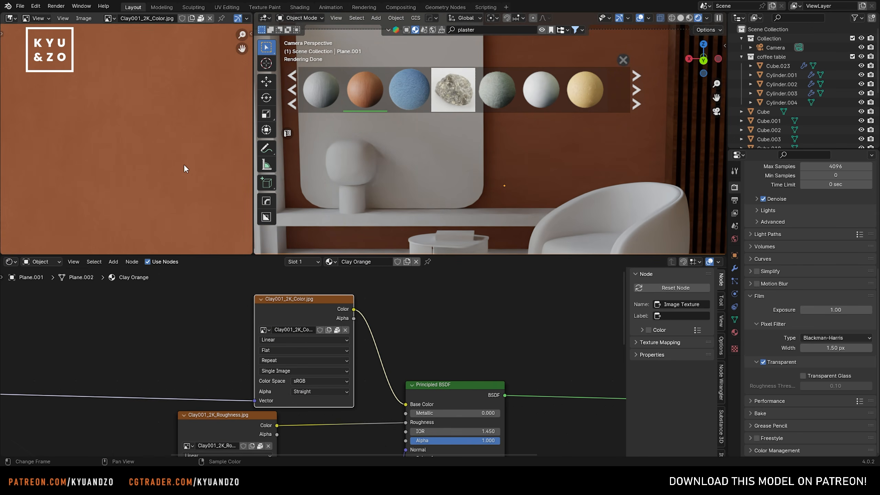
{"action": "right_click_drag", "start_coordinate": [428, 373], "coordinate": [385, 387], "text": "ctrl"}
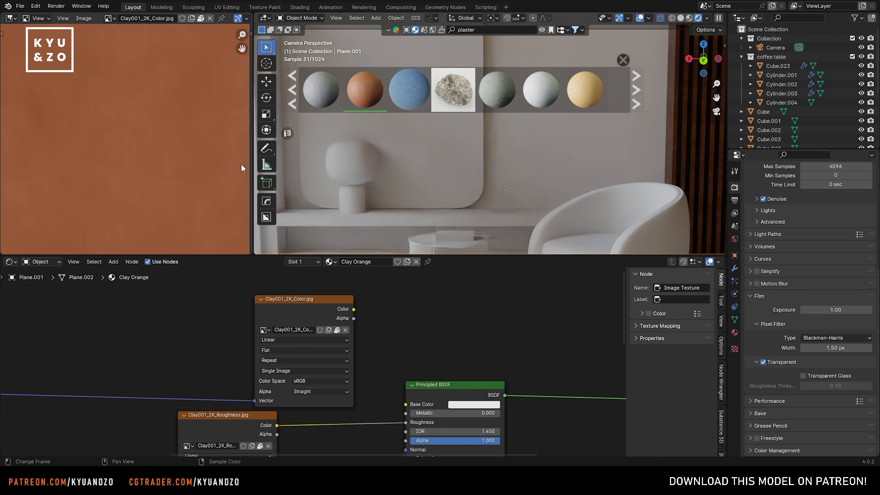
Step: Set the wall material's Base Color to a pale, low-saturation beige and show furn.png again in the image editor
{"action": "left_click", "coordinate": [468, 405]}
{"action": "left_click", "coordinate": [480, 320]}
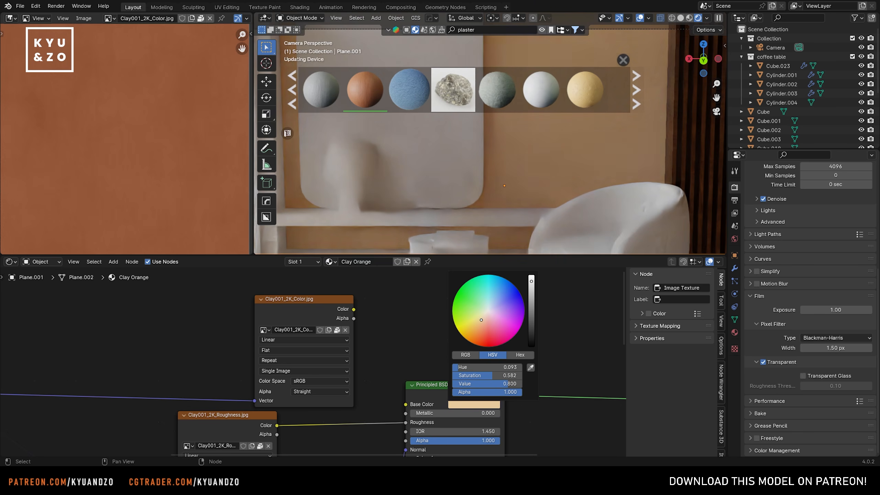
{"action": "left_click_drag", "start_coordinate": [492, 375], "coordinate": [462, 376]}
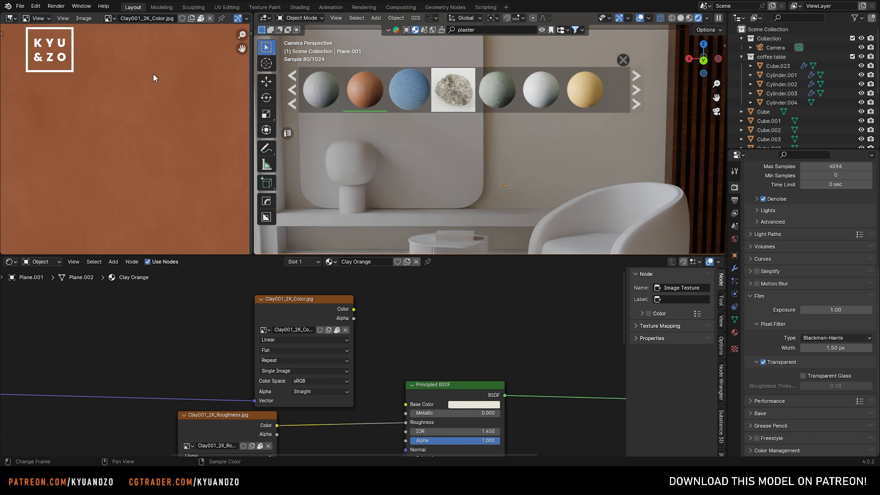
{"action": "left_click", "coordinate": [112, 18]}
{"action": "left_click", "coordinate": [156, 85]}
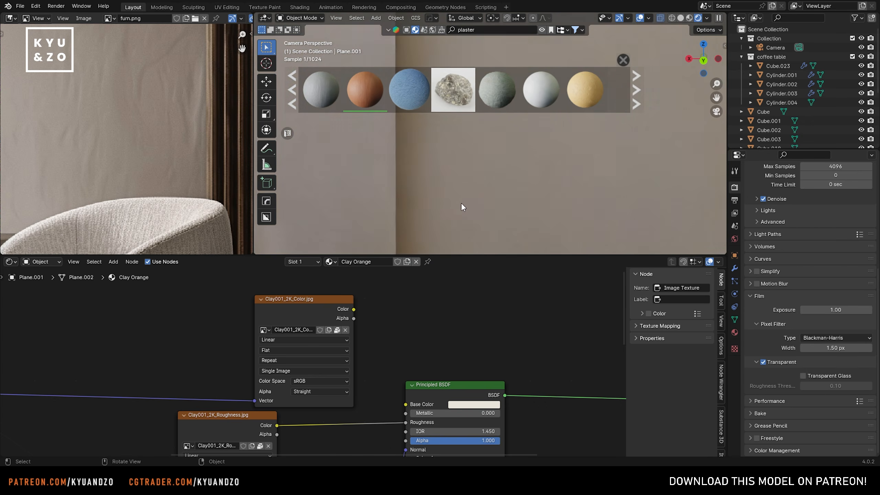
Step: Set the Normal Map strength to 10 in the back wall's clay material to bring out the plaster relief
{"action": "scroll", "coordinate": [483, 186], "scroll_direction": "down", "scroll_amount": 5}
{"action": "middle_click_drag", "start_coordinate": [395, 345], "coordinate": [433, 297]}
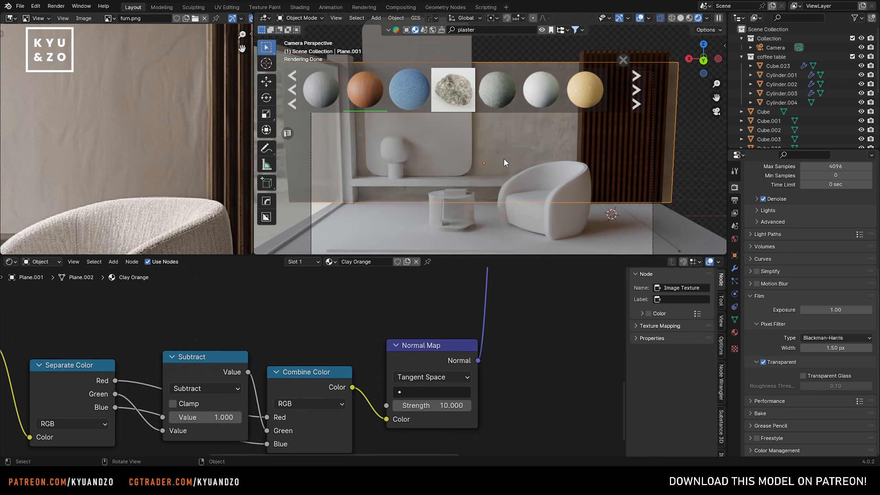
{"action": "scroll", "coordinate": [505, 161], "scroll_direction": "up", "scroll_amount": 6}
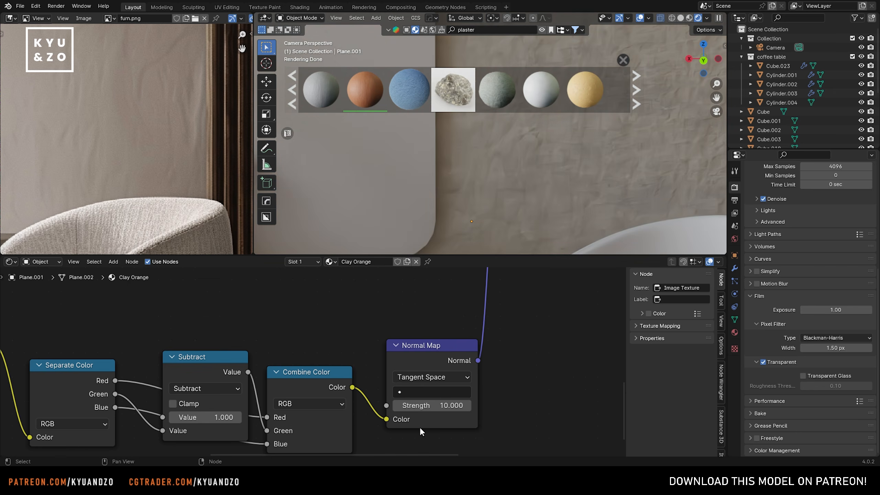
Step: Reduce the Normal Map strength in the back wall's clay material to 2.8
{"action": "left_click_drag", "start_coordinate": [432, 406], "coordinate": [353, 405]}
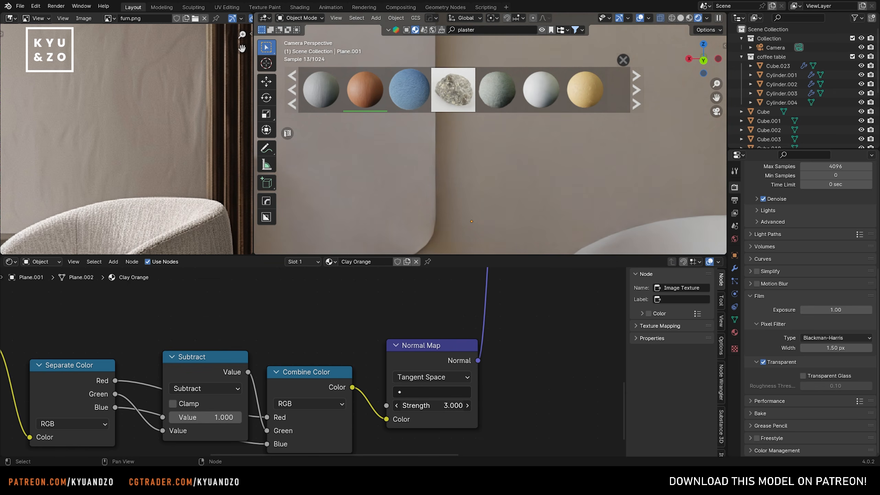
{"action": "mouse_move", "coordinate": [432, 405]}
{"action": "left_mouse_down"}
{"action": "mouse_move", "coordinate": [415, 406]}
{"action": "mouse_move", "coordinate": [447, 405]}
{"action": "left_mouse_up"}
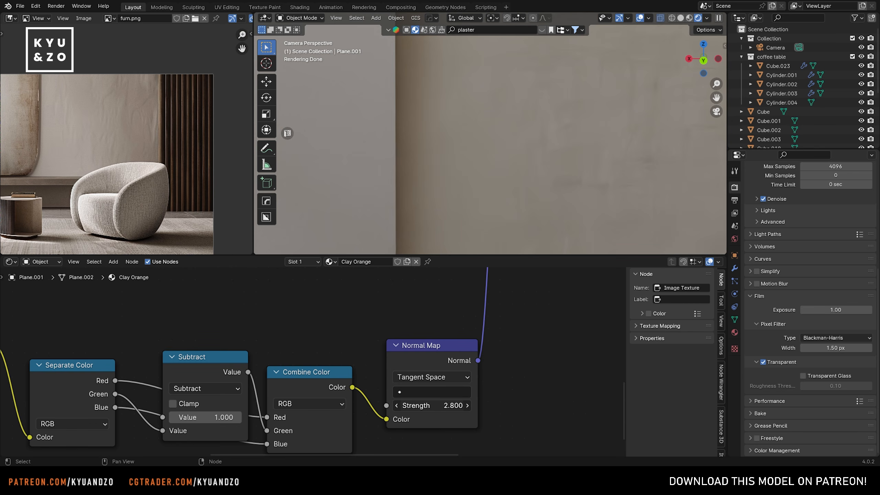
{"action": "scroll", "coordinate": [480, 194], "scroll_direction": "down", "scroll_amount": 3}
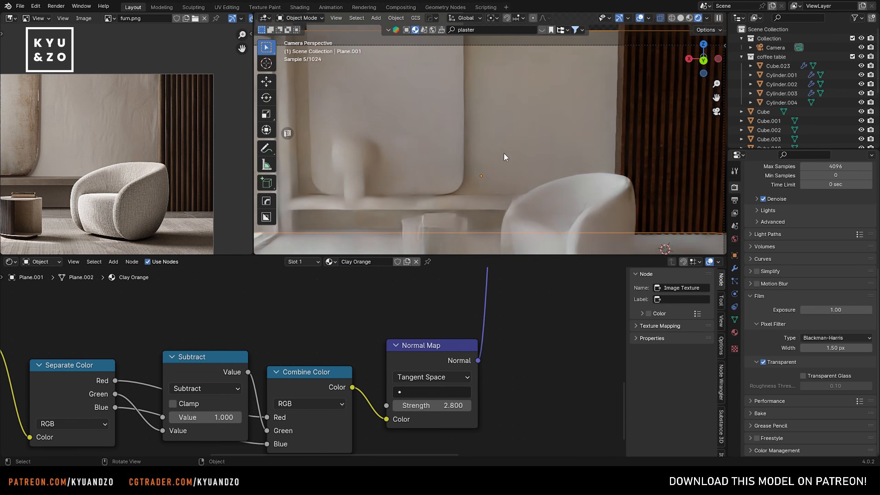
Step: Apply the back wall's scale and unwrap its UVs again so the plaster texture maps evenly
{"action": "key", "text": "ctrl+a"}
{"action": "left_click", "coordinate": [504, 153]}
{"action": "left_click", "coordinate": [624, 135]}
{"action": "left_click", "coordinate": [589, 142]}
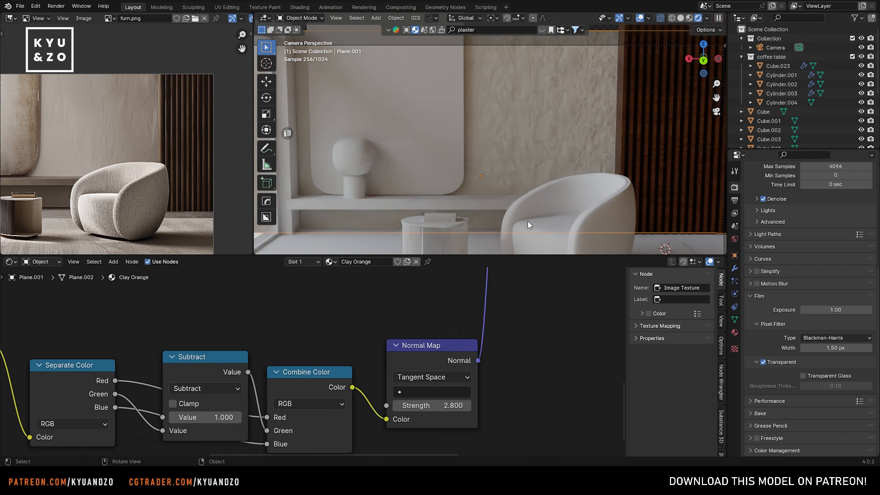
{"action": "key", "text": "Tab"}
{"action": "key", "text": "u"}
{"action": "left_click", "coordinate": [524, 165]}
{"action": "key", "text": "Tab"}
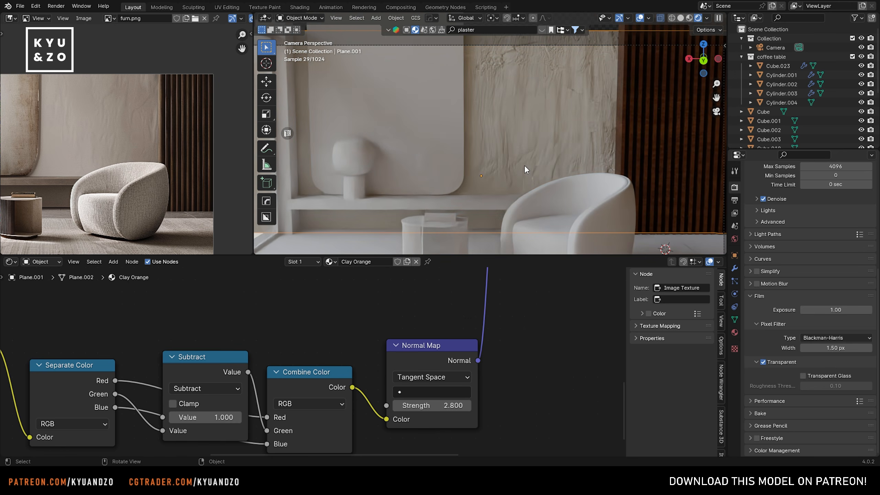
Step: Set the Normal Map strength in the wall's clay material to 0.6 for a subtle plaster relief
{"action": "key", "text": "BackSpace"}
{"action": "scroll", "coordinate": [526, 137], "scroll_direction": "up", "scroll_amount": 3}
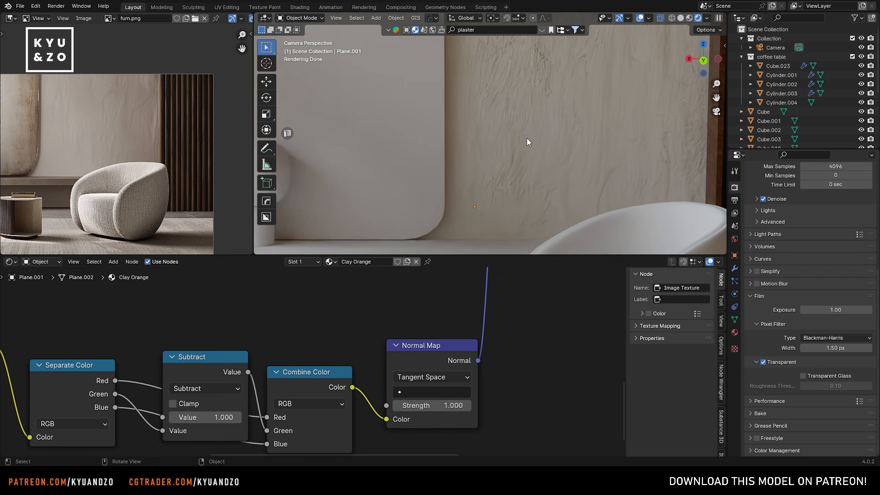
{"action": "middle_click_drag", "start_coordinate": [527, 137], "coordinate": [492, 148], "text": "shift"}
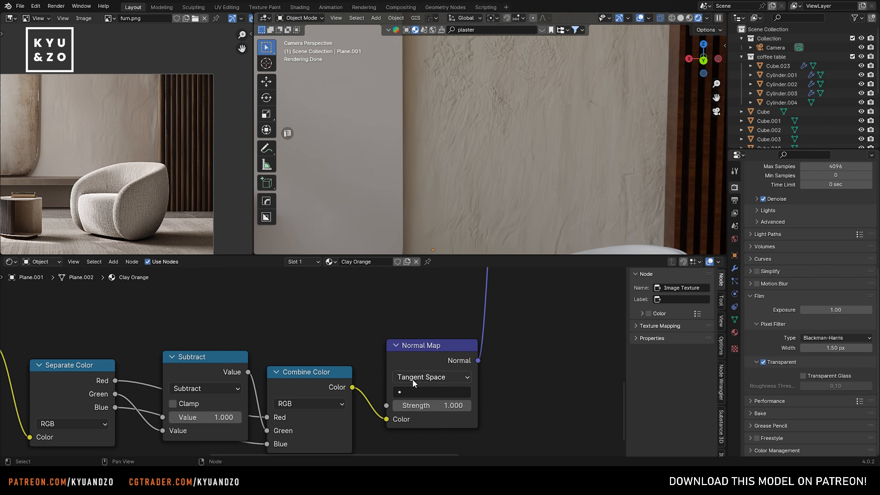
{"action": "left_click", "coordinate": [431, 405]}
{"action": "type", "text": "0.7"}
{"action": "key", "text": "Return"}
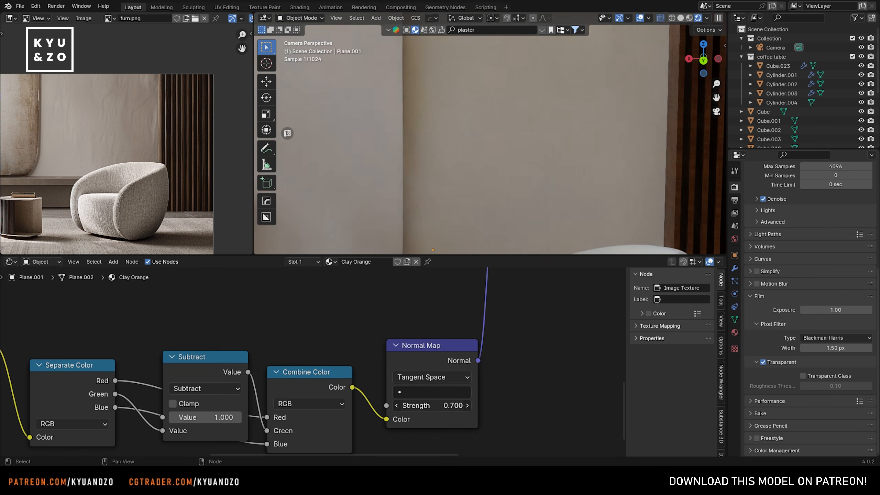
{"action": "left_click_drag", "start_coordinate": [432, 405], "coordinate": [447, 405]}
{"action": "scroll", "coordinate": [489, 155], "scroll_direction": "down", "scroll_amount": 7}
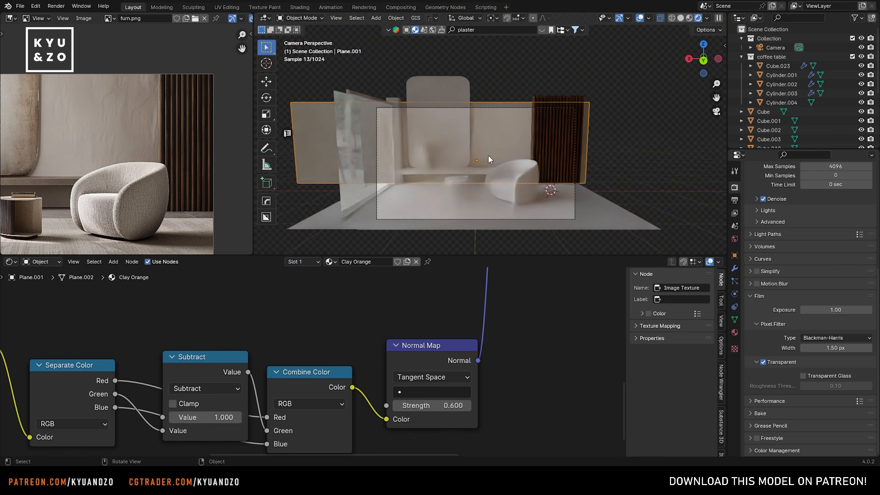
{"action": "scroll", "coordinate": [488, 155], "scroll_direction": "up", "scroll_amount": 3}
Step: Check the shelf in the reference image, select the modelled shelf and search the material library for marble
{"action": "middle_click_drag", "start_coordinate": [80, 192], "coordinate": [190, 141]}
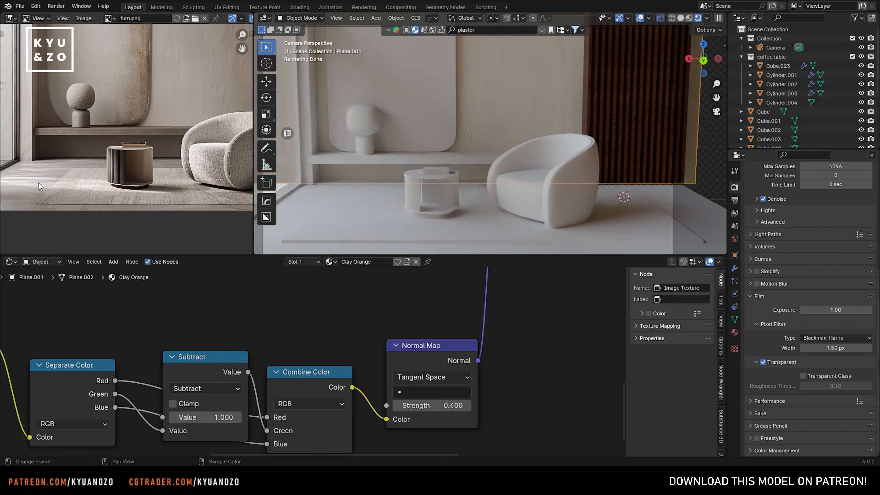
{"action": "scroll", "coordinate": [107, 145], "scroll_direction": "up", "scroll_amount": 5}
{"action": "middle_click_drag", "start_coordinate": [140, 127], "coordinate": [225, 132]}
{"action": "scroll", "coordinate": [107, 145], "scroll_direction": "down", "scroll_amount": 1}
{"action": "middle_click_drag", "start_coordinate": [104, 147], "coordinate": [173, 151]}
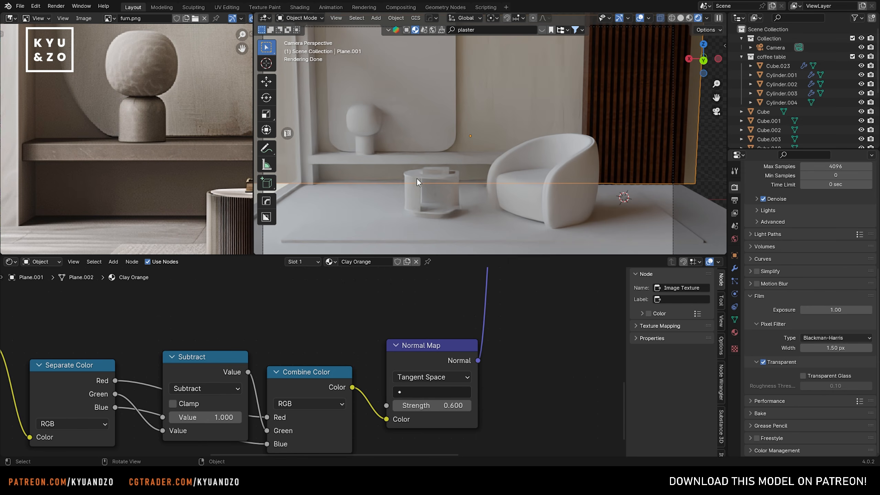
{"action": "left_click", "coordinate": [451, 160]}
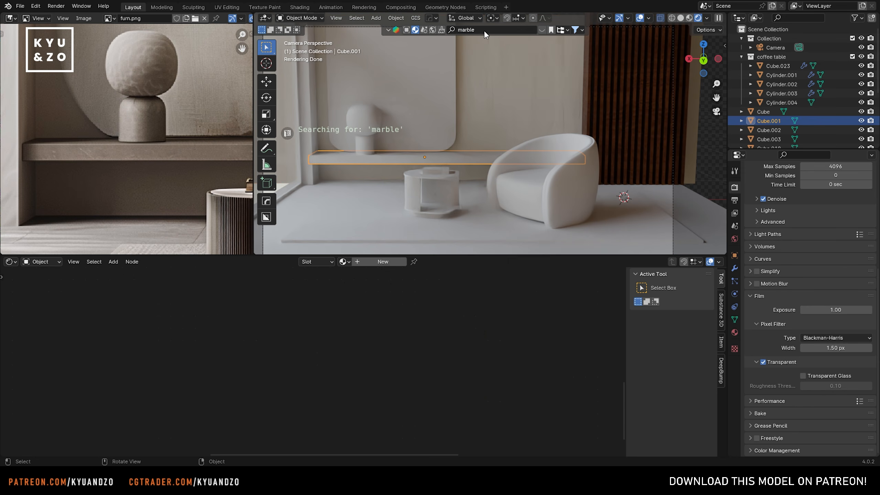
{"action": "mouse_move", "coordinate": [501, 80]}
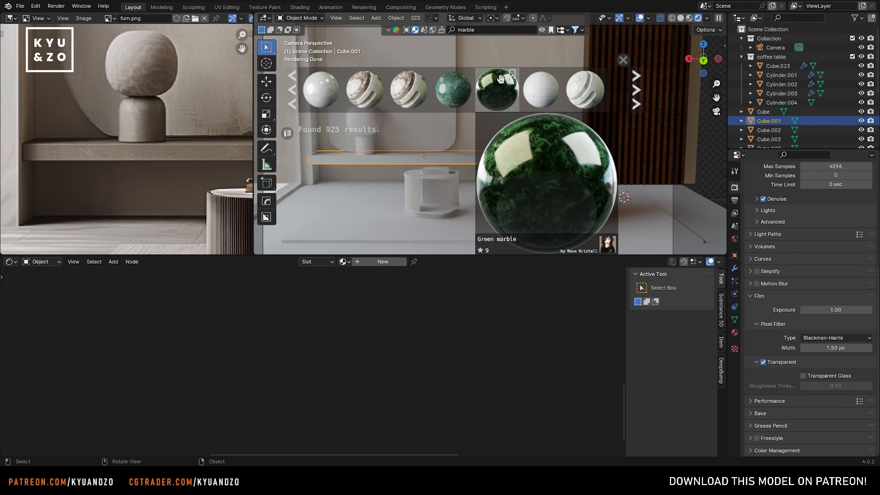
{"action": "scroll", "coordinate": [459, 87], "scroll_direction": "down", "scroll_amount": 2}
{"action": "scroll", "coordinate": [473, 85], "scroll_direction": "down", "scroll_amount": 2}
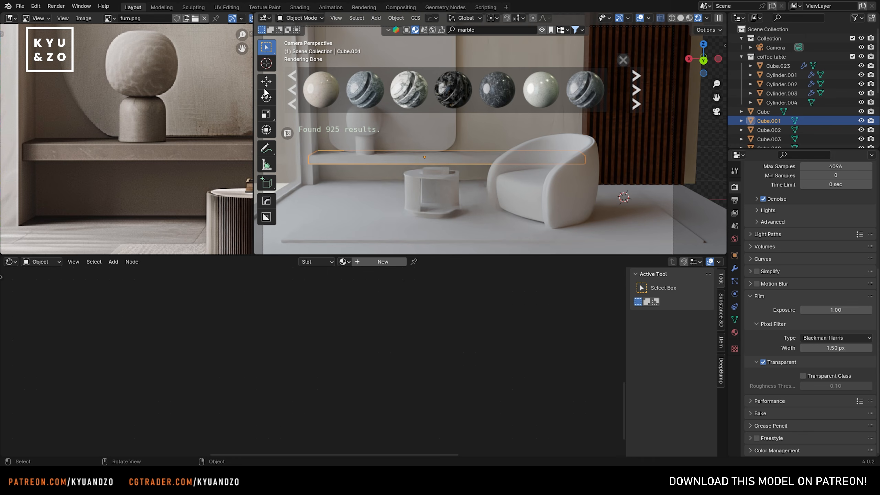
Step: Assign the light beige Marble 4 material to the shelf and unwrap it with its scale applied
{"action": "left_click_drag", "start_coordinate": [320, 89], "coordinate": [463, 155]}
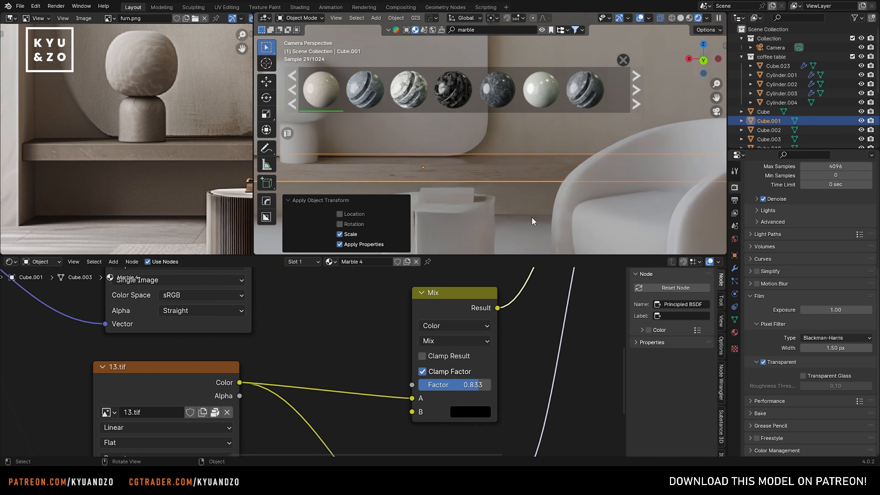
{"action": "key", "text": "Tab"}
{"action": "key", "text": "u"}
{"action": "left_click", "coordinate": [518, 173]}
{"action": "key", "text": "Tab"}
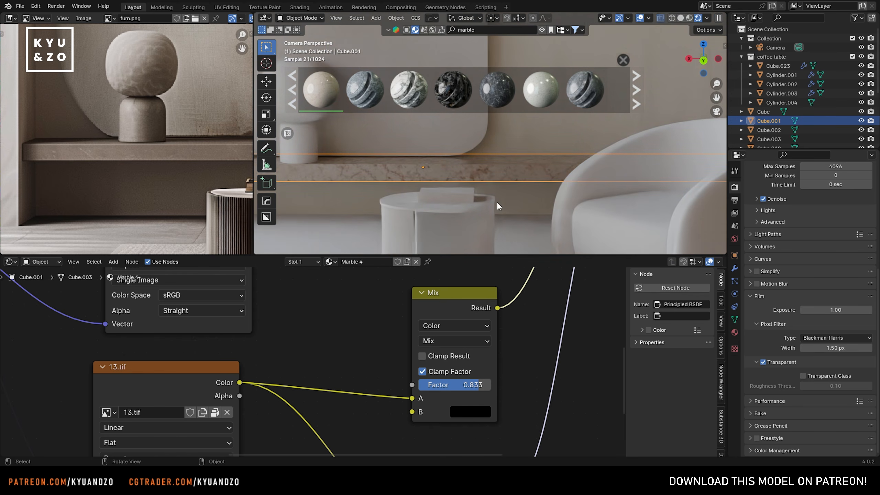
{"action": "middle_click_drag", "start_coordinate": [421, 167], "coordinate": [519, 143], "text": "shift"}
{"action": "scroll", "coordinate": [518, 143], "scroll_direction": "up", "scroll_amount": 2}
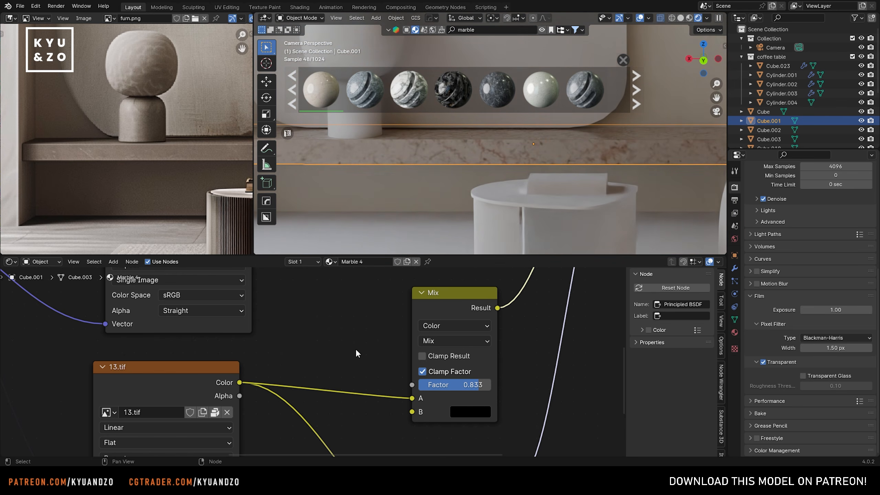
Step: Insert a Hue/Saturation/Value node between the marble 4 texture and the Base Color and try a saturation of 0.2
{"action": "middle_click_drag", "start_coordinate": [353, 329], "coordinate": [264, 401]}
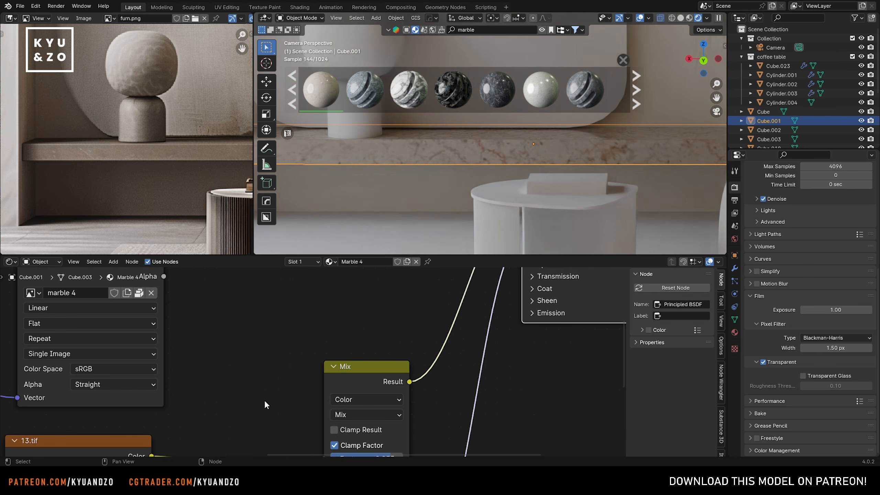
{"action": "scroll", "coordinate": [301, 359], "scroll_direction": "down", "scroll_amount": 10}
{"action": "middle_click_drag", "start_coordinate": [351, 324], "coordinate": [311, 386]}
{"action": "scroll", "coordinate": [328, 367], "scroll_direction": "up", "scroll_amount": 1}
{"action": "key", "text": "shift+a"}
{"action": "type", "text": "hie"}
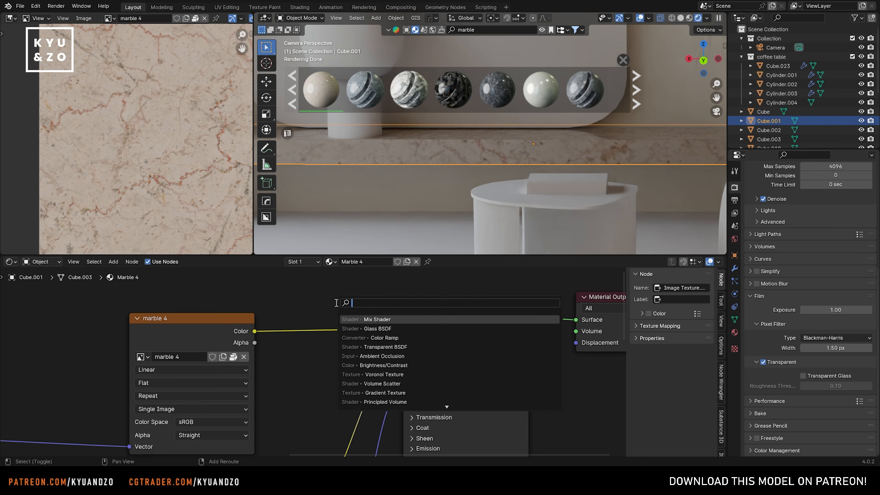
{"action": "left_click", "coordinate": [370, 319]}
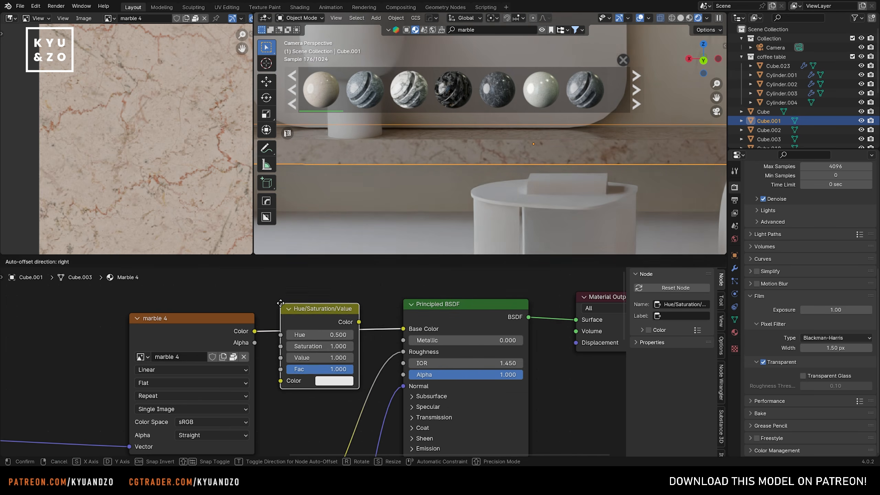
{"action": "left_click", "coordinate": [383, 316]}
{"action": "left_click_drag", "start_coordinate": [351, 340], "coordinate": [315, 340]}
{"action": "left_click_drag", "start_coordinate": [335, 339], "coordinate": [349, 338]}
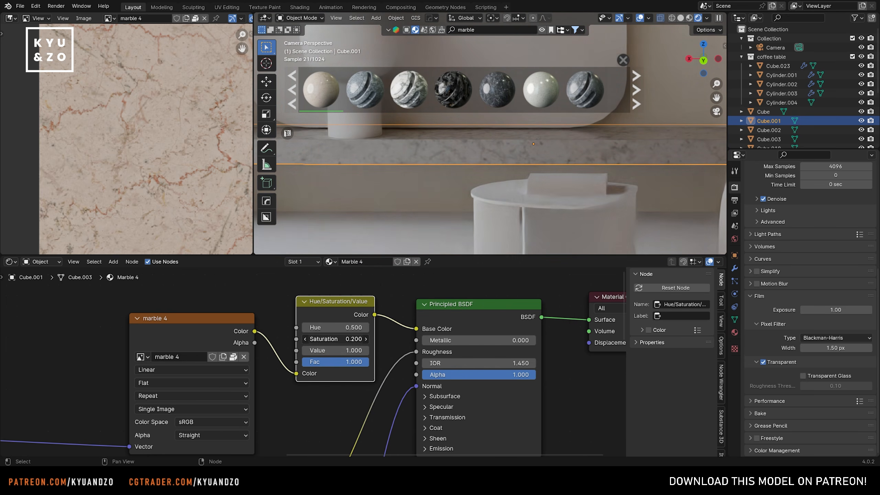
Step: Show furn.png again in the image editor and replace the shelf's material with the tan Marble from the library
{"action": "left_click", "coordinate": [110, 19]}
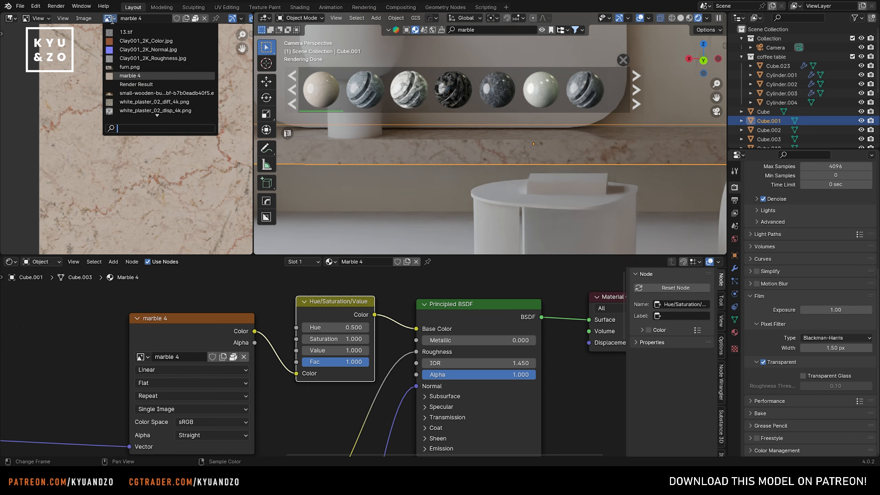
{"action": "left_click", "coordinate": [135, 67]}
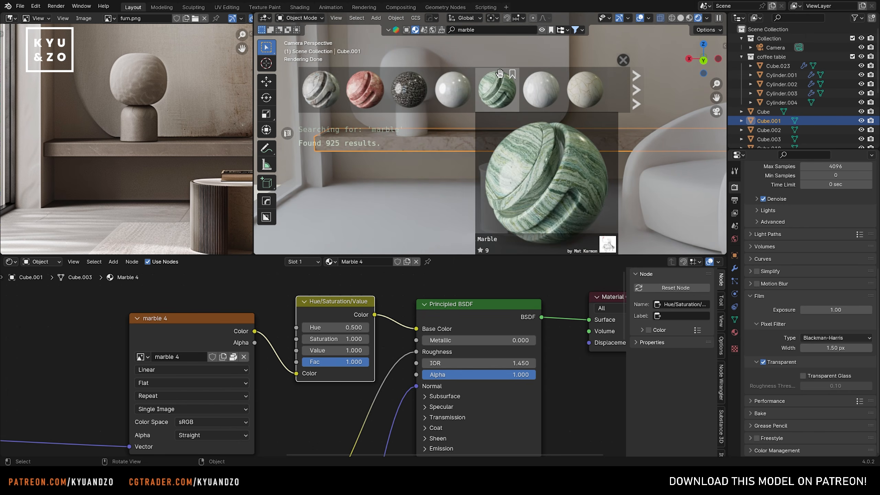
{"action": "mouse_move", "coordinate": [414, 90]}
{"action": "scroll", "coordinate": [414, 90], "scroll_direction": "down", "scroll_amount": 5}
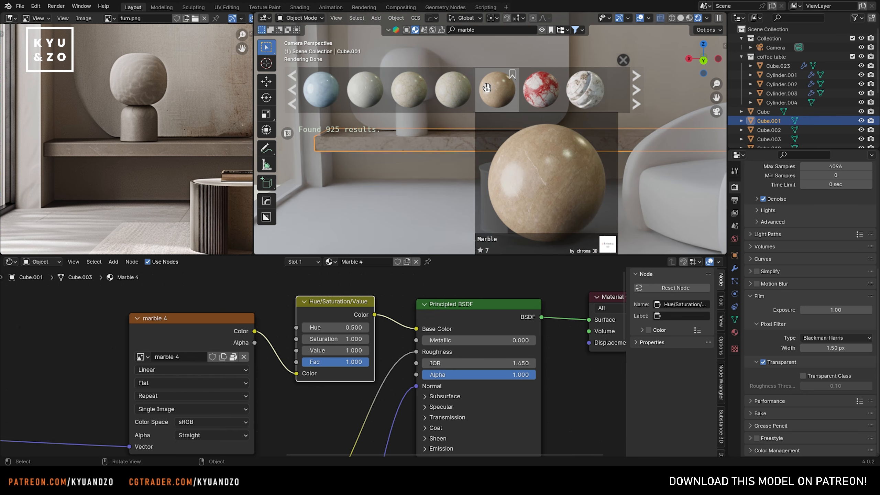
{"action": "left_click_drag", "start_coordinate": [487, 88], "coordinate": [485, 145]}
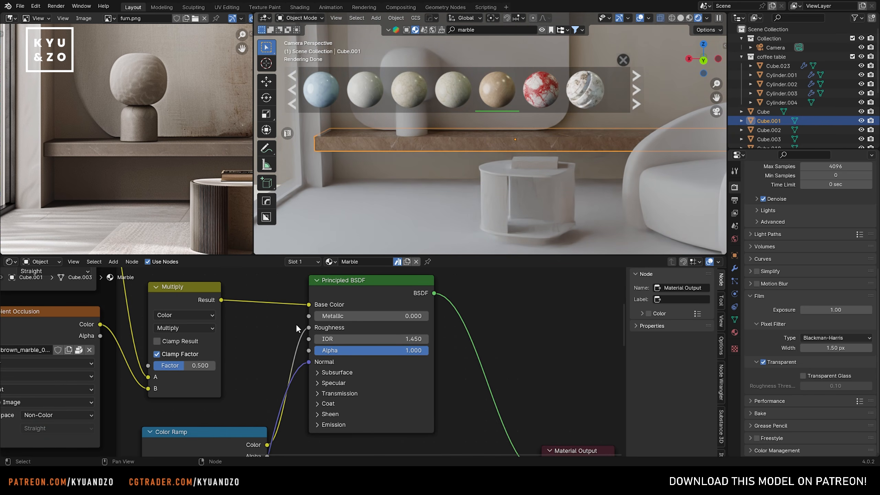
{"action": "middle_click_drag", "start_coordinate": [253, 340], "coordinate": [357, 348]}
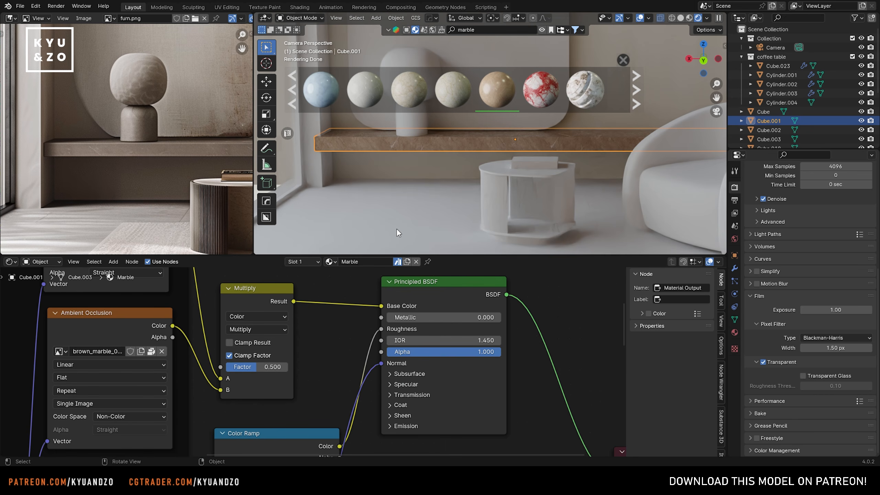
{"action": "scroll", "coordinate": [386, 137], "scroll_direction": "up", "scroll_amount": 8}
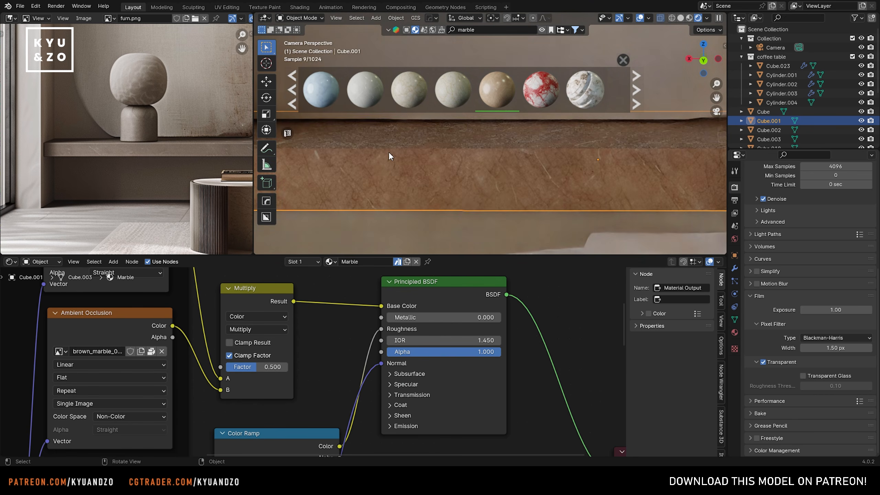
{"action": "scroll", "coordinate": [389, 152], "scroll_direction": "down", "scroll_amount": 8}
Step: Select the tall rounded panel behind the lamp, search the material library for wood and apply the light brown Wood material
{"action": "left_click", "coordinate": [478, 165]}
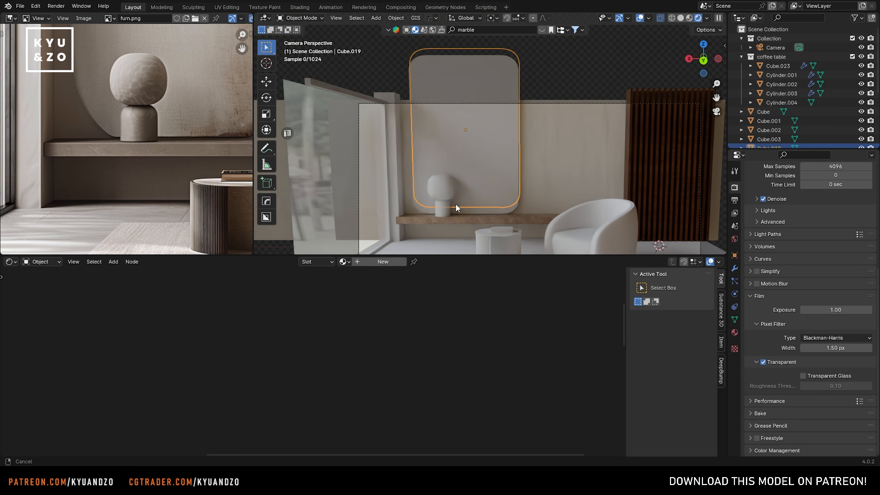
{"action": "middle_click_drag", "start_coordinate": [421, 156], "coordinate": [408, 201], "text": "shift"}
{"action": "middle_click_drag", "start_coordinate": [169, 92], "coordinate": [72, 217]}
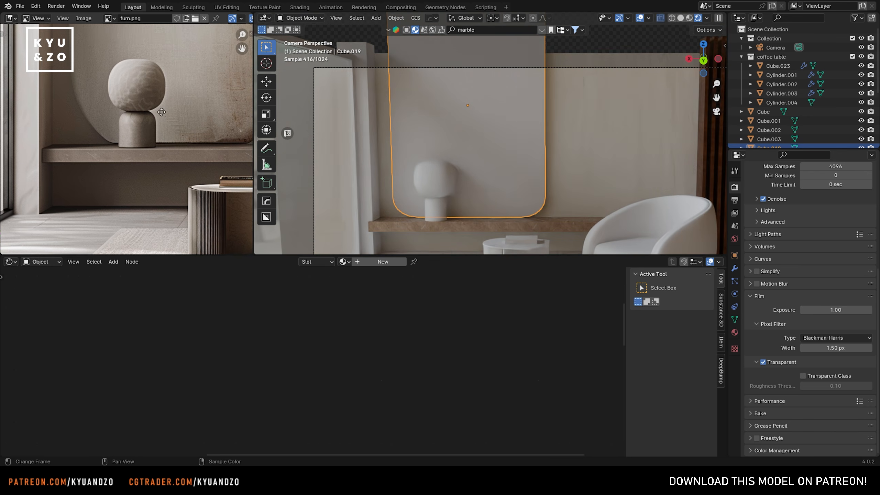
{"action": "scroll", "coordinate": [86, 208], "scroll_direction": "down", "scroll_amount": 2}
{"action": "scroll", "coordinate": [165, 187], "scroll_direction": "up", "scroll_amount": 5}
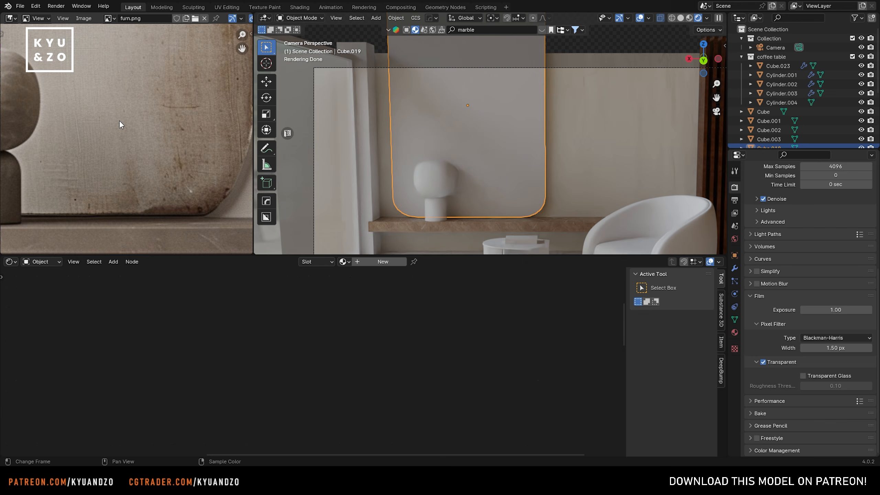
{"action": "scroll", "coordinate": [179, 154], "scroll_direction": "down", "scroll_amount": 2}
{"action": "middle_click_drag", "start_coordinate": [196, 133], "coordinate": [180, 174]}
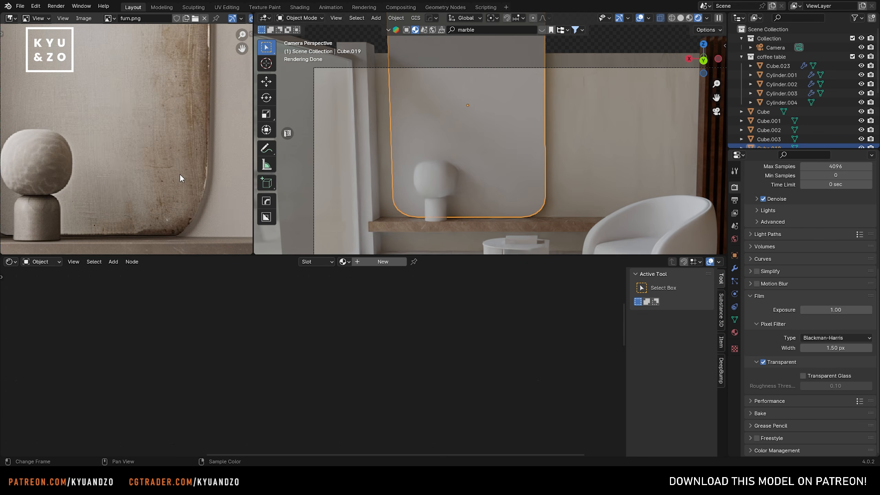
{"action": "left_click", "coordinate": [482, 29]}
{"action": "type", "text": "wood"}
{"action": "key", "text": "Return"}
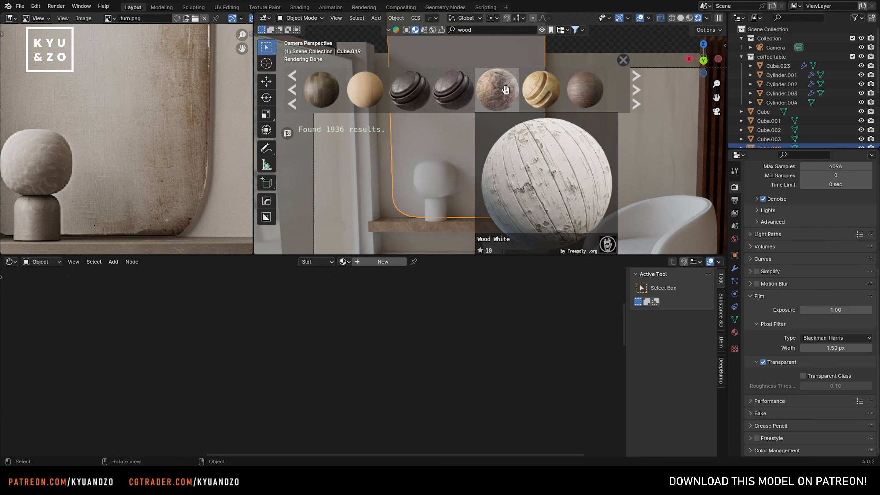
{"action": "scroll", "coordinate": [561, 85], "scroll_direction": "down", "scroll_amount": 1}
{"action": "left_click_drag", "start_coordinate": [575, 89], "coordinate": [522, 162]}
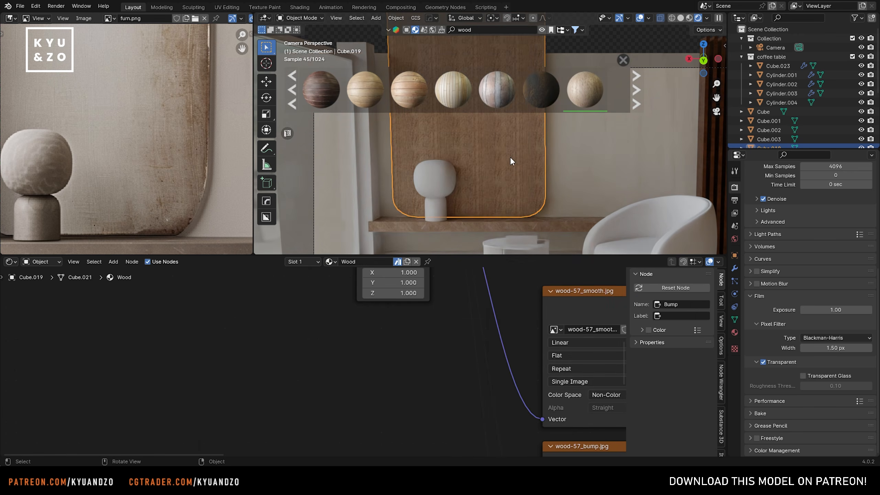
Step: Unwrap the tall rounded panel's UVs so the wood grain maps onto it correctly
{"action": "key", "text": "Tab"}
{"action": "key", "text": "u"}
{"action": "left_click", "coordinate": [511, 157]}
{"action": "key", "text": "Tab"}
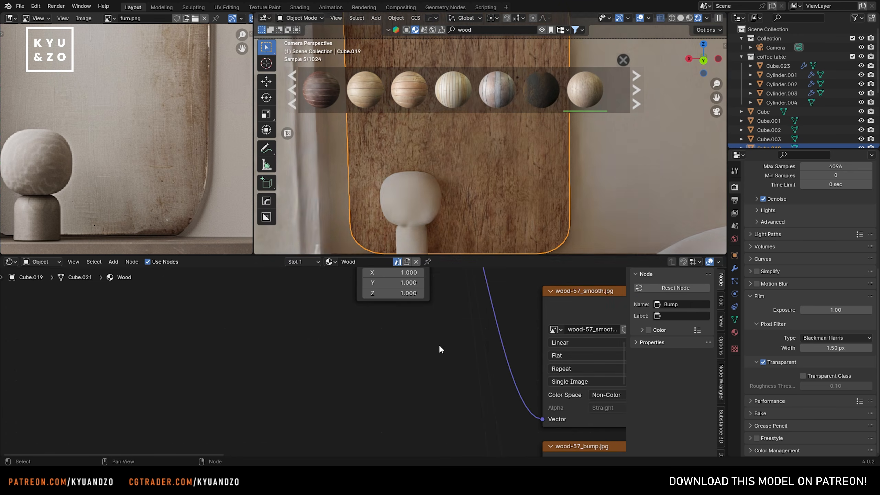
Step: Insert a Hue/Saturation/Value node between the panel's wood diffuse texture and the Base Color, with saturation 0.6 and value 2.0
{"action": "scroll", "coordinate": [359, 387], "scroll_direction": "up", "scroll_amount": 3}
{"action": "middle_click_drag", "start_coordinate": [308, 333], "coordinate": [390, 398]}
{"action": "key", "text": "shift+a"}
{"action": "left_click", "coordinate": [389, 324]}
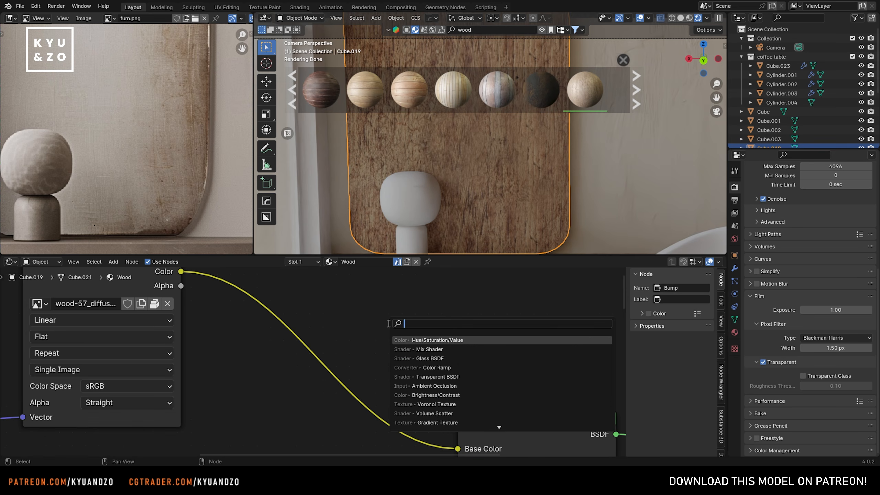
{"action": "left_click", "coordinate": [413, 342]}
{"action": "left_click", "coordinate": [281, 321]}
{"action": "mouse_move", "coordinate": [339, 375]}
{"action": "left_mouse_down"}
{"action": "mouse_move", "coordinate": [294, 375]}
{"action": "mouse_move", "coordinate": [355, 373]}
{"action": "mouse_move", "coordinate": [323, 373]}
{"action": "left_mouse_up"}
Step: Insert a Brightness/Contrast node after the Hue/Saturation/Value node in the Wood material and set Bright to 0.4
{"action": "type", "text": "br"}
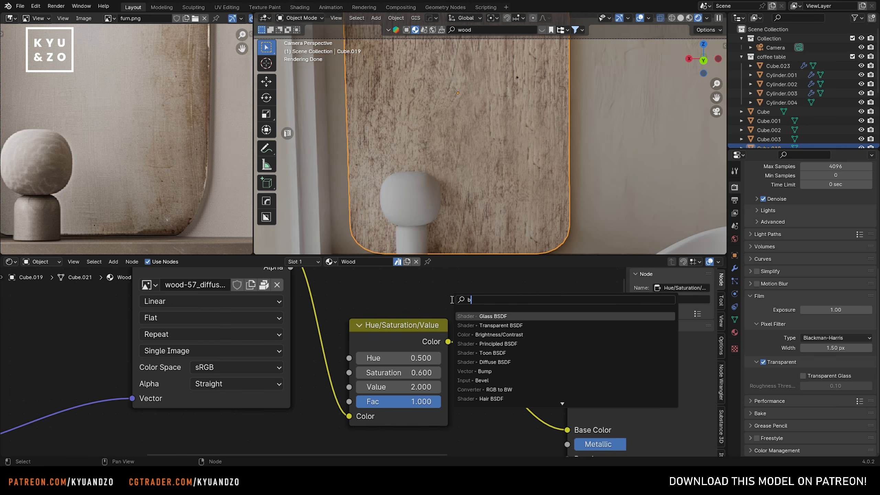
{"action": "left_click", "coordinate": [492, 324]}
{"action": "left_click", "coordinate": [501, 337]}
{"action": "middle_click_drag", "start_coordinate": [563, 320], "coordinate": [468, 319]}
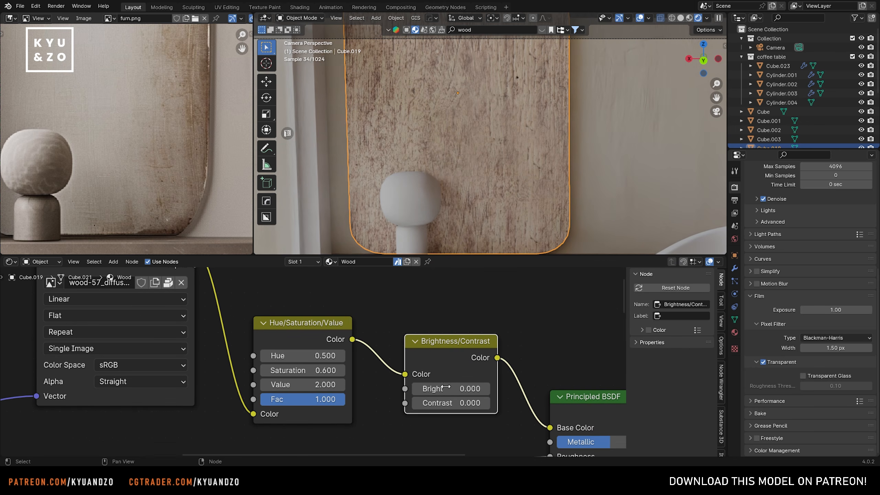
{"action": "left_click_drag", "start_coordinate": [446, 389], "coordinate": [471, 389]}
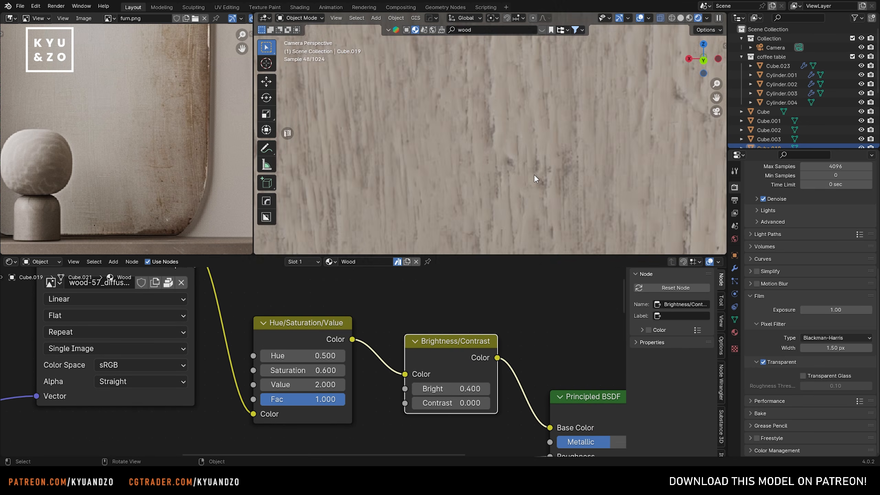
{"action": "scroll", "coordinate": [533, 174], "scroll_direction": "down", "scroll_amount": 9}
{"action": "scroll", "coordinate": [533, 174], "scroll_direction": "up", "scroll_amount": 3}
{"action": "left_click", "coordinate": [601, 129]}
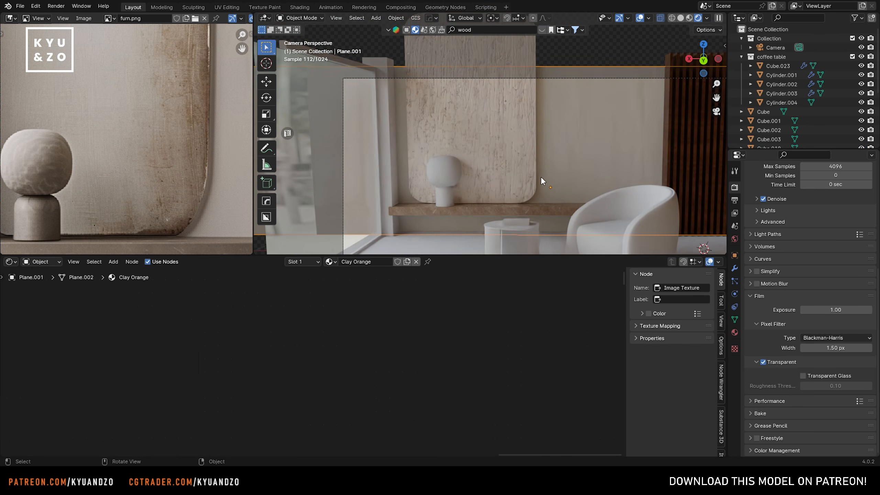
Step: Replace the tall panel's material with Raw Wood Plank and lighten its Base Color through a Brightness/Contrast node with Bright 0.7 and Contrast 0.1
{"action": "left_click", "coordinate": [514, 159]}
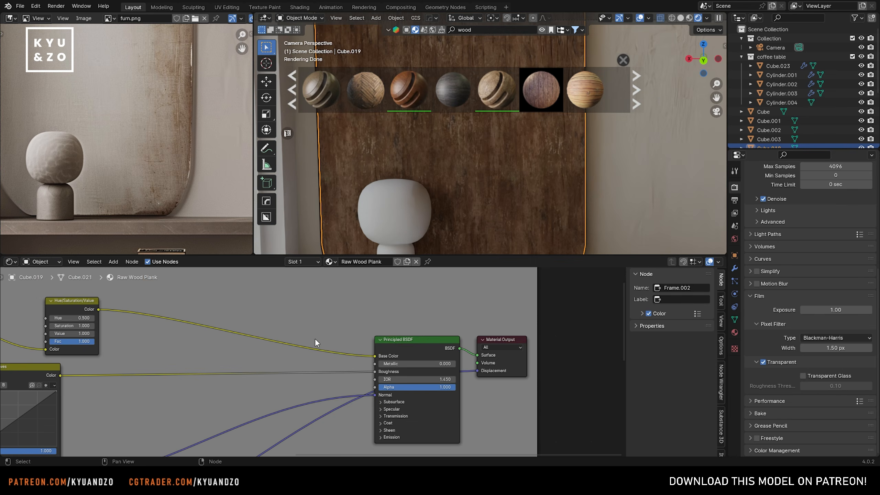
{"action": "middle_click_drag", "start_coordinate": [315, 338], "coordinate": [337, 327]}
{"action": "key", "text": "shift+a"}
{"action": "type", "text": "b"}
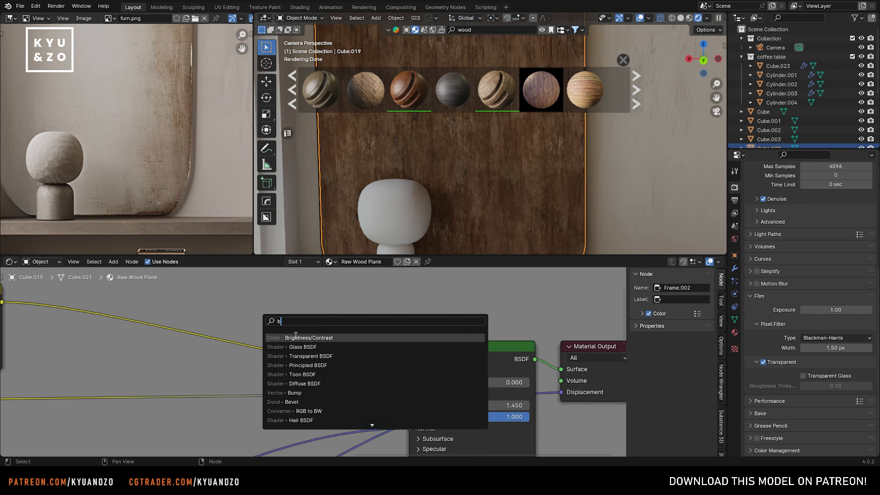
{"action": "left_click", "coordinate": [294, 338]}
{"action": "left_click", "coordinate": [180, 310]}
{"action": "left_click_drag", "start_coordinate": [216, 353], "coordinate": [241, 353]}
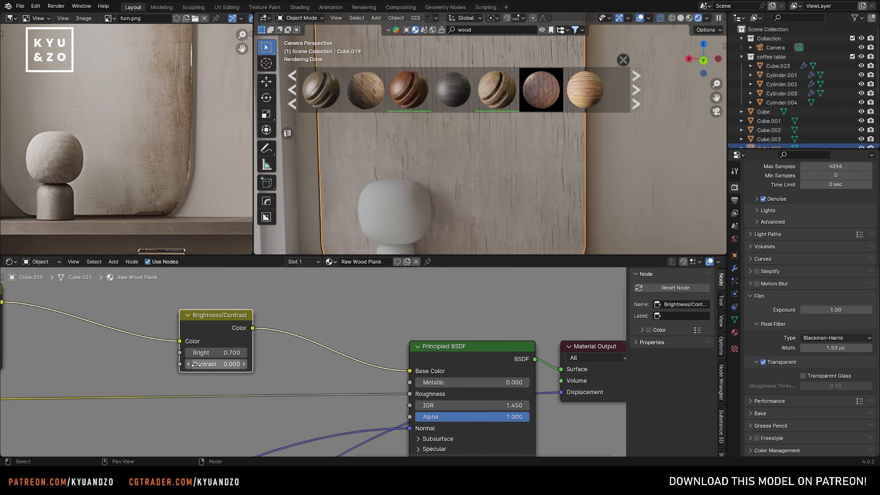
{"action": "left_click_drag", "start_coordinate": [196, 365], "coordinate": [202, 365]}
Step: Add a Subdivision Surface modifier with 2 viewport levels to the tall rounded panel
{"action": "scroll", "coordinate": [442, 181], "scroll_direction": "down", "scroll_amount": 2}
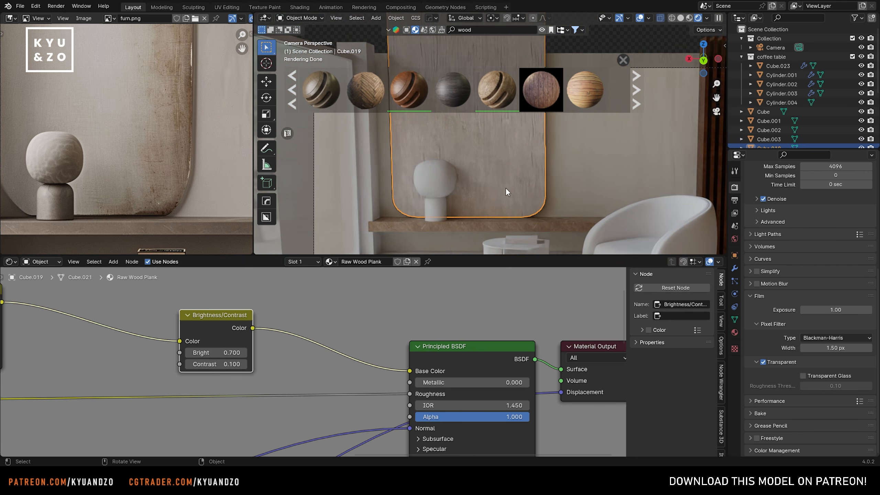
{"action": "left_click", "coordinate": [450, 176]}
{"action": "scroll", "coordinate": [483, 148], "scroll_direction": "up", "scroll_amount": 5}
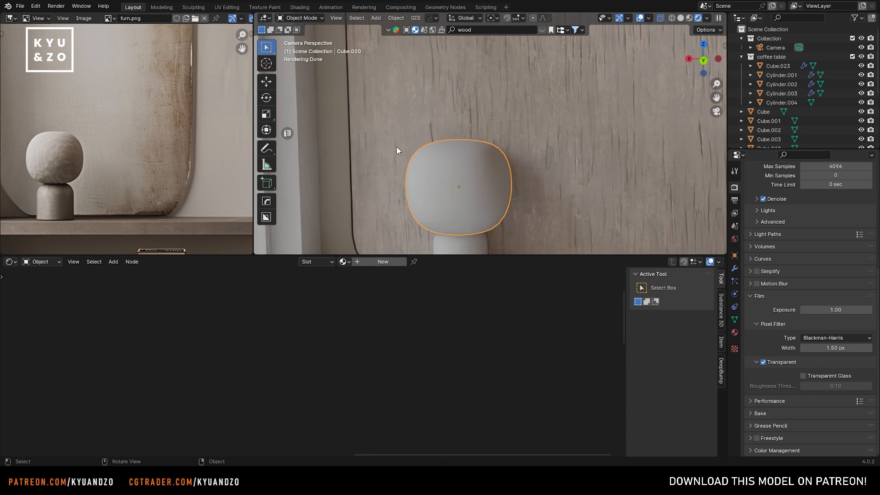
{"action": "scroll", "coordinate": [351, 132], "scroll_direction": "down", "scroll_amount": 5}
{"action": "scroll", "coordinate": [450, 162], "scroll_direction": "up", "scroll_amount": 5}
{"action": "left_click", "coordinate": [364, 161]}
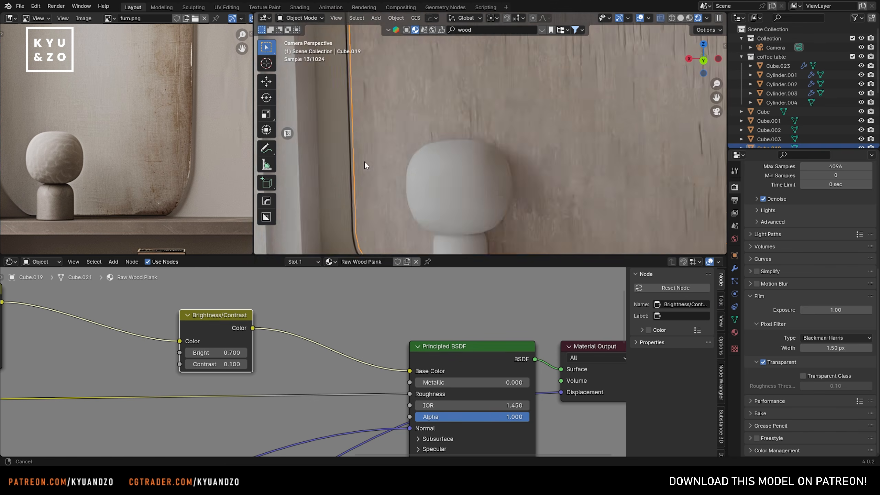
{"action": "middle_click_drag", "start_coordinate": [364, 162], "coordinate": [440, 116], "text": "shift"}
{"action": "scroll", "coordinate": [439, 116], "scroll_direction": "up", "scroll_amount": 4}
{"action": "left_click", "coordinate": [317, 177]}
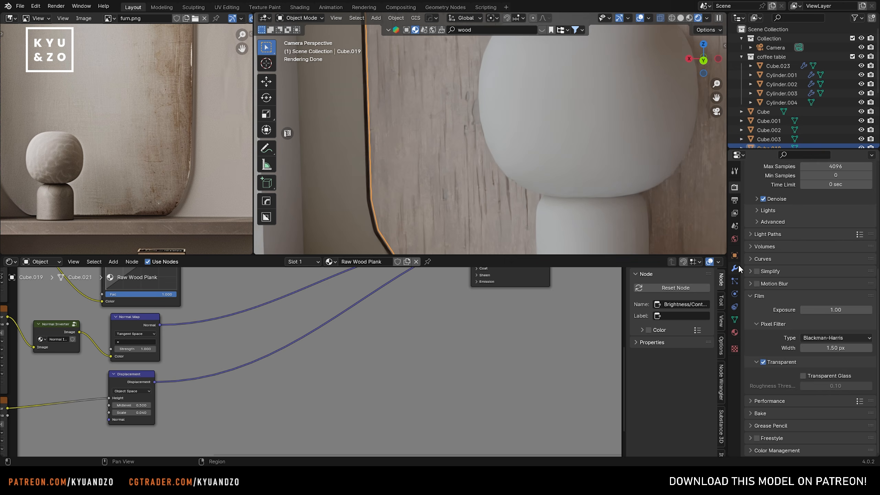
{"action": "left_click", "coordinate": [736, 268]}
{"action": "left_click", "coordinate": [808, 186]}
{"action": "mouse_move", "coordinate": [799, 189]}
{"action": "left_click", "coordinate": [697, 306]}
Step: Add two loop cuts around the panel's thin side, close to its edges, to keep the subdivided rim sharp
{"action": "middle_click_drag", "start_coordinate": [586, 139], "coordinate": [494, 52]}
{"action": "scroll", "coordinate": [498, 136], "scroll_direction": "up", "scroll_amount": 4}
{"action": "key", "text": "Tab"}
{"action": "scroll", "coordinate": [494, 104], "scroll_direction": "up", "scroll_amount": 3}
{"action": "key", "text": "ctrl+r"}
{"action": "left_click", "coordinate": [521, 127]}
{"action": "left_click", "coordinate": [507, 127]}
{"action": "key", "text": "ctrl+r"}
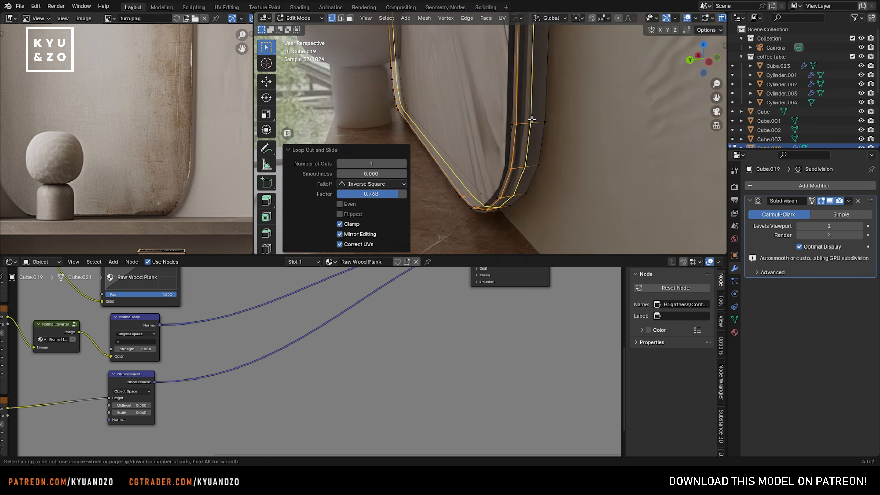
{"action": "left_click", "coordinate": [532, 120]}
{"action": "left_click", "coordinate": [539, 117]}
Step: Inset the panel's large front face by about 0.011 m
{"action": "key", "text": "3"}
{"action": "key", "text": "alt+z"}
{"action": "middle_click_drag", "start_coordinate": [462, 108], "coordinate": [480, 110]}
{"action": "left_click", "coordinate": [473, 162]}
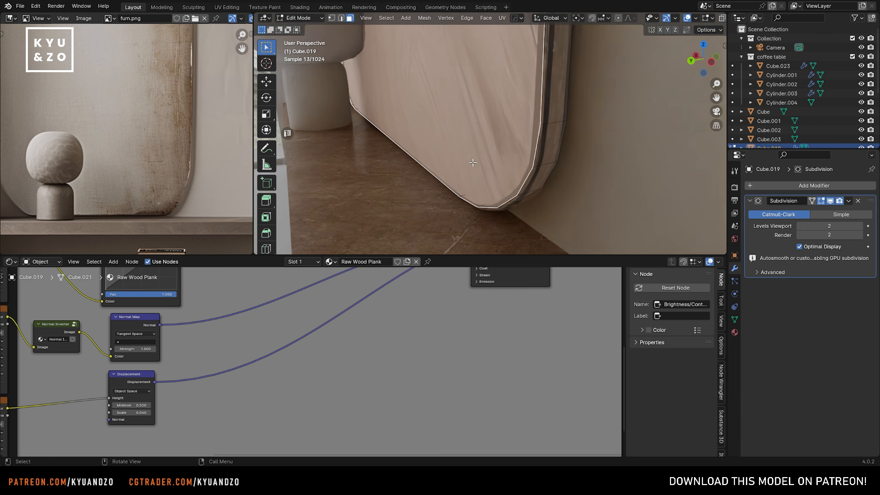
{"action": "scroll", "coordinate": [473, 163], "scroll_direction": "down", "scroll_amount": 3}
{"action": "middle_click_drag", "start_coordinate": [473, 163], "coordinate": [468, 191], "text": "shift"}
{"action": "scroll", "coordinate": [469, 190], "scroll_direction": "up", "scroll_amount": 2}
{"action": "left_click", "coordinate": [267, 217]}
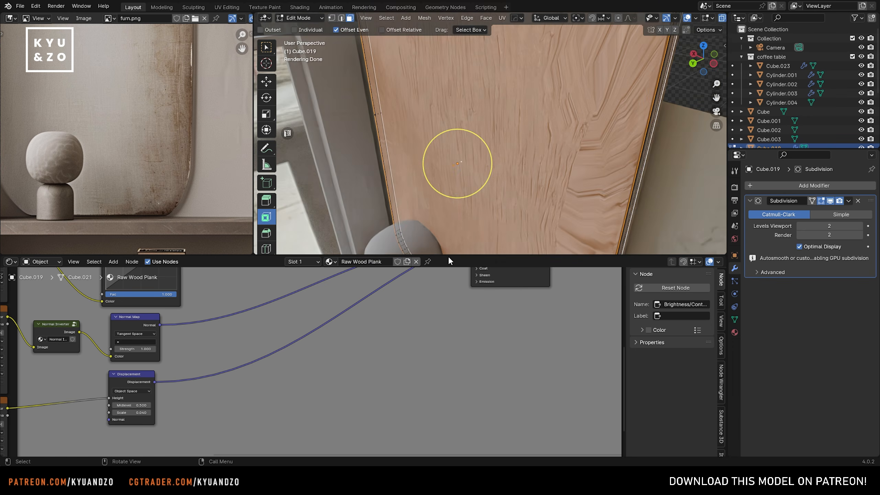
{"action": "left_click_drag", "start_coordinate": [448, 256], "coordinate": [448, 319]}
{"action": "scroll", "coordinate": [445, 227], "scroll_direction": "up", "scroll_amount": 4}
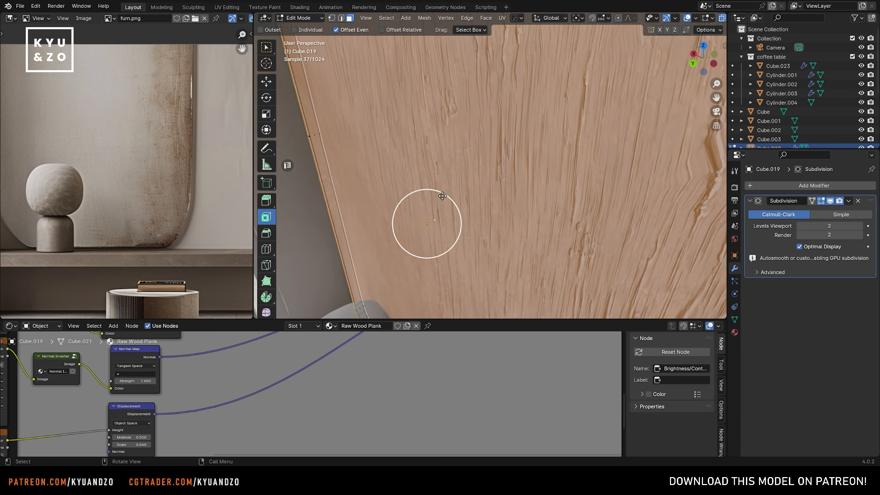
{"action": "left_click_drag", "start_coordinate": [442, 196], "coordinate": [446, 203]}
{"action": "scroll", "coordinate": [447, 203], "scroll_direction": "down", "scroll_amount": 3}
{"action": "scroll", "coordinate": [543, 114], "scroll_direction": "up", "scroll_amount": 2}
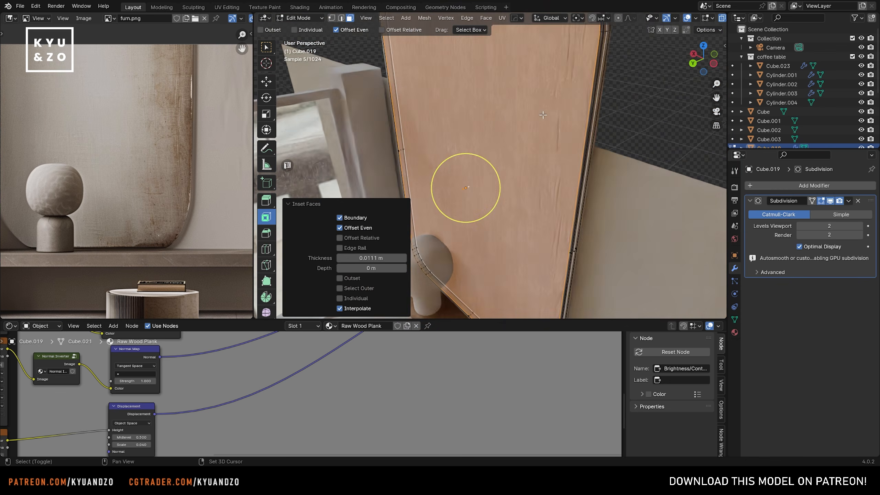
Step: Return to Object Mode and set the panel's Subdivision viewport levels to 3
{"action": "key", "text": "Tab"}
{"action": "scroll", "coordinate": [507, 173], "scroll_direction": "up", "scroll_amount": 2}
{"action": "left_click", "coordinate": [859, 225]}
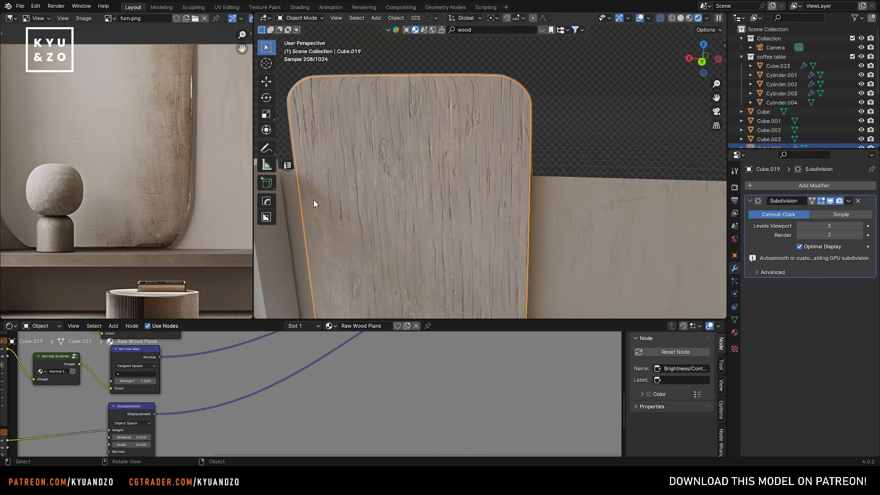
{"action": "scroll", "coordinate": [353, 212], "scroll_direction": "down", "scroll_amount": 6}
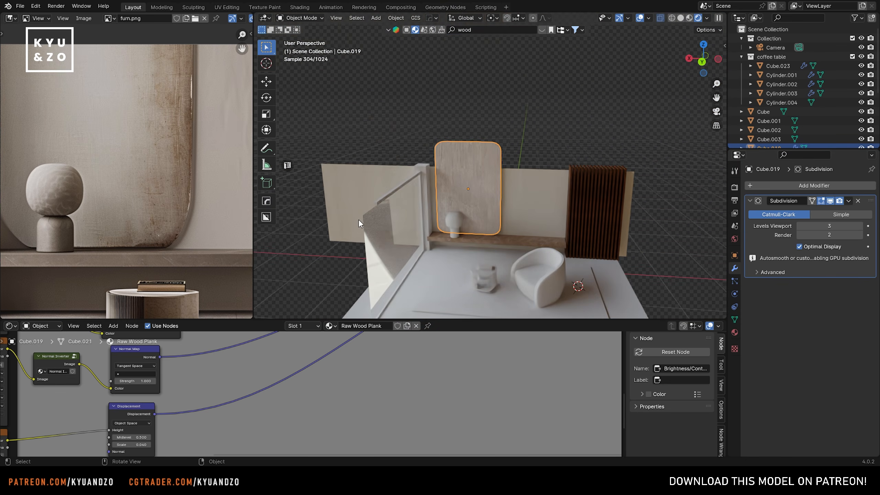
{"action": "scroll", "coordinate": [359, 220], "scroll_direction": "up", "scroll_amount": 6}
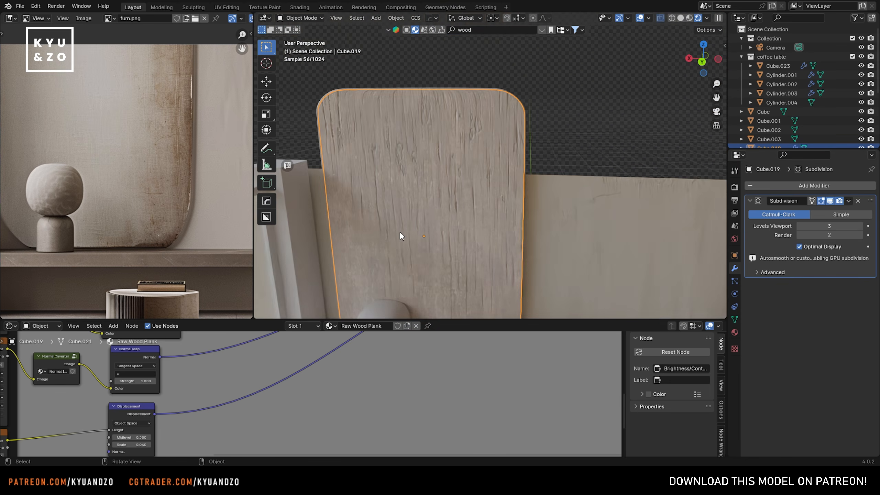
{"action": "scroll", "coordinate": [399, 200], "scroll_direction": "down", "scroll_amount": 3}
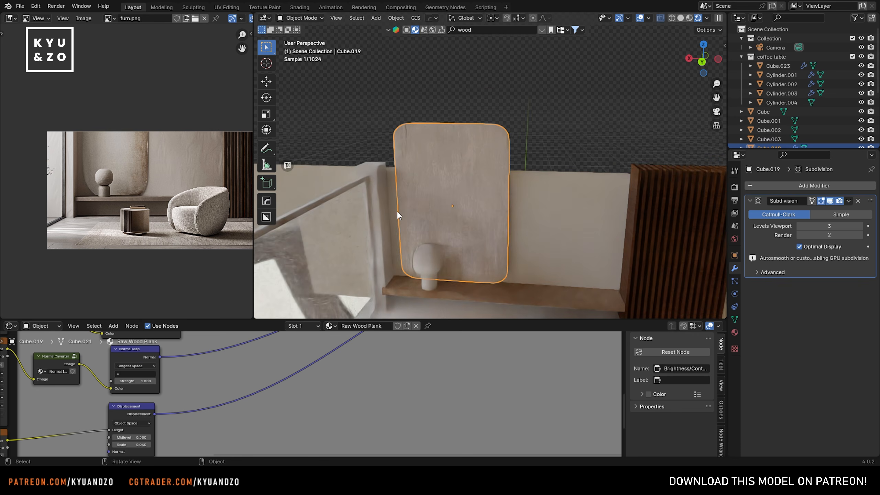
{"action": "middle_click_drag", "start_coordinate": [345, 238], "coordinate": [368, 162], "text": "shift"}
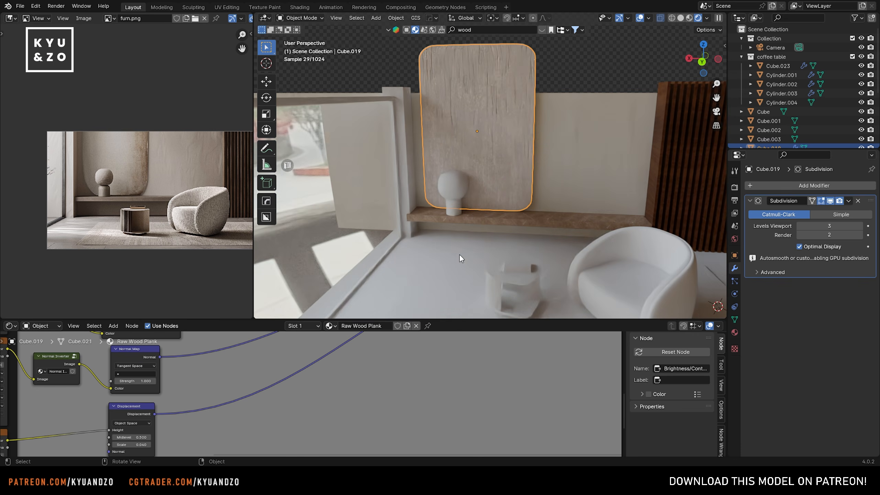
Step: Select the lamp head, search the material library for concrete and apply the Concrete Dirt material
{"action": "scroll", "coordinate": [460, 254], "scroll_direction": "up", "scroll_amount": 2}
{"action": "left_click", "coordinate": [450, 198]}
{"action": "scroll", "coordinate": [448, 215], "scroll_direction": "up", "scroll_amount": 3}
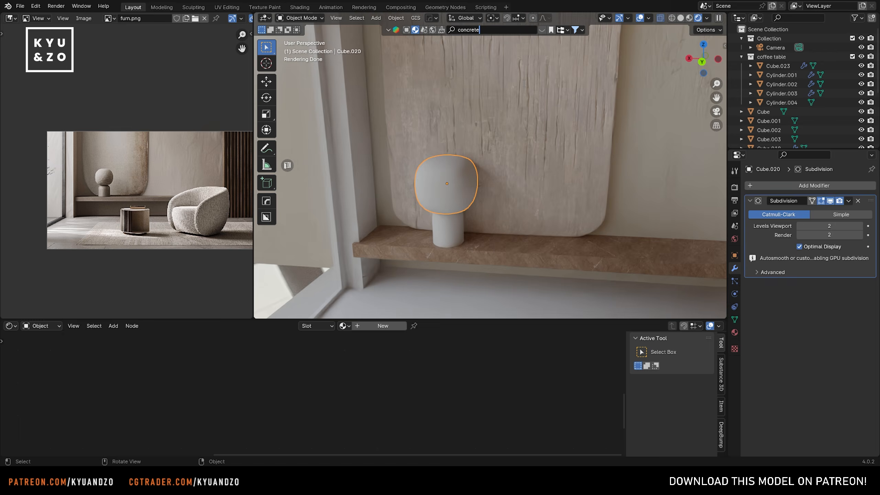
{"action": "key", "text": "Return"}
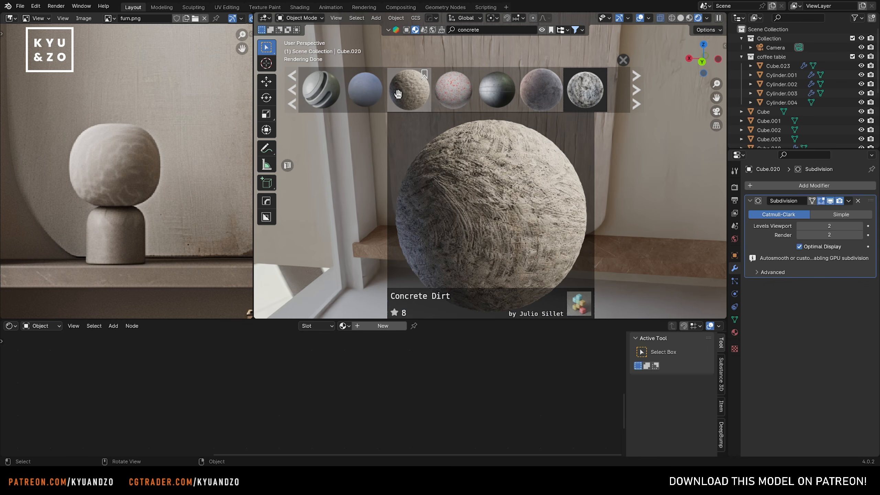
{"action": "left_click_drag", "start_coordinate": [413, 89], "coordinate": [465, 176]}
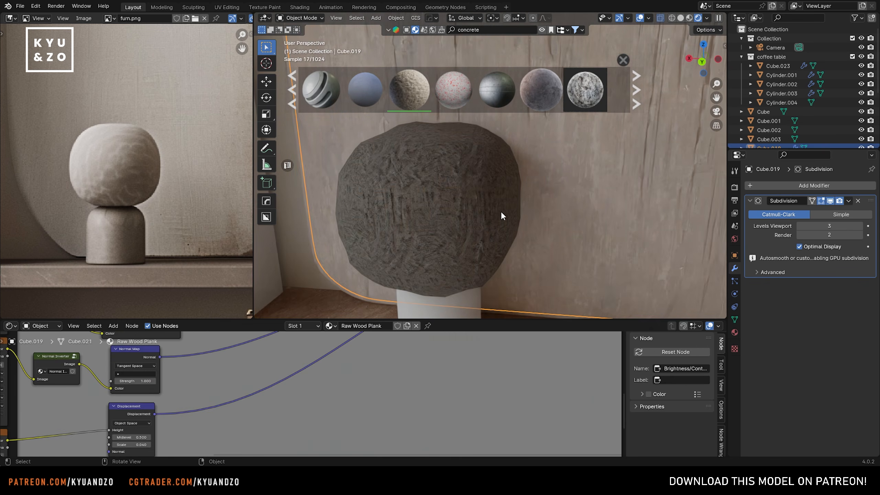
Step: Unwrap the lamp head's UVs so the concrete texture maps onto it correctly
{"action": "left_click", "coordinate": [502, 212]}
{"action": "key", "text": "Tab"}
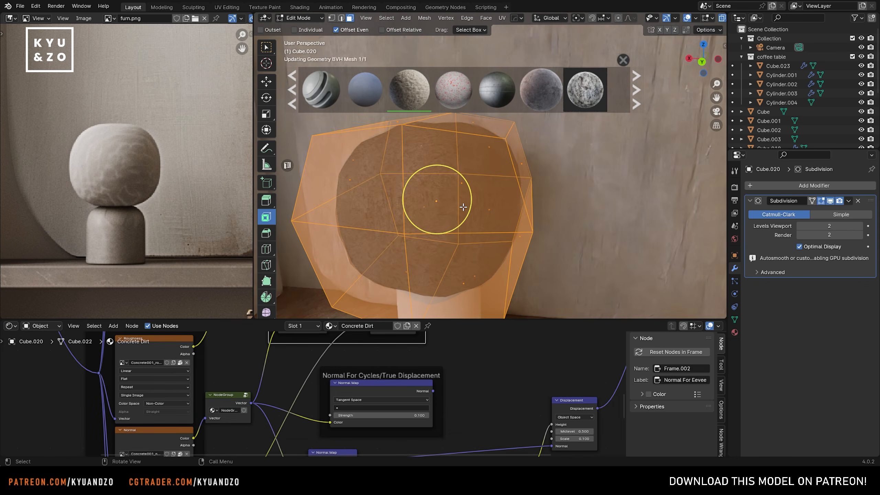
{"action": "key", "text": "u"}
{"action": "left_click", "coordinate": [463, 207]}
{"action": "key", "text": "Tab"}
{"action": "left_click", "coordinate": [539, 208]}
Step: Set the lamp head's Subdivision viewport levels to 3
{"action": "left_click", "coordinate": [492, 208]}
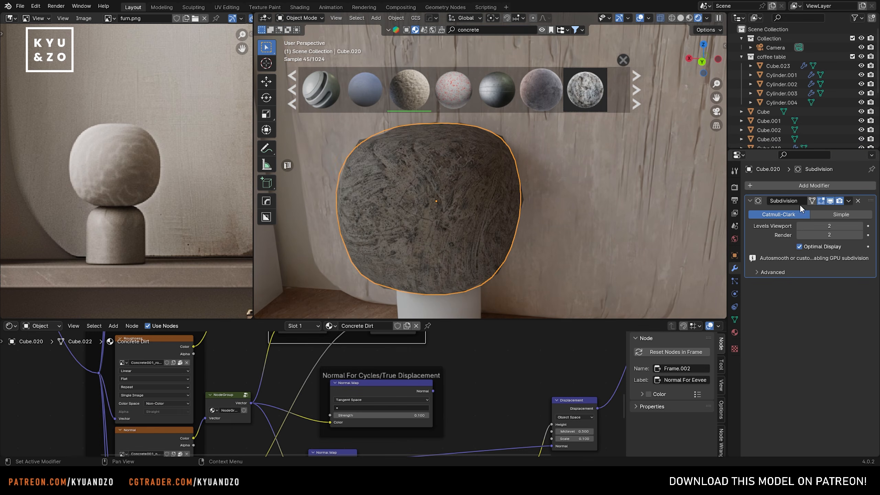
{"action": "scroll", "coordinate": [445, 237], "scroll_direction": "down", "scroll_amount": 2}
{"action": "scroll", "coordinate": [477, 188], "scroll_direction": "up", "scroll_amount": 2}
{"action": "key", "text": "Tab"}
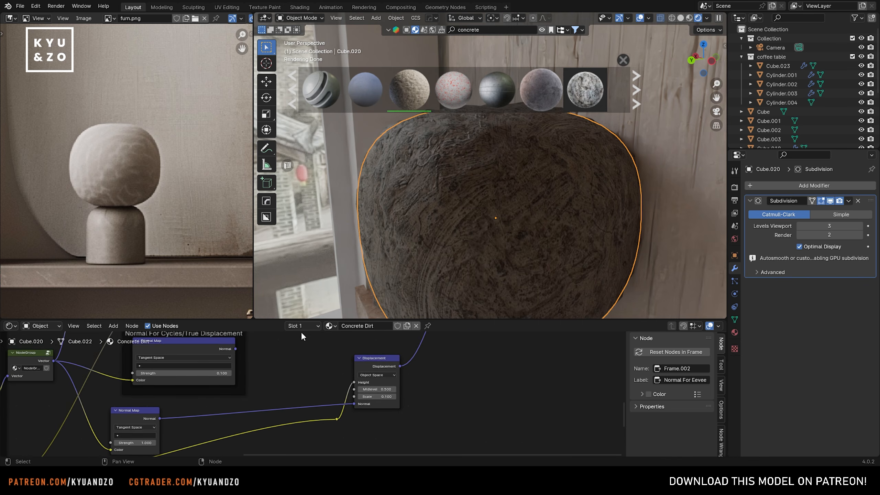
Step: Delete the Displacement node from the lamp head's Concrete Dirt material
{"action": "scroll", "coordinate": [308, 391], "scroll_direction": "up", "scroll_amount": 7}
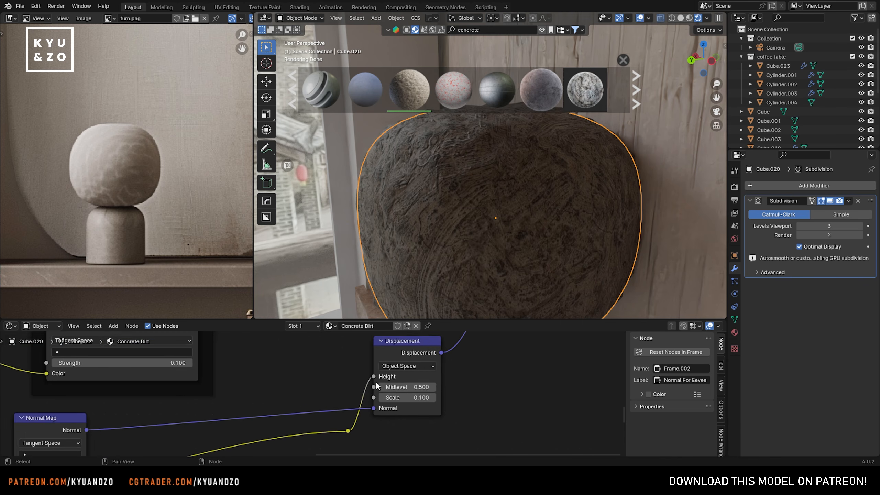
{"action": "middle_click_drag", "start_coordinate": [376, 381], "coordinate": [324, 415]}
{"action": "left_click_drag", "start_coordinate": [295, 397], "coordinate": [375, 404]}
{"action": "key", "text": "x"}
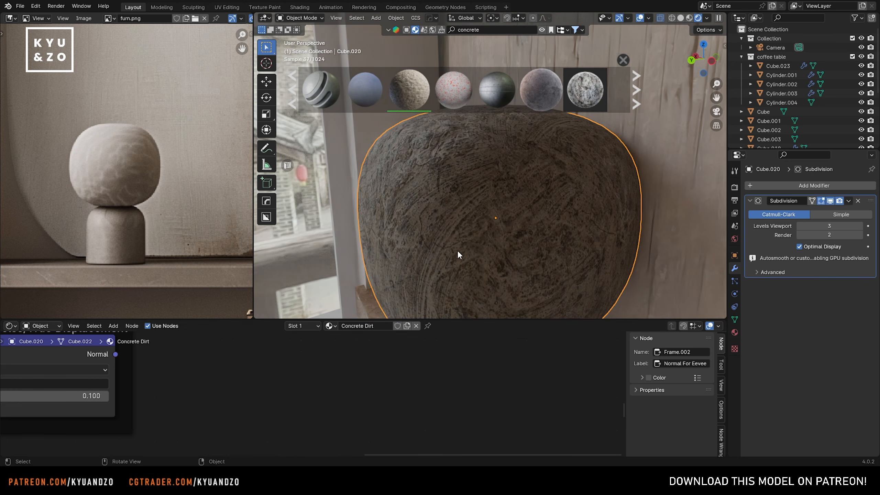
Step: Insert a Brightness/Contrast node between the Multiply node and the Base Color, with Bright 0.6 and Contrast -0.7
{"action": "left_click_drag", "start_coordinate": [193, 321], "coordinate": [198, 277]}
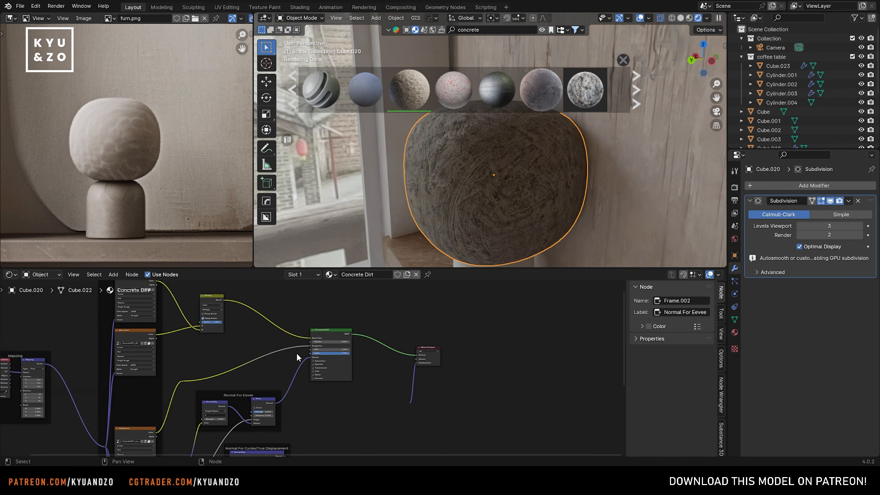
{"action": "scroll", "coordinate": [296, 353], "scroll_direction": "up", "scroll_amount": 3}
{"action": "middle_click_drag", "start_coordinate": [306, 338], "coordinate": [315, 370]}
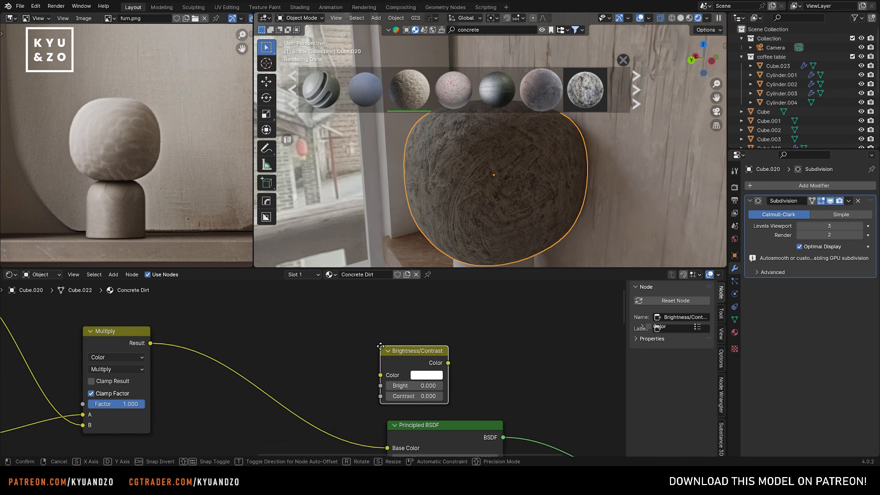
{"action": "left_click", "coordinate": [291, 416]}
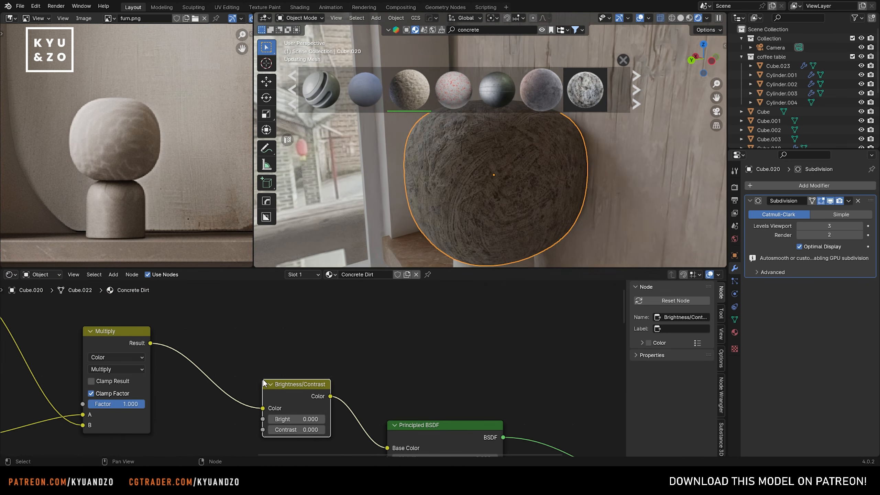
{"action": "middle_click_drag", "start_coordinate": [289, 422], "coordinate": [329, 405]}
{"action": "left_click_drag", "start_coordinate": [330, 405], "coordinate": [350, 405]}
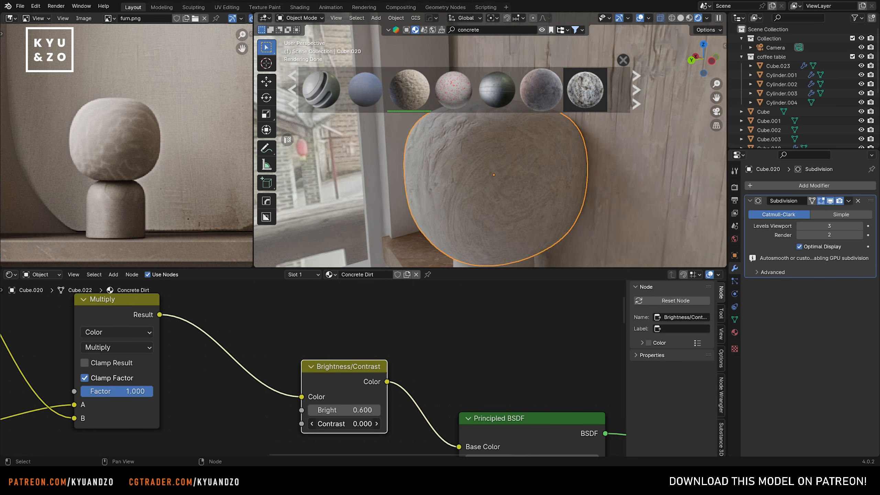
{"action": "scroll", "coordinate": [412, 244], "scroll_direction": "down", "scroll_amount": 10}
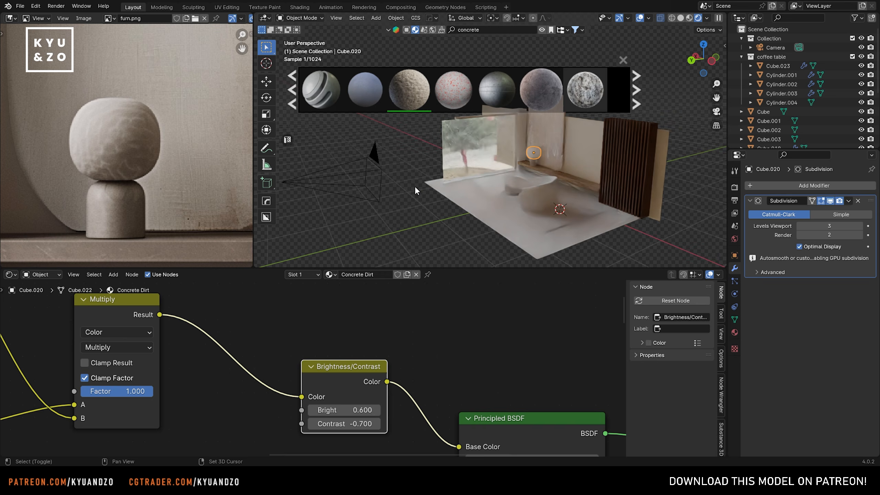
Step: Replace the lamp head's material with Concrete 01 Material from the asset library
{"action": "left_click", "coordinate": [378, 151]}
{"action": "key", "text": "KP_0"}
{"action": "left_click", "coordinate": [546, 154]}
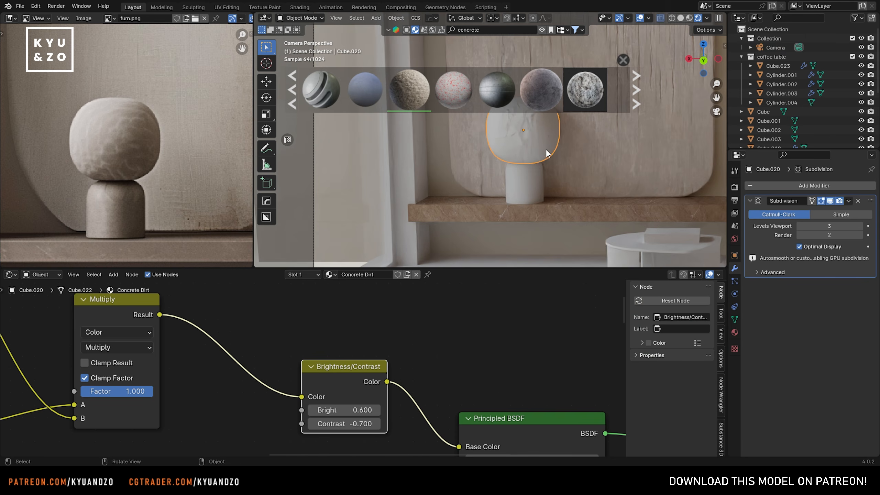
{"action": "middle_click_drag", "start_coordinate": [514, 171], "coordinate": [446, 230], "text": "shift"}
{"action": "scroll", "coordinate": [445, 230], "scroll_direction": "up", "scroll_amount": 3}
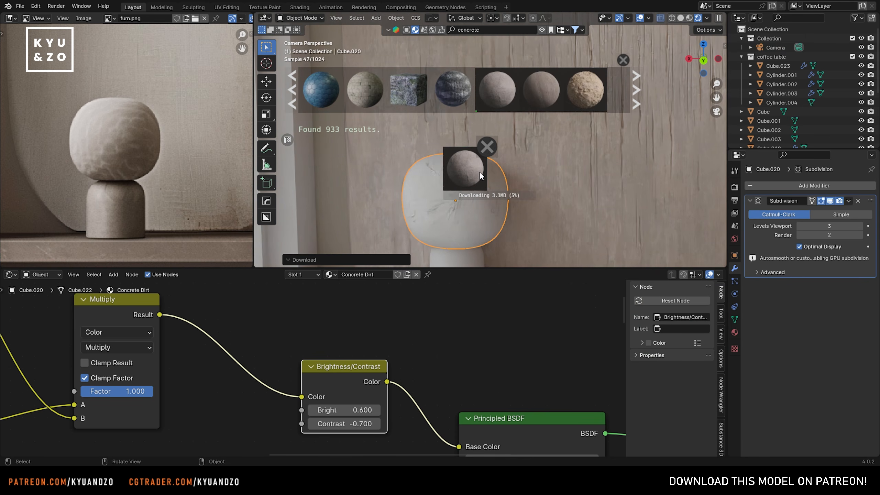
Step: Insert a Hue/Saturation/Value node between the Multiply node and the Base Color, with Value 2.000
{"action": "key", "text": "shift+a"}
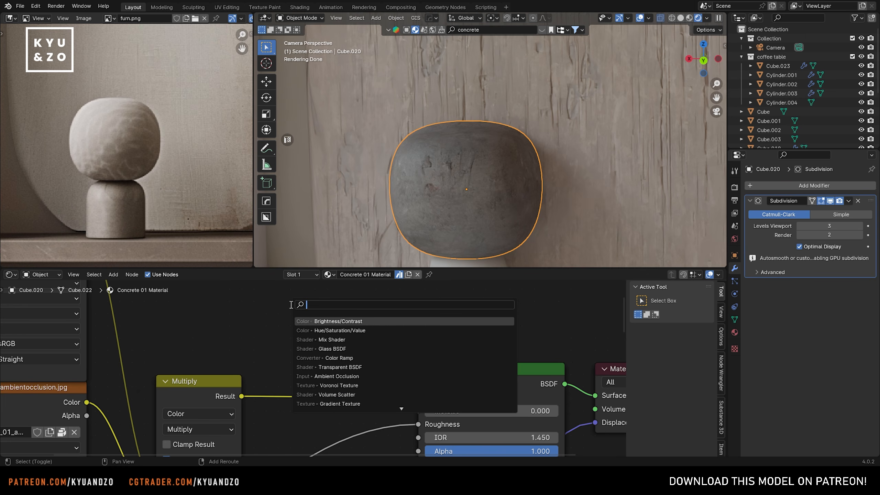
{"action": "left_click", "coordinate": [340, 330]}
{"action": "left_click", "coordinate": [333, 369]}
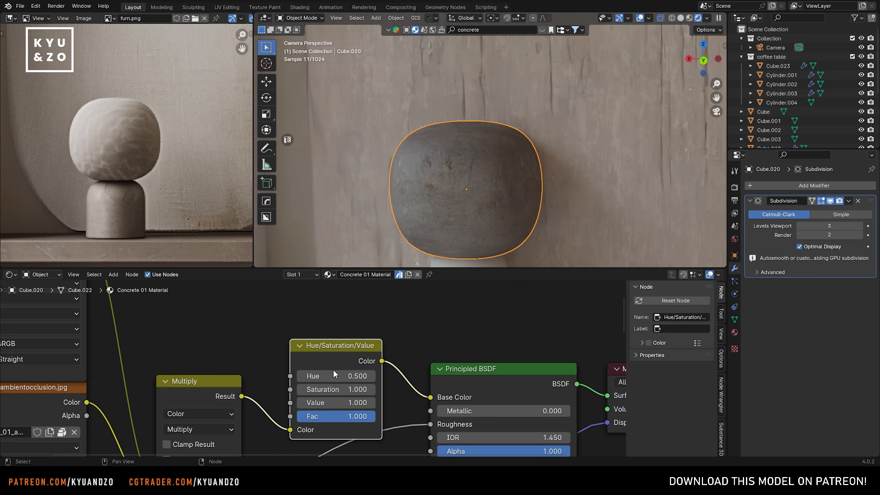
{"action": "mouse_move", "coordinate": [336, 389]}
{"action": "left_mouse_down"}
{"action": "mouse_move", "coordinate": [389, 390]}
{"action": "mouse_move", "coordinate": [336, 389]}
{"action": "mouse_move", "coordinate": [347, 403]}
{"action": "left_mouse_up"}
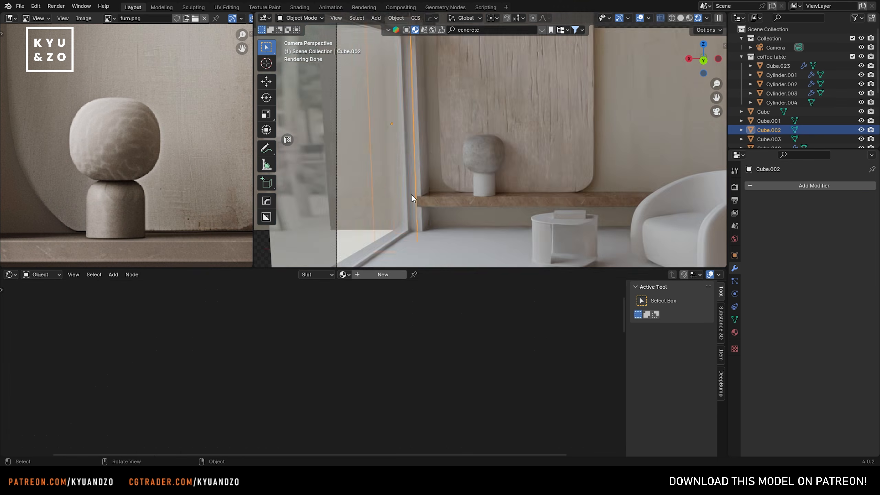
Step: Link the lamp head's Concrete 01 Material to the cylindrical lamp base
{"action": "scroll", "coordinate": [411, 194], "scroll_direction": "up", "scroll_amount": 3}
{"action": "left_click", "coordinate": [466, 209], "text": "shift"}
{"action": "scroll", "coordinate": [469, 189], "scroll_direction": "up", "scroll_amount": 2}
{"action": "key", "text": "ctrl+l"}
{"action": "left_click", "coordinate": [469, 193]}
{"action": "left_click", "coordinate": [540, 178]}
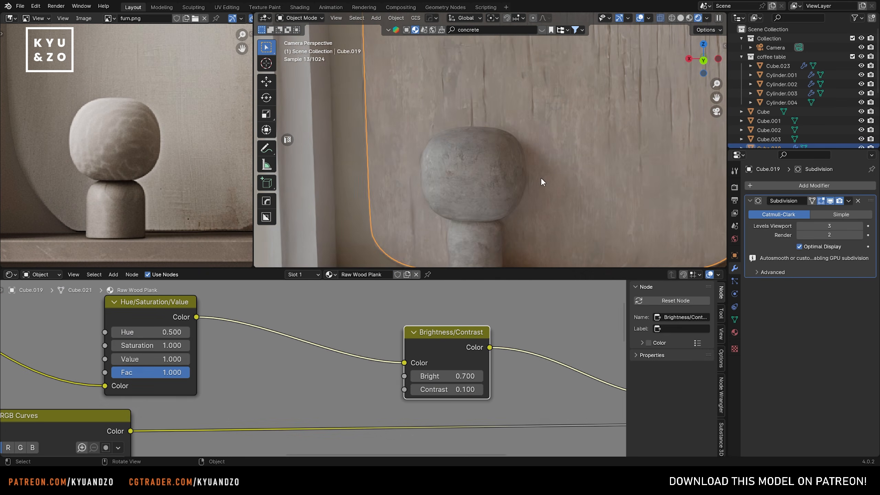
Step: Compare the concrete lamp and its surroundings in the camera view with the reference image
{"action": "left_click", "coordinate": [480, 223]}
{"action": "middle_click_drag", "start_coordinate": [480, 223], "coordinate": [441, 185], "text": "shift"}
{"action": "key", "text": "ctrl+z"}
{"action": "left_click", "coordinate": [445, 208]}
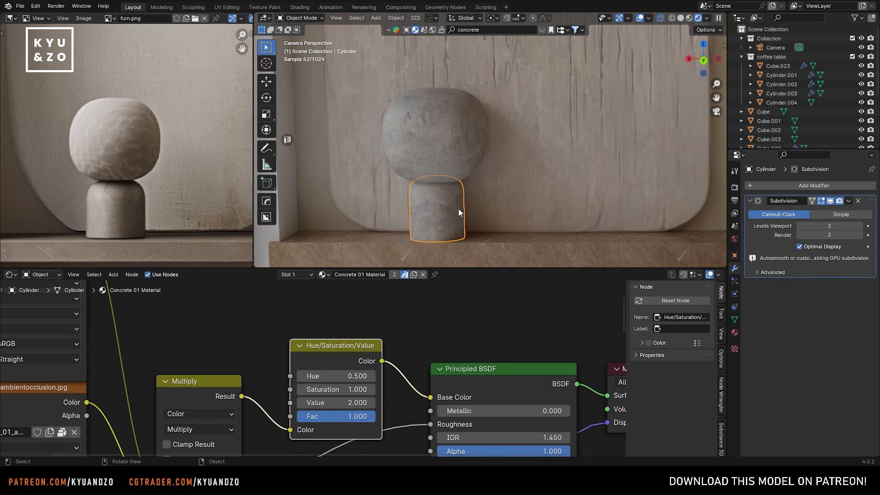
{"action": "left_click", "coordinate": [472, 202]}
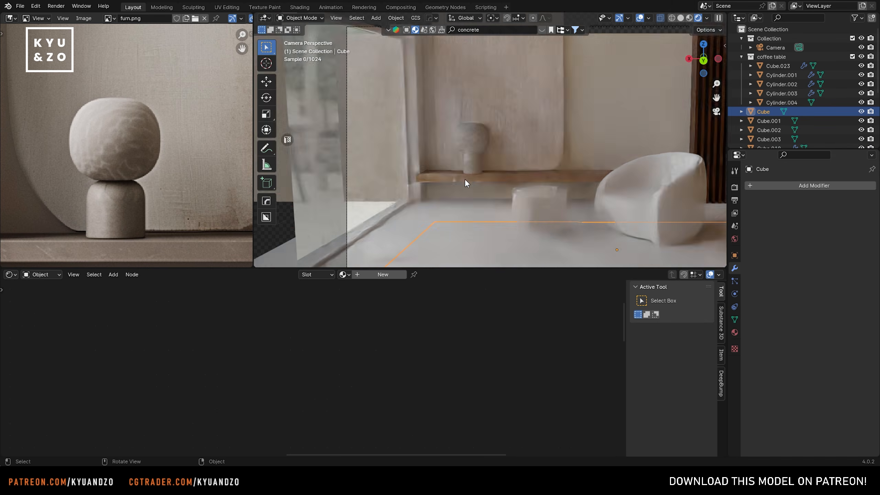
{"action": "scroll", "coordinate": [447, 180], "scroll_direction": "up", "scroll_amount": 4}
{"action": "left_click", "coordinate": [447, 181]}
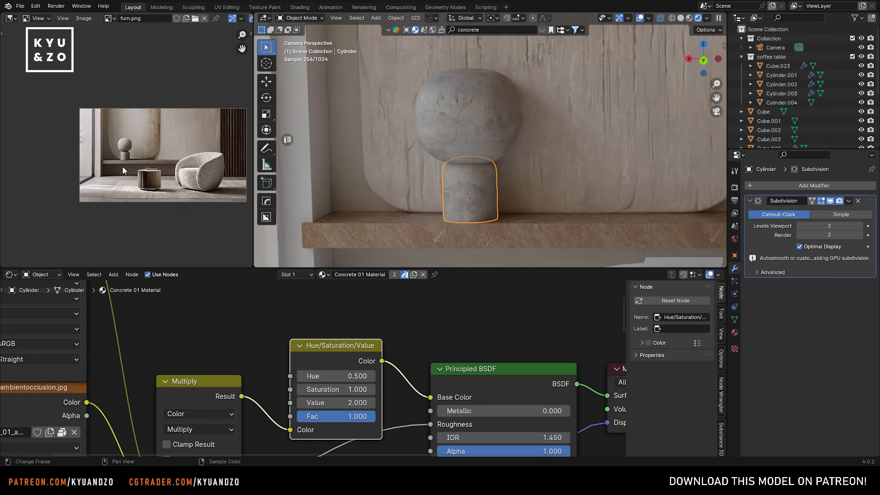
{"action": "scroll", "coordinate": [158, 153], "scroll_direction": "up", "scroll_amount": 2}
{"action": "middle_click_drag", "start_coordinate": [158, 153], "coordinate": [132, 122]}
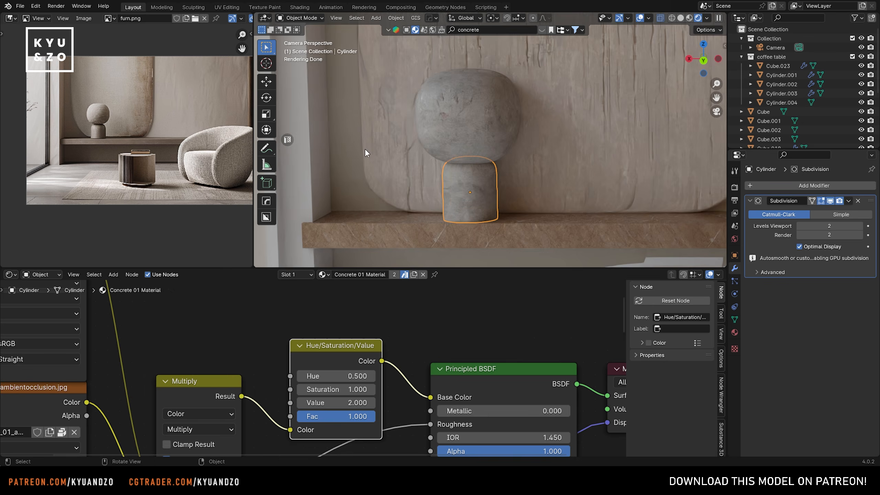
Step: Set the Mapping node's Z rotation for the world HDR environment to 351°, with X and Y at 0°
{"action": "scroll", "coordinate": [364, 149], "scroll_direction": "down", "scroll_amount": 8}
{"action": "middle_click_drag", "start_coordinate": [417, 146], "coordinate": [456, 132], "text": "shift"}
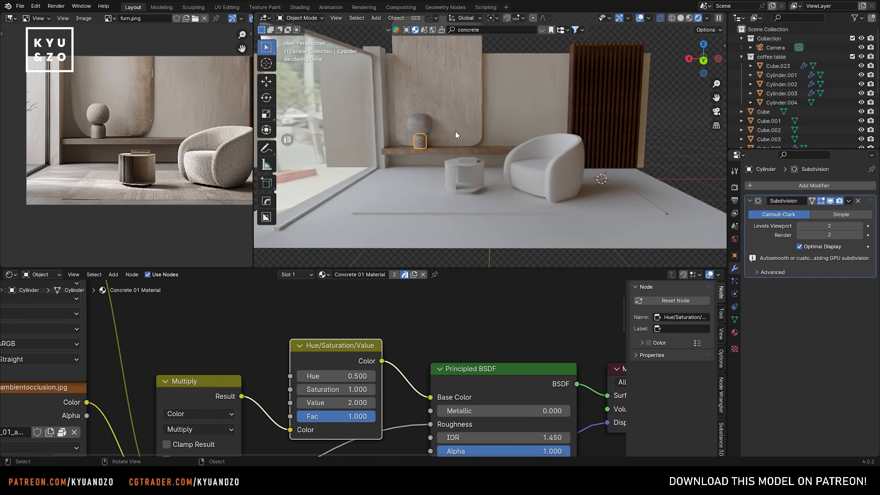
{"action": "middle_click_drag", "start_coordinate": [392, 239], "coordinate": [411, 196], "text": "shift"}
{"action": "scroll", "coordinate": [531, 173], "scroll_direction": "up", "scroll_amount": 4}
{"action": "middle_click_drag", "start_coordinate": [531, 172], "coordinate": [449, 164], "text": "shift"}
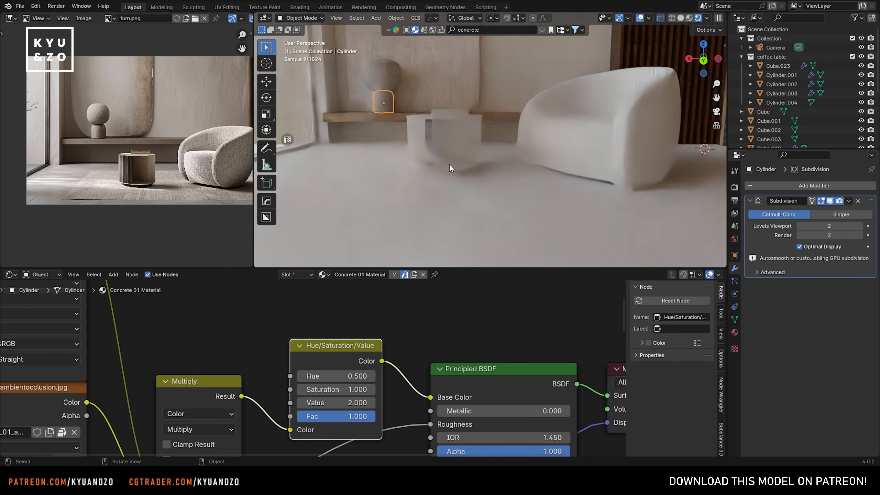
{"action": "middle_click_drag", "start_coordinate": [397, 138], "coordinate": [449, 176], "text": "shift"}
{"action": "scroll", "coordinate": [503, 161], "scroll_direction": "down", "scroll_amount": 1}
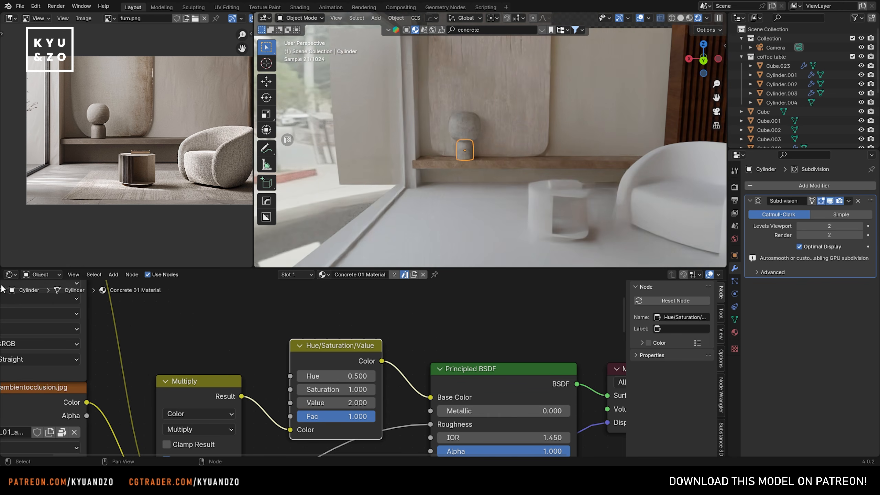
{"action": "left_click", "coordinate": [48, 277]}
{"action": "left_click", "coordinate": [45, 306]}
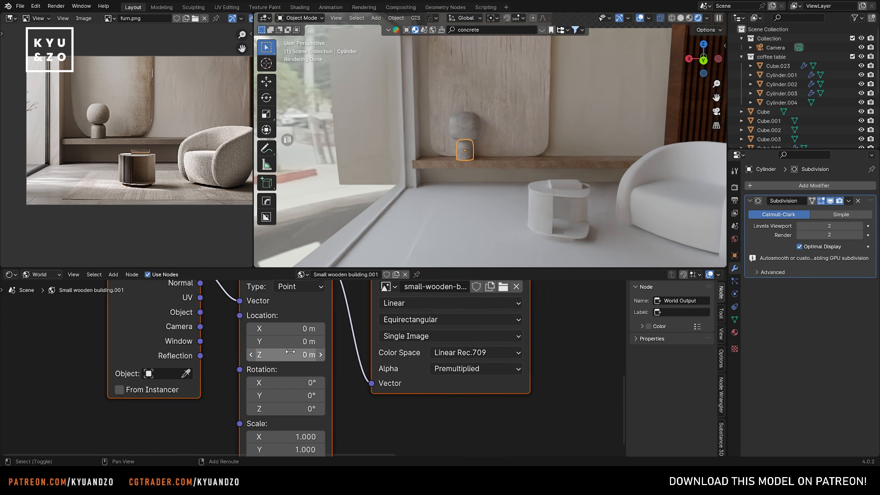
{"action": "middle_click_drag", "start_coordinate": [297, 353], "coordinate": [294, 368]}
{"action": "left_click_drag", "start_coordinate": [278, 424], "coordinate": [305, 425]}
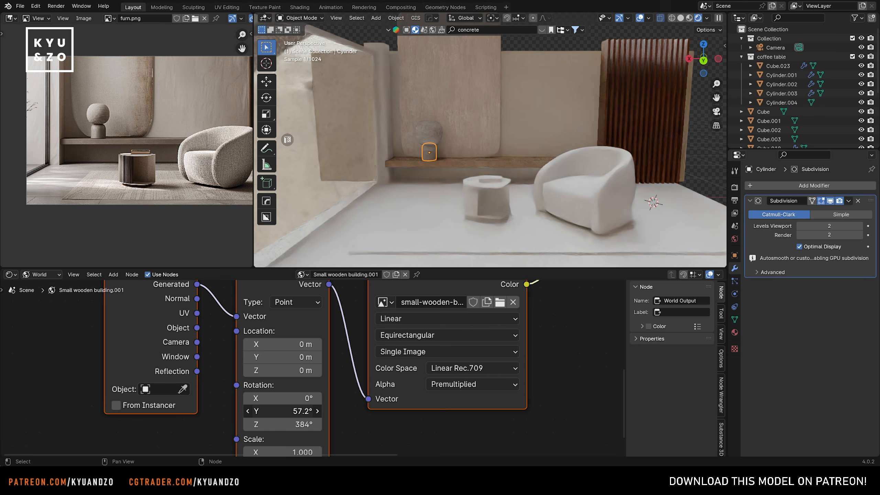
{"action": "left_click_drag", "start_coordinate": [291, 411], "coordinate": [277, 411]}
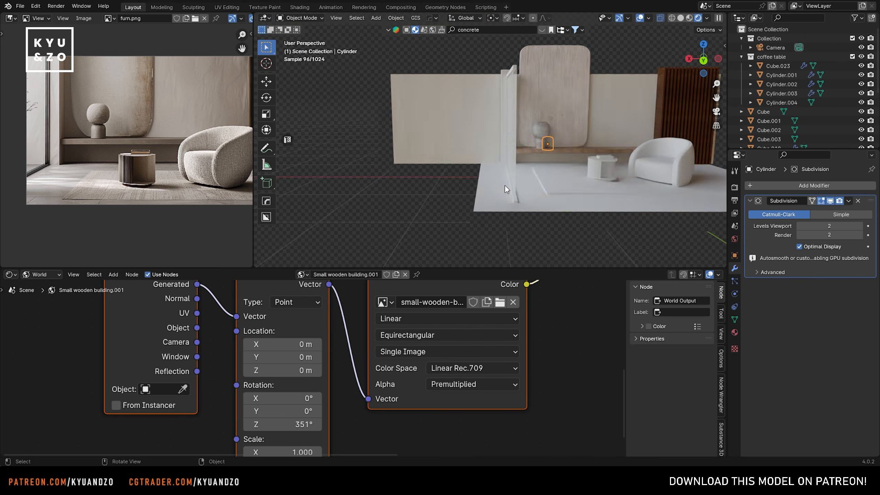
Step: Add a Sun light and rotate it about 10.8° around X and about 40.1° around Y
{"action": "key", "text": "shift+a"}
{"action": "mouse_move", "coordinate": [459, 274]}
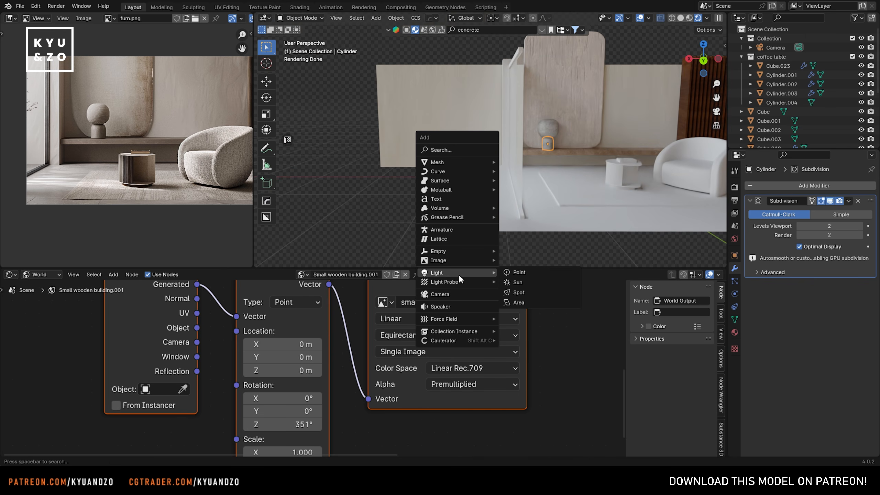
{"action": "left_click", "coordinate": [518, 282]}
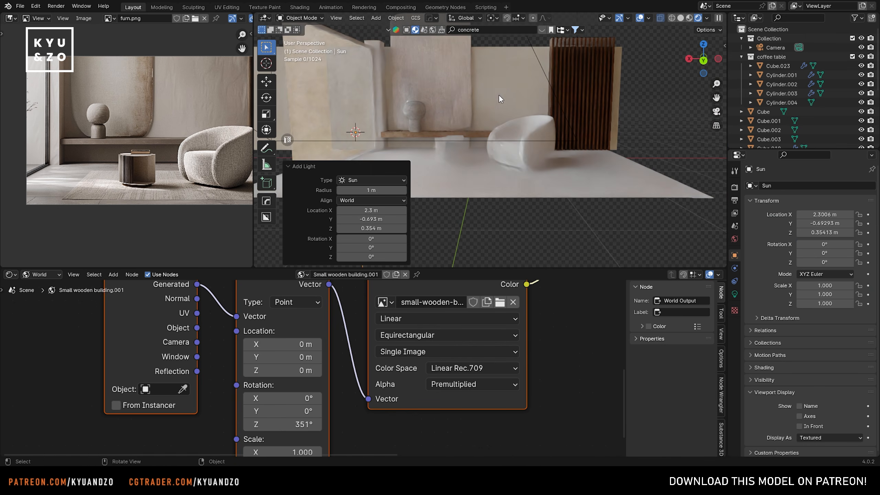
{"action": "key", "text": "r"}
{"action": "key", "text": "x"}
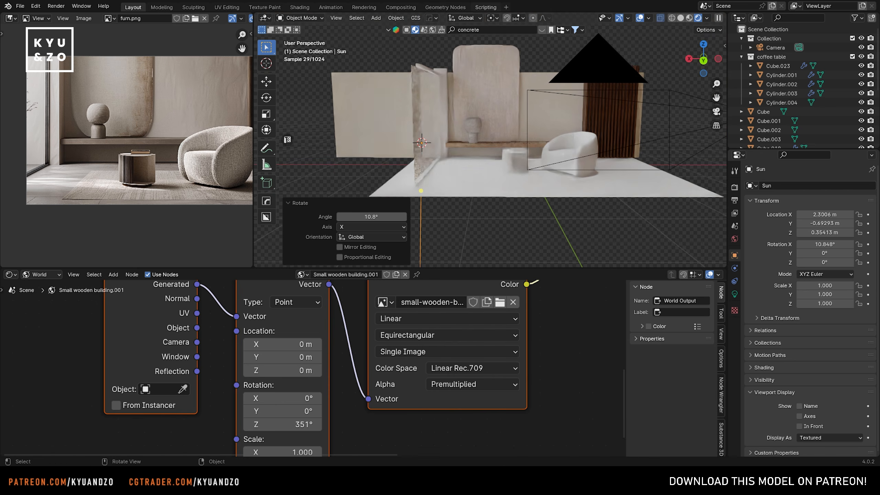
{"action": "key", "text": "r"}
{"action": "key", "text": "y"}
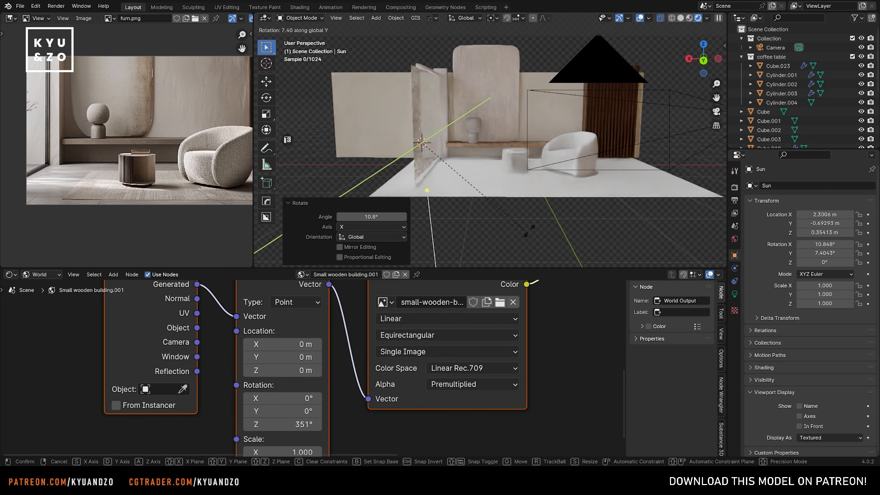
{"action": "key", "text": "Return"}
Step: Move the Sun light about 0.885 m along X and rotate it about -8.37° in the view plane
{"action": "key", "text": "g"}
{"action": "key", "text": "x"}
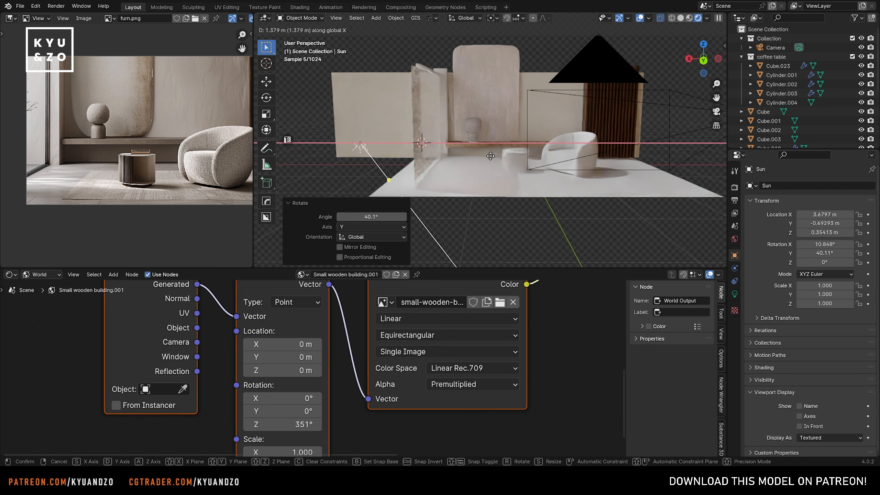
{"action": "left_click", "coordinate": [513, 156]}
{"action": "scroll", "coordinate": [513, 154], "scroll_direction": "up", "scroll_amount": 2}
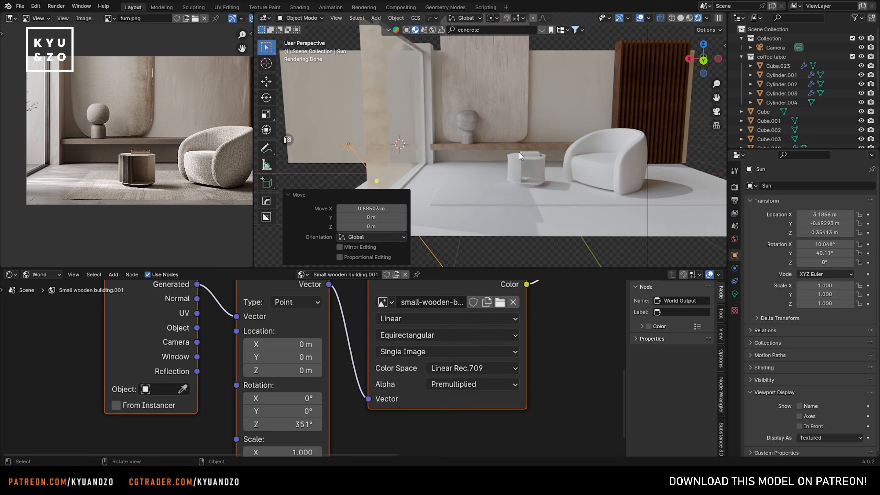
{"action": "key", "text": "r"}
{"action": "left_click", "coordinate": [496, 196]}
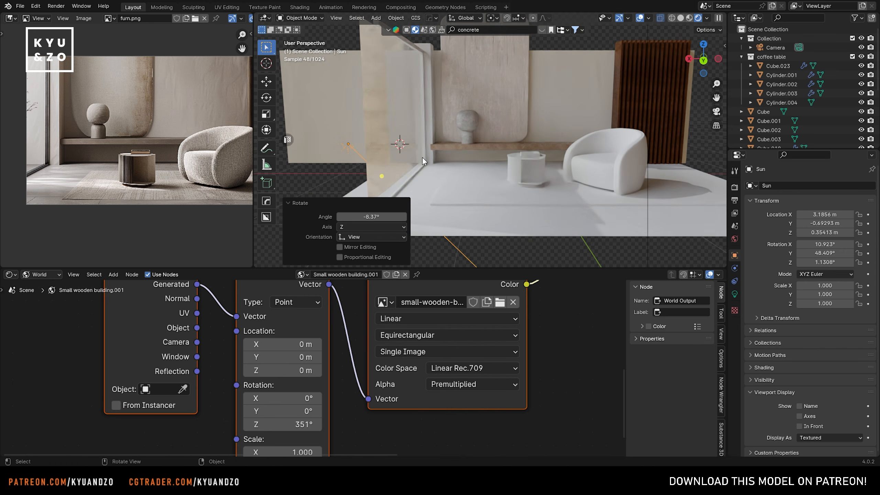
Step: Try the light as an Area type scaled up about 8.05 times, and delete it
{"action": "middle_click_drag", "start_coordinate": [594, 184], "coordinate": [552, 173], "text": "shift"}
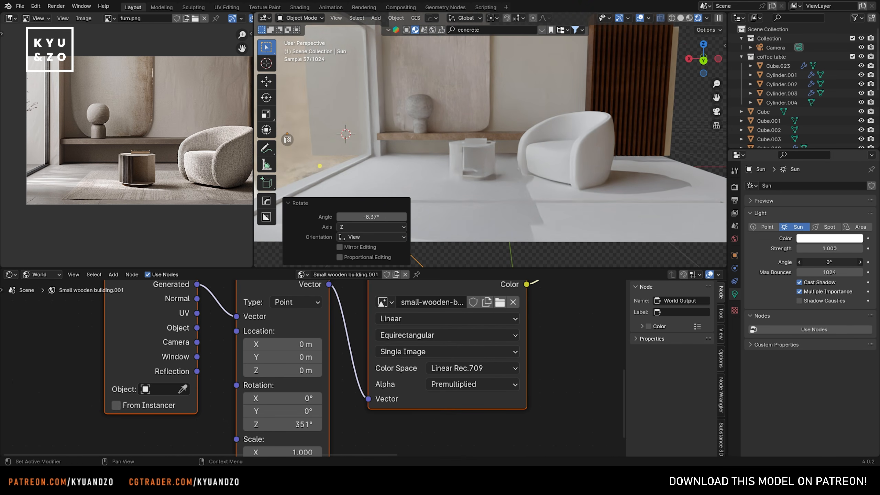
{"action": "key", "text": "KP_0"}
{"action": "left_click", "coordinate": [860, 227]}
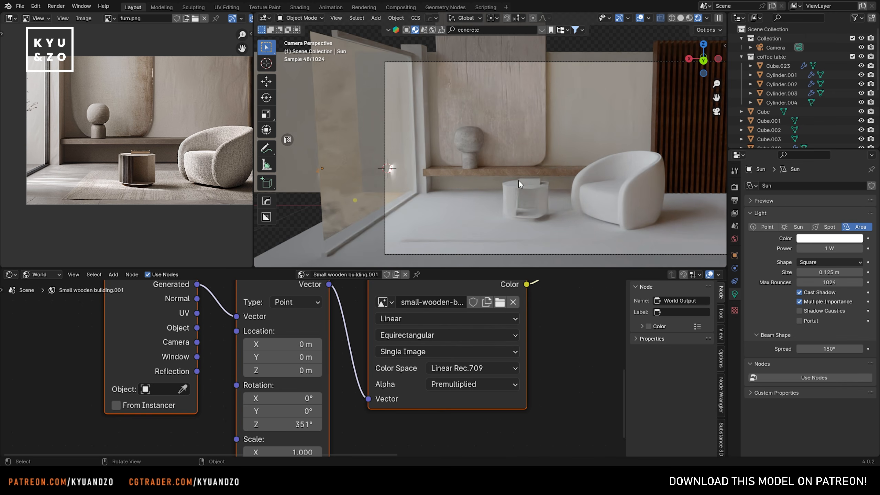
{"action": "key", "text": "s"}
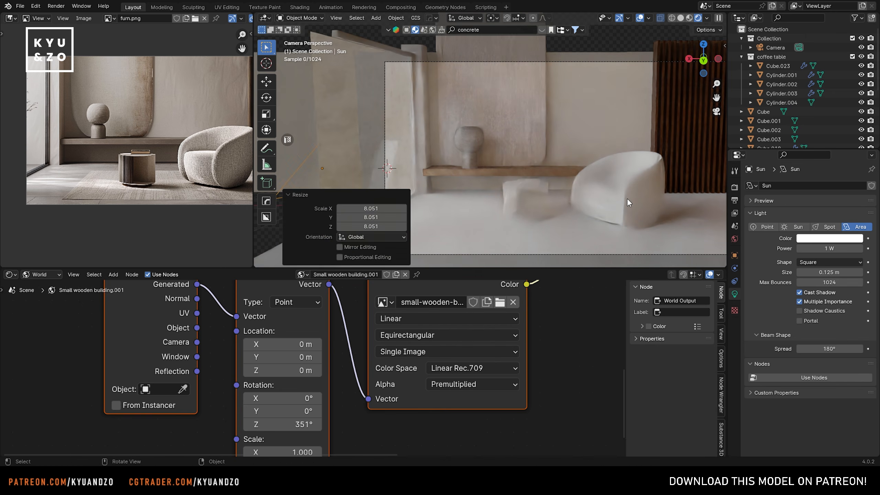
{"action": "key", "text": "Delete"}
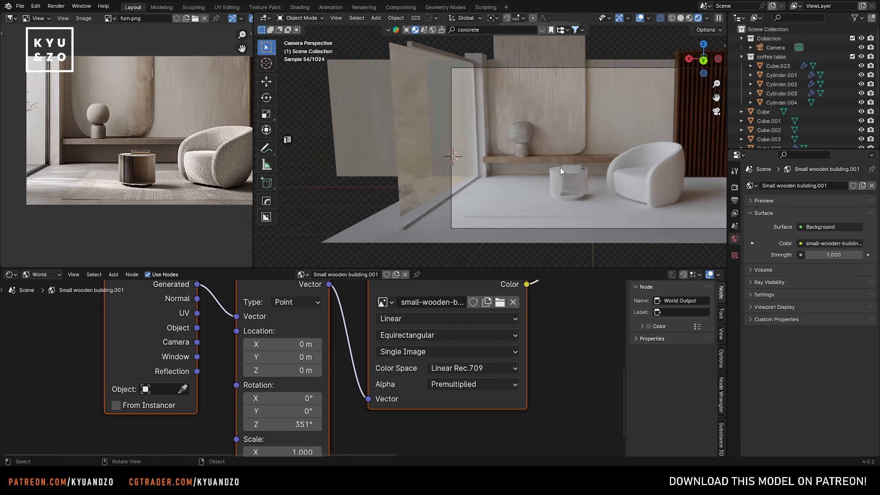
Step: Set the render's Color Management to the High Contrast look with an exposure of 0.881
{"action": "left_click", "coordinate": [734, 187]}
{"action": "scroll", "coordinate": [793, 323], "scroll_direction": "down", "scroll_amount": 8}
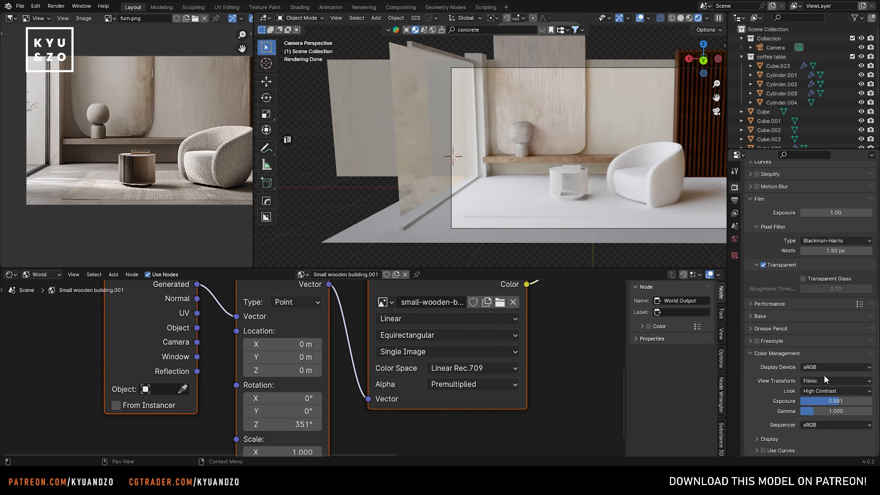
{"action": "scroll", "coordinate": [541, 165], "scroll_direction": "down", "scroll_amount": 3}
{"action": "scroll", "coordinate": [522, 176], "scroll_direction": "up", "scroll_amount": 3}
Step: Search the asset library for "parquet" and "grids", and apply a white tile grid material to the floor plane
{"action": "left_click", "coordinate": [490, 180]}
{"action": "scroll", "coordinate": [485, 176], "scroll_direction": "down", "scroll_amount": 1}
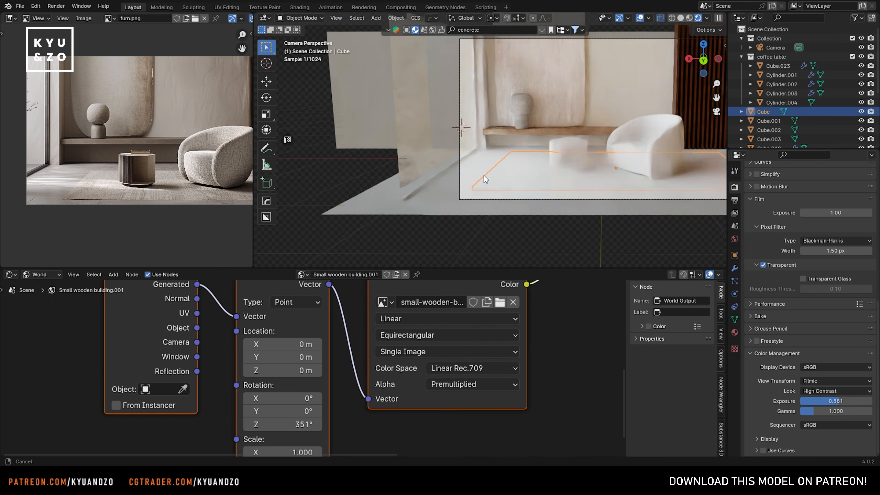
{"action": "scroll", "coordinate": [484, 176], "scroll_direction": "up", "scroll_amount": 3}
{"action": "scroll", "coordinate": [176, 212], "scroll_direction": "up", "scroll_amount": 5}
{"action": "left_click", "coordinate": [487, 192]}
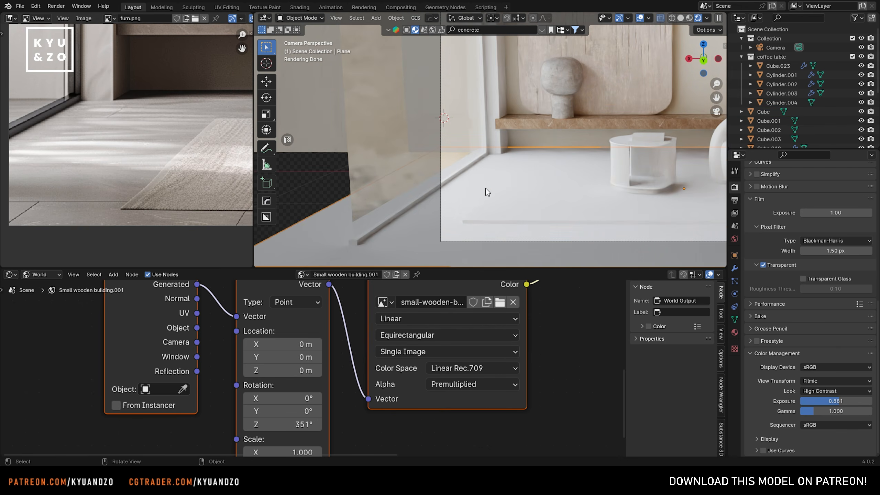
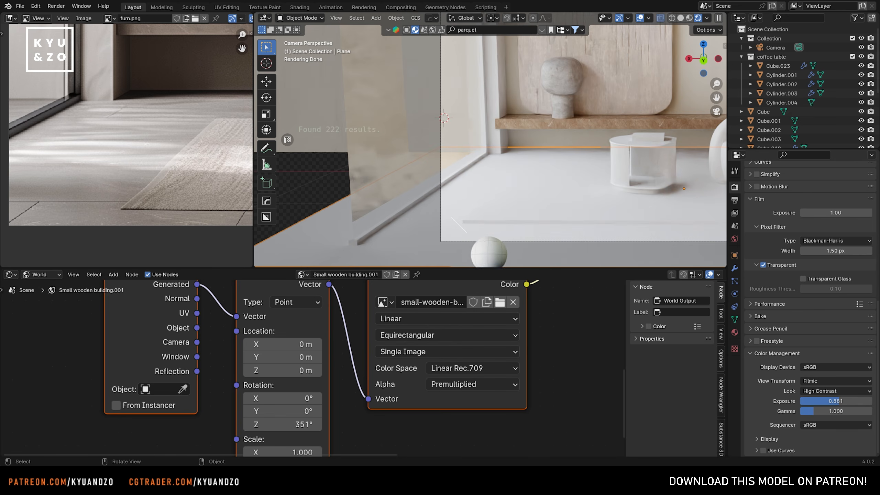
{"action": "left_click_drag", "start_coordinate": [454, 217], "coordinate": [452, 208]}
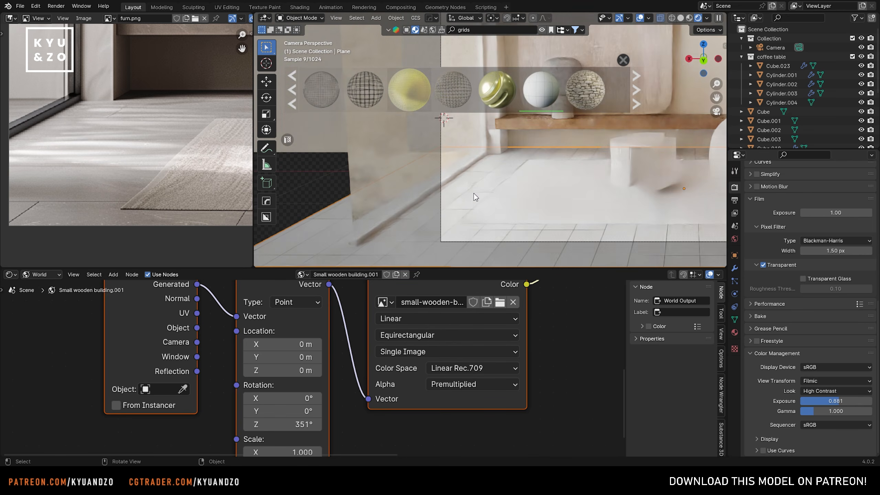
Step: Apply the floor plane's scale and enlarge its tile pattern
{"action": "key", "text": "ctrl+a"}
{"action": "left_click", "coordinate": [417, 193]}
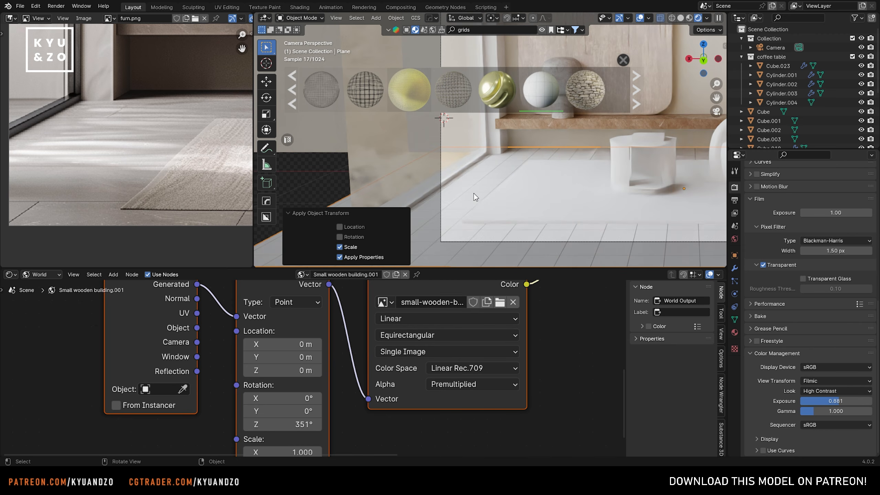
{"action": "scroll", "coordinate": [495, 186], "scroll_direction": "down", "scroll_amount": 1}
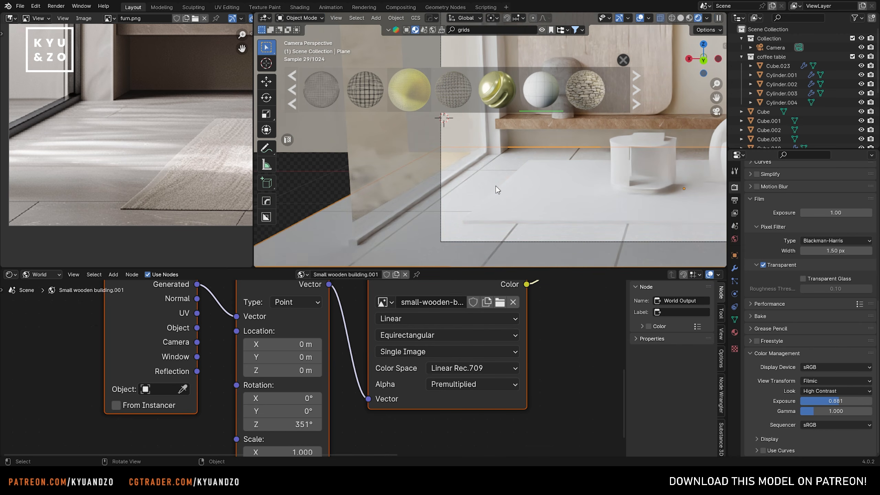
Step: Switch the shader editor from World to Object and bring the floor material's Principled BSDF and base color texture into view
{"action": "scroll", "coordinate": [324, 395], "scroll_direction": "down", "scroll_amount": 5}
{"action": "left_click", "coordinate": [48, 276]}
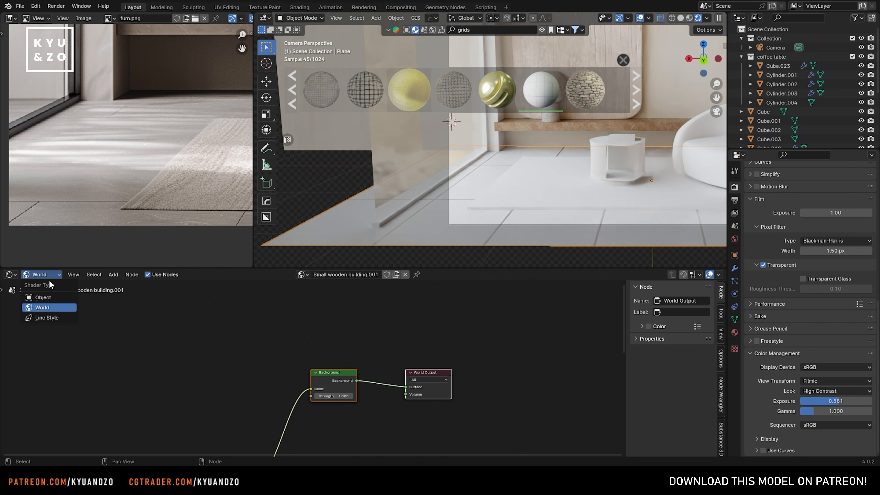
{"action": "left_click", "coordinate": [49, 294]}
{"action": "scroll", "coordinate": [279, 388], "scroll_direction": "up", "scroll_amount": 5}
{"action": "middle_click_drag", "start_coordinate": [279, 388], "coordinate": [503, 446]}
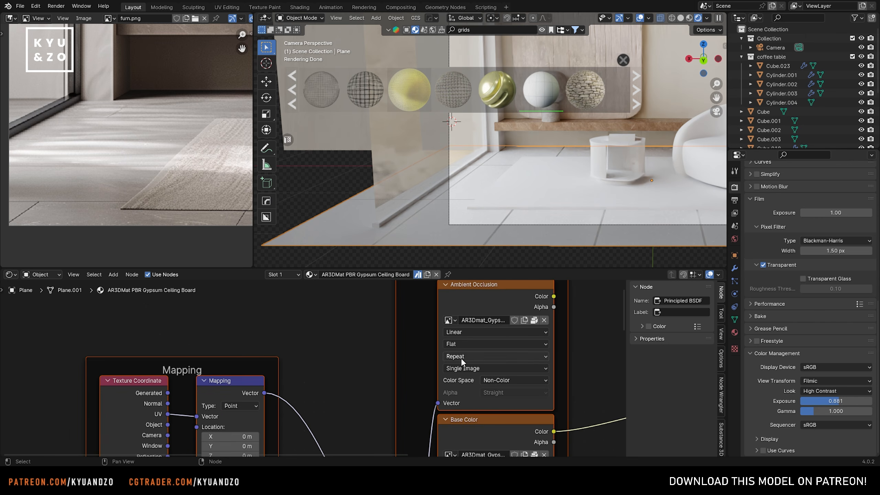
{"action": "middle_click_drag", "start_coordinate": [460, 358], "coordinate": [203, 347]}
{"action": "scroll", "coordinate": [398, 363], "scroll_direction": "up", "scroll_amount": 2}
{"action": "middle_click_drag", "start_coordinate": [398, 363], "coordinate": [401, 296]}
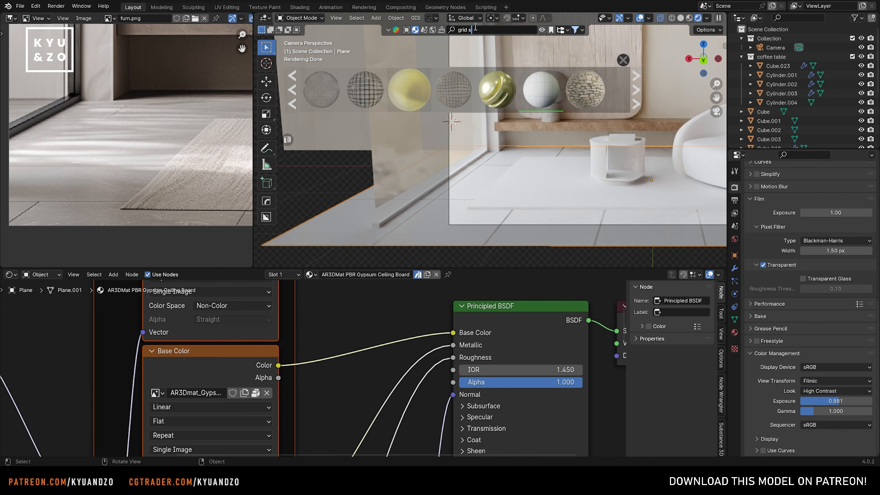
Step: Search the asset library for "grid marble" and apply the Marble 01 tile material to the floor plane
{"action": "left_click", "coordinate": [390, 30]}
{"action": "left_click", "coordinate": [484, 30]}
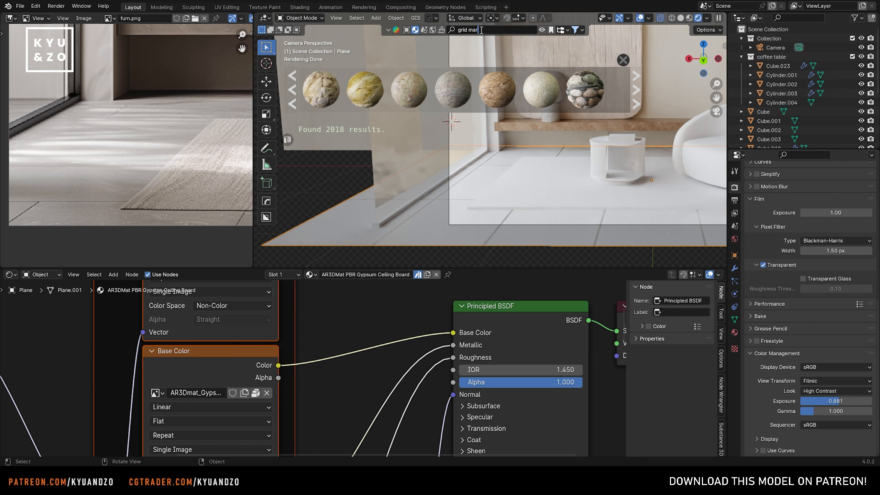
{"action": "key", "text": "Return"}
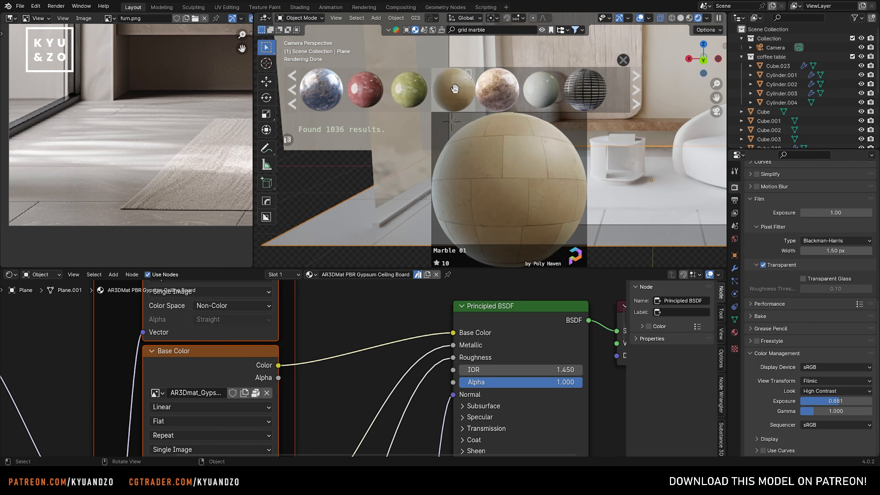
{"action": "left_click_drag", "start_coordinate": [453, 89], "coordinate": [475, 178]}
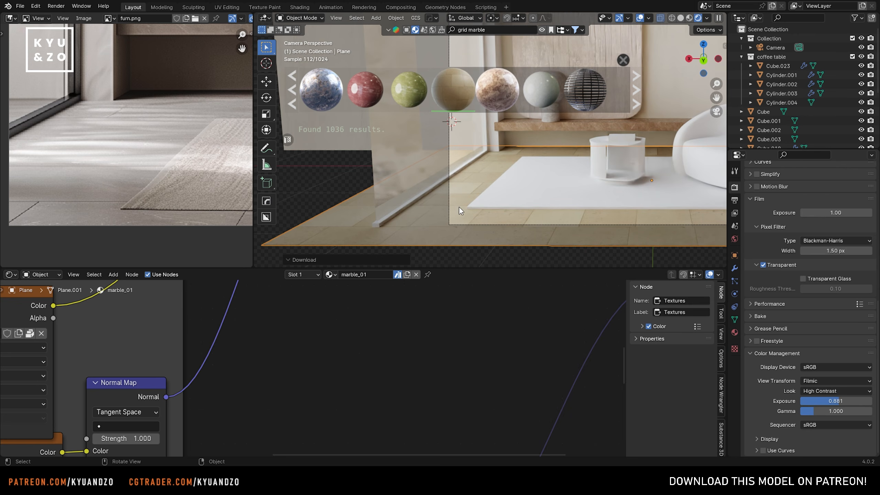
Step: Insert a Hue/Saturation/Value node between the floor's base color texture and the Principled BSDF's Base Color
{"action": "scroll", "coordinate": [304, 355], "scroll_direction": "down", "scroll_amount": 5}
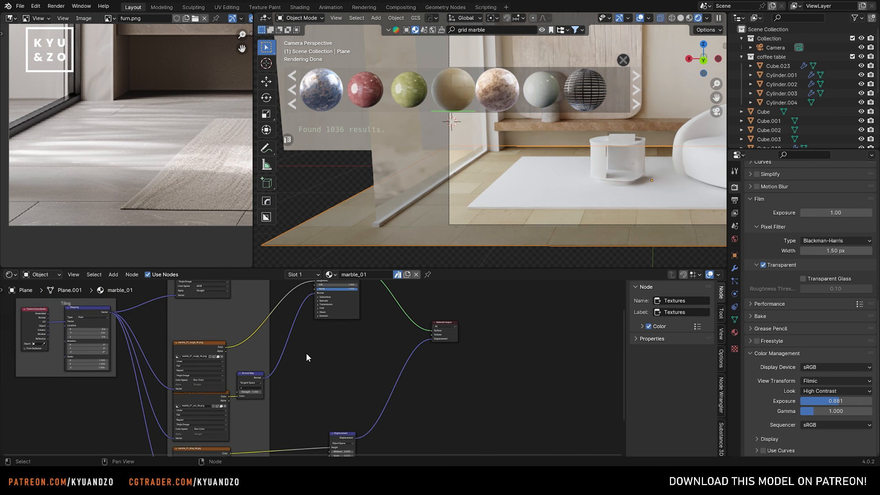
{"action": "scroll", "coordinate": [377, 415], "scroll_direction": "up", "scroll_amount": 7}
{"action": "scroll", "coordinate": [389, 382], "scroll_direction": "up", "scroll_amount": 2}
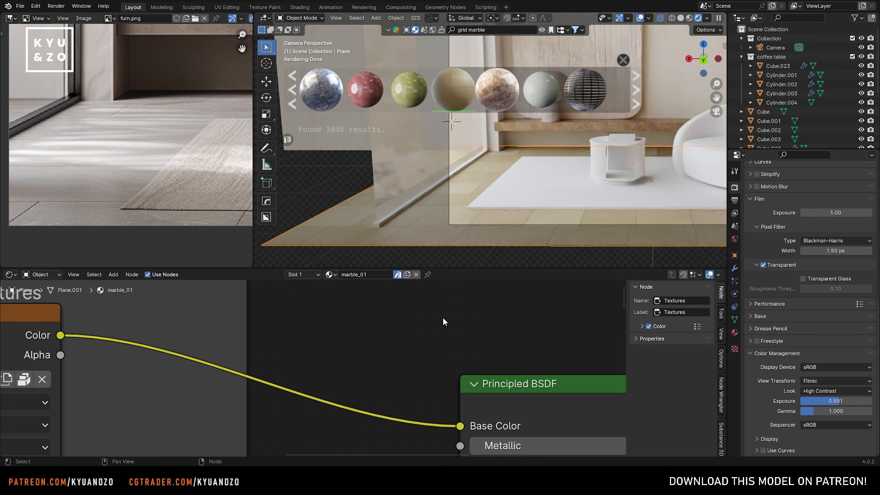
{"action": "key", "text": "shift+a"}
{"action": "left_click", "coordinate": [370, 313]}
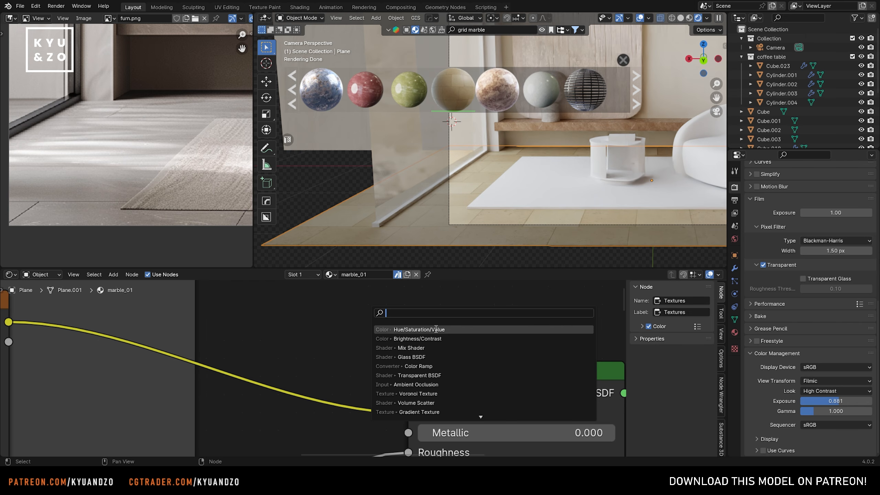
{"action": "left_click", "coordinate": [424, 329]}
{"action": "left_click", "coordinate": [441, 337]}
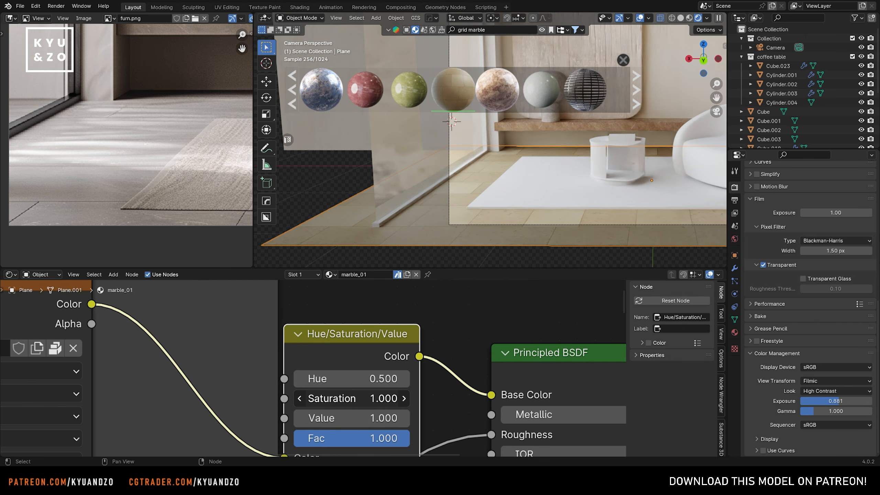
Step: Set the saturation of the floor material's Hue/Saturation/Value node to 0.300
{"action": "mouse_move", "coordinate": [365, 398]}
{"action": "left_mouse_down"}
{"action": "mouse_move", "coordinate": [384, 399]}
{"action": "mouse_move", "coordinate": [364, 400]}
{"action": "left_mouse_up"}
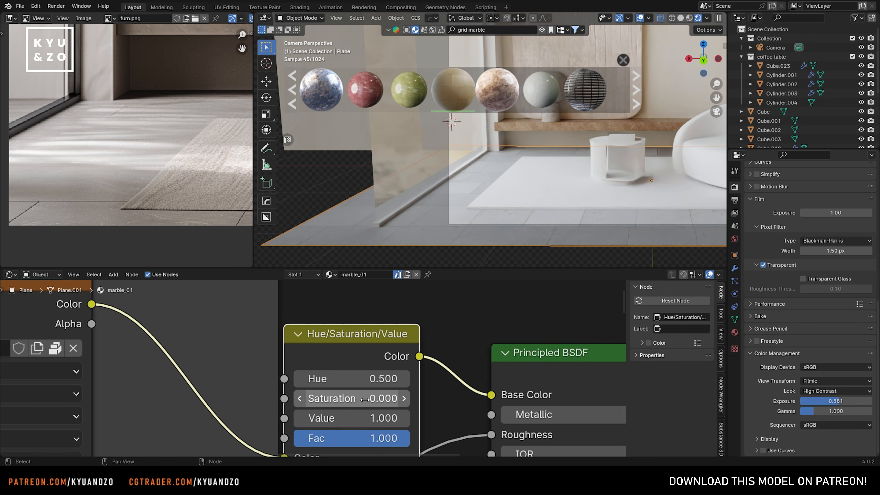
{"action": "left_click", "coordinate": [405, 398]}
{"action": "left_click", "coordinate": [406, 398]}
{"action": "scroll", "coordinate": [617, 137], "scroll_direction": "down", "scroll_amount": 4}
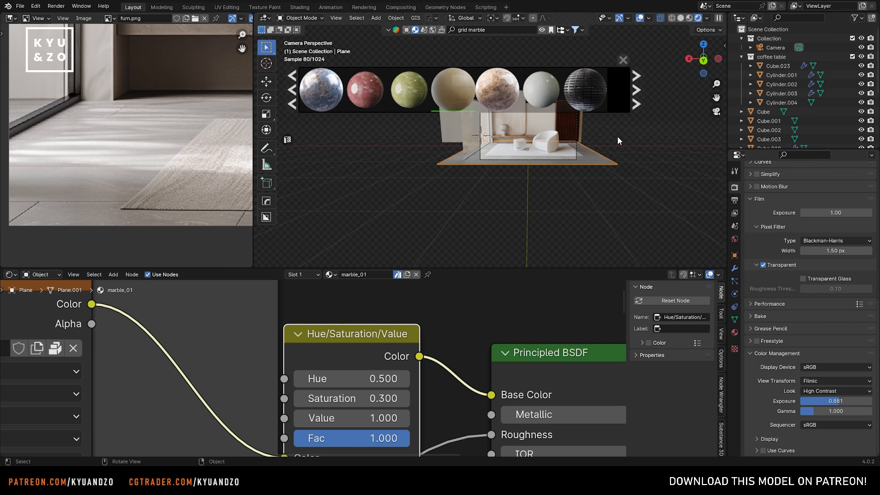
{"action": "scroll", "coordinate": [559, 188], "scroll_direction": "up", "scroll_amount": 6}
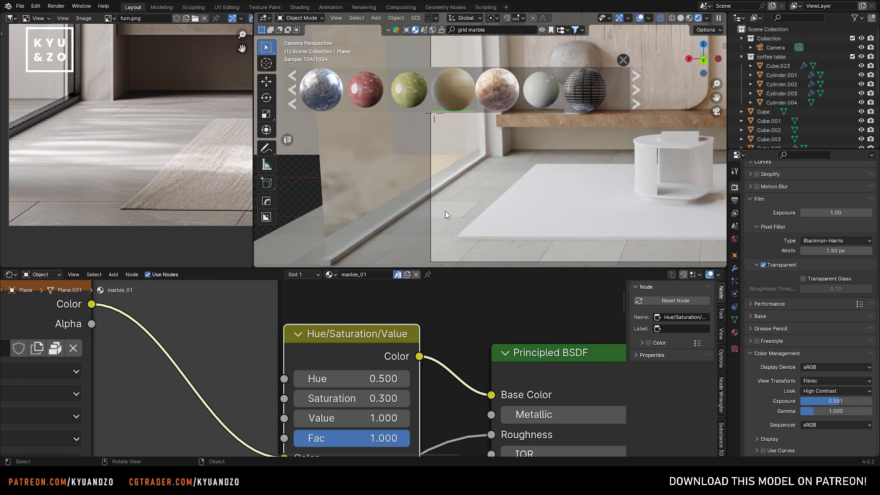
Step: Switch the reference image area to a UV editor and scale the floor plane's UVs up about 2.24 times
{"action": "left_click", "coordinate": [485, 206]}
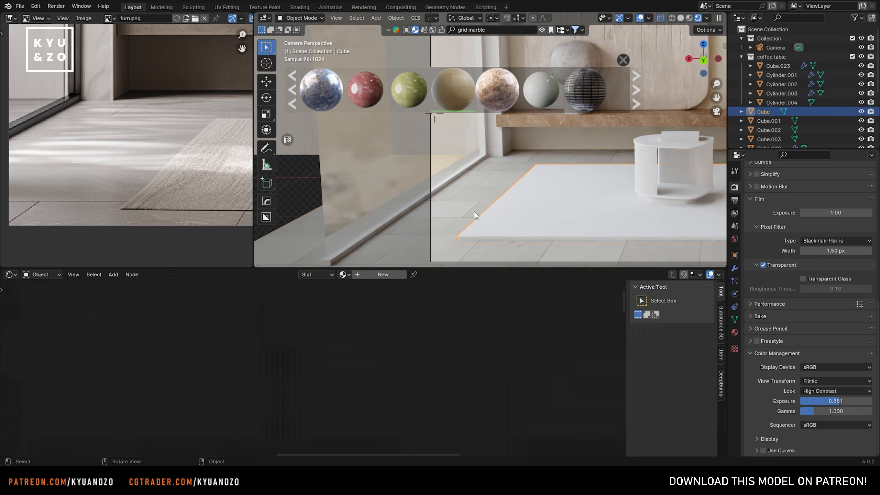
{"action": "left_click", "coordinate": [475, 213]}
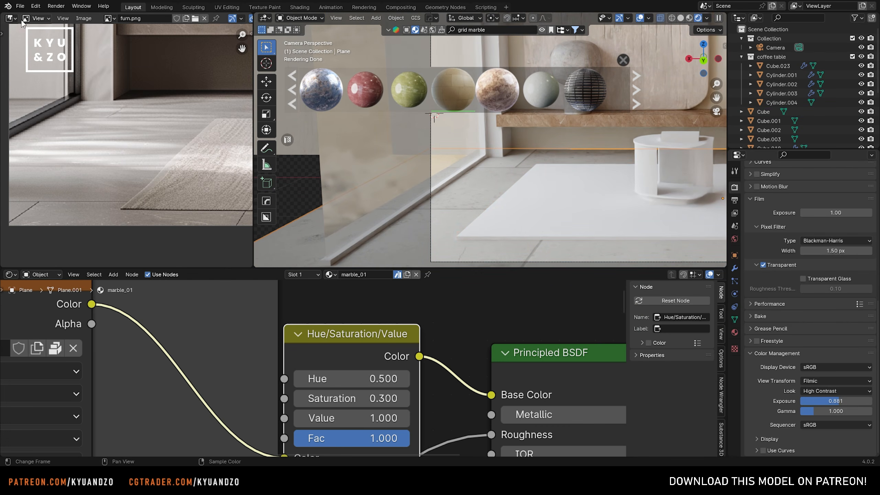
{"action": "left_click", "coordinate": [11, 17]}
{"action": "left_click", "coordinate": [49, 66]}
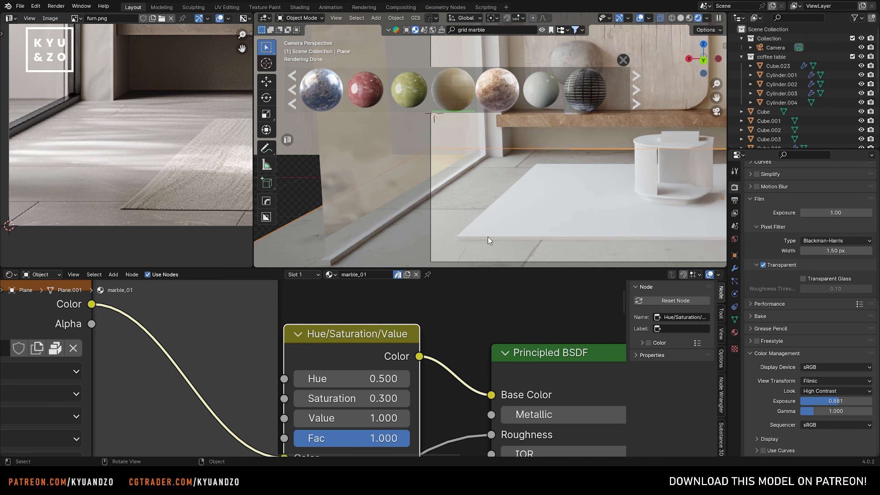
{"action": "key", "text": "Tab"}
{"action": "scroll", "coordinate": [181, 175], "scroll_direction": "down", "scroll_amount": 8}
{"action": "key", "text": "a"}
{"action": "key", "text": "s"}
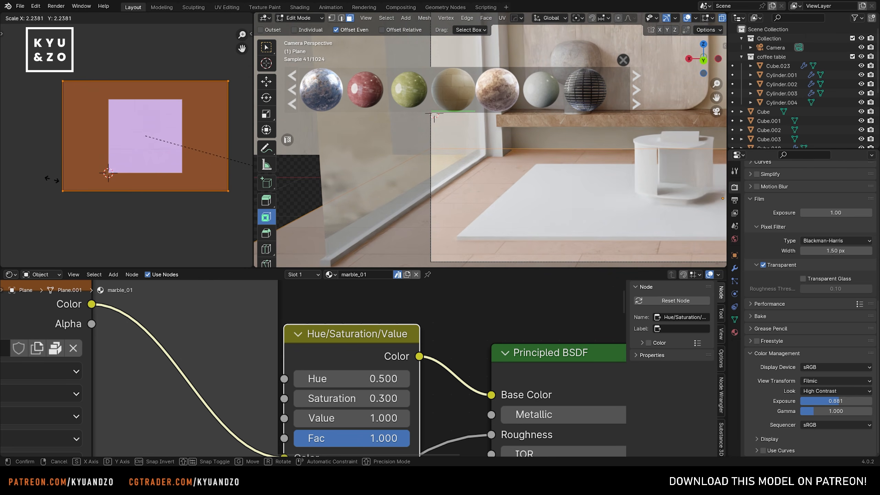
{"action": "left_click", "coordinate": [52, 179]}
{"action": "key", "text": "Tab"}
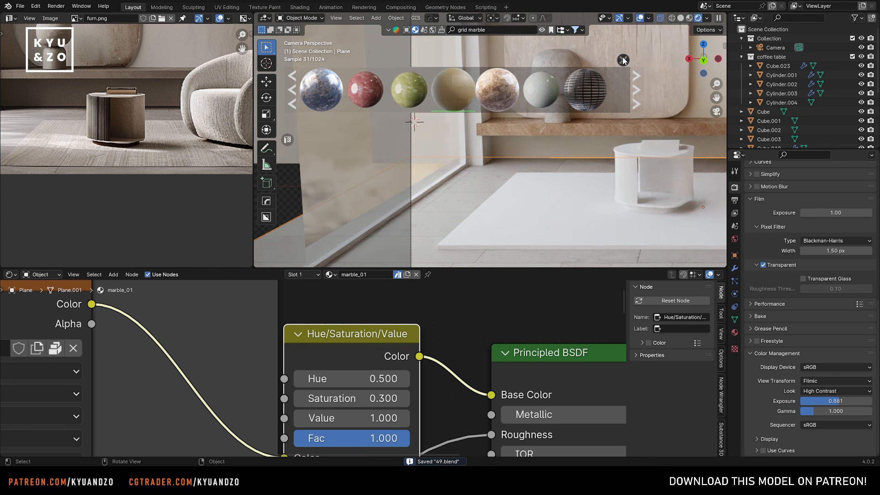
Step: Select the rug, search the asset library for "carpet", and apply the Grey Carpet Flooring material to it
{"action": "left_click", "coordinate": [623, 60]}
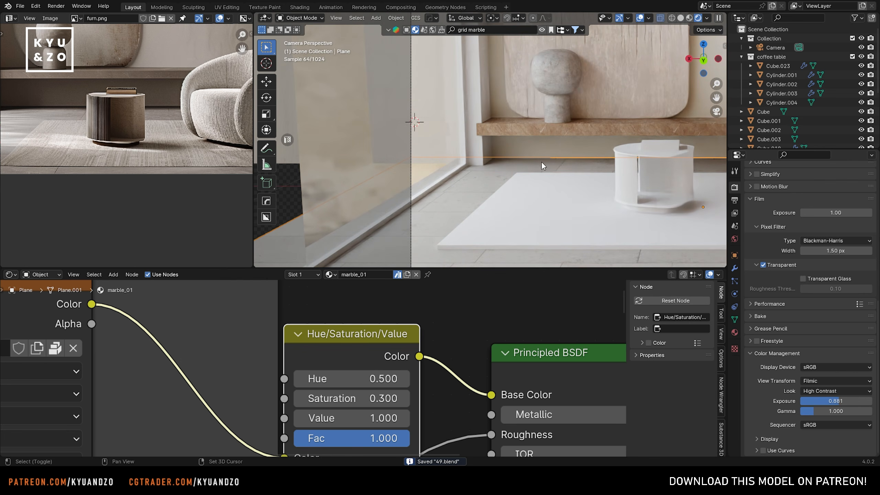
{"action": "left_click", "coordinate": [445, 215]}
{"action": "scroll", "coordinate": [450, 180], "scroll_direction": "up", "scroll_amount": 3}
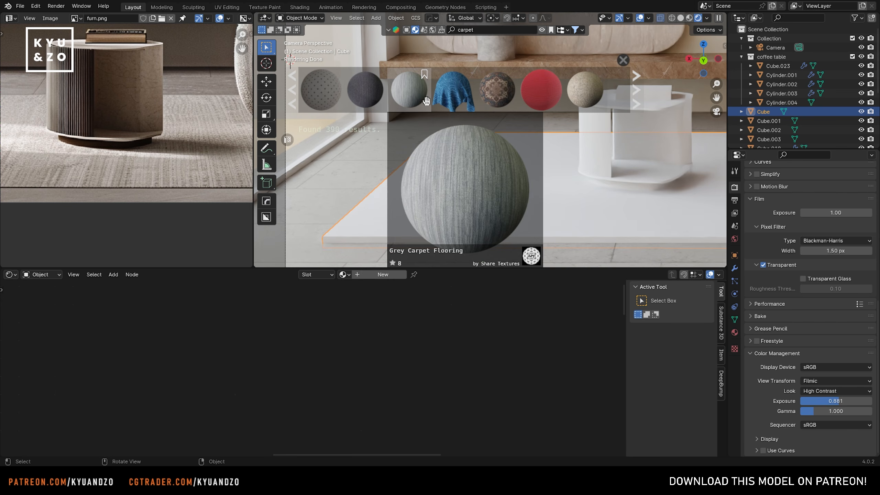
{"action": "left_click_drag", "start_coordinate": [412, 90], "coordinate": [505, 198]}
{"action": "scroll", "coordinate": [107, 170], "scroll_direction": "down", "scroll_amount": 2}
{"action": "scroll", "coordinate": [107, 171], "scroll_direction": "up", "scroll_amount": 2}
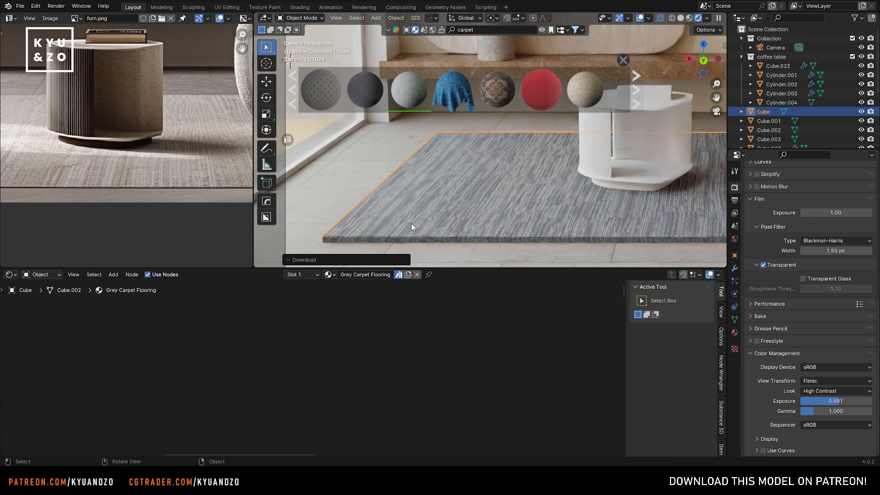
Step: Apply the rug's scale
{"action": "scroll", "coordinate": [487, 160], "scroll_direction": "up", "scroll_amount": 4}
{"action": "key", "text": "ctrl+a"}
{"action": "left_click", "coordinate": [532, 197]}
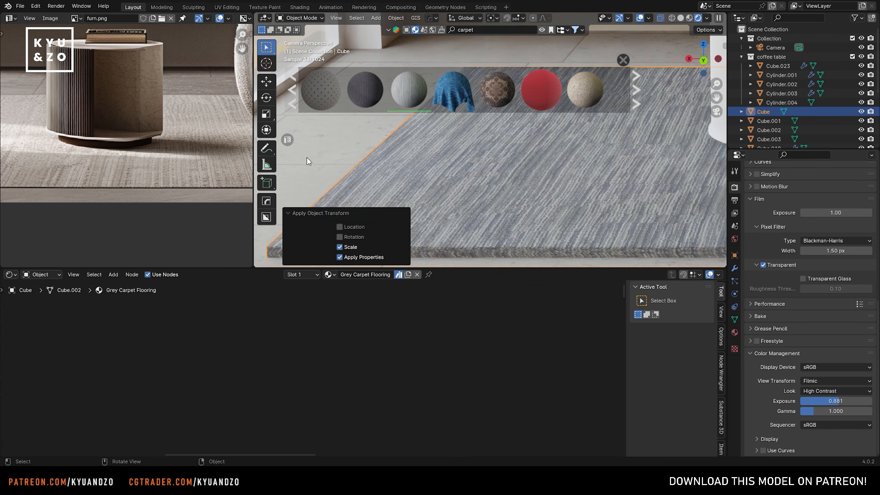
{"action": "left_click", "coordinate": [426, 242]}
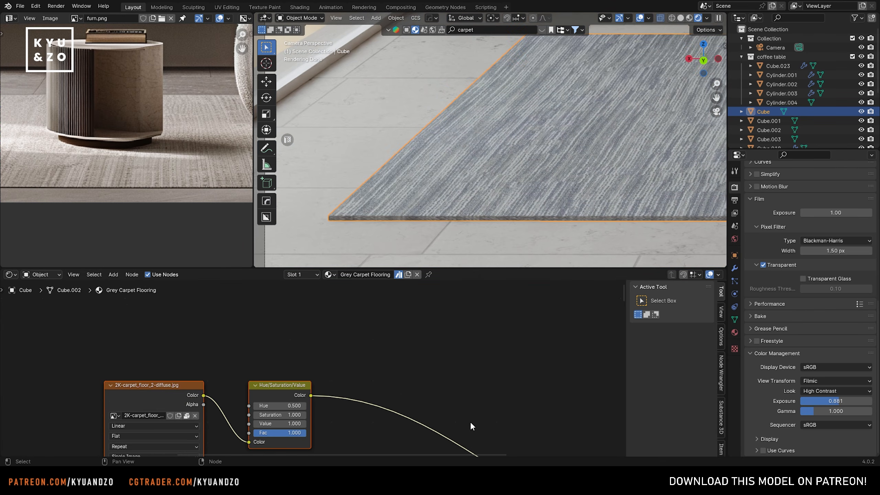
Step: Move the rug's Hue/Saturation/Value node aside and insert an RGB Curves node between it and the diffuse texture
{"action": "middle_click_drag", "start_coordinate": [455, 411], "coordinate": [450, 369]}
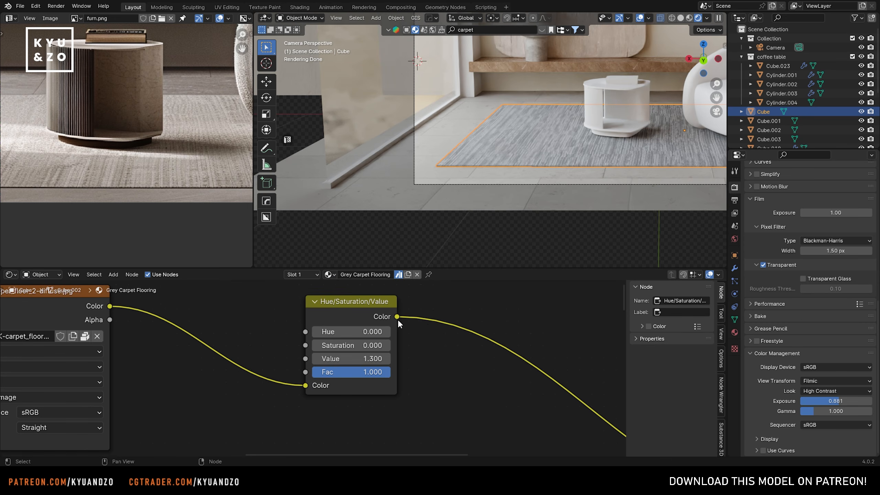
{"action": "left_click_drag", "start_coordinate": [343, 304], "coordinate": [459, 335]}
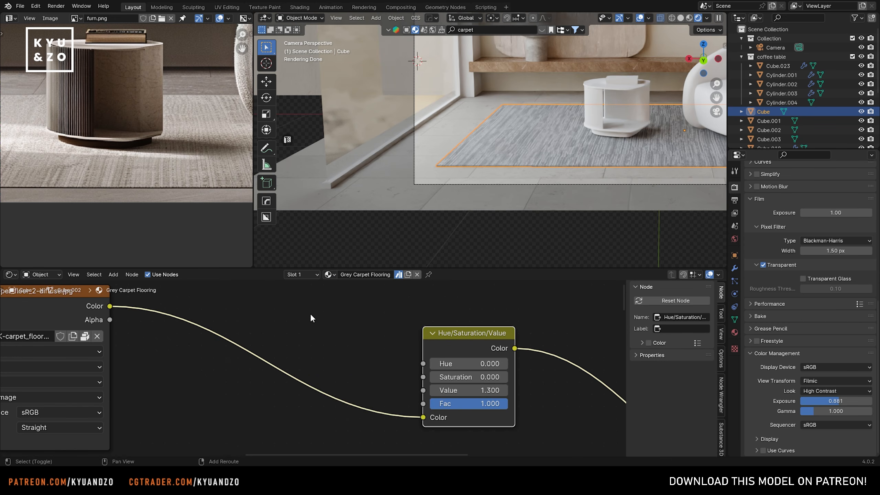
{"action": "middle_click_drag", "start_coordinate": [310, 314], "coordinate": [322, 342]}
{"action": "left_click", "coordinate": [369, 327]}
{"action": "key", "text": "shift+a"}
{"action": "left_click", "coordinate": [367, 325]}
{"action": "key", "text": "Escape"}
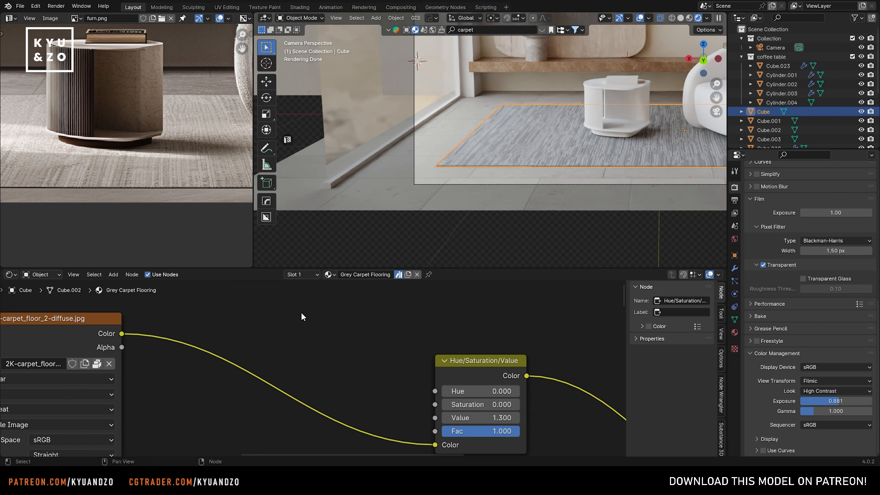
{"action": "key", "text": "shift+a"}
{"action": "mouse_move", "coordinate": [268, 346]}
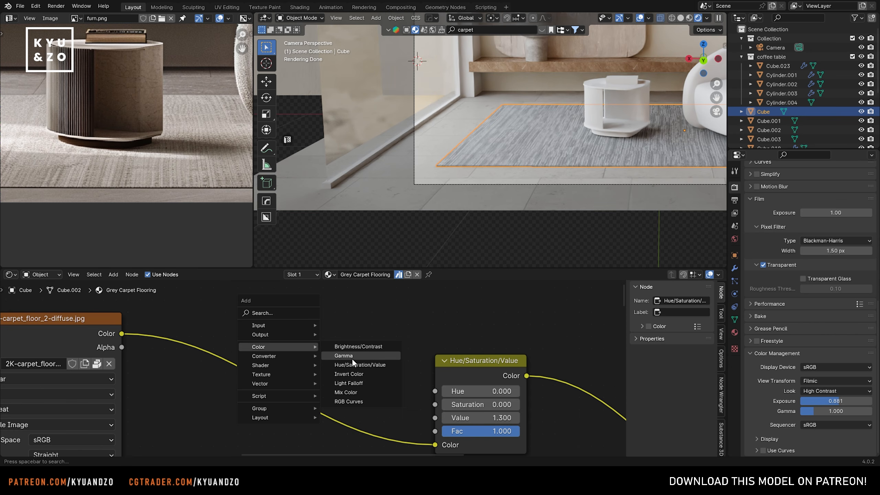
{"action": "left_click", "coordinate": [356, 402]}
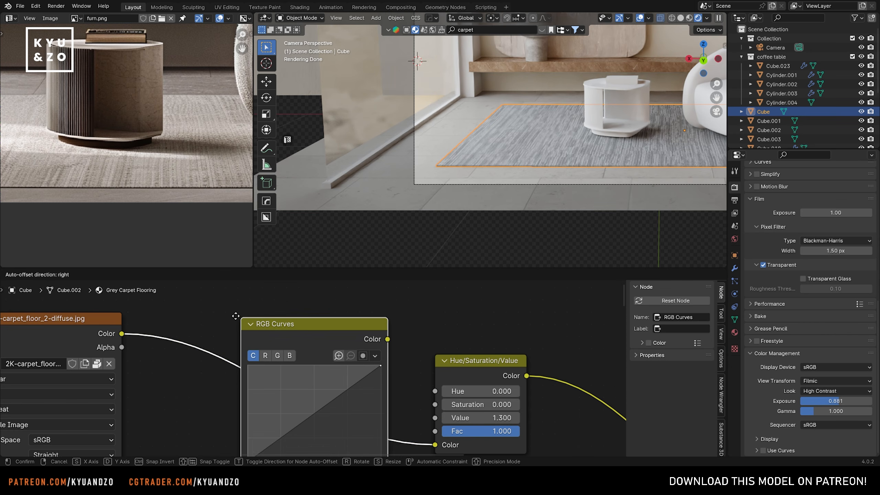
{"action": "left_click", "coordinate": [239, 352]}
Step: Switch the RGB Curves node to the red channel and move its upper curve point to 0.9272, 0.9812
{"action": "middle_click_drag", "start_coordinate": [239, 352], "coordinate": [292, 301]}
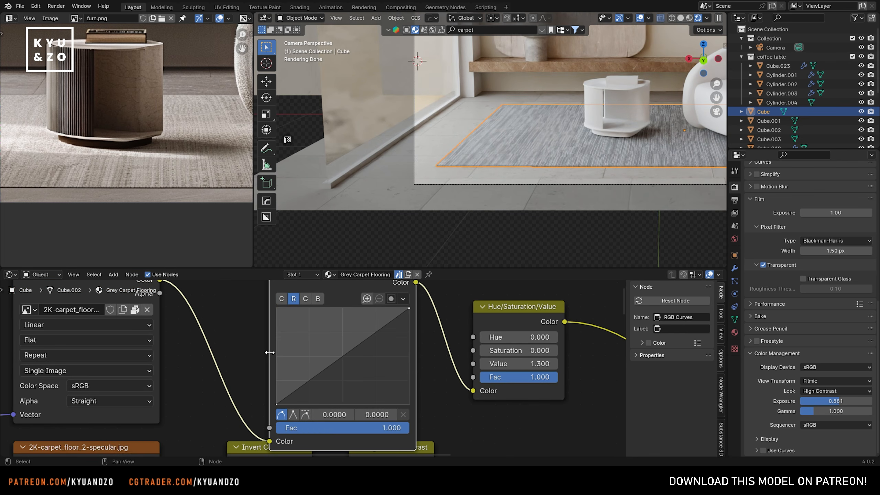
{"action": "scroll", "coordinate": [417, 301], "scroll_direction": "up", "scroll_amount": 1}
{"action": "mouse_move", "coordinate": [417, 302]}
{"action": "left_mouse_down"}
{"action": "mouse_move", "coordinate": [417, 317]}
{"action": "mouse_move", "coordinate": [421, 294]}
{"action": "mouse_move", "coordinate": [411, 295]}
{"action": "left_mouse_up"}
Step: Delete the rug's Hue/Saturation/Value node and connect the RGB Curves color output to the Principled BSDF's Base Color
{"action": "scroll", "coordinate": [369, 338], "scroll_direction": "down", "scroll_amount": 1}
{"action": "scroll", "coordinate": [324, 301], "scroll_direction": "down", "scroll_amount": 1}
{"action": "left_click_drag", "start_coordinate": [253, 454], "coordinate": [312, 454]}
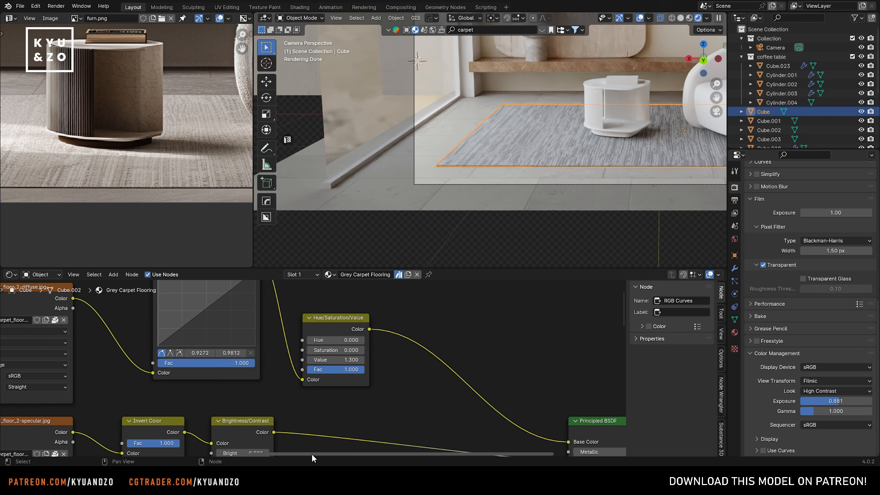
{"action": "left_click", "coordinate": [322, 333]}
{"action": "key", "text": "x"}
{"action": "scroll", "coordinate": [324, 333], "scroll_direction": "down", "scroll_amount": 2}
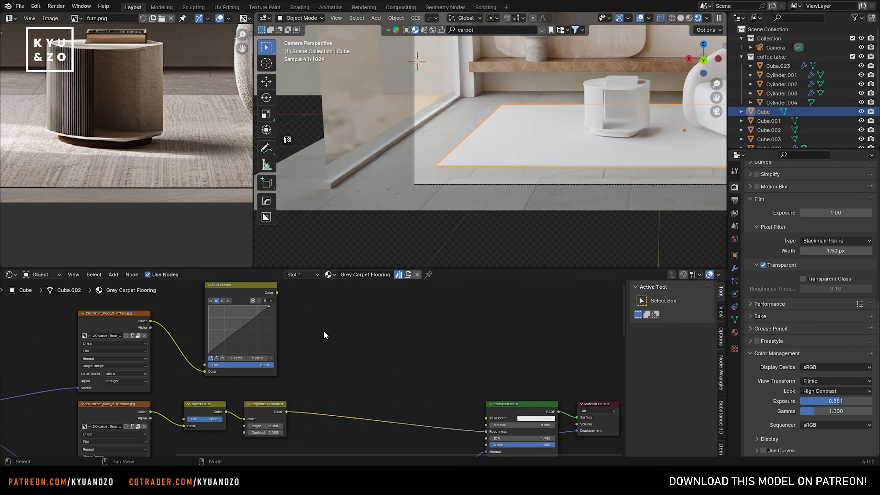
{"action": "left_click_drag", "start_coordinate": [257, 289], "coordinate": [288, 291]}
{"action": "left_click_drag", "start_coordinate": [309, 291], "coordinate": [500, 418]}
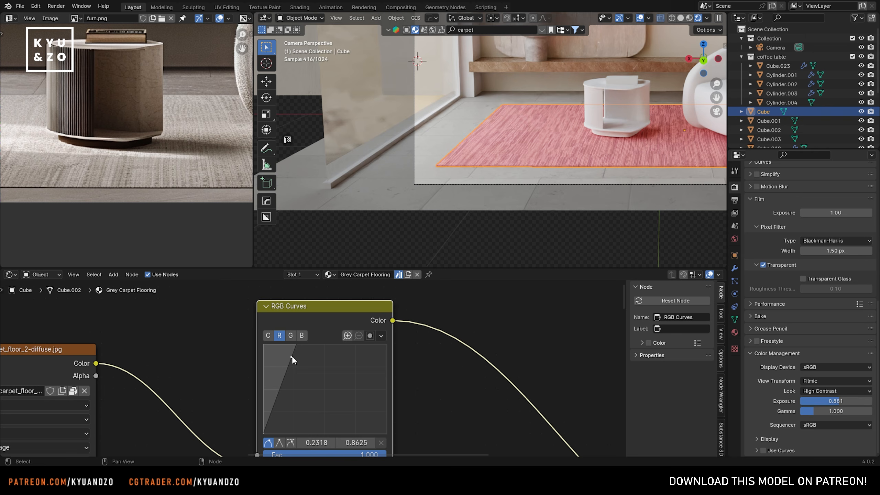
Step: Set the red curve's upper point to about 0.677, 1.0 and insert a Hue/Saturation/Value node with saturation 0.100 after the RGB Curves
{"action": "left_click_drag", "start_coordinate": [292, 356], "coordinate": [368, 344]}
{"action": "scroll", "coordinate": [398, 347], "scroll_direction": "down", "scroll_amount": 2}
{"action": "key", "text": "shift+a"}
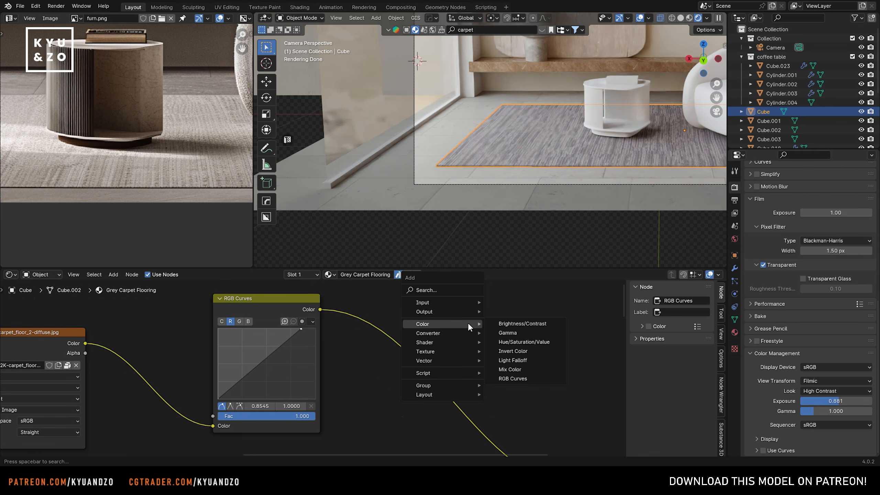
{"action": "type", "text": "hu"}
{"action": "left_click", "coordinate": [503, 305]}
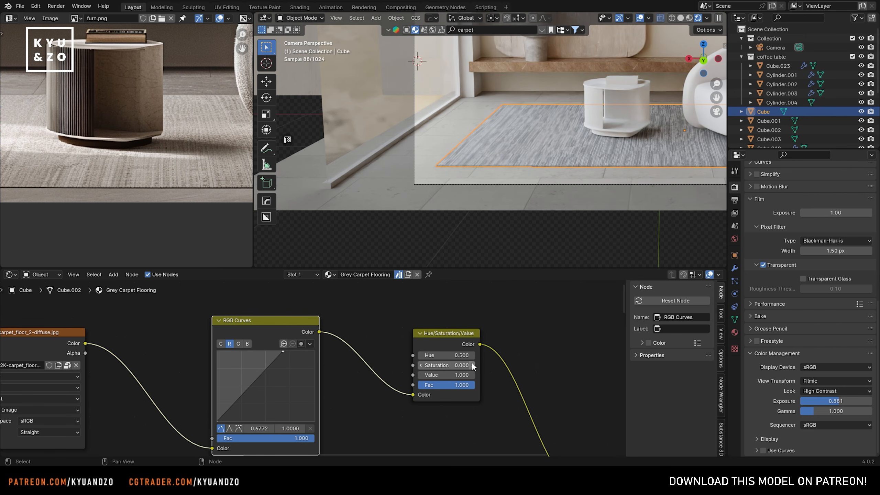
{"action": "left_click", "coordinate": [472, 364]}
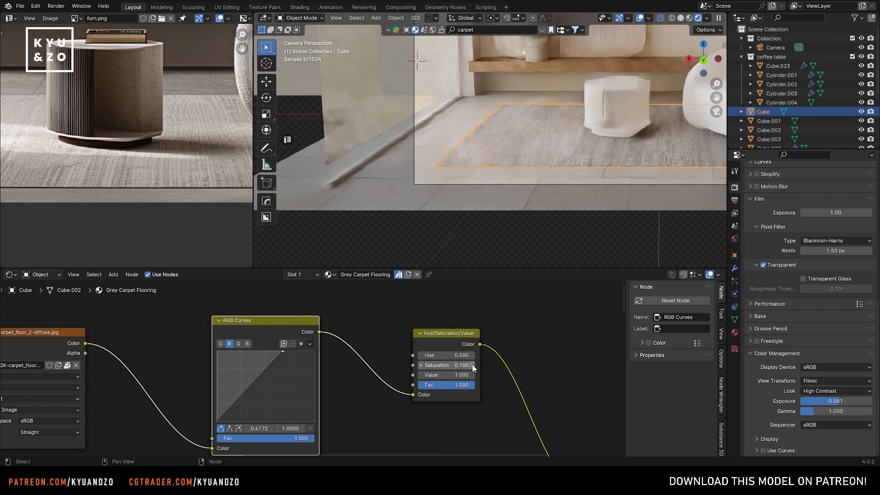
Step: Raise the rug's Hue/Saturation/Value saturation to 0.500 and lower the RGB Curves blue channel's upper point to 1.0000, 0.7562
{"action": "left_click", "coordinate": [472, 364]}
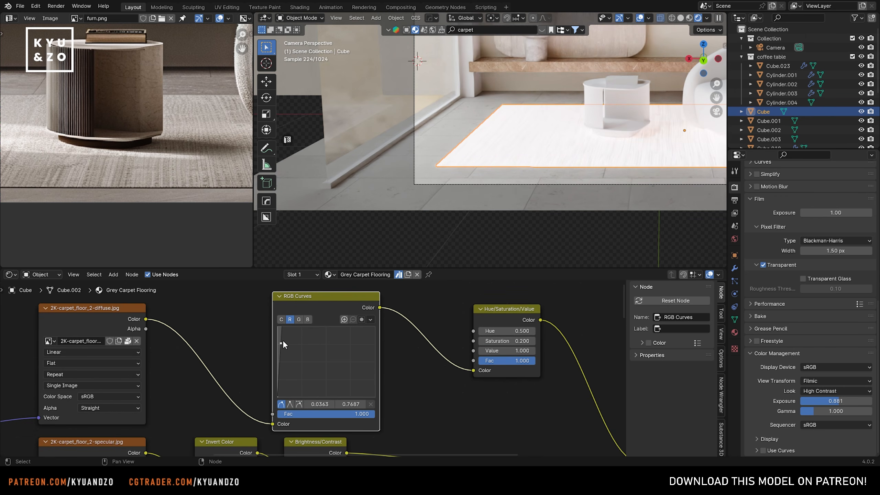
{"action": "left_click_drag", "start_coordinate": [283, 342], "coordinate": [322, 333]}
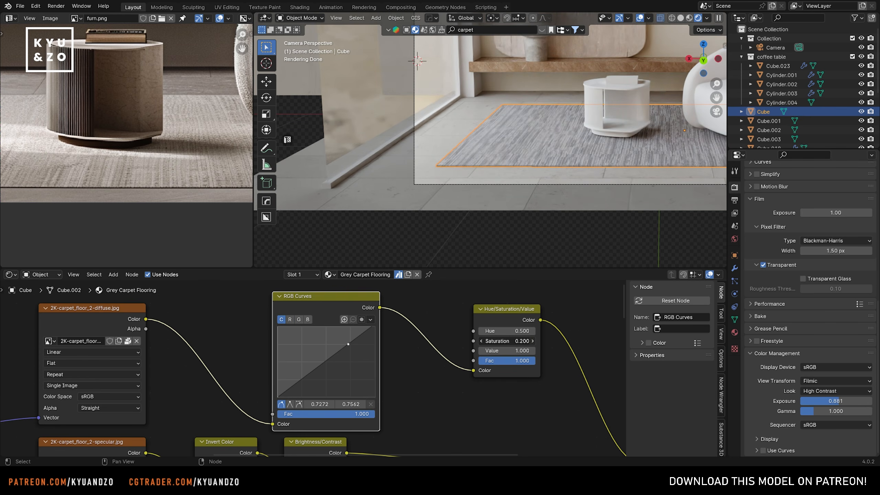
{"action": "left_click", "coordinate": [532, 340]}
{"action": "left_click", "coordinate": [533, 340]}
{"action": "left_click", "coordinate": [532, 339]}
{"action": "left_click_drag", "start_coordinate": [350, 346], "coordinate": [376, 348]}
Step: Deselect the rug, check its colour against the room in the camera view and save the file
{"action": "left_click", "coordinate": [485, 229]}
{"action": "scroll", "coordinate": [501, 195], "scroll_direction": "down", "scroll_amount": 5}
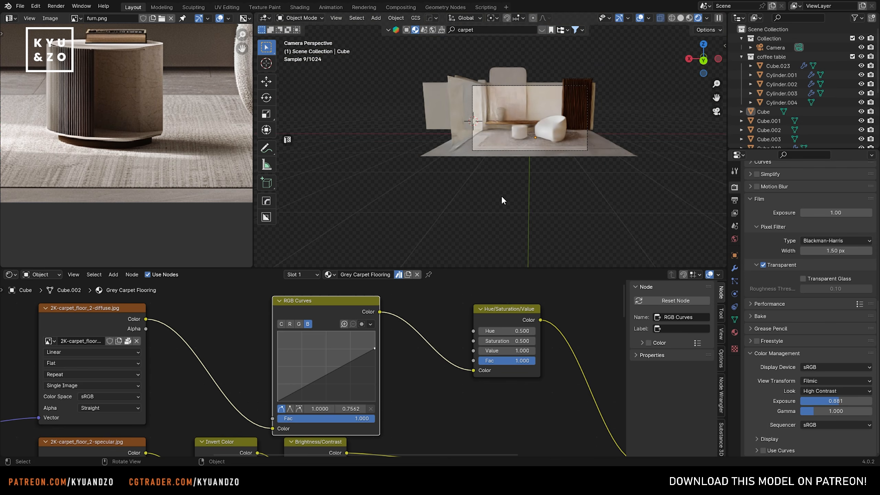
{"action": "scroll", "coordinate": [532, 162], "scroll_direction": "up", "scroll_amount": 6}
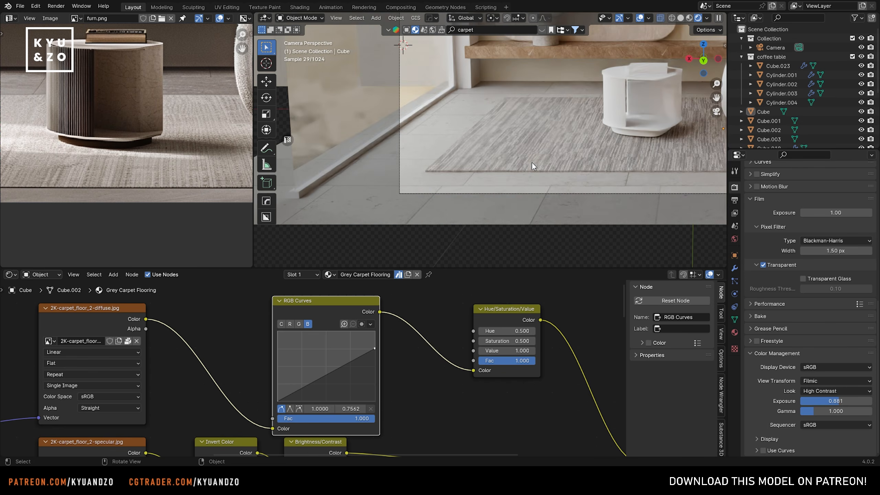
{"action": "scroll", "coordinate": [532, 162], "scroll_direction": "down", "scroll_amount": 4}
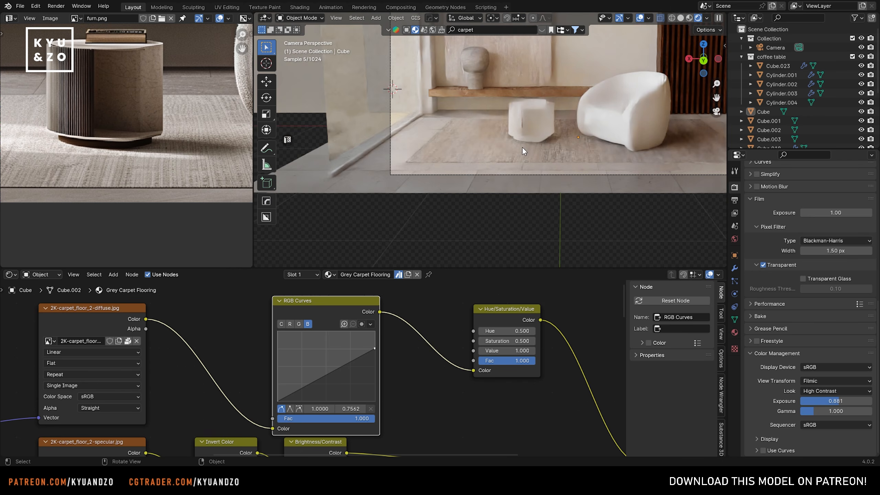
{"action": "scroll", "coordinate": [523, 148], "scroll_direction": "up", "scroll_amount": 3}
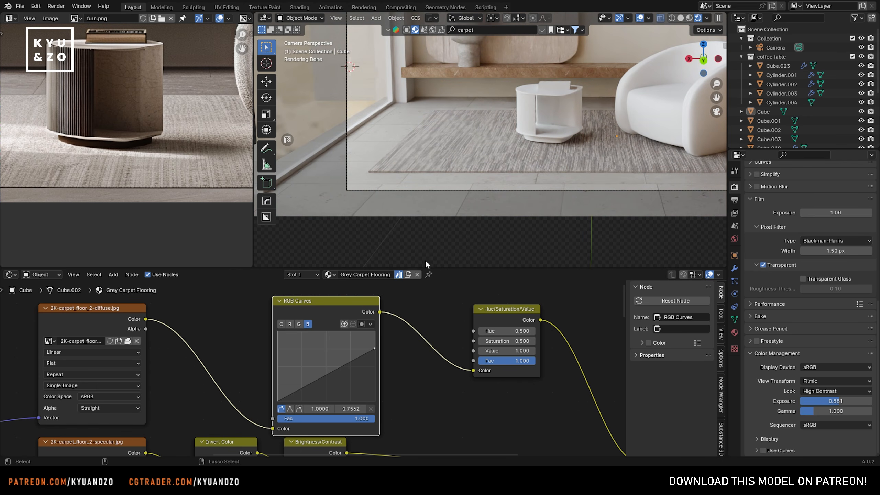
{"action": "middle_click_drag", "start_coordinate": [446, 323], "coordinate": [320, 360]}
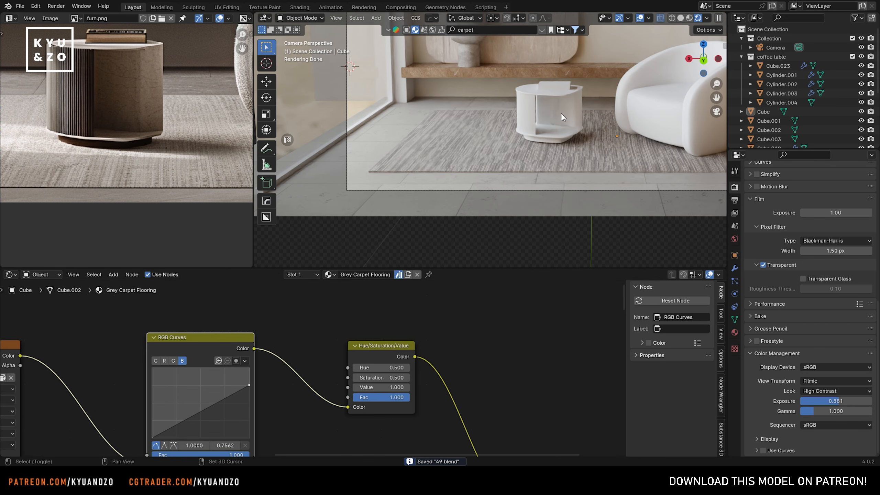
Step: Link the Fine wood material of the slatted wall panel to the coffee table's fluted side
{"action": "middle_click_drag", "start_coordinate": [561, 113], "coordinate": [439, 148], "text": "shift"}
{"action": "scroll", "coordinate": [136, 148], "scroll_direction": "down", "scroll_amount": 3}
{"action": "scroll", "coordinate": [136, 147], "scroll_direction": "up", "scroll_amount": 3}
{"action": "middle_click_drag", "start_coordinate": [121, 114], "coordinate": [131, 147]}
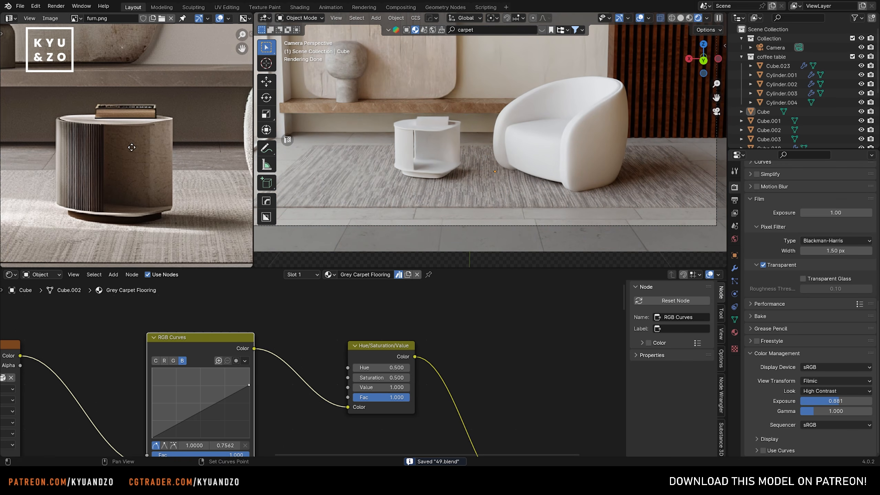
{"action": "scroll", "coordinate": [132, 147], "scroll_direction": "up", "scroll_amount": 3}
{"action": "left_click", "coordinate": [426, 149]}
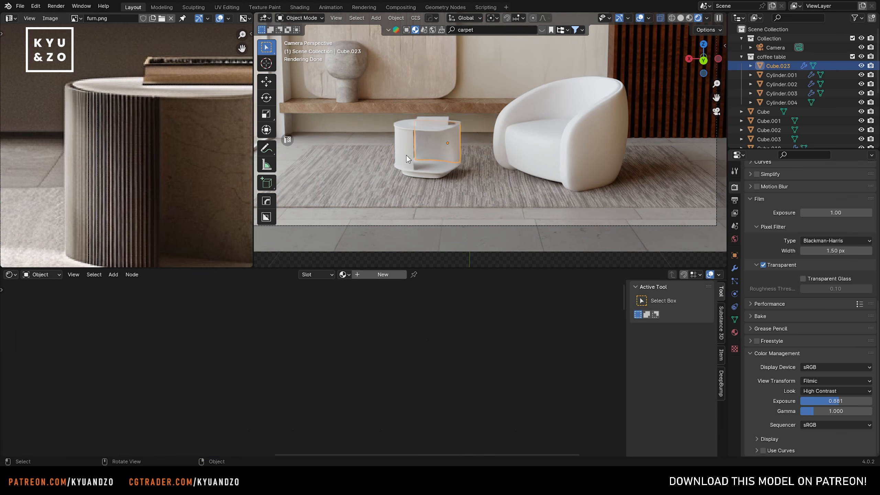
{"action": "left_click", "coordinate": [406, 156]}
{"action": "scroll", "coordinate": [394, 174], "scroll_direction": "up", "scroll_amount": 3}
{"action": "scroll", "coordinate": [588, 96], "scroll_direction": "down", "scroll_amount": 2}
{"action": "middle_click_drag", "start_coordinate": [588, 96], "coordinate": [549, 167], "text": "shift"}
{"action": "left_click", "coordinate": [651, 103], "text": "shift"}
{"action": "key", "text": "ctrl+l"}
{"action": "left_click", "coordinate": [651, 103]}
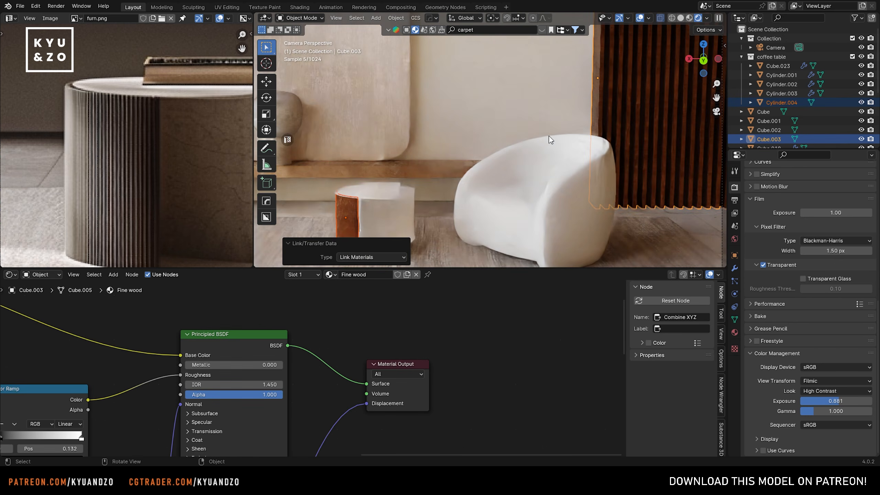
Step: Rotate all UVs of the coffee table's fluted side by 90 degrees
{"action": "left_click", "coordinate": [550, 138]}
{"action": "middle_click_drag", "start_coordinate": [373, 195], "coordinate": [438, 145], "text": "shift"}
{"action": "left_click", "coordinate": [416, 178]}
{"action": "scroll", "coordinate": [417, 168], "scroll_direction": "up", "scroll_amount": 7}
{"action": "middle_click_drag", "start_coordinate": [389, 180], "coordinate": [427, 142], "text": "shift"}
{"action": "scroll", "coordinate": [402, 167], "scroll_direction": "down", "scroll_amount": 5}
{"action": "scroll", "coordinate": [427, 143], "scroll_direction": "up", "scroll_amount": 4}
{"action": "key", "text": "Tab"}
{"action": "scroll", "coordinate": [224, 169], "scroll_direction": "down", "scroll_amount": 7}
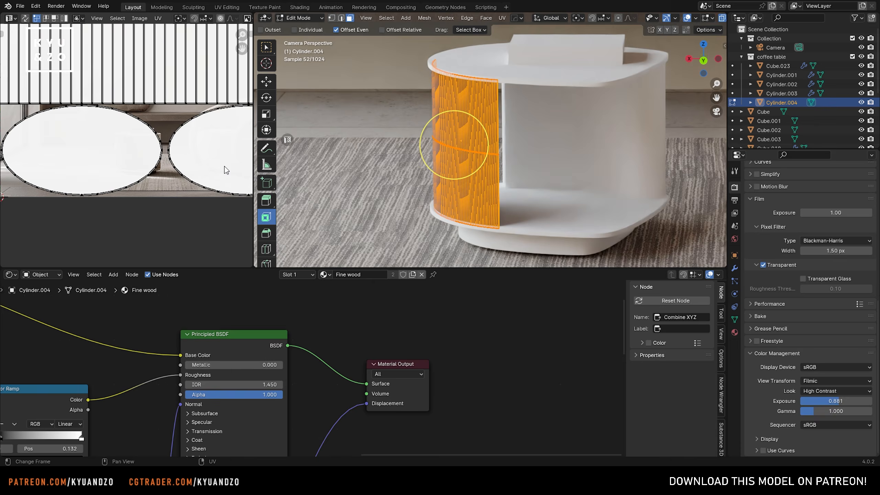
{"action": "key", "text": "a"}
{"action": "key", "text": "r"}
{"action": "key", "text": "9"}
{"action": "key", "text": "0"}
{"action": "key", "text": "Return"}
{"action": "key", "text": "Tab"}
{"action": "scroll", "coordinate": [391, 164], "scroll_direction": "up", "scroll_amount": 4}
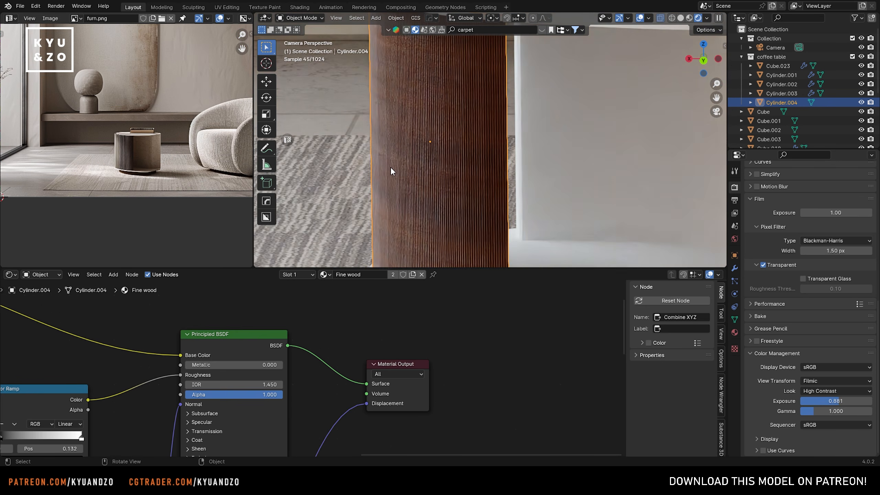
Step: Apply the object transform of the coffee table's fluted side
{"action": "scroll", "coordinate": [391, 167], "scroll_direction": "down", "scroll_amount": 7}
{"action": "key", "text": "KP_0"}
{"action": "left_click", "coordinate": [492, 214]}
{"action": "left_click", "coordinate": [609, 94]}
{"action": "key", "text": "KP_0"}
{"action": "scroll", "coordinate": [445, 183], "scroll_direction": "up", "scroll_amount": 10}
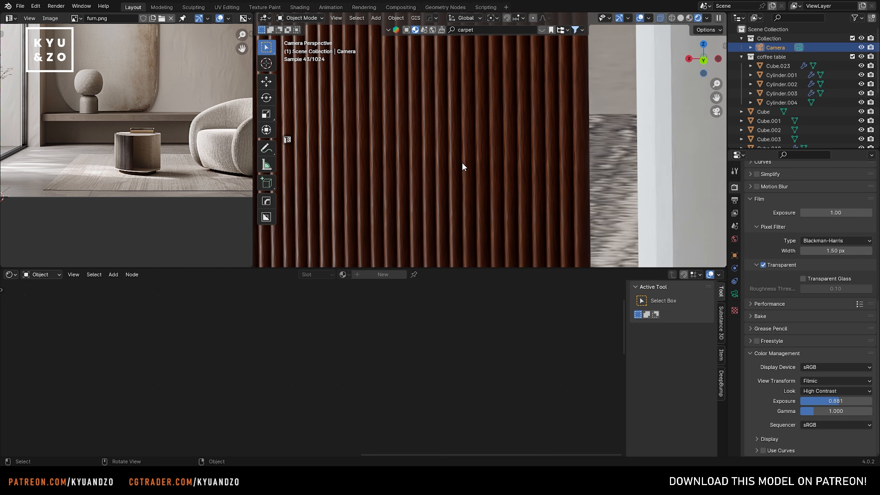
{"action": "left_click", "coordinate": [462, 163]}
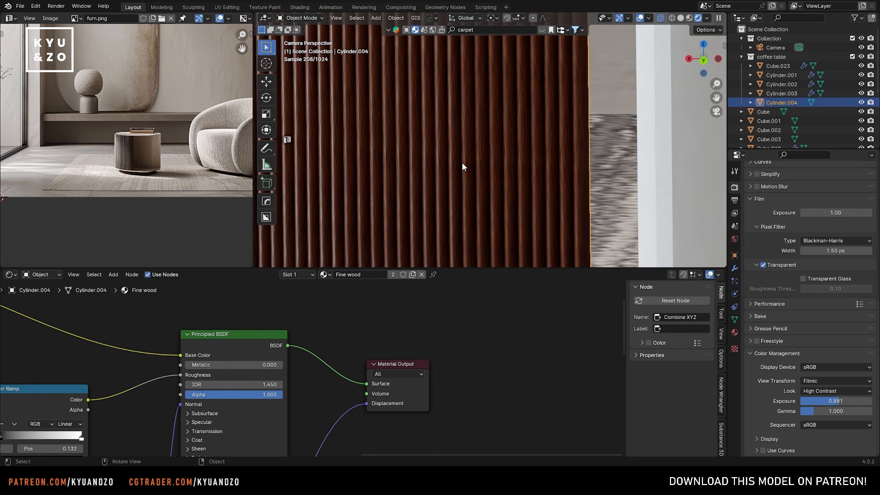
{"action": "key", "text": "ctrl+a"}
{"action": "left_click", "coordinate": [459, 168]}
{"action": "left_click", "coordinate": [460, 168]}
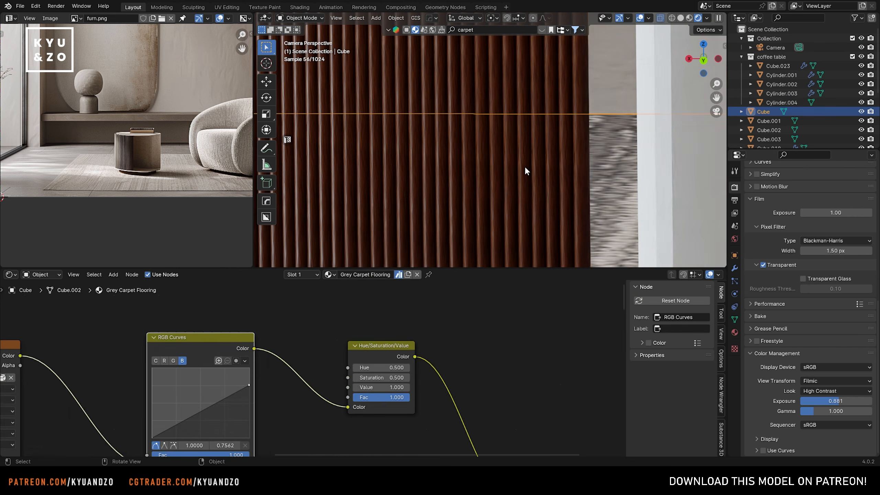
Step: Re-unwrap all faces of the fluted side and scale its UVs to resize the wood grain
{"action": "left_click", "coordinate": [525, 167]}
{"action": "key", "text": "Tab"}
{"action": "key", "text": "u"}
{"action": "left_click", "coordinate": [524, 169]}
{"action": "key", "text": "a"}
{"action": "key", "text": "s"}
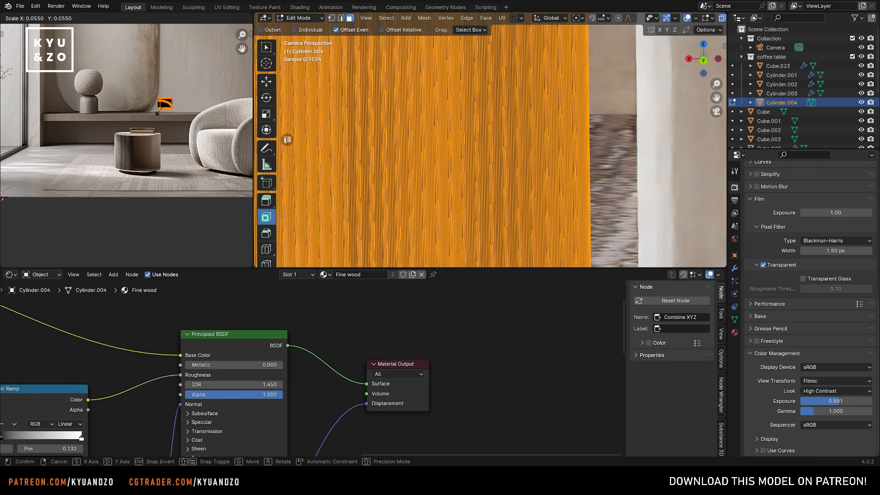
{"action": "left_click", "coordinate": [27, 250]}
{"action": "key", "text": "Tab"}
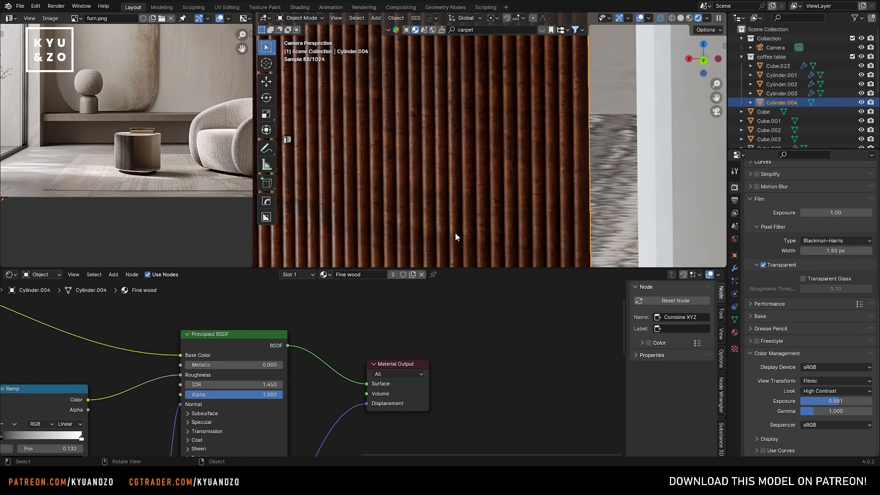
Step: Examine the fluted side's wood grain, mesh density and modifiers up close
{"action": "scroll", "coordinate": [455, 232], "scroll_direction": "down", "scroll_amount": 8}
{"action": "scroll", "coordinate": [481, 168], "scroll_direction": "up", "scroll_amount": 3}
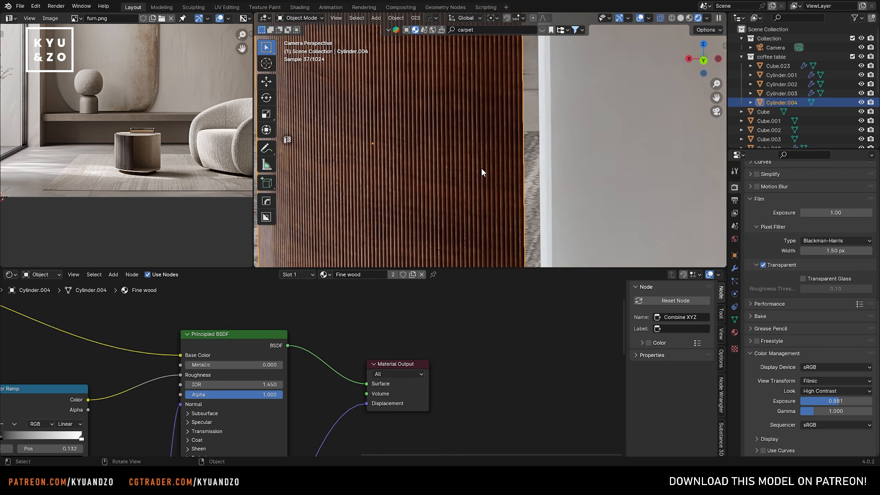
{"action": "scroll", "coordinate": [482, 168], "scroll_direction": "up", "scroll_amount": 1}
{"action": "key", "text": "Tab"}
{"action": "key", "text": "Tab"}
{"action": "left_click", "coordinate": [487, 152]}
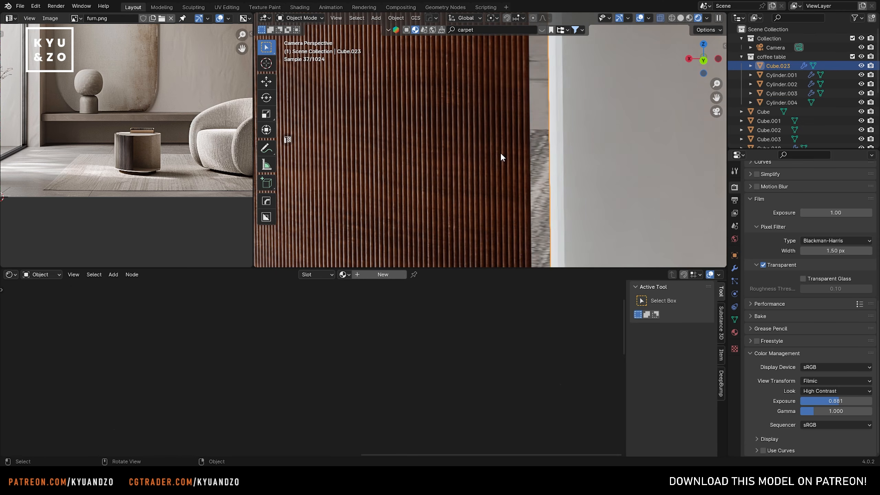
{"action": "scroll", "coordinate": [501, 153], "scroll_direction": "down", "scroll_amount": 5}
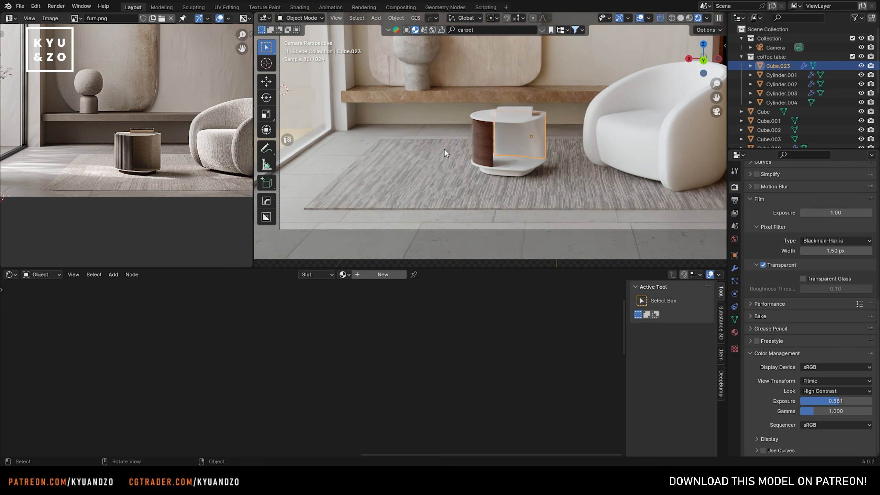
{"action": "scroll", "coordinate": [445, 153], "scroll_direction": "up", "scroll_amount": 3}
{"action": "left_click", "coordinate": [473, 127]}
{"action": "scroll", "coordinate": [519, 130], "scroll_direction": "up", "scroll_amount": 5}
{"action": "key", "text": "Tab"}
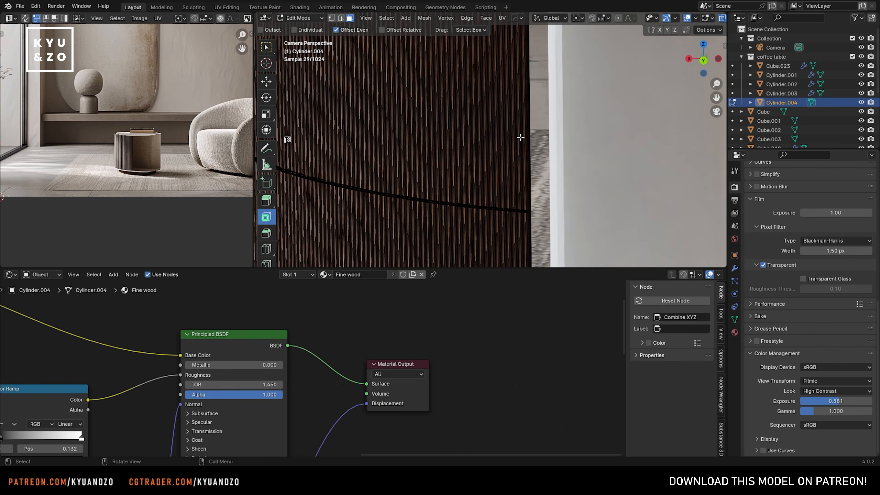
{"action": "key", "text": "Tab"}
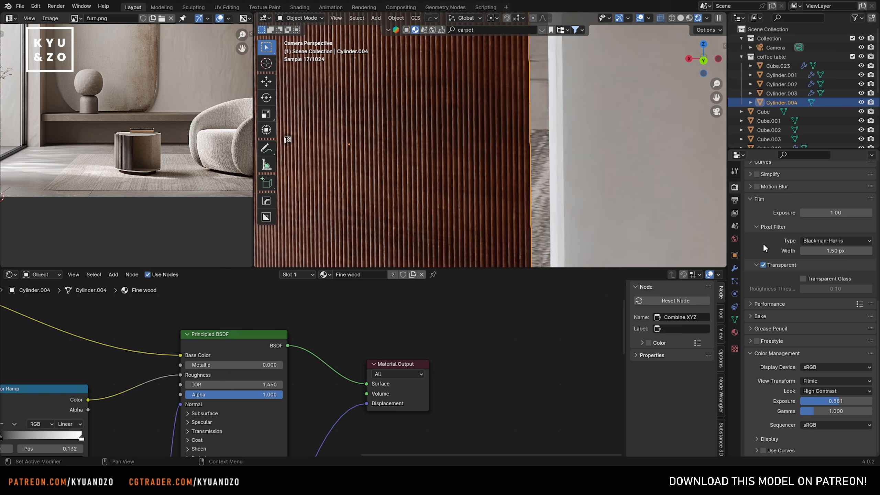
{"action": "left_click", "coordinate": [734, 267]}
Step: Select alternating flutes along the inner edge of the coffee table's fluted side and delete their faces
{"action": "middle_click_drag", "start_coordinate": [496, 104], "coordinate": [530, 125]}
{"action": "scroll", "coordinate": [486, 152], "scroll_direction": "up", "scroll_amount": 2}
{"action": "key", "text": "Tab"}
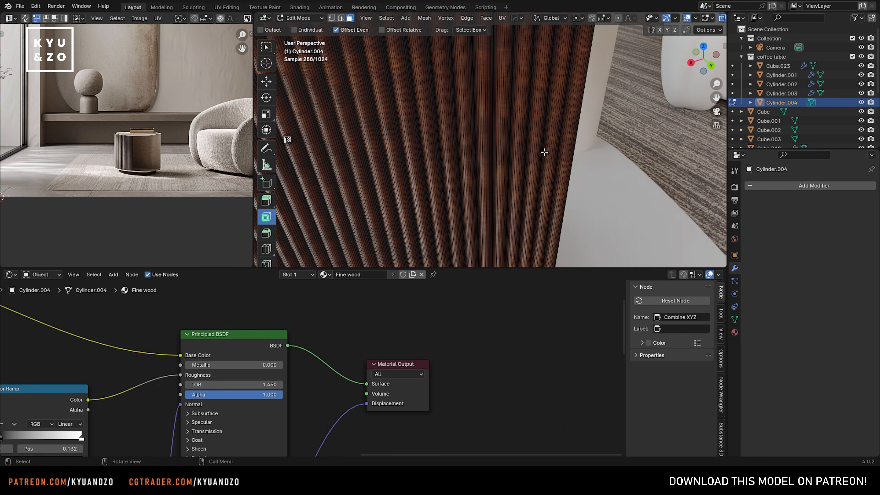
{"action": "key", "text": "alt+z"}
{"action": "left_click", "coordinate": [545, 153]}
{"action": "key", "text": "ctrl+KP_Add"}
{"action": "key", "text": "ctrl+KP_Add"}
{"action": "left_click", "coordinate": [521, 160], "text": "shift"}
{"action": "left_click", "coordinate": [485, 162], "text": "shift"}
{"action": "key", "text": "ctrl+KP_Add"}
{"action": "key", "text": "ctrl+KP_Add"}
{"action": "left_click", "coordinate": [450, 164], "text": "shift"}
{"action": "left_click", "coordinate": [416, 166], "text": "shift"}
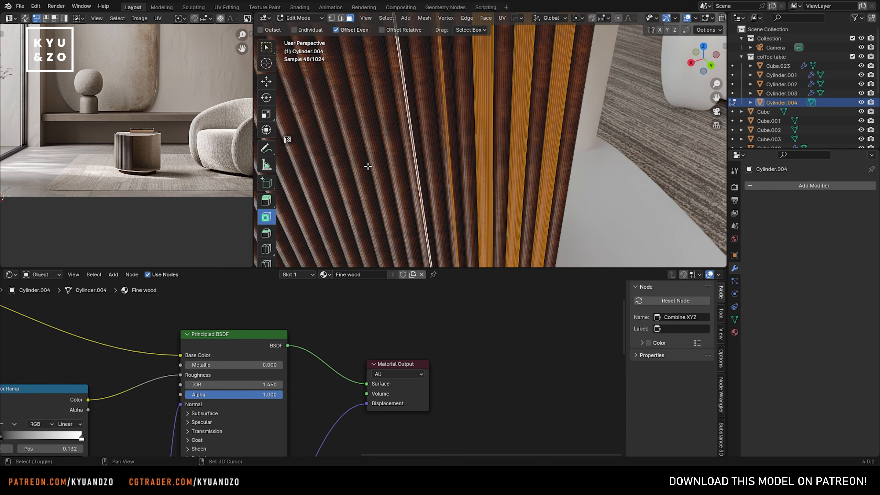
{"action": "left_click", "coordinate": [375, 166], "text": "shift"}
{"action": "left_click", "coordinate": [341, 166], "text": "shift"}
{"action": "left_click", "coordinate": [303, 166], "text": "shift"}
{"action": "key", "text": "ctrl+KP_Add"}
{"action": "key", "text": "ctrl+KP_Add"}
{"action": "key", "text": "x"}
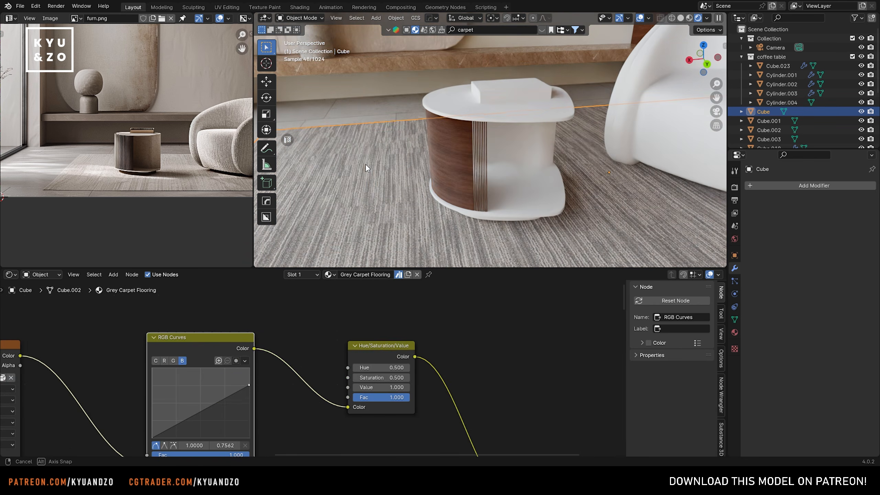
Step: View the coffee table through the camera and enter Edit Mode on its fluted side
{"action": "middle_click_drag", "start_coordinate": [366, 164], "coordinate": [344, 152]}
{"action": "scroll", "coordinate": [344, 152], "scroll_direction": "down", "scroll_amount": 5}
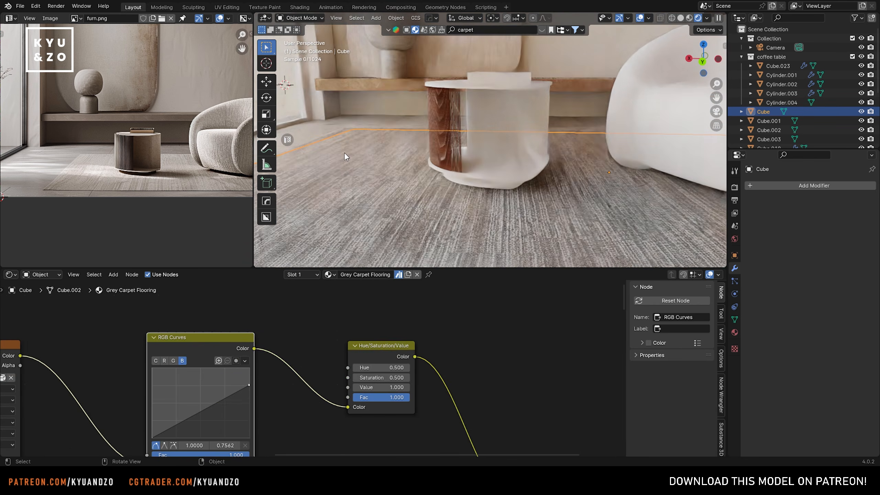
{"action": "scroll", "coordinate": [451, 136], "scroll_direction": "down", "scroll_amount": 3}
{"action": "left_click", "coordinate": [535, 136]}
{"action": "key", "text": "KP_0"}
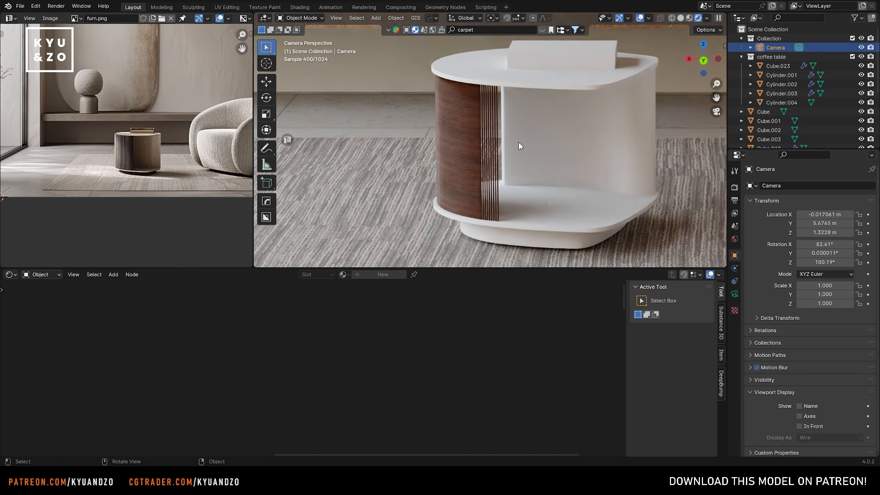
{"action": "scroll", "coordinate": [527, 128], "scroll_direction": "up", "scroll_amount": 2}
{"action": "scroll", "coordinate": [542, 116], "scroll_direction": "up", "scroll_amount": 2}
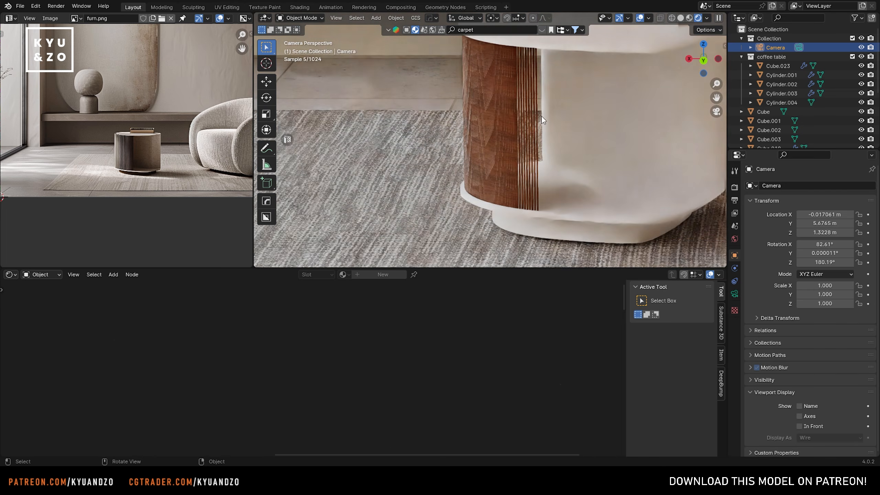
{"action": "left_click", "coordinate": [541, 116]}
{"action": "scroll", "coordinate": [515, 125], "scroll_direction": "up", "scroll_amount": 6}
{"action": "key", "text": "Tab"}
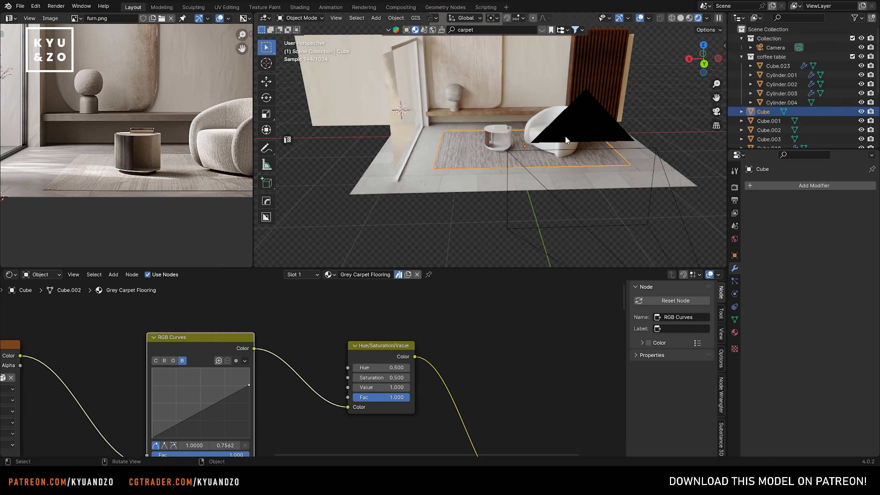
Step: Return to the camera view of the coffee table and save the file
{"action": "left_click", "coordinate": [565, 135]}
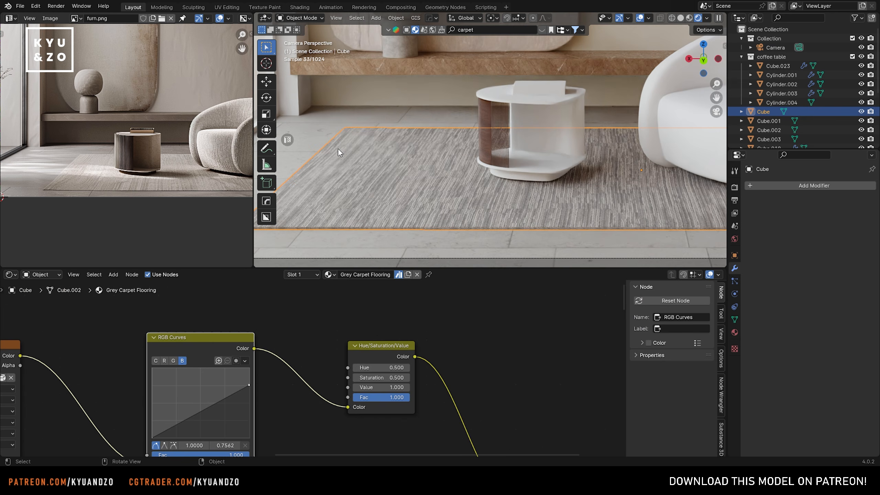
{"action": "left_click", "coordinate": [415, 112]}
{"action": "key", "text": "ctrl+s"}
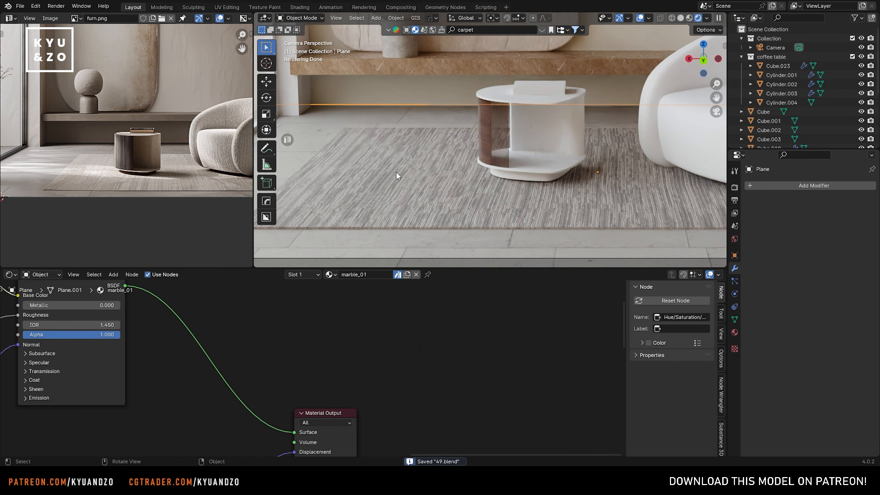
Step: Try to link the back wall's material to the coffee table's inner panel
{"action": "scroll", "coordinate": [388, 170], "scroll_direction": "up", "scroll_amount": 2}
{"action": "left_click", "coordinate": [522, 134]}
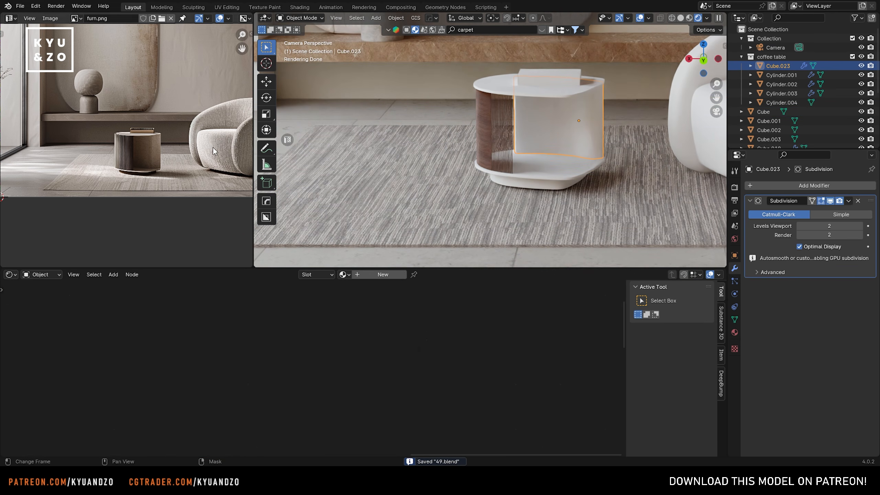
{"action": "scroll", "coordinate": [416, 140], "scroll_direction": "up", "scroll_amount": 5}
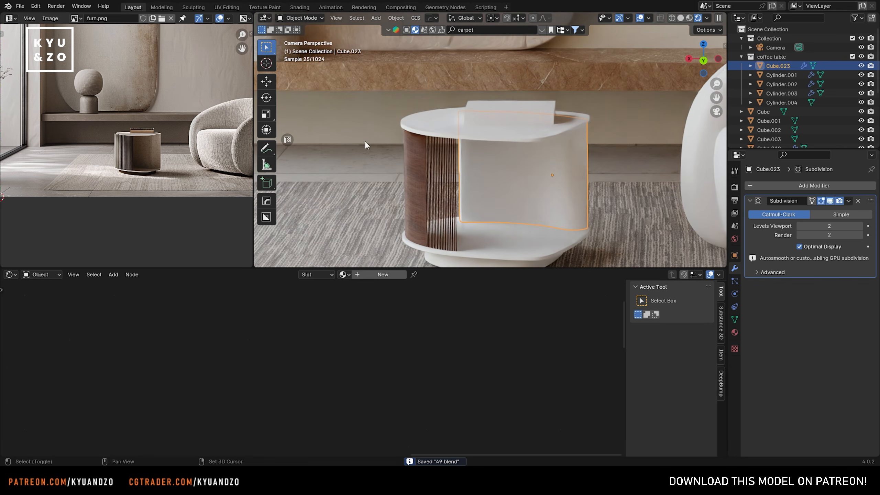
{"action": "left_click", "coordinate": [369, 134], "text": "shift"}
{"action": "key", "text": "ctrl+l"}
{"action": "left_click", "coordinate": [372, 128]}
{"action": "left_click", "coordinate": [378, 152]}
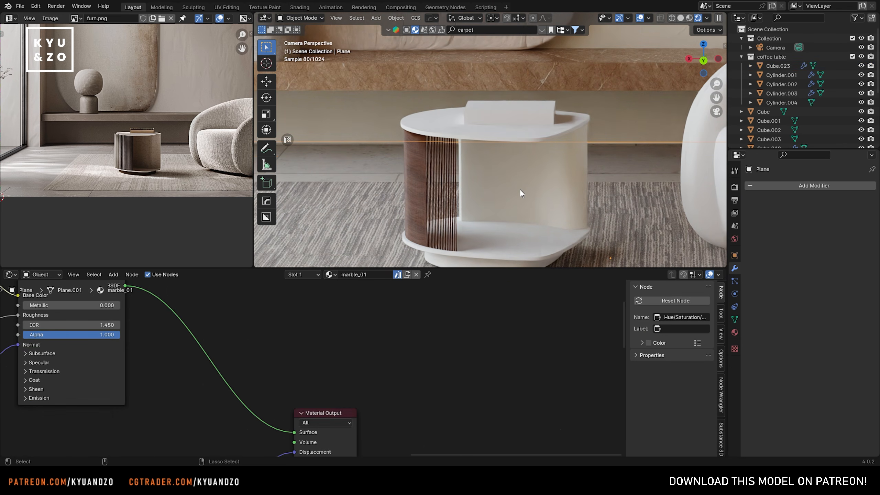
Step: Select the coffee table's inner panel and save the file
{"action": "left_click", "coordinate": [520, 193]}
{"action": "left_click", "coordinate": [356, 165]}
{"action": "left_click", "coordinate": [513, 171]}
{"action": "key", "text": "ctrl+s"}
{"action": "middle_click_drag", "start_coordinate": [499, 166], "coordinate": [483, 157], "text": "shift"}
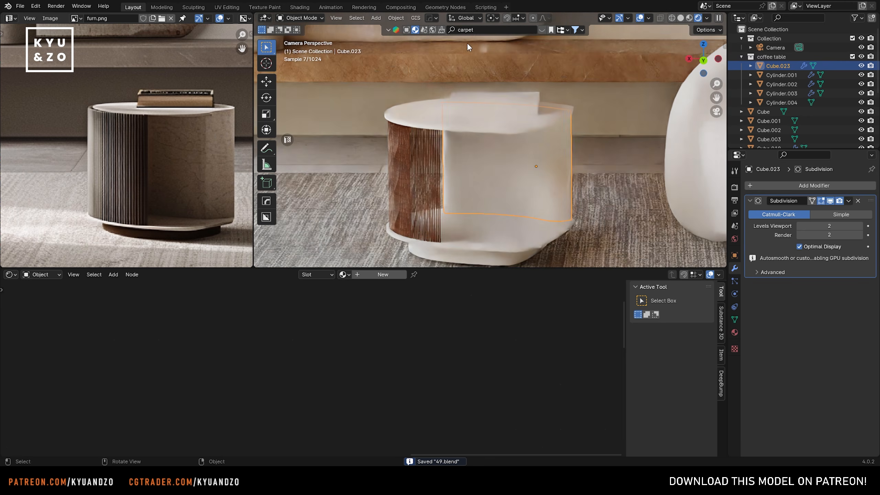
Step: Search the material library for marble and apply the Marble 4 material to the coffee table's inner panel
{"action": "left_click", "coordinate": [484, 30]}
{"action": "type", "text": "marble"}
{"action": "key", "text": "Return"}
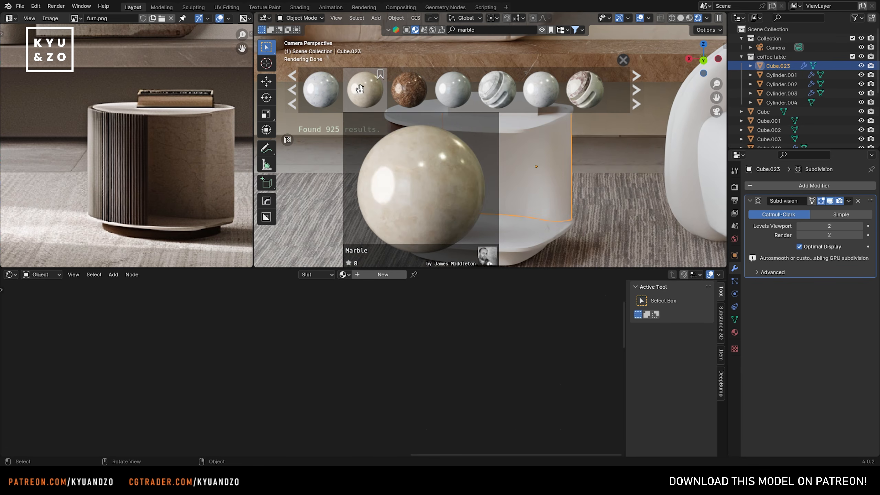
{"action": "left_click_drag", "start_coordinate": [360, 89], "coordinate": [513, 164]}
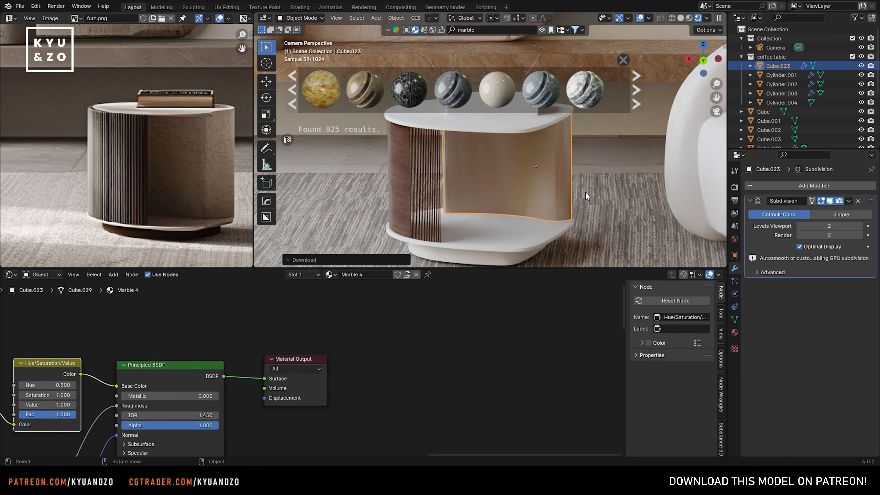
Step: Remap the inner panel's UVs with Cube Projection and return to Object Mode
{"action": "key", "text": "Tab"}
{"action": "key", "text": "u"}
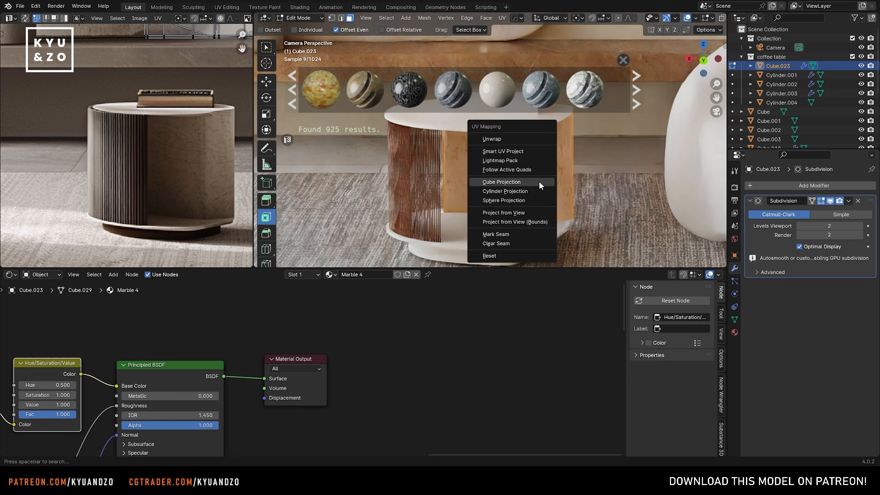
{"action": "left_click", "coordinate": [539, 181]}
{"action": "key", "text": "Tab"}
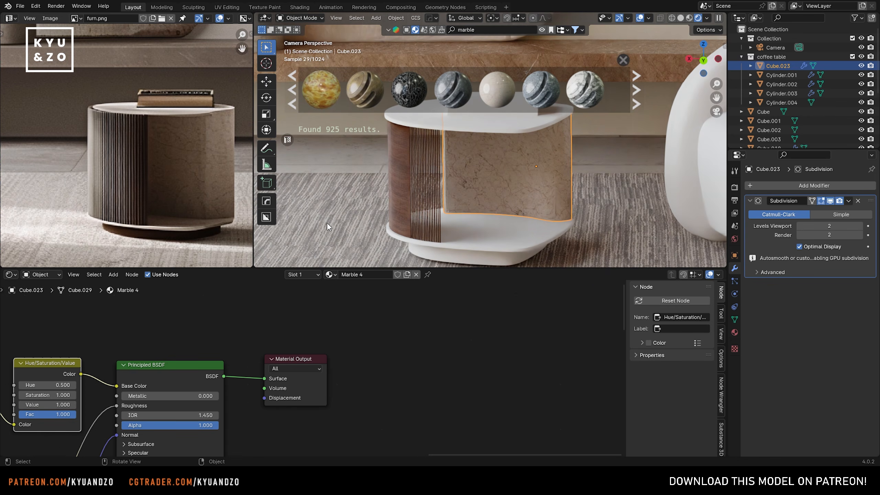
Step: Link the inner panel's Marble 4 material to the coffee table's top and lower shelf
{"action": "middle_click_drag", "start_coordinate": [112, 163], "coordinate": [27, 149]}
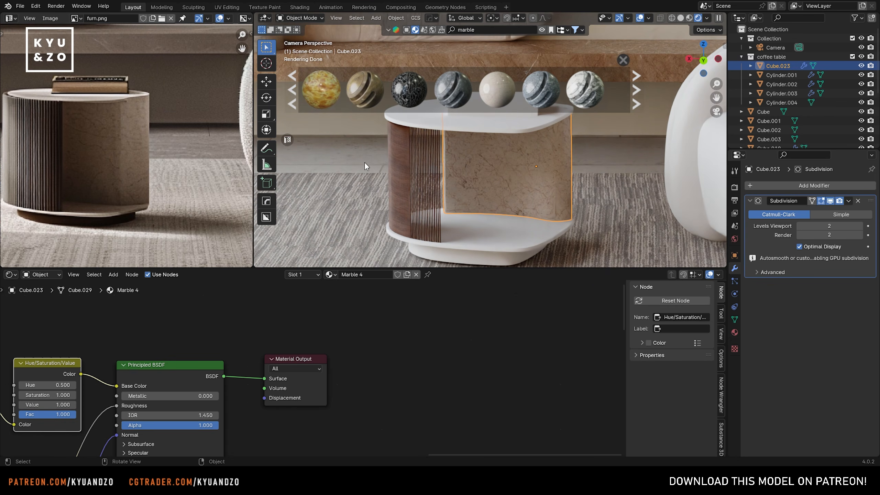
{"action": "scroll", "coordinate": [477, 133], "scroll_direction": "up", "scroll_amount": 1}
{"action": "left_click", "coordinate": [476, 127]}
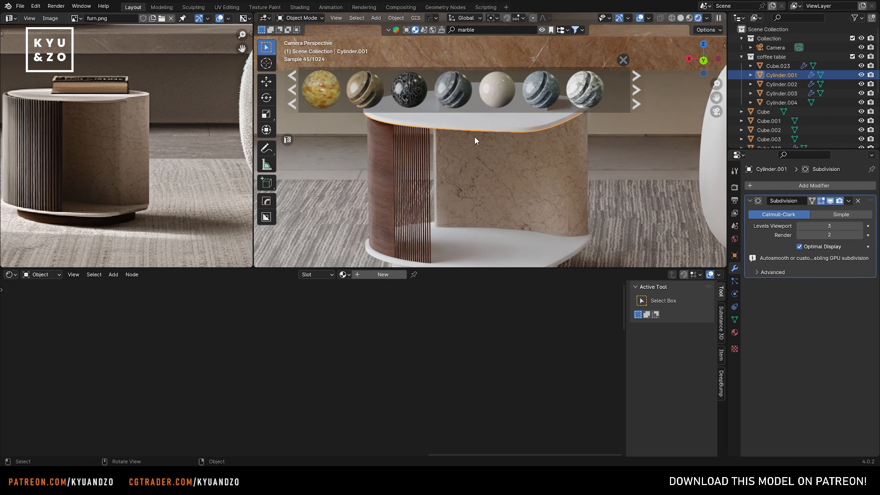
{"action": "middle_click_drag", "start_coordinate": [475, 136], "coordinate": [499, 211]}
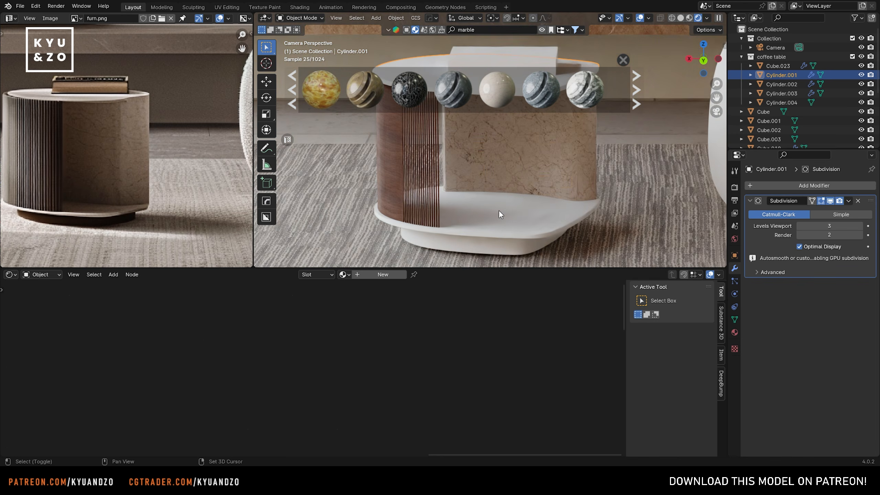
{"action": "left_click", "coordinate": [499, 155], "text": "shift"}
{"action": "key", "text": "ctrl+l"}
{"action": "left_click", "coordinate": [500, 157]}
{"action": "left_click", "coordinate": [671, 175]}
Step: Select the coffee table's top and lower shelf and remap their UVs with Cube Projection
{"action": "middle_click_drag", "start_coordinate": [576, 99], "coordinate": [560, 179], "text": "shift"}
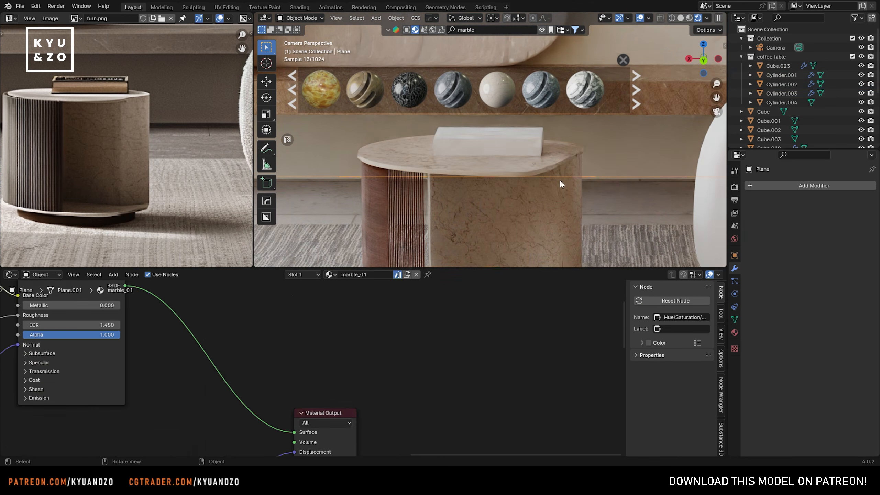
{"action": "left_click", "coordinate": [492, 168]}
{"action": "middle_click_drag", "start_coordinate": [449, 179], "coordinate": [438, 209], "text": "shift"}
{"action": "key", "text": "Tab"}
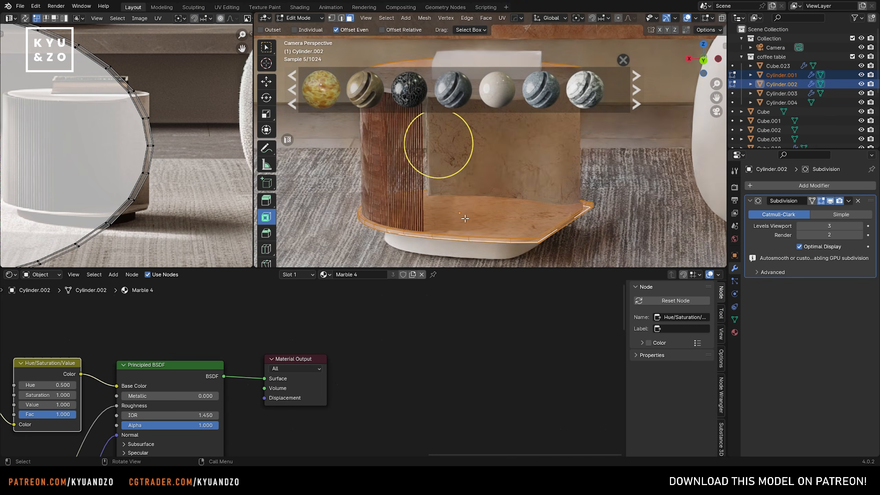
{"action": "key", "text": "u"}
{"action": "key", "text": "c"}
{"action": "key", "text": "a"}
{"action": "key", "text": "Tab"}
Step: Link the dark wood material of the coffee table's side to its base
{"action": "left_click", "coordinate": [435, 244]}
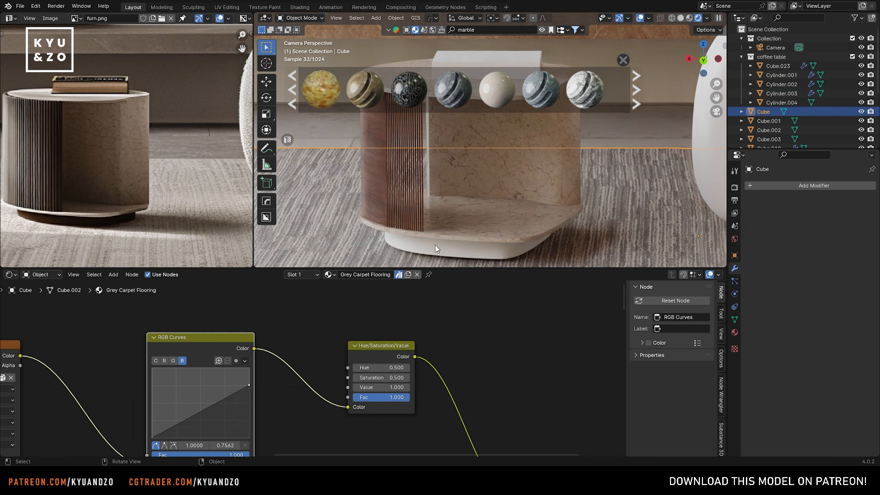
{"action": "left_click", "coordinate": [405, 229], "text": "shift"}
{"action": "key", "text": "ctrl+l"}
{"action": "left_click", "coordinate": [368, 185]}
{"action": "left_click", "coordinate": [477, 245]}
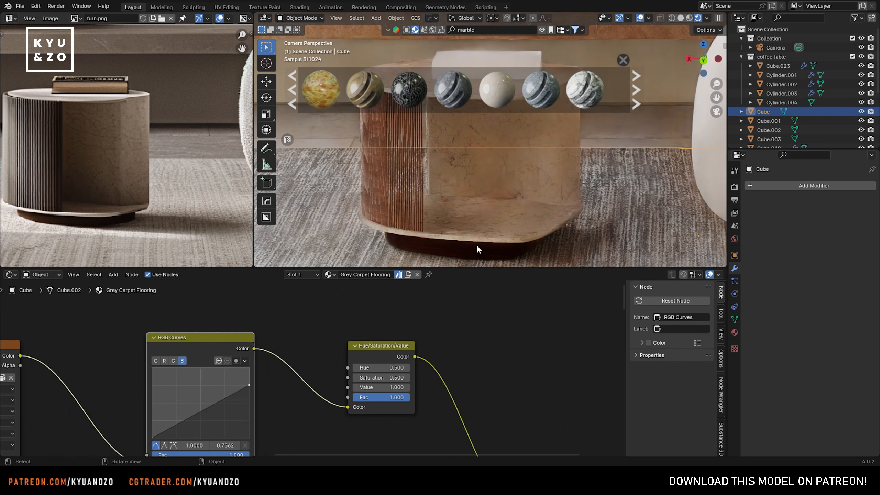
Step: Apply the transforms of the coffee table's base and remap its UVs
{"action": "left_click", "coordinate": [477, 253]}
{"action": "key", "text": "ctrl+a"}
{"action": "left_click", "coordinate": [477, 253]}
{"action": "middle_click_drag", "start_coordinate": [441, 236], "coordinate": [465, 199], "text": "shift"}
{"action": "key", "text": "Tab"}
{"action": "key", "text": "u"}
{"action": "left_click", "coordinate": [428, 200]}
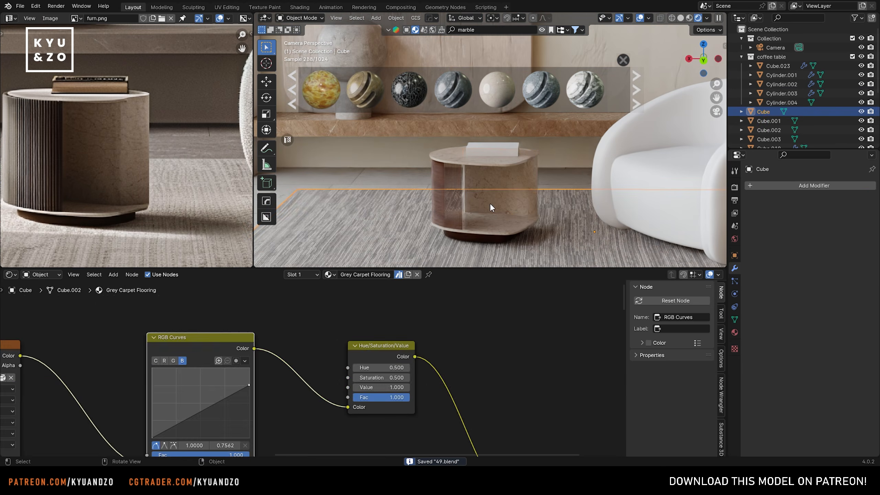
Step: Select all coffee table parts by their collection and move them down about 0.008 m along Z onto the rug
{"action": "left_click", "coordinate": [492, 207]}
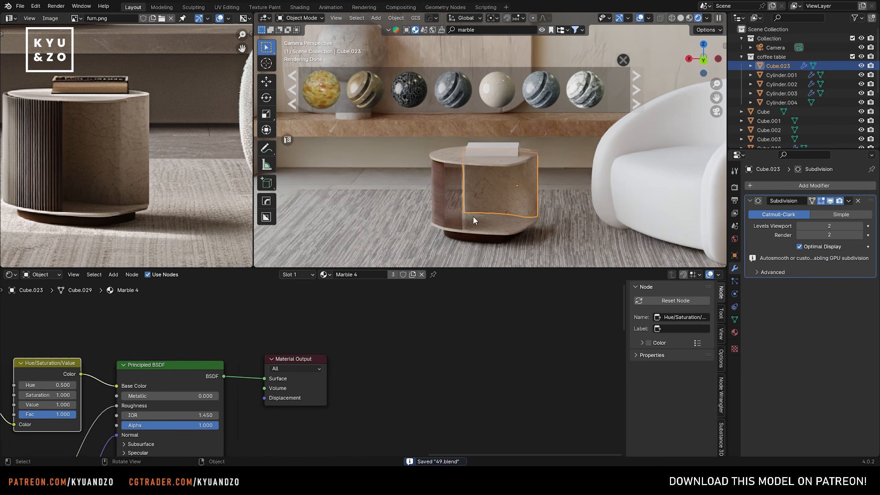
{"action": "scroll", "coordinate": [463, 170], "scroll_direction": "up", "scroll_amount": 5}
{"action": "middle_click_drag", "start_coordinate": [454, 197], "coordinate": [468, 127], "text": "shift"}
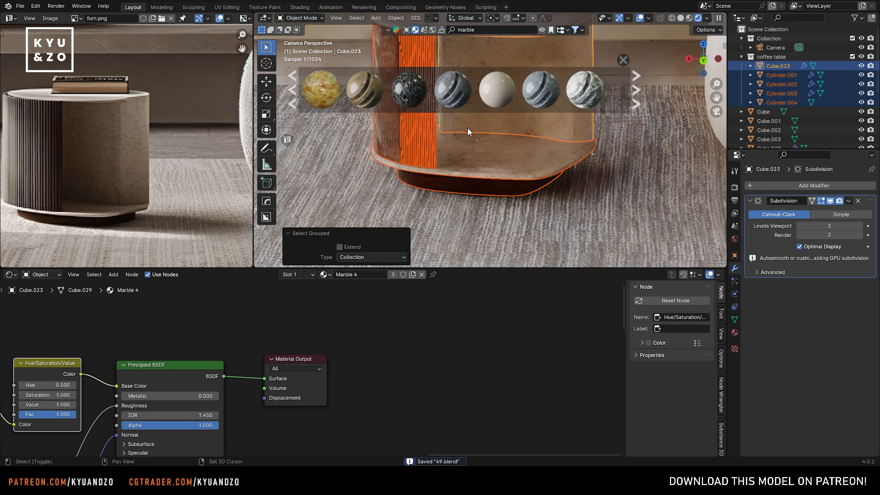
{"action": "scroll", "coordinate": [468, 127], "scroll_direction": "up", "scroll_amount": 2}
{"action": "left_click", "coordinate": [623, 60]}
{"action": "middle_click_drag", "start_coordinate": [502, 163], "coordinate": [520, 137], "text": "shift"}
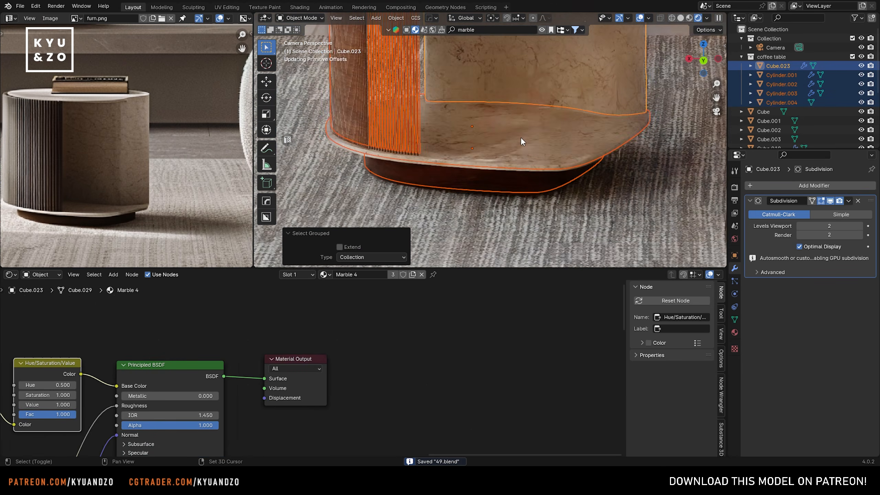
{"action": "left_click", "coordinate": [481, 144]}
{"action": "key", "text": "shift+g"}
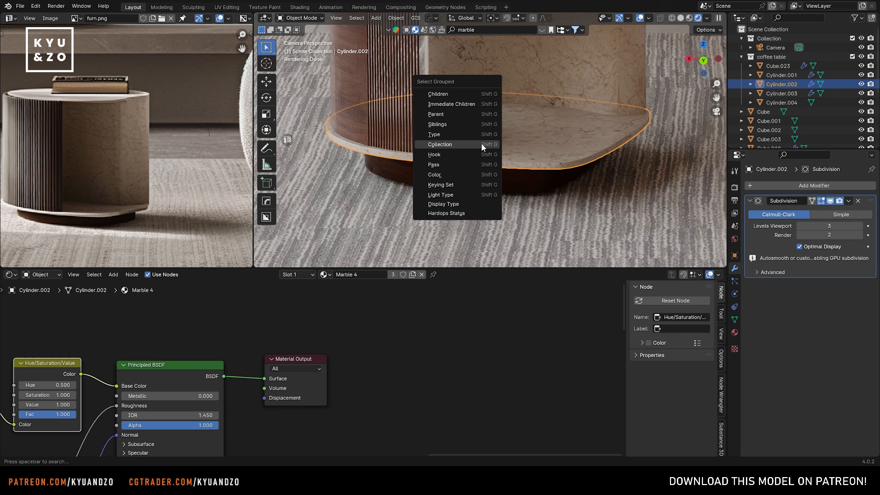
{"action": "left_click", "coordinate": [481, 143]}
{"action": "scroll", "coordinate": [484, 147], "scroll_direction": "up", "scroll_amount": 2}
{"action": "key", "text": "g"}
{"action": "key", "text": "a"}
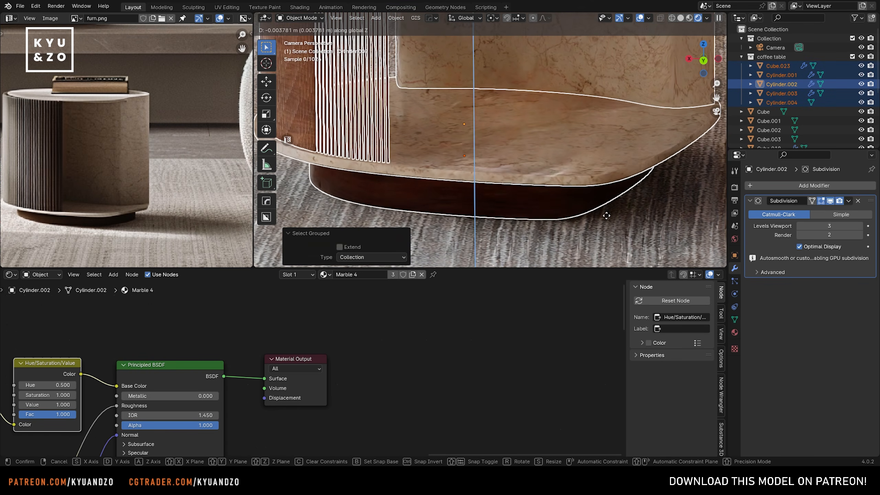
{"action": "left_click", "coordinate": [639, 255]}
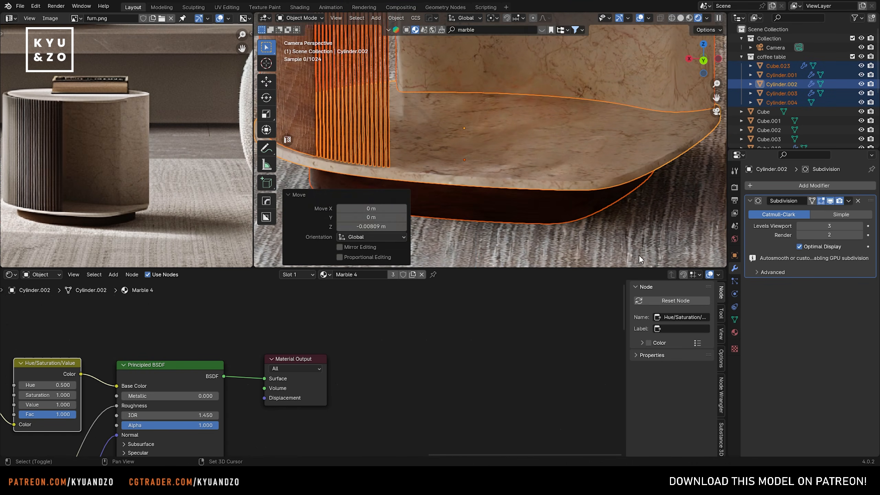
Step: Apply the Boucle fabric material from the fabric search results to the armchair's shell and save the file
{"action": "scroll", "coordinate": [510, 155], "scroll_direction": "down", "scroll_amount": 8}
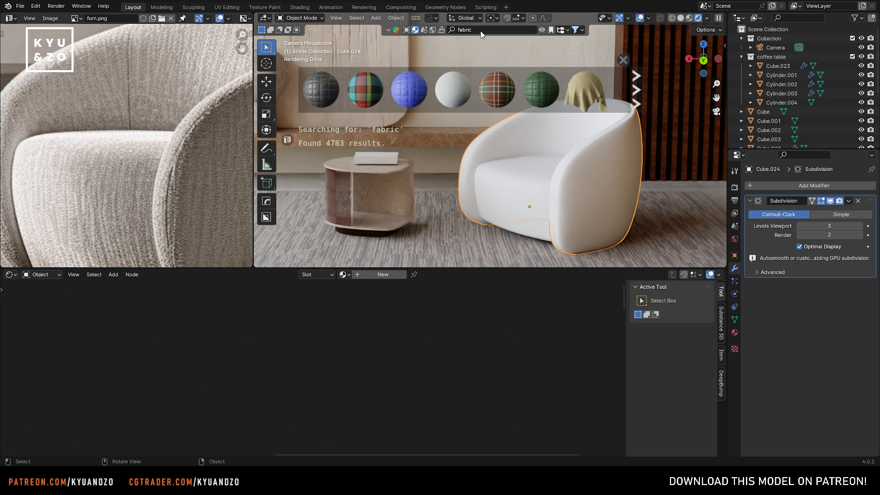
{"action": "mouse_move", "coordinate": [507, 85]}
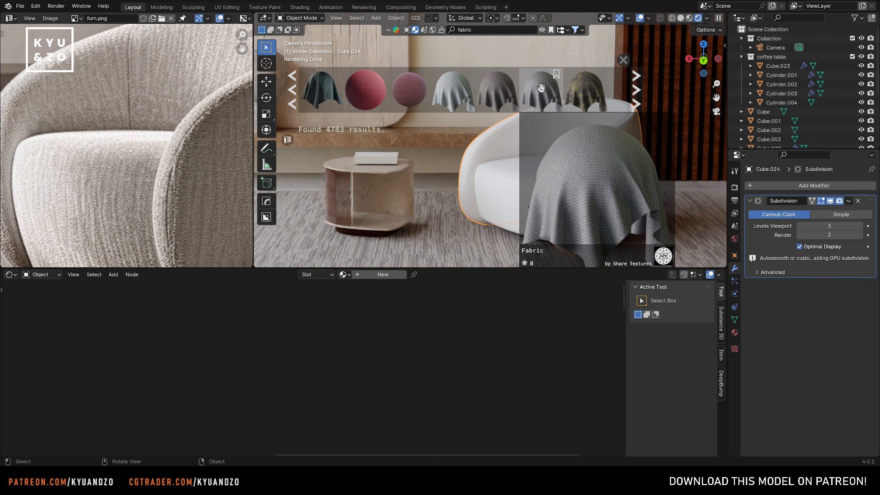
{"action": "scroll", "coordinate": [541, 87], "scroll_direction": "down", "scroll_amount": 3}
{"action": "left_click_drag", "start_coordinate": [540, 87], "coordinate": [577, 178]}
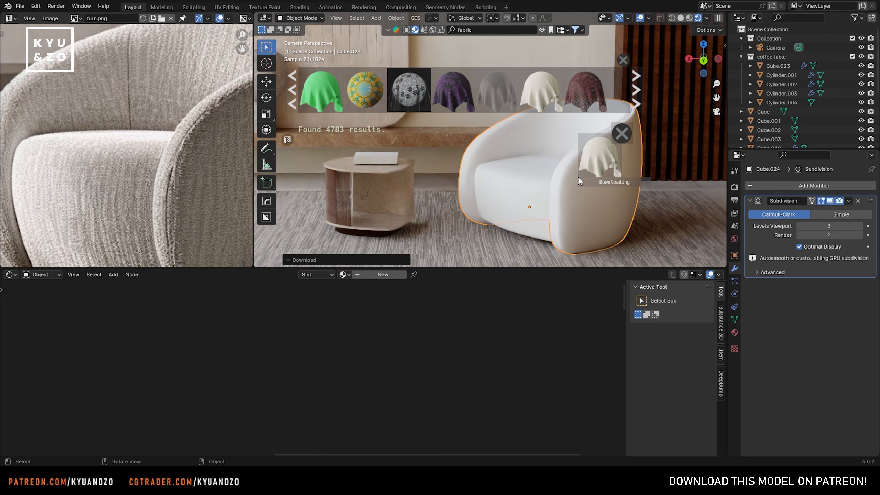
{"action": "key", "text": "ctrl+s"}
Step: Apply the same Boucle fabric material to the armchair's seat cushion
{"action": "scroll", "coordinate": [489, 162], "scroll_direction": "up", "scroll_amount": 5}
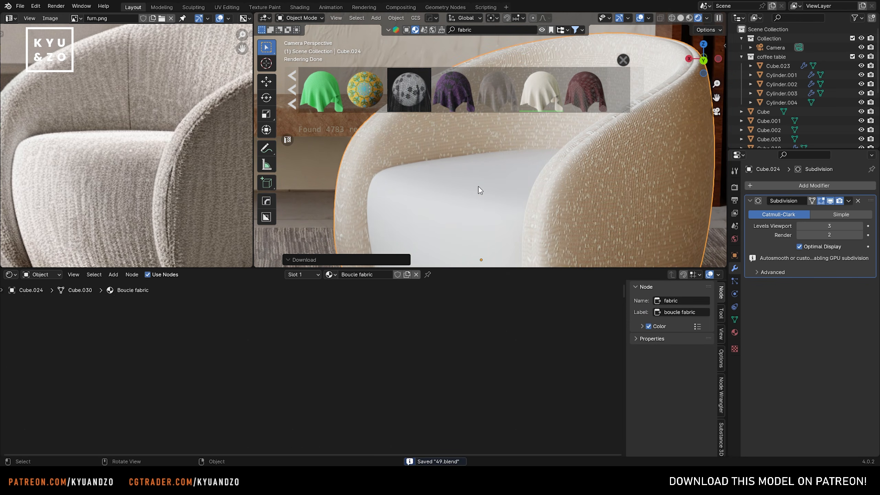
{"action": "left_click", "coordinate": [478, 187]}
{"action": "left_click_drag", "start_coordinate": [541, 90], "coordinate": [407, 139]}
{"action": "scroll", "coordinate": [446, 117], "scroll_direction": "down", "scroll_amount": 6}
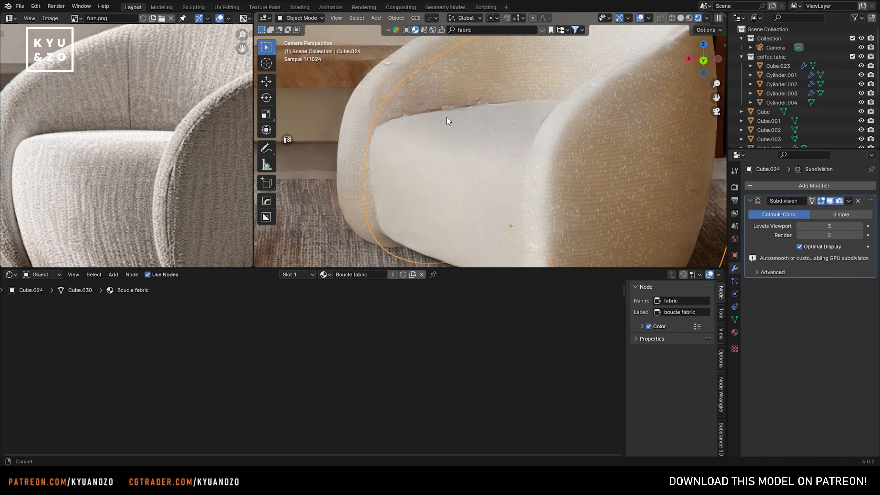
Step: Select the armchair's shell and apply the grey Fabric 134 material from the fabric search results to it
{"action": "left_click", "coordinate": [390, 104]}
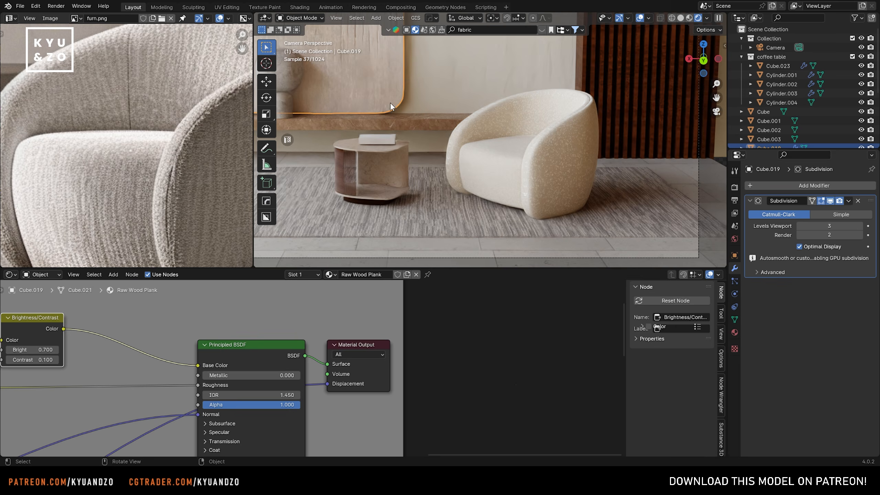
{"action": "scroll", "coordinate": [483, 108], "scroll_direction": "up", "scroll_amount": 5}
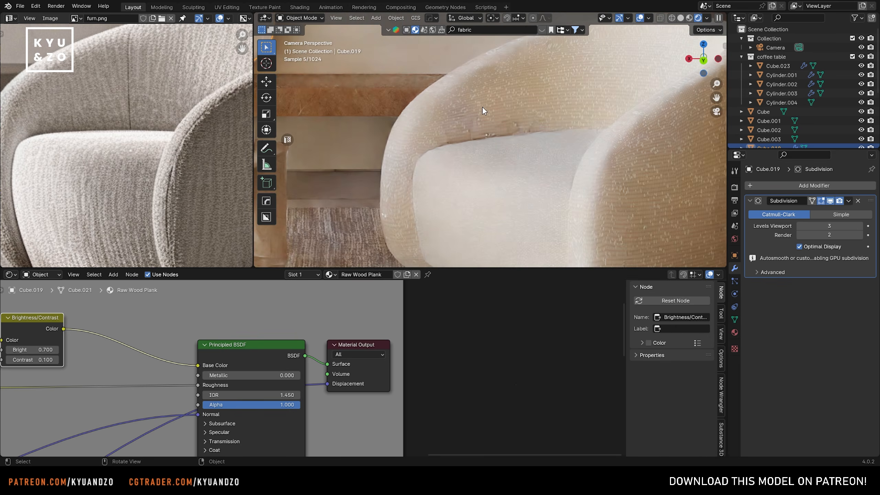
{"action": "left_click", "coordinate": [483, 108]}
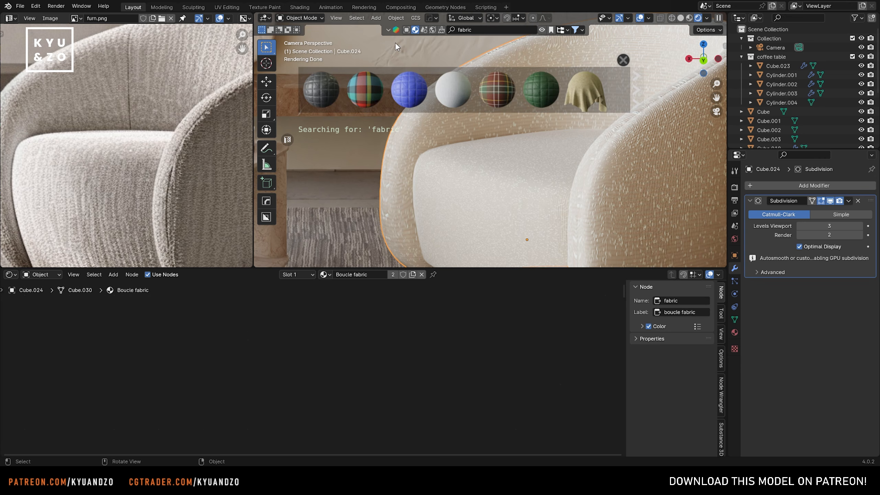
{"action": "left_click_drag", "start_coordinate": [408, 90], "coordinate": [520, 187]}
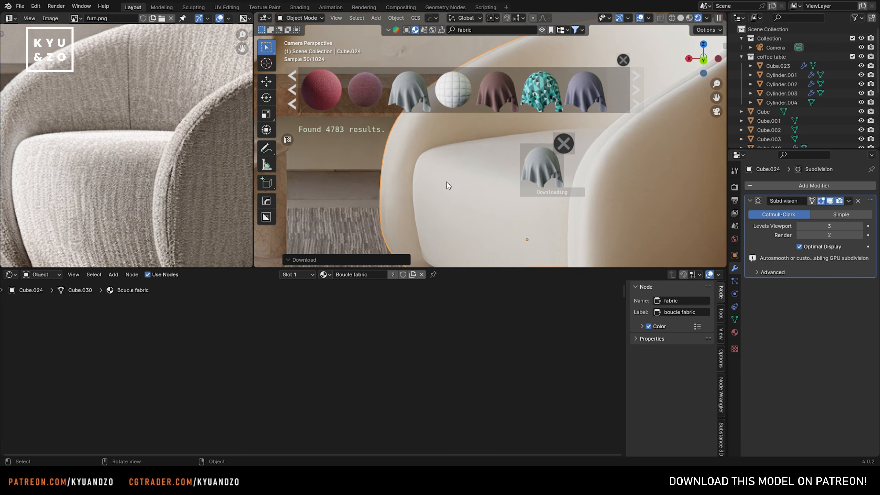
Step: Link the armchair shell's Fabric 134 material to the seat cushion and close the asset results
{"action": "left_click", "coordinate": [451, 164], "text": "shift"}
{"action": "key", "text": "ctrl+l"}
{"action": "left_click", "coordinate": [368, 165]}
{"action": "left_click", "coordinate": [367, 165]}
{"action": "left_click", "coordinate": [623, 60]}
Step: Insert a Brightness/Contrast node between the fabric's base color texture and the Principled BSDF, with Bright at 0.3
{"action": "left_click", "coordinate": [520, 166]}
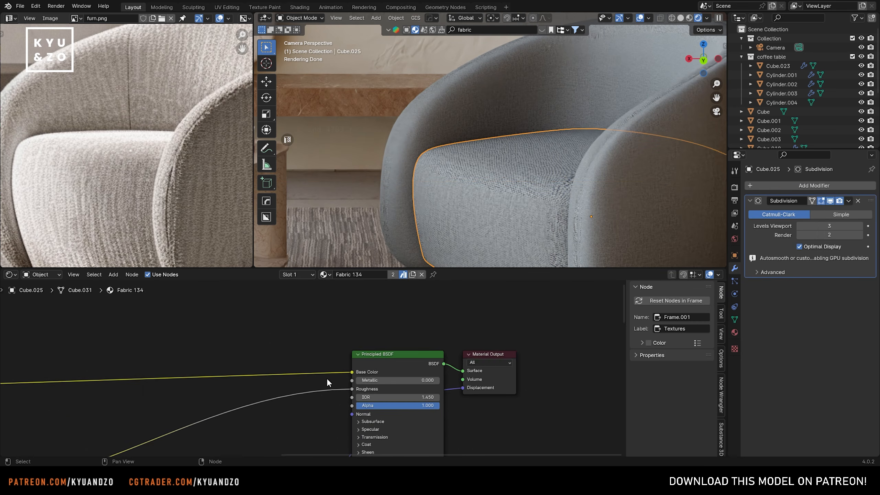
{"action": "scroll", "coordinate": [304, 343], "scroll_direction": "up", "scroll_amount": 4}
{"action": "key", "text": "shift+a"}
{"action": "type", "text": "b"}
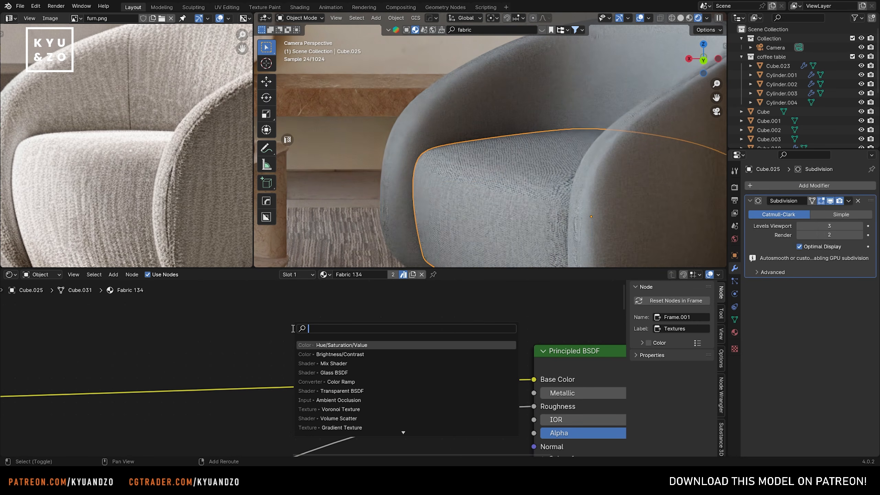
{"action": "left_click", "coordinate": [323, 343]}
{"action": "left_click", "coordinate": [191, 351]}
{"action": "scroll", "coordinate": [497, 358], "scroll_direction": "down", "scroll_amount": 3}
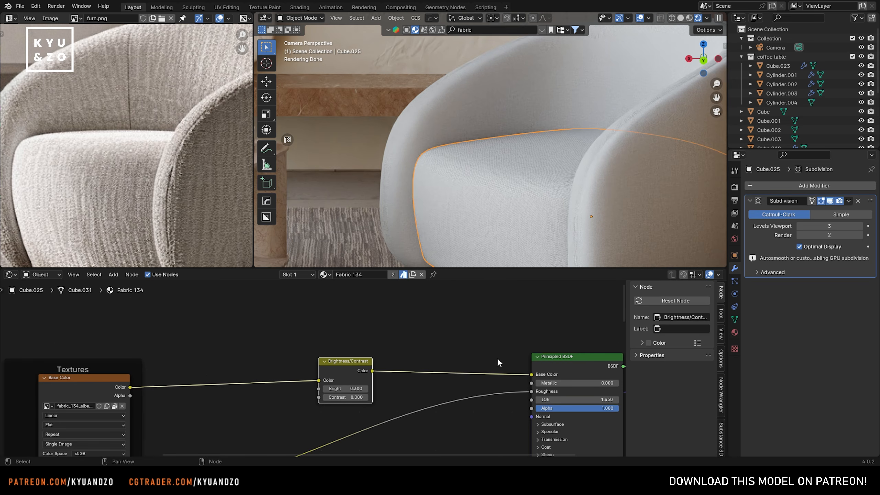
Step: Insert an RGB Curves node before Brightness/Contrast and move the red curve's upper end point to about 0.67, 0.84
{"action": "scroll", "coordinate": [473, 136], "scroll_direction": "down", "scroll_amount": 8}
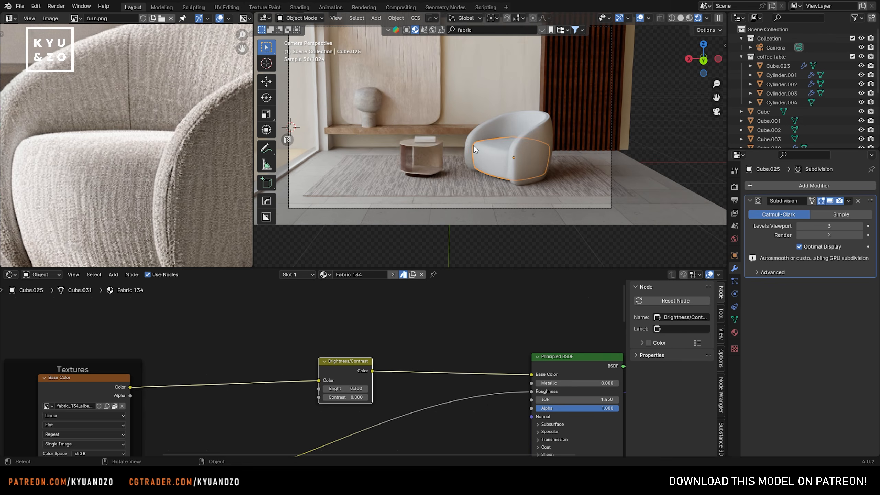
{"action": "scroll", "coordinate": [474, 146], "scroll_direction": "up", "scroll_amount": 5}
{"action": "scroll", "coordinate": [345, 318], "scroll_direction": "up", "scroll_amount": 4}
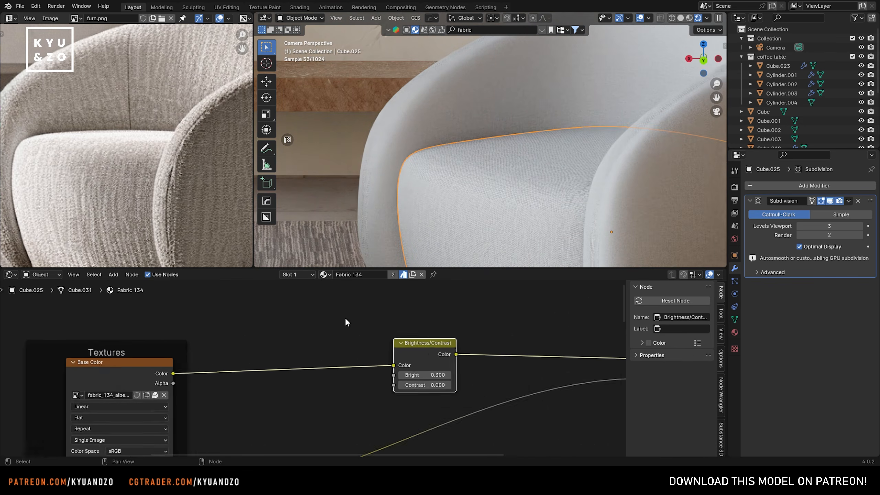
{"action": "key", "text": "shift+a"}
{"action": "type", "text": "rgb"}
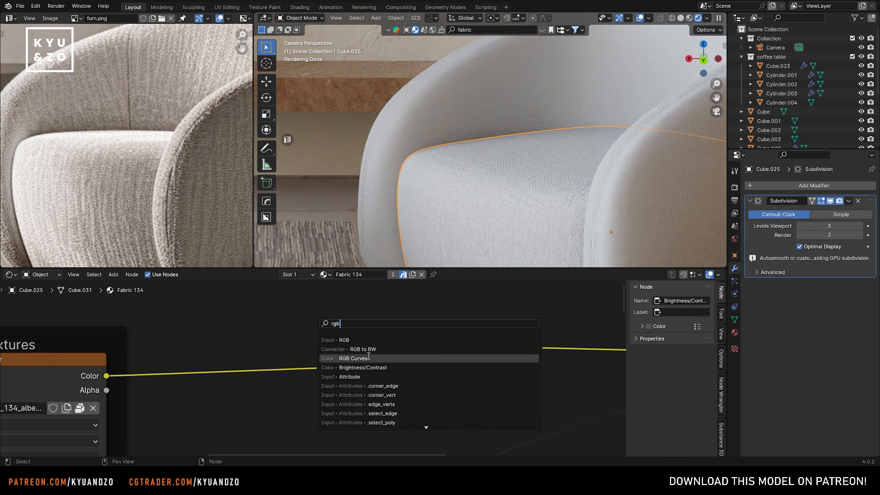
{"action": "left_click", "coordinate": [367, 357]}
{"action": "left_click", "coordinate": [219, 315]}
{"action": "left_click", "coordinate": [262, 322]}
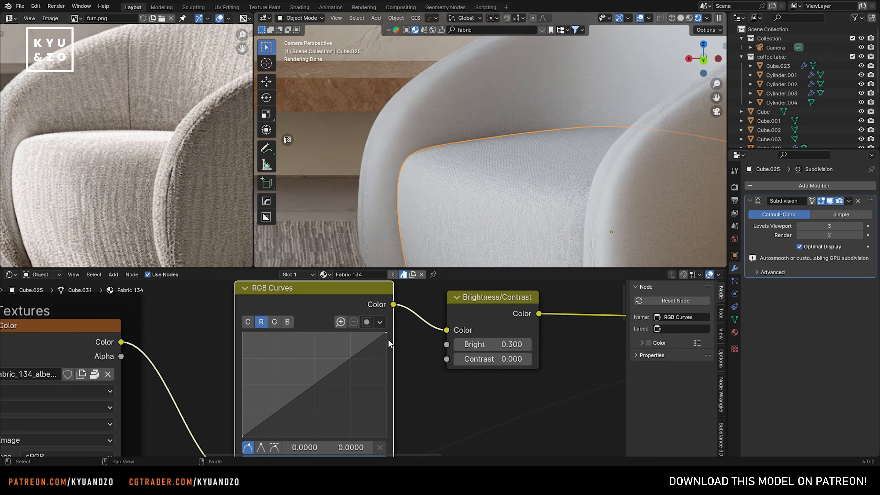
{"action": "left_click_drag", "start_coordinate": [383, 332], "coordinate": [339, 348]}
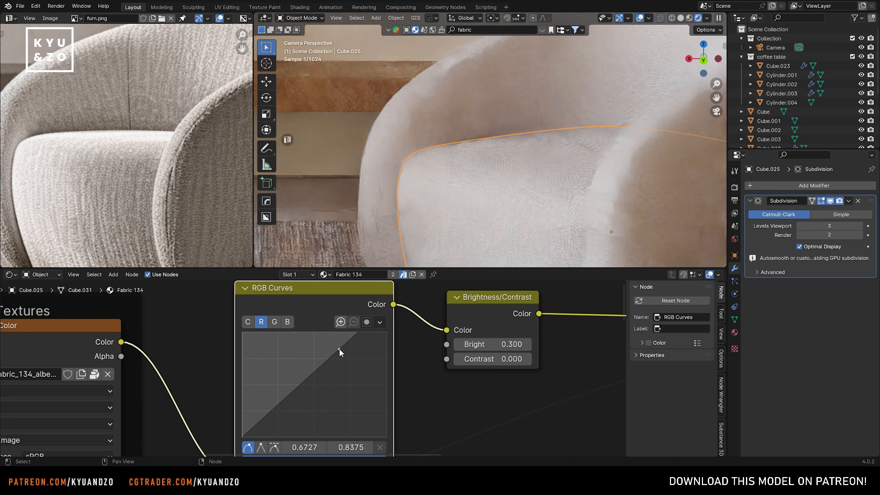
Step: Fine-tune the fabric's RGB Curves green and red channels, with the red curve's upper point at about 0.63, 0.87
{"action": "left_click", "coordinate": [275, 322]}
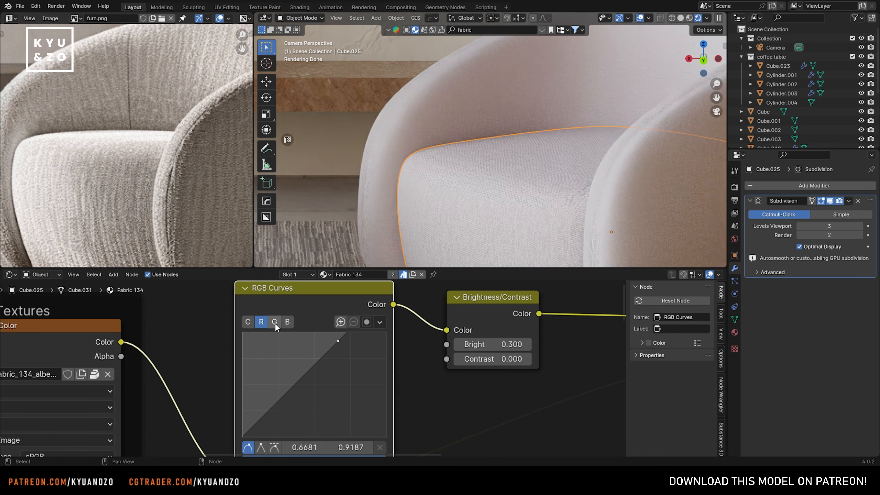
{"action": "left_click_drag", "start_coordinate": [387, 332], "coordinate": [332, 352]}
{"action": "scroll", "coordinate": [333, 352], "scroll_direction": "down", "scroll_amount": 4}
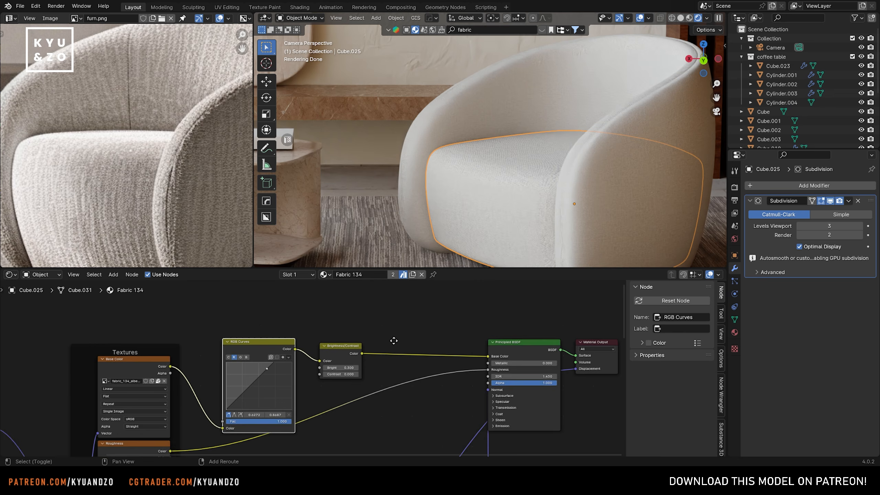
Step: Add an Ambient Occlusion node above the Brightness/Contrast node in the Fabric 134 material
{"action": "middle_click_drag", "start_coordinate": [439, 304], "coordinate": [375, 328]}
{"action": "scroll", "coordinate": [376, 327], "scroll_direction": "up", "scroll_amount": 2}
{"action": "key", "text": "shift+a"}
{"action": "type", "text": "amb"}
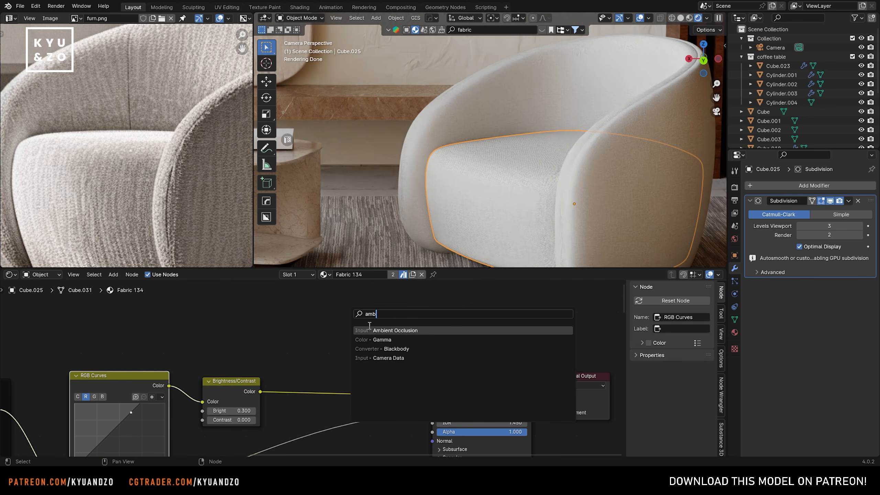
{"action": "key", "text": "Return"}
{"action": "left_click", "coordinate": [291, 289]}
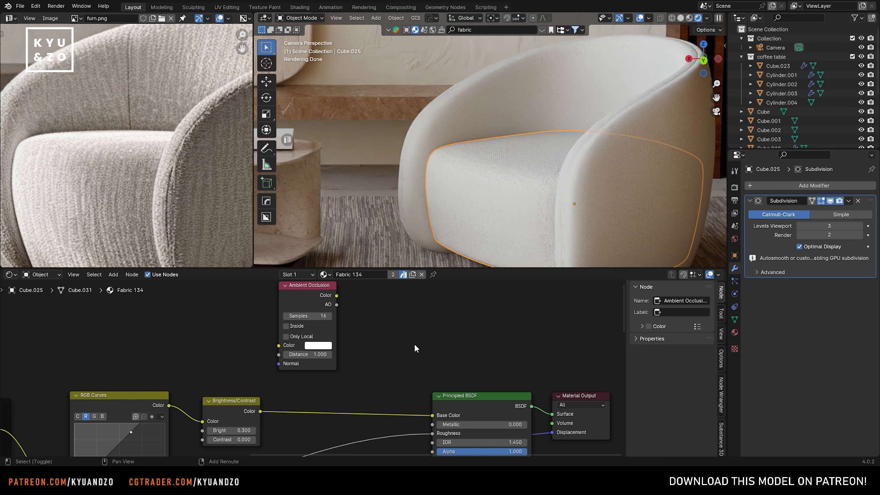
Step: Add a Mix Color node and arrange it beside the Ambient Occlusion node, above the fabric's main node chain
{"action": "key", "text": "shift+a"}
{"action": "type", "text": "m"}
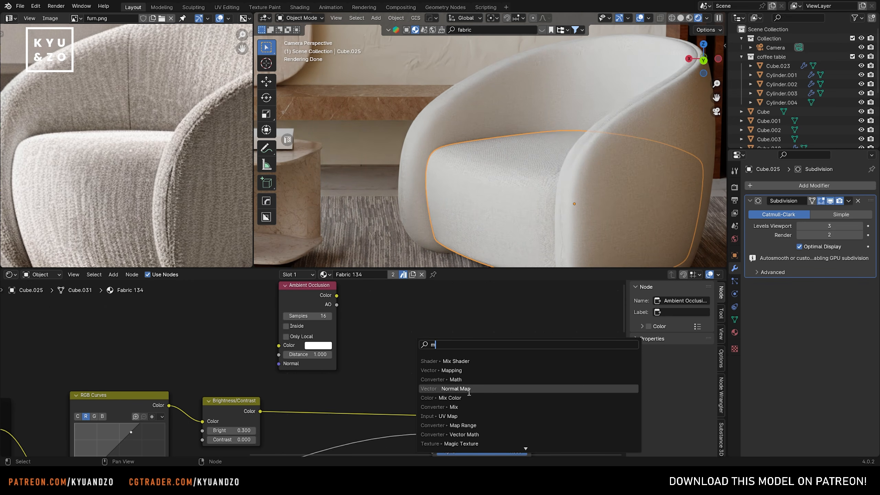
{"action": "left_click", "coordinate": [450, 397]}
{"action": "left_click", "coordinate": [377, 302]}
{"action": "left_click_drag", "start_coordinate": [316, 294], "coordinate": [315, 294]}
{"action": "scroll", "coordinate": [430, 193], "scroll_direction": "up", "scroll_amount": 4}
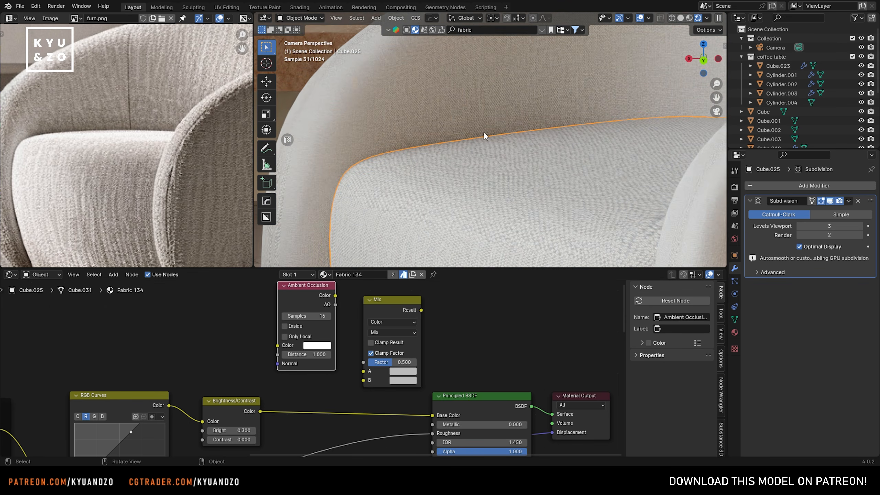
{"action": "left_click", "coordinate": [185, 326]}
{"action": "left_click_drag", "start_coordinate": [298, 302], "coordinate": [278, 317]}
{"action": "left_click", "coordinate": [339, 318]}
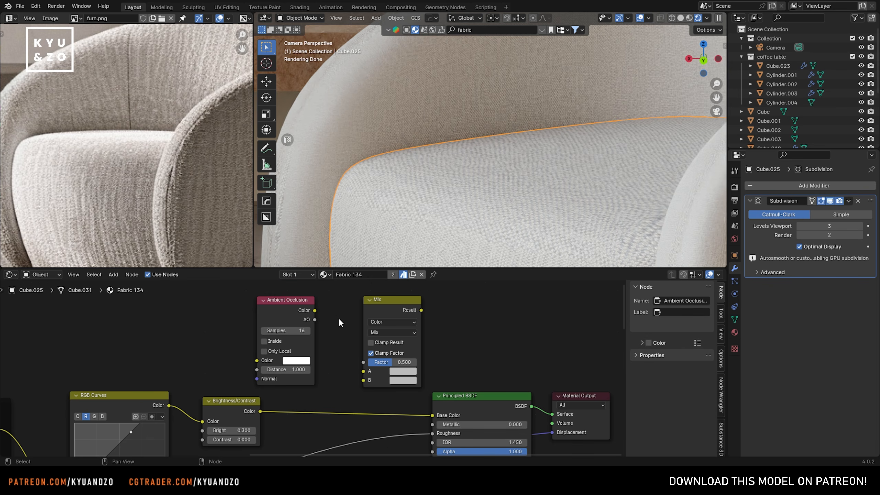
{"action": "left_click_drag", "start_coordinate": [390, 307], "coordinate": [371, 309]}
{"action": "left_click", "coordinate": [460, 312]}
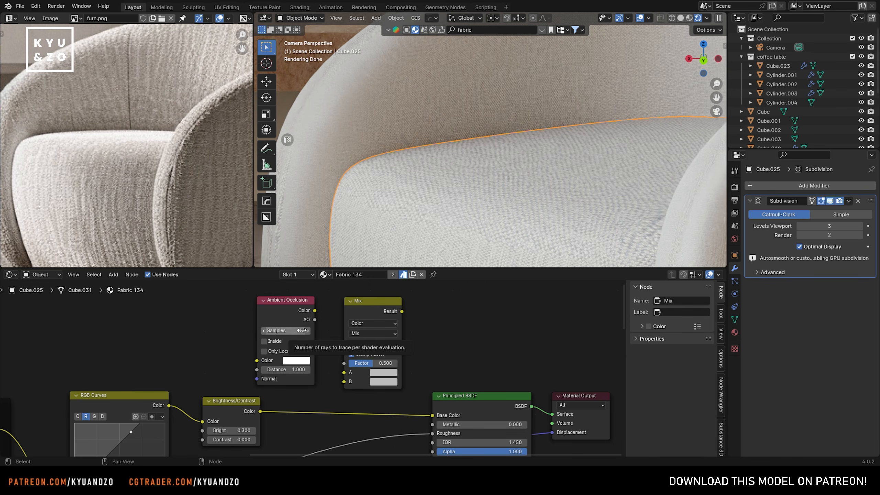
Step: Connect Brightness/Contrast to the Mix node's A, the Ambient Occlusion color to B, and the result to the Principled BSDF's Base Color
{"action": "left_click_drag", "start_coordinate": [315, 311], "coordinate": [344, 382]}
{"action": "middle_click_drag", "start_coordinate": [335, 393], "coordinate": [347, 380]}
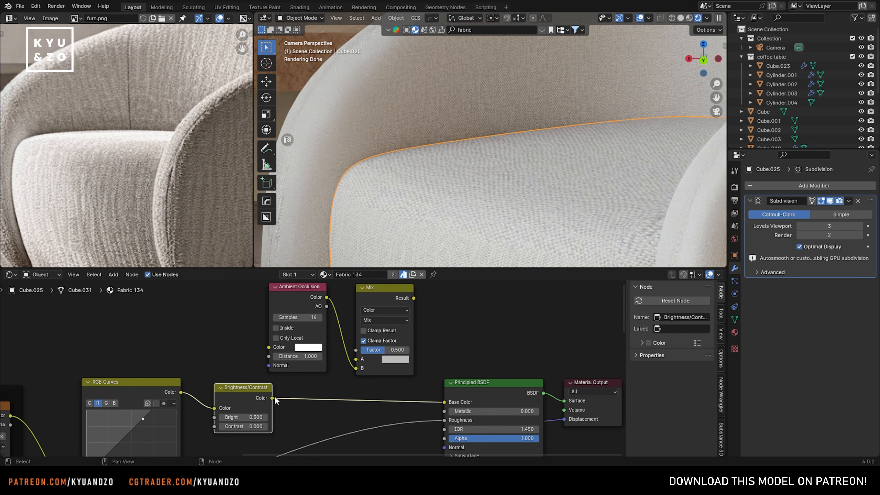
{"action": "left_click_drag", "start_coordinate": [414, 297], "coordinate": [448, 401]}
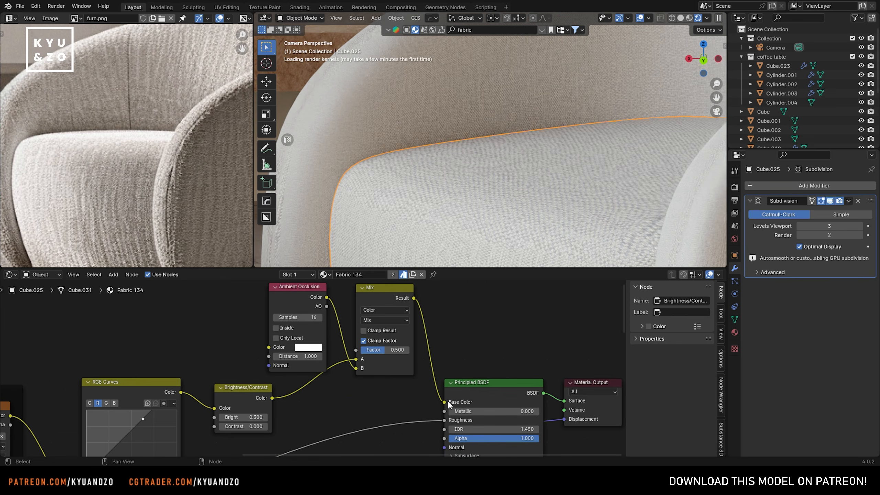
Step: Set the Mix node's blending mode to Multiply with a Factor of 0.65
{"action": "left_click_drag", "start_coordinate": [385, 349], "coordinate": [390, 349]}
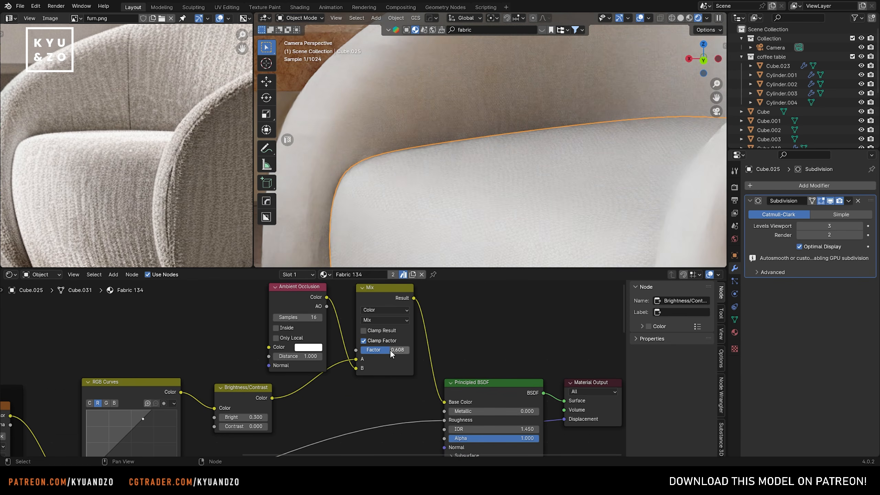
{"action": "left_click", "coordinate": [384, 320]}
{"action": "left_click", "coordinate": [386, 150]}
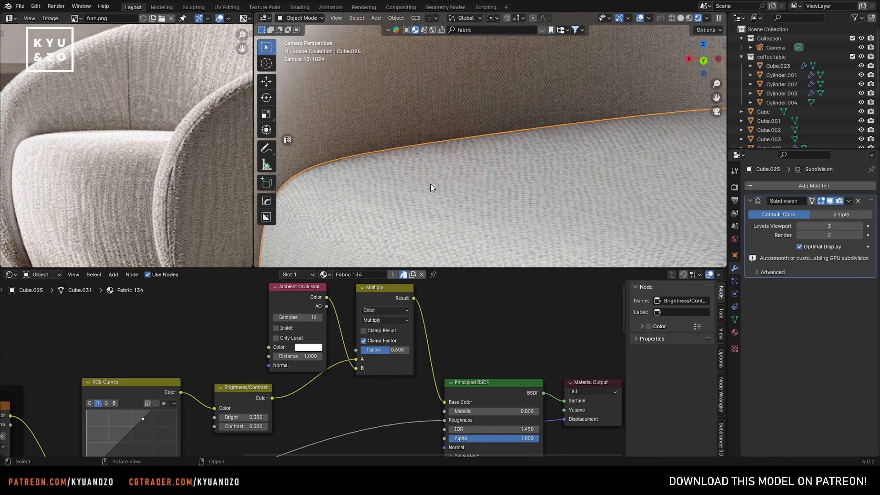
{"action": "left_click_drag", "start_coordinate": [387, 349], "coordinate": [392, 350]}
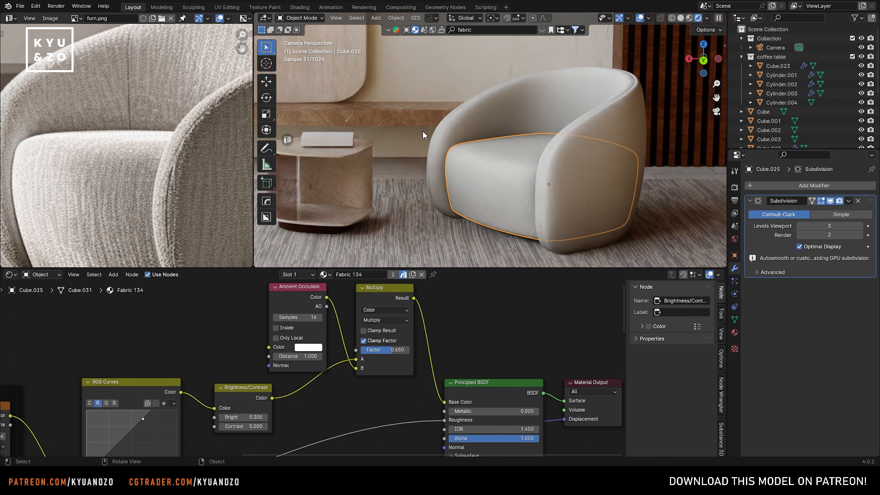
Step: Set the Normal Map node's Strength to 2.3 in the Fabric 134 material
{"action": "scroll", "coordinate": [475, 180], "scroll_direction": "up", "scroll_amount": 8}
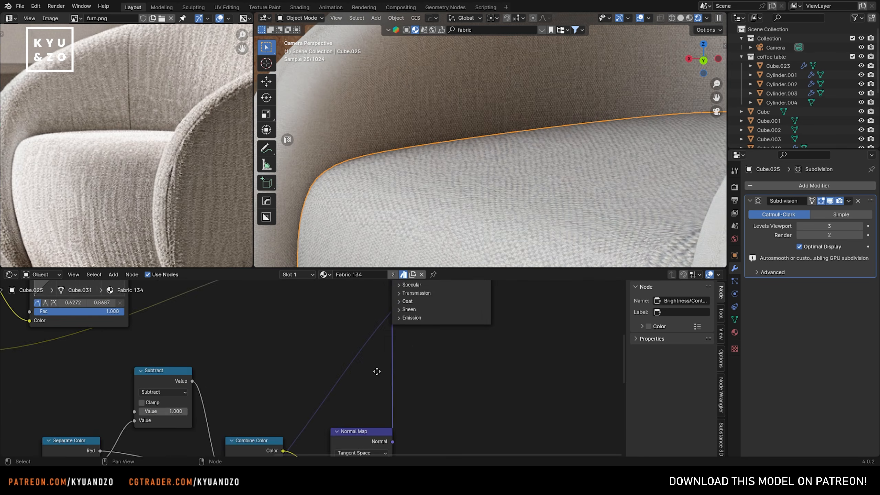
{"action": "middle_click_drag", "start_coordinate": [377, 372], "coordinate": [386, 281]}
{"action": "scroll", "coordinate": [395, 372], "scroll_direction": "up", "scroll_amount": 6}
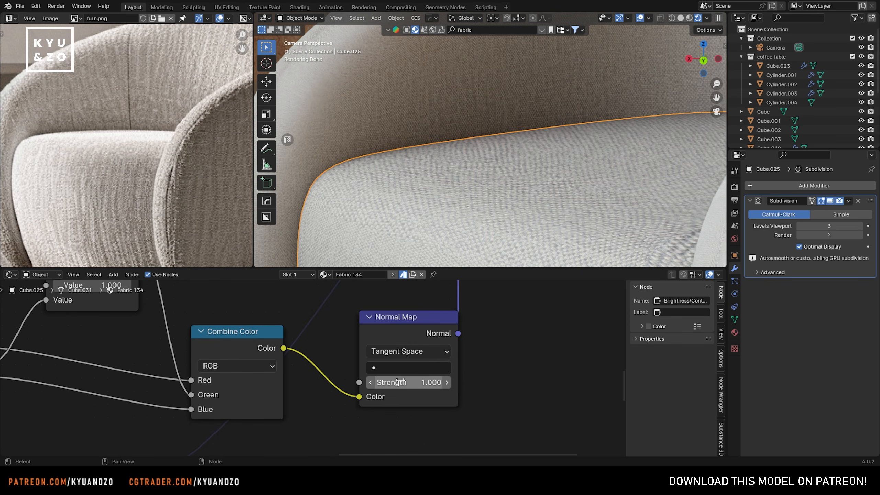
{"action": "left_click_drag", "start_coordinate": [429, 382], "coordinate": [467, 382]}
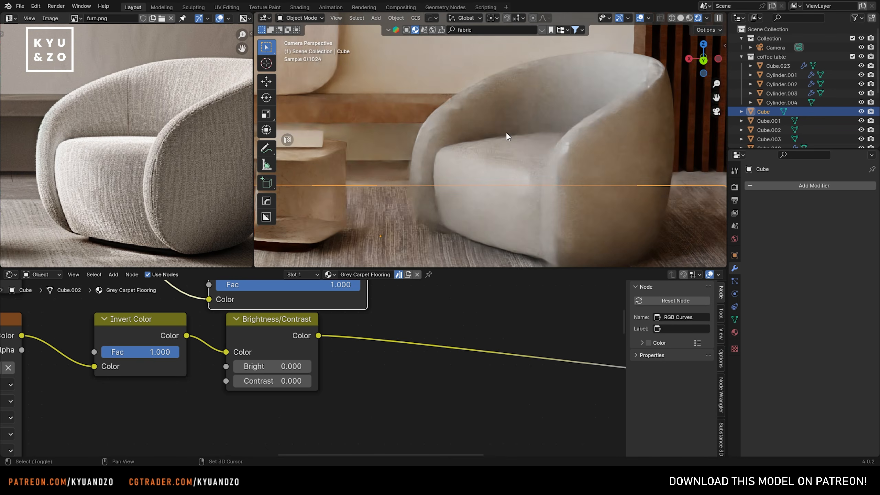
Step: Select the armchair's shell and scale up its whole UV layout to make the fabric weave finer
{"action": "left_click", "coordinate": [443, 228]}
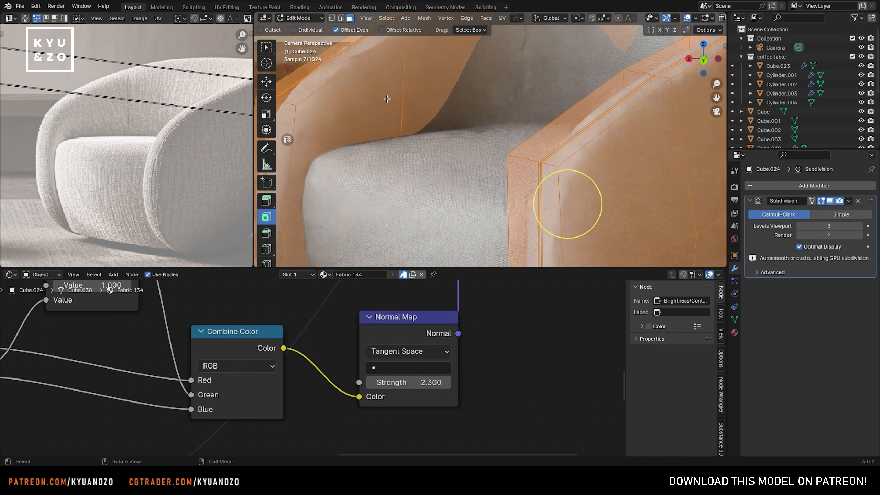
{"action": "scroll", "coordinate": [197, 161], "scroll_direction": "down", "scroll_amount": 6}
{"action": "key", "text": "a"}
{"action": "key", "text": "s"}
{"action": "left_click", "coordinate": [149, 152]}
{"action": "key", "text": "Tab"}
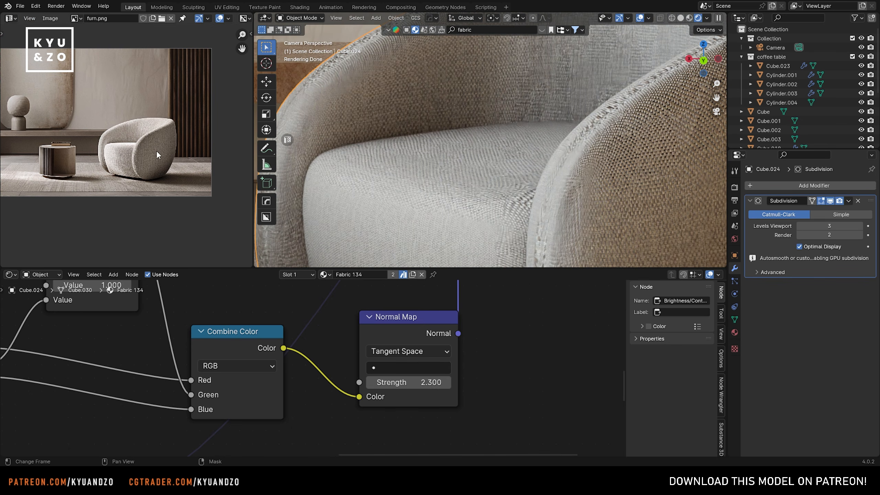
Step: Compare the shell's weave with the reference armchair and scale its UVs up once more
{"action": "scroll", "coordinate": [156, 153], "scroll_direction": "up", "scroll_amount": 5}
{"action": "scroll", "coordinate": [536, 138], "scroll_direction": "down", "scroll_amount": 6}
{"action": "scroll", "coordinate": [467, 167], "scroll_direction": "up", "scroll_amount": 8}
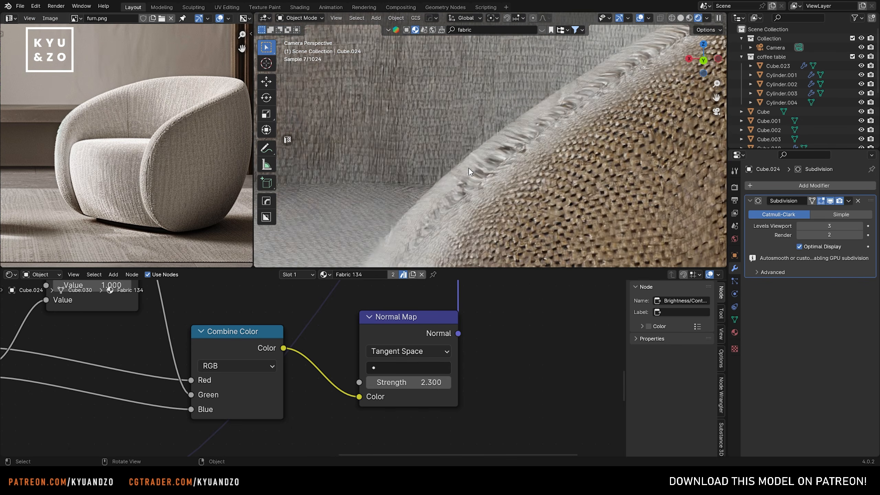
{"action": "key", "text": "Tab"}
{"action": "key", "text": "s"}
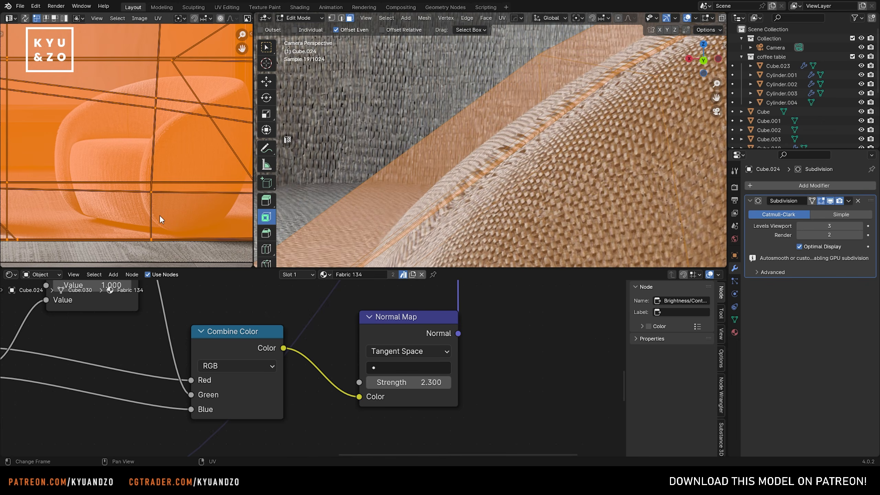
{"action": "left_click", "coordinate": [199, 247]}
{"action": "key", "text": "Tab"}
Step: Apply the shell's Subdivision modifier and unwrap all its faces with Cube Projection
{"action": "left_click", "coordinate": [848, 201]}
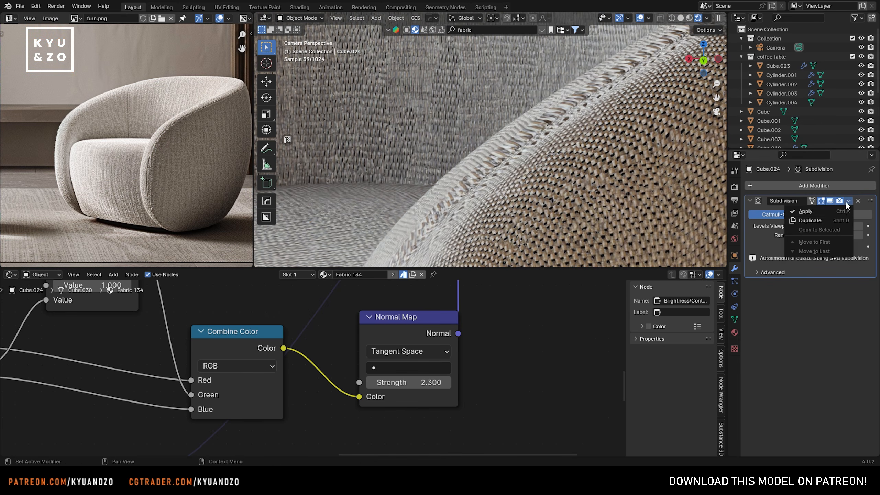
{"action": "left_click", "coordinate": [807, 207]}
{"action": "key", "text": "Tab"}
{"action": "key", "text": "u"}
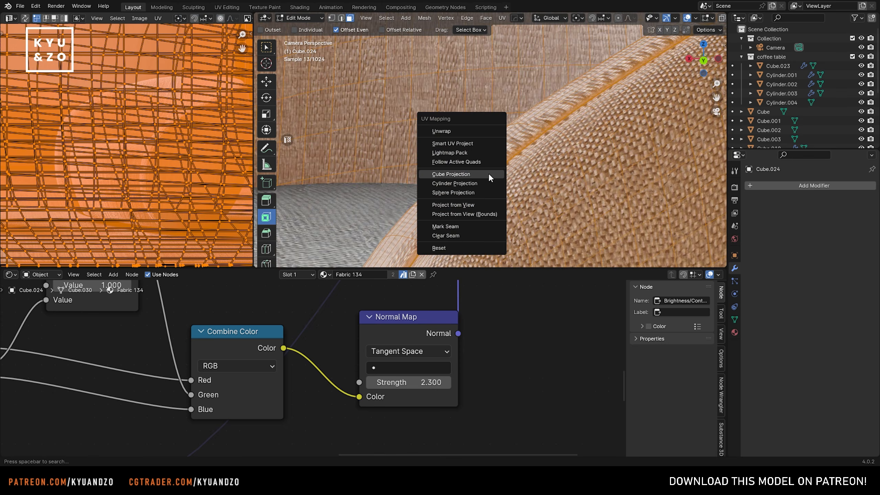
{"action": "left_click", "coordinate": [488, 173]}
{"action": "scroll", "coordinate": [146, 167], "scroll_direction": "down", "scroll_amount": 3}
{"action": "scroll", "coordinate": [471, 188], "scroll_direction": "down", "scroll_amount": 6}
{"action": "scroll", "coordinate": [464, 224], "scroll_direction": "up", "scroll_amount": 3}
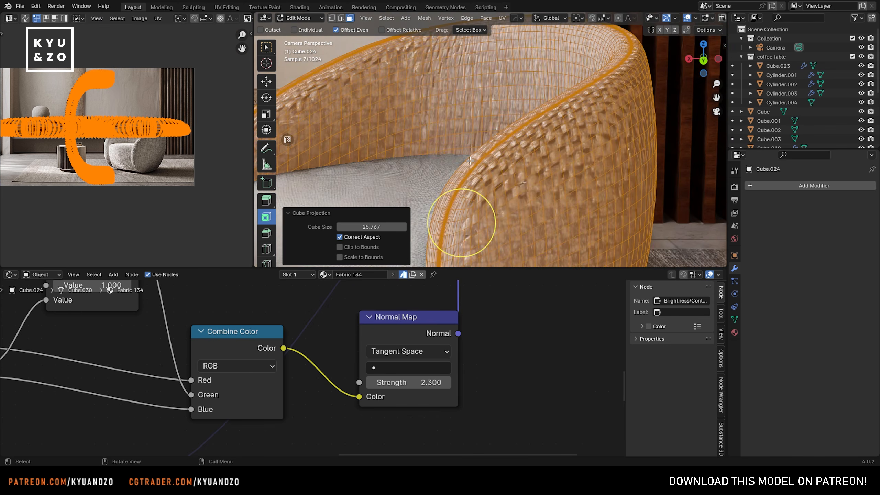
Step: Redo the Cube Projection on the armchair's shell and scale up the resulting UVs for a finer, even weave
{"action": "middle_click_drag", "start_coordinate": [461, 222], "coordinate": [246, 169]}
{"action": "key", "text": "u"}
{"action": "left_click", "coordinate": [398, 173]}
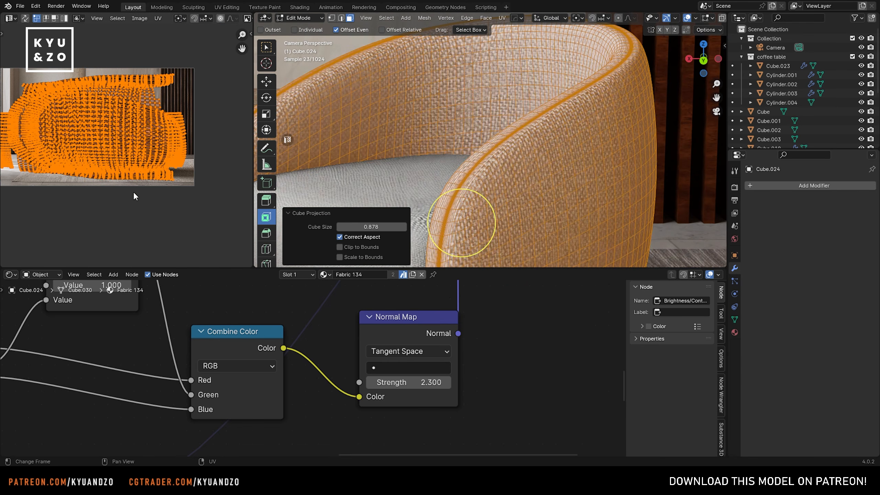
{"action": "key", "text": "s"}
{"action": "left_click", "coordinate": [167, 208]}
{"action": "key", "text": "Tab"}
{"action": "scroll", "coordinate": [484, 186], "scroll_direction": "up", "scroll_amount": 2}
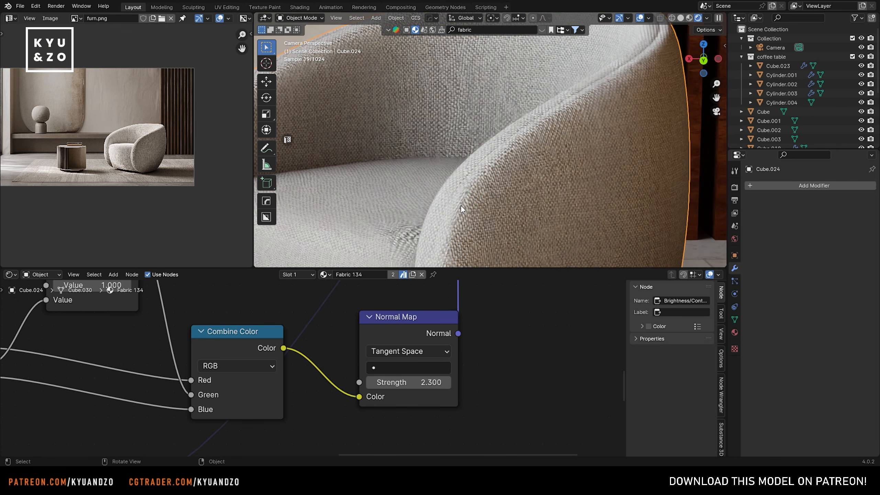
{"action": "scroll", "coordinate": [387, 175], "scroll_direction": "down", "scroll_amount": 5}
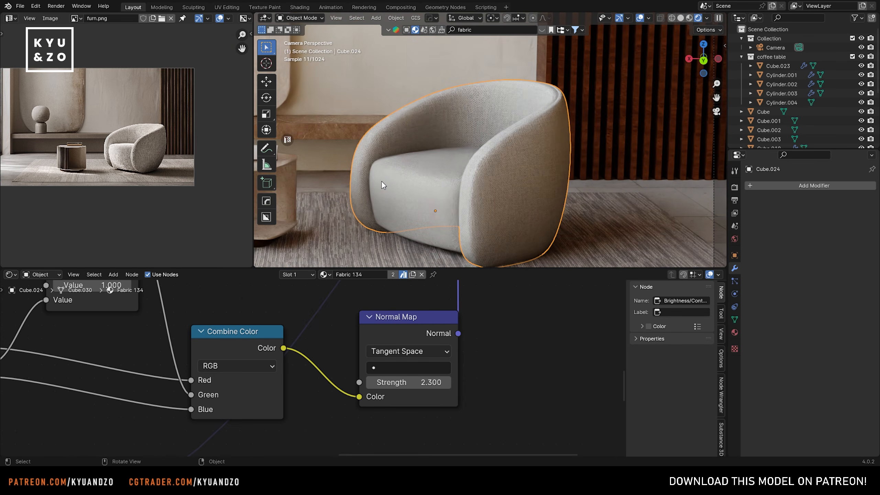
Step: Apply the seat cushion's Subdivision modifier and its object scale
{"action": "middle_click_drag", "start_coordinate": [381, 182], "coordinate": [453, 147], "text": "shift"}
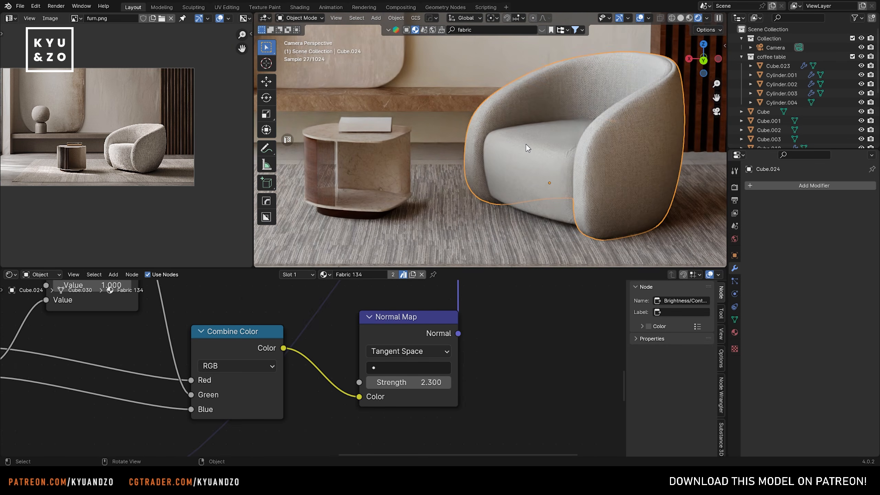
{"action": "left_click", "coordinate": [526, 145]}
{"action": "key", "text": "ctrl+a"}
{"action": "scroll", "coordinate": [514, 145], "scroll_direction": "up", "scroll_amount": 3}
{"action": "key", "text": "ctrl+a"}
{"action": "left_click", "coordinate": [453, 148]}
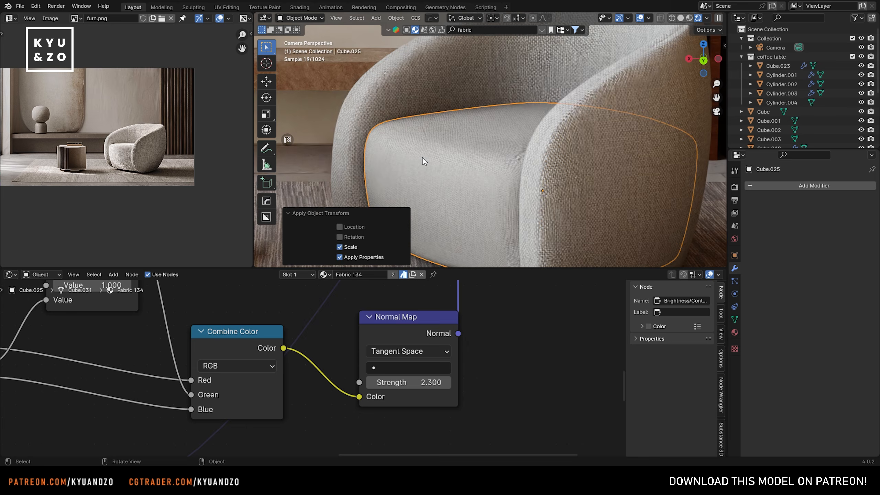
Step: Unwrap the seat cushion with Cube Projection and scale its UVs to about 0.76 to match the shell's weave
{"action": "key", "text": "Tab"}
{"action": "key", "text": "a"}
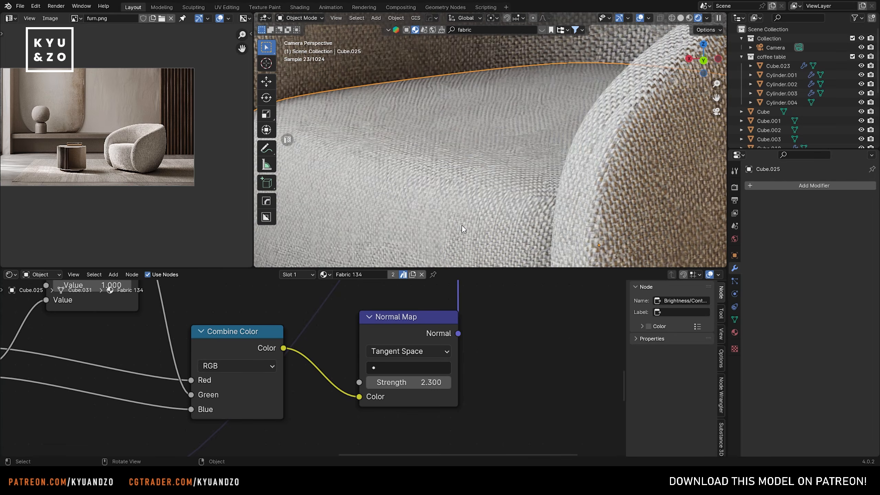
{"action": "key", "text": "a"}
{"action": "key", "text": "s"}
{"action": "left_click", "coordinate": [139, 172]}
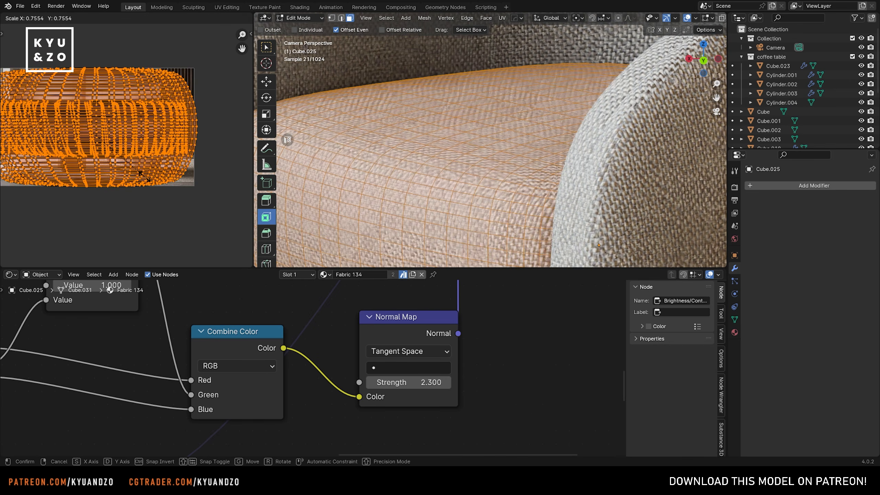
{"action": "key", "text": "Tab"}
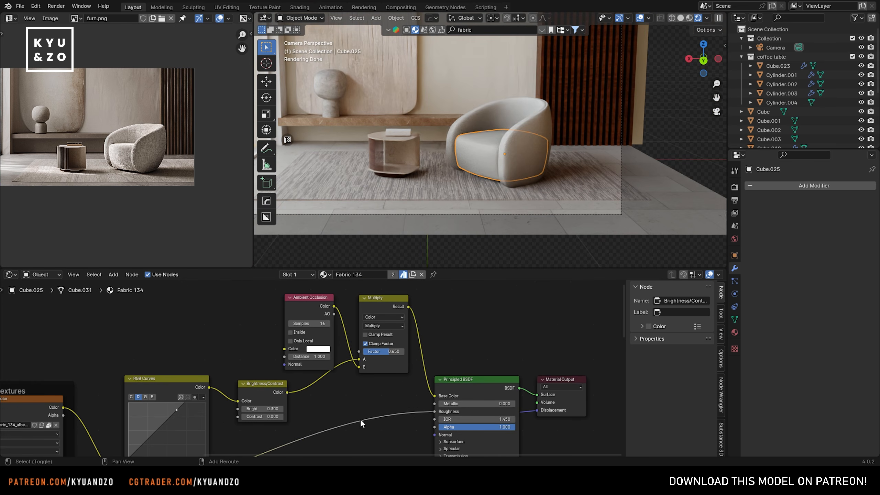
Step: Set the Ambient Occlusion Distance to 27.1 and adjust its Samples, and set Brightness/Contrast to Bright 0.4 and Contrast 0.1
{"action": "scroll", "coordinate": [362, 407], "scroll_direction": "up", "scroll_amount": 3}
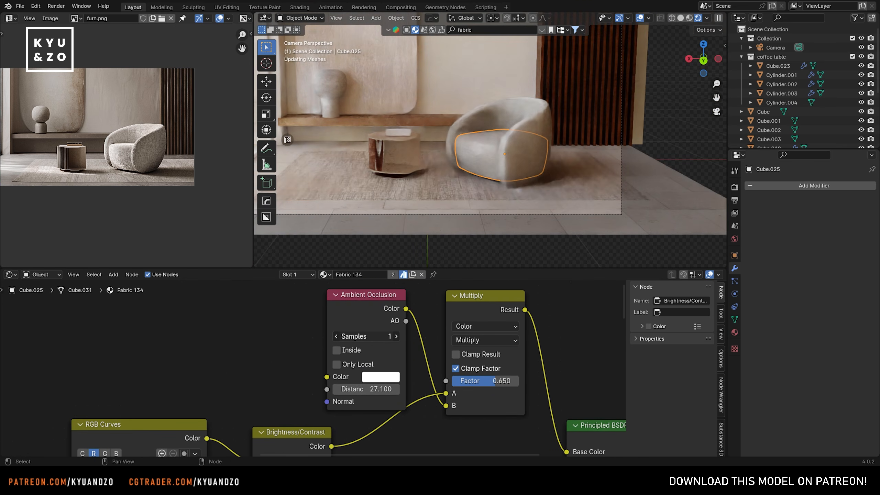
{"action": "left_click_drag", "start_coordinate": [364, 337], "coordinate": [372, 337]}
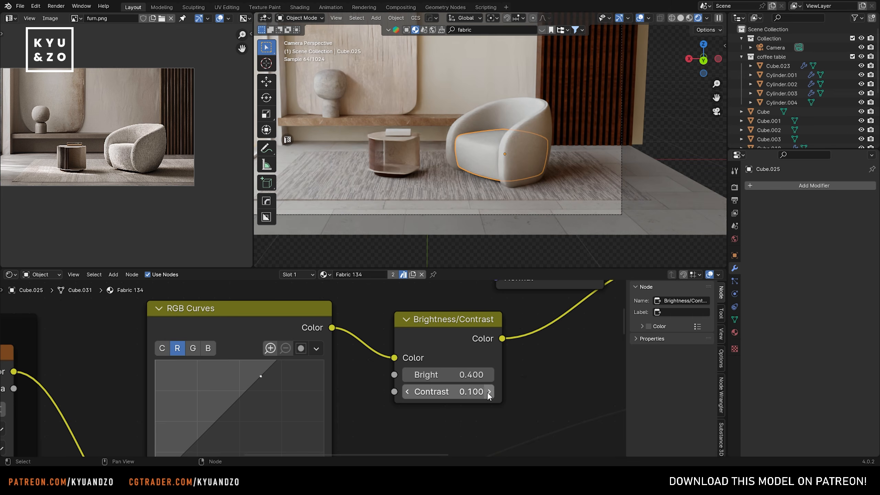
{"action": "scroll", "coordinate": [506, 135], "scroll_direction": "up", "scroll_amount": 6}
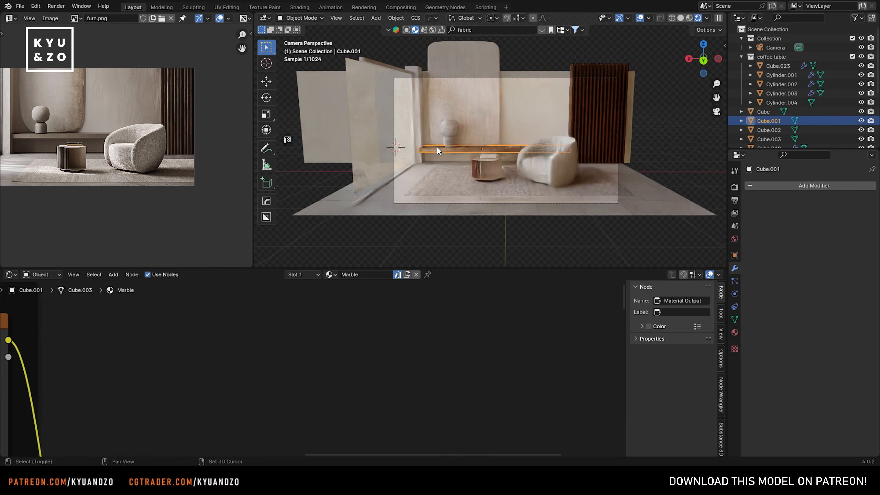
Step: Save the 49.blend scene file and compare the whole room with the reference image
{"action": "key", "text": "ctrl+s"}
{"action": "scroll", "coordinate": [437, 146], "scroll_direction": "up", "scroll_amount": 2}
{"action": "scroll", "coordinate": [125, 155], "scroll_direction": "down", "scroll_amount": 2}
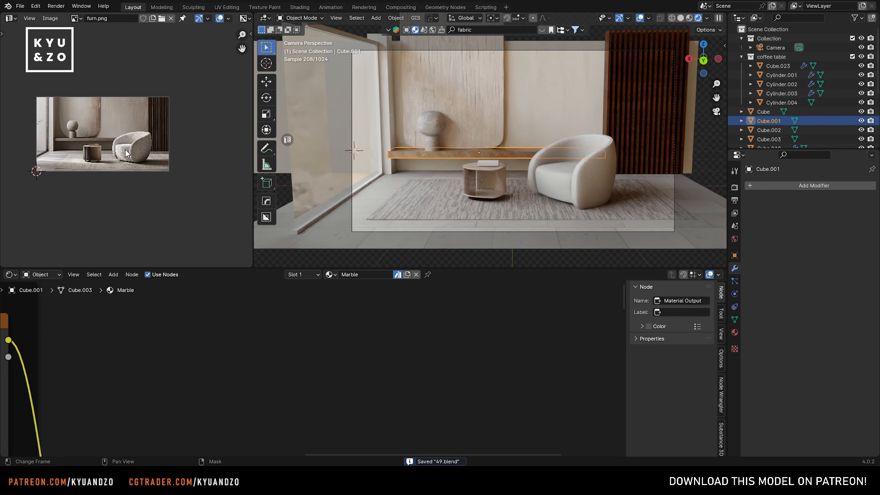
Step: Insert a Hue/Saturation/Value node between Base Color and the Principled BSDF in the slatted wall panel's Fine wood material
{"action": "scroll", "coordinate": [127, 153], "scroll_direction": "up", "scroll_amount": 2}
{"action": "scroll", "coordinate": [124, 118], "scroll_direction": "up", "scroll_amount": 1}
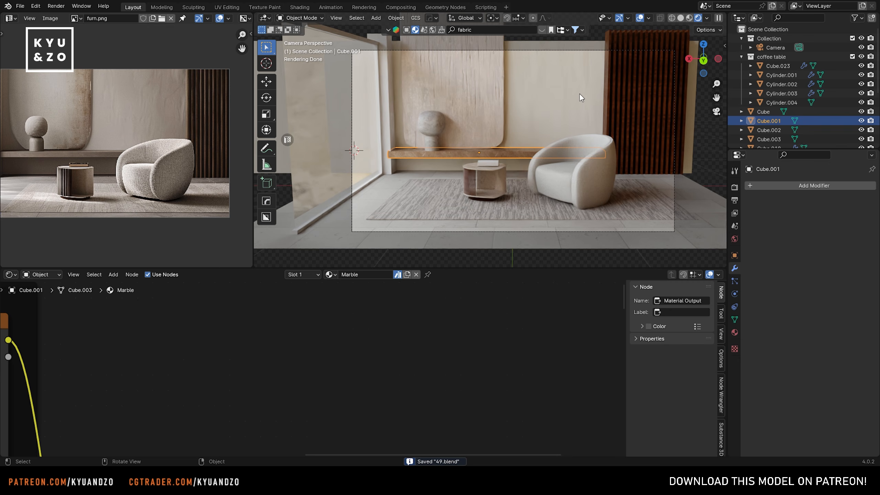
{"action": "left_click", "coordinate": [606, 94]}
{"action": "scroll", "coordinate": [297, 331], "scroll_direction": "down", "scroll_amount": 12}
{"action": "middle_click_drag", "start_coordinate": [288, 329], "coordinate": [309, 303]}
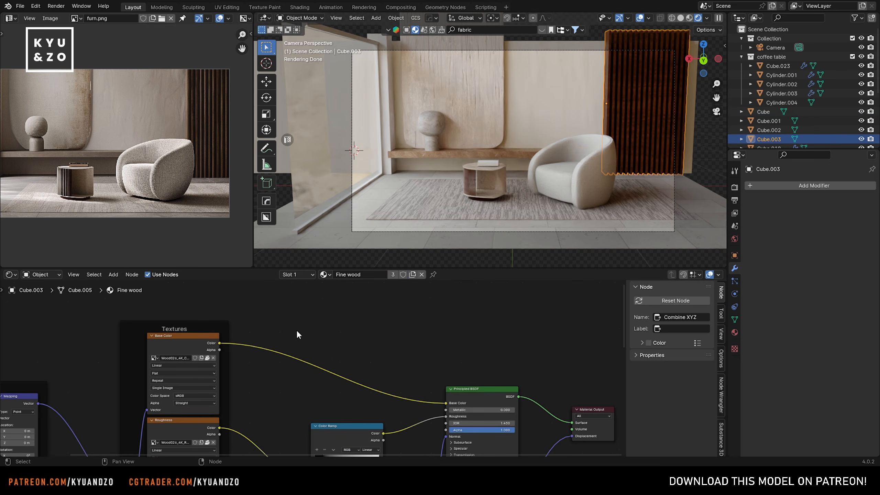
{"action": "scroll", "coordinate": [348, 363], "scroll_direction": "up", "scroll_amount": 4}
{"action": "key", "text": "shift+a"}
{"action": "left_click", "coordinate": [357, 363]}
{"action": "left_click", "coordinate": [402, 397]}
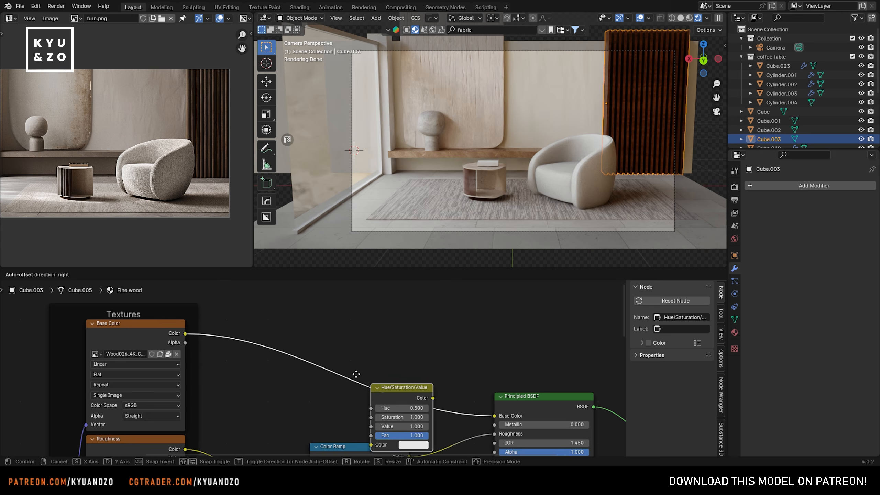
{"action": "left_click", "coordinate": [347, 385]}
Step: Lower the Saturation on the slatted panel's Hue/Saturation/Value node to mute the wood colour
{"action": "scroll", "coordinate": [345, 388], "scroll_direction": "up", "scroll_amount": 1}
{"action": "left_click_drag", "start_coordinate": [358, 382], "coordinate": [305, 383], "text": "ctrl"}
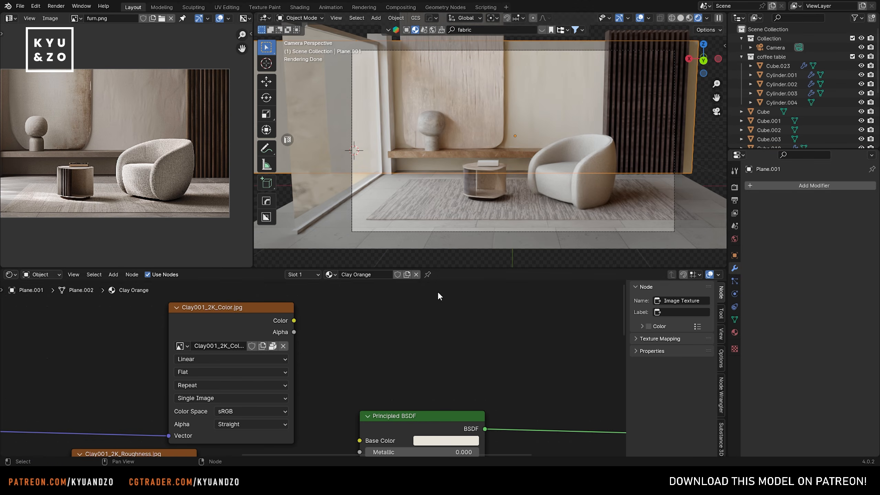
{"action": "left_click", "coordinate": [631, 95]}
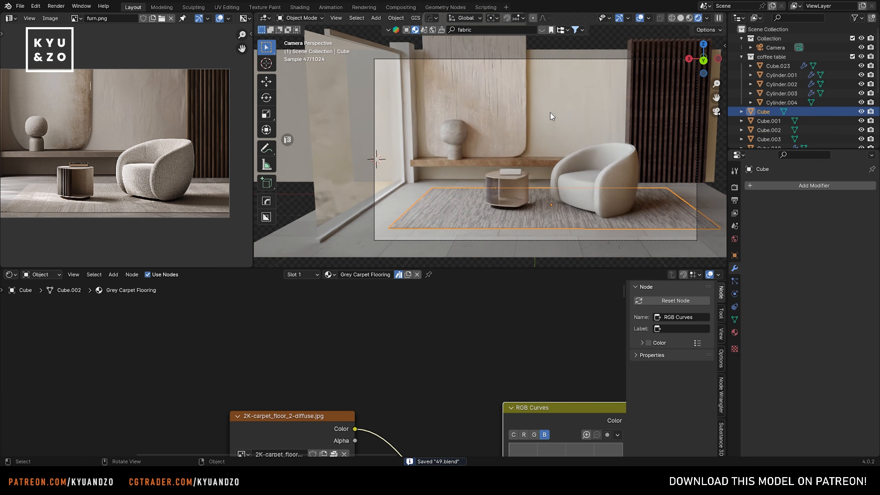
Step: Search the asset library for "metal", apply the Rough white metal material to the window frame and save 49.blend
{"action": "left_click", "coordinate": [377, 196]}
{"action": "left_click", "coordinate": [377, 196]}
{"action": "middle_click_drag", "start_coordinate": [377, 196], "coordinate": [443, 187], "text": "shift"}
{"action": "scroll", "coordinate": [443, 187], "scroll_direction": "up", "scroll_amount": 2}
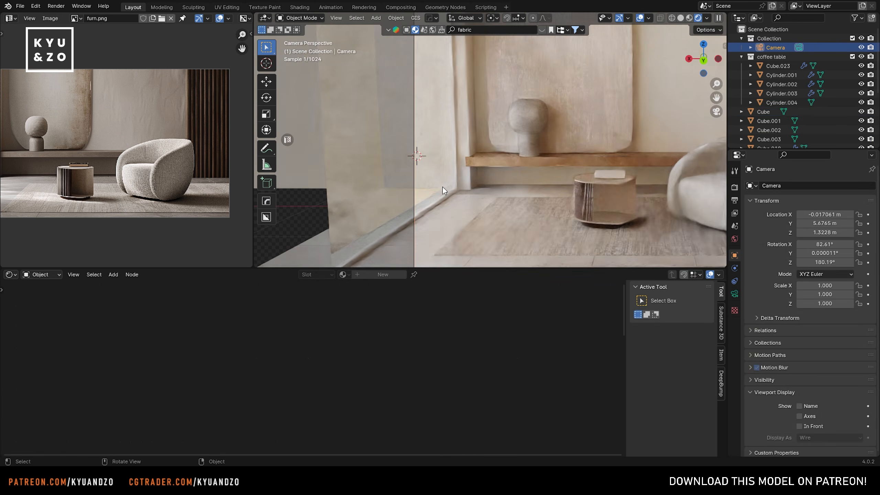
{"action": "left_click", "coordinate": [448, 194]}
{"action": "left_click", "coordinate": [449, 194]}
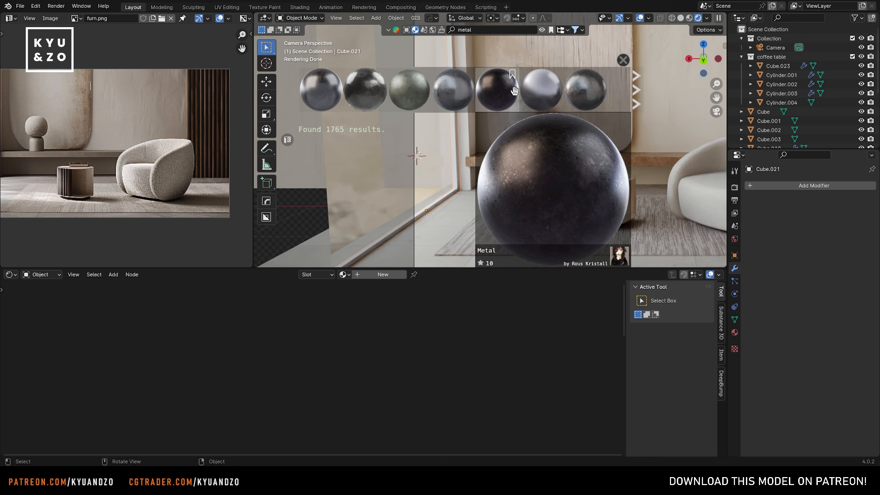
{"action": "left_click_drag", "start_coordinate": [547, 92], "coordinate": [458, 186]}
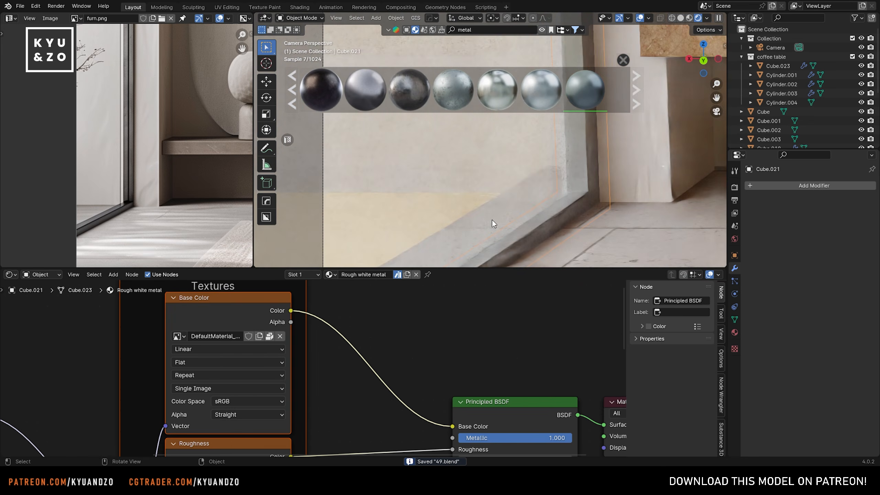
{"action": "key", "text": "ctrl+s"}
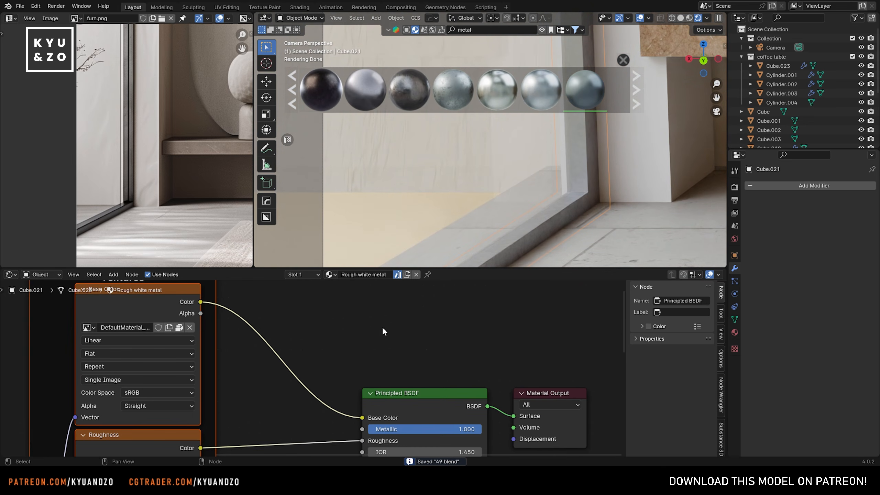
Step: Insert a Brightness/Contrast node between Base Color and the Principled BSDF in the window frame's material
{"action": "key", "text": "shift+a"}
{"action": "type", "text": "br"}
{"action": "left_click", "coordinate": [447, 353]}
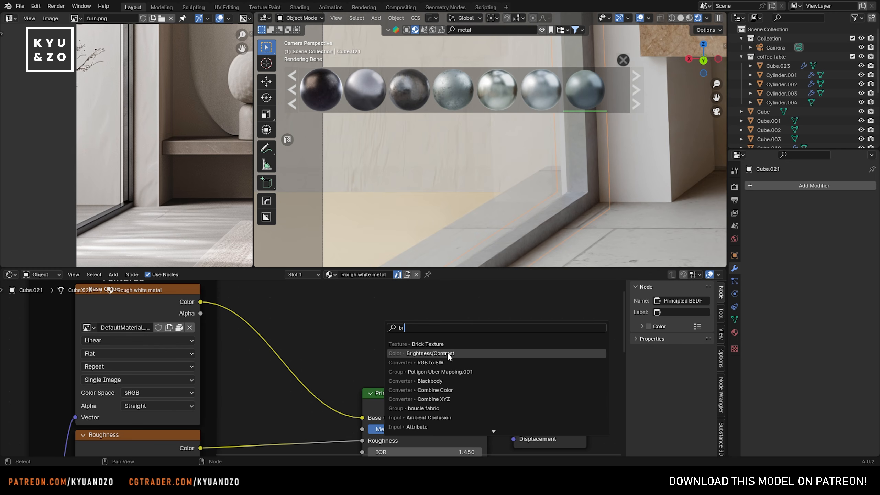
{"action": "left_click", "coordinate": [284, 333]}
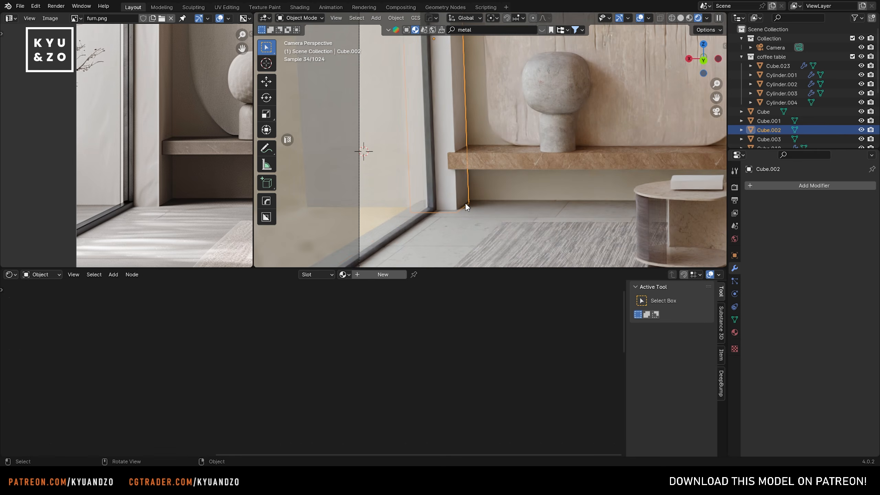
Step: Link the wall's Clay Orange material to the pillar beside the window and apply the pillar's scale
{"action": "key", "text": "ctrl+l"}
{"action": "left_click", "coordinate": [488, 182]}
{"action": "key", "text": "ctrl+l"}
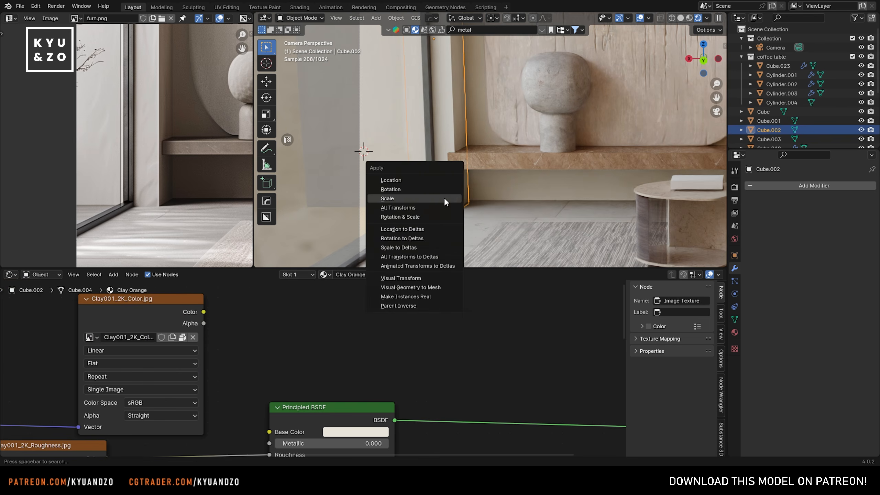
{"action": "left_click", "coordinate": [444, 198]}
{"action": "left_click", "coordinate": [468, 190]}
{"action": "key", "text": "Tab"}
{"action": "left_click_drag", "start_coordinate": [465, 193], "coordinate": [458, 193]}
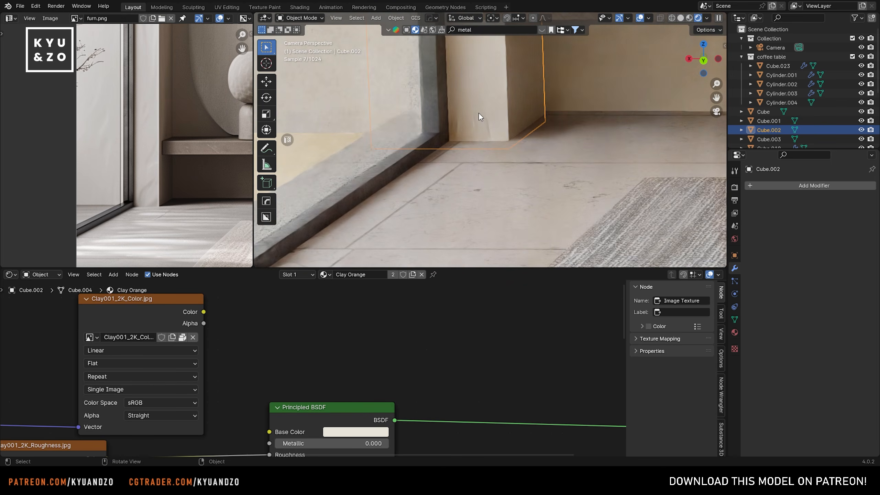
Step: Unwrap the pillar's faces for its clay texture and save the scene file
{"action": "middle_click_drag", "start_coordinate": [478, 113], "coordinate": [485, 187], "text": "shift"}
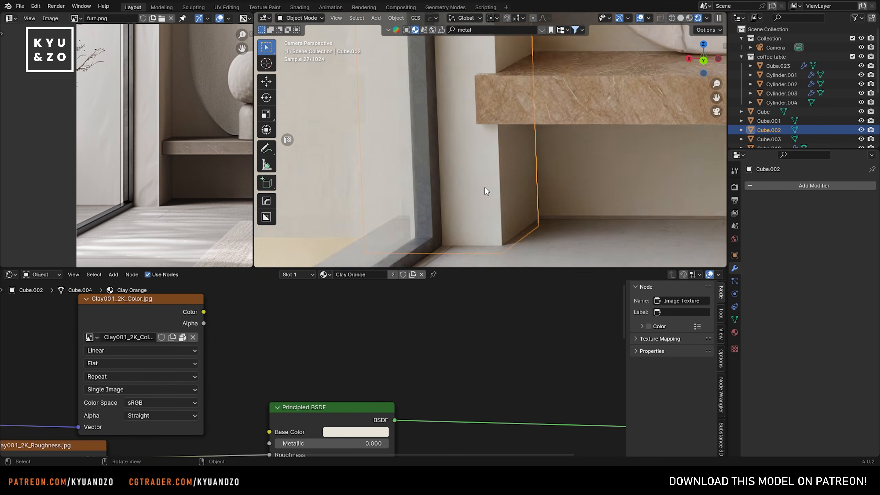
{"action": "scroll", "coordinate": [485, 188], "scroll_direction": "up", "scroll_amount": 5}
{"action": "scroll", "coordinate": [485, 188], "scroll_direction": "down", "scroll_amount": 8}
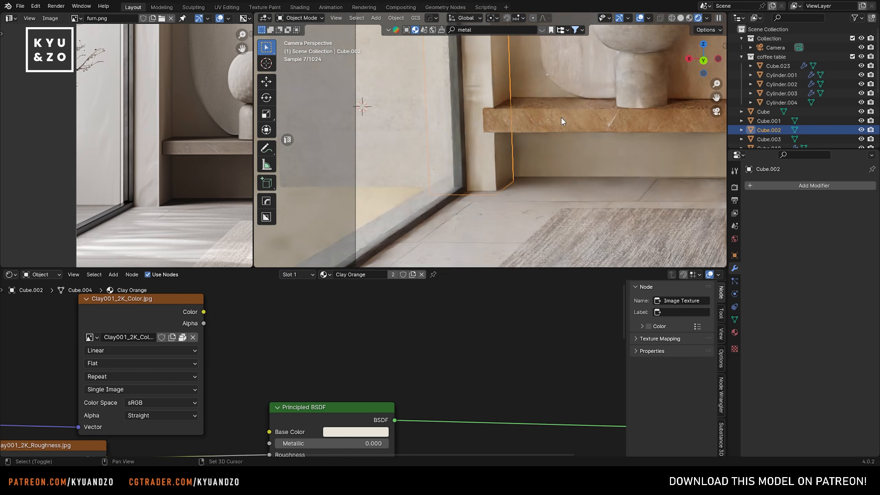
{"action": "middle_click_drag", "start_coordinate": [561, 117], "coordinate": [315, 207], "text": "shift"}
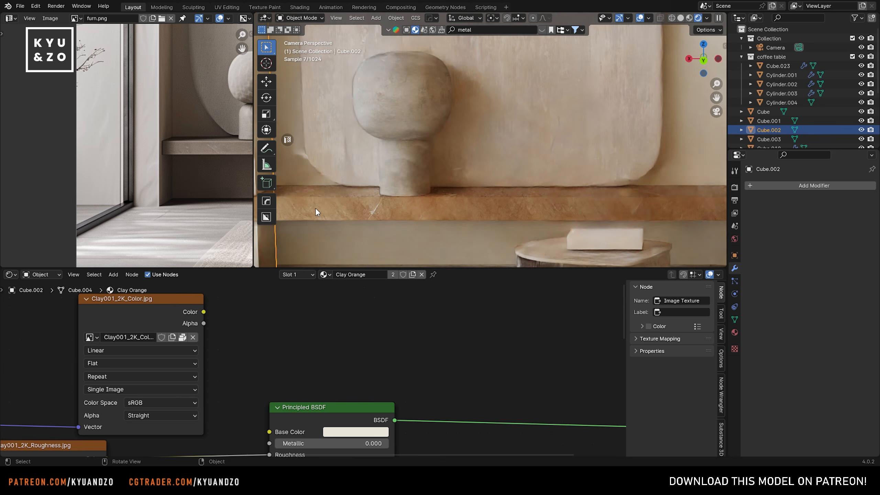
{"action": "middle_click_drag", "start_coordinate": [698, 157], "coordinate": [441, 189], "text": "shift"}
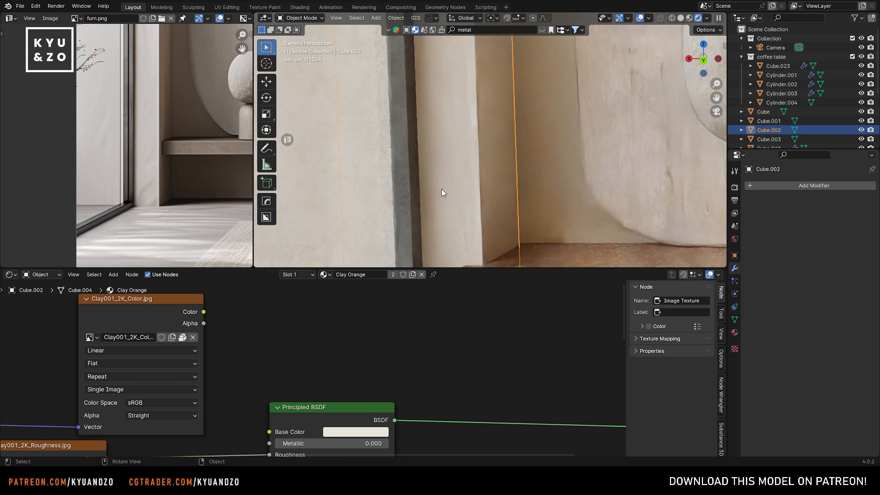
{"action": "scroll", "coordinate": [433, 129], "scroll_direction": "up", "scroll_amount": 3}
{"action": "key", "text": "Tab"}
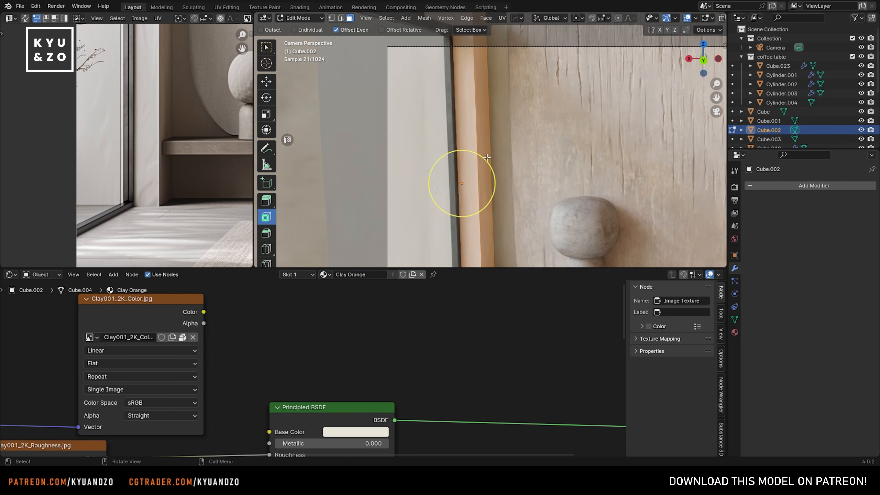
{"action": "key", "text": "u"}
{"action": "left_click", "coordinate": [487, 158]}
{"action": "key", "text": "Tab"}
{"action": "scroll", "coordinate": [551, 187], "scroll_direction": "up", "scroll_amount": 4}
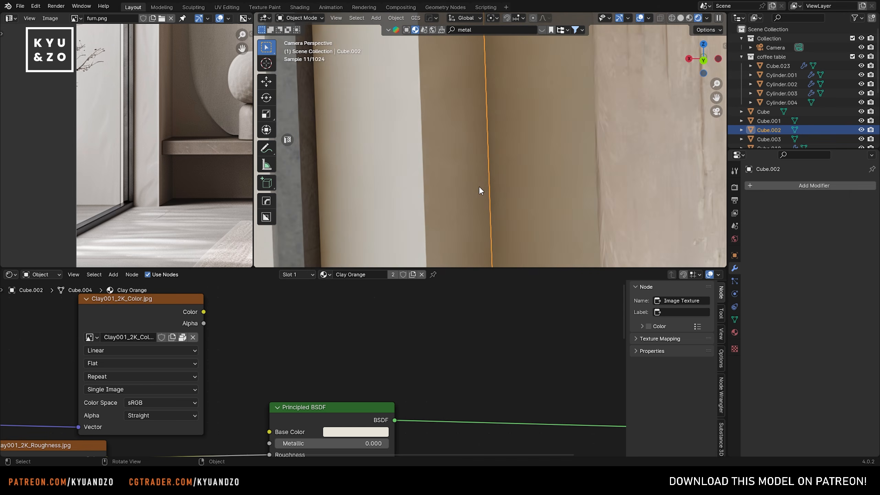
{"action": "scroll", "coordinate": [479, 186], "scroll_direction": "down", "scroll_amount": 8}
{"action": "scroll", "coordinate": [450, 215], "scroll_direction": "up", "scroll_amount": 4}
{"action": "left_click", "coordinate": [451, 214]}
{"action": "middle_click_drag", "start_coordinate": [451, 214], "coordinate": [498, 204], "text": "shift"}
{"action": "key", "text": "ctrl+s"}
Step: Enable Correct Face Attributes, extend the floor's outer edge about 2.14 m along X beyond the window and save the file
{"action": "left_click", "coordinate": [488, 253]}
{"action": "middle_click_drag", "start_coordinate": [496, 248], "coordinate": [570, 160], "text": "shift"}
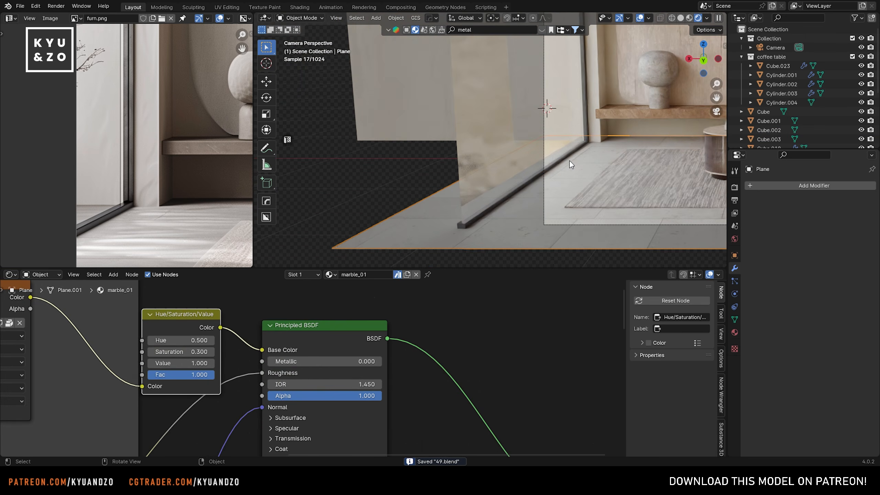
{"action": "key", "text": "Tab"}
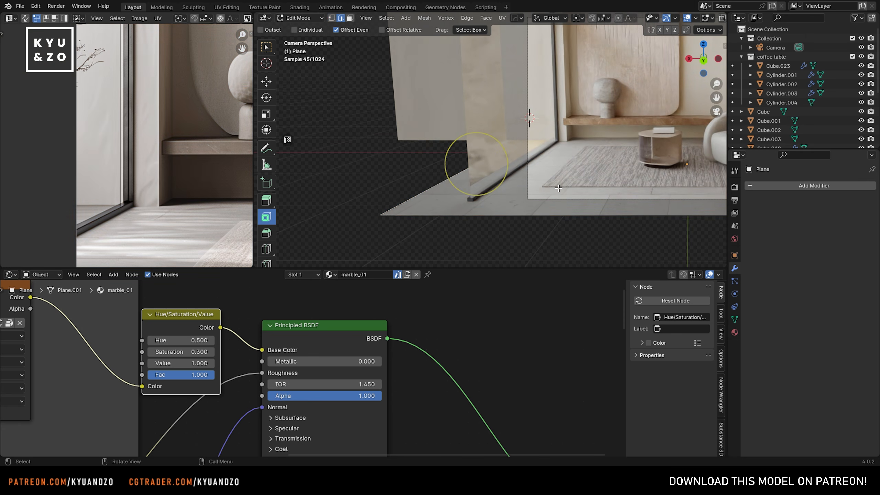
{"action": "left_click", "coordinate": [708, 30]}
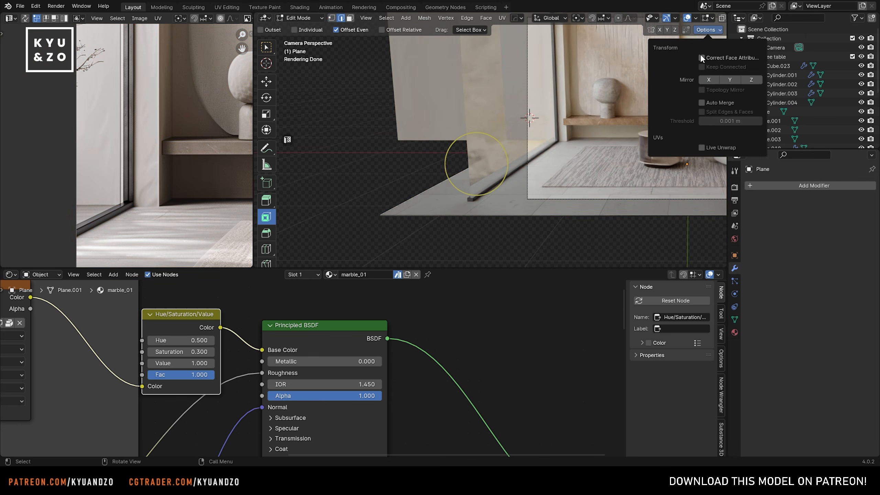
{"action": "key", "text": "g"}
{"action": "key", "text": "x"}
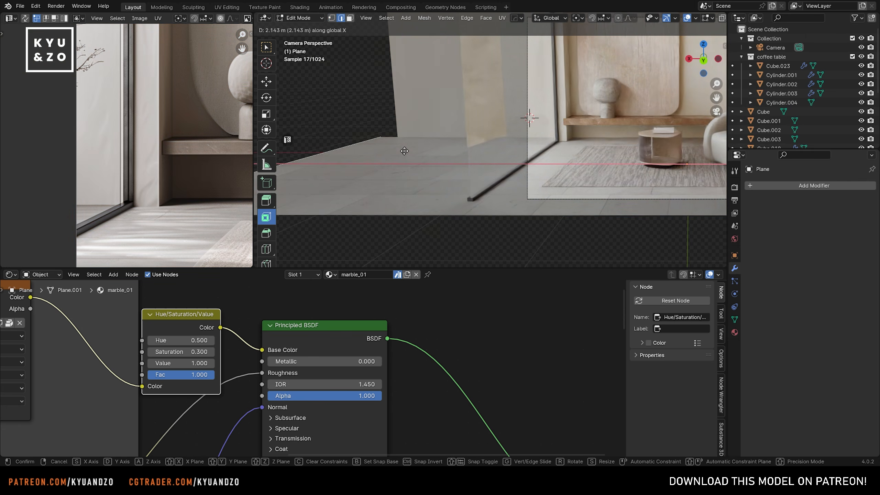
{"action": "left_click", "coordinate": [405, 151]}
{"action": "key", "text": "Tab"}
{"action": "scroll", "coordinate": [490, 147], "scroll_direction": "up", "scroll_amount": 4}
{"action": "key", "text": "ctrl+s"}
Step: Compare the extended floor and window area with the floor and rug in the reference image
{"action": "middle_click_drag", "start_coordinate": [513, 163], "coordinate": [476, 162], "text": "shift"}
{"action": "scroll", "coordinate": [463, 154], "scroll_direction": "up", "scroll_amount": 4}
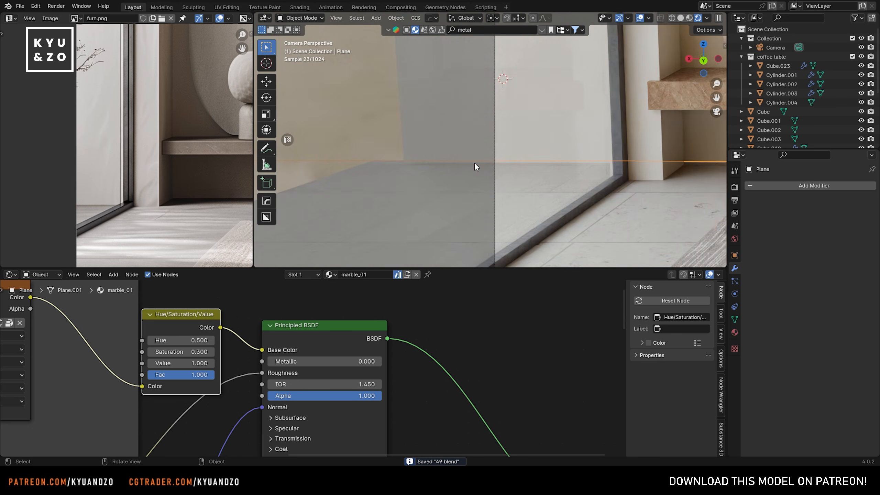
{"action": "scroll", "coordinate": [407, 158], "scroll_direction": "down", "scroll_amount": 8}
{"action": "middle_click_drag", "start_coordinate": [166, 161], "coordinate": [69, 161]}
{"action": "scroll", "coordinate": [70, 161], "scroll_direction": "down", "scroll_amount": 3}
{"action": "scroll", "coordinate": [62, 161], "scroll_direction": "up", "scroll_amount": 1}
{"action": "middle_click_drag", "start_coordinate": [55, 192], "coordinate": [127, 159]}
{"action": "scroll", "coordinate": [93, 166], "scroll_direction": "up", "scroll_amount": 2}
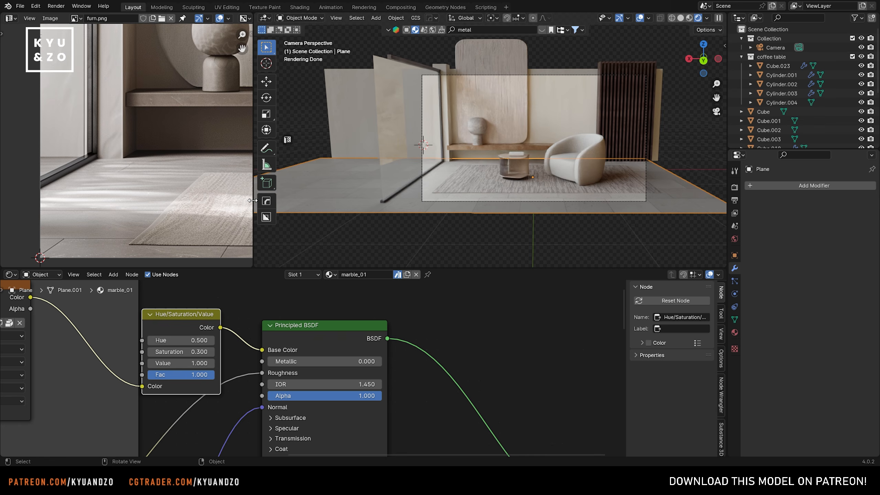
Step: Enlarge the reference image and scene viewports and frame the window, rug and coffee table in both
{"action": "left_click_drag", "start_coordinate": [253, 200], "coordinate": [417, 200]}
{"action": "middle_click_drag", "start_coordinate": [266, 166], "coordinate": [185, 163]}
{"action": "scroll", "coordinate": [184, 163], "scroll_direction": "up", "scroll_amount": 1}
{"action": "scroll", "coordinate": [184, 163], "scroll_direction": "down", "scroll_amount": 4}
{"action": "scroll", "coordinate": [207, 133], "scroll_direction": "up", "scroll_amount": 2}
{"action": "mouse_move", "coordinate": [205, 134]}
{"action": "middle_mouse_down"}
{"action": "mouse_move", "coordinate": [211, 126]}
{"action": "mouse_move", "coordinate": [220, 138]}
{"action": "middle_mouse_up"}
{"action": "scroll", "coordinate": [536, 177], "scroll_direction": "up", "scroll_amount": 3}
{"action": "scroll", "coordinate": [523, 180], "scroll_direction": "up", "scroll_amount": 2}
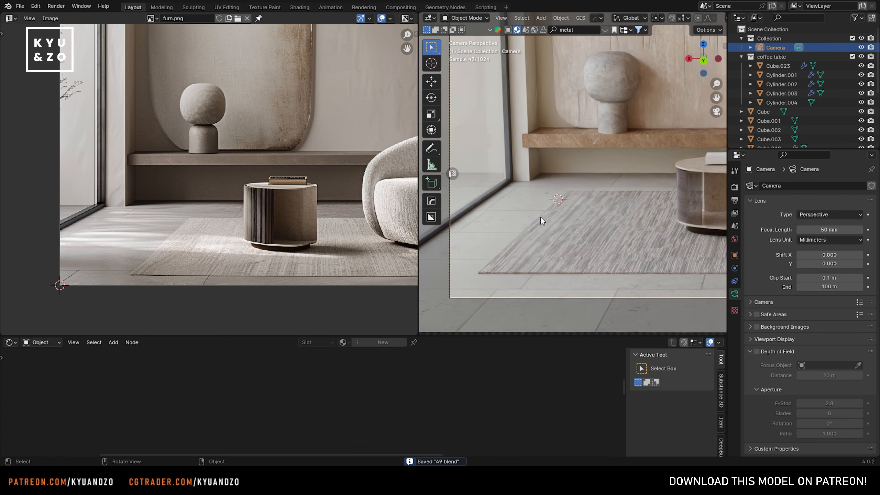
{"action": "middle_click_drag", "start_coordinate": [557, 196], "coordinate": [531, 202], "text": "shift"}
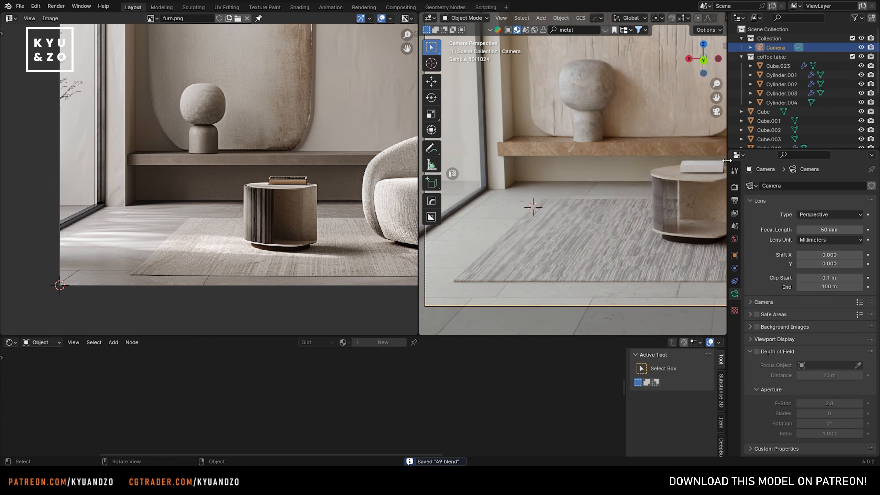
{"action": "left_click_drag", "start_coordinate": [727, 160], "coordinate": [787, 160]}
{"action": "middle_click_drag", "start_coordinate": [536, 248], "coordinate": [556, 251], "text": "shift"}
Step: Add a Spot light at the 3D cursor near the rug and raise it about 2.6 m along Z
{"action": "key", "text": "shift+a"}
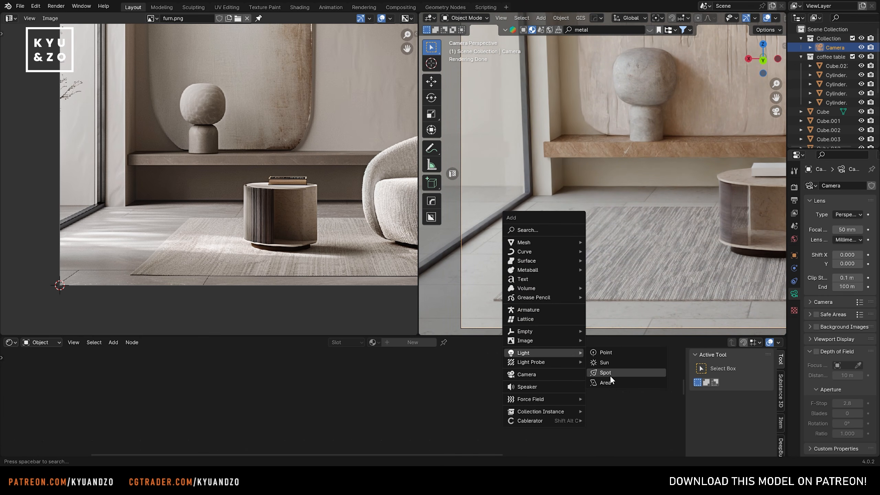
{"action": "left_click", "coordinate": [610, 376]}
{"action": "scroll", "coordinate": [614, 231], "scroll_direction": "down", "scroll_amount": 9}
{"action": "key", "text": "g"}
{"action": "key", "text": "a"}
{"action": "left_click", "coordinate": [625, 280]}
Step: Scale the spot light down, lower it about 0.79 m along Z and scale it again by about 0.607
{"action": "key", "text": "s"}
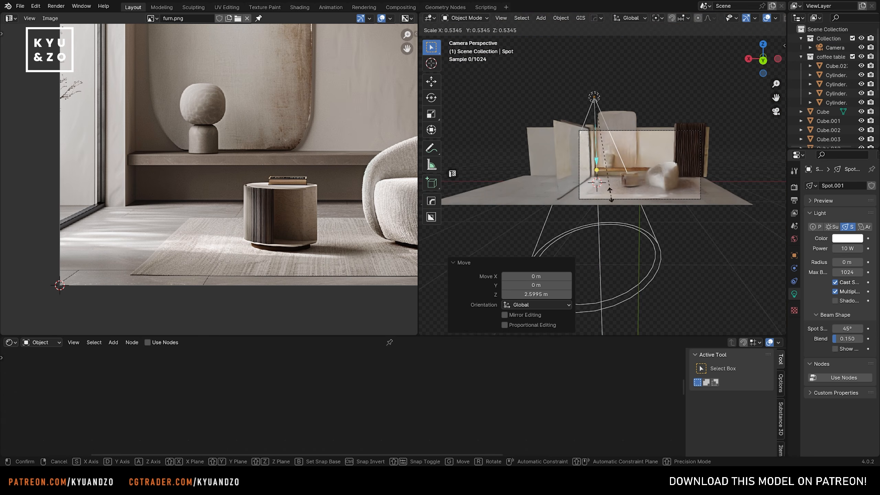
{"action": "left_click", "coordinate": [630, 183]}
{"action": "key", "text": "g"}
{"action": "key", "text": "z"}
{"action": "left_click", "coordinate": [572, 166]}
{"action": "scroll", "coordinate": [589, 195], "scroll_direction": "up", "scroll_amount": 5}
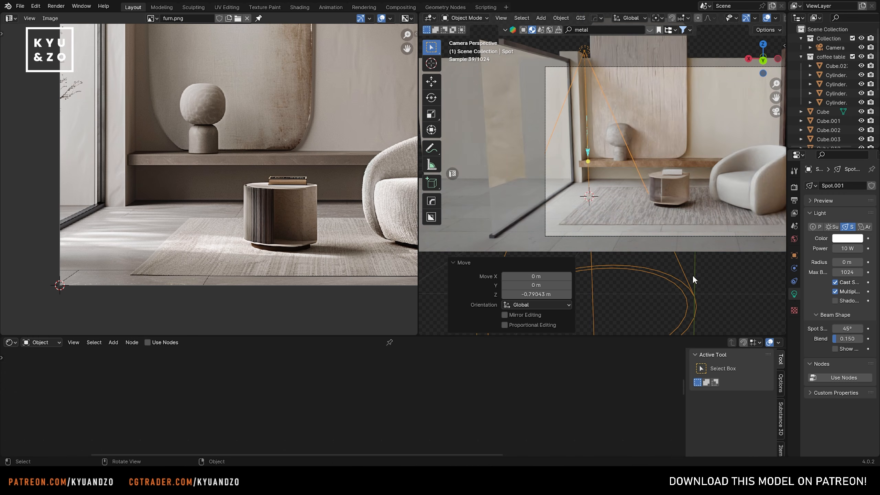
{"action": "key", "text": "s"}
{"action": "left_click", "coordinate": [691, 185]}
{"action": "middle_click_drag", "start_coordinate": [691, 184], "coordinate": [751, 189], "text": "shift"}
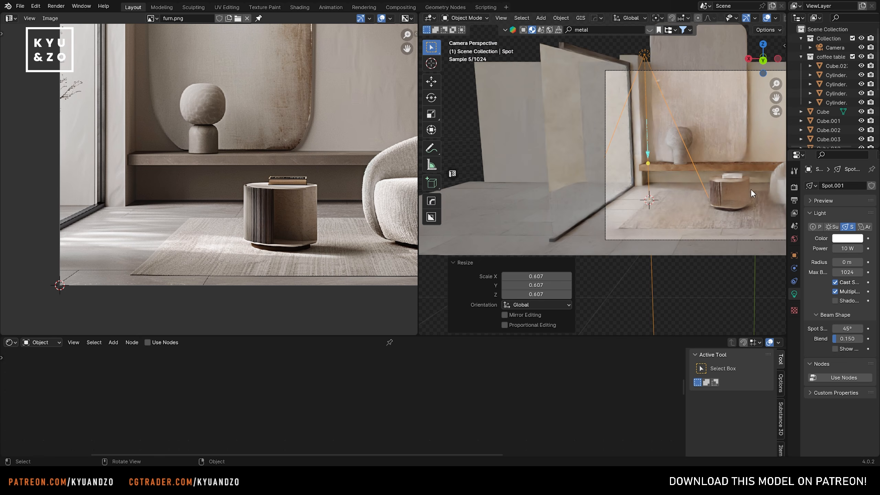
Step: Rotate the spot light 41.7° about Y toward the room and move it along X to outside the window
{"action": "key", "text": "r"}
{"action": "key", "text": "x"}
{"action": "key", "text": "y"}
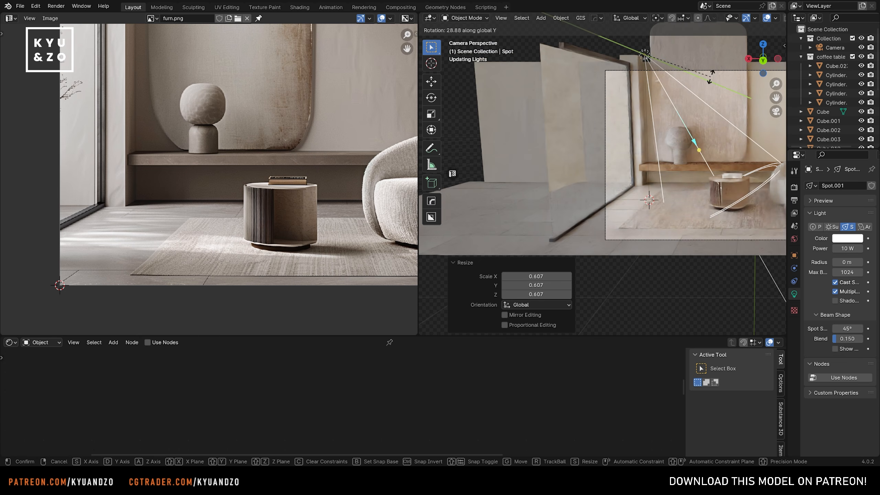
{"action": "left_click", "coordinate": [715, 64]}
{"action": "key", "text": "g"}
{"action": "key", "text": "x"}
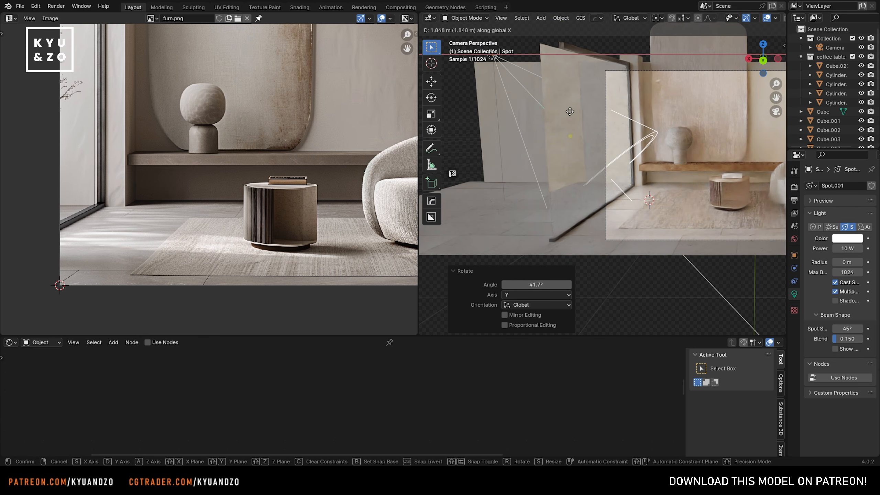
{"action": "key", "text": "Return"}
Step: Set the spot light's Power to 333.4 W and rotate it another 20.7° about Y
{"action": "left_click_drag", "start_coordinate": [842, 247], "coordinate": [869, 247]}
{"action": "key", "text": "r"}
{"action": "key", "text": "y"}
{"action": "left_click", "coordinate": [693, 90]}
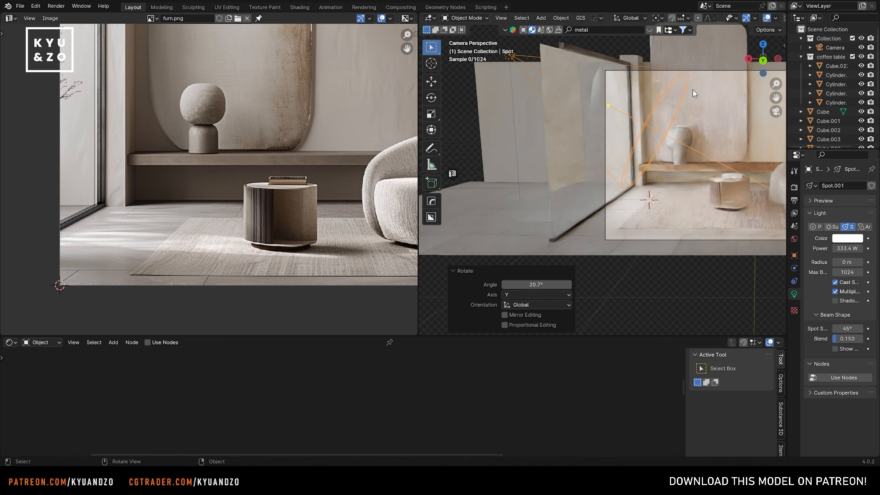
Step: Lower the spot light about 0.38 m along Z outside the window
{"action": "key", "text": "g"}
{"action": "key", "text": "z"}
{"action": "left_click", "coordinate": [693, 105]}
{"action": "middle_click_drag", "start_coordinate": [659, 138], "coordinate": [704, 111], "text": "shift"}
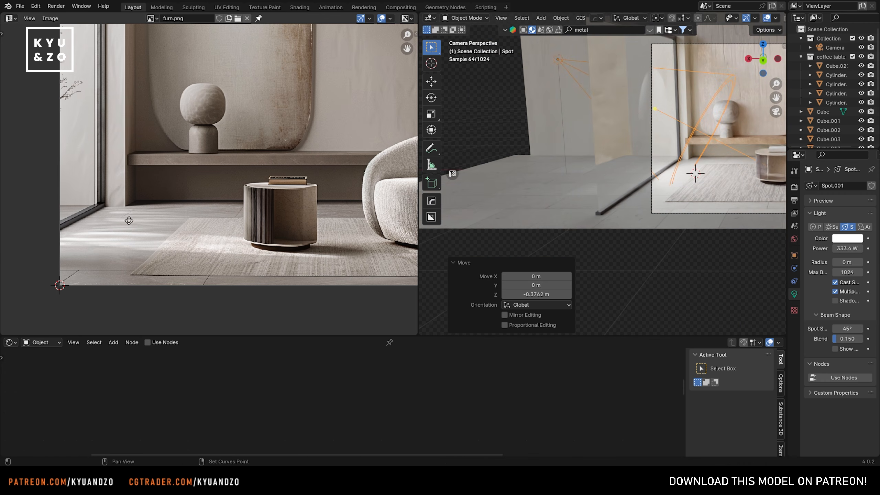
Step: Move the spot light about 0.80 m along X, farther outside the window, and set its beam Blend to 1
{"action": "middle_click_drag", "start_coordinate": [138, 219], "coordinate": [151, 241]}
{"action": "key", "text": "g"}
{"action": "key", "text": "x"}
{"action": "left_click", "coordinate": [638, 141]}
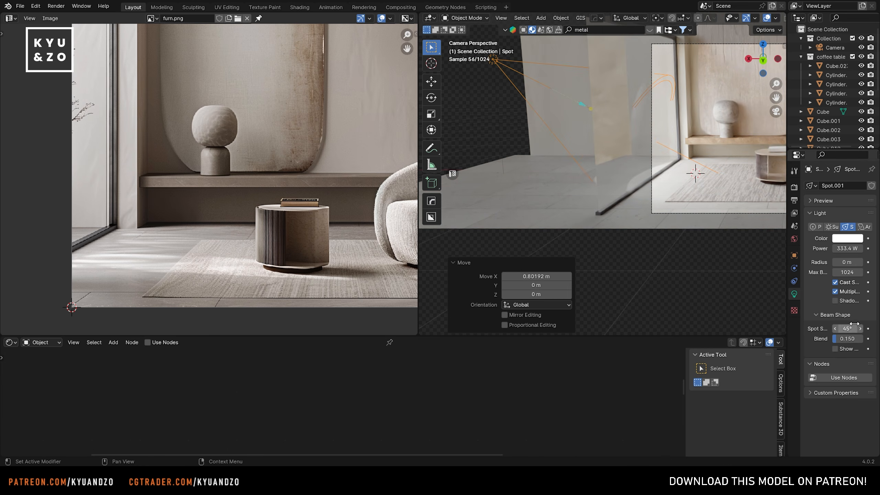
{"action": "left_click_drag", "start_coordinate": [847, 339], "coordinate": [862, 338]}
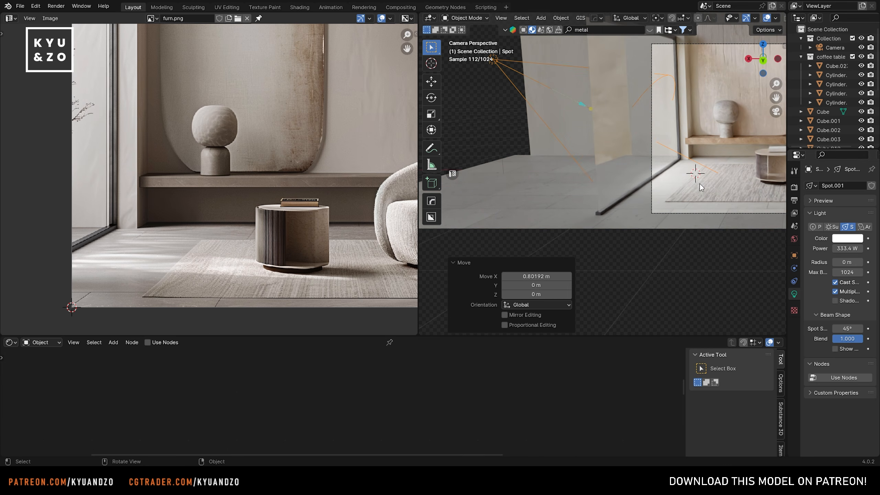
Step: Enlarge the shader node editor and enable nodes for the spot light outside the window
{"action": "left_click_drag", "start_coordinate": [243, 335], "coordinate": [138, 278]}
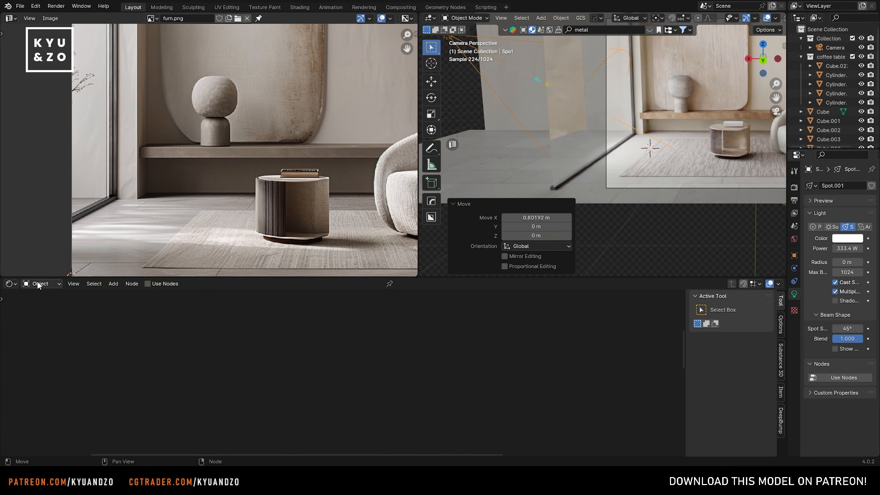
{"action": "left_click", "coordinate": [13, 286]}
{"action": "left_click", "coordinate": [467, 145]}
{"action": "left_click", "coordinate": [488, 82]}
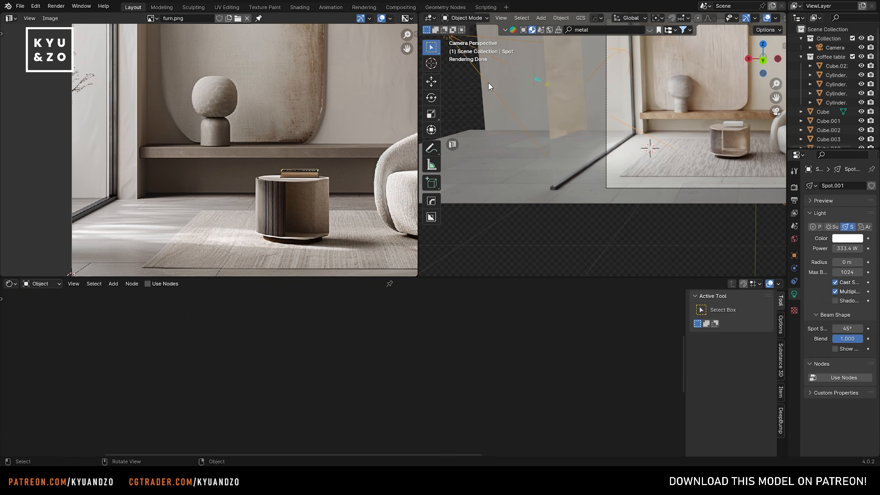
{"action": "left_click", "coordinate": [147, 283]}
{"action": "middle_click_drag", "start_coordinate": [421, 344], "coordinate": [160, 417], "text": "shift"}
{"action": "scroll", "coordinate": [232, 368], "scroll_direction": "up", "scroll_amount": 2}
{"action": "middle_click_drag", "start_coordinate": [216, 349], "coordinate": [271, 346]}
{"action": "key", "text": "shift+a"}
{"action": "left_click", "coordinate": [271, 347]}
{"action": "type", "text": "v"}
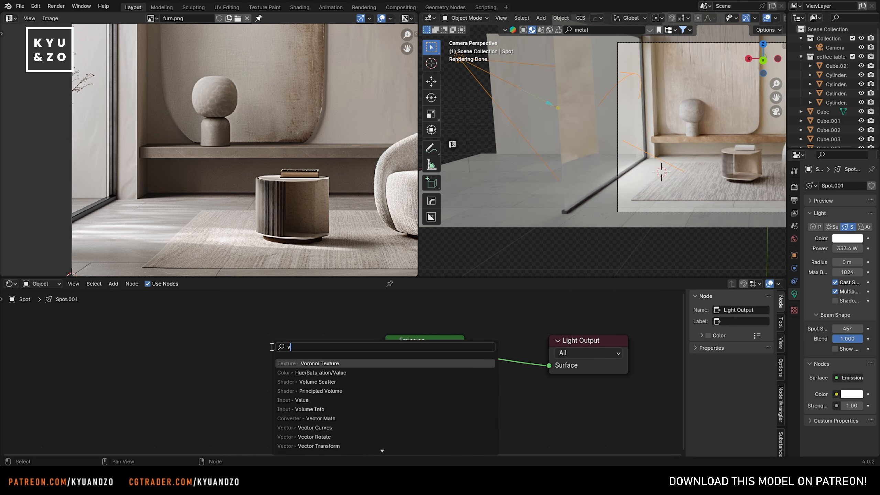
{"action": "type", "text": "or"}
{"action": "left_click", "coordinate": [344, 364]}
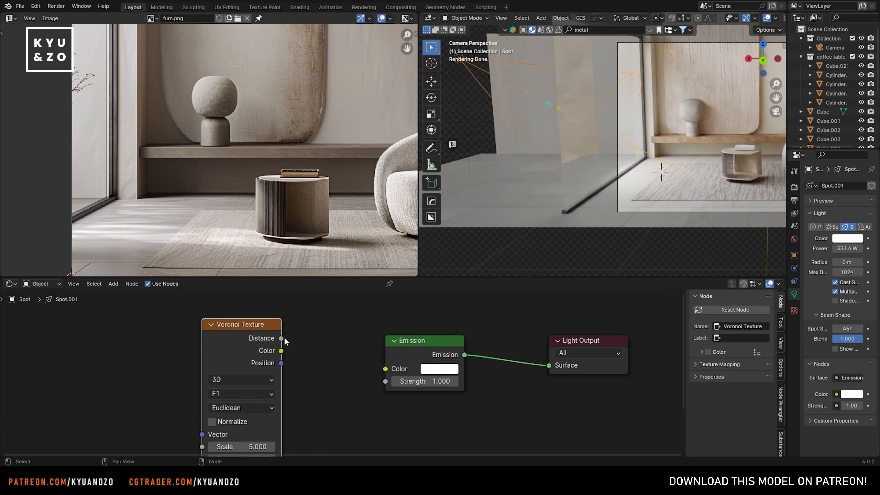
{"action": "left_click_drag", "start_coordinate": [281, 338], "coordinate": [341, 344]}
{"action": "key", "text": "x"}
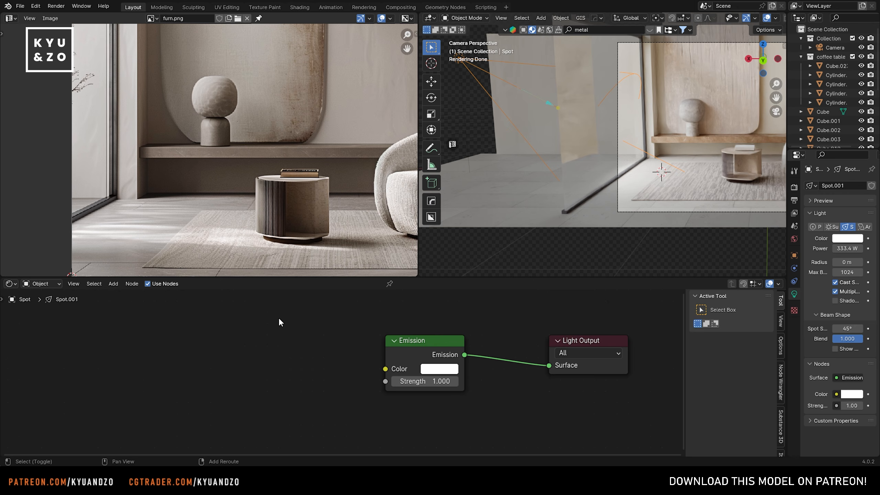
Step: Add a Noise Texture node to the spot light's shader and connect its Fac output to the Emission Color
{"action": "key", "text": "shift+a"}
{"action": "type", "text": "n"}
{"action": "left_click", "coordinate": [323, 334]}
{"action": "left_click", "coordinate": [291, 341]}
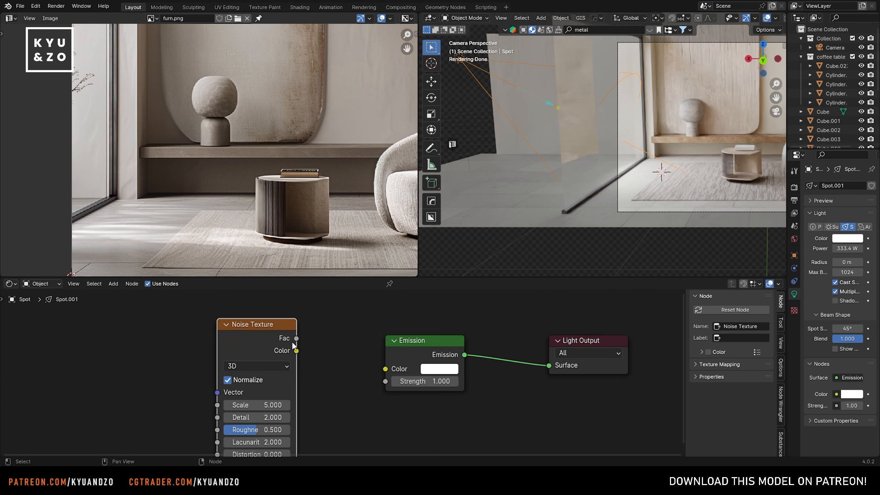
{"action": "left_click_drag", "start_coordinate": [297, 338], "coordinate": [386, 368]}
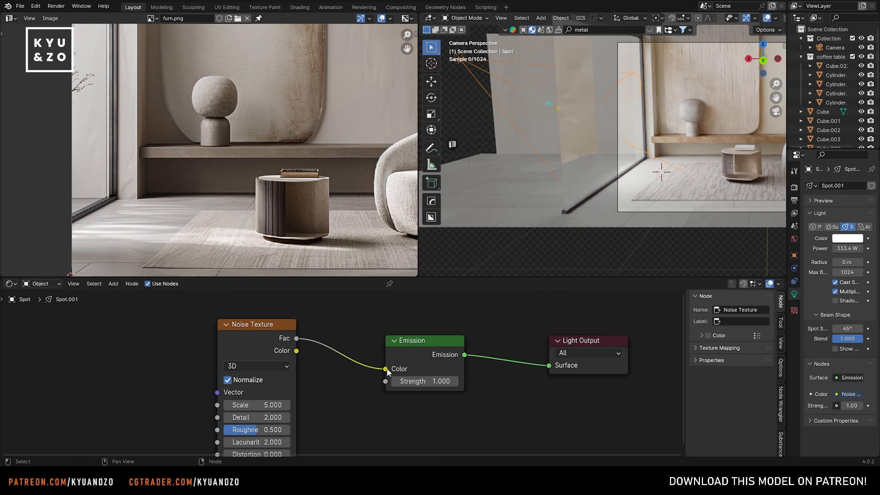
Step: Add a Mapping node before the Noise Texture and connect its Vector output to the texture's Vector input
{"action": "scroll", "coordinate": [357, 334], "scroll_direction": "left", "scroll_amount": 5, "text": "ctrl"}
{"action": "left_click_drag", "start_coordinate": [428, 335], "coordinate": [439, 353]}
{"action": "key", "text": "shift+a"}
{"action": "type", "text": "ma"}
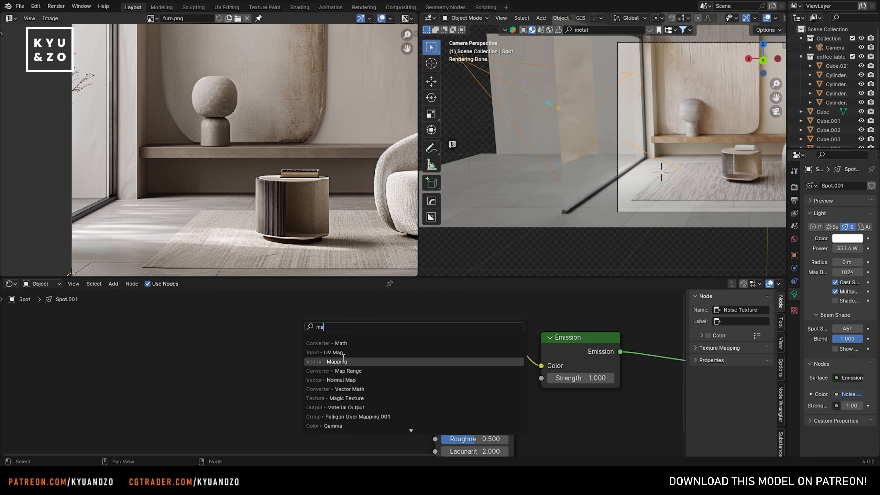
{"action": "left_click", "coordinate": [337, 362]}
{"action": "left_click", "coordinate": [295, 312]}
{"action": "left_click_drag", "start_coordinate": [325, 325], "coordinate": [429, 388]}
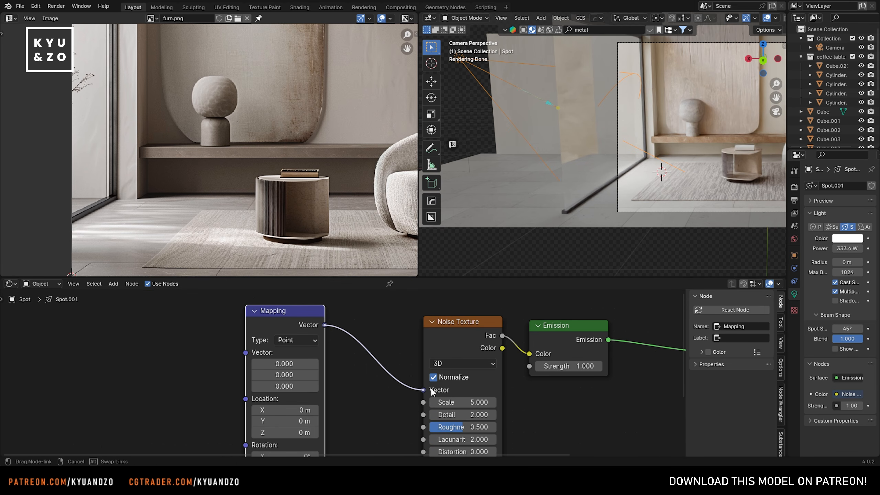
Step: Add a Texture Coordinate node to the spot light and link its Normal output to the Mapping node's Vector input
{"action": "scroll", "coordinate": [433, 346], "scroll_direction": "left", "scroll_amount": 3, "text": "ctrl"}
{"action": "key", "text": "shift+a"}
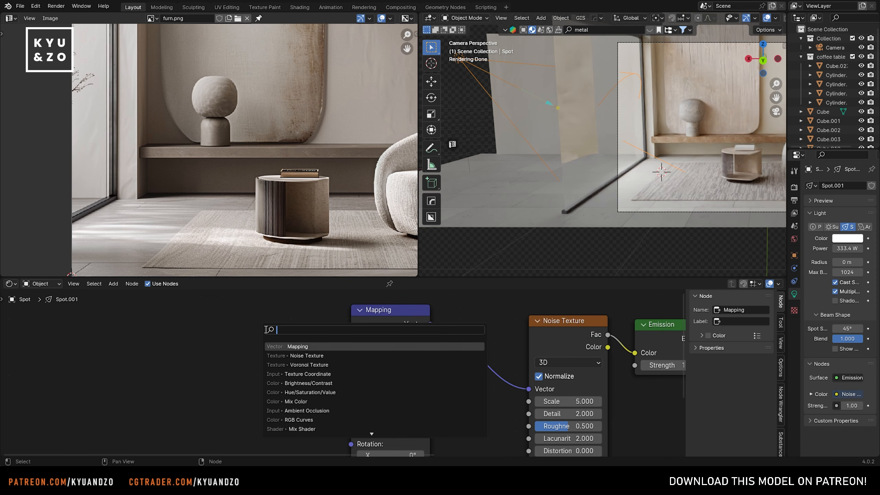
{"action": "type", "text": "text co"}
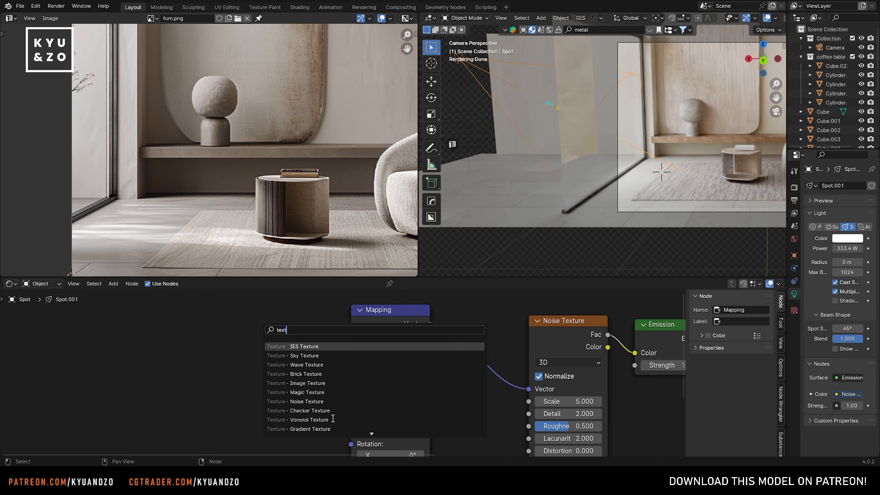
{"action": "key", "text": "Return"}
{"action": "left_click", "coordinate": [195, 311]}
{"action": "left_click_drag", "start_coordinate": [270, 341], "coordinate": [351, 351]}
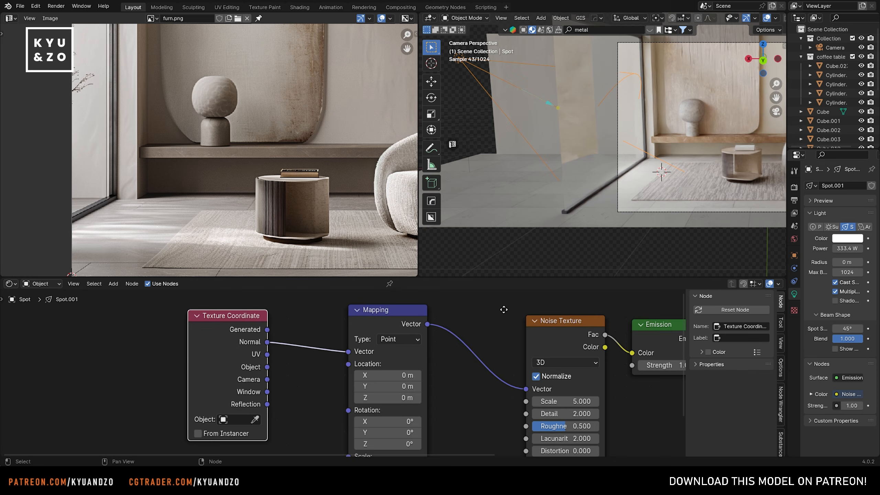
Step: Set the Emission strength to 4 and the Noise Texture scale to -2.4
{"action": "middle_click_drag", "start_coordinate": [450, 381], "coordinate": [249, 391]}
{"action": "mouse_move", "coordinate": [475, 374]}
{"action": "left_mouse_down"}
{"action": "mouse_move", "coordinate": [511, 374]}
{"action": "mouse_move", "coordinate": [472, 374]}
{"action": "mouse_move", "coordinate": [485, 374]}
{"action": "left_mouse_up"}
{"action": "middle_click_drag", "start_coordinate": [659, 186], "coordinate": [630, 160], "text": "shift"}
{"action": "scroll", "coordinate": [582, 157], "scroll_direction": "up", "scroll_amount": 3}
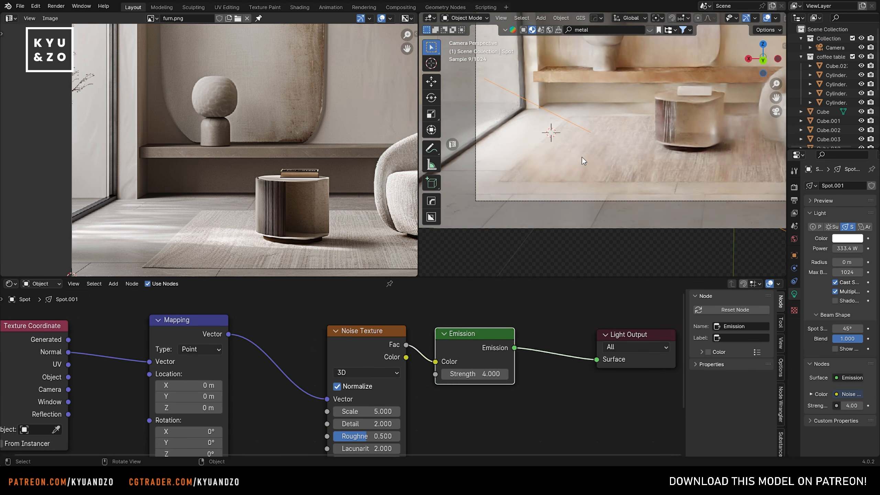
{"action": "scroll", "coordinate": [581, 157], "scroll_direction": "up", "scroll_amount": 3}
{"action": "left_click_drag", "start_coordinate": [367, 411], "coordinate": [343, 411]}
{"action": "middle_click_drag", "start_coordinate": [304, 409], "coordinate": [393, 304]}
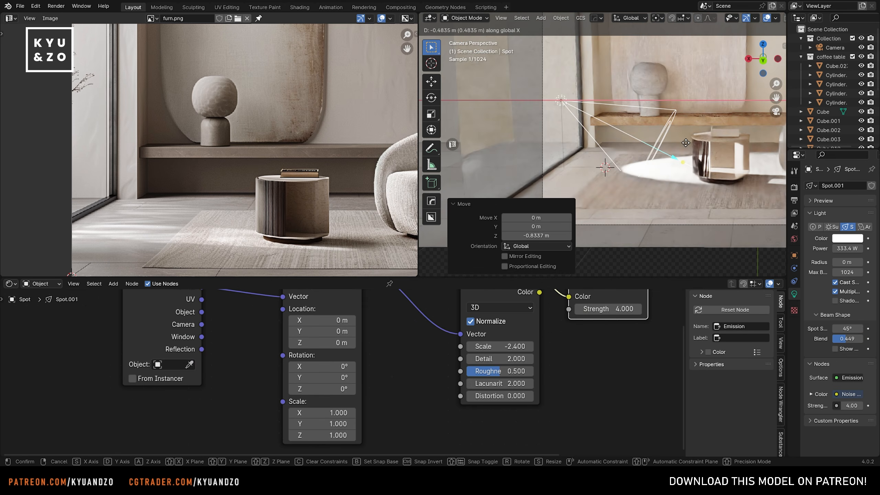
Step: Move the spot light about -0.48 m along global X and rotate it -24.5° about Y
{"action": "left_click", "coordinate": [689, 142]}
{"action": "key", "text": "r"}
{"action": "key", "text": "d"}
{"action": "left_click", "coordinate": [641, 190]}
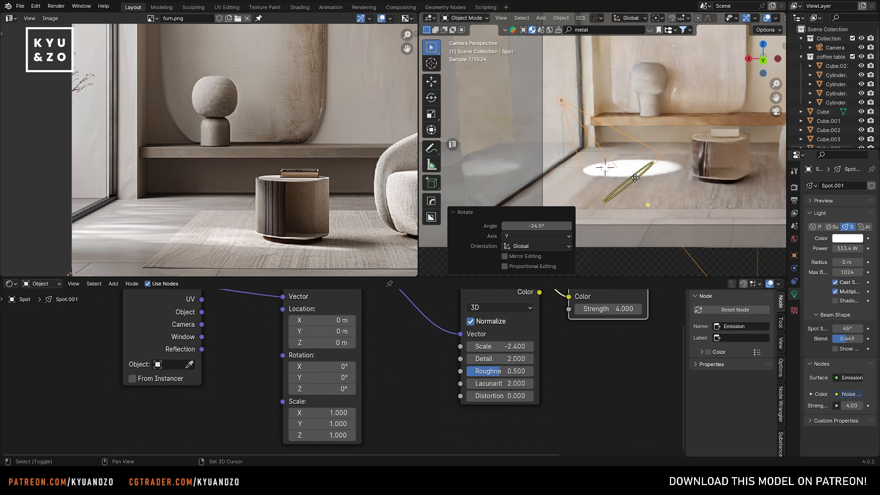
Step: Set the Noise Texture scale to 13.3 and reposition its node between Mapping and Emission
{"action": "scroll", "coordinate": [626, 193], "scroll_direction": "up", "scroll_amount": 3}
{"action": "middle_click_drag", "start_coordinate": [627, 193], "coordinate": [647, 160], "text": "shift"}
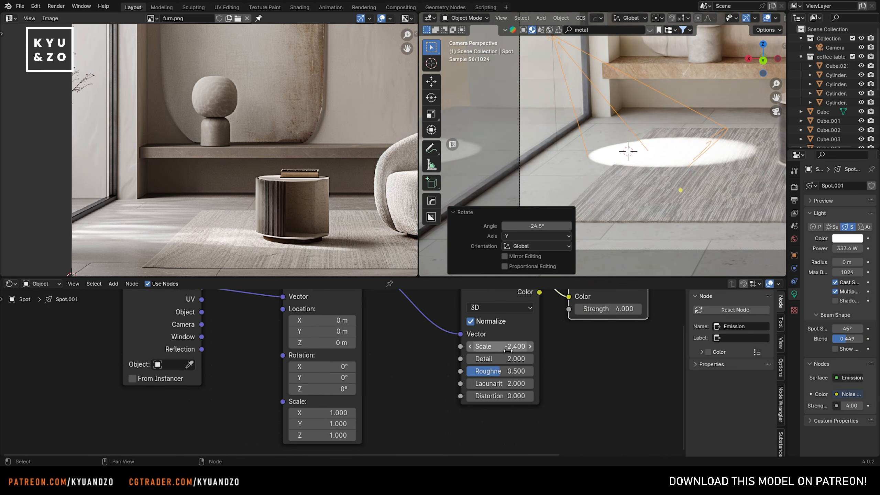
{"action": "left_click_drag", "start_coordinate": [508, 350], "coordinate": [541, 350]}
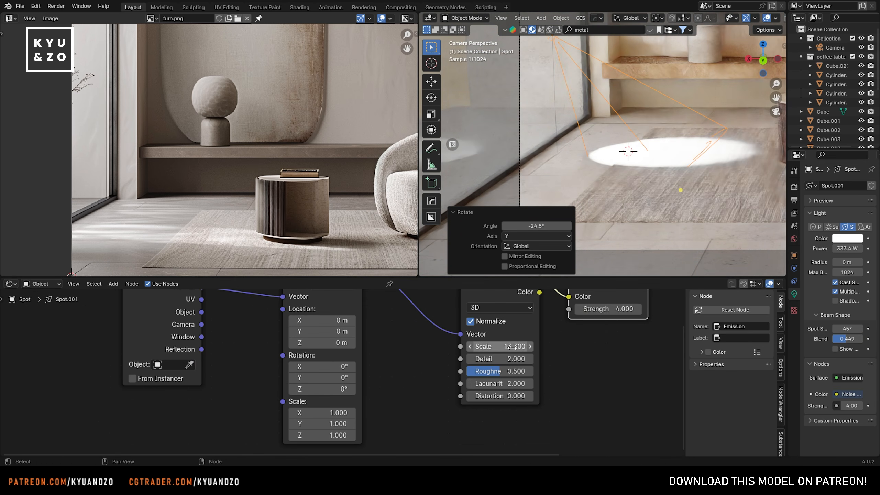
{"action": "middle_click_drag", "start_coordinate": [508, 350], "coordinate": [436, 418]}
{"action": "middle_click_drag", "start_coordinate": [323, 351], "coordinate": [333, 350], "text": "shift"}
{"action": "left_click_drag", "start_coordinate": [437, 347], "coordinate": [412, 346]}
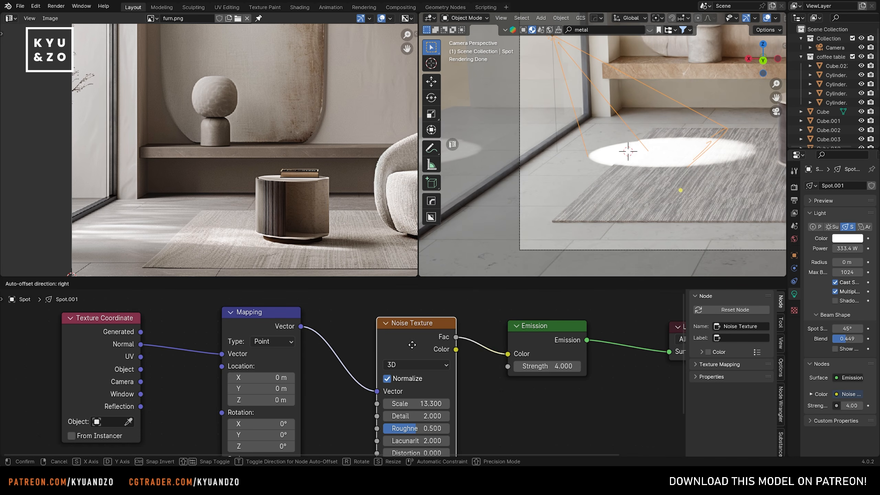
Step: Set the Emission strength to 0.5 and the spot light's beam blend to 0.71
{"action": "left_click_drag", "start_coordinate": [547, 366], "coordinate": [520, 366]}
{"action": "middle_click_drag", "start_coordinate": [527, 407], "coordinate": [579, 388], "text": "shift"}
{"action": "left_click_drag", "start_coordinate": [848, 339], "coordinate": [859, 338]}
Step: Change the Mapping node's X scale and replace the Noise Texture with a Voronoi Texture whose Distance feeds the Emission color
{"action": "middle_click_drag", "start_coordinate": [314, 444], "coordinate": [354, 390]}
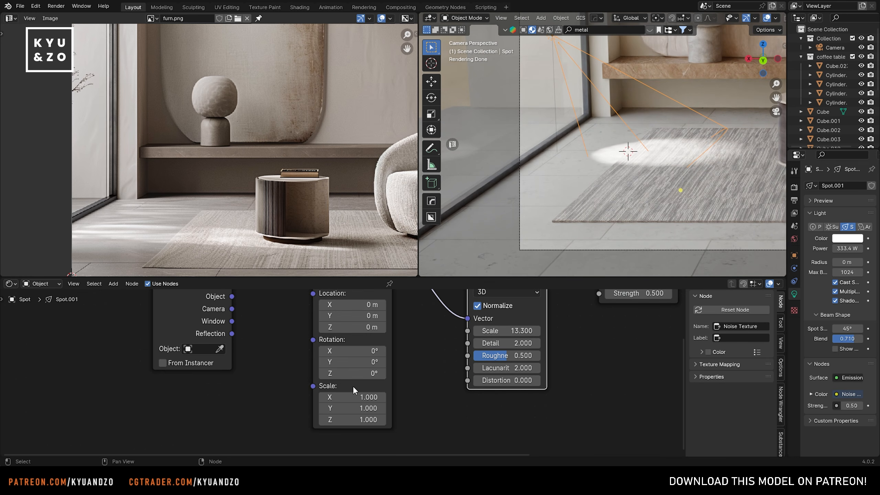
{"action": "left_click_drag", "start_coordinate": [352, 398], "coordinate": [434, 397]}
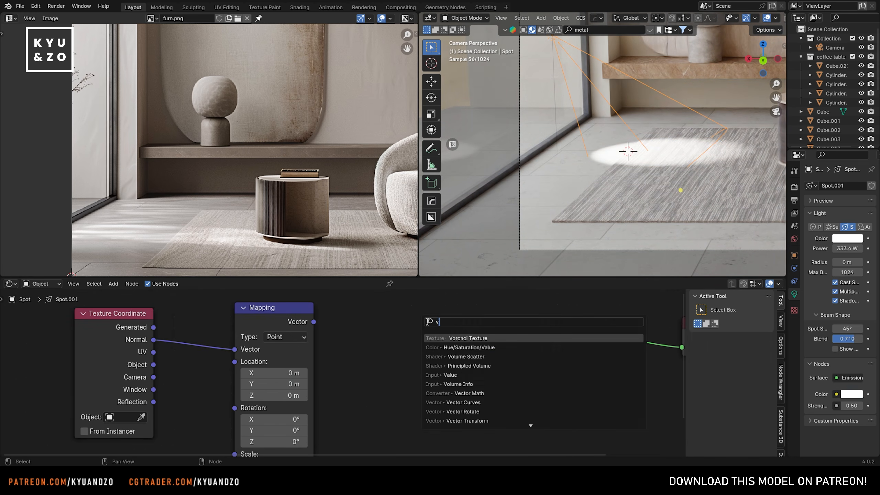
{"action": "left_click", "coordinate": [454, 338]}
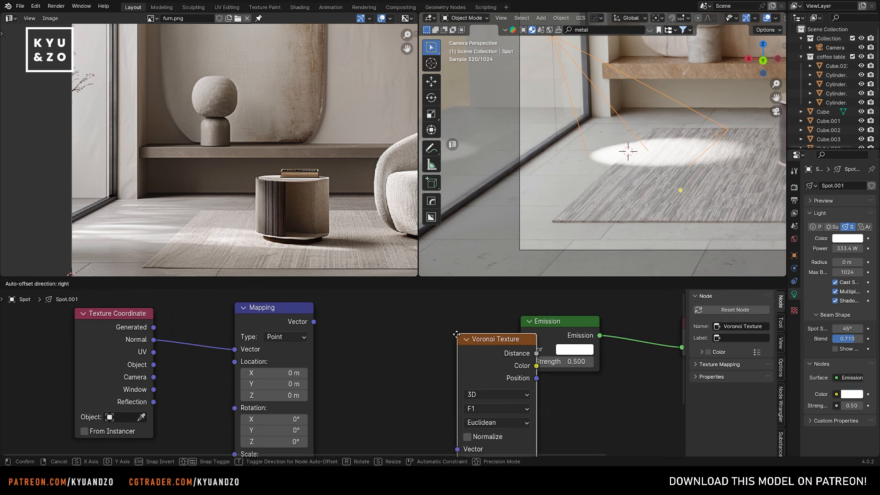
{"action": "left_click", "coordinate": [372, 306]}
{"action": "left_click_drag", "start_coordinate": [450, 325], "coordinate": [474, 330]}
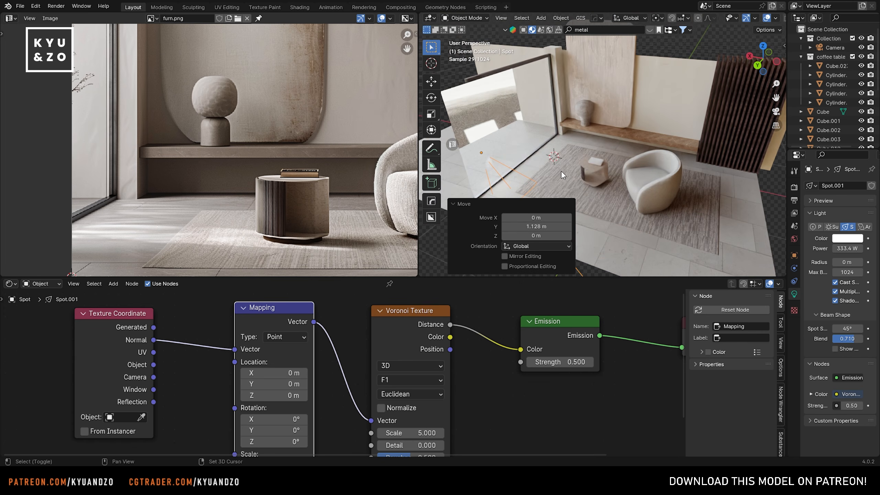
Step: Set the Voronoi Texture scale to 1.7 and widen the spot beam to 55.5° with a blend of 1 and zero radius
{"action": "middle_click_drag", "start_coordinate": [561, 170], "coordinate": [651, 177]}
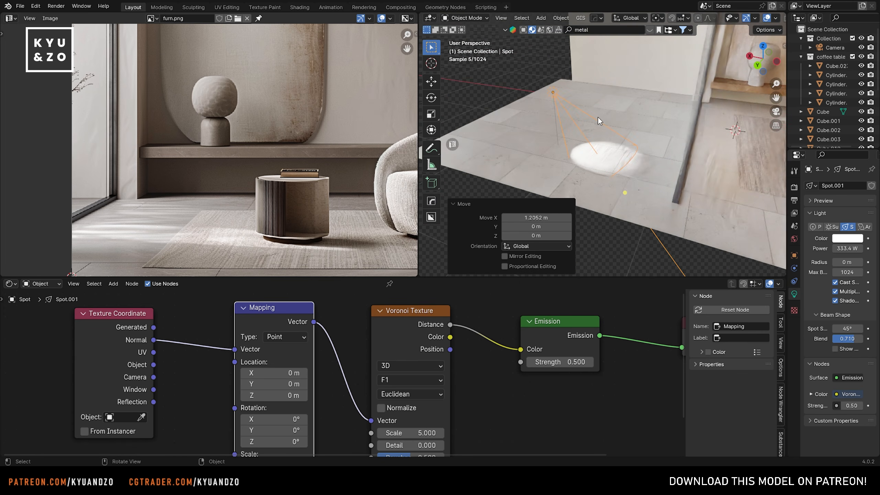
{"action": "middle_click_drag", "start_coordinate": [632, 131], "coordinate": [634, 118], "text": "shift"}
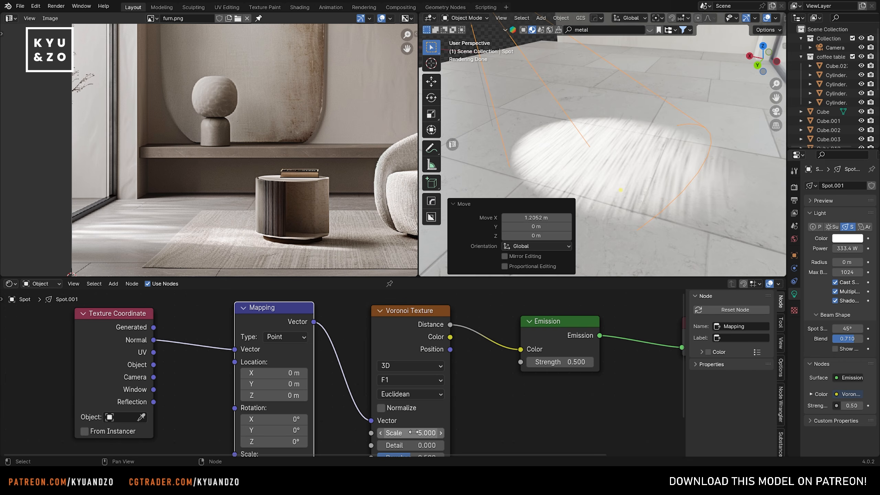
{"action": "left_click_drag", "start_coordinate": [414, 432], "coordinate": [350, 433]}
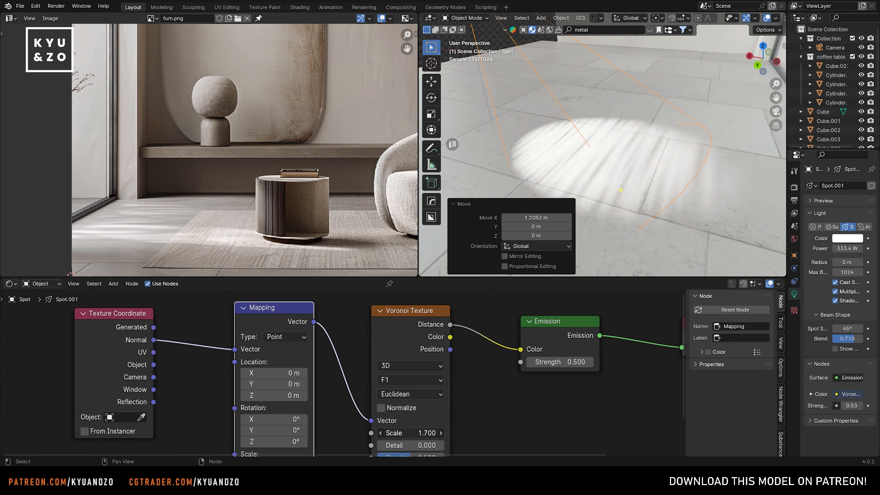
{"action": "left_click_drag", "start_coordinate": [853, 331], "coordinate": [873, 342]}
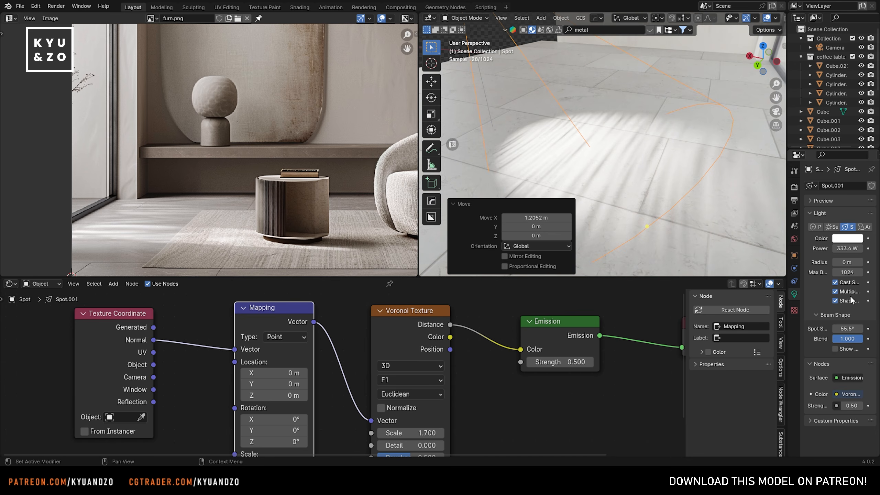
{"action": "mouse_move", "coordinate": [847, 262]}
{"action": "left_mouse_down"}
{"action": "mouse_move", "coordinate": [856, 262]}
{"action": "mouse_move", "coordinate": [833, 262]}
{"action": "mouse_move", "coordinate": [857, 262]}
{"action": "mouse_move", "coordinate": [833, 262]}
{"action": "left_mouse_up"}
Step: Move the spot light about -0.86 m in X, -0.48 m in Y and 0.2 m in Z
{"action": "scroll", "coordinate": [623, 146], "scroll_direction": "down", "scroll_amount": 5}
{"action": "key", "text": "g"}
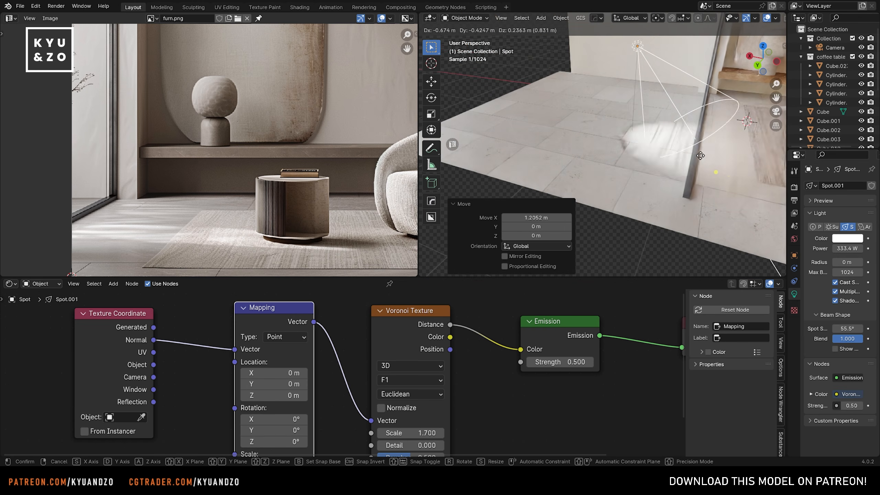
{"action": "left_click", "coordinate": [701, 158]}
{"action": "middle_click_drag", "start_coordinate": [700, 160], "coordinate": [501, 176], "text": "shift"}
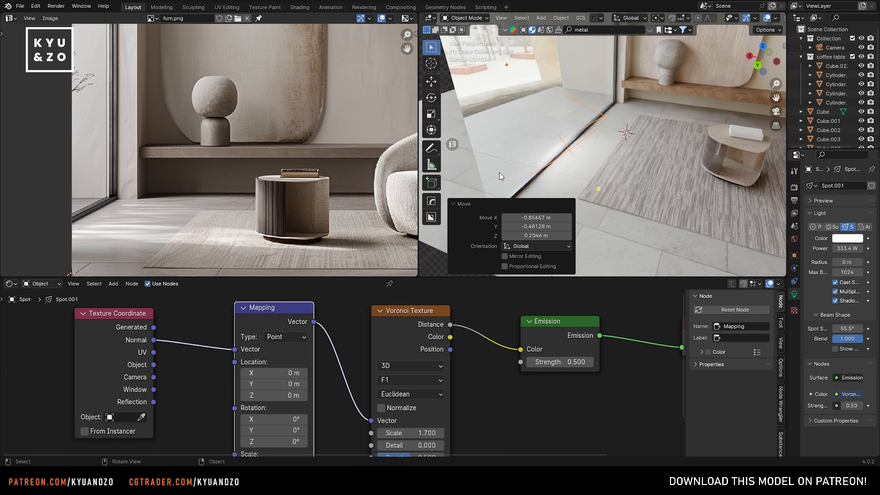
Step: Reposition the spot light by the window, shifting it along global X and raising it about 0.37 m
{"action": "key", "text": "g"}
{"action": "key", "text": "x"}
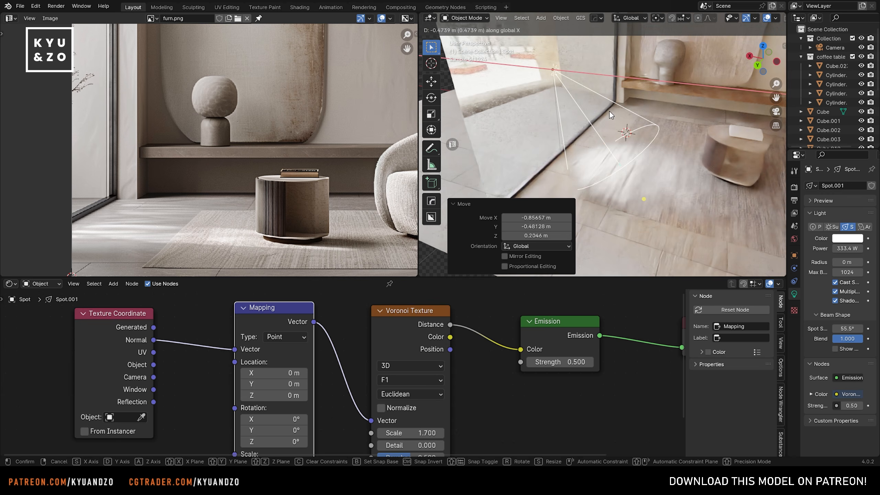
{"action": "left_click", "coordinate": [608, 116]}
{"action": "middle_click_drag", "start_coordinate": [316, 386], "coordinate": [379, 319], "text": "shift"}
{"action": "left_click", "coordinate": [309, 362]}
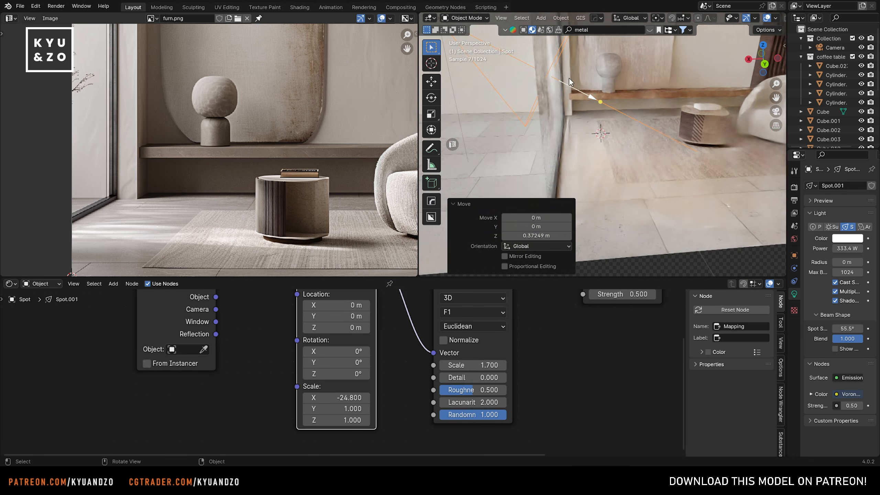
{"action": "key", "text": "g"}
{"action": "key", "text": "x"}
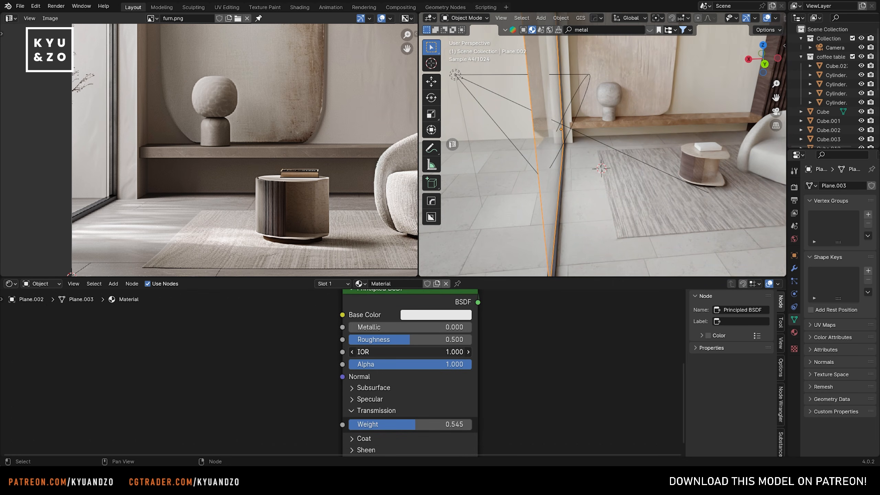
Step: Adjust the window pane material's Principled BSDF IOR and set its Mix Shader factor to 0.142
{"action": "mouse_move", "coordinate": [410, 352]}
{"action": "left_mouse_down"}
{"action": "mouse_move", "coordinate": [436, 352]}
{"action": "mouse_move", "coordinate": [409, 353]}
{"action": "left_mouse_up"}
{"action": "middle_click_drag", "start_coordinate": [316, 348], "coordinate": [259, 433]}
{"action": "middle_click_drag", "start_coordinate": [263, 351], "coordinate": [238, 426]}
{"action": "left_click_drag", "start_coordinate": [417, 353], "coordinate": [408, 353]}
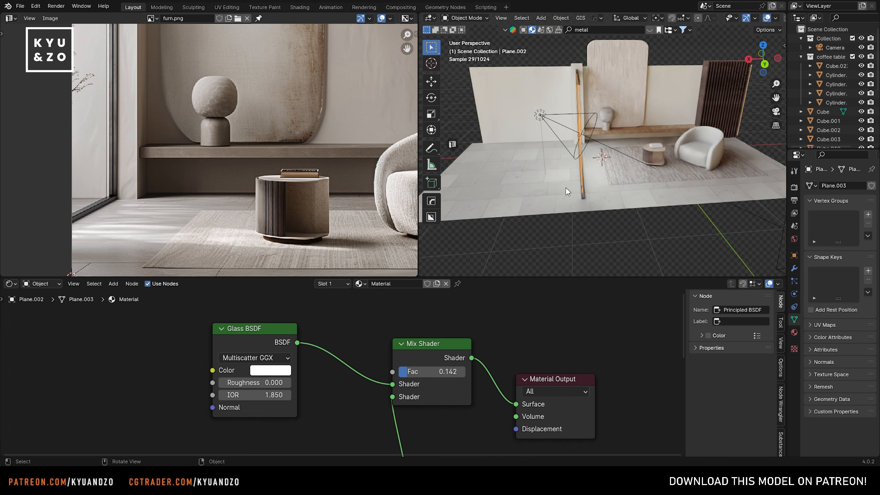
Step: Return to the camera view and move the spot light -0.8251 m along global X
{"action": "scroll", "coordinate": [625, 198], "scroll_direction": "down", "scroll_amount": 3}
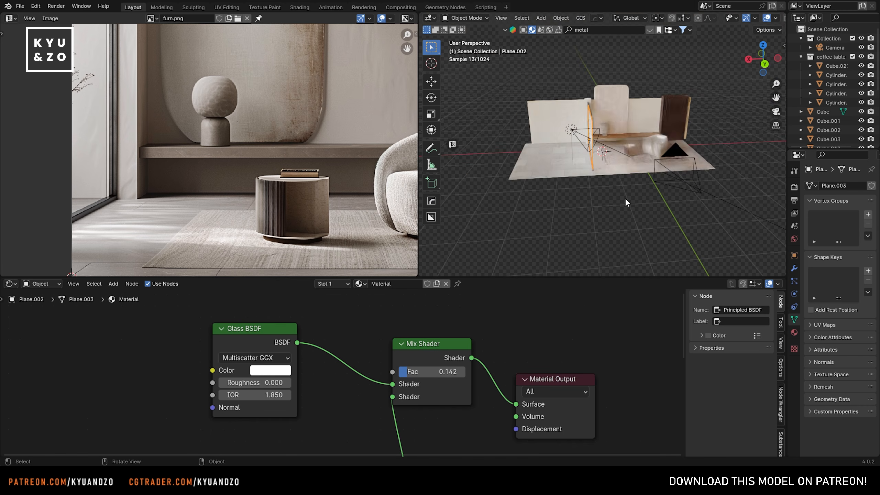
{"action": "left_click", "coordinate": [676, 154]}
{"action": "key", "text": "KP_0"}
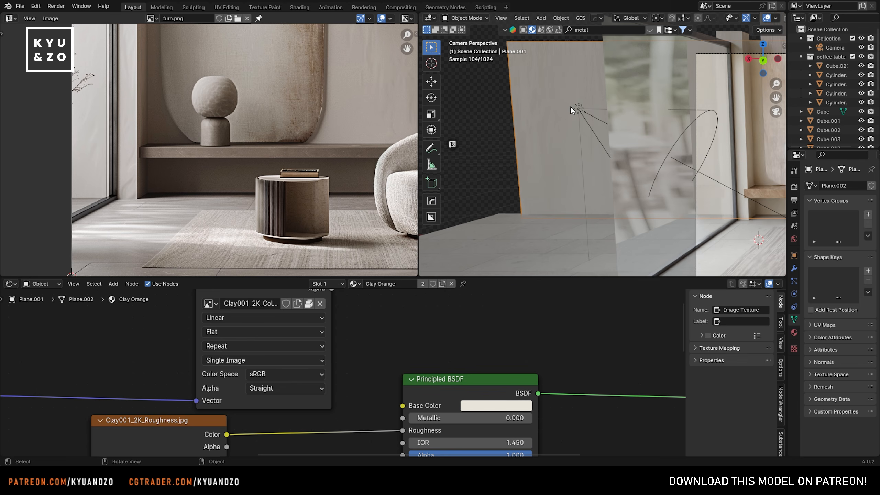
{"action": "left_click", "coordinate": [572, 107]}
{"action": "key", "text": "g"}
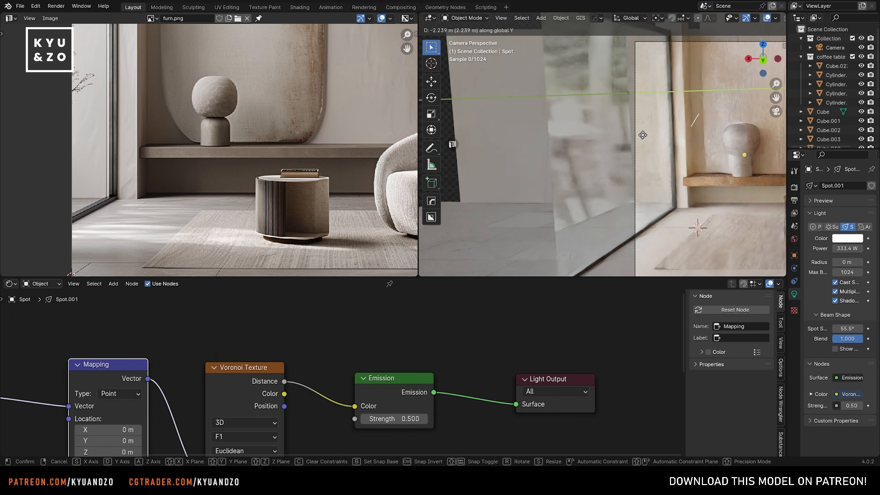
{"action": "key", "text": "x"}
{"action": "left_click", "coordinate": [635, 146]}
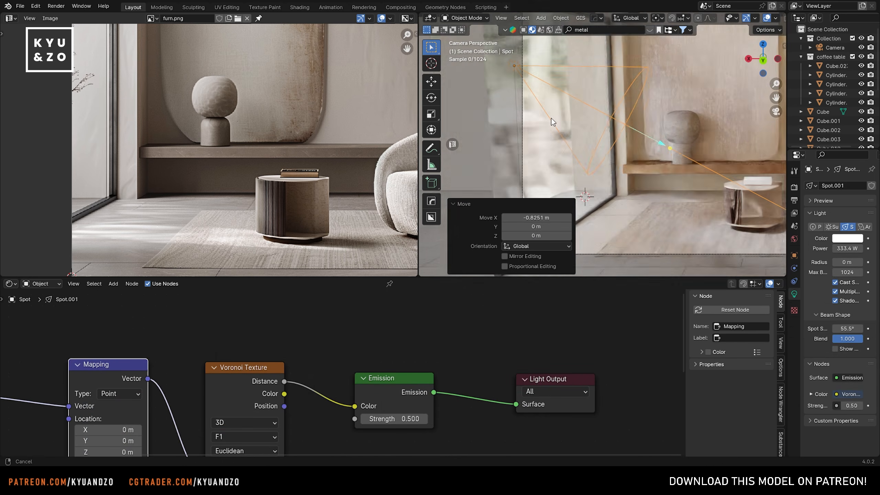
Step: Rotate the spot light -44.2° about the global Y axis
{"action": "key", "text": "r"}
{"action": "key", "text": "y"}
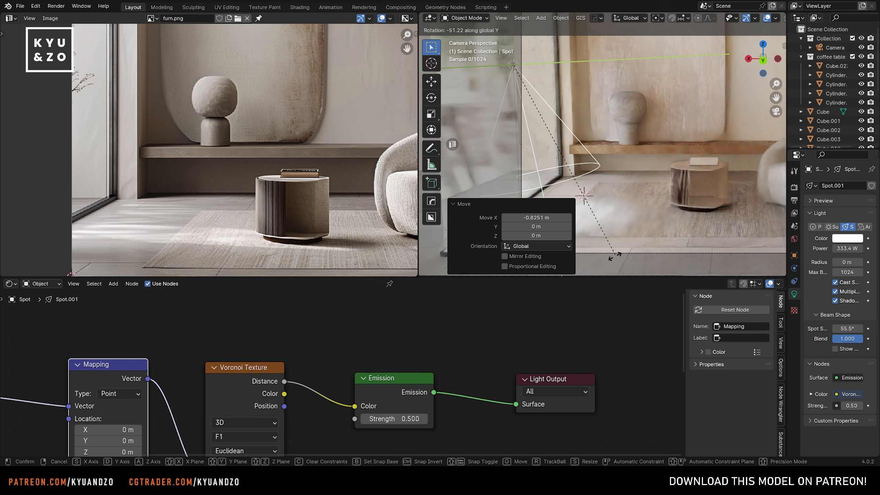
{"action": "left_click", "coordinate": [636, 214]}
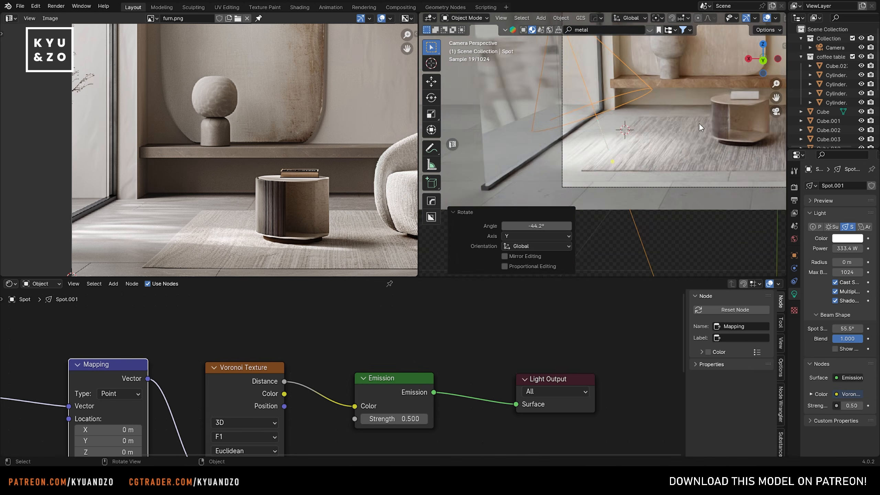
Step: Move the spot light 0.94509 m along global X and rotate it -32.3° about X
{"action": "key", "text": "g"}
{"action": "key", "text": "x"}
{"action": "key", "text": "r"}
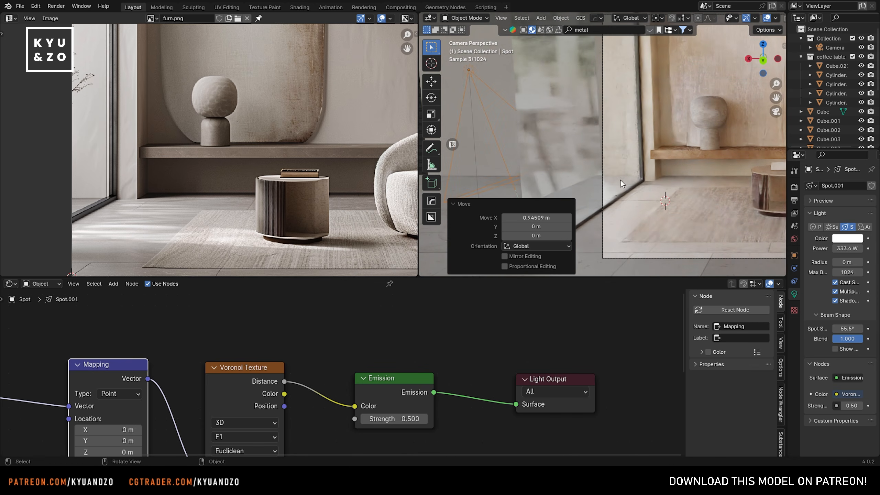
{"action": "left_click", "coordinate": [517, 121]}
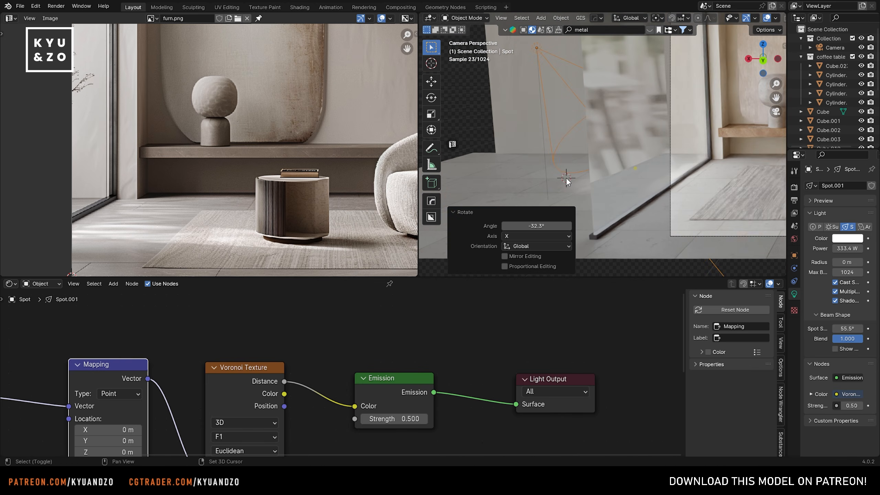
Step: Add a plane at the 3D cursor outside the window and scale it down to about 0.2
{"action": "key", "text": "shift+a"}
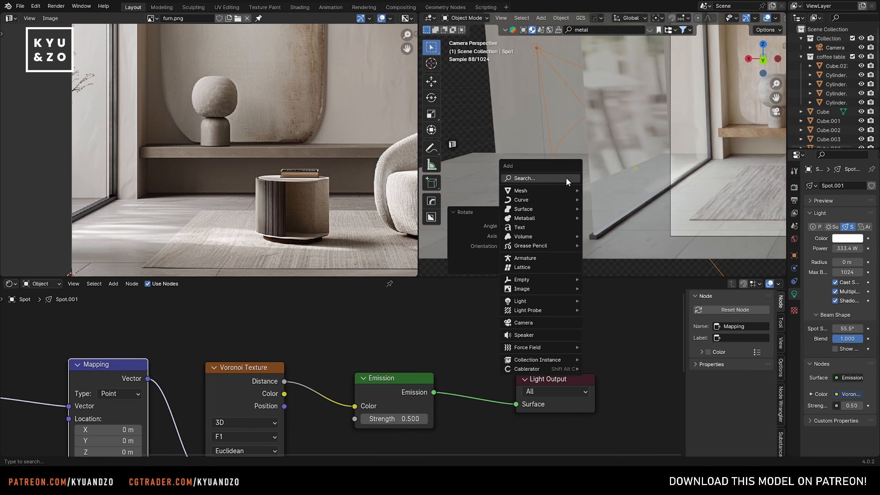
{"action": "mouse_move", "coordinate": [572, 179]}
{"action": "left_click", "coordinate": [619, 186]}
{"action": "key", "text": "s"}
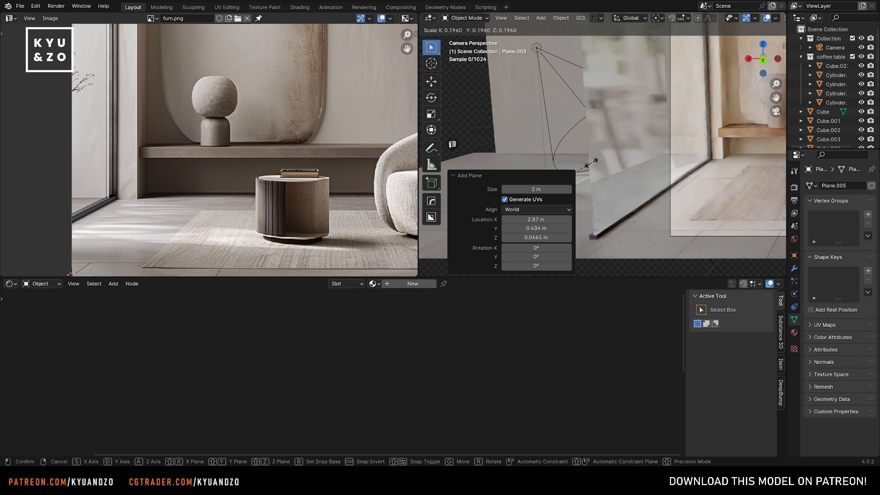
{"action": "left_click", "coordinate": [585, 162]}
Step: Stand the small plane upright, stretch it by 3.168 along Z and move it in front of the spot light
{"action": "key", "text": "r"}
{"action": "key", "text": "s"}
{"action": "middle_click_drag", "start_coordinate": [621, 133], "coordinate": [549, 161], "text": "shift"}
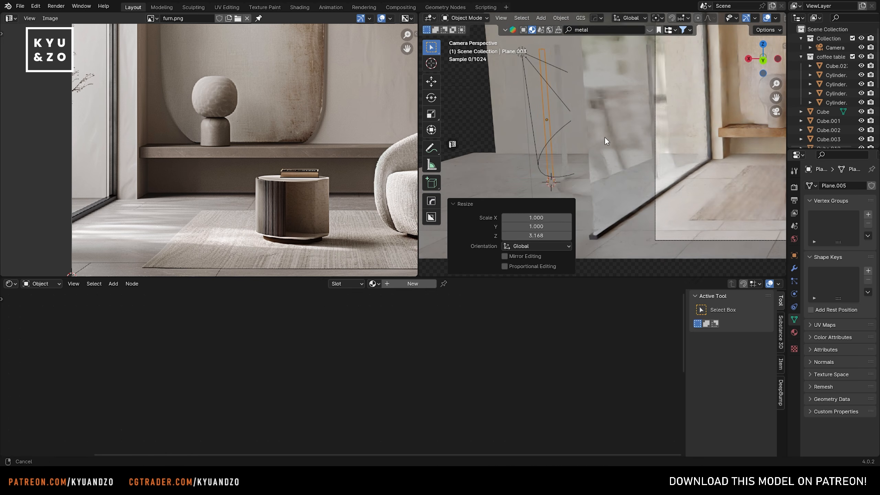
{"action": "key", "text": "g"}
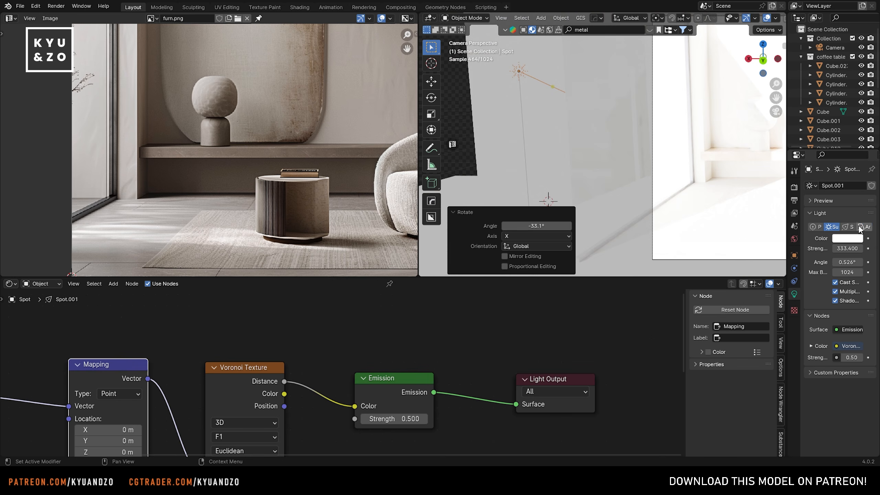
Step: Change the light to an area light and duplicate the narrow upright plane into a staggered group of strips outside the window
{"action": "left_click", "coordinate": [861, 227]}
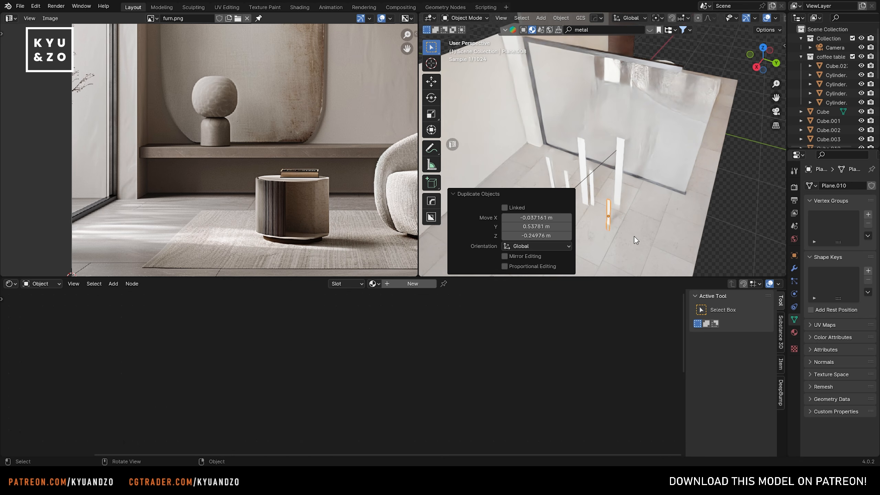
{"action": "key", "text": "shift+d"}
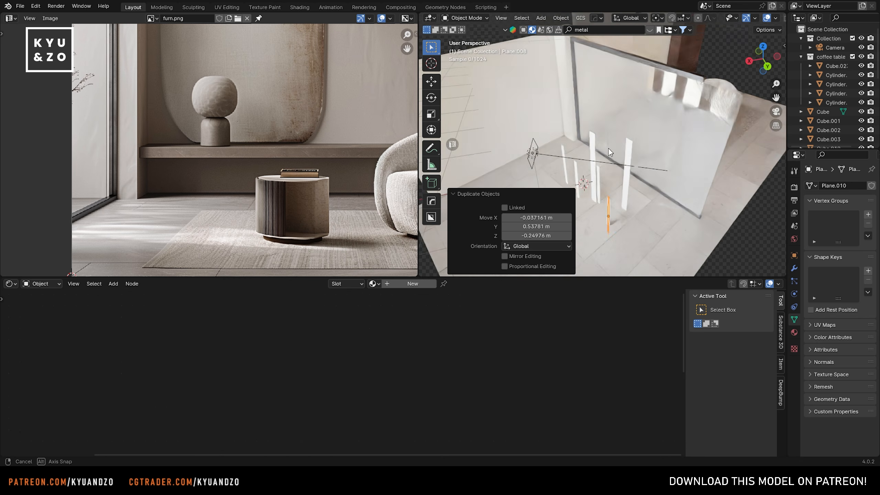
Step: Raise the area light's power to 367.2 W
{"action": "middle_click_drag", "start_coordinate": [609, 149], "coordinate": [587, 109]}
{"action": "left_click", "coordinate": [447, 68]}
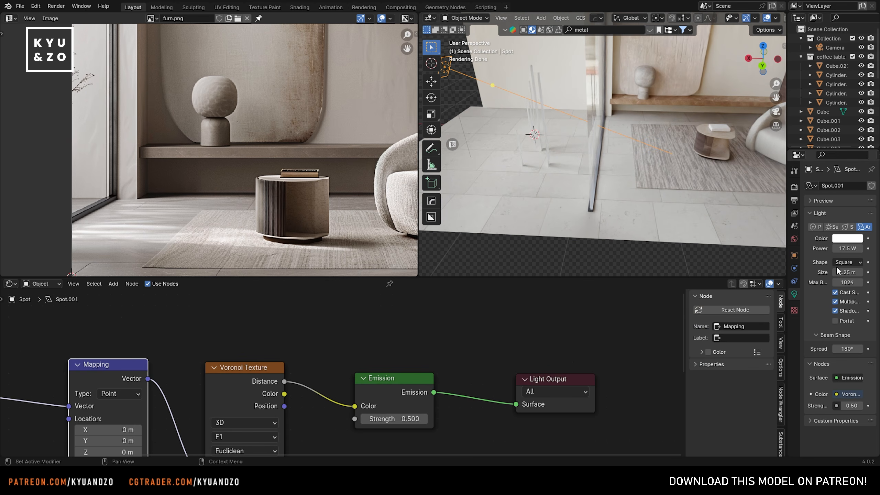
{"action": "left_click_drag", "start_coordinate": [842, 250], "coordinate": [859, 250]}
{"action": "left_click", "coordinate": [521, 153]}
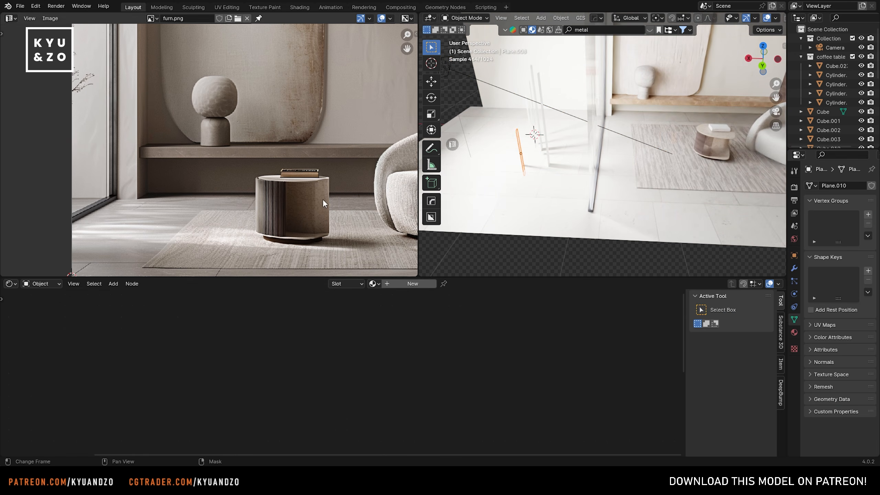
Step: Set the Z rotation of the world environment's Mapping node to 397°
{"action": "left_click", "coordinate": [37, 286]}
{"action": "left_click", "coordinate": [38, 316]}
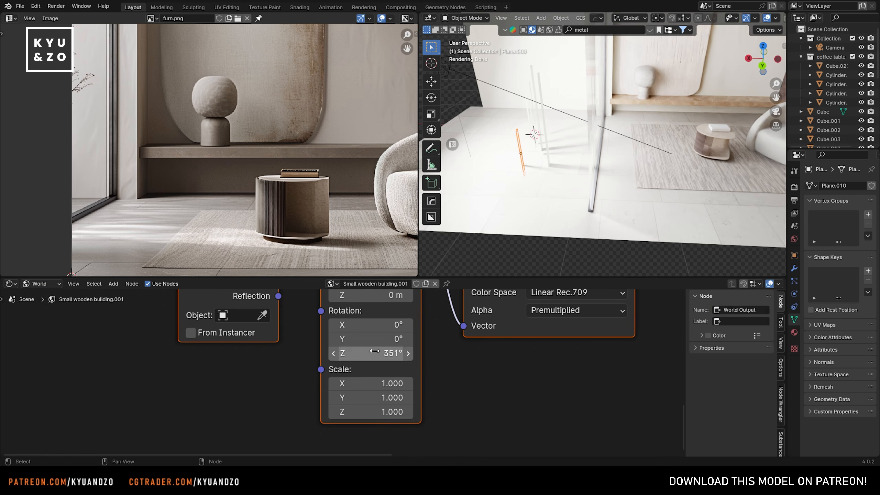
{"action": "left_click_drag", "start_coordinate": [371, 353], "coordinate": [392, 354]}
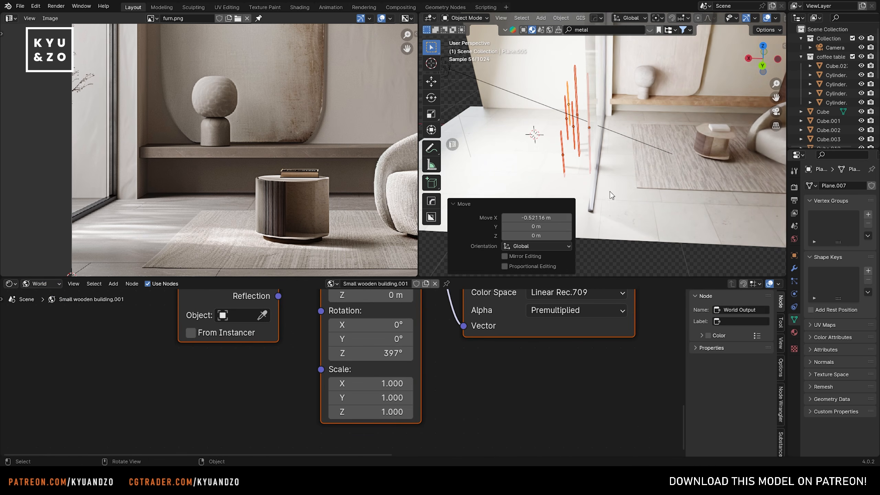
Step: Select the window glass plane and show its object material nodes in place of the world nodes
{"action": "left_click", "coordinate": [595, 159]}
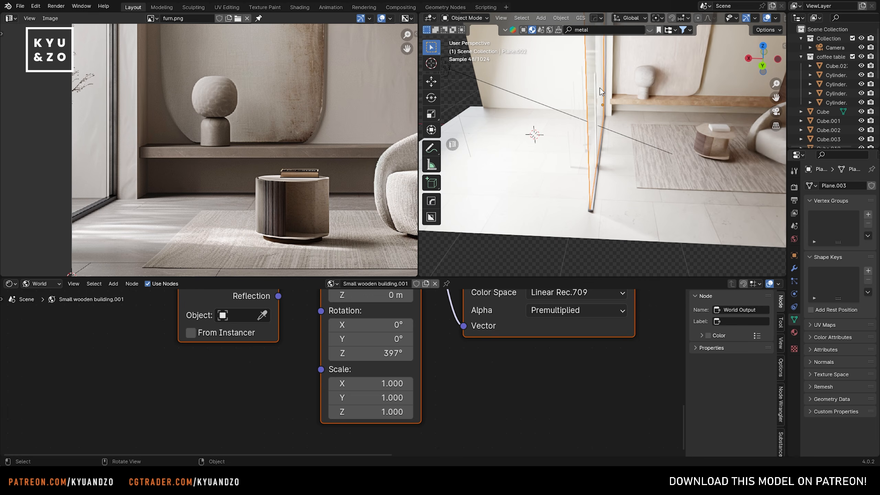
{"action": "scroll", "coordinate": [377, 330], "scroll_direction": "down", "scroll_amount": 2}
{"action": "middle_click_drag", "start_coordinate": [377, 326], "coordinate": [321, 438]}
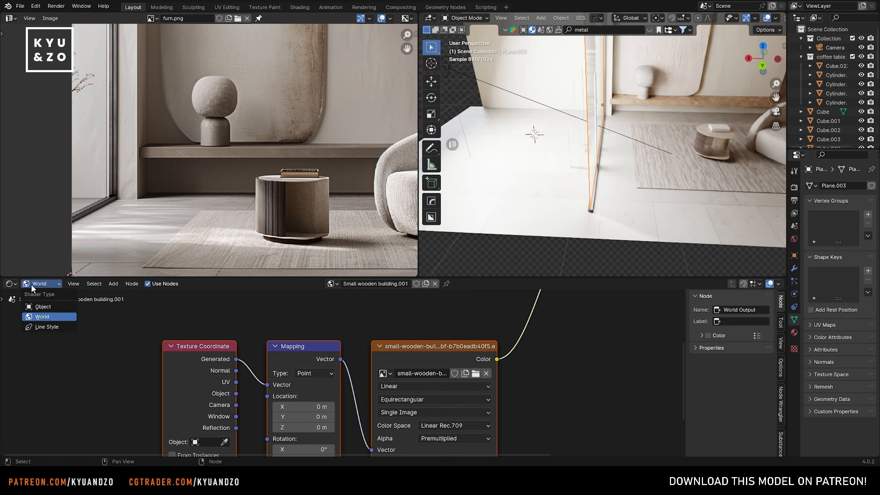
{"action": "left_click", "coordinate": [43, 306]}
{"action": "left_click_drag", "start_coordinate": [291, 340], "coordinate": [189, 394]}
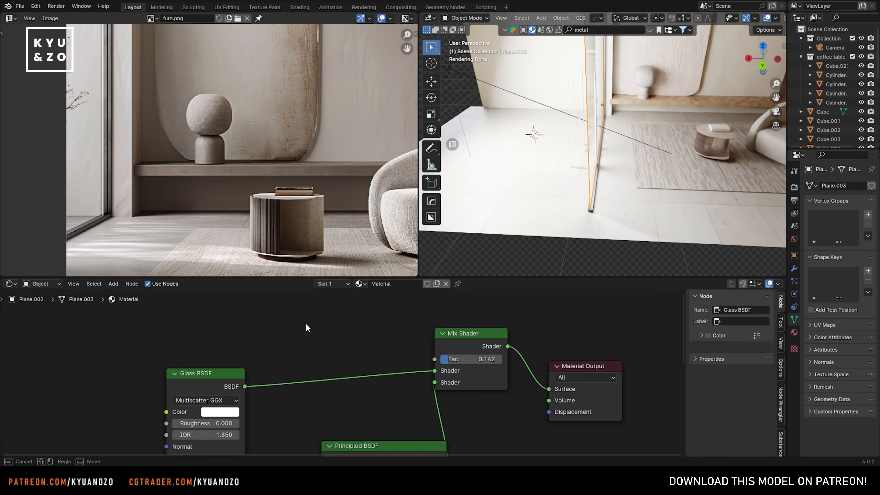
Step: Replace the Glass BSDF in the window material with a Transparent BSDF connected to the Mix Shader's first shader input
{"action": "key", "text": "shift+a"}
{"action": "left_click", "coordinate": [305, 324]}
{"action": "type", "text": "tra"}
{"action": "left_click", "coordinate": [346, 341]}
{"action": "left_click", "coordinate": [293, 307]}
{"action": "left_click", "coordinate": [213, 385]}
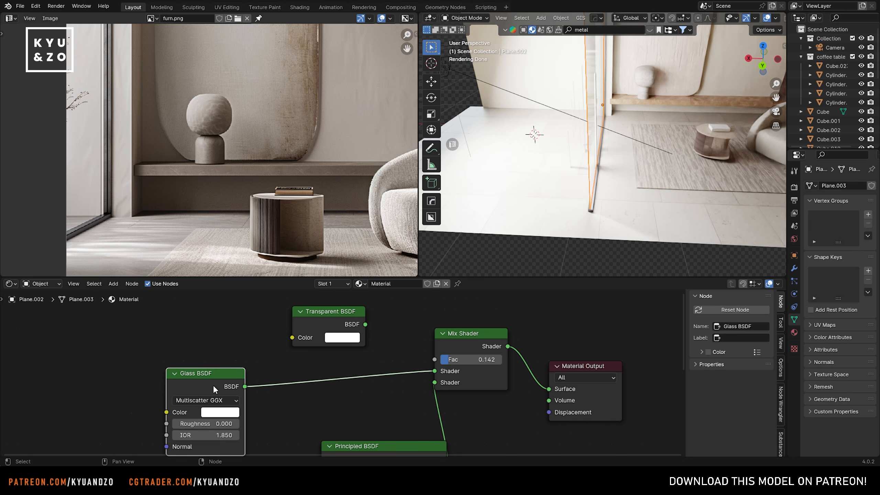
{"action": "key", "text": "x"}
{"action": "left_click_drag", "start_coordinate": [365, 325], "coordinate": [435, 371]}
Step: Set the window material's Mix Shader factor to 0.100
{"action": "left_click", "coordinate": [576, 336]}
{"action": "middle_click_drag", "start_coordinate": [548, 336], "coordinate": [431, 374]}
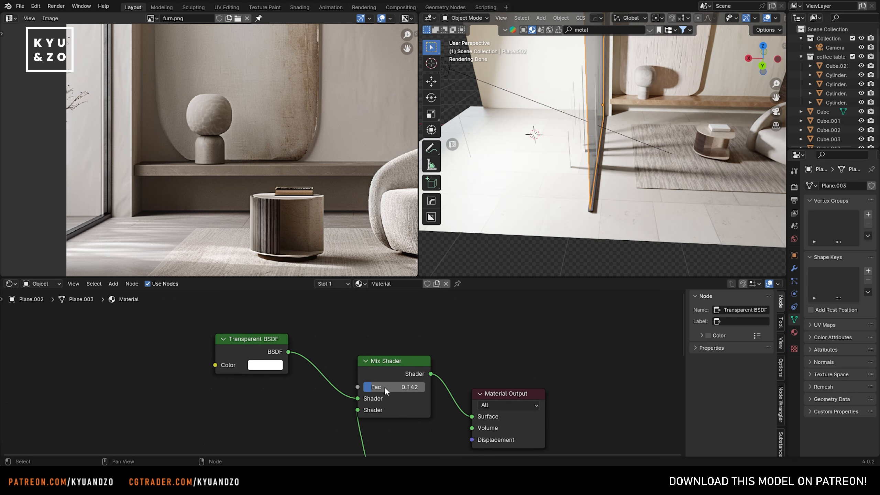
{"action": "mouse_move", "coordinate": [385, 388]}
{"action": "left_mouse_down"}
{"action": "mouse_move", "coordinate": [403, 389]}
{"action": "mouse_move", "coordinate": [369, 387]}
{"action": "left_mouse_up"}
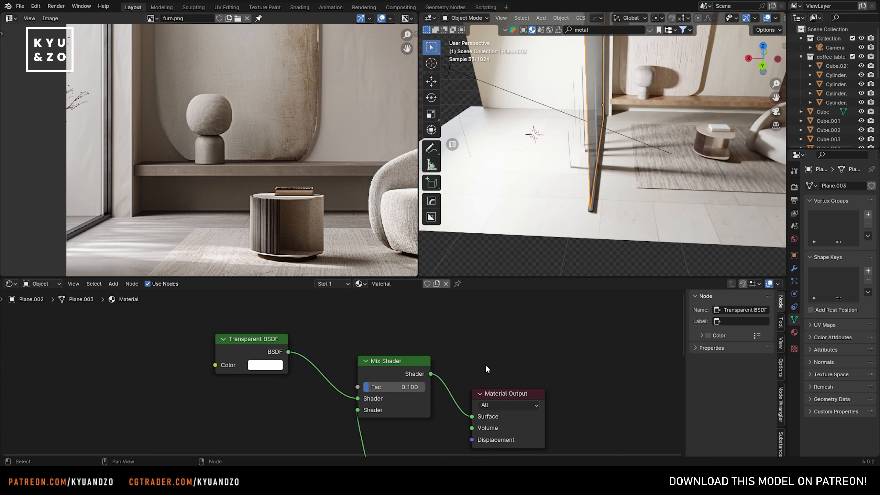
Step: Return to the camera view and examine how the light passes through the window into the room
{"action": "scroll", "coordinate": [514, 412], "scroll_direction": "down", "scroll_amount": 4}
{"action": "middle_click_drag", "start_coordinate": [514, 412], "coordinate": [534, 282], "text": "shift"}
{"action": "scroll", "coordinate": [523, 291], "scroll_direction": "down", "scroll_amount": 4}
{"action": "scroll", "coordinate": [655, 186], "scroll_direction": "down", "scroll_amount": 8}
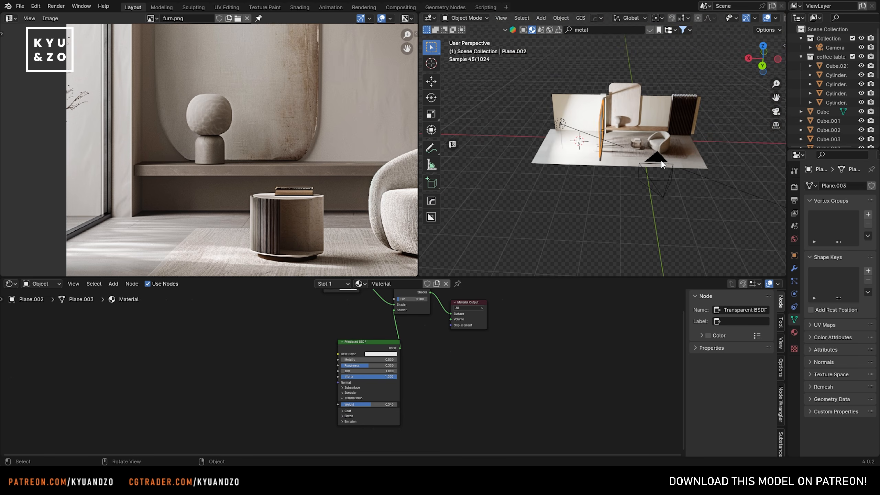
{"action": "left_click", "coordinate": [662, 161]}
{"action": "key", "text": "KP_0"}
{"action": "scroll", "coordinate": [623, 184], "scroll_direction": "down", "scroll_amount": 3}
{"action": "middle_click_drag", "start_coordinate": [623, 184], "coordinate": [555, 203], "text": "shift"}
{"action": "scroll", "coordinate": [555, 201], "scroll_direction": "up", "scroll_amount": 3}
{"action": "left_click", "coordinate": [551, 202]}
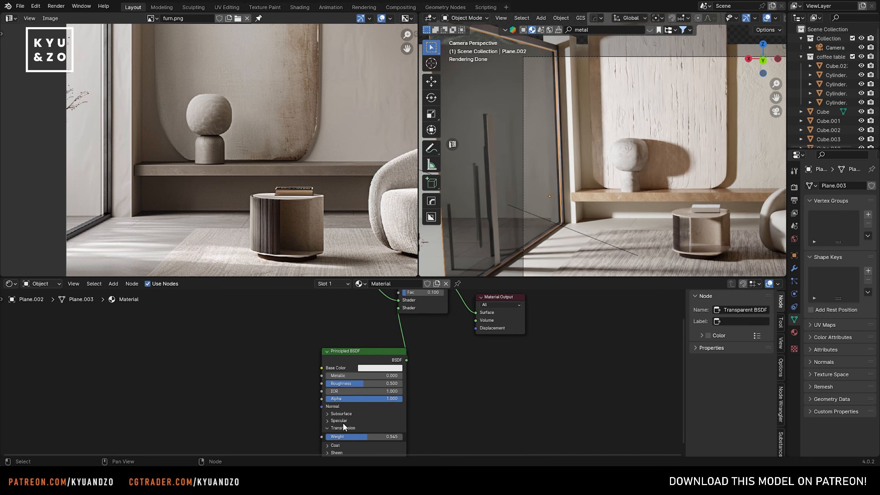
Step: Set the window material's Principled BSDF transmission weight to 1.000 and its IOR to 1.100
{"action": "scroll", "coordinate": [349, 424], "scroll_direction": "up", "scroll_amount": 1}
{"action": "middle_click_drag", "start_coordinate": [357, 426], "coordinate": [382, 359]}
{"action": "mouse_move", "coordinate": [357, 375]}
{"action": "left_mouse_down", "text": "shift"}
{"action": "mouse_move", "coordinate": [373, 375]}
{"action": "mouse_move", "coordinate": [349, 374]}
{"action": "left_mouse_up", "text": "shift"}
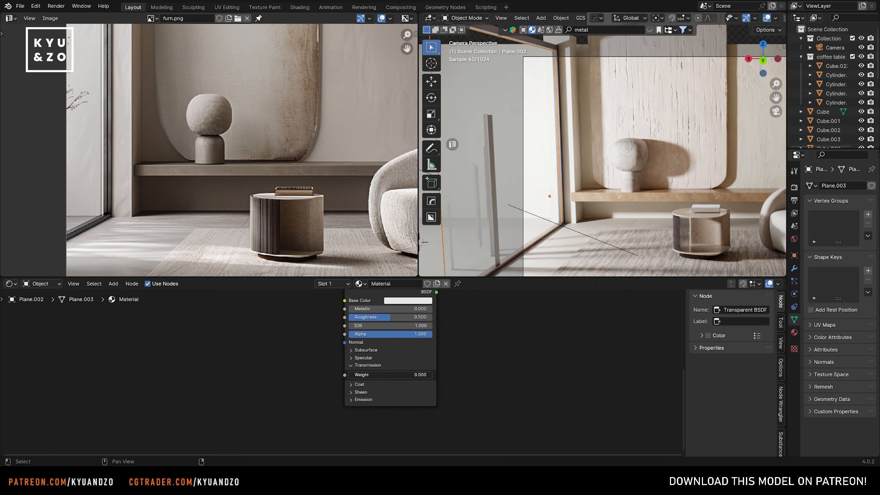
{"action": "left_click_drag", "start_coordinate": [403, 377], "coordinate": [487, 377]}
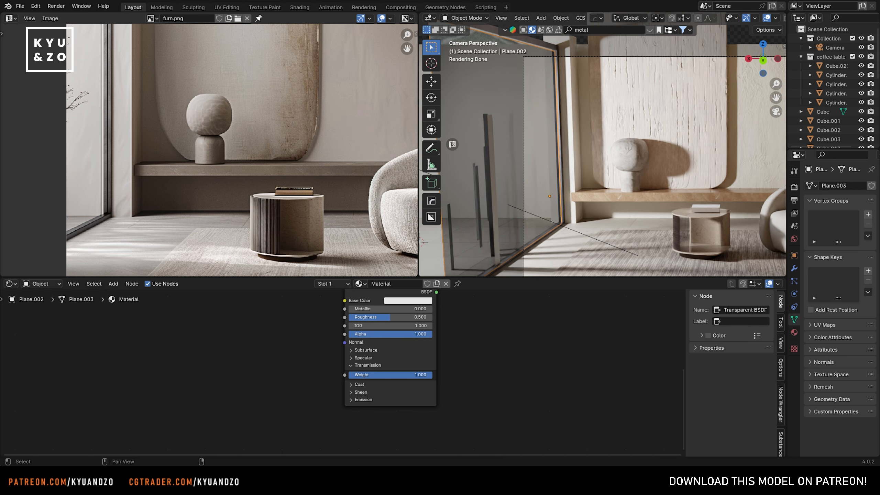
{"action": "mouse_move", "coordinate": [430, 375]}
{"action": "left_mouse_down"}
{"action": "mouse_move", "coordinate": [416, 375]}
{"action": "mouse_move", "coordinate": [432, 375]}
{"action": "left_mouse_up"}
{"action": "left_click_drag", "start_coordinate": [409, 326], "coordinate": [414, 325]}
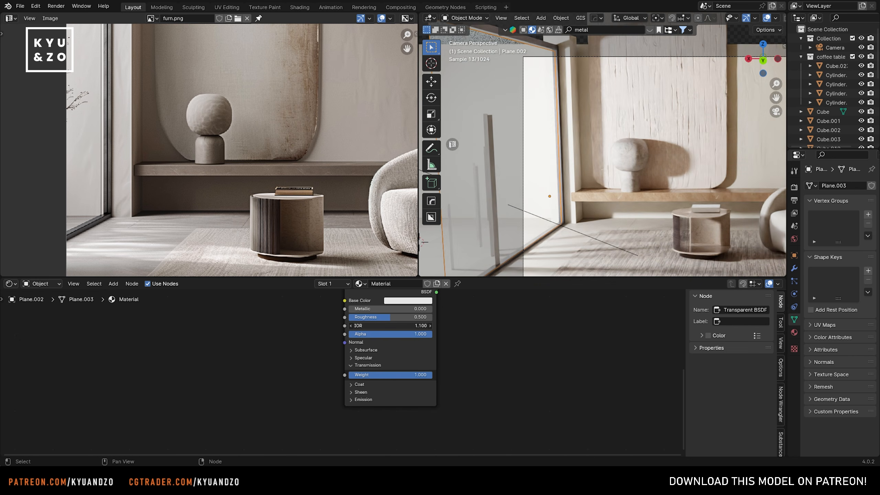
Step: Select the tallest strip outside the window, turn the reference image area into a 3D viewport and frame the strip there
{"action": "middle_click_drag", "start_coordinate": [572, 186], "coordinate": [678, 141], "text": "shift"}
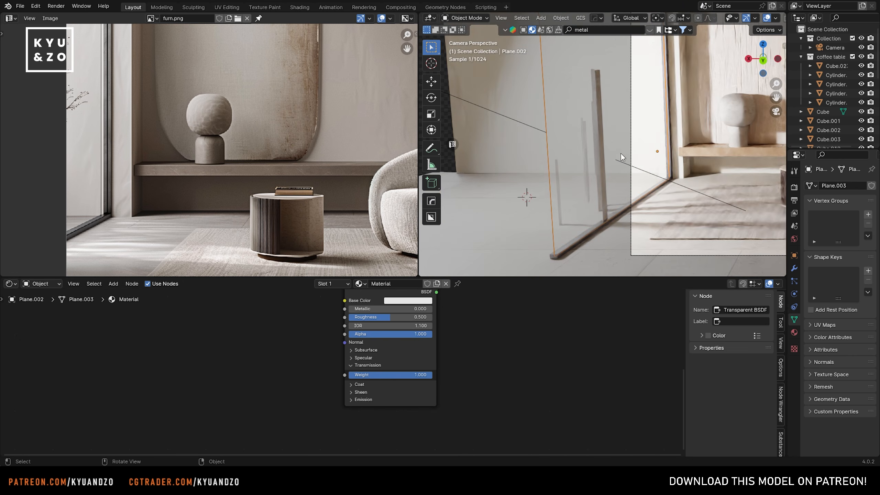
{"action": "left_click", "coordinate": [602, 169]}
{"action": "scroll", "coordinate": [118, 184], "scroll_direction": "down", "scroll_amount": 2}
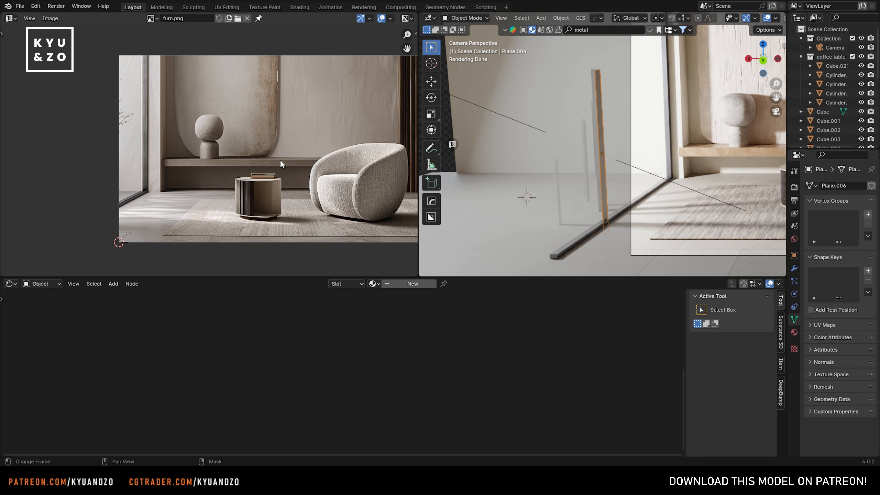
{"action": "scroll", "coordinate": [280, 159], "scroll_direction": "up", "scroll_amount": 2}
{"action": "left_click", "coordinate": [10, 18]}
{"action": "left_click", "coordinate": [24, 29]}
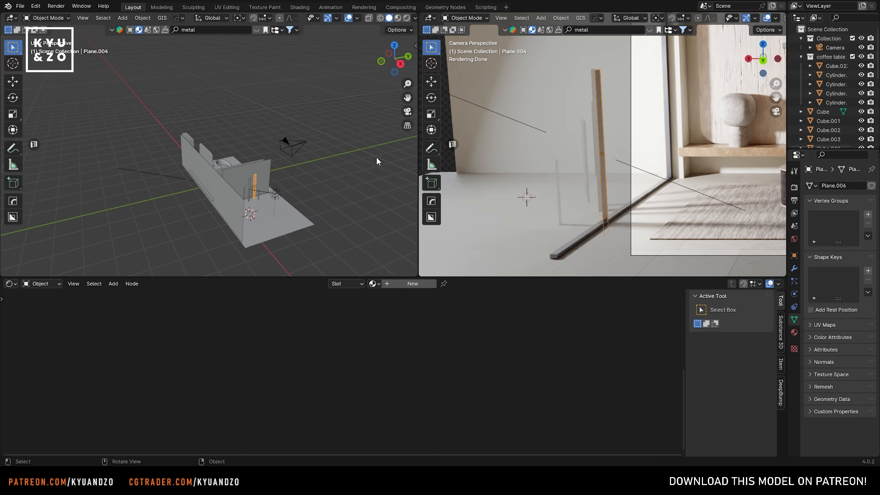
{"action": "scroll", "coordinate": [259, 121], "scroll_direction": "up", "scroll_amount": 3}
{"action": "key", "text": "KP_Decimal"}
{"action": "middle_click_drag", "start_coordinate": [260, 122], "coordinate": [227, 132]}
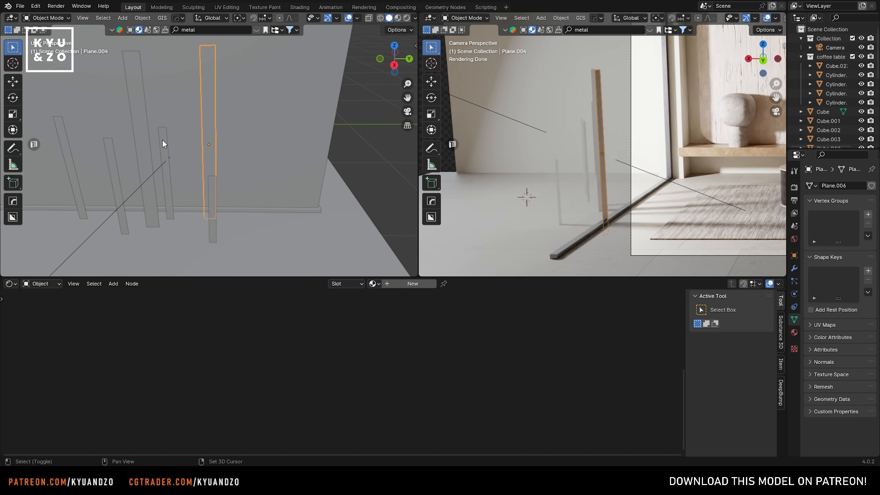
Step: Select all six strips and move them along global Y, well away from the light and the window
{"action": "left_click", "coordinate": [162, 140], "text": "shift"}
{"action": "left_click", "coordinate": [212, 197], "text": "shift"}
{"action": "left_click", "coordinate": [144, 115], "text": "shift"}
{"action": "left_click", "coordinate": [114, 156], "text": "shift"}
{"action": "left_click", "coordinate": [70, 163], "text": "shift"}
{"action": "scroll", "coordinate": [119, 167], "scroll_direction": "down", "scroll_amount": 8}
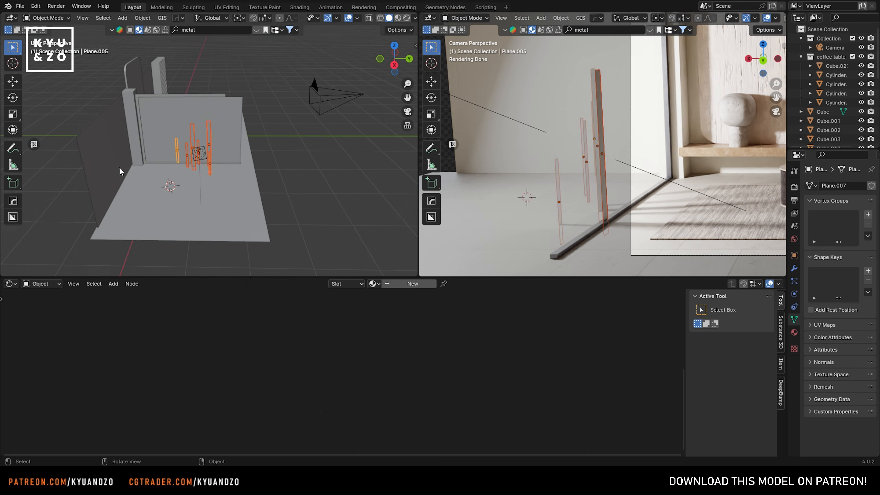
{"action": "key", "text": "g"}
{"action": "key", "text": "y"}
{"action": "left_click", "coordinate": [259, 173]}
Step: Change the light outside the window to a spot light and move it along global X
{"action": "left_click", "coordinate": [201, 155]}
{"action": "scroll", "coordinate": [202, 156], "scroll_direction": "up", "scroll_amount": 2}
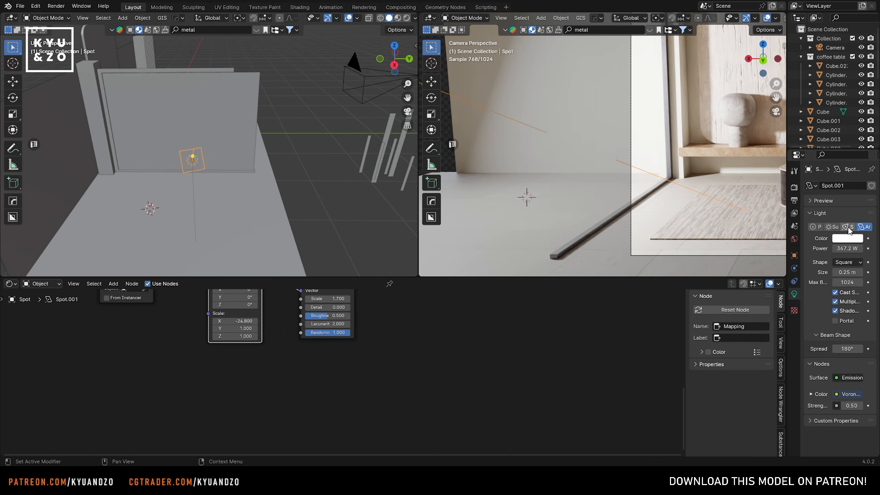
{"action": "left_click", "coordinate": [848, 227]}
{"action": "middle_click_drag", "start_coordinate": [615, 157], "coordinate": [458, 168], "text": "shift"}
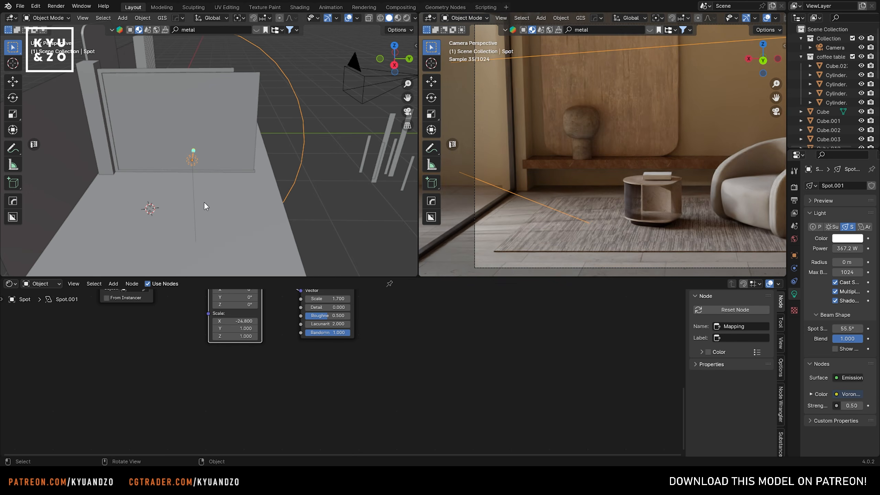
{"action": "key", "text": "g"}
{"action": "key", "text": "x"}
{"action": "left_click", "coordinate": [222, 163]}
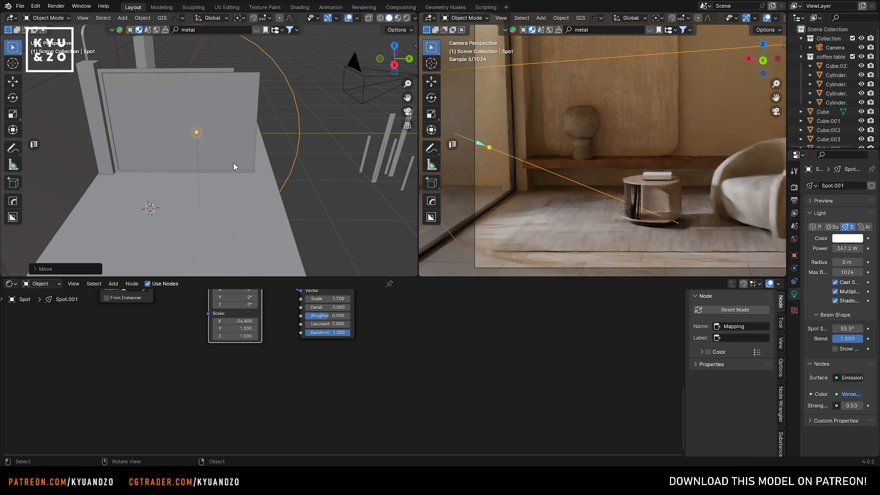
{"action": "middle_click_drag", "start_coordinate": [241, 154], "coordinate": [336, 158], "text": "shift"}
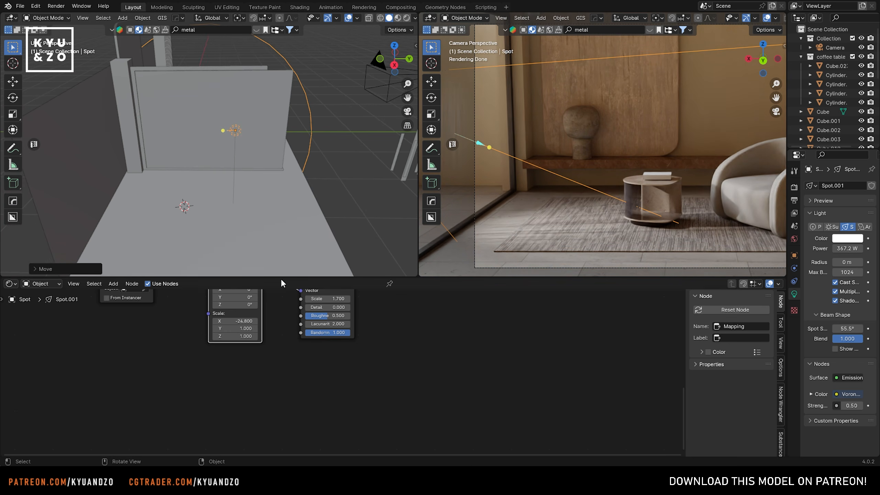
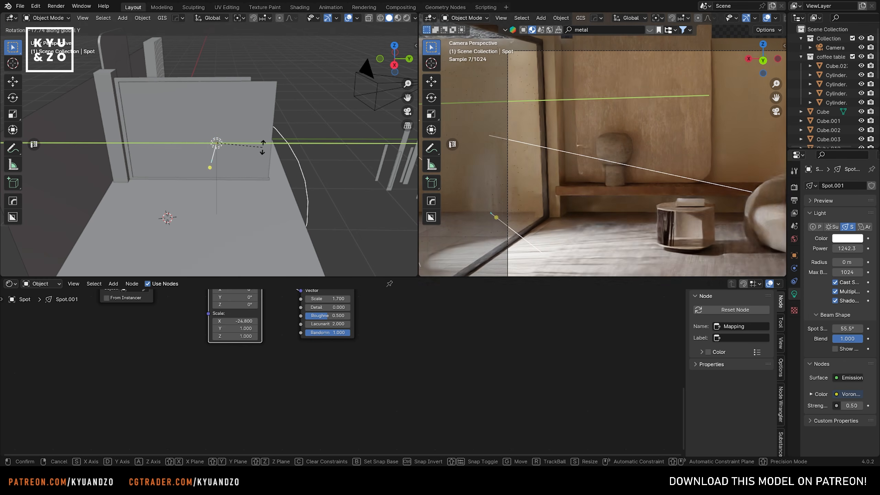
Step: Try to rotate the spot light about the global Z axis
{"action": "key", "text": "z"}
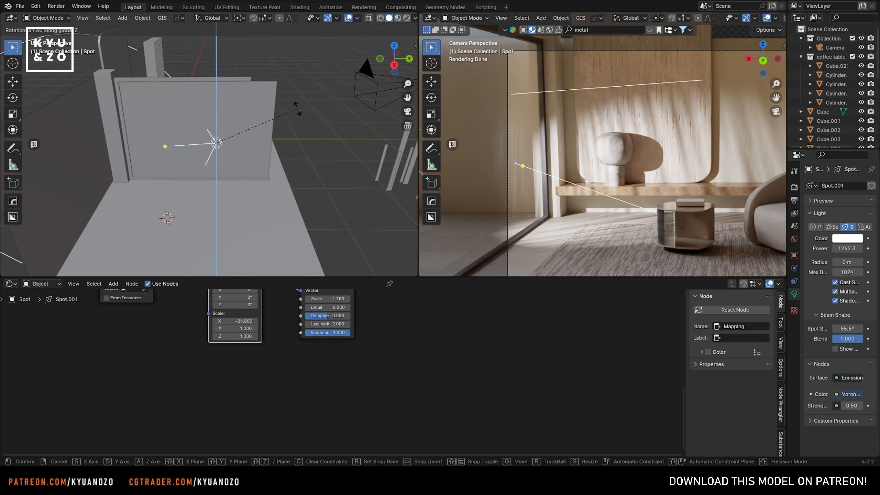
{"action": "left_click", "coordinate": [297, 108]}
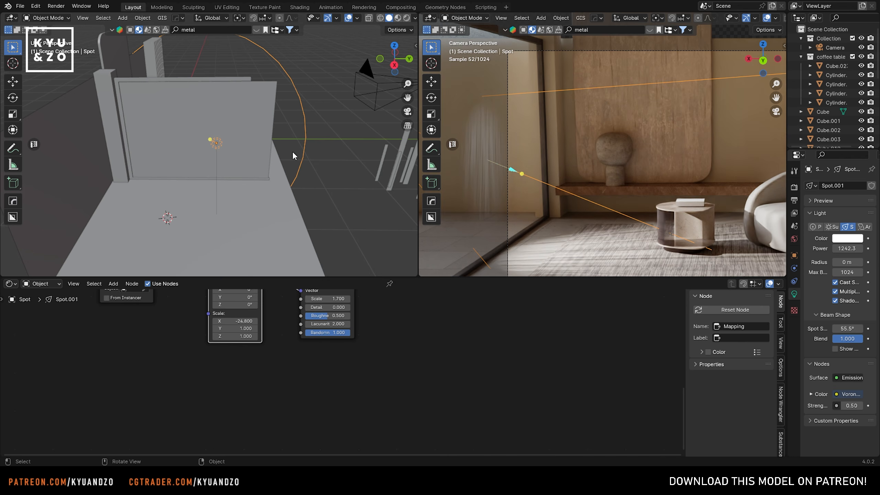
Step: Move the spot light along global X and tilt it about the global Y axis
{"action": "scroll", "coordinate": [293, 154], "scroll_direction": "down", "scroll_amount": 3}
{"action": "key", "text": "g"}
{"action": "key", "text": "x"}
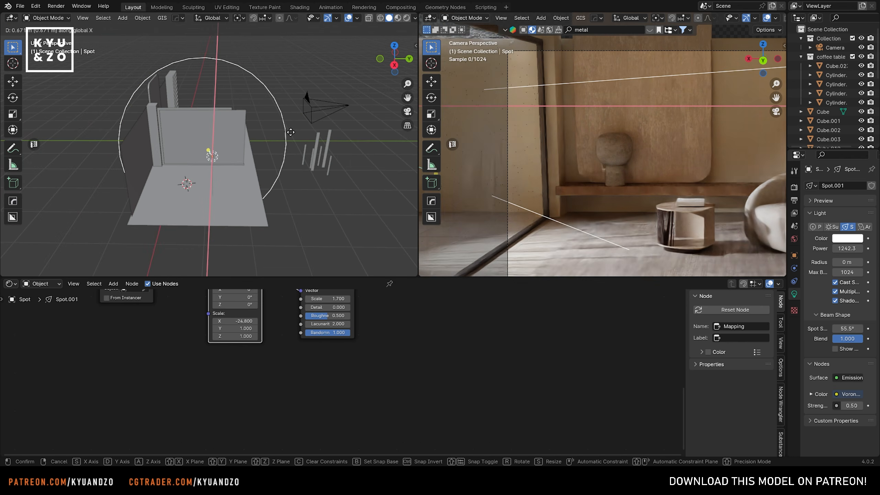
{"action": "left_click", "coordinate": [290, 163]}
{"action": "key", "text": "r"}
{"action": "key", "text": "y"}
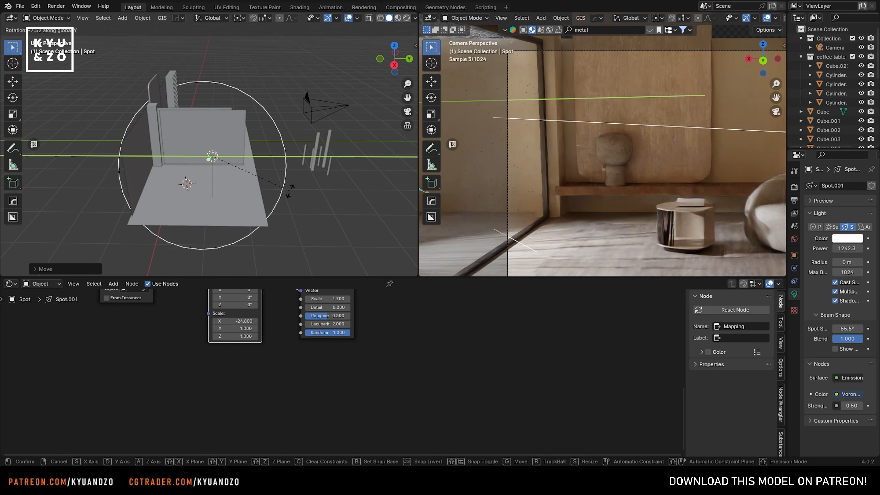
{"action": "left_click", "coordinate": [290, 191]}
Step: Raise the spot light along global Z
{"action": "key", "text": "g"}
{"action": "key", "text": "z"}
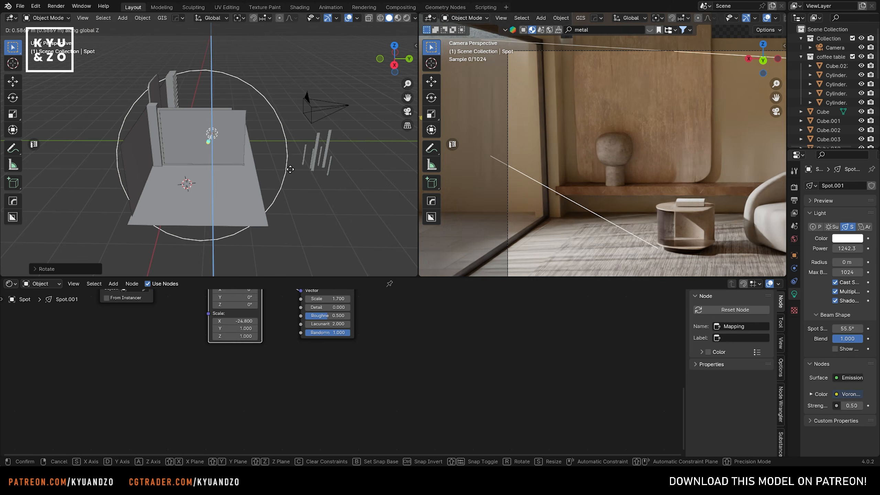
{"action": "left_click", "coordinate": [290, 168]}
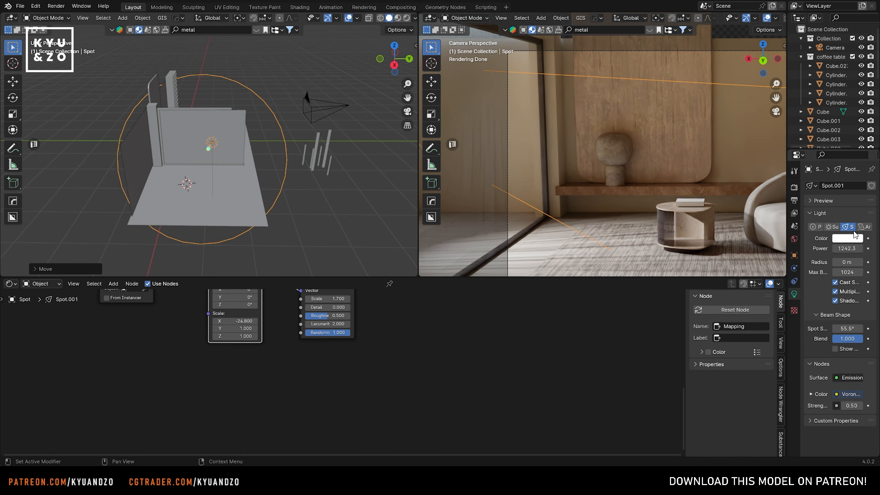
Step: Change the spot light to an area light and set its power to 203.7 W
{"action": "left_click", "coordinate": [864, 227]}
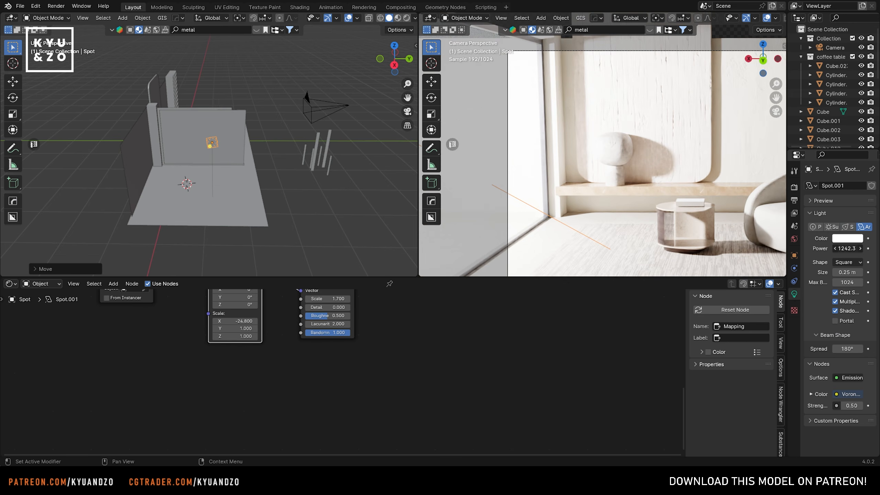
{"action": "left_click_drag", "start_coordinate": [847, 248], "coordinate": [873, 249]}
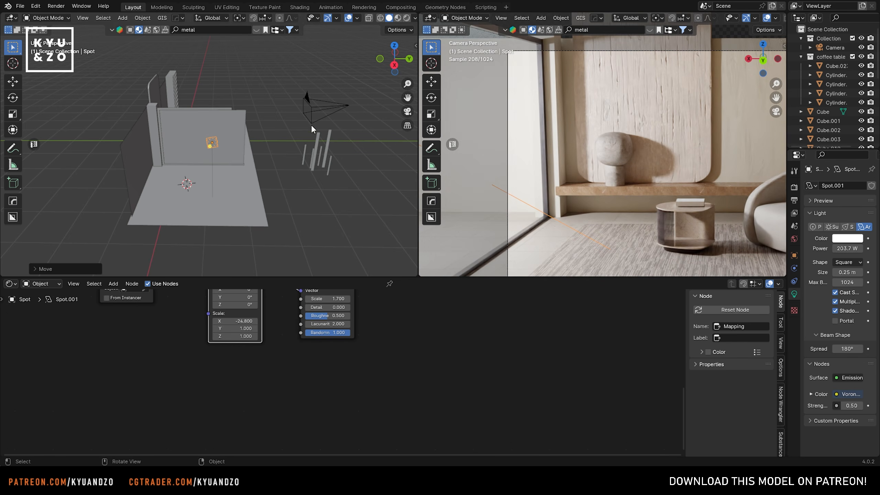
Step: Try using the area light as a portal
{"action": "key", "text": "r"}
{"action": "key", "text": "x"}
{"action": "key", "text": "Escape"}
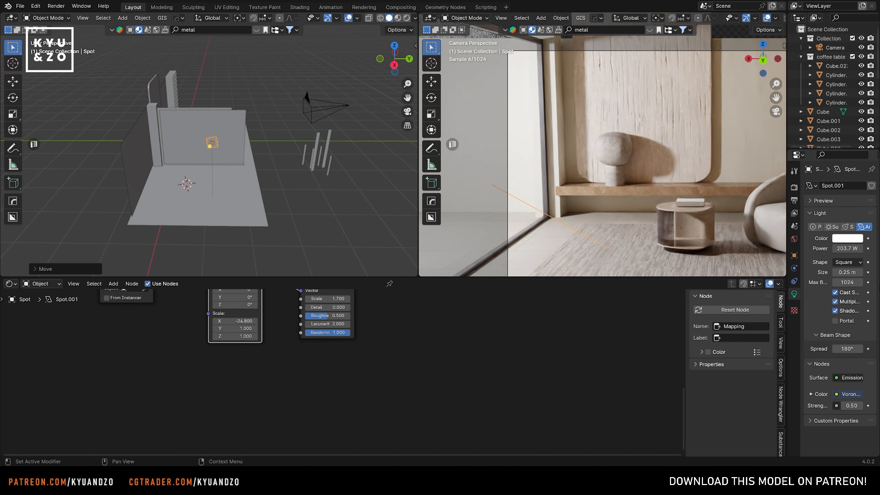
{"action": "left_click", "coordinate": [835, 321]}
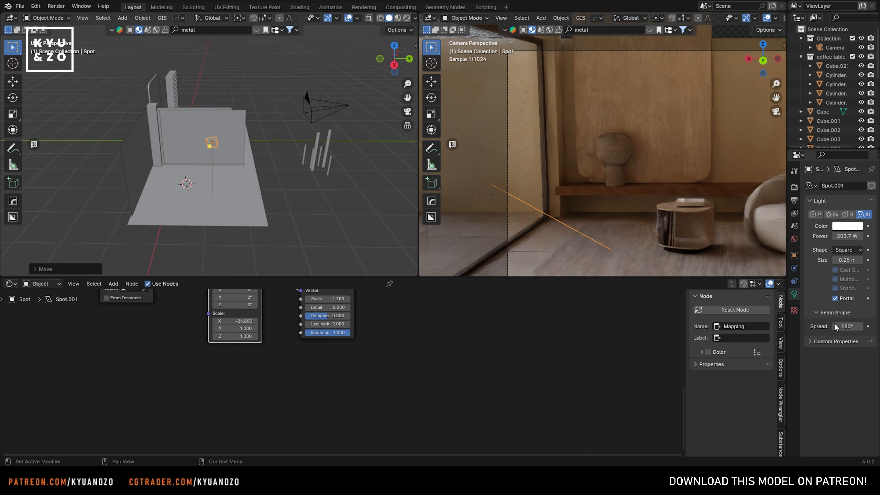
{"action": "key", "text": "ctrl+z"}
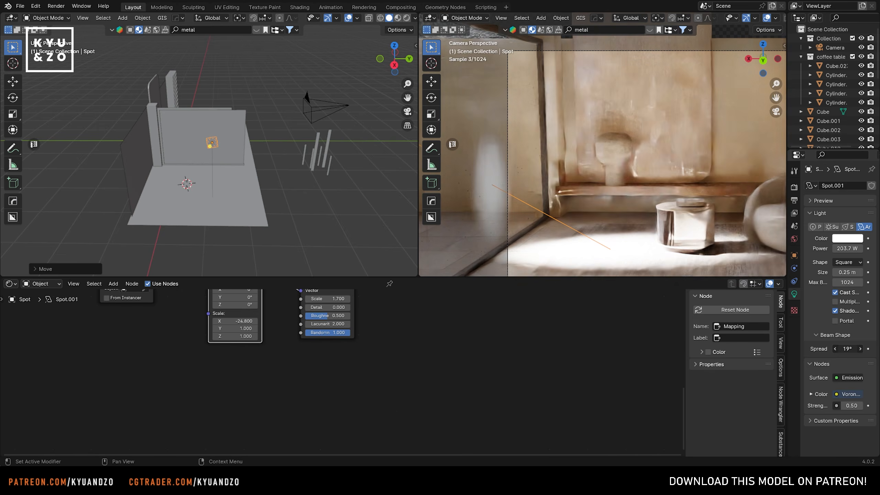
Step: Narrow the area light's spread and change it back to a spot light with a power of 1607.4 W
{"action": "left_click_drag", "start_coordinate": [847, 349], "coordinate": [858, 349]}
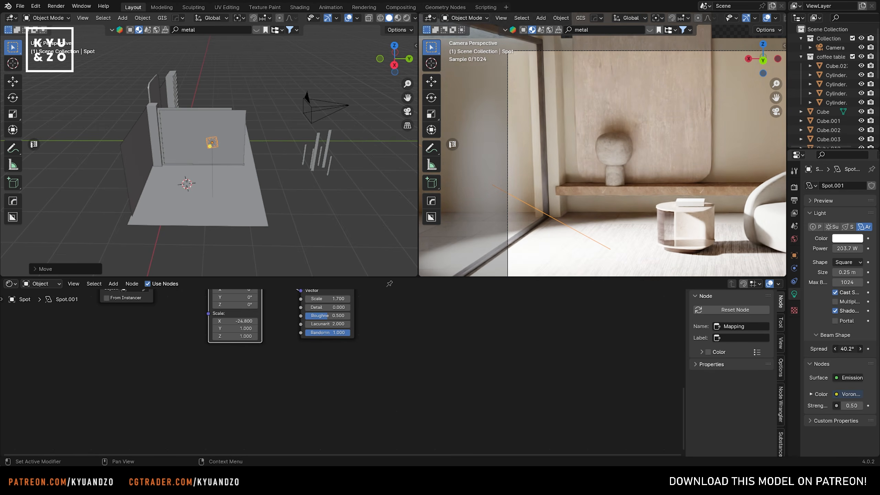
{"action": "left_click", "coordinate": [849, 227]}
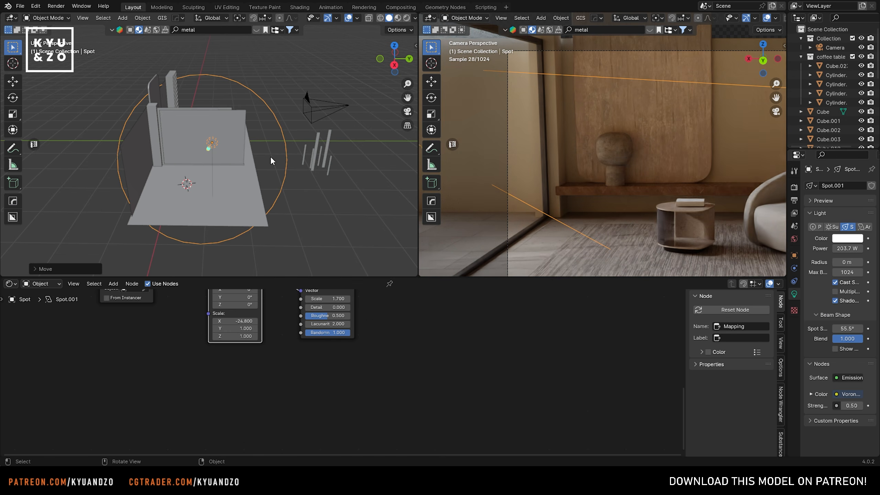
{"action": "left_click_drag", "start_coordinate": [847, 248], "coordinate": [866, 248]}
{"action": "scroll", "coordinate": [643, 168], "scroll_direction": "down", "scroll_amount": 5}
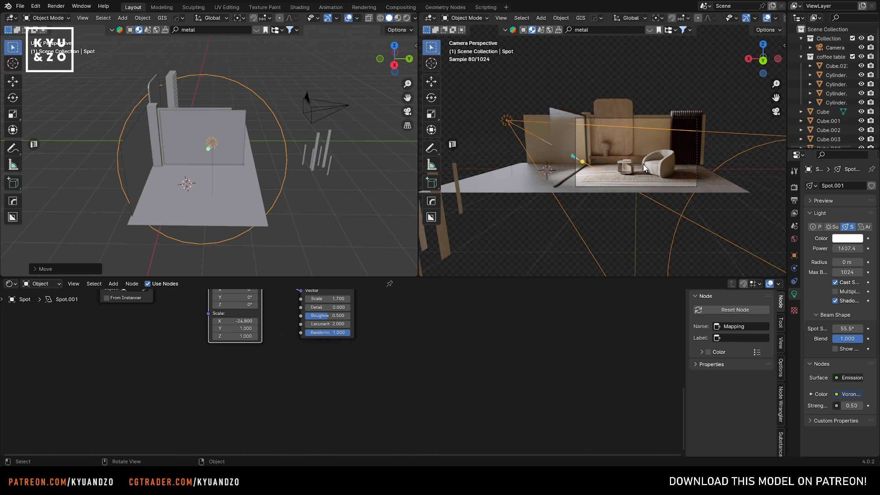
{"action": "scroll", "coordinate": [643, 168], "scroll_direction": "up", "scroll_amount": 6}
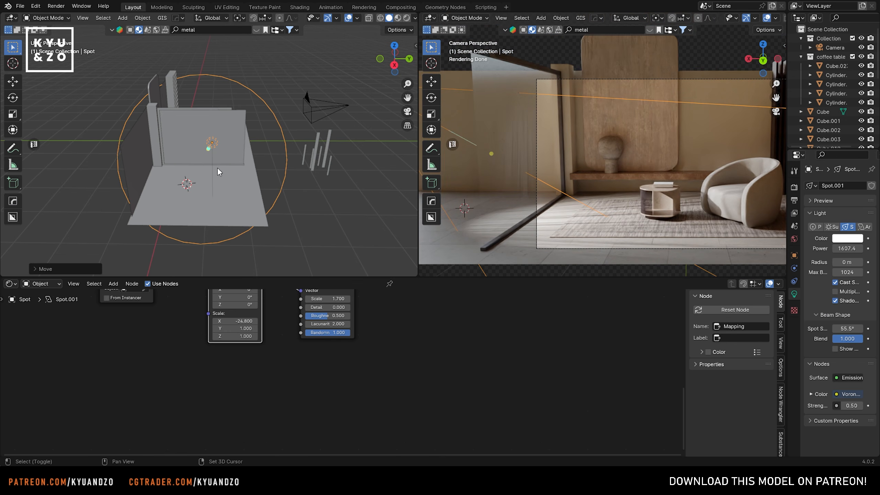
Step: Duplicate the spot light beside the original and turn the copy into an enlarged area light with 50.4 W power
{"action": "key", "text": "shift+d"}
{"action": "left_click", "coordinate": [204, 174]}
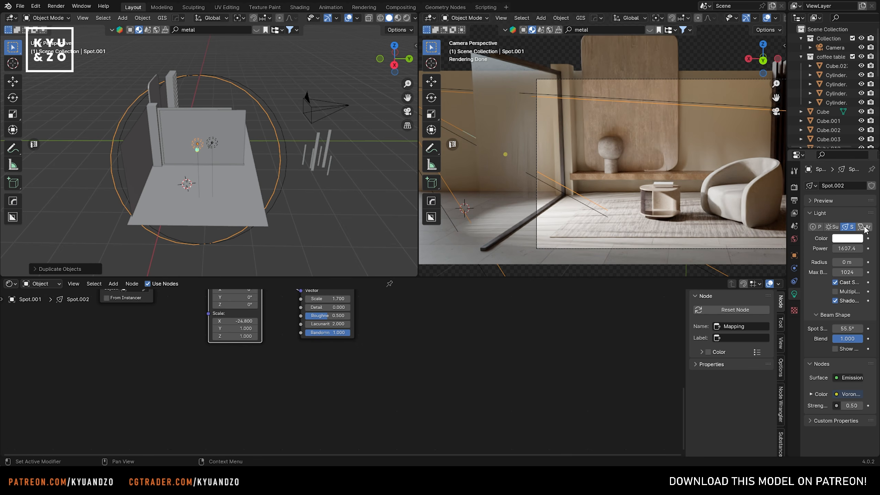
{"action": "left_click", "coordinate": [865, 227]}
{"action": "left_click_drag", "start_coordinate": [847, 248], "coordinate": [818, 249]}
{"action": "key", "text": "s"}
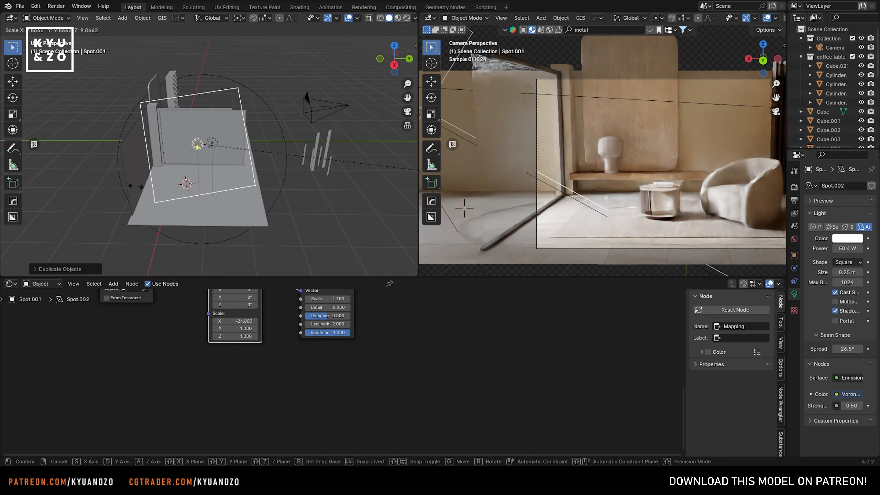
{"action": "left_click", "coordinate": [381, 225]}
Step: Move the area light along global X and set its power to 101.6 W
{"action": "key", "text": "g"}
{"action": "key", "text": "x"}
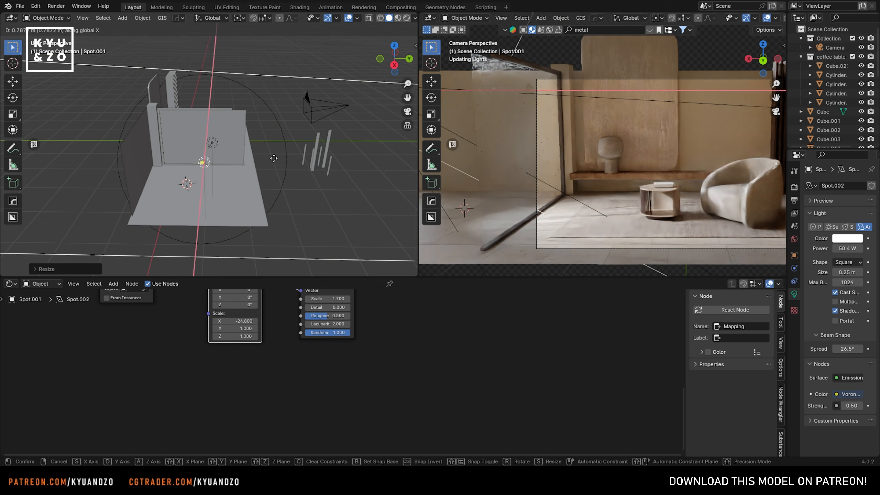
{"action": "left_click", "coordinate": [271, 140]}
{"action": "left_click_drag", "start_coordinate": [848, 248], "coordinate": [857, 248]}
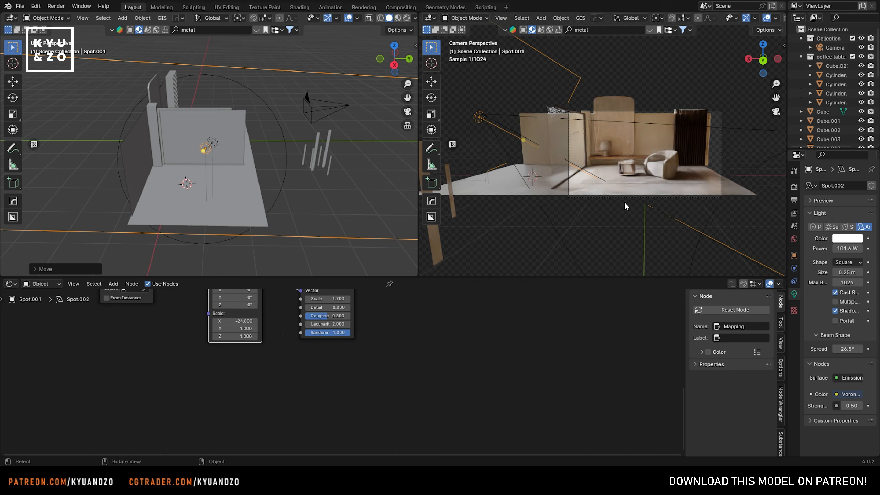
Step: Set the Z rotation of the world environment's Mapping node to 377°
{"action": "left_click", "coordinate": [42, 283]}
{"action": "left_click", "coordinate": [42, 316]}
{"action": "scroll", "coordinate": [312, 364], "scroll_direction": "up", "scroll_amount": 4}
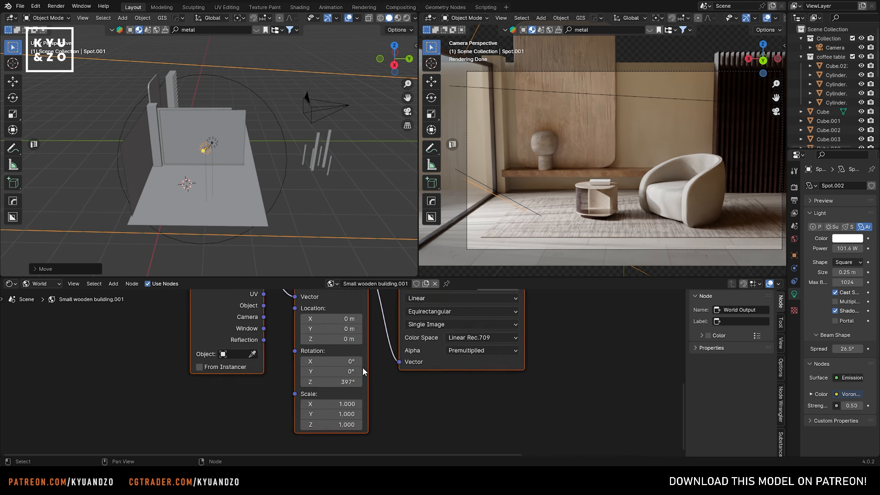
{"action": "left_click_drag", "start_coordinate": [329, 384], "coordinate": [347, 383]}
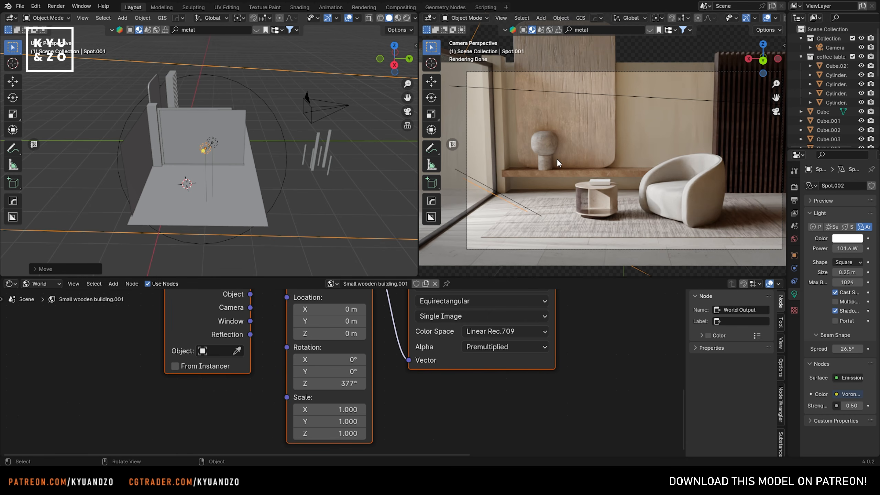
{"action": "scroll", "coordinate": [558, 163], "scroll_direction": "down", "scroll_amount": 2}
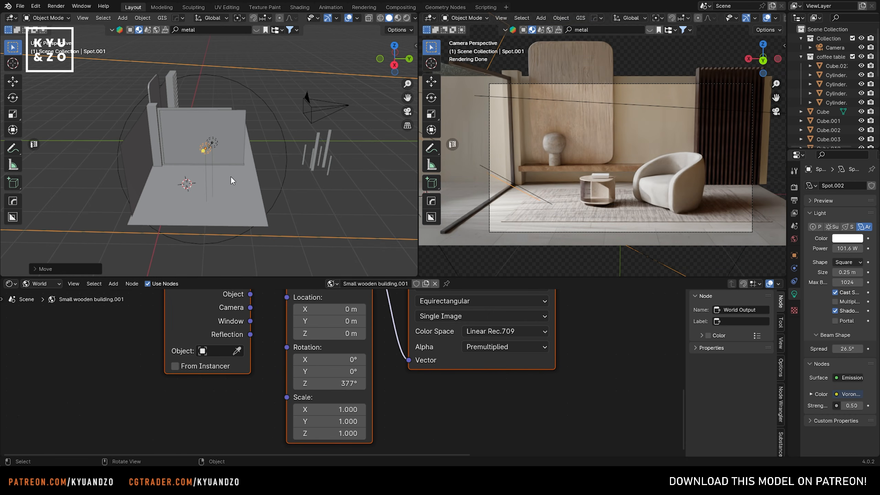
Step: Select the original spot light and tilt it about the global Y axis
{"action": "scroll", "coordinate": [230, 176], "scroll_direction": "up", "scroll_amount": 2}
{"action": "key", "text": "r"}
{"action": "key", "text": "s"}
{"action": "left_click", "coordinate": [313, 154]}
{"action": "left_click", "coordinate": [308, 149]}
{"action": "key", "text": "r"}
{"action": "key", "text": "s"}
{"action": "key", "text": "d"}
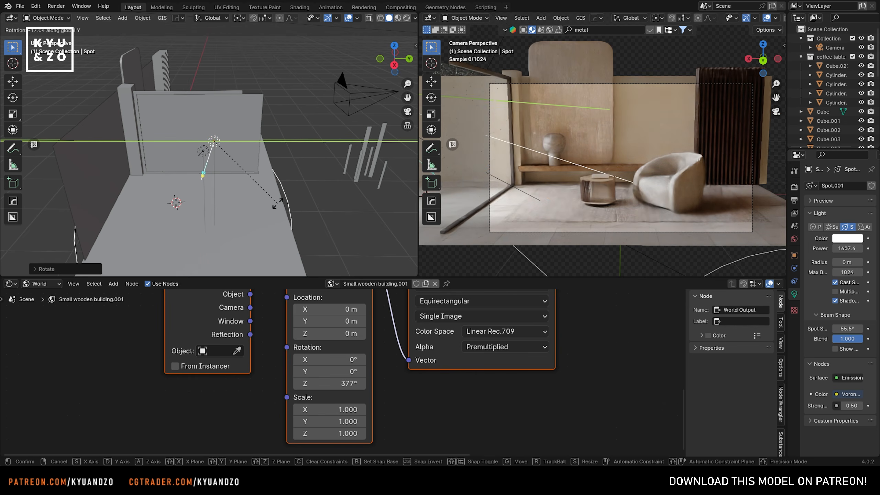
{"action": "left_click", "coordinate": [302, 197]}
Step: Adjust the spot light's height along global Z and set its spot size to 49.2°
{"action": "key", "text": "g"}
{"action": "key", "text": "a"}
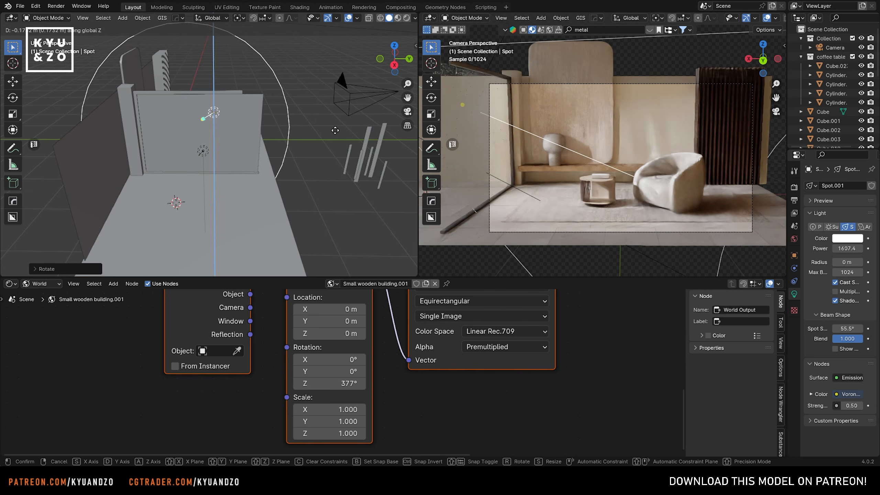
{"action": "left_click", "coordinate": [335, 135]}
{"action": "mouse_move", "coordinate": [847, 329]}
{"action": "left_mouse_down"}
{"action": "mouse_move", "coordinate": [839, 328]}
{"action": "mouse_move", "coordinate": [866, 328]}
{"action": "mouse_move", "coordinate": [832, 328]}
{"action": "left_mouse_up"}
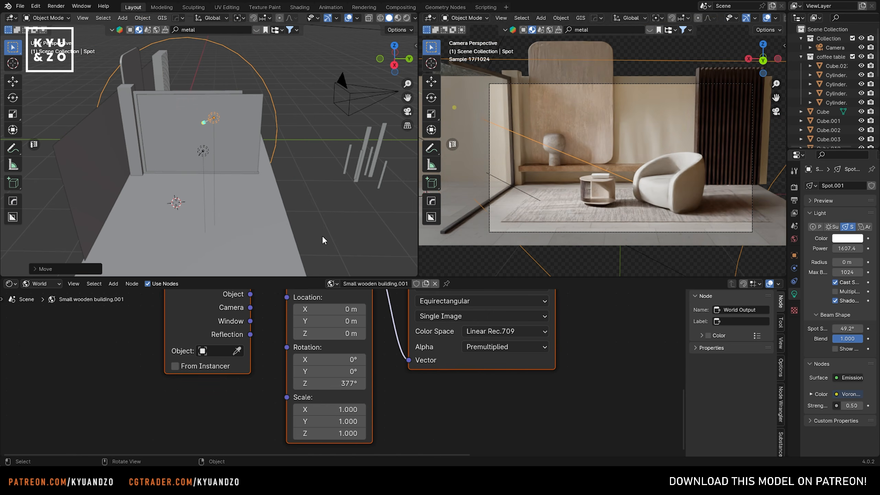
{"action": "key", "text": "g"}
{"action": "key", "text": "z"}
{"action": "left_click", "coordinate": [248, 173]}
Step: Switch the node editor from the world shader to the spot light's own nodes
{"action": "middle_click_drag", "start_coordinate": [207, 417], "coordinate": [216, 421], "text": "shift"}
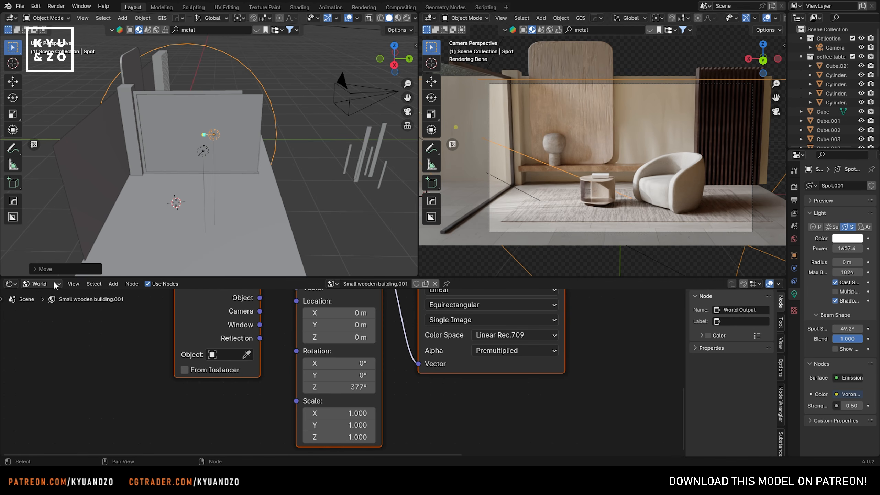
{"action": "left_click", "coordinate": [43, 306]}
{"action": "scroll", "coordinate": [382, 387], "scroll_direction": "up", "scroll_amount": 4}
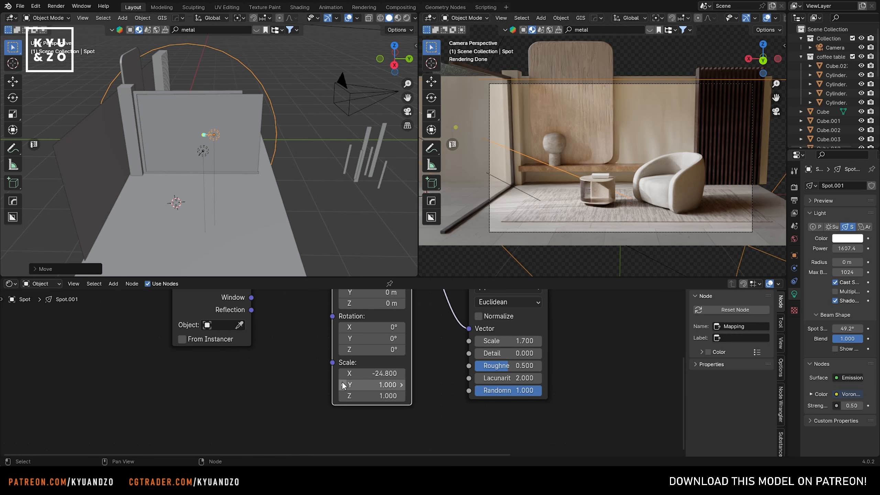
Step: Try a Y scale of 35.3 on the spot light's Mapping node and reset it
{"action": "left_click_drag", "start_coordinate": [382, 387], "coordinate": [501, 387]}
{"action": "scroll", "coordinate": [603, 139], "scroll_direction": "up", "scroll_amount": 3}
{"action": "middle_click_drag", "start_coordinate": [605, 137], "coordinate": [706, 59], "text": "shift"}
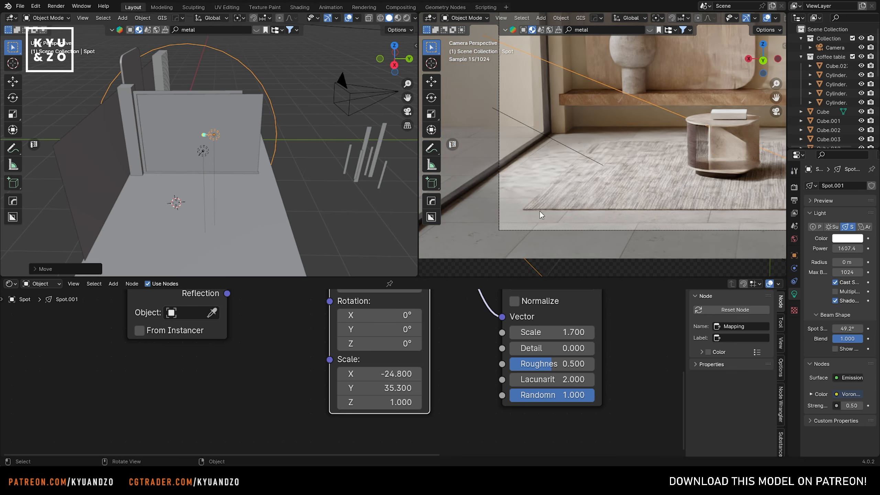
{"action": "scroll", "coordinate": [575, 161], "scroll_direction": "up", "scroll_amount": 3}
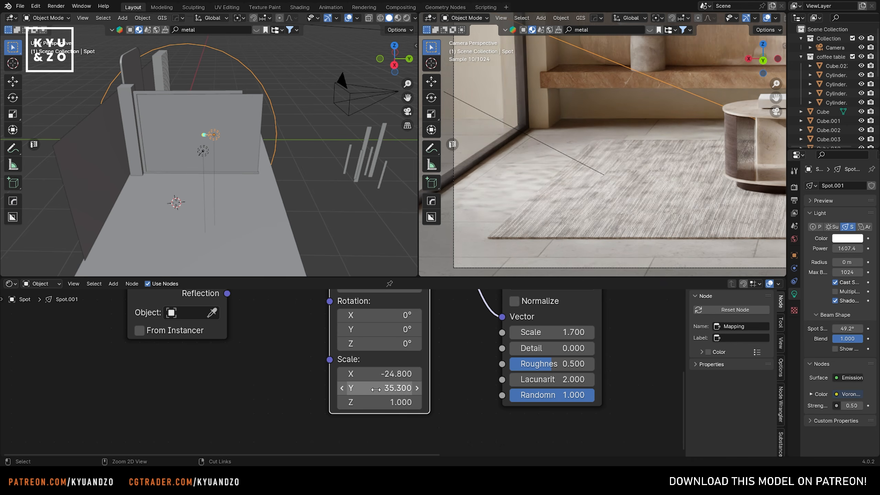
{"action": "key", "text": "BackSpace"}
Step: Rotate the spot light about global Z and set its Mapping node's X scale to 21.5
{"action": "left_click_drag", "start_coordinate": [385, 373], "coordinate": [503, 374]}
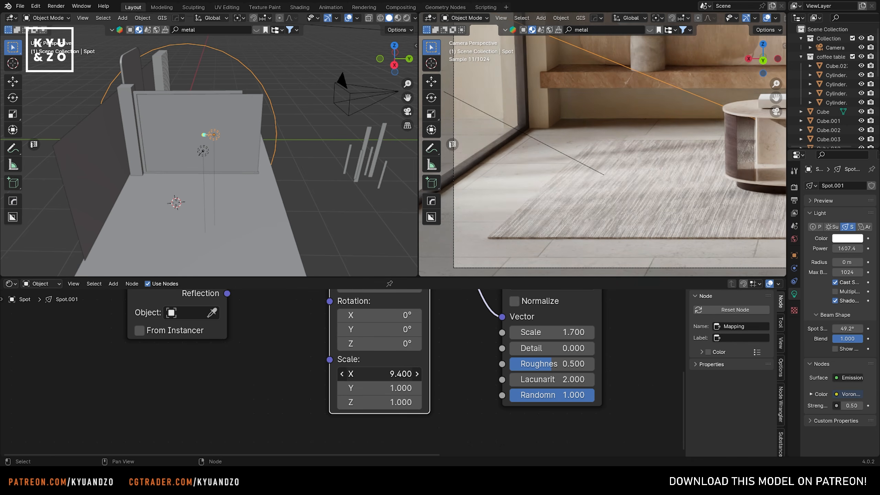
{"action": "left_click_drag", "start_coordinate": [381, 374], "coordinate": [437, 374]}
{"action": "key", "text": "r"}
{"action": "key", "text": "z"}
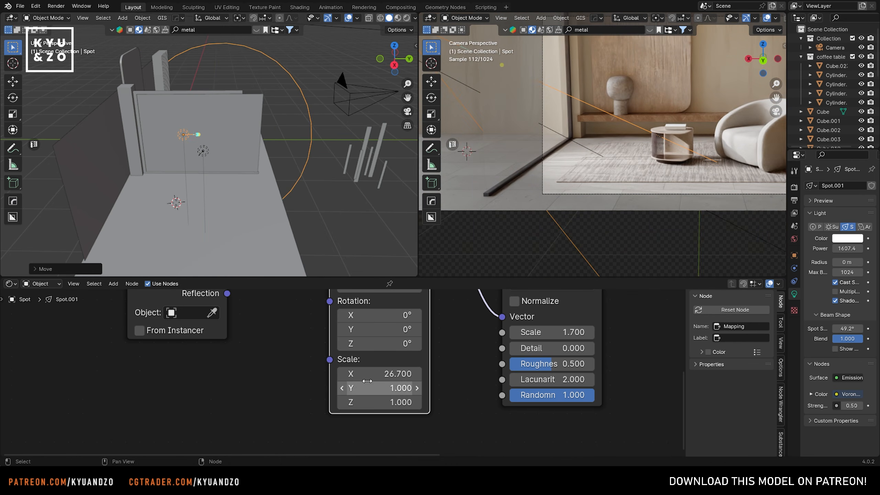
{"action": "left_click_drag", "start_coordinate": [367, 374], "coordinate": [392, 374]}
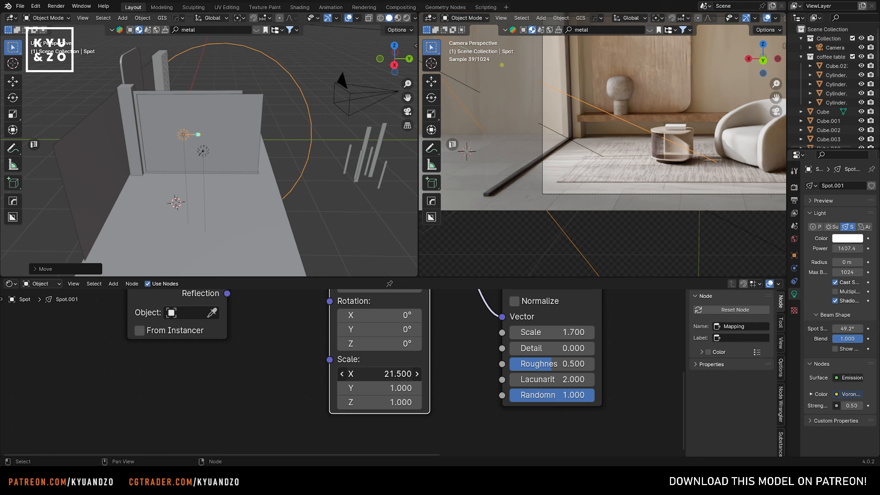
{"action": "key", "text": "Home"}
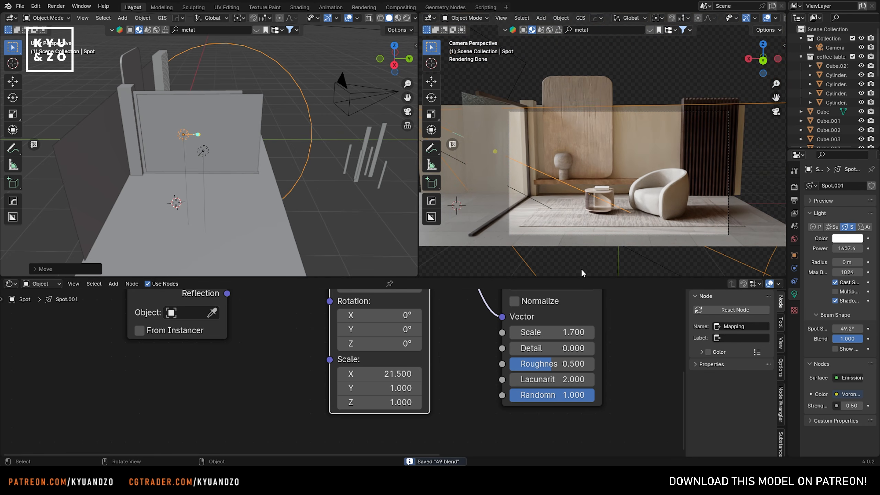
Step: Select the area light, scale it down and rotate it
{"action": "middle_click_drag", "start_coordinate": [454, 178], "coordinate": [512, 166], "text": "shift"}
{"action": "left_click", "coordinate": [204, 152]}
{"action": "key", "text": "r"}
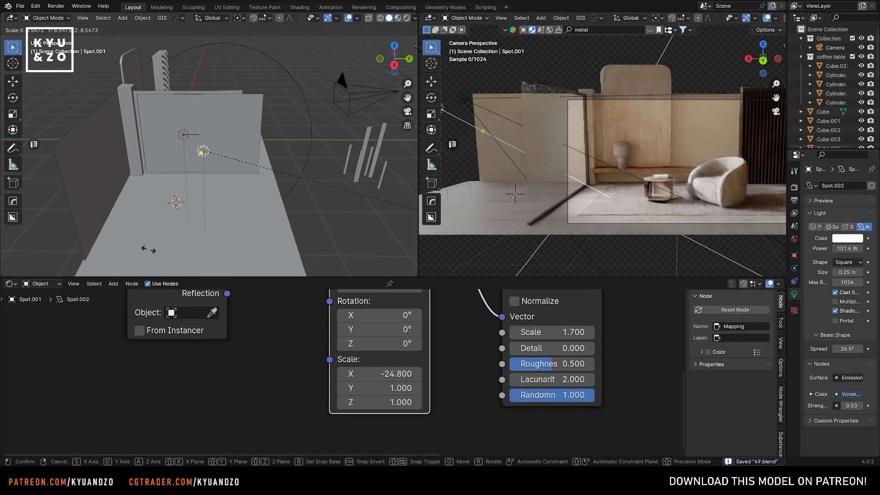
{"action": "right_click", "coordinate": [156, 228]}
{"action": "key", "text": "s"}
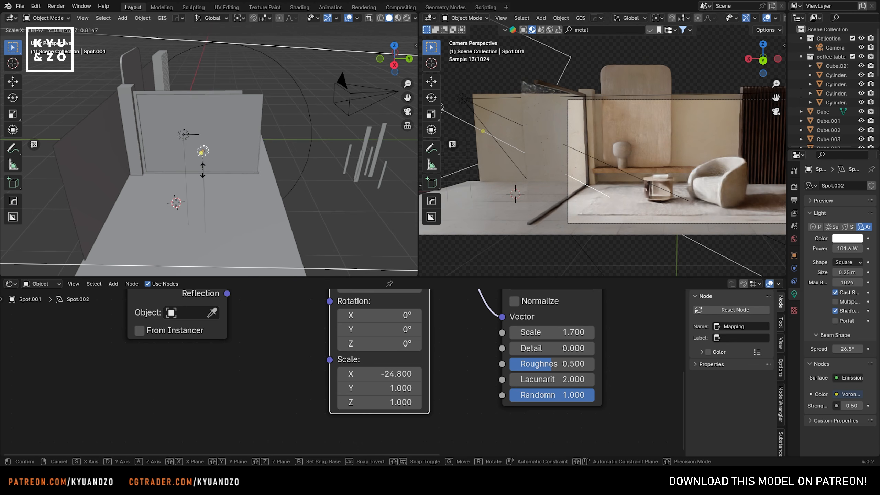
{"action": "key", "text": "r"}
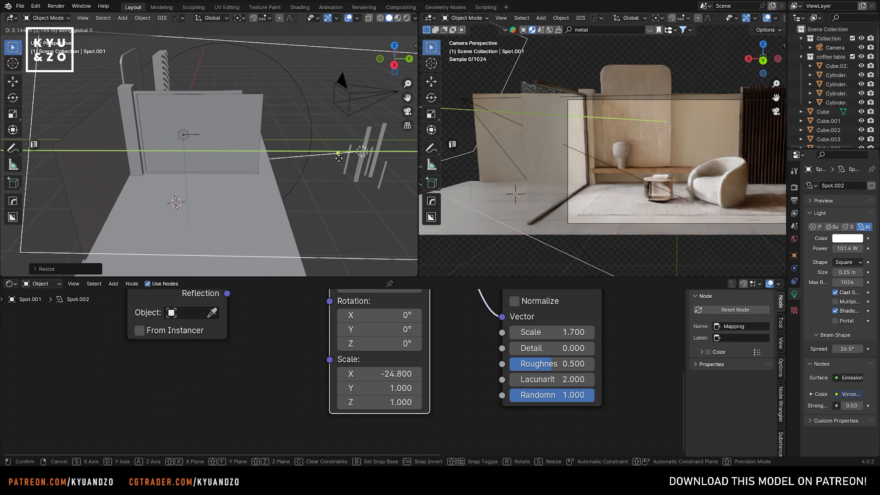
{"action": "left_click", "coordinate": [345, 183]}
Step: Move the area light along global X and set its power to 16.6 W
{"action": "key", "text": "g"}
{"action": "key", "text": "z"}
{"action": "key", "text": "y"}
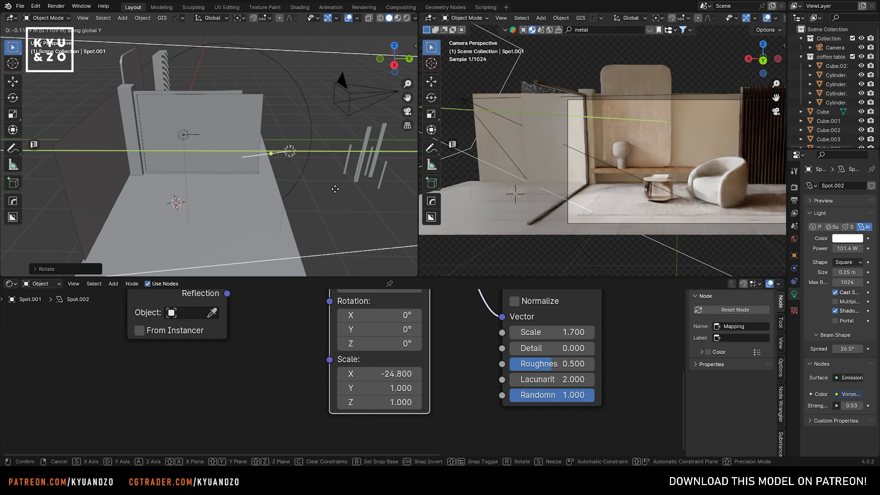
{"action": "key", "text": "x"}
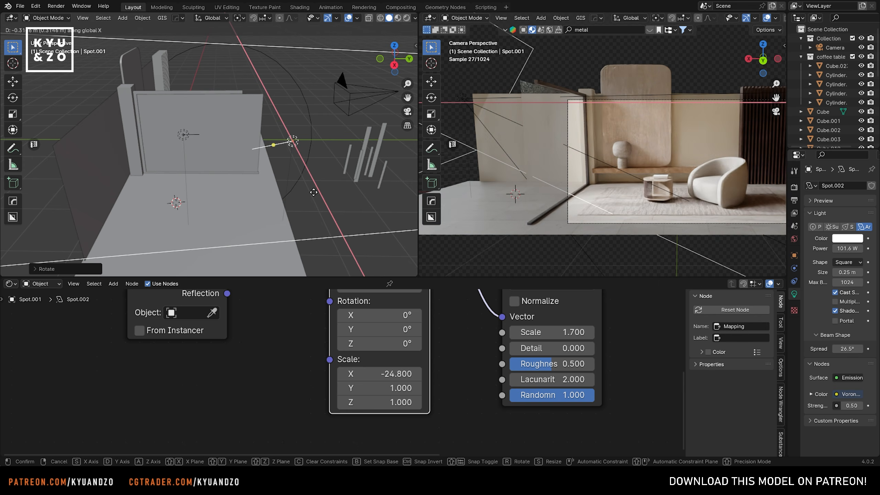
{"action": "left_click", "coordinate": [304, 192]}
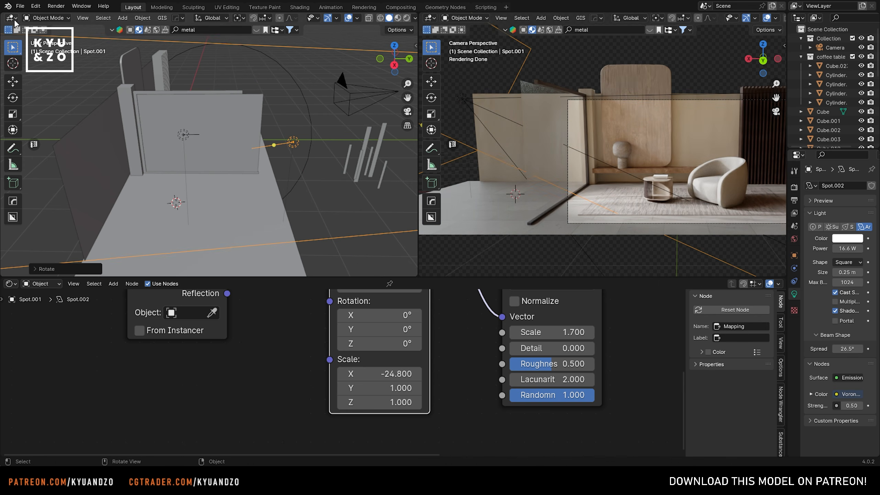
Step: Show the reference image in an image editor and frame it beside the camera view to compare the lighting
{"action": "left_click", "coordinate": [12, 18]}
{"action": "left_click", "coordinate": [41, 43]}
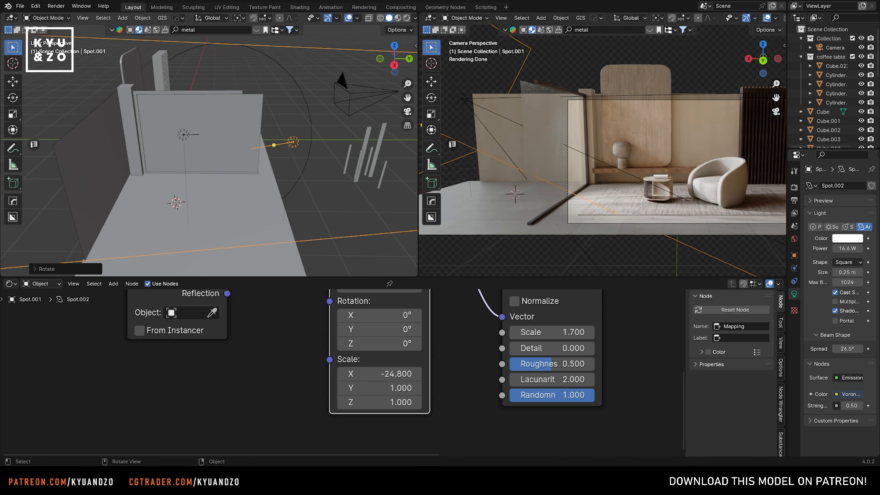
{"action": "left_click", "coordinate": [18, 18]}
{"action": "left_click", "coordinate": [74, 32]}
{"action": "scroll", "coordinate": [210, 150], "scroll_direction": "down", "scroll_amount": 3}
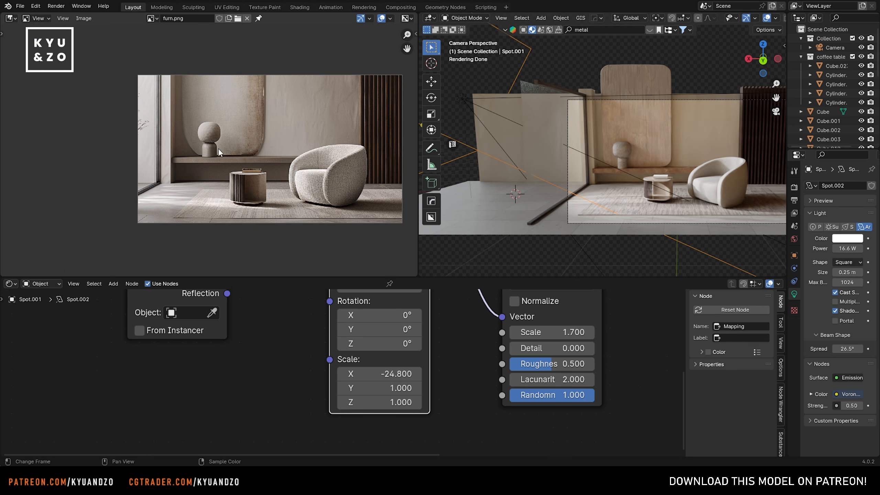
{"action": "middle_click_drag", "start_coordinate": [603, 150], "coordinate": [549, 134], "text": "shift"}
{"action": "scroll", "coordinate": [603, 150], "scroll_direction": "up", "scroll_amount": 2}
{"action": "middle_click_drag", "start_coordinate": [241, 135], "coordinate": [219, 134], "text": "shift"}
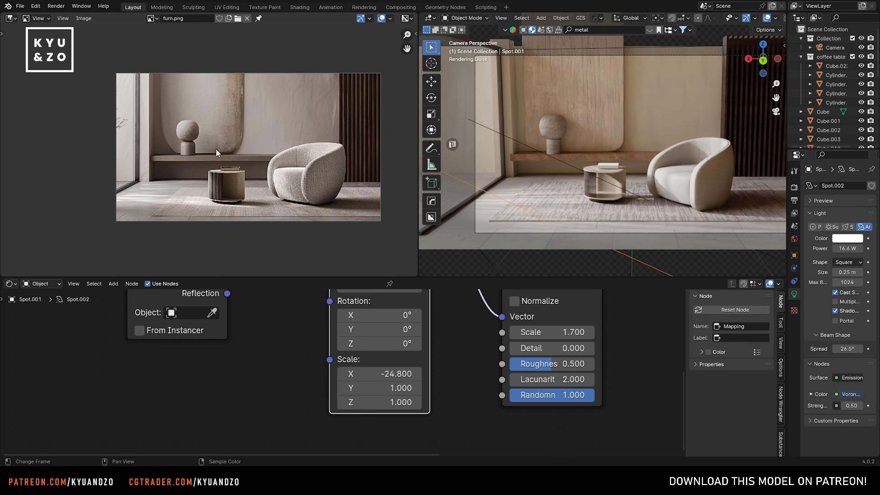
{"action": "scroll", "coordinate": [216, 148], "scroll_direction": "up", "scroll_amount": 3}
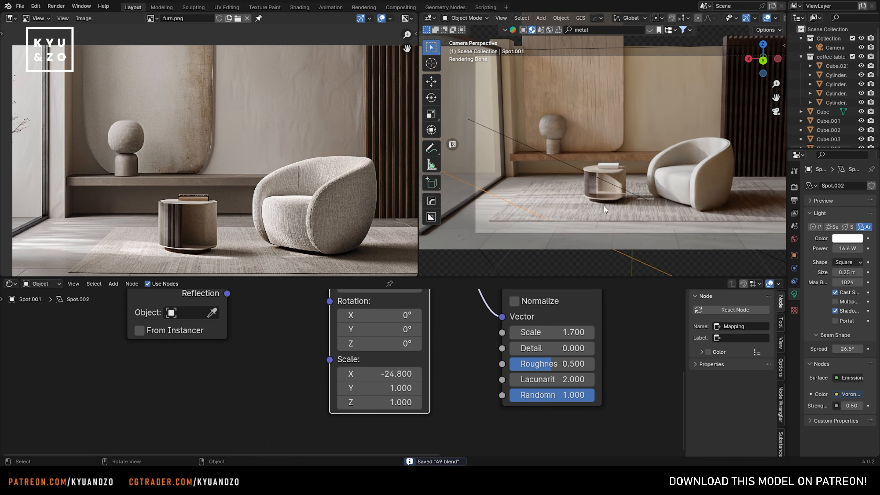
Step: Select the box on top of the coffee table and lower it about 0.0053 m along global Z
{"action": "middle_click_drag", "start_coordinate": [682, 156], "coordinate": [581, 174], "text": "shift"}
{"action": "scroll", "coordinate": [600, 162], "scroll_direction": "up", "scroll_amount": 1}
{"action": "scroll", "coordinate": [580, 175], "scroll_direction": "up", "scroll_amount": 10}
{"action": "left_click", "coordinate": [529, 191]}
{"action": "middle_click_drag", "start_coordinate": [525, 194], "coordinate": [570, 167], "text": "shift"}
{"action": "scroll", "coordinate": [574, 168], "scroll_direction": "up", "scroll_amount": 3}
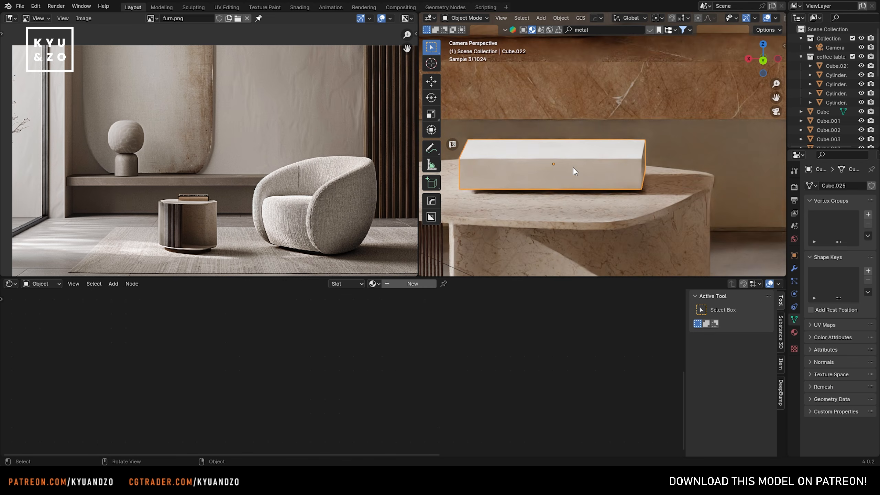
{"action": "key", "text": "g"}
{"action": "key", "text": "z"}
{"action": "left_click", "coordinate": [598, 160]}
{"action": "scroll", "coordinate": [601, 156], "scroll_direction": "up", "scroll_amount": 4}
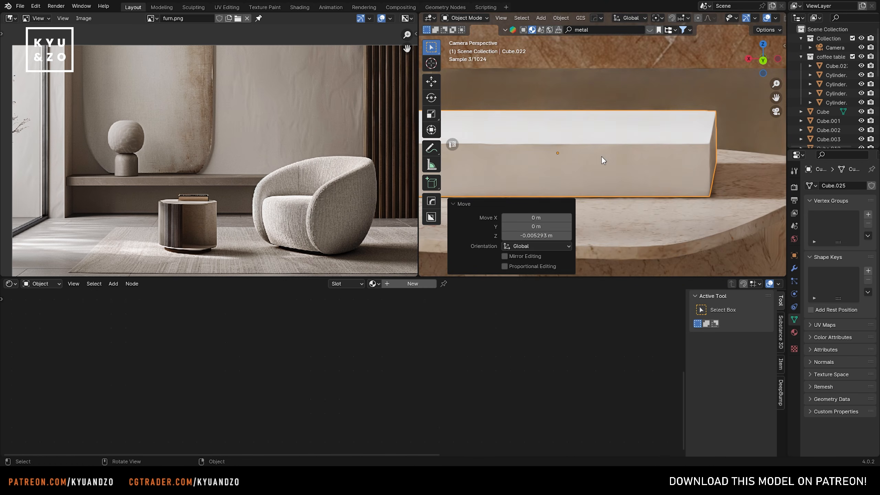
Step: Add two horizontal loop cuts to the box, one near its top and one near its bottom, and select side faces between them
{"action": "key", "text": "Tab"}
{"action": "key", "text": "ctrl+r"}
{"action": "scroll", "coordinate": [707, 167], "scroll_direction": "up", "scroll_amount": 1}
{"action": "left_click", "coordinate": [706, 166]}
{"action": "key", "text": "3"}
{"action": "left_click", "coordinate": [713, 161]}
{"action": "left_click", "coordinate": [617, 178], "text": "shift"}
{"action": "middle_click_drag", "start_coordinate": [617, 180], "coordinate": [750, 176], "text": "shift"}
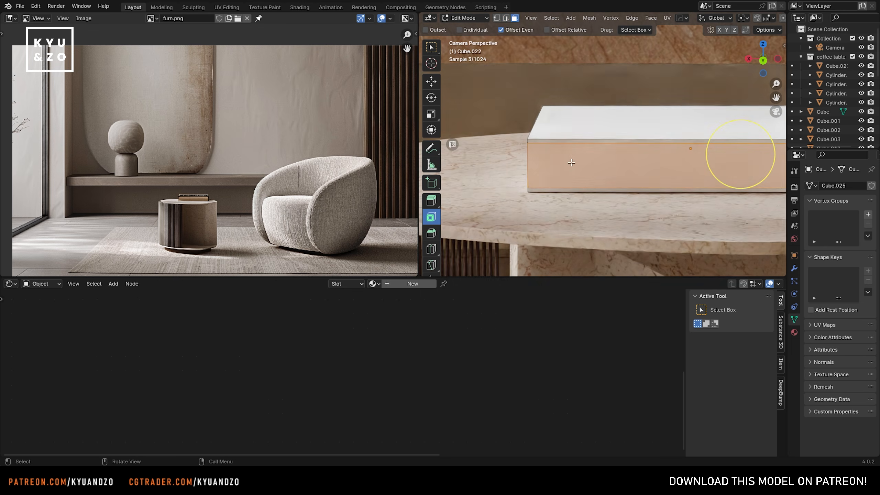
Step: Shrink the box's selected side faces inward about 0.13 m so they form a recessed page block between two covers
{"action": "middle_click_drag", "start_coordinate": [571, 163], "coordinate": [589, 188]}
{"action": "key", "text": "Tab"}
{"action": "key", "text": "KP_Decimal"}
{"action": "key", "text": "Tab"}
{"action": "key", "text": "alt+s"}
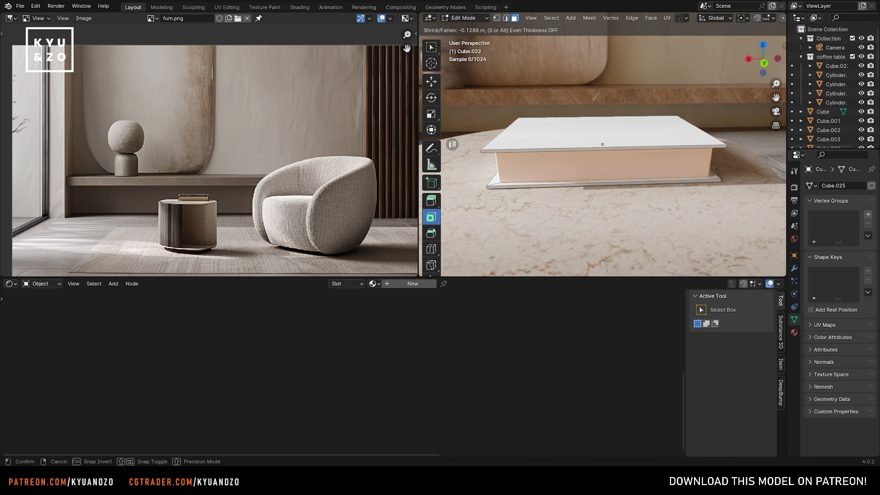
{"action": "left_click", "coordinate": [627, 136]}
{"action": "key", "text": "Tab"}
Step: Give the book a new material and darken its base color to near black
{"action": "middle_click_drag", "start_coordinate": [627, 135], "coordinate": [584, 143]}
{"action": "scroll", "coordinate": [585, 143], "scroll_direction": "up", "scroll_amount": 2}
{"action": "middle_click_drag", "start_coordinate": [585, 142], "coordinate": [575, 132], "text": "shift"}
{"action": "left_click", "coordinate": [794, 332]}
{"action": "left_click", "coordinate": [838, 225]}
{"action": "key", "text": "Tab"}
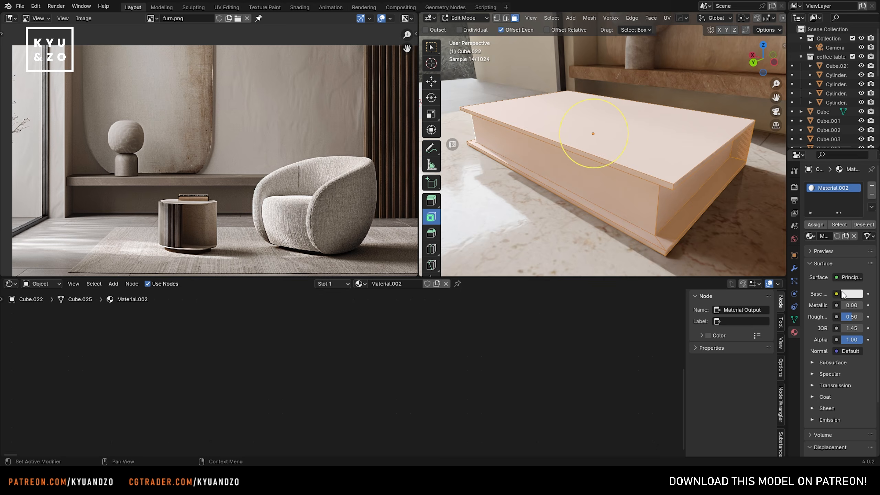
{"action": "left_click", "coordinate": [843, 292]}
{"action": "left_click_drag", "start_coordinate": [855, 185], "coordinate": [856, 232]}
{"action": "key", "text": "Tab"}
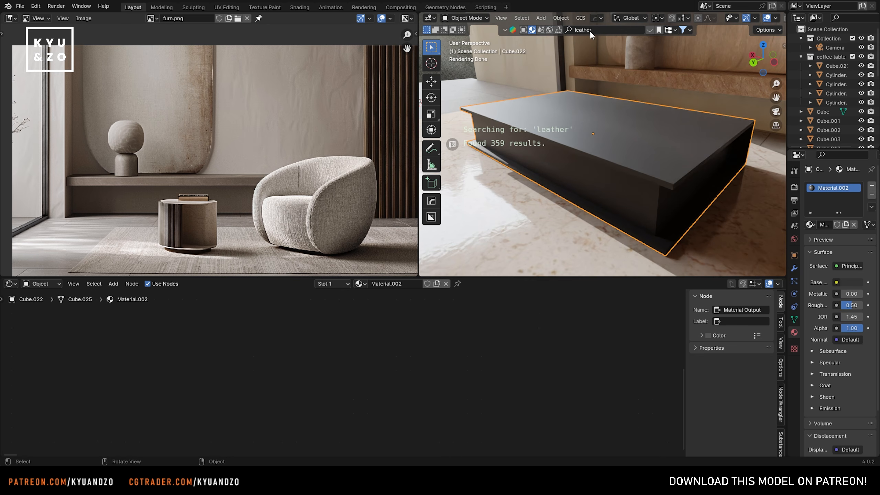
Step: Apply the black leather material from a "leather" asset search to the book and unwrap its UVs
{"action": "left_click_drag", "start_coordinate": [530, 90], "coordinate": [614, 143]}
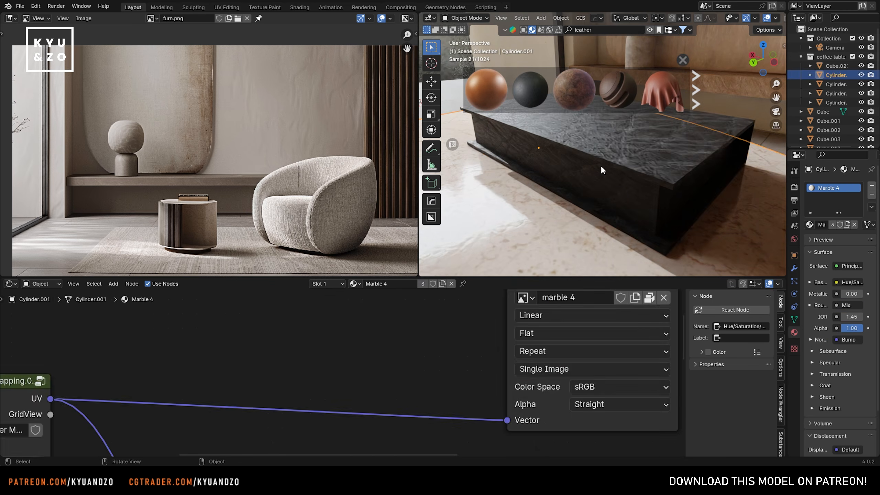
{"action": "key", "text": "Tab"}
{"action": "key", "text": "u"}
{"action": "left_click", "coordinate": [601, 165]}
{"action": "key", "text": "Tab"}
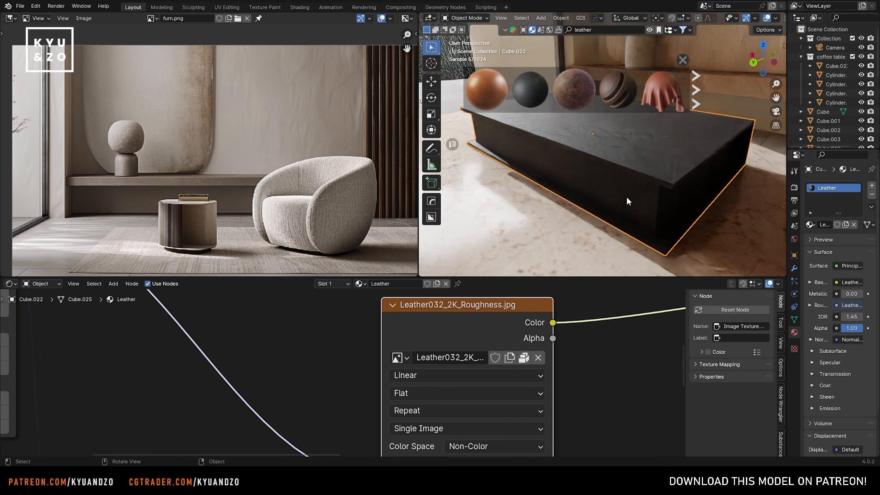
Step: Select the book's recessed page faces and add a second material slot for them
{"action": "middle_click_drag", "start_coordinate": [629, 186], "coordinate": [616, 180], "text": "shift"}
{"action": "scroll", "coordinate": [616, 180], "scroll_direction": "up", "scroll_amount": 2}
{"action": "key", "text": "Tab"}
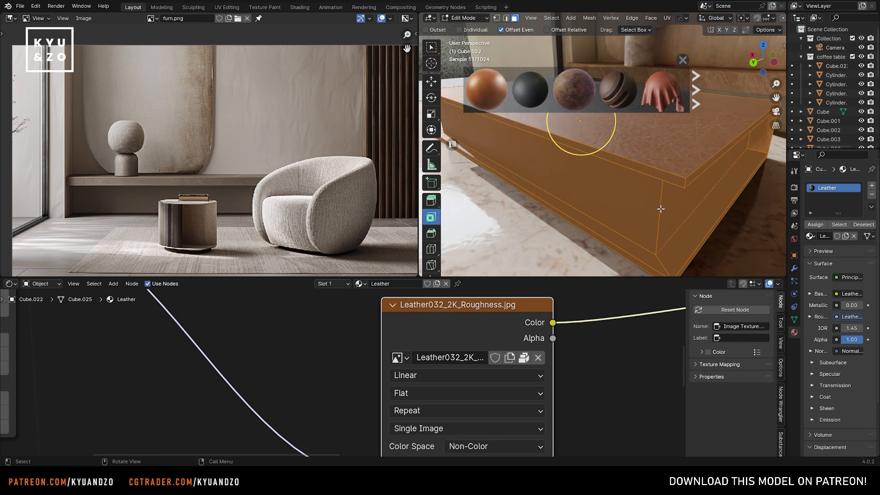
{"action": "left_click", "coordinate": [657, 207], "text": "alt"}
{"action": "left_click", "coordinate": [655, 201]}
{"action": "left_click", "coordinate": [669, 200], "text": "shift"}
{"action": "middle_click_drag", "start_coordinate": [669, 200], "coordinate": [699, 153]}
{"action": "left_click", "coordinate": [606, 210], "text": "shift"}
{"action": "left_click", "coordinate": [871, 185]}
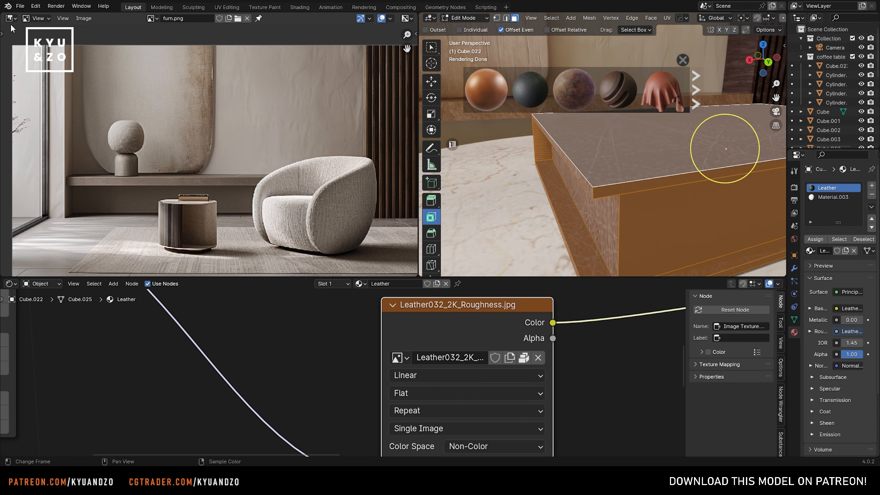
Step: Show the book's UVs in a UV editor and scale all of them up to make the leather grain finer
{"action": "left_click", "coordinate": [10, 18]}
{"action": "left_click", "coordinate": [31, 63]}
{"action": "key", "text": "a"}
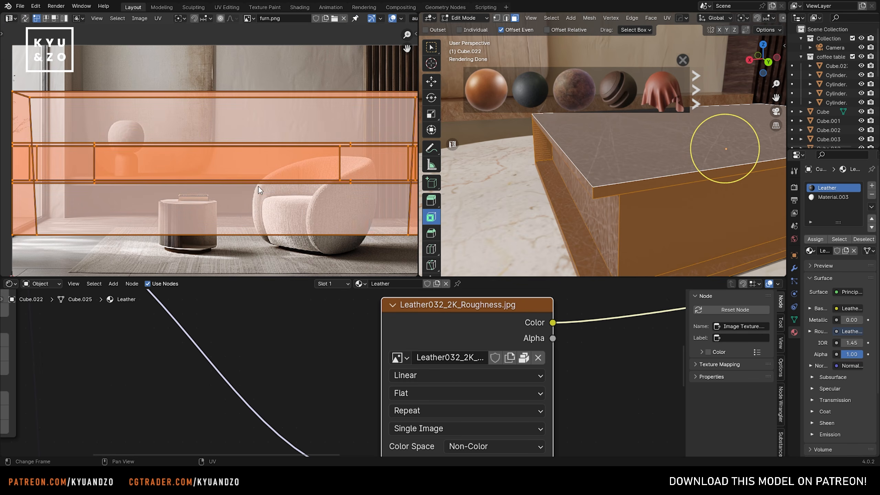
{"action": "key", "text": "s"}
{"action": "left_click", "coordinate": [20, 177]}
{"action": "key", "text": "Tab"}
{"action": "key", "text": "Tab"}
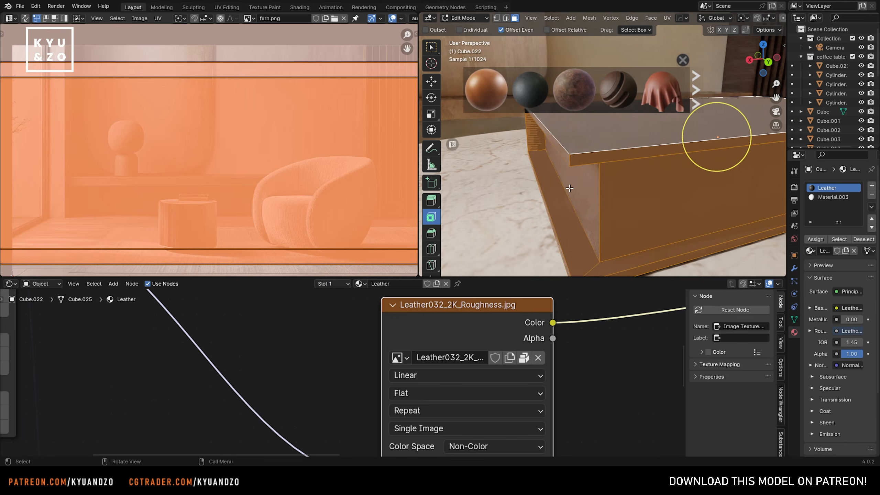
Step: Assign the second material slot to the book's page faces and give it the Paper material from a "paper" asset search
{"action": "left_click", "coordinate": [586, 201]}
{"action": "left_click", "coordinate": [652, 197]}
{"action": "middle_click_drag", "start_coordinate": [652, 197], "coordinate": [539, 183]}
{"action": "middle_click_drag", "start_coordinate": [539, 182], "coordinate": [502, 187]}
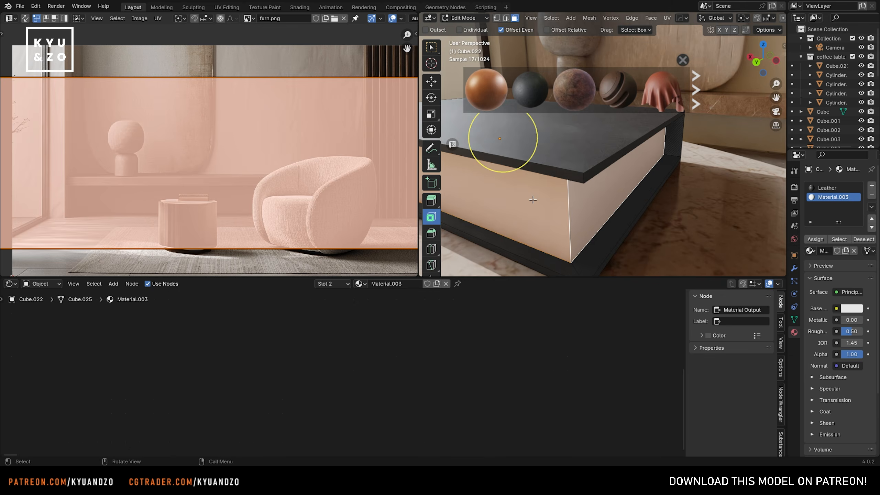
{"action": "key", "text": "Tab"}
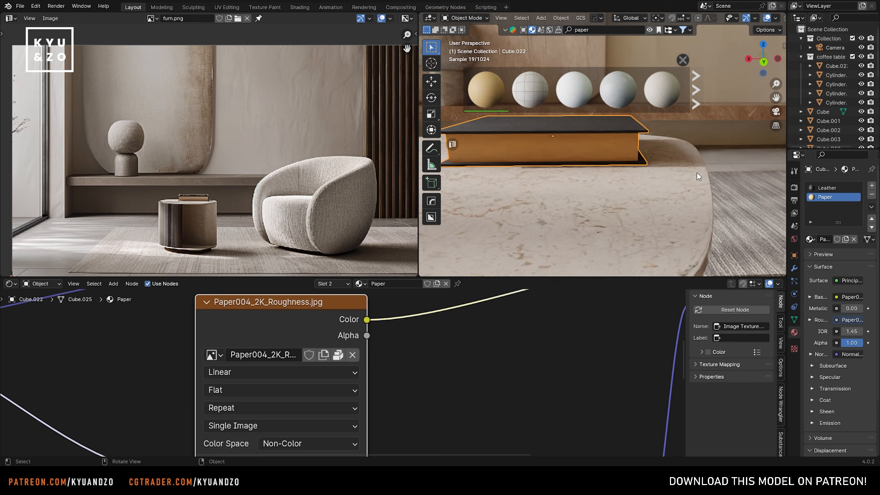
Step: Save the file and add a Subdivision Surface modifier with 2 levels to the book
{"action": "left_click", "coordinate": [626, 181]}
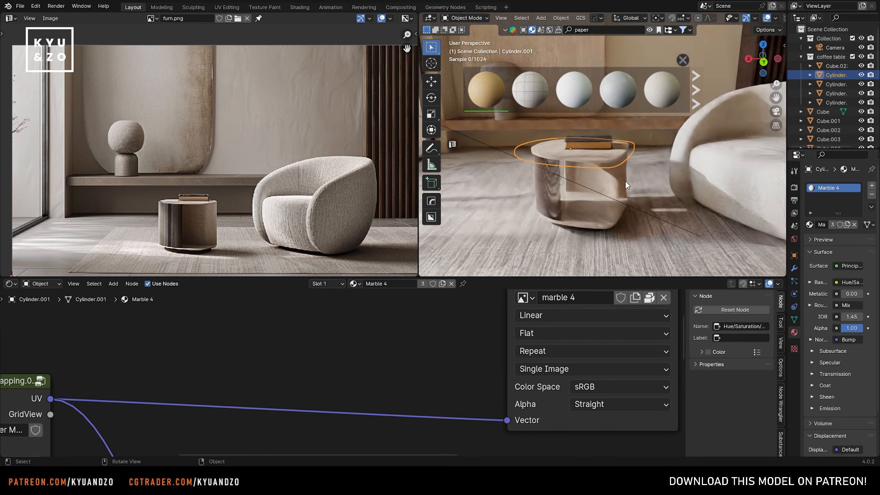
{"action": "key", "text": "ctrl+s"}
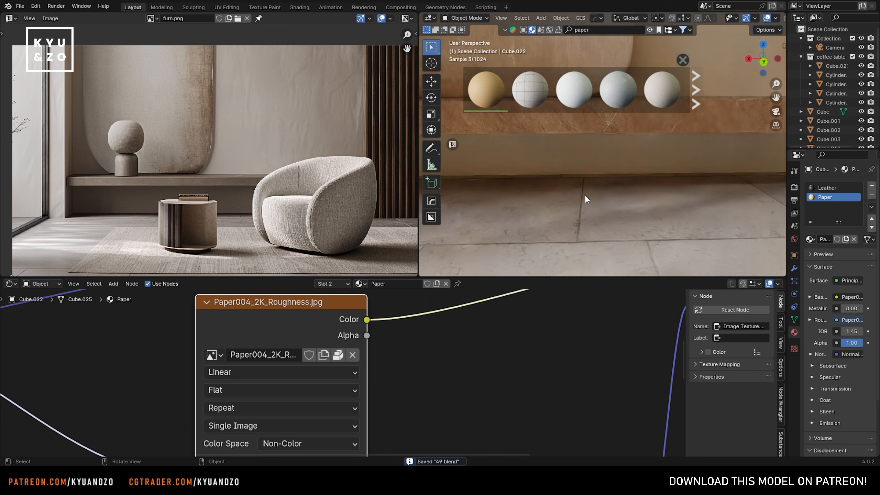
{"action": "scroll", "coordinate": [583, 192], "scroll_direction": "down", "scroll_amount": 2}
{"action": "middle_click_drag", "start_coordinate": [583, 191], "coordinate": [608, 176], "text": "shift"}
{"action": "key", "text": "KP_Decimal"}
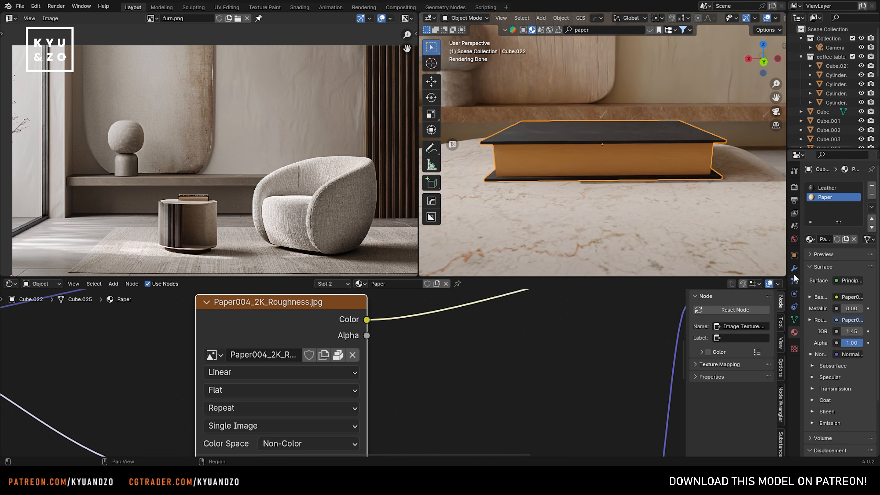
{"action": "left_click", "coordinate": [794, 268]}
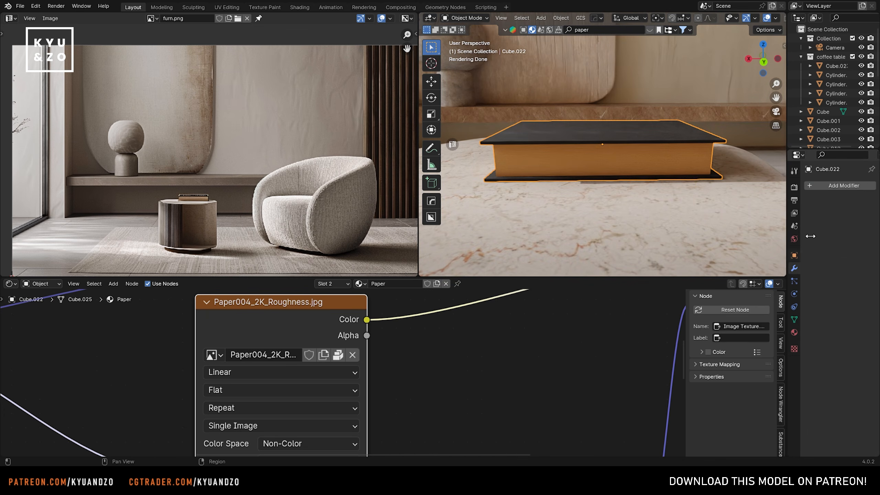
{"action": "left_click", "coordinate": [841, 186]}
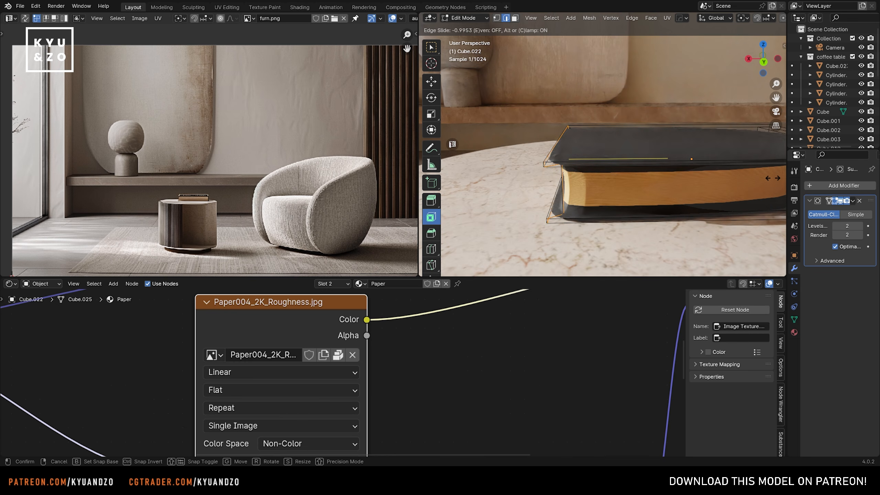
Step: Add supporting loop cuts close to both short ends of the subdivided book to sharpen its corners
{"action": "left_click", "coordinate": [774, 178]}
{"action": "left_click", "coordinate": [708, 176]}
{"action": "middle_click_drag", "start_coordinate": [711, 170], "coordinate": [424, 175], "text": "shift"}
{"action": "scroll", "coordinate": [597, 181], "scroll_direction": "up", "scroll_amount": 1}
{"action": "key", "text": "ctrl+r"}
{"action": "left_click", "coordinate": [597, 181]}
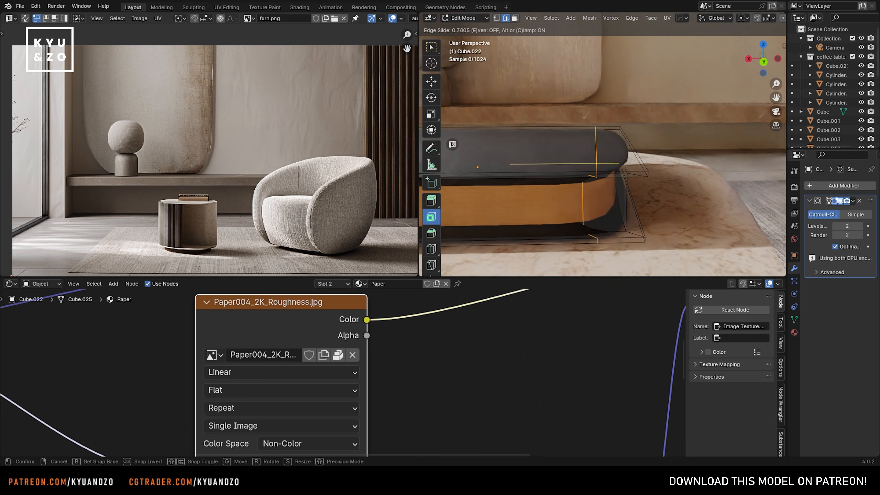
{"action": "left_click", "coordinate": [474, 176]}
{"action": "left_click", "coordinate": [571, 125]}
{"action": "key", "text": "shift+grave"}
{"action": "key", "text": "d"}
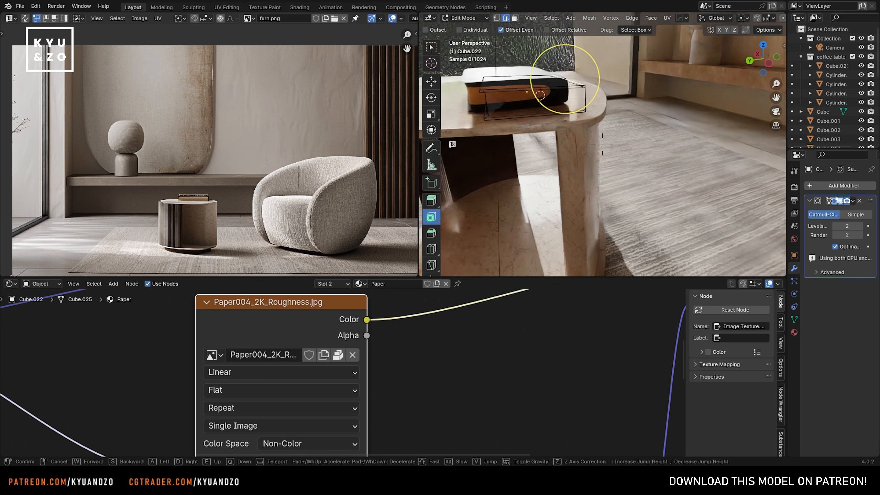
{"action": "key", "text": "w"}
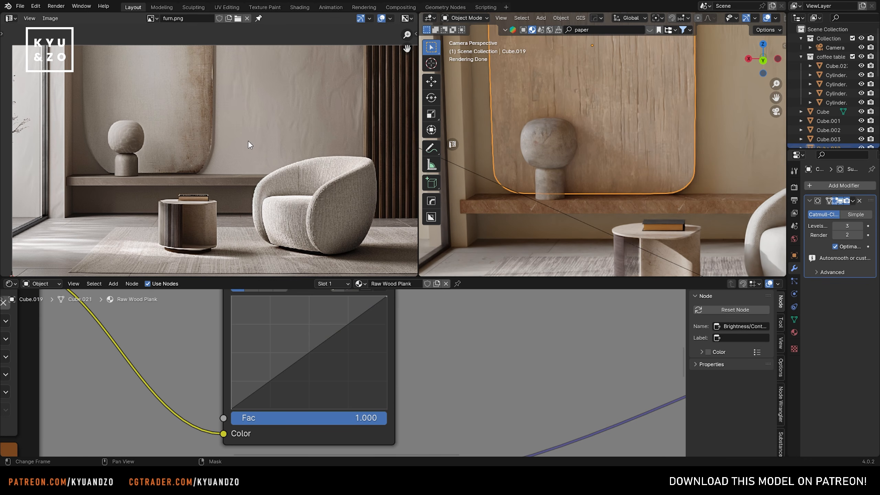
Step: Insert a Hue/Saturation/Value node between the Multiply and Principled BSDF nodes of the wall shelf's Marble material
{"action": "left_click", "coordinate": [553, 204]}
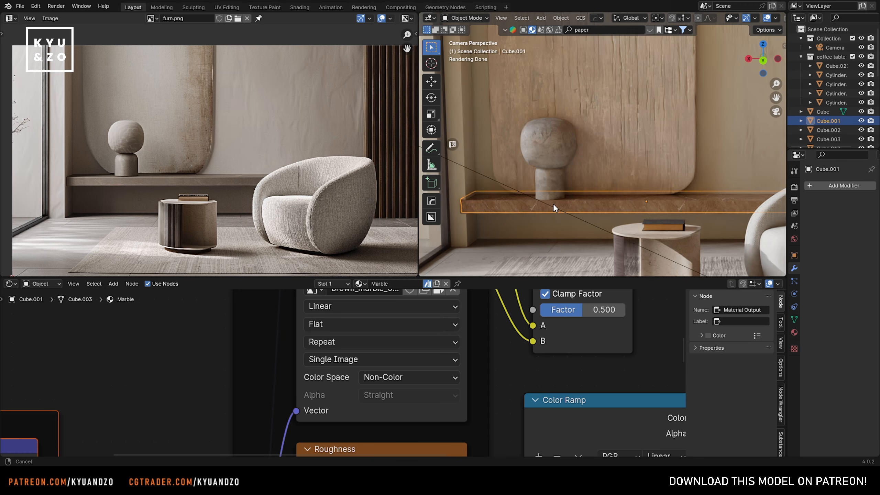
{"action": "scroll", "coordinate": [556, 198], "scroll_direction": "up", "scroll_amount": 2}
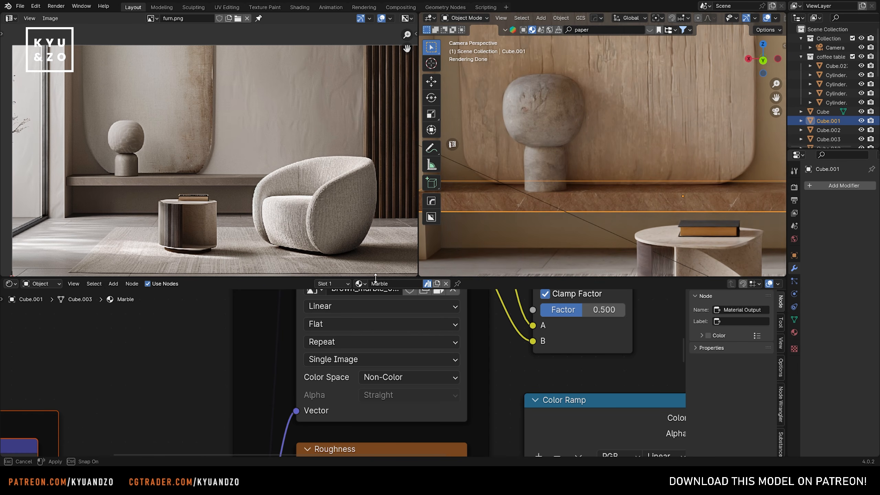
{"action": "left_click_drag", "start_coordinate": [376, 279], "coordinate": [376, 169]}
{"action": "scroll", "coordinate": [485, 265], "scroll_direction": "down", "scroll_amount": 3}
{"action": "middle_click_drag", "start_coordinate": [468, 270], "coordinate": [274, 434]}
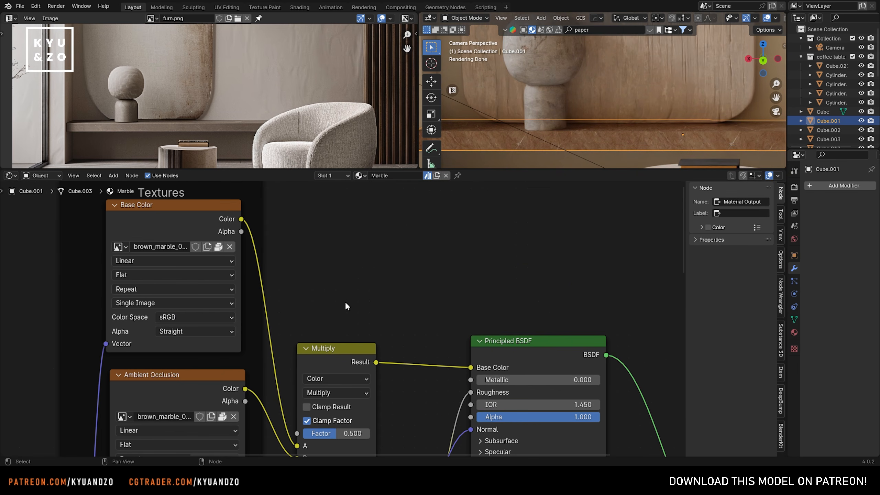
{"action": "key", "text": "shift+a"}
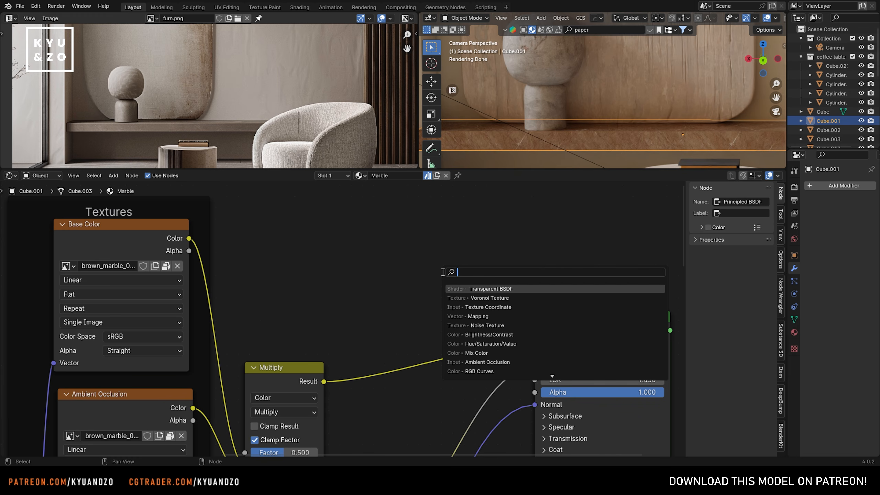
{"action": "left_click", "coordinate": [472, 289]}
{"action": "left_click", "coordinate": [370, 307]}
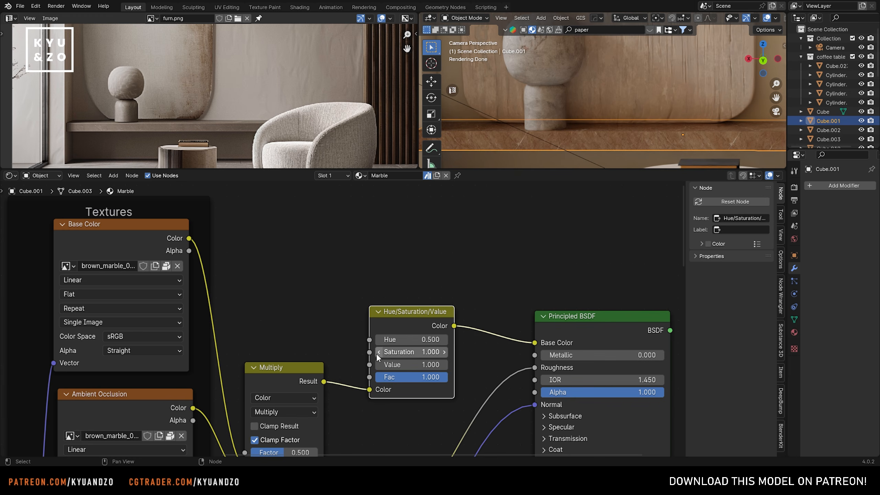
Step: Set the Saturation of the shelf material's Hue/Saturation/Value node to 0.4
{"action": "left_click", "coordinate": [379, 352]}
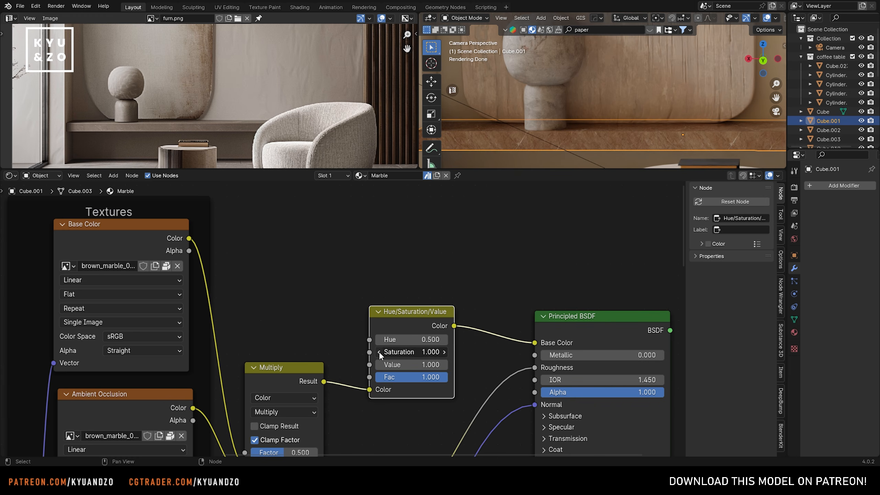
{"action": "left_click", "coordinate": [379, 352]}
{"action": "left_click", "coordinate": [379, 352]}
{"action": "left_click", "coordinate": [379, 352]}
{"action": "left_click", "coordinate": [379, 352]}
{"action": "left_click", "coordinate": [379, 352]}
{"action": "scroll", "coordinate": [491, 126], "scroll_direction": "down", "scroll_amount": 4}
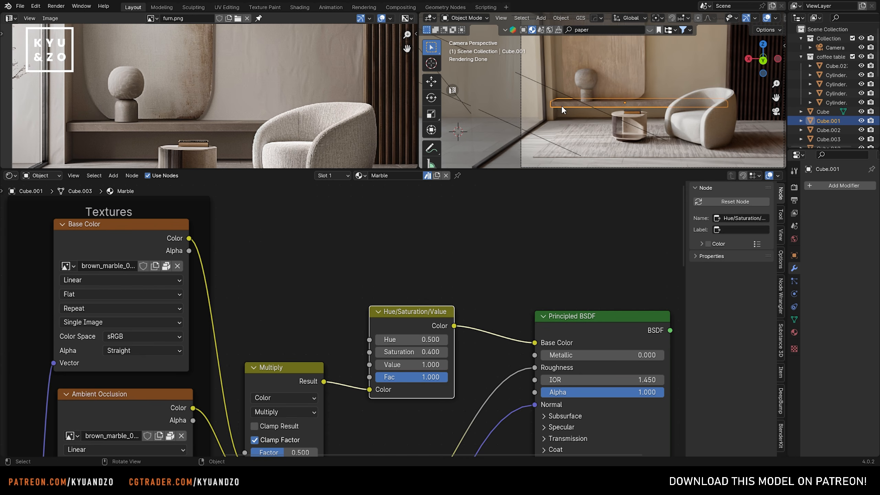
Step: Feed the back wall's Clay001_2K_Color.jpg texture into the Principled BSDF's Base Color through a Hue/Saturation/Value node
{"action": "left_click", "coordinate": [679, 60]}
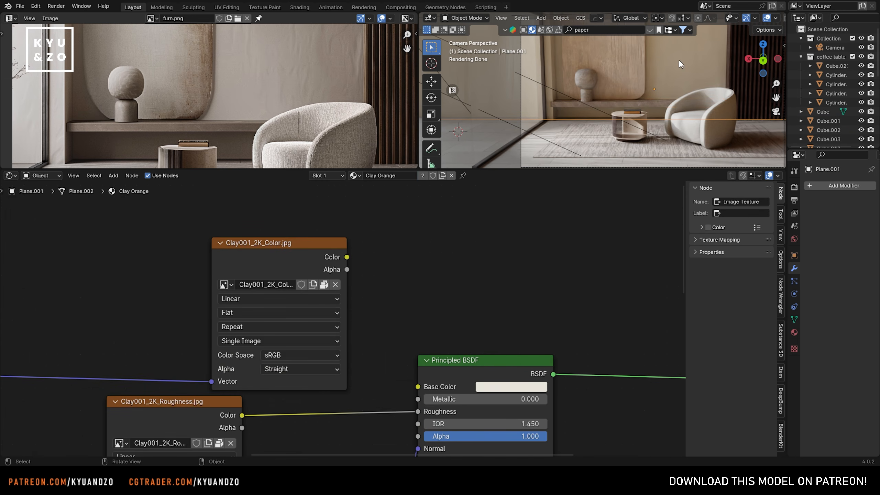
{"action": "middle_click_drag", "start_coordinate": [379, 271], "coordinate": [246, 213], "text": "shift"}
{"action": "middle_click_drag", "start_coordinate": [289, 248], "coordinate": [380, 248], "text": "shift"}
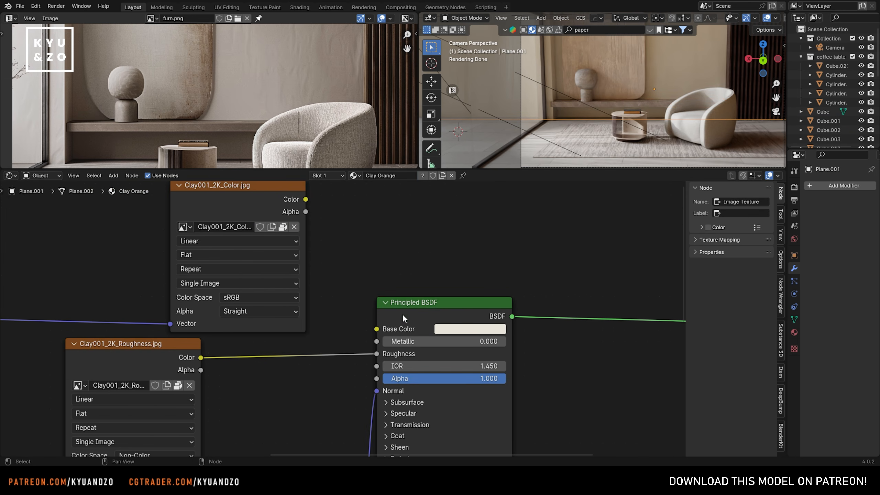
{"action": "left_click_drag", "start_coordinate": [402, 313], "coordinate": [483, 305]}
{"action": "middle_click_drag", "start_coordinate": [485, 263], "coordinate": [450, 271]}
{"action": "scroll", "coordinate": [473, 299], "scroll_direction": "up", "scroll_amount": 3}
{"action": "middle_click_drag", "start_coordinate": [169, 236], "coordinate": [302, 298]}
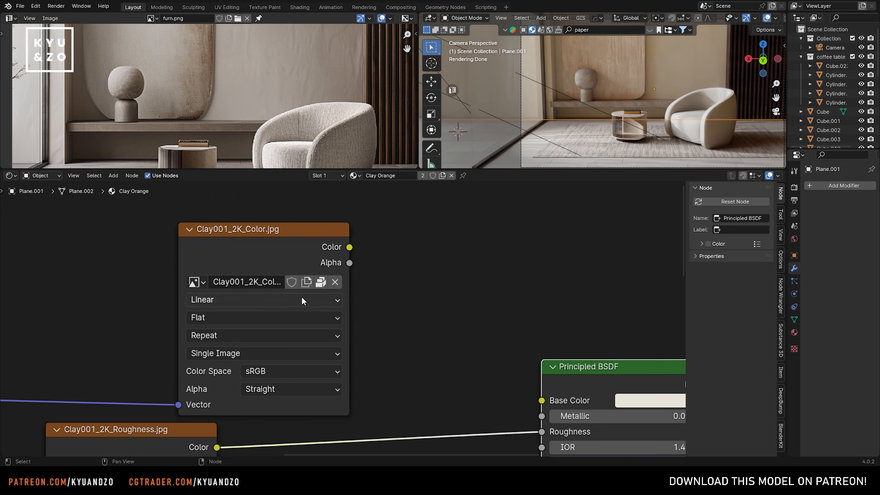
{"action": "left_click_drag", "start_coordinate": [288, 250], "coordinate": [265, 237]}
{"action": "left_click_drag", "start_coordinate": [325, 235], "coordinate": [541, 398]}
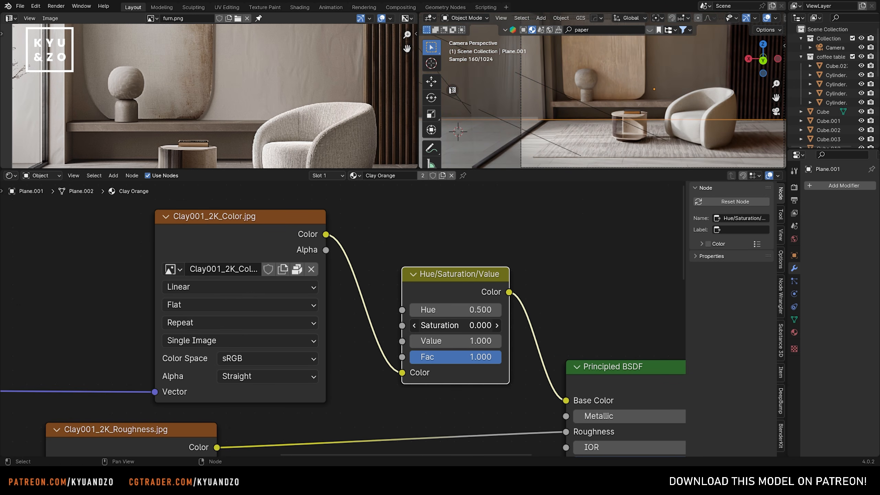
Step: Insert a Brightness/Contrast node between the wall material's Hue/Saturation/Value and Principled BSDF nodes
{"action": "left_click", "coordinate": [533, 274]}
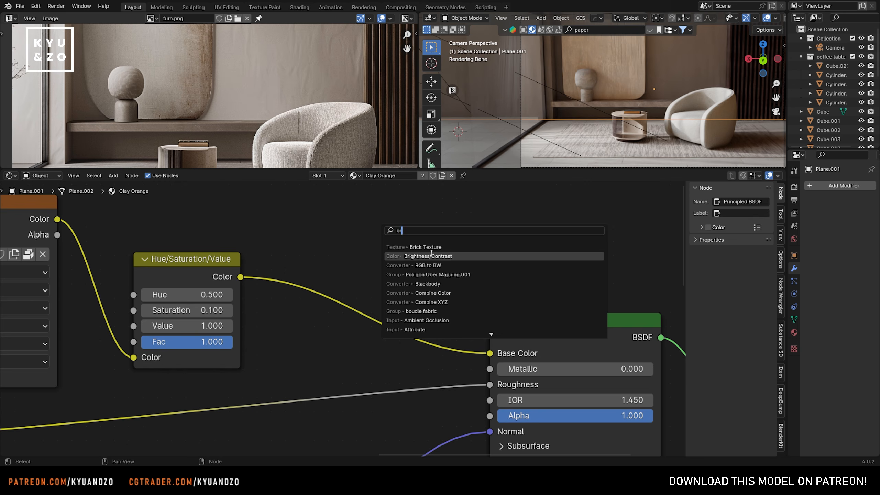
{"action": "left_click", "coordinate": [427, 255]}
{"action": "left_click", "coordinate": [305, 259]}
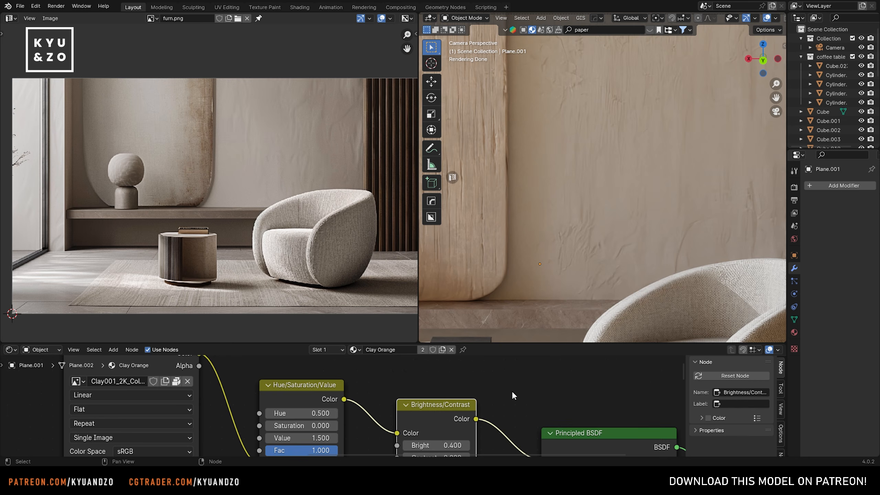
Step: Insert an RGB Curves node between the wall material's Brightness/Contrast and Principled BSDF nodes and reshape its red curve
{"action": "middle_click_drag", "start_coordinate": [511, 391], "coordinate": [389, 417]}
{"action": "left_click", "coordinate": [390, 417]}
{"action": "left_click_drag", "start_coordinate": [414, 386], "coordinate": [527, 438]}
{"action": "left_click_drag", "start_coordinate": [377, 403], "coordinate": [516, 406]}
{"action": "left_click", "coordinate": [411, 380]}
{"action": "key", "text": "shift+a"}
{"action": "type", "text": "rgb"}
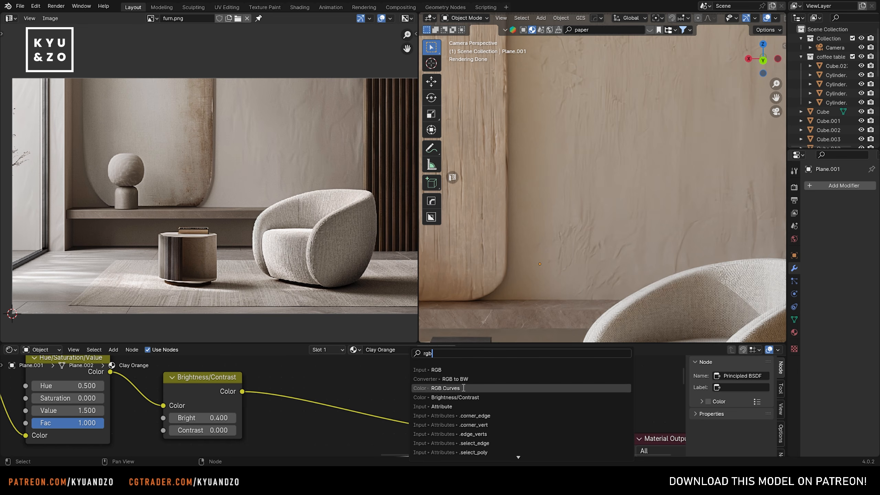
{"action": "left_click", "coordinate": [449, 388]}
{"action": "left_click", "coordinate": [431, 378]}
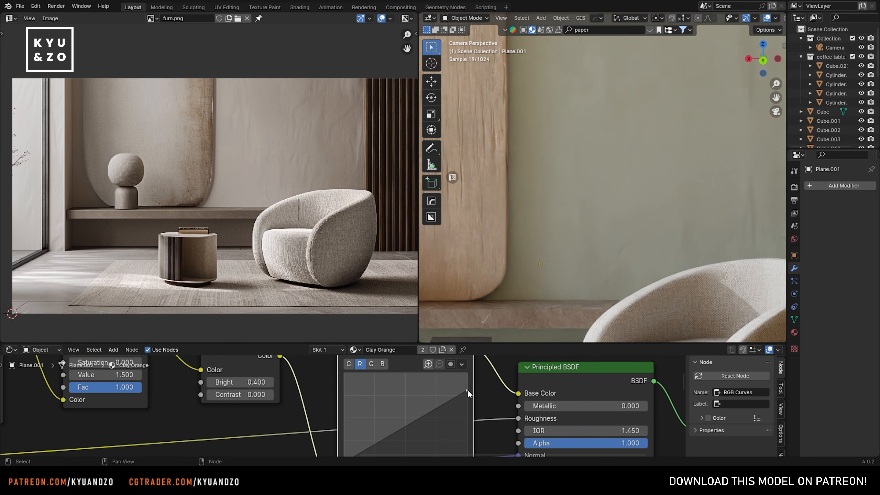
{"action": "left_click_drag", "start_coordinate": [468, 390], "coordinate": [459, 381]}
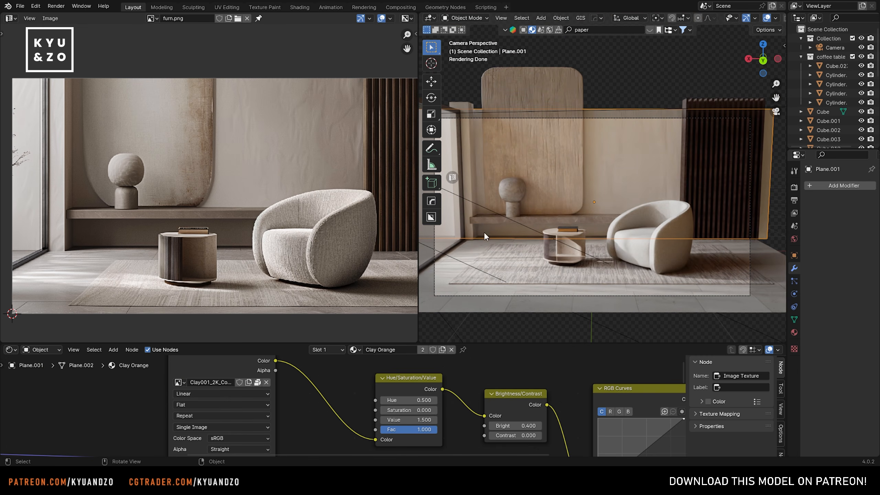
{"action": "scroll", "coordinate": [230, 182], "scroll_direction": "down", "scroll_amount": 2}
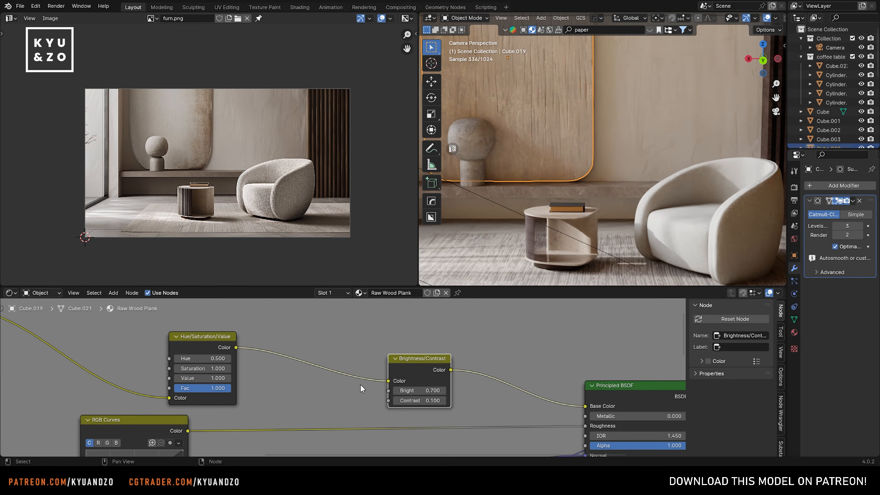
Step: Set Bright to 0.6 and Saturation to 0 in the Raw Wood Plank material of the large wall panel
{"action": "middle_click_drag", "start_coordinate": [361, 385], "coordinate": [268, 386]}
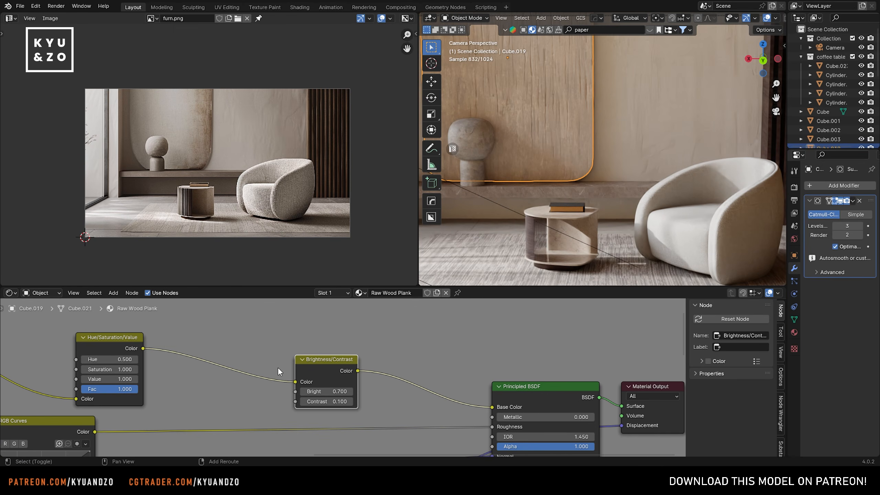
{"action": "left_click_drag", "start_coordinate": [317, 391], "coordinate": [304, 391]}
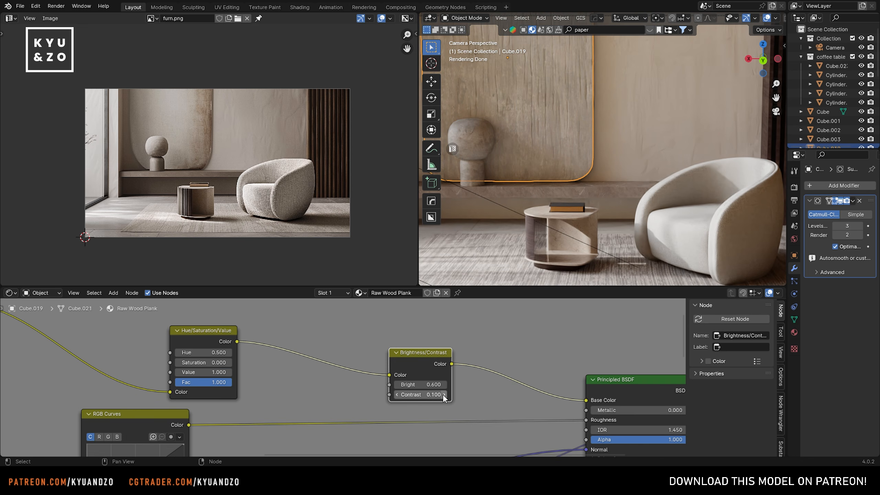
{"action": "left_click", "coordinate": [473, 168]}
{"action": "scroll", "coordinate": [521, 235], "scroll_direction": "up", "scroll_amount": 2}
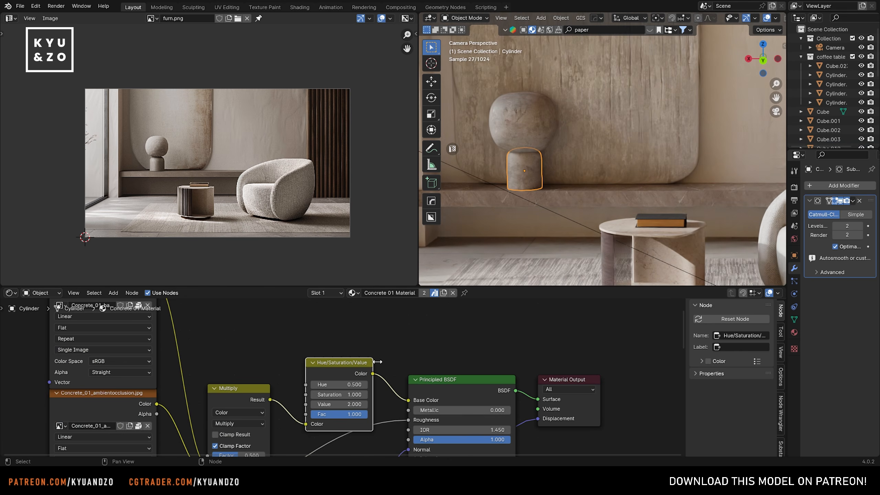
{"action": "middle_click_drag", "start_coordinate": [378, 362], "coordinate": [418, 336]}
{"action": "scroll", "coordinate": [551, 118], "scroll_direction": "down", "scroll_amount": 4}
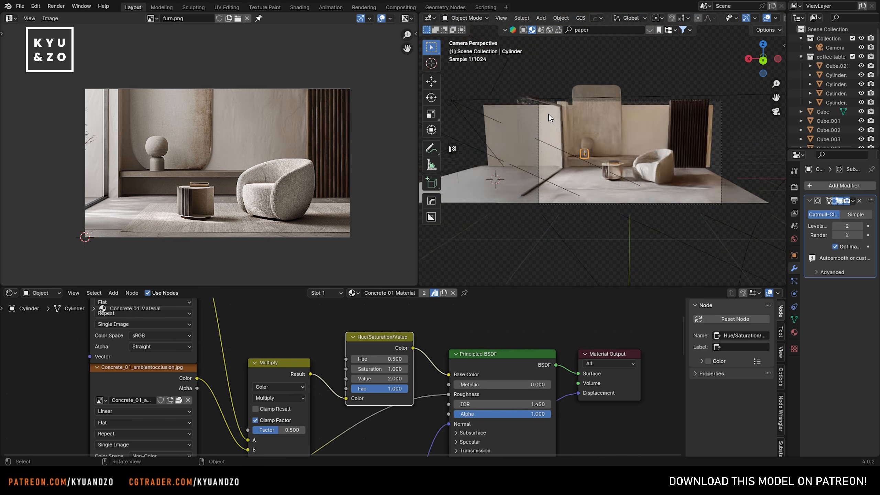
Step: Try to add an area light at the 3D cursor
{"action": "scroll", "coordinate": [550, 117], "scroll_direction": "up", "scroll_amount": 2}
{"action": "scroll", "coordinate": [106, 133], "scroll_direction": "up", "scroll_amount": 2}
{"action": "middle_click_drag", "start_coordinate": [95, 137], "coordinate": [161, 161]}
{"action": "scroll", "coordinate": [618, 171], "scroll_direction": "up", "scroll_amount": 3}
{"action": "key", "text": "shift+a"}
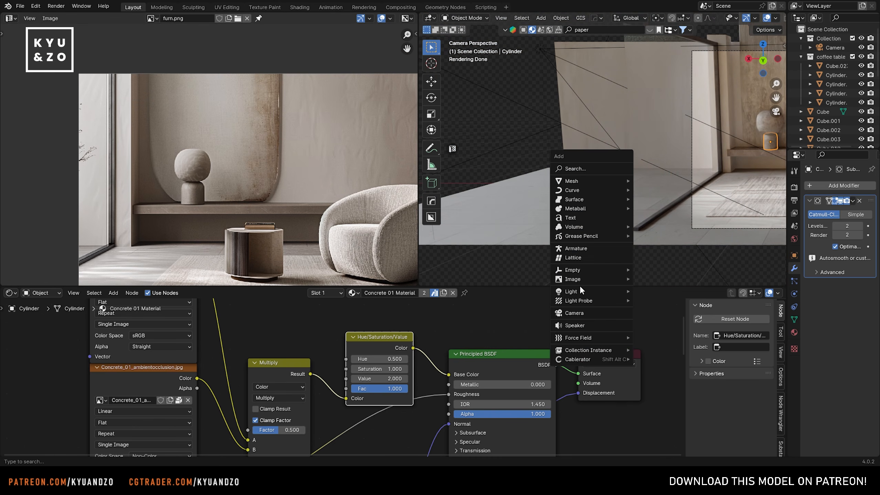
{"action": "mouse_move", "coordinate": [587, 300]}
{"action": "left_click", "coordinate": [695, 312]}
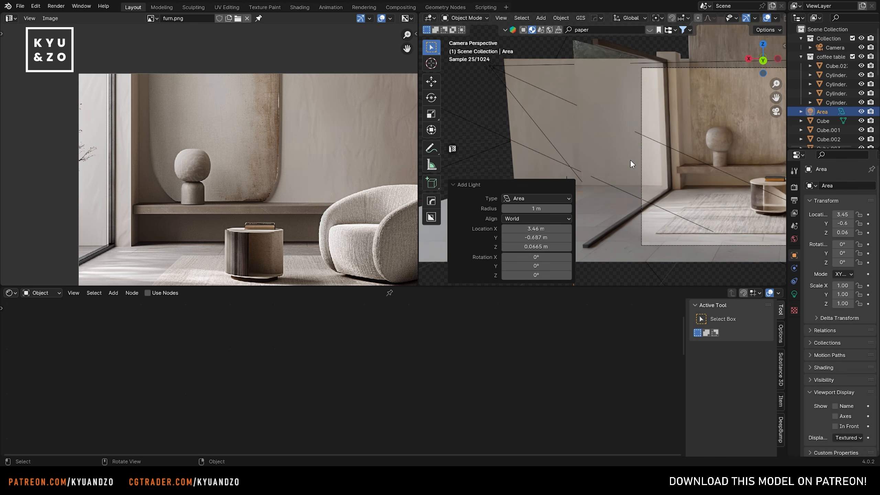
Step: Add a point light at the 3D cursor near the window wall
{"action": "key", "text": "shift+a"}
{"action": "mouse_move", "coordinate": [668, 157]}
{"action": "left_click", "coordinate": [705, 158]}
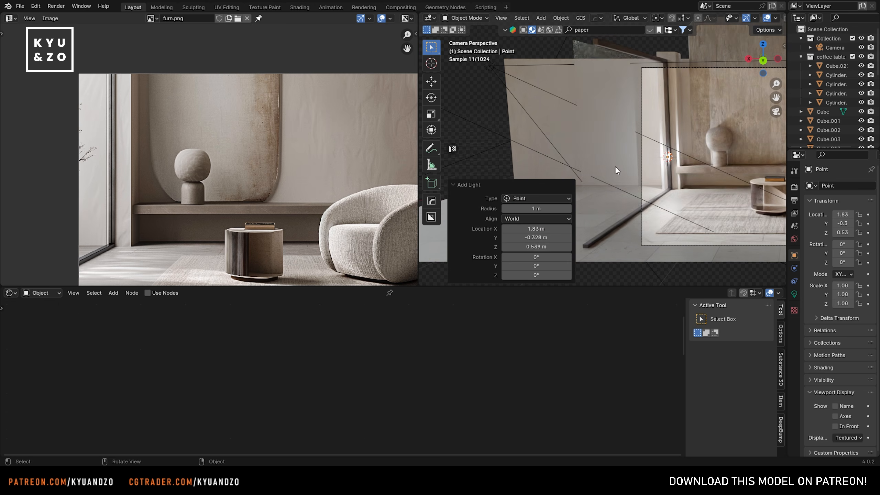
Step: Move the point light into the room, in front of the wall panel and beside the shelf sculpture
{"action": "key", "text": "g"}
{"action": "key", "text": "x"}
{"action": "left_click", "coordinate": [649, 165]}
{"action": "key", "text": "g"}
{"action": "key", "text": "a"}
{"action": "left_click", "coordinate": [648, 135]}
{"action": "key", "text": "g"}
{"action": "key", "text": "d"}
{"action": "left_click", "coordinate": [648, 153]}
Step: Set the point light's power to 900 mW and move it about 0.21 m along Y
{"action": "left_click", "coordinate": [794, 294]}
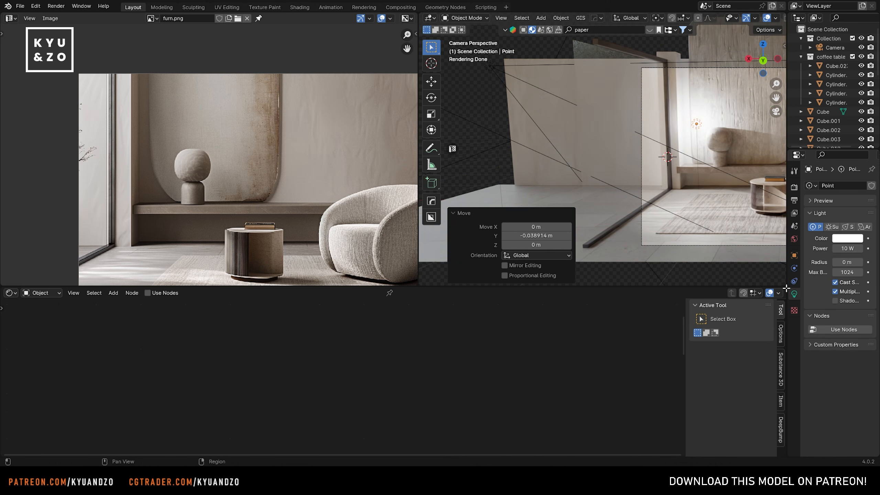
{"action": "left_click_drag", "start_coordinate": [787, 283], "coordinate": [711, 283]}
{"action": "mouse_move", "coordinate": [825, 248]}
{"action": "left_mouse_down"}
{"action": "mouse_move", "coordinate": [810, 249]}
{"action": "mouse_move", "coordinate": [828, 249]}
{"action": "left_mouse_up"}
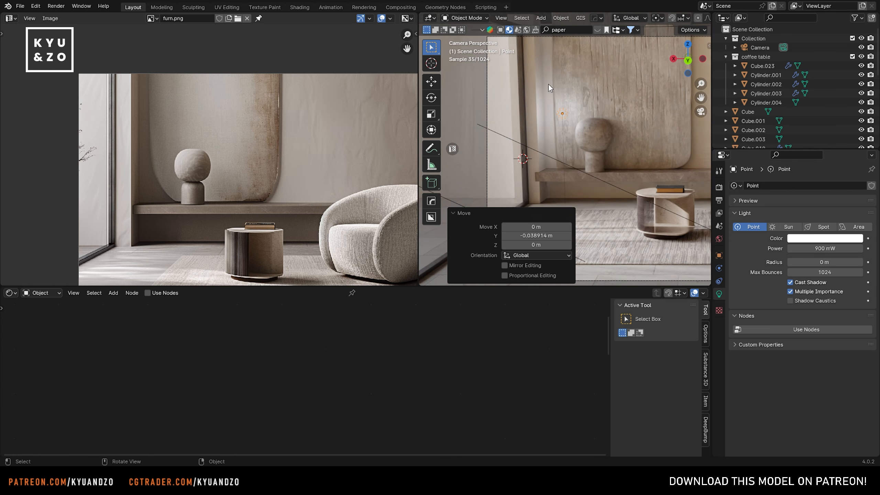
{"action": "key", "text": "g"}
{"action": "key", "text": "x"}
{"action": "key", "text": "y"}
{"action": "left_click", "coordinate": [588, 94]}
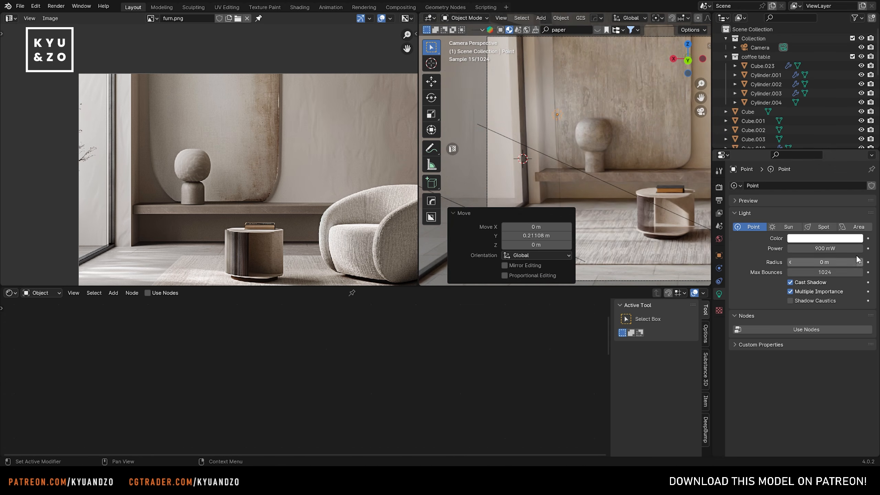
Step: Change the point light's type to Area and rotate it about 31° around the Y axis
{"action": "left_click", "coordinate": [853, 225]}
{"action": "key", "text": "r"}
{"action": "key", "text": "y"}
{"action": "left_click", "coordinate": [627, 128]}
Step: Raise the area light along Z above the shelf sculpture and set its beam spread to 76.6°
{"action": "key", "text": "g"}
{"action": "key", "text": "z"}
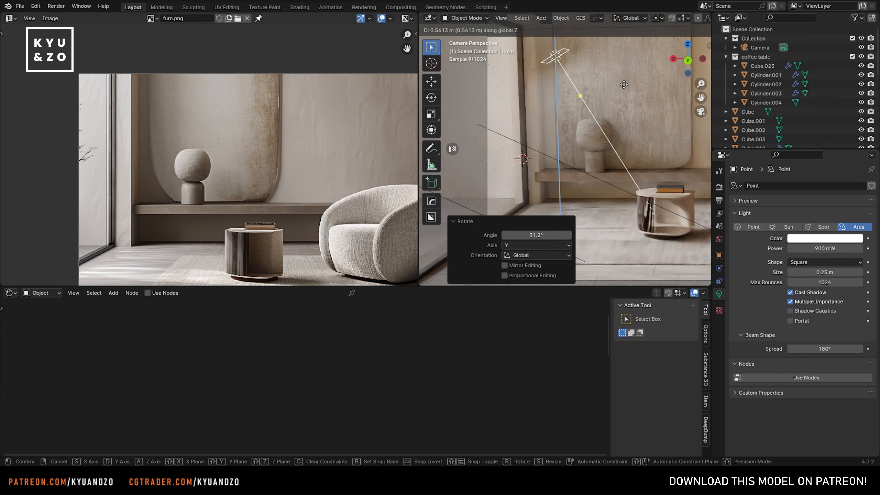
{"action": "left_click", "coordinate": [624, 90]}
{"action": "left_click_drag", "start_coordinate": [824, 349], "coordinate": [774, 255]}
Step: Reposition the area light outside the window with moves of about 0.8 m and -0.09 m along X and 0.36 m along Y
{"action": "scroll", "coordinate": [557, 132], "scroll_direction": "down", "scroll_amount": 3}
{"action": "middle_click_drag", "start_coordinate": [557, 132], "coordinate": [569, 159], "text": "shift"}
{"action": "key", "text": "g"}
{"action": "key", "text": "s"}
{"action": "left_click", "coordinate": [540, 163]}
{"action": "key", "text": "g"}
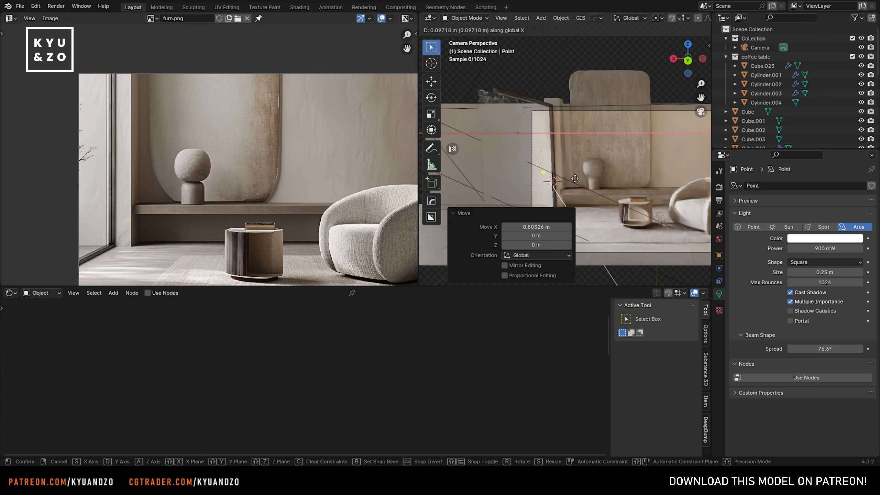
{"action": "key", "text": "d"}
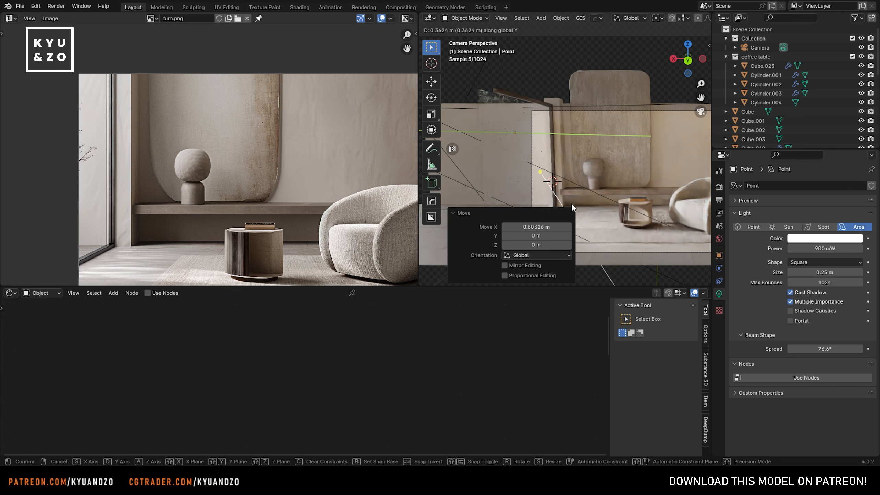
{"action": "left_click", "coordinate": [572, 205]}
{"action": "key", "text": "g"}
{"action": "key", "text": "x"}
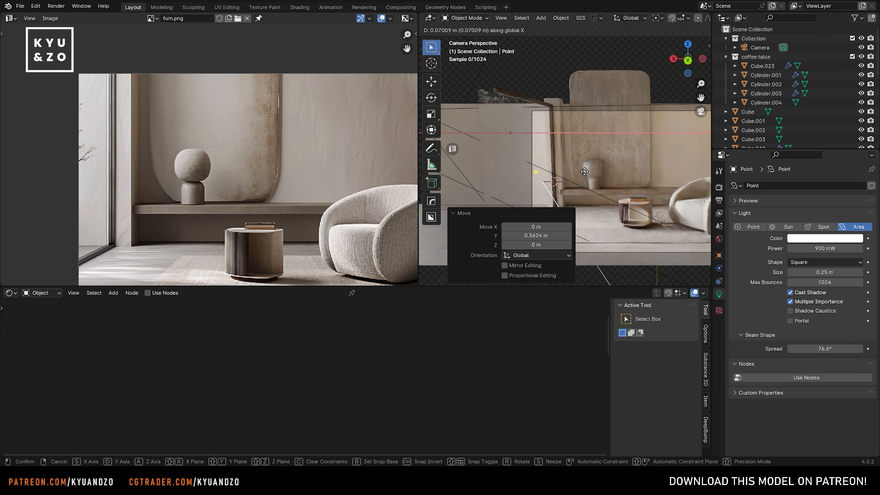
{"action": "left_click", "coordinate": [595, 197]}
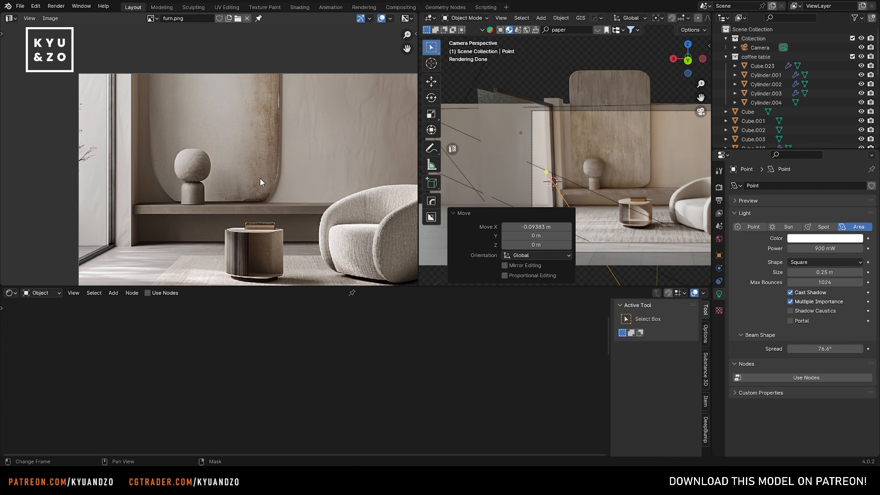
Step: Rotate the area light about 38° around Z and about 44° around Y to aim it into the room
{"action": "key", "text": "r"}
{"action": "key", "text": "z"}
{"action": "left_click", "coordinate": [613, 139]}
{"action": "key", "text": "r"}
{"action": "key", "text": "y"}
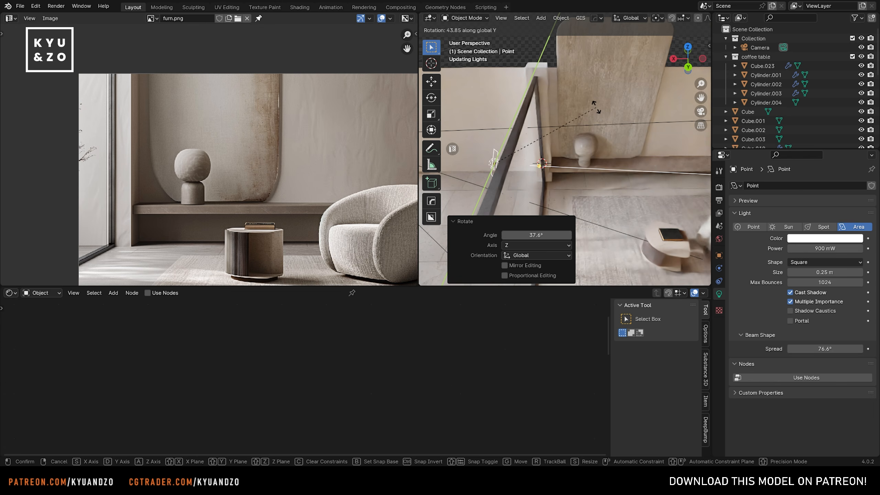
{"action": "left_click", "coordinate": [645, 190]}
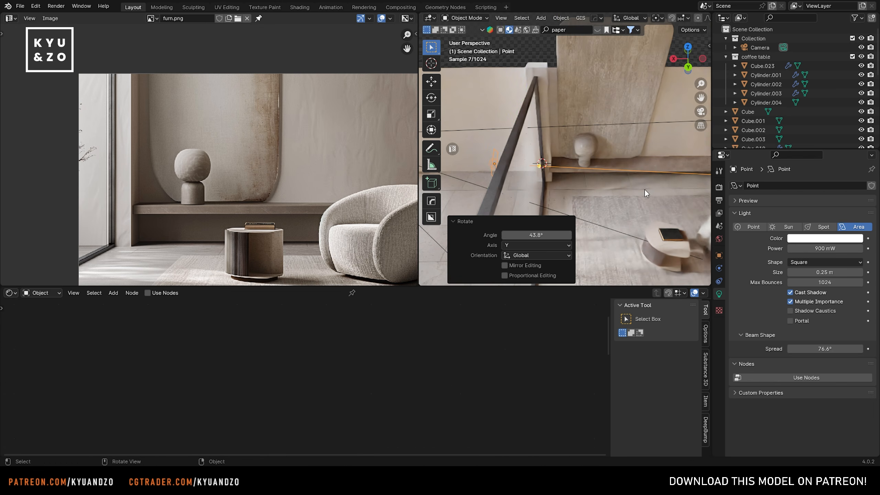
Step: Rotate the area light about 23° around Z and about 1° around X, with its beam spread set to 53.1°
{"action": "key", "text": "r"}
{"action": "key", "text": "z"}
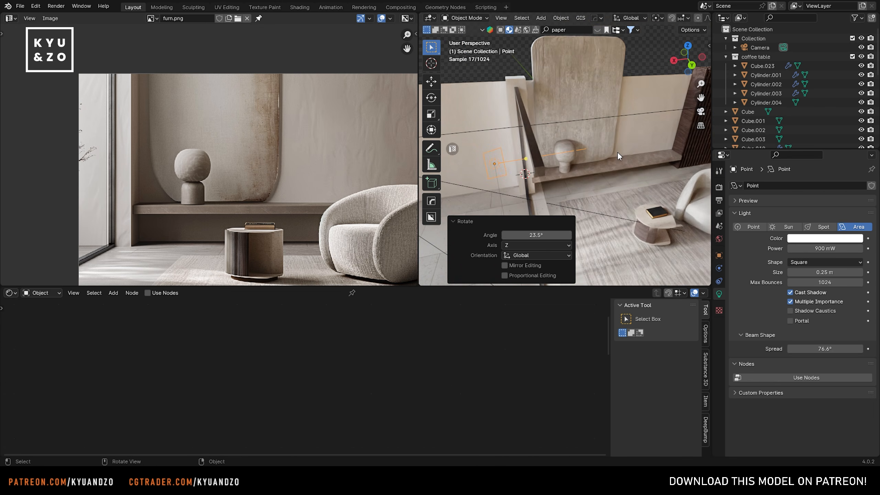
{"action": "left_click", "coordinate": [589, 154]}
{"action": "key", "text": "r"}
{"action": "key", "text": "x"}
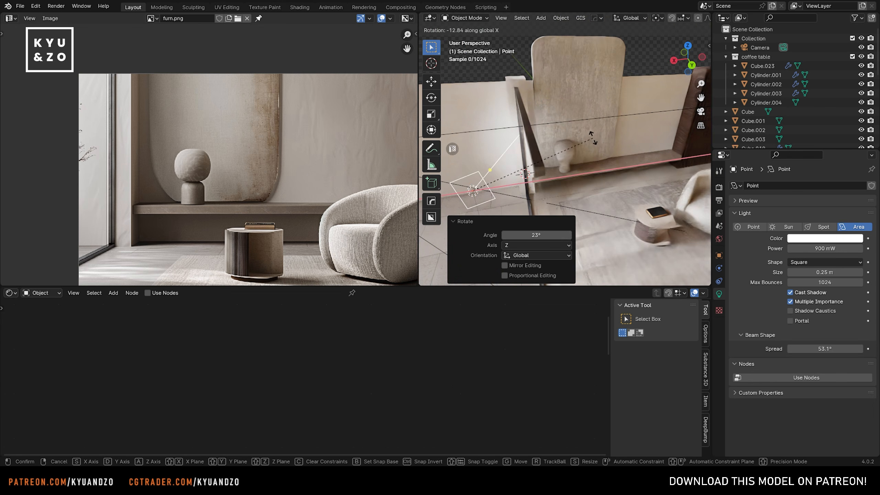
{"action": "left_click", "coordinate": [594, 174]}
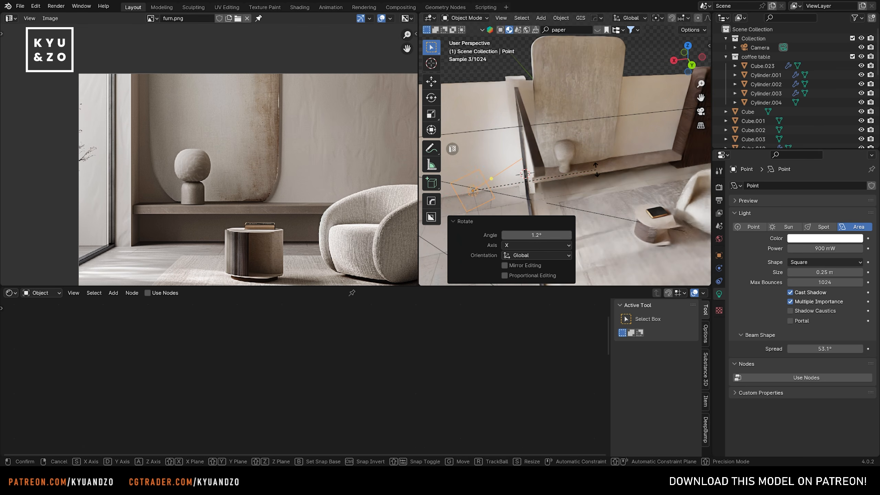
Step: Adjust the area light's rotation around Z and return to the camera view
{"action": "key", "text": "r"}
{"action": "key", "text": "z"}
{"action": "left_click", "coordinate": [595, 172]}
{"action": "scroll", "coordinate": [596, 176], "scroll_direction": "down", "scroll_amount": 8}
{"action": "left_click", "coordinate": [597, 175]}
{"action": "key", "text": "KP_0"}
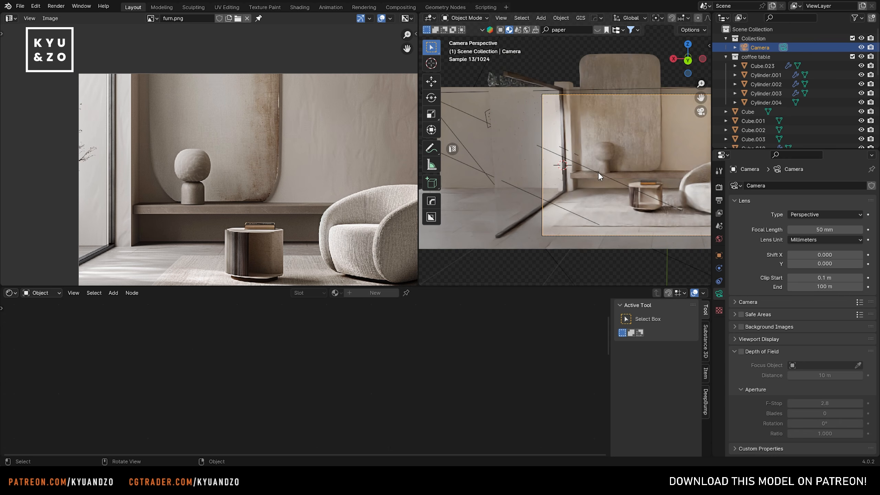
Step: Rotate the area light about 3° around Z and widen its beam spread to 68.4°
{"action": "left_click", "coordinate": [487, 118]}
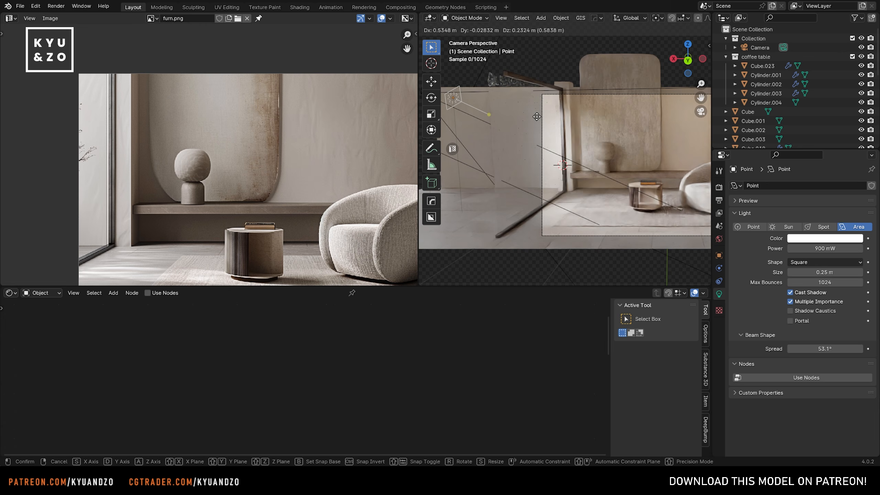
{"action": "key", "text": "r"}
{"action": "key", "text": "z"}
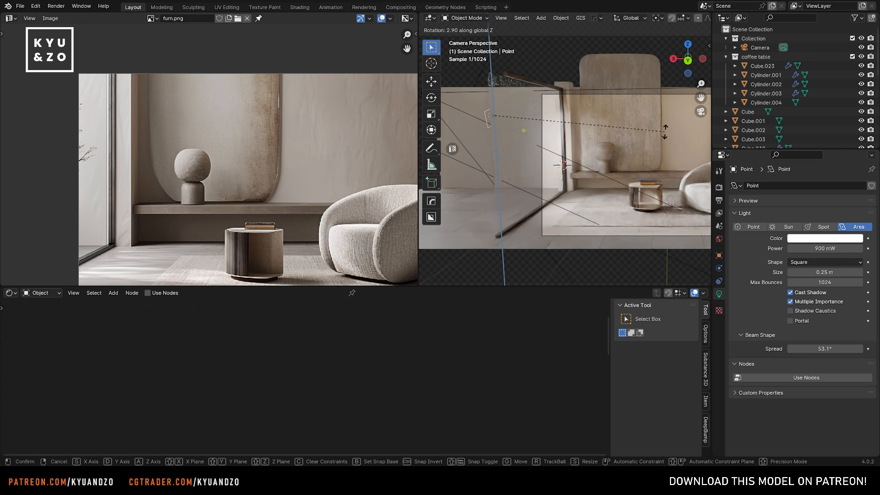
{"action": "left_click", "coordinate": [665, 132]}
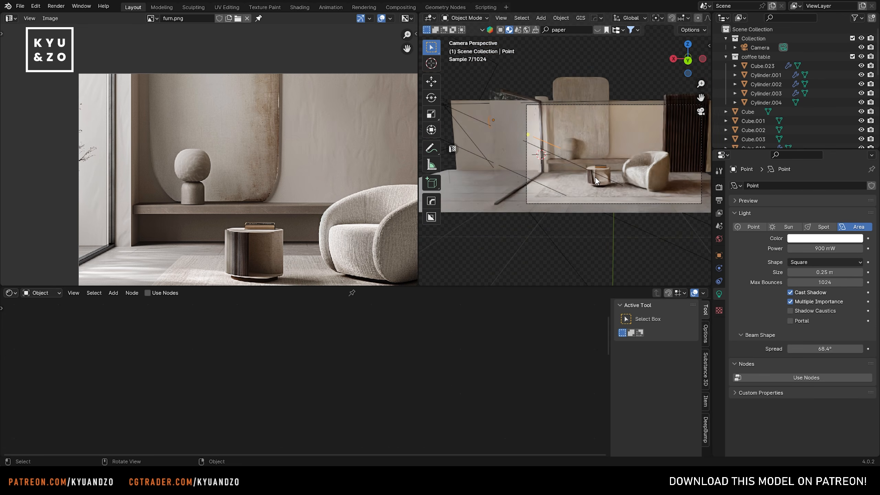
{"action": "scroll", "coordinate": [567, 199], "scroll_direction": "up", "scroll_amount": 1}
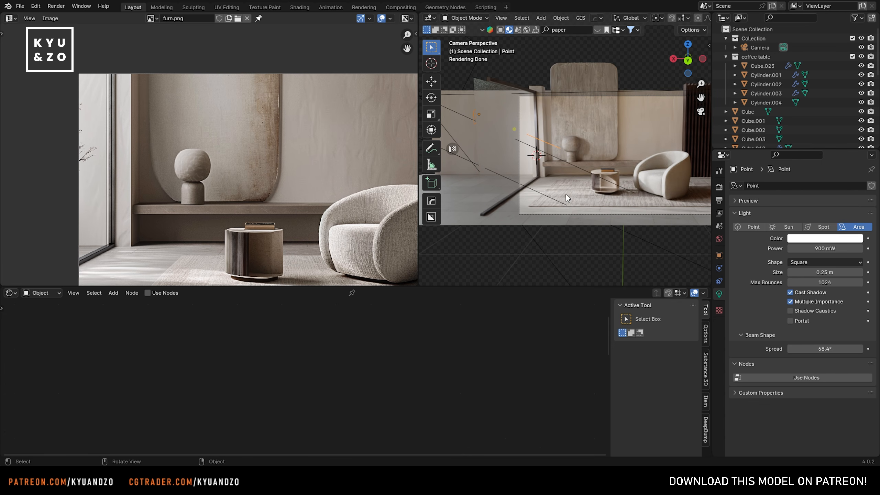
Step: Turn the area light about 0.1° around Z and narrow its beam spread to 47.8°
{"action": "left_click", "coordinate": [525, 140]}
{"action": "key", "text": "ctrl+z"}
{"action": "key", "text": "r"}
{"action": "key", "text": "z"}
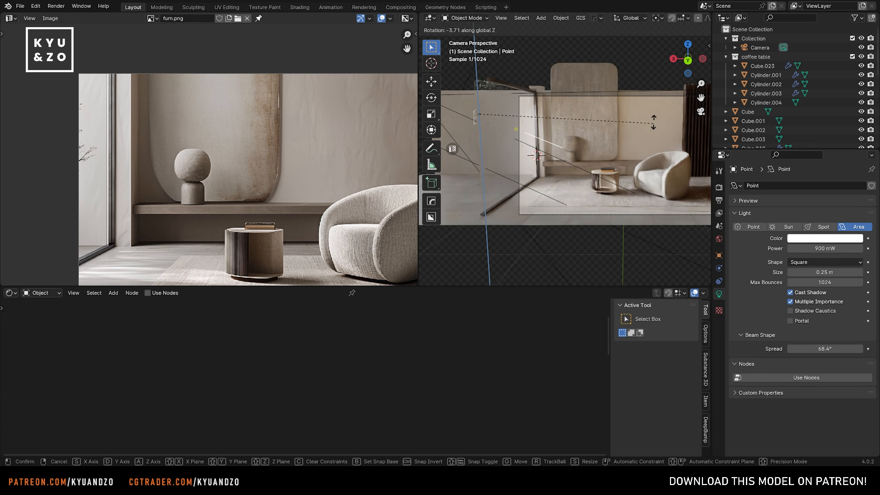
{"action": "left_click", "coordinate": [648, 135]}
{"action": "left_click_drag", "start_coordinate": [825, 349], "coordinate": [800, 349]}
Step: Rotate the area light around the X axis
{"action": "key", "text": "r"}
{"action": "key", "text": "s"}
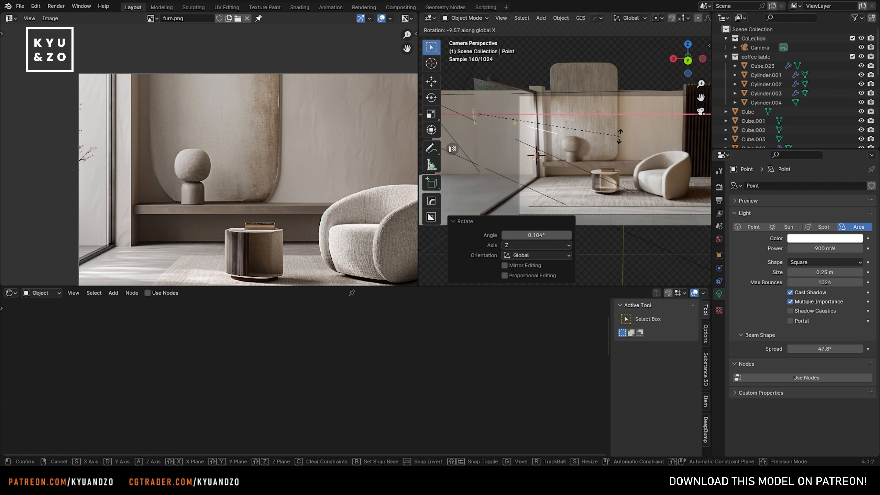
{"action": "left_click", "coordinate": [618, 147]}
Step: Set the area light's power to 600 mW and its beam spread to 46.5°
{"action": "mouse_move", "coordinate": [828, 347]}
{"action": "left_mouse_down"}
{"action": "mouse_move", "coordinate": [844, 348]}
{"action": "mouse_move", "coordinate": [818, 348]}
{"action": "mouse_move", "coordinate": [825, 344]}
{"action": "left_mouse_up"}
{"action": "left_click", "coordinate": [520, 159]}
{"action": "key", "text": "ctrl+z"}
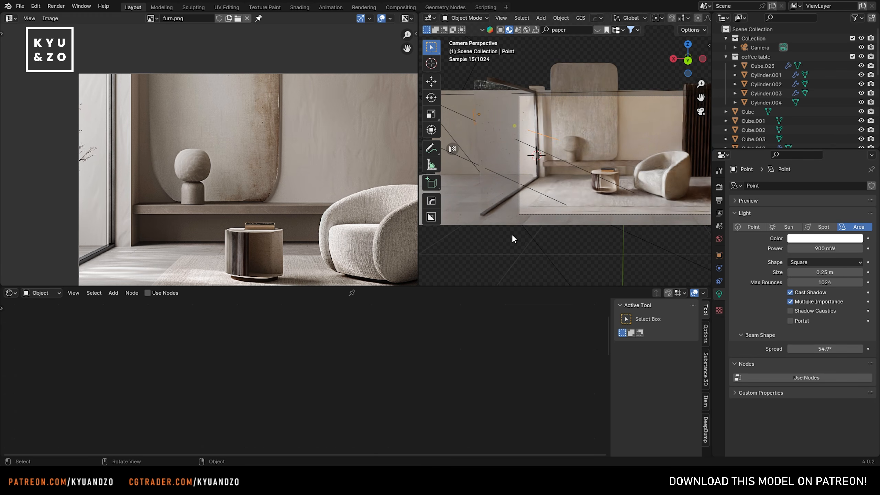
{"action": "left_click_drag", "start_coordinate": [825, 249], "coordinate": [818, 249]}
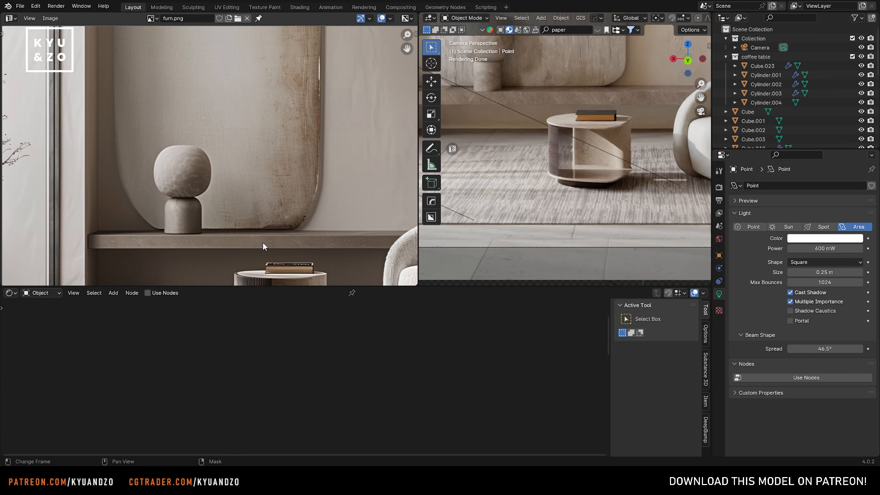
Step: Compare the coffee table in the viewport with the one in the reference image up close
{"action": "scroll", "coordinate": [262, 242], "scroll_direction": "up", "scroll_amount": 5}
{"action": "scroll", "coordinate": [248, 168], "scroll_direction": "up", "scroll_amount": 2}
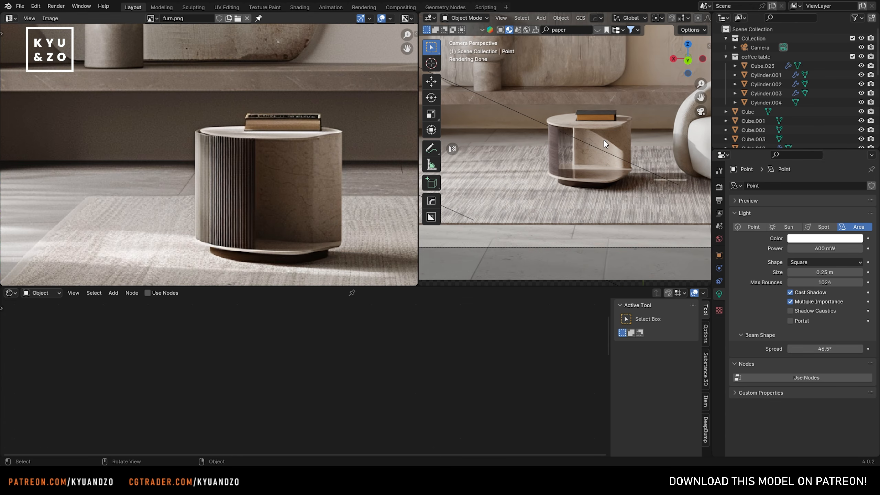
{"action": "middle_click_drag", "start_coordinate": [594, 142], "coordinate": [567, 157], "text": "shift"}
{"action": "scroll", "coordinate": [570, 117], "scroll_direction": "up", "scroll_amount": 4}
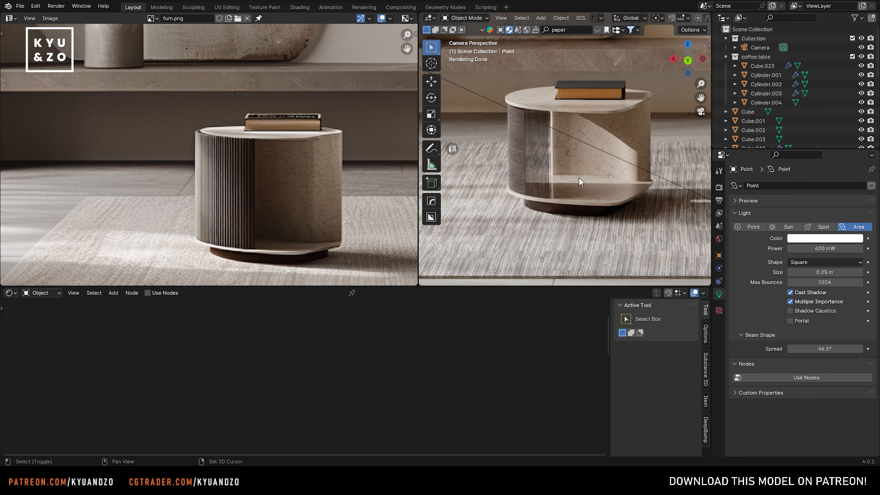
Step: Duplicate the coffee table's curved marble side panel and move the copy along the Y axis inside the table
{"action": "right_click", "coordinate": [563, 178], "text": "shift"}
{"action": "key", "text": "shift+a"}
{"action": "left_click", "coordinate": [575, 170]}
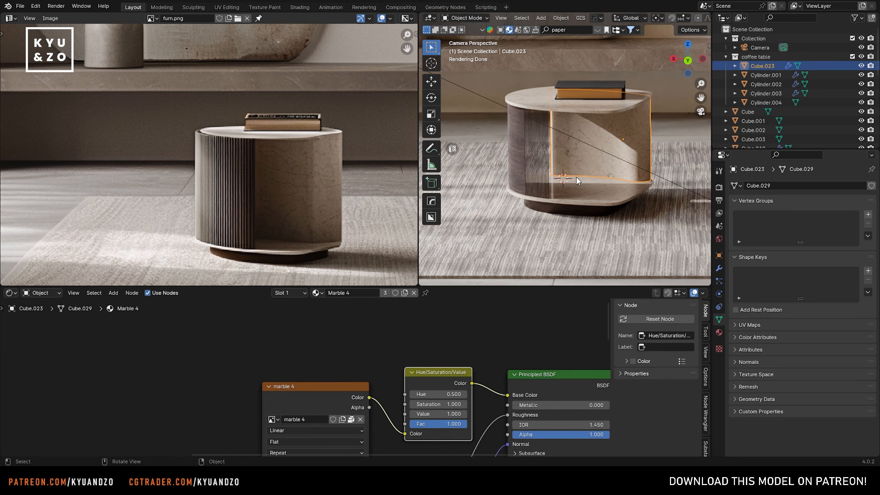
{"action": "key", "text": "shift+d"}
{"action": "key", "text": "d"}
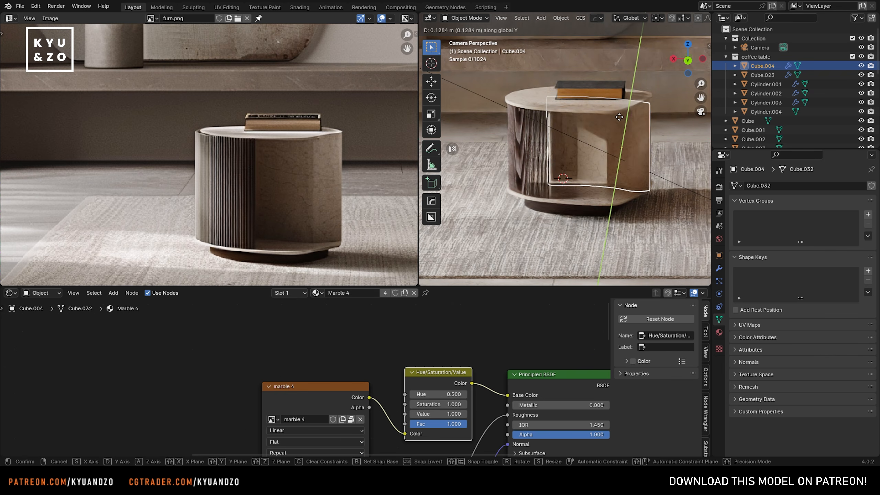
{"action": "left_click", "coordinate": [655, 143]}
Step: Rotate the marble panel copy about 66.7° around the Z axis and scale it down to about 0.75
{"action": "key", "text": "r"}
{"action": "key", "text": "a"}
{"action": "left_click", "coordinate": [637, 101]}
{"action": "key", "text": "s"}
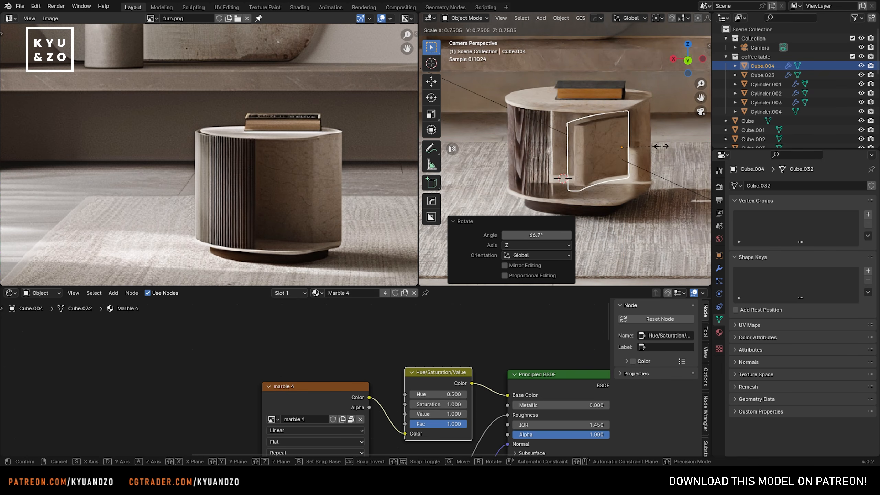
{"action": "left_click", "coordinate": [656, 146]}
Step: Position the panel copy behind the fluted wood, lowering it about 0.05 m, and stretch it about 1.4 times along Z
{"action": "key", "text": "g"}
{"action": "key", "text": "d"}
{"action": "key", "text": "s"}
{"action": "left_click", "coordinate": [609, 146]}
{"action": "key", "text": "g"}
{"action": "key", "text": "d"}
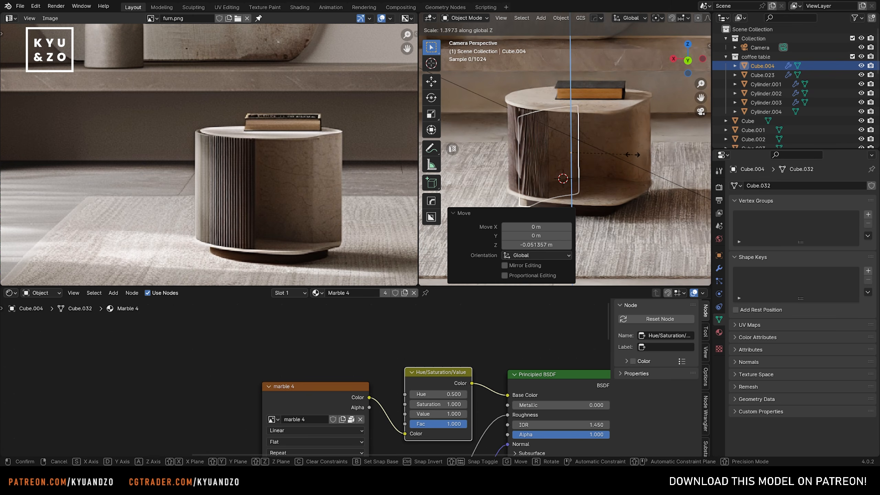
Step: Raise the top vertices of the marble panel copy about 0.08 m along Z to meet the tabletop
{"action": "left_click_drag", "start_coordinate": [486, 84], "coordinate": [605, 137]}
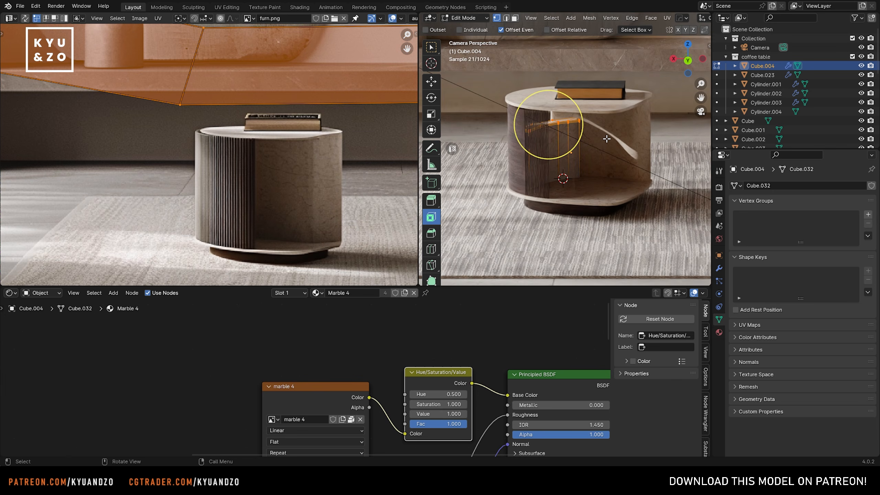
{"action": "key", "text": "g"}
{"action": "key", "text": "z"}
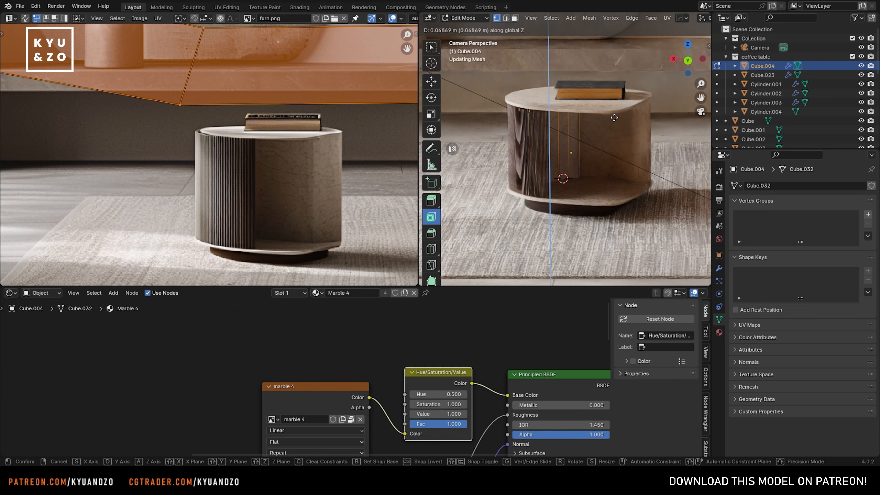
{"action": "left_click", "coordinate": [548, 100]}
{"action": "left_click", "coordinate": [692, 30]}
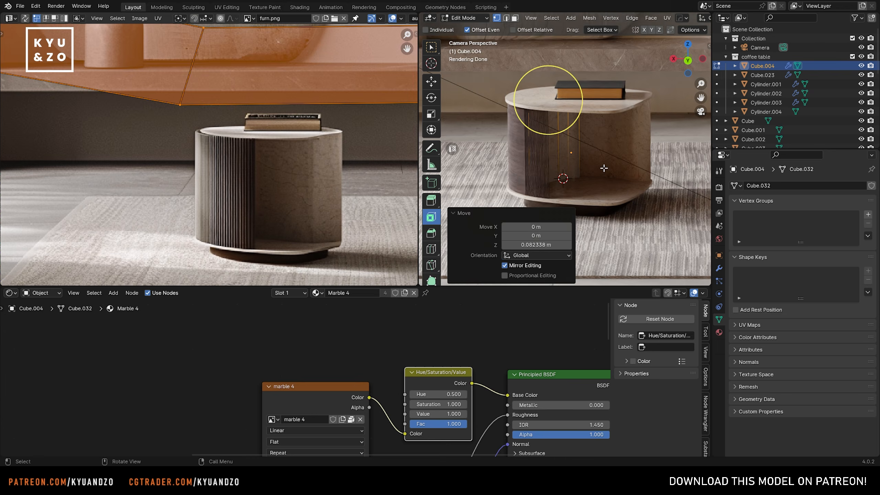
Step: Return to Object Mode and rotate the inner marble panel about 14° around the Z axis
{"action": "key", "text": "Tab"}
{"action": "left_click", "coordinate": [648, 95]}
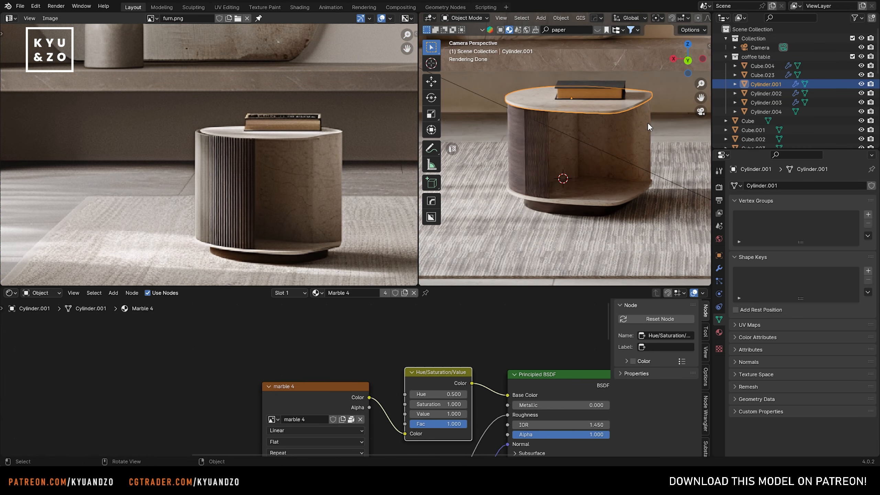
{"action": "left_click", "coordinate": [565, 155]}
{"action": "key", "text": "r"}
{"action": "key", "text": "z"}
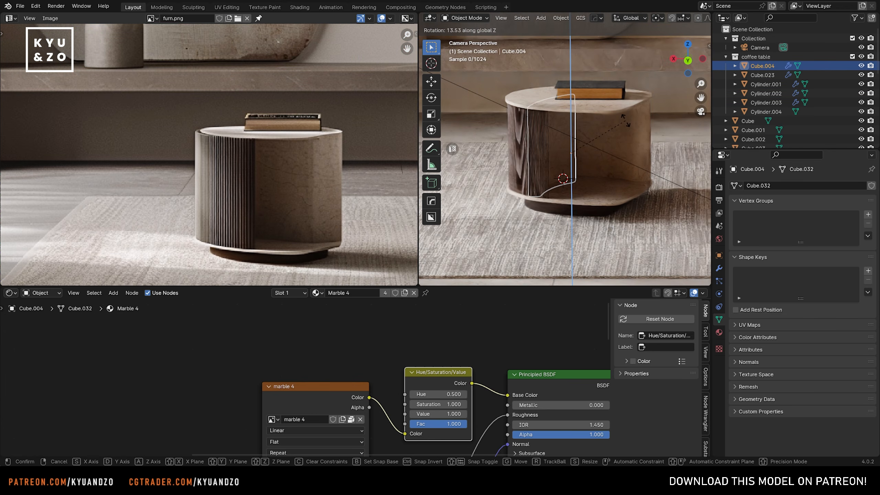
{"action": "left_click", "coordinate": [620, 126]}
Step: Rotate the inner marble panel about 5° further around the Z axis
{"action": "left_click", "coordinate": [538, 203]}
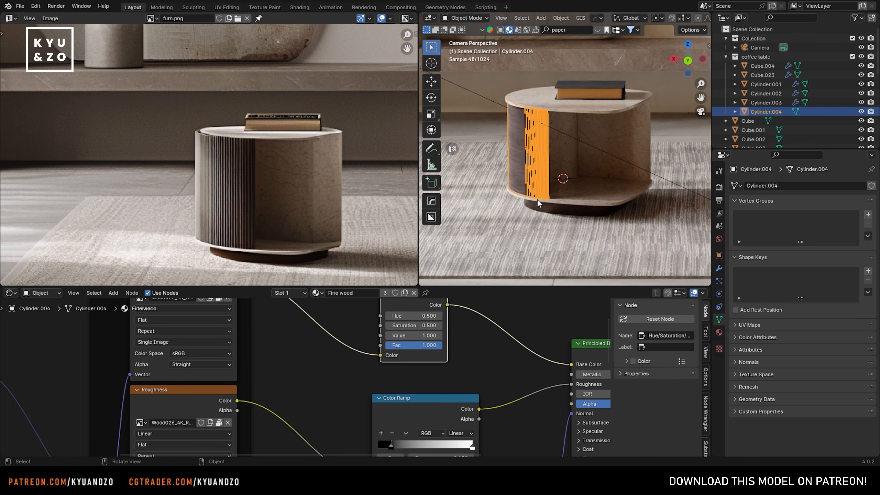
{"action": "left_click", "coordinate": [568, 165]}
{"action": "left_click", "coordinate": [565, 161]}
{"action": "left_click", "coordinate": [565, 161]}
{"action": "key", "text": "r"}
{"action": "key", "text": "z"}
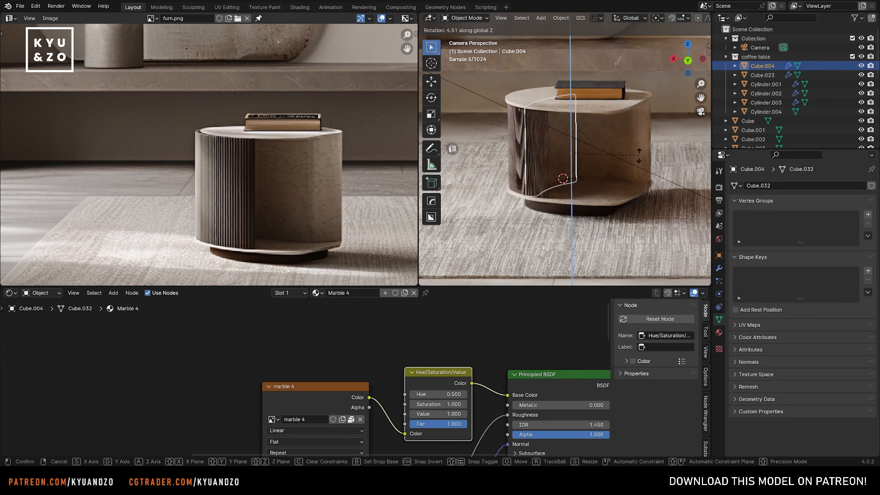
{"action": "left_click", "coordinate": [639, 160]}
Step: Save the scene file and bring the whole room into view in both the viewport and the reference image
{"action": "left_click", "coordinate": [665, 141]}
{"action": "scroll", "coordinate": [605, 190], "scroll_direction": "down", "scroll_amount": 5}
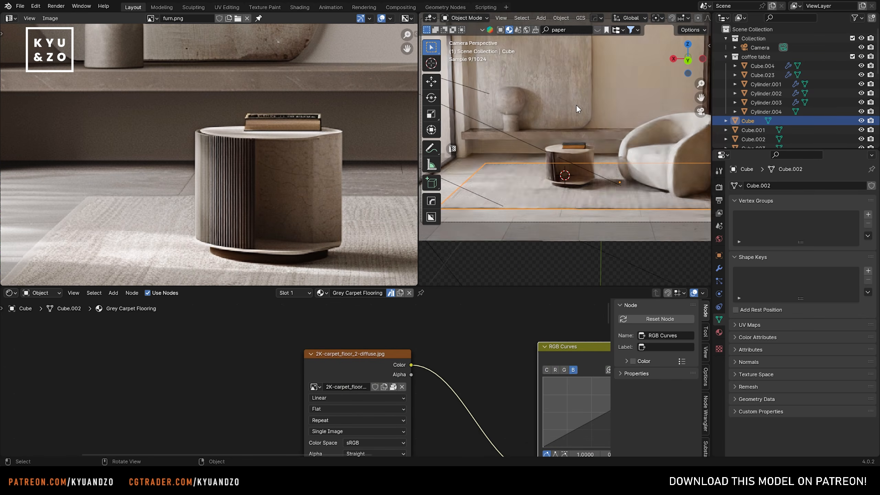
{"action": "scroll", "coordinate": [576, 105], "scroll_direction": "down", "scroll_amount": 4}
{"action": "left_click", "coordinate": [601, 216]}
{"action": "key", "text": "ctrl+s"}
{"action": "scroll", "coordinate": [326, 157], "scroll_direction": "down", "scroll_amount": 5}
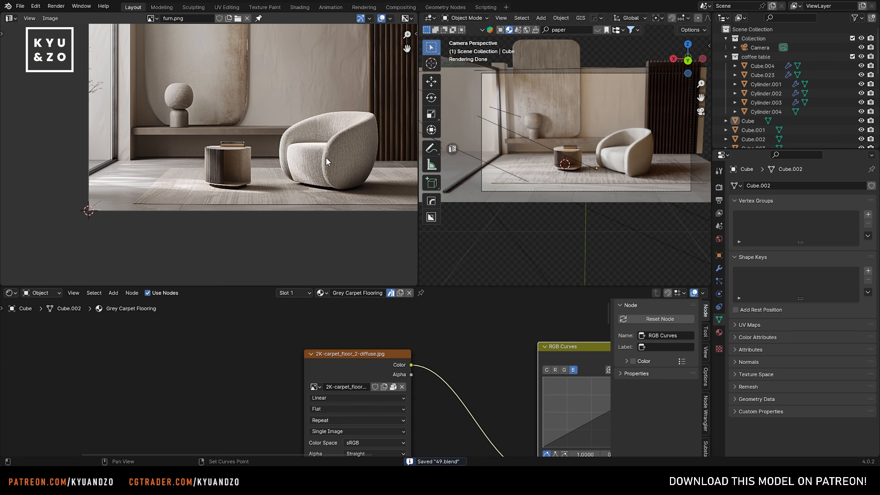
{"action": "middle_click_drag", "start_coordinate": [326, 156], "coordinate": [331, 180]}
Step: Insert a Hue/Saturation/Value node after the colour texture in the book's Paper material and set its saturation to 0.200
{"action": "middle_click_drag", "start_coordinate": [570, 137], "coordinate": [580, 145], "text": "shift"}
{"action": "scroll", "coordinate": [584, 143], "scroll_direction": "up", "scroll_amount": 12}
{"action": "left_click", "coordinate": [642, 202]}
{"action": "left_click", "coordinate": [719, 332]}
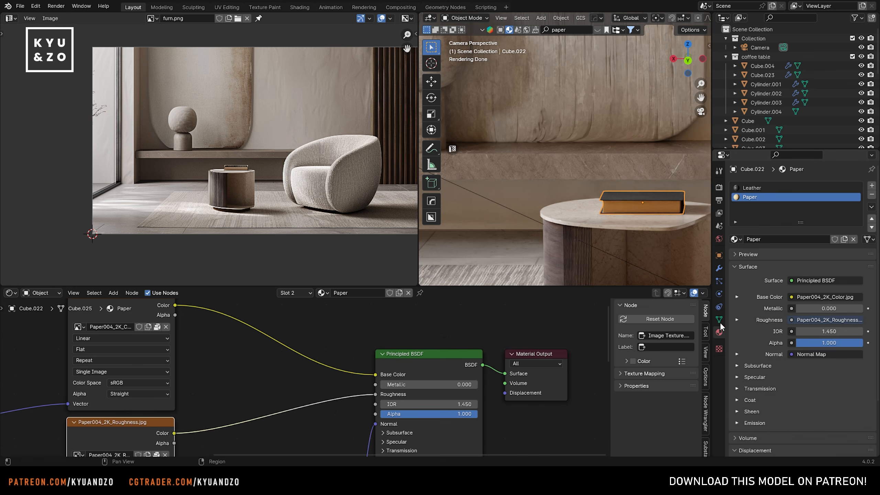
{"action": "left_click", "coordinate": [763, 188]}
{"action": "left_click", "coordinate": [762, 199]}
{"action": "middle_click_drag", "start_coordinate": [295, 340], "coordinate": [410, 381]}
{"action": "scroll", "coordinate": [411, 381], "scroll_direction": "up", "scroll_amount": 1}
{"action": "key", "text": "shift+a"}
{"action": "left_click", "coordinate": [352, 347]}
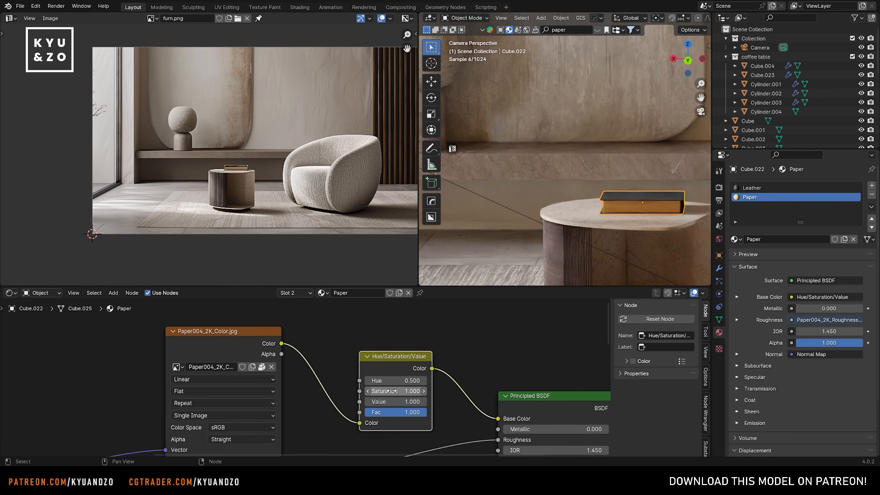
{"action": "left_click_drag", "start_coordinate": [391, 391], "coordinate": [322, 391], "text": "ctrl"}
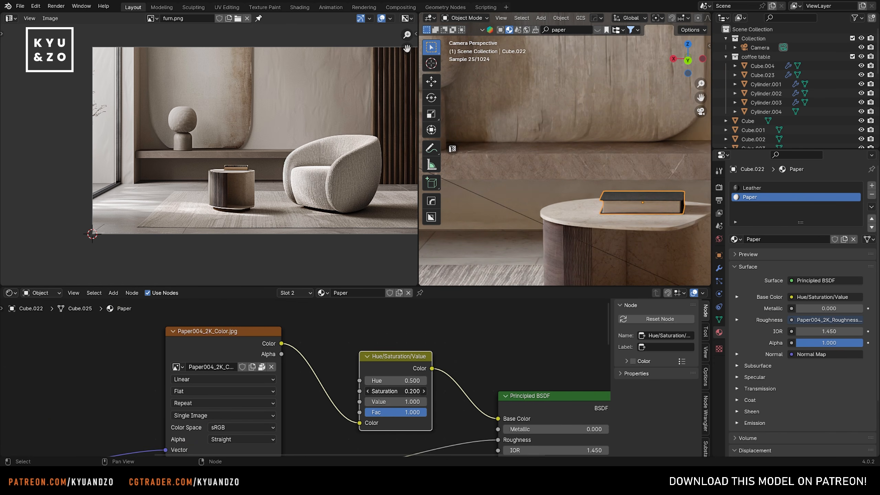
Step: Save the scene file and widen the 3D viewport next to the reference image
{"action": "left_click", "coordinate": [520, 208]}
{"action": "scroll", "coordinate": [590, 178], "scroll_direction": "down", "scroll_amount": 8}
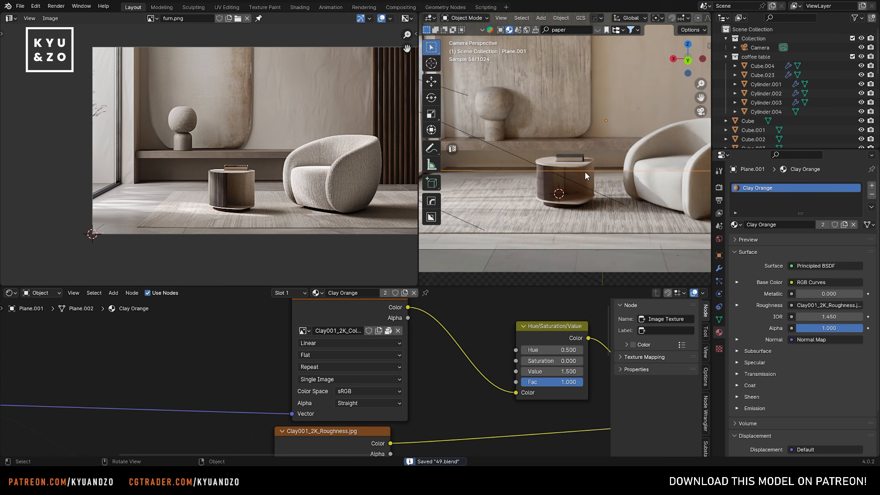
{"action": "scroll", "coordinate": [586, 176], "scroll_direction": "down", "scroll_amount": 3}
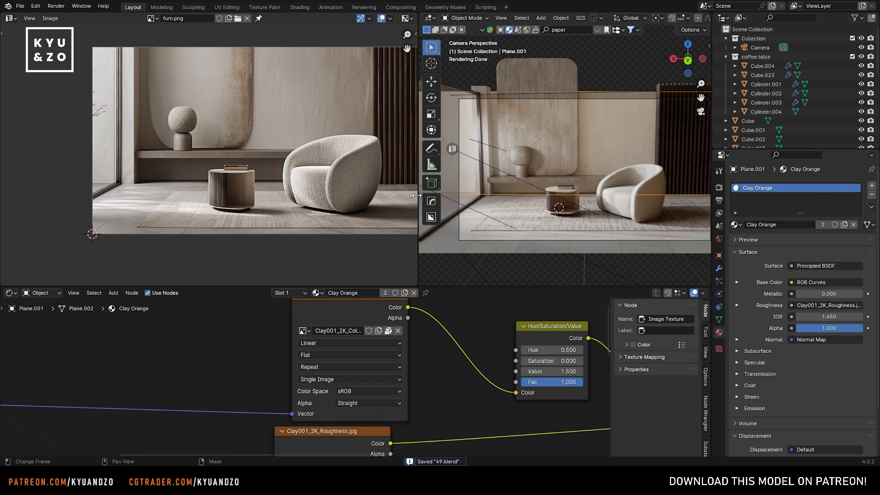
{"action": "left_click_drag", "start_coordinate": [416, 195], "coordinate": [248, 195]}
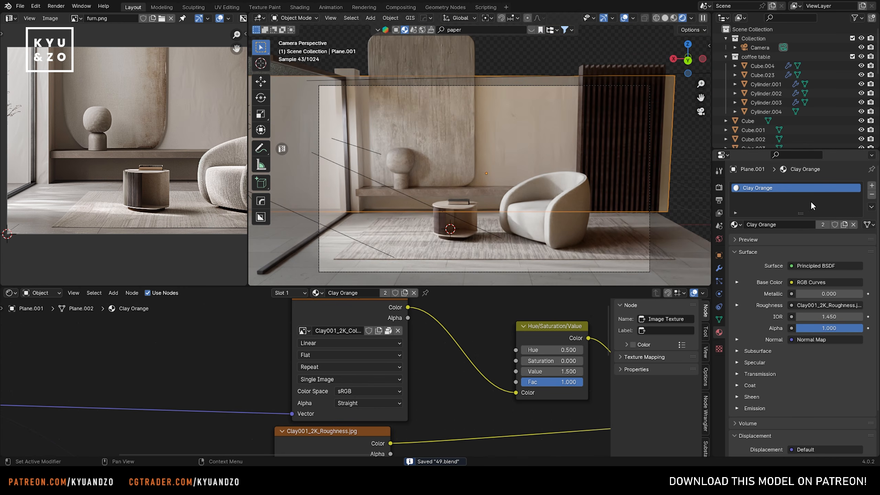
Step: Set the maximum samples for rendering to 2048 and save the file
{"action": "left_click", "coordinate": [719, 188]}
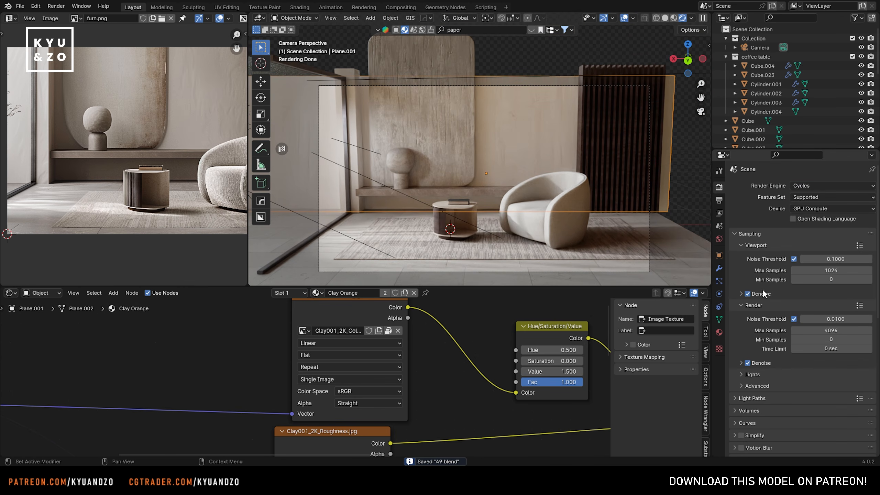
{"action": "left_click", "coordinate": [850, 332]}
{"action": "type", "text": "2048"}
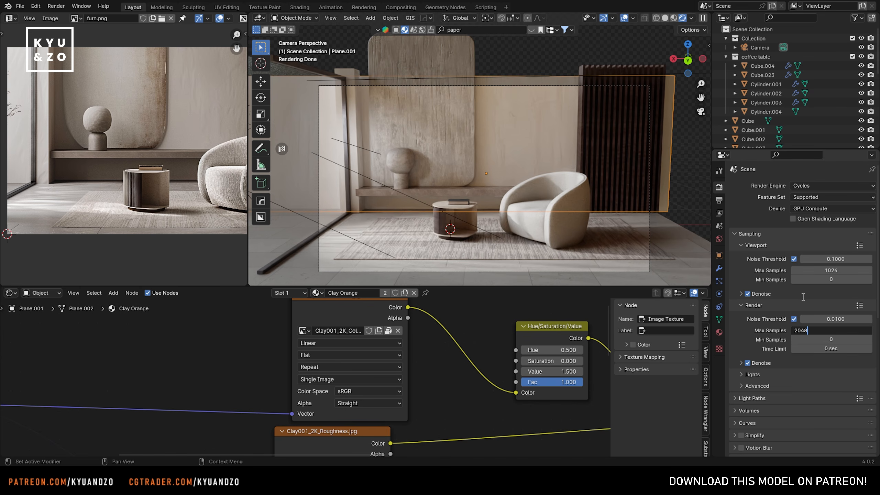
{"action": "left_click", "coordinate": [719, 201]}
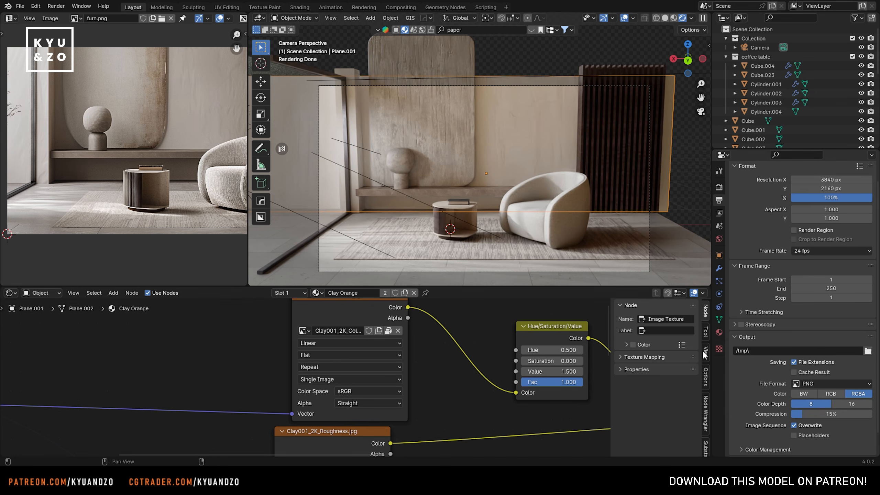
{"action": "left_click", "coordinate": [719, 188]}
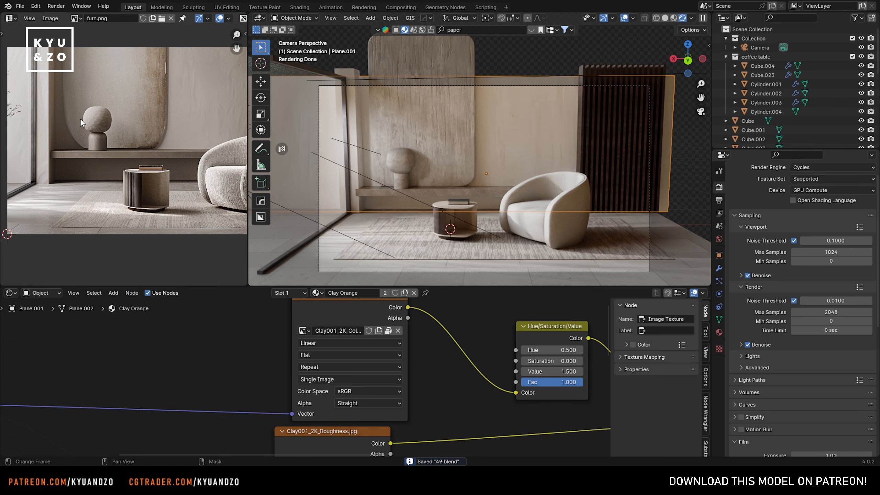
Step: Disconnect the displacement input from the Material Output of the wall panel's Raw Wood Plank material
{"action": "middle_click_drag", "start_coordinate": [372, 188], "coordinate": [474, 136], "text": "shift"}
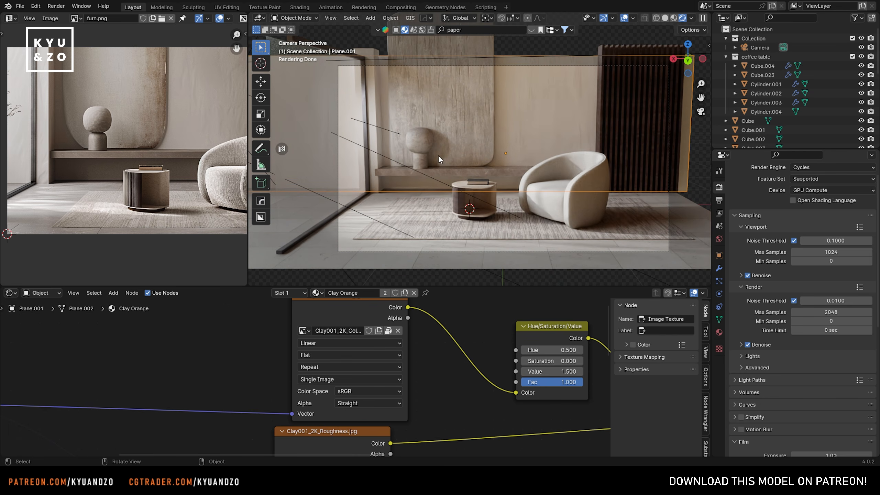
{"action": "scroll", "coordinate": [438, 155], "scroll_direction": "up", "scroll_amount": 4}
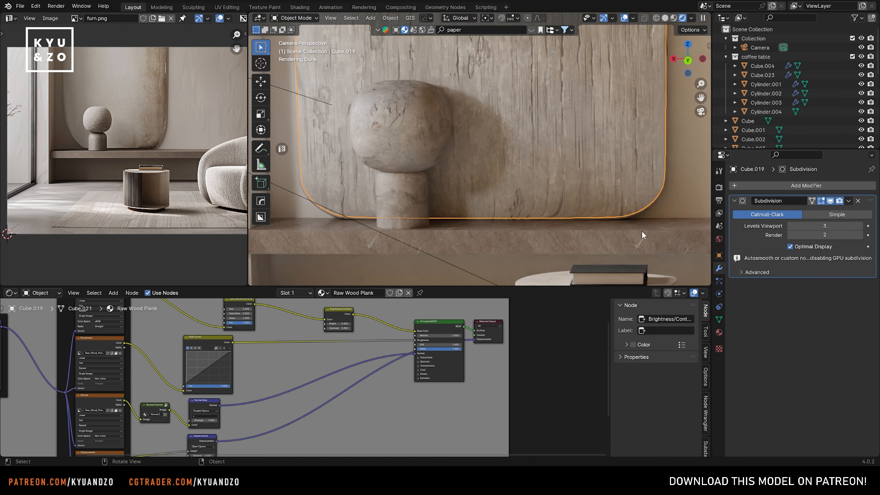
{"action": "left_click", "coordinate": [642, 231]}
{"action": "left_click", "coordinate": [581, 179]}
{"action": "scroll", "coordinate": [473, 188], "scroll_direction": "up", "scroll_amount": 2}
{"action": "middle_click_drag", "start_coordinate": [551, 205], "coordinate": [498, 189], "text": "shift"}
{"action": "middle_click_drag", "start_coordinate": [598, 182], "coordinate": [546, 187], "text": "shift"}
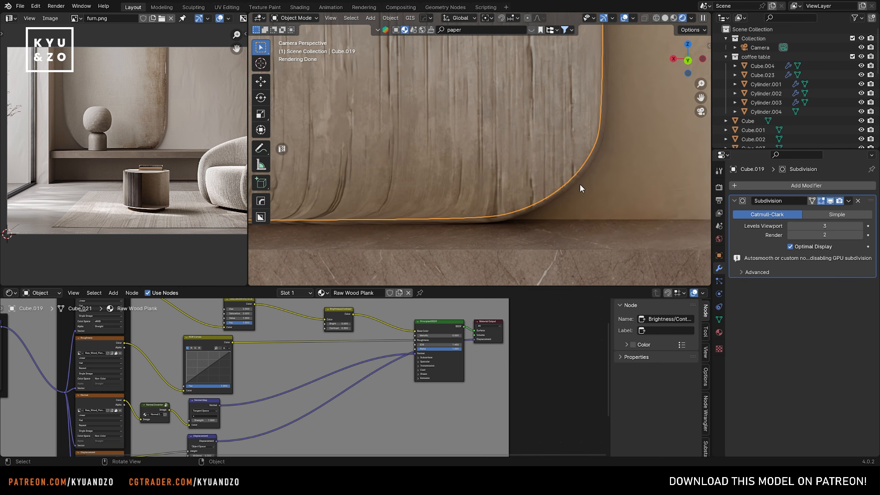
{"action": "scroll", "coordinate": [455, 357], "scroll_direction": "up", "scroll_amount": 3}
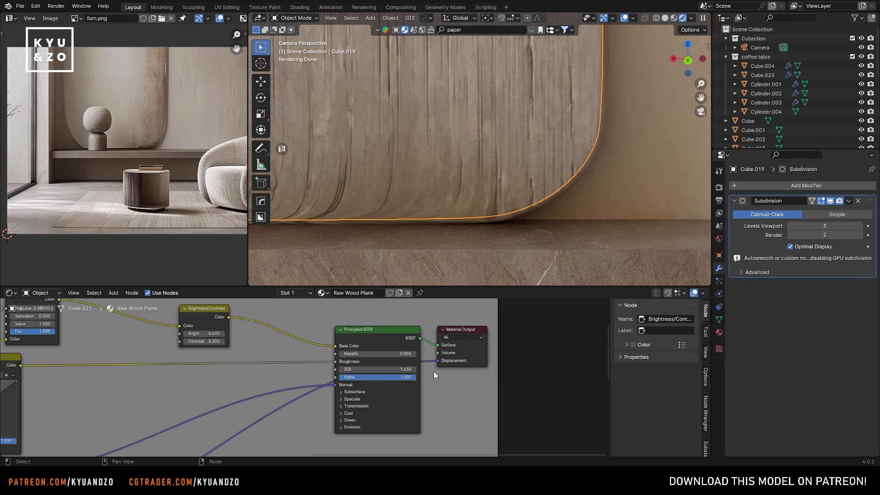
{"action": "left_click_drag", "start_coordinate": [438, 361], "coordinate": [413, 383]}
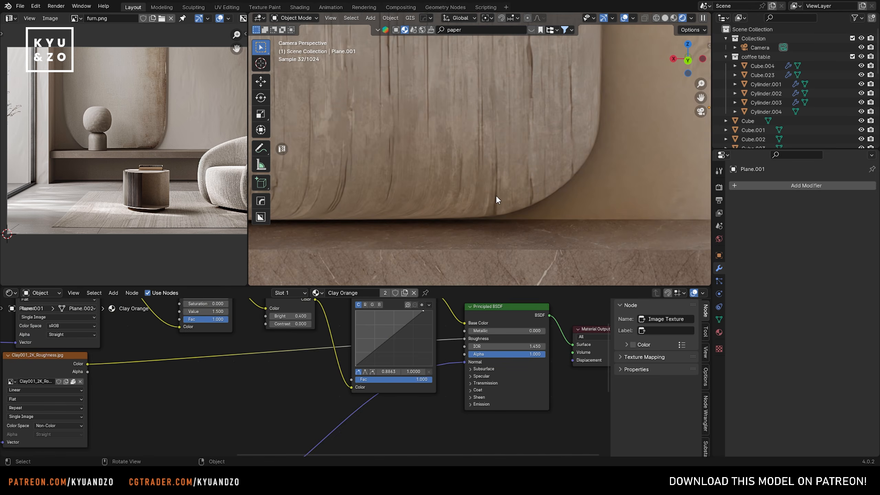
Step: Apply the wooden wall panel's Subdivision modifier and unwrap its mesh with Cube Projection
{"action": "middle_click_drag", "start_coordinate": [375, 176], "coordinate": [561, 166], "text": "shift"}
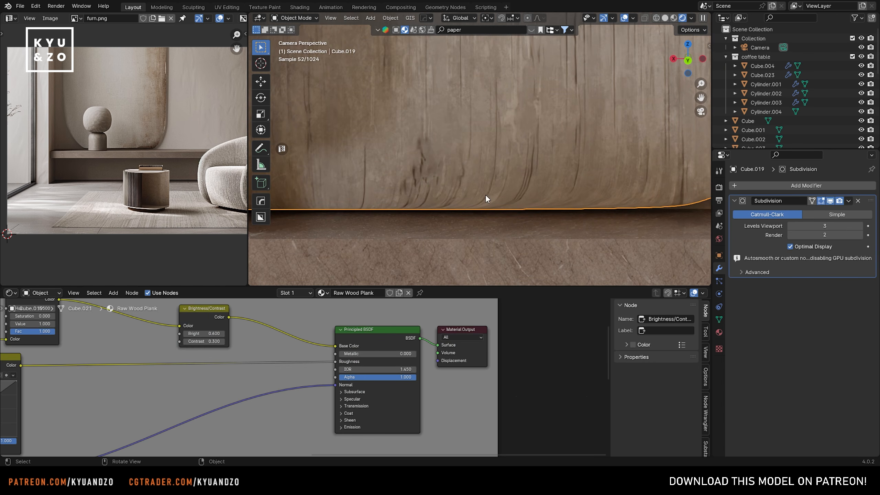
{"action": "left_click", "coordinate": [845, 202]}
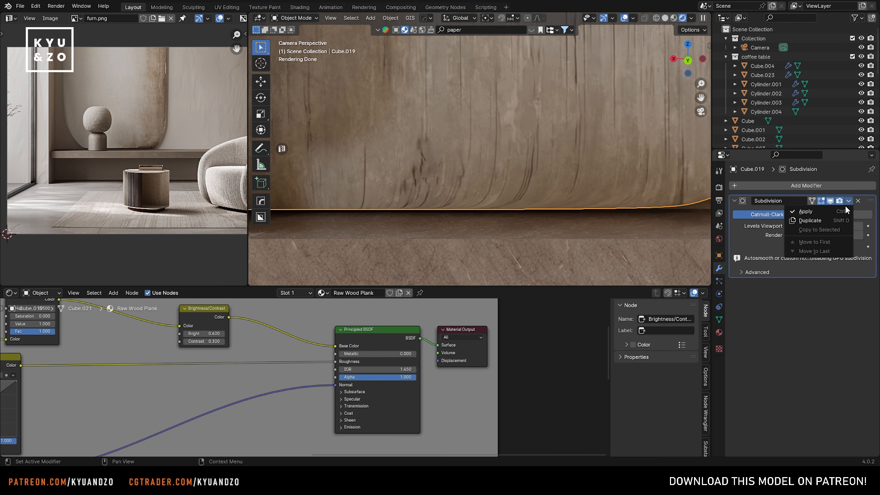
{"action": "left_click", "coordinate": [842, 209]}
{"action": "key", "text": "Tab"}
{"action": "key", "text": "u"}
{"action": "left_click", "coordinate": [592, 156]}
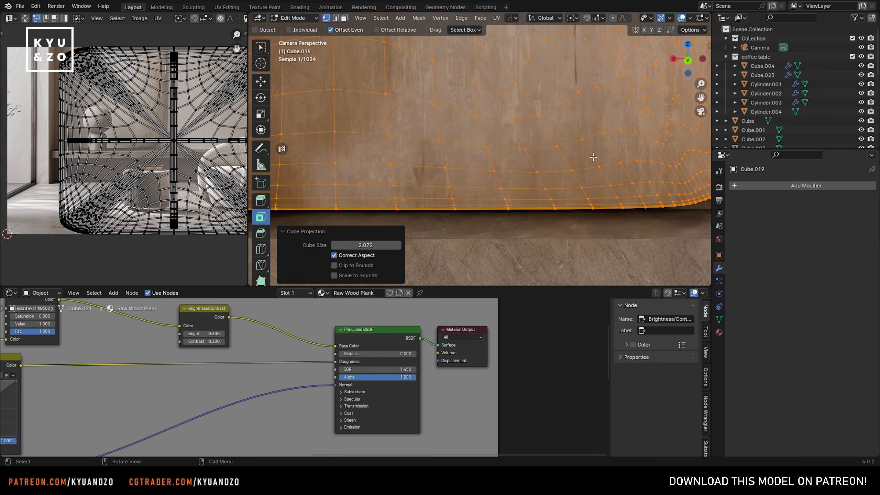
{"action": "key", "text": "Tab"}
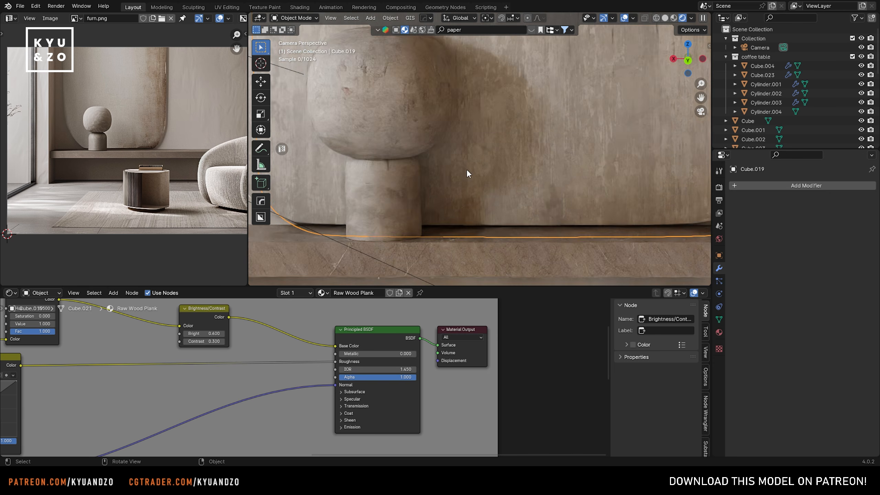
Step: Apply the Subdivision modifiers on the stone sculpture's cylindrical base and its rounded head, and reselect the base
{"action": "left_click", "coordinate": [436, 205]}
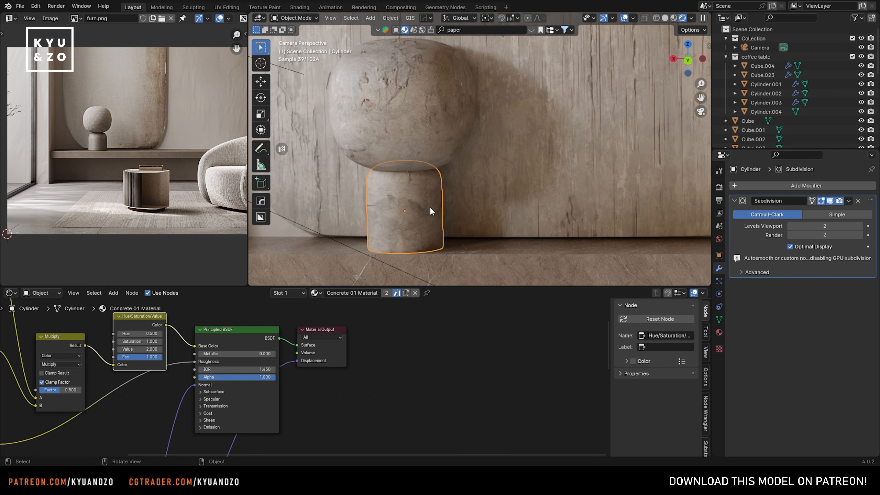
{"action": "left_click", "coordinate": [849, 201]}
{"action": "left_click", "coordinate": [833, 210]}
{"action": "left_click", "coordinate": [450, 135]}
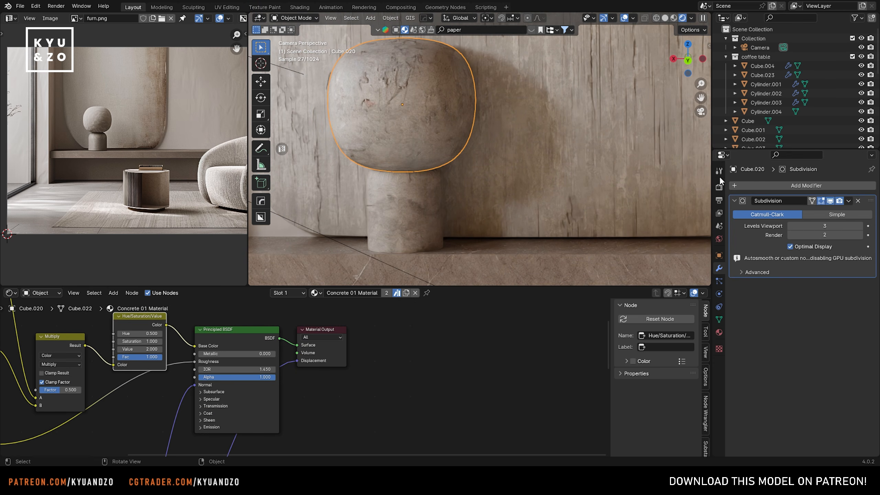
{"action": "left_click", "coordinate": [848, 200]}
{"action": "left_click", "coordinate": [831, 210]}
{"action": "left_click", "coordinate": [417, 200]}
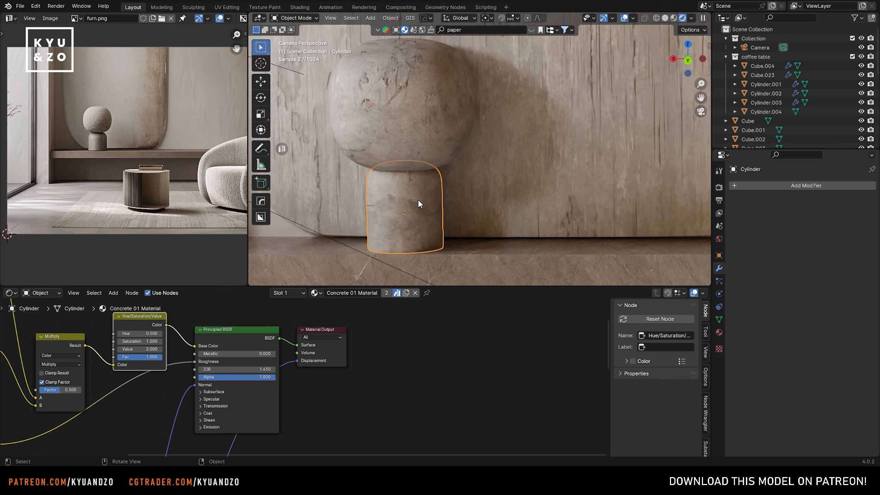
Step: Unwrap the meshes of the stone sculpture's cylindrical base and rounded head, and save the file
{"action": "key", "text": "Tab"}
{"action": "right_click", "coordinate": [417, 199]}
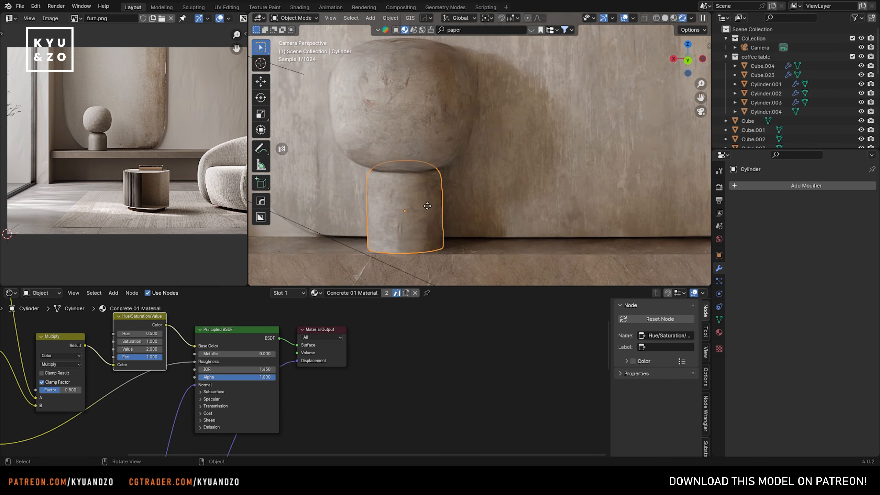
{"action": "scroll", "coordinate": [483, 173], "scroll_direction": "up", "scroll_amount": 5}
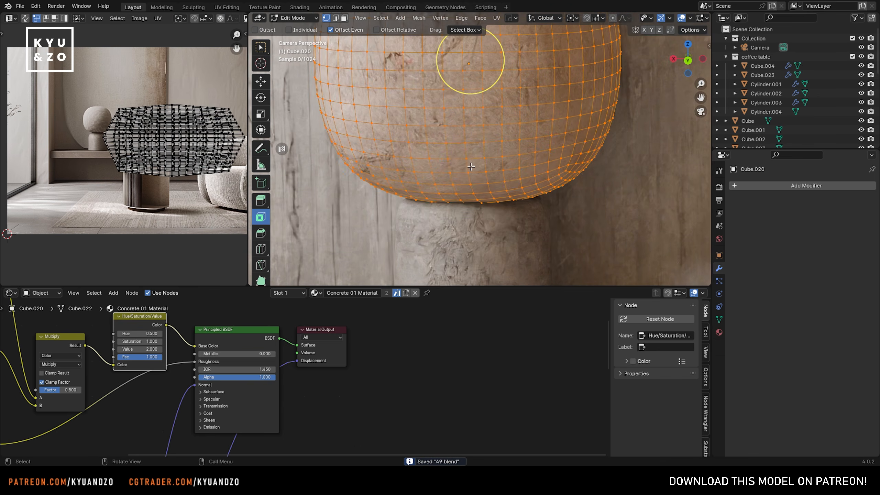
{"action": "right_click", "coordinate": [473, 170]}
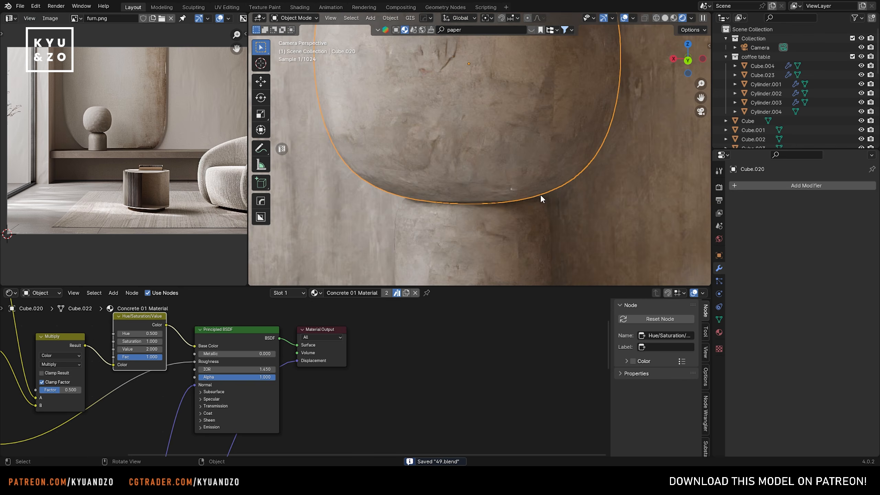
{"action": "scroll", "coordinate": [567, 203], "scroll_direction": "down", "scroll_amount": 8}
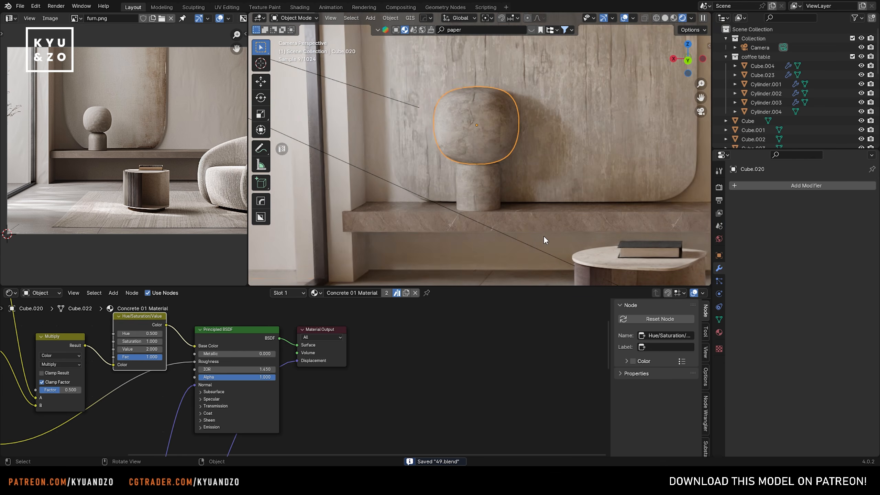
Step: Check the coffee table's slatted front, top slab and curved marble panel for modifiers that are still unapplied
{"action": "left_click", "coordinate": [554, 223]}
{"action": "middle_click_drag", "start_coordinate": [560, 217], "coordinate": [402, 75], "text": "shift"}
{"action": "left_click", "coordinate": [517, 197]}
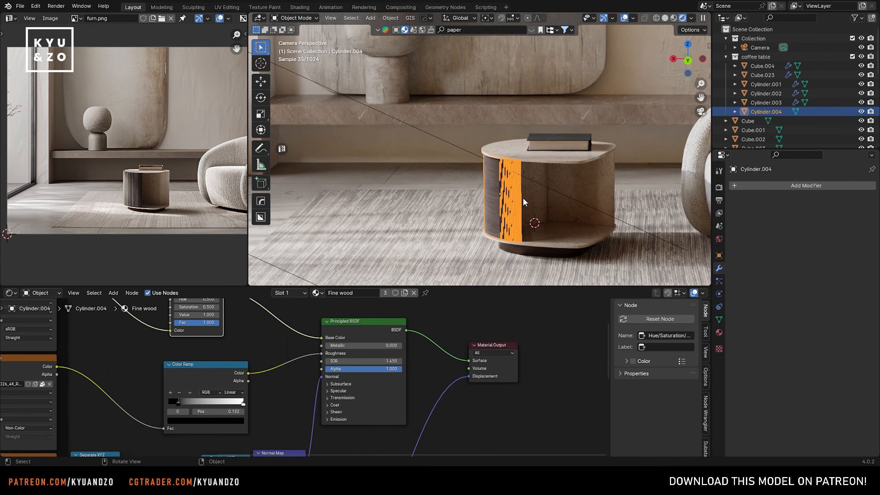
{"action": "left_click", "coordinate": [558, 208]}
{"action": "scroll", "coordinate": [636, 233], "scroll_direction": "up", "scroll_amount": 4}
{"action": "middle_click_drag", "start_coordinate": [628, 213], "coordinate": [517, 182], "text": "shift"}
{"action": "left_click", "coordinate": [569, 140]}
{"action": "middle_click_drag", "start_coordinate": [605, 215], "coordinate": [503, 129], "text": "shift"}
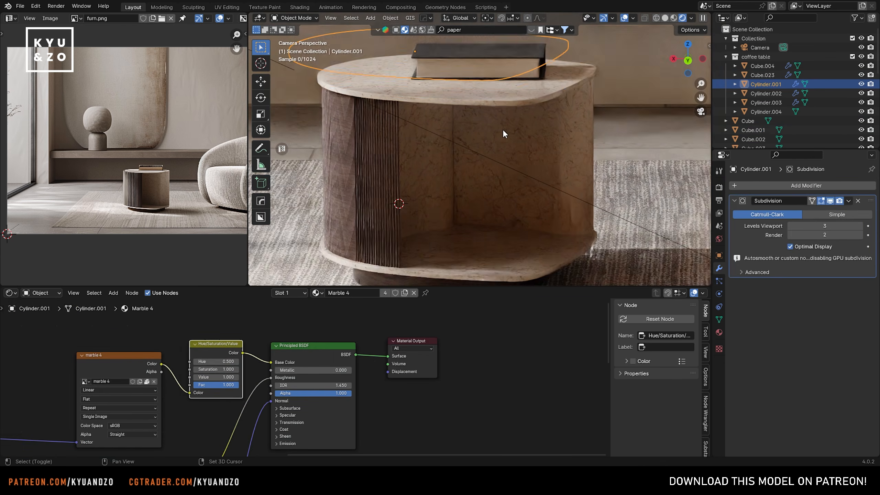
{"action": "scroll", "coordinate": [532, 160], "scroll_direction": "up", "scroll_amount": 5}
{"action": "left_click", "coordinate": [575, 241]}
{"action": "scroll", "coordinate": [434, 117], "scroll_direction": "down", "scroll_amount": 10}
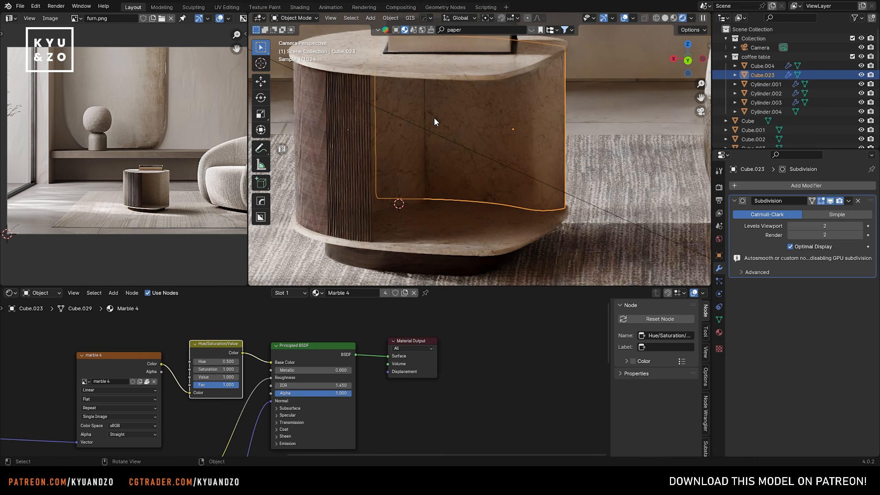
Step: Select every object in the scene and convert them all to meshes
{"action": "key", "text": "a"}
{"action": "scroll", "coordinate": [434, 117], "scroll_direction": "up", "scroll_amount": 1}
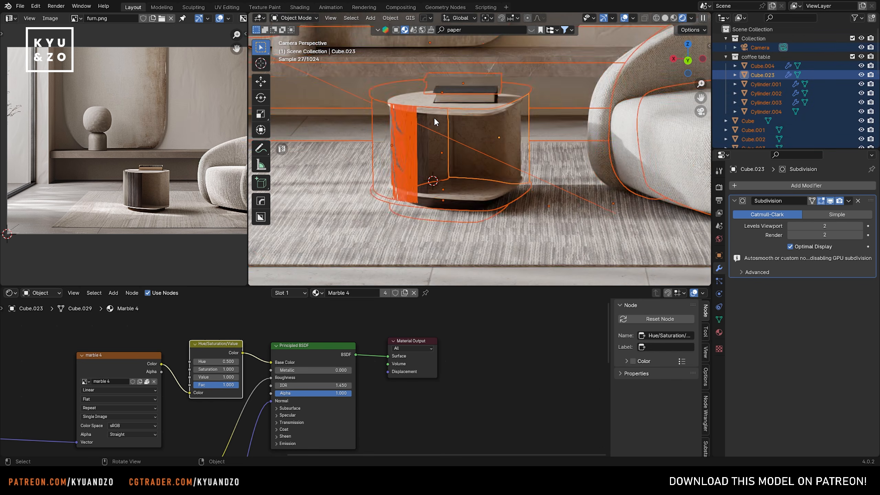
{"action": "scroll", "coordinate": [434, 117], "scroll_direction": "up", "scroll_amount": 4}
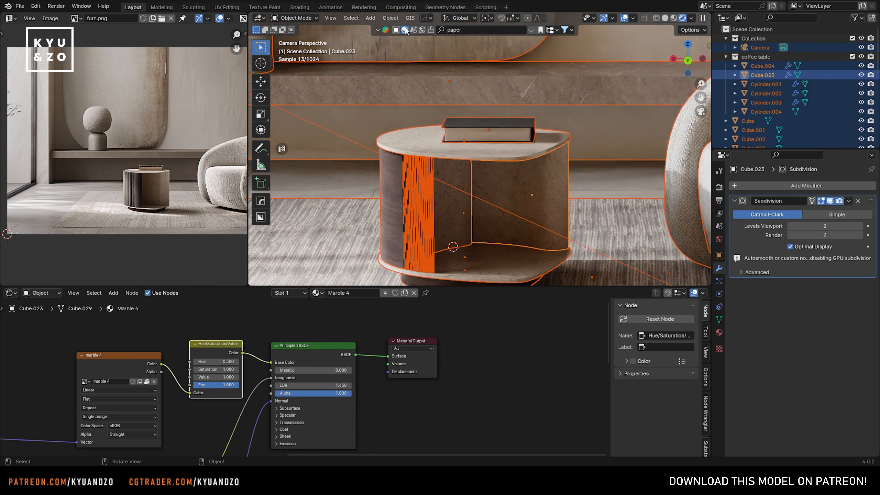
{"action": "left_click", "coordinate": [391, 18]}
{"action": "mouse_move", "coordinate": [440, 285]}
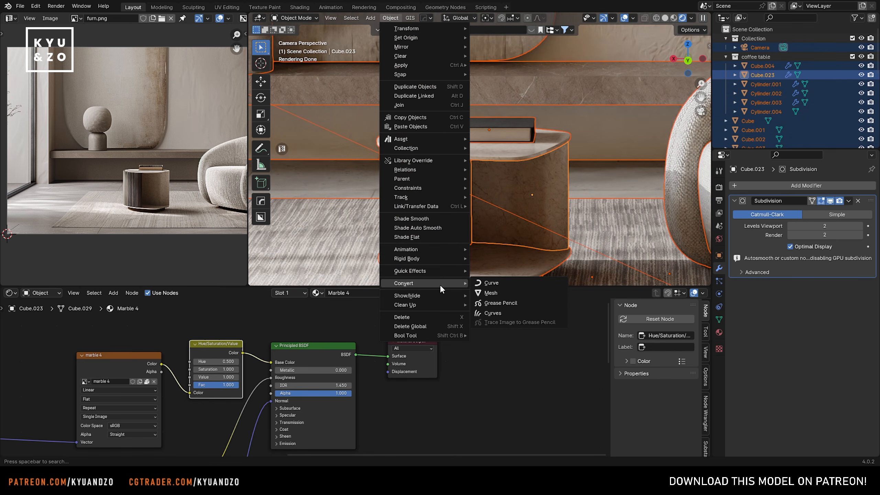
{"action": "left_click", "coordinate": [509, 288]}
{"action": "scroll", "coordinate": [542, 184], "scroll_direction": "up", "scroll_amount": 2}
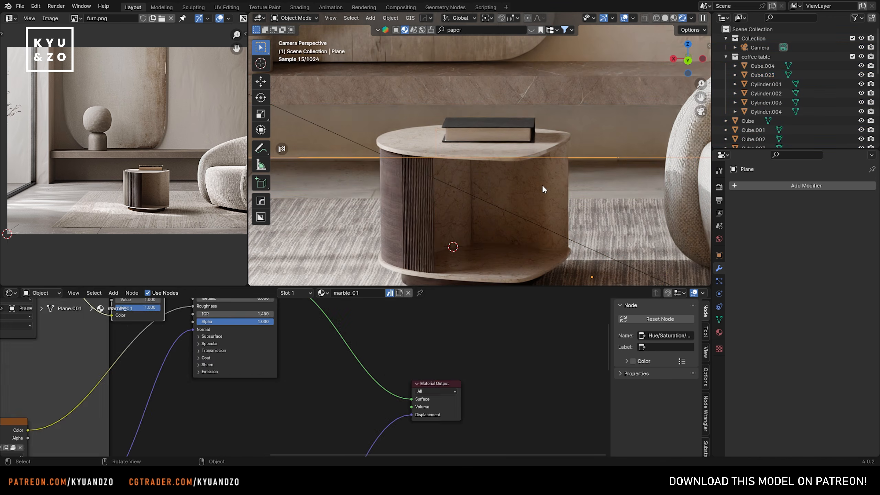
Step: Unwrap the coffee table's curved marble panel and the adjoining inner panel with Cube Projection
{"action": "left_click", "coordinate": [526, 194]}
{"action": "key", "text": "Tab"}
{"action": "key", "text": "u"}
{"action": "left_click", "coordinate": [526, 194]}
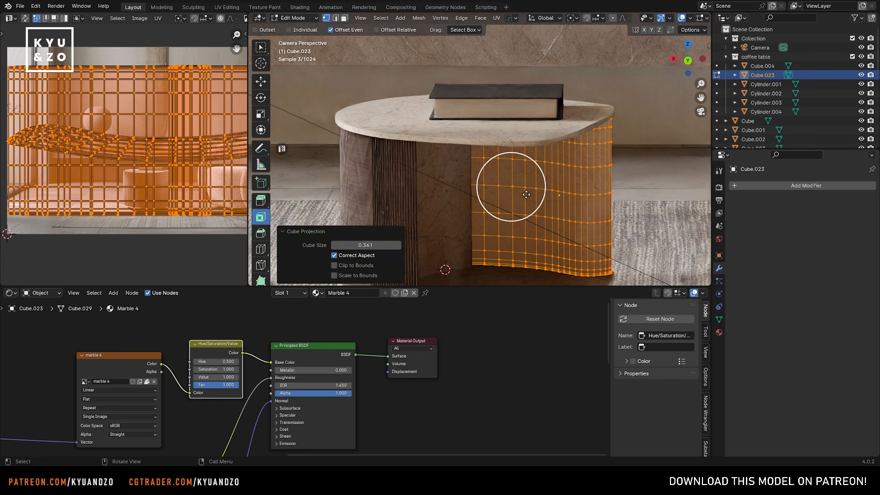
{"action": "key", "text": "Tab"}
{"action": "middle_click_drag", "start_coordinate": [526, 194], "coordinate": [544, 170], "text": "shift"}
{"action": "left_click", "coordinate": [463, 214]}
{"action": "key", "text": "Tab"}
{"action": "key", "text": "u"}
{"action": "left_click", "coordinate": [463, 215]}
{"action": "key", "text": "Tab"}
Step: Unwrap the coffee table's lower marble slab with Cube Projection
{"action": "left_click", "coordinate": [525, 253]}
{"action": "key", "text": "Tab"}
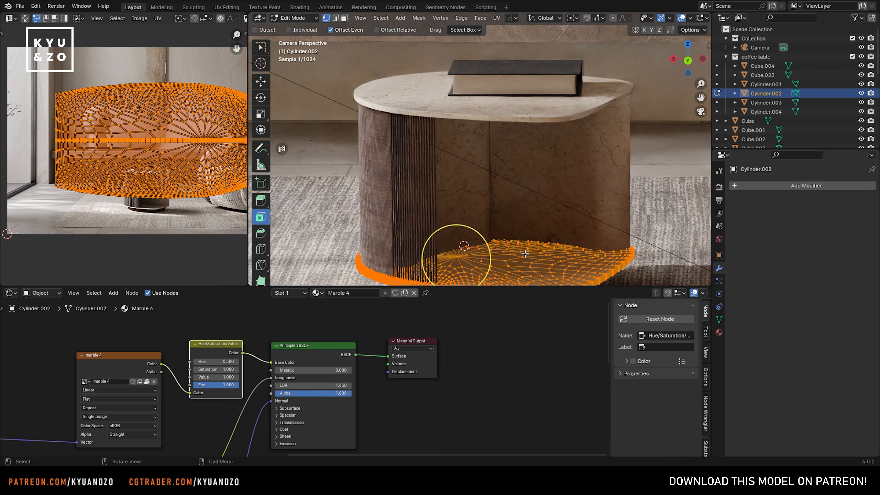
{"action": "key", "text": "u"}
{"action": "left_click", "coordinate": [525, 253]}
{"action": "key", "text": "Tab"}
Step: Examine the textures on the coffee table's base, the armchair, the slatted wall and the rug area
{"action": "middle_click_drag", "start_coordinate": [555, 241], "coordinate": [456, 171], "text": "shift"}
{"action": "scroll", "coordinate": [457, 170], "scroll_direction": "up", "scroll_amount": 4}
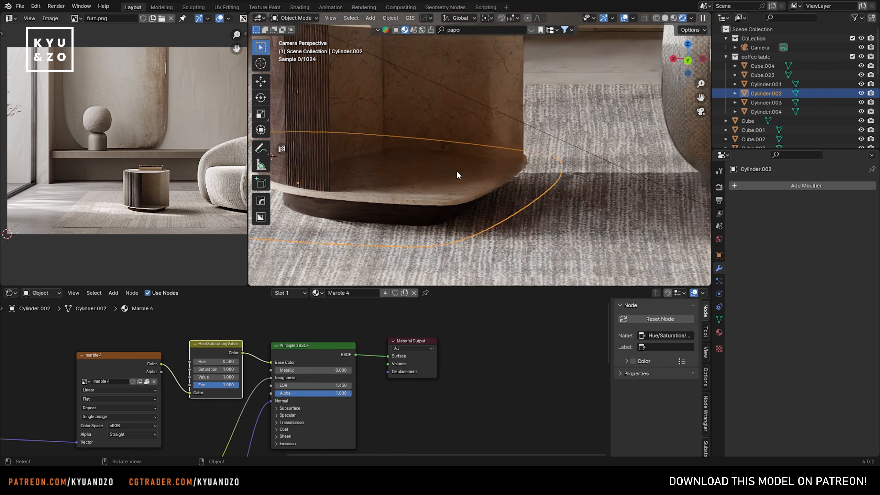
{"action": "scroll", "coordinate": [458, 171], "scroll_direction": "up", "scroll_amount": 1}
{"action": "scroll", "coordinate": [551, 166], "scroll_direction": "down", "scroll_amount": 5}
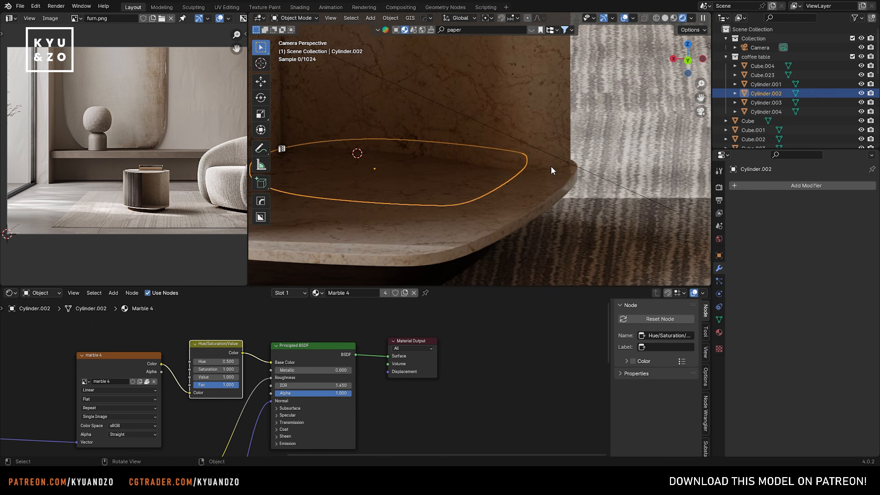
{"action": "middle_click_drag", "start_coordinate": [592, 59], "coordinate": [490, 188], "text": "shift"}
{"action": "middle_click_drag", "start_coordinate": [641, 115], "coordinate": [507, 191], "text": "shift"}
{"action": "scroll", "coordinate": [507, 191], "scroll_direction": "down", "scroll_amount": 2}
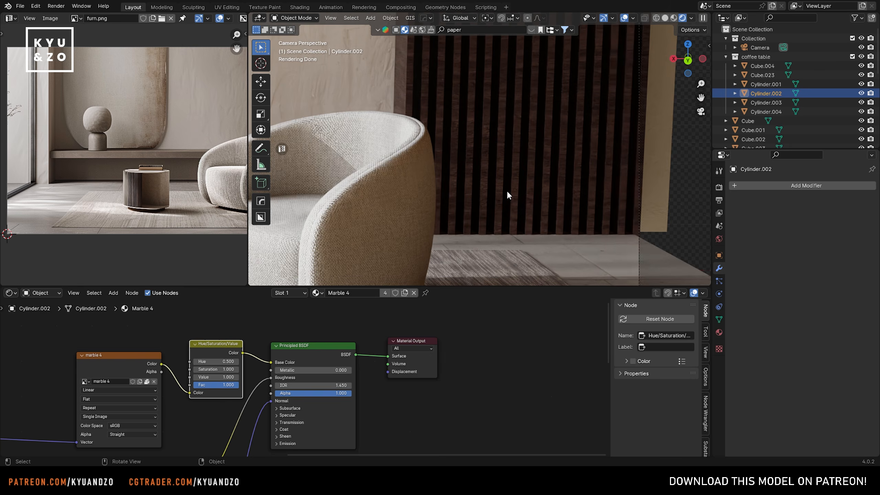
{"action": "scroll", "coordinate": [507, 191], "scroll_direction": "up", "scroll_amount": 4}
{"action": "scroll", "coordinate": [507, 191], "scroll_direction": "down", "scroll_amount": 8}
{"action": "scroll", "coordinate": [444, 213], "scroll_direction": "up", "scroll_amount": 4}
{"action": "middle_click_drag", "start_coordinate": [469, 188], "coordinate": [532, 162], "text": "shift"}
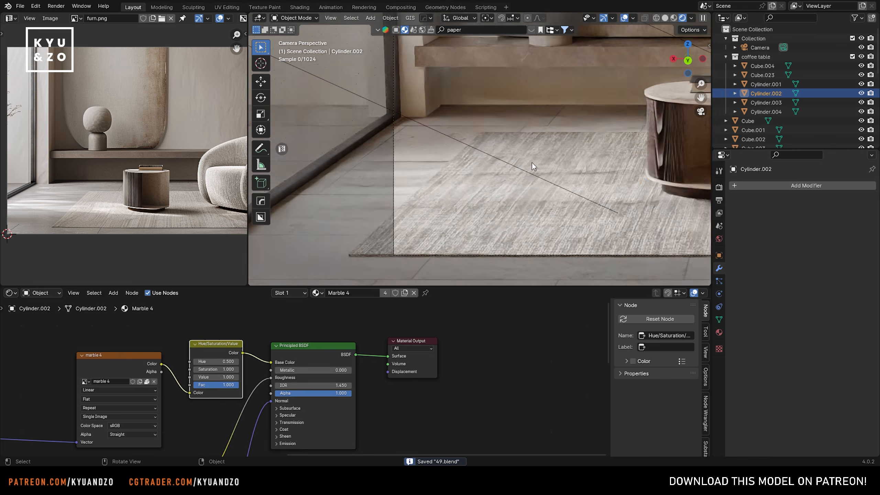
Step: Unwrap the side faces of the rug with Cube Projection
{"action": "scroll", "coordinate": [532, 162], "scroll_direction": "up", "scroll_amount": 3}
{"action": "left_click", "coordinate": [454, 205]}
{"action": "scroll", "coordinate": [457, 201], "scroll_direction": "up", "scroll_amount": 6}
{"action": "middle_click_drag", "start_coordinate": [462, 193], "coordinate": [465, 148], "text": "shift"}
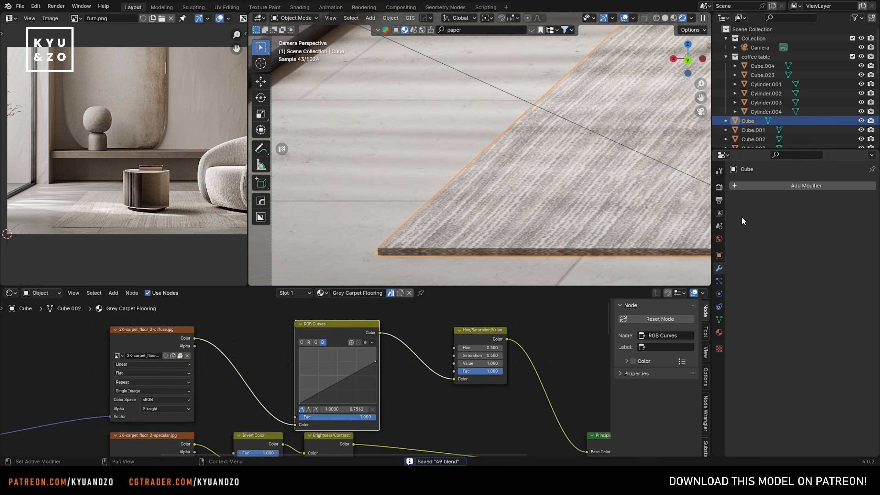
{"action": "scroll", "coordinate": [471, 246], "scroll_direction": "up", "scroll_amount": 3}
{"action": "key", "text": "Tab"}
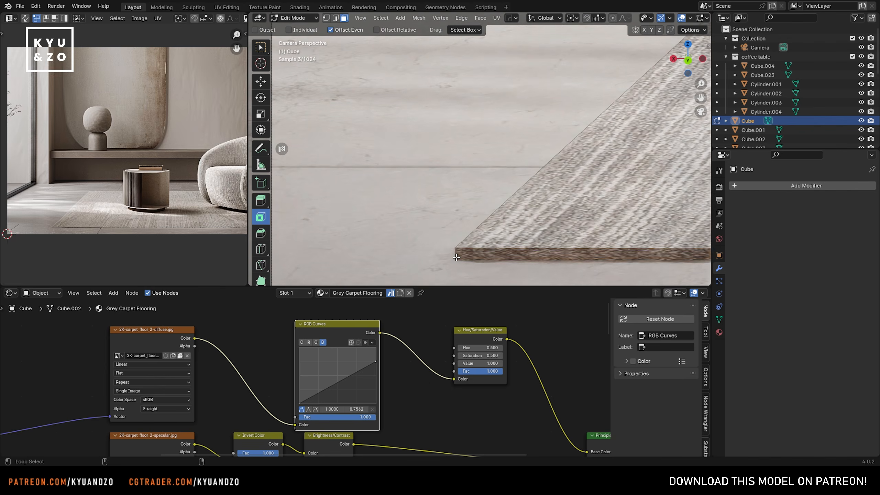
{"action": "key", "text": "u"}
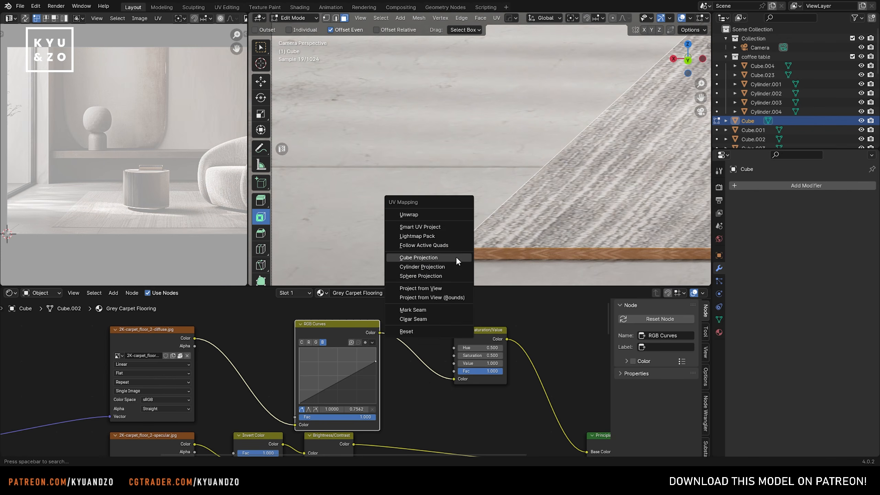
{"action": "left_click", "coordinate": [456, 256]}
Step: Scale the UVs of the rug's side faces along X so the carpet pattern fits the thin edge
{"action": "scroll", "coordinate": [125, 150], "scroll_direction": "down", "scroll_amount": 4}
{"action": "key", "text": "s"}
{"action": "key", "text": "x"}
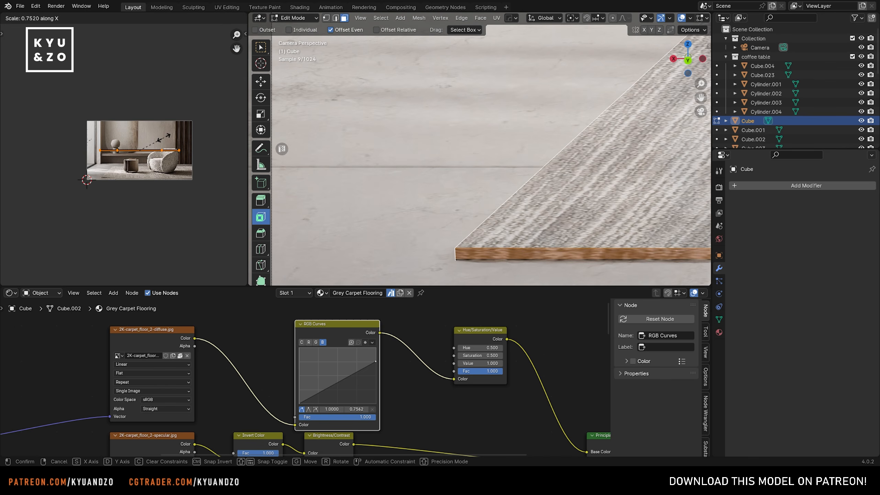
{"action": "left_click", "coordinate": [209, 125]}
{"action": "key", "text": "Tab"}
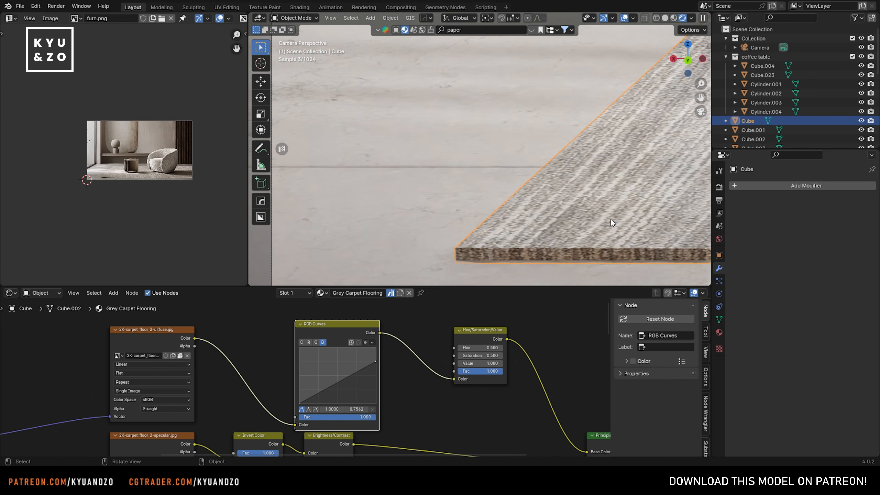
Step: Save the file and add a Subdivision Surface modifier at level 2 to the rug
{"action": "key", "text": "ctrl+s"}
{"action": "left_click", "coordinate": [807, 185]}
{"action": "mouse_move", "coordinate": [745, 194]}
{"action": "left_click", "coordinate": [823, 308]}
{"action": "key", "text": "ctrl+2"}
{"action": "scroll", "coordinate": [551, 171], "scroll_direction": "down", "scroll_amount": 5}
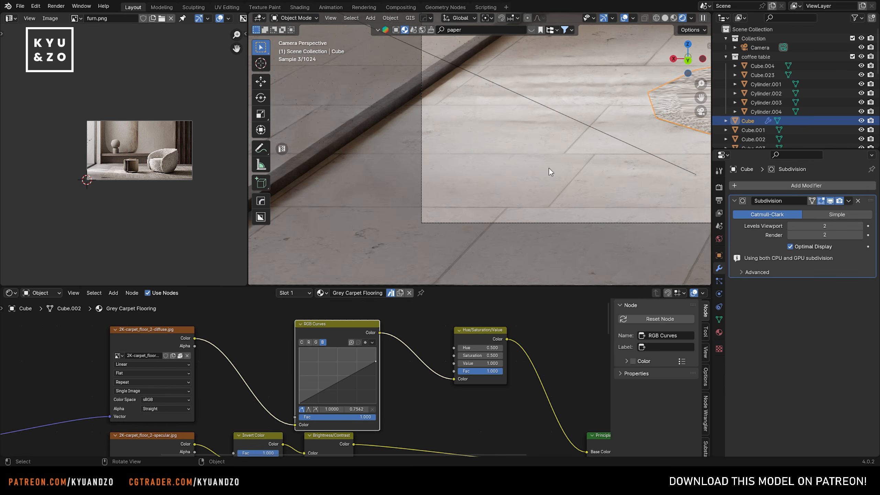
{"action": "scroll", "coordinate": [503, 181], "scroll_direction": "up", "scroll_amount": 3}
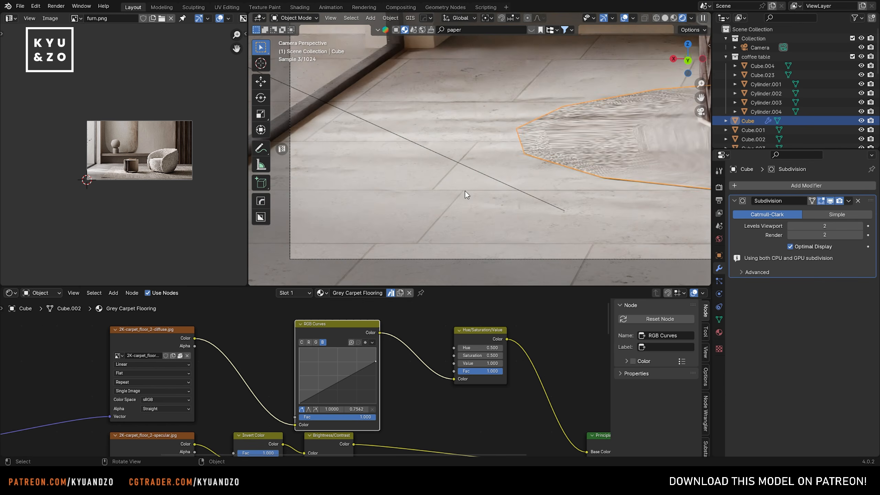
Step: Try to slide a loop cut close to the rug's border
{"action": "key", "text": "Tab"}
{"action": "key", "text": "ctrl+r"}
{"action": "left_click", "coordinate": [429, 221]}
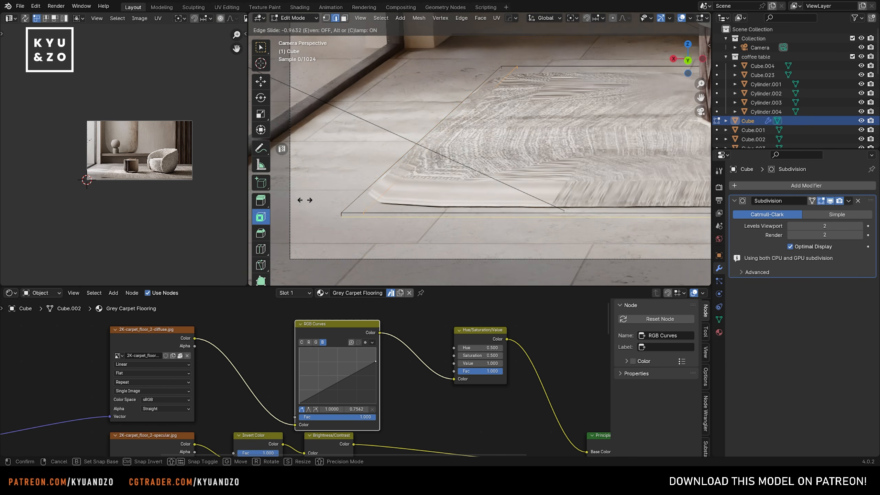
{"action": "left_click", "coordinate": [312, 180]}
Step: Add supporting edge loops just inside the rug's borders, sliding a loop cut to a factor of about -0.918
{"action": "key", "text": "3"}
{"action": "left_click", "coordinate": [601, 190]}
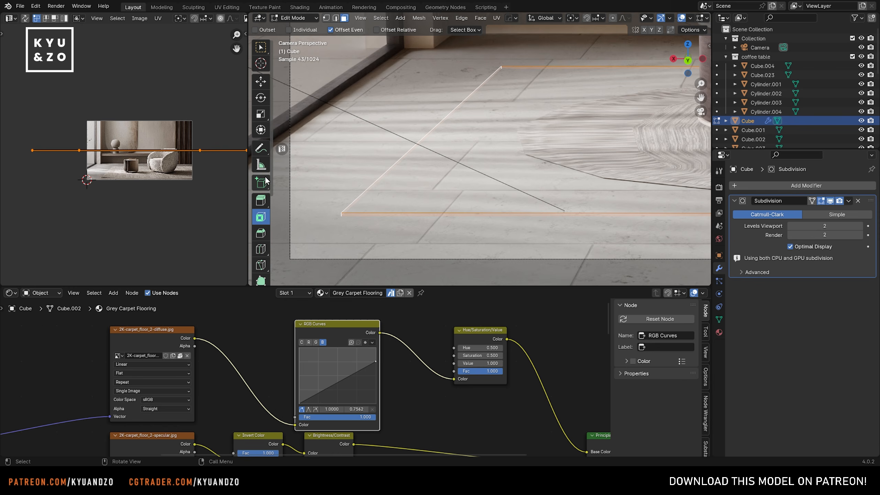
{"action": "scroll", "coordinate": [503, 182], "scroll_direction": "down", "scroll_amount": 3}
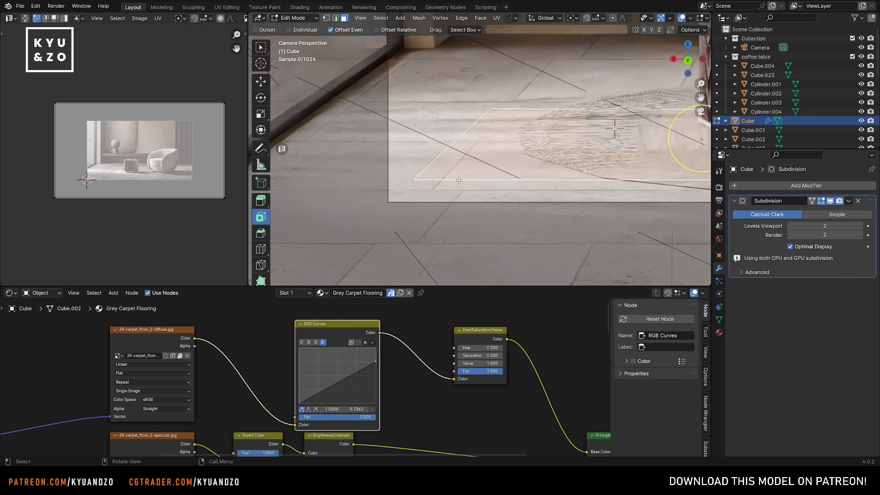
{"action": "key", "text": "2"}
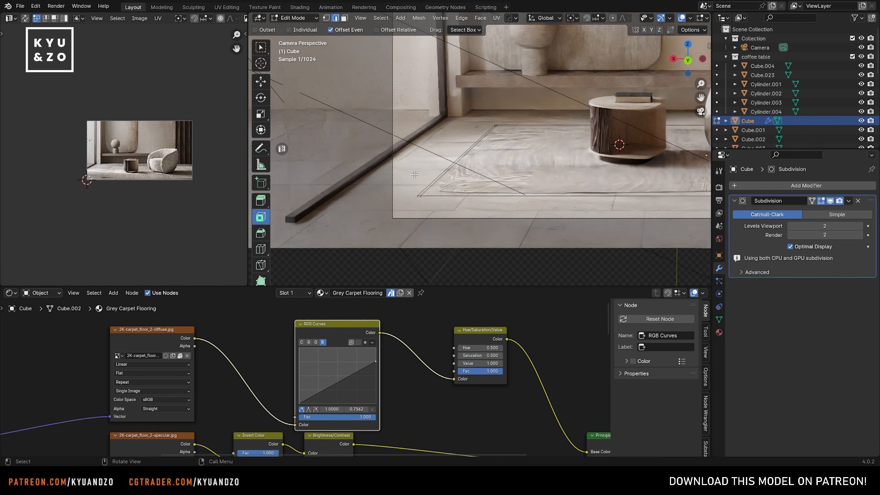
{"action": "left_click", "coordinate": [613, 197]}
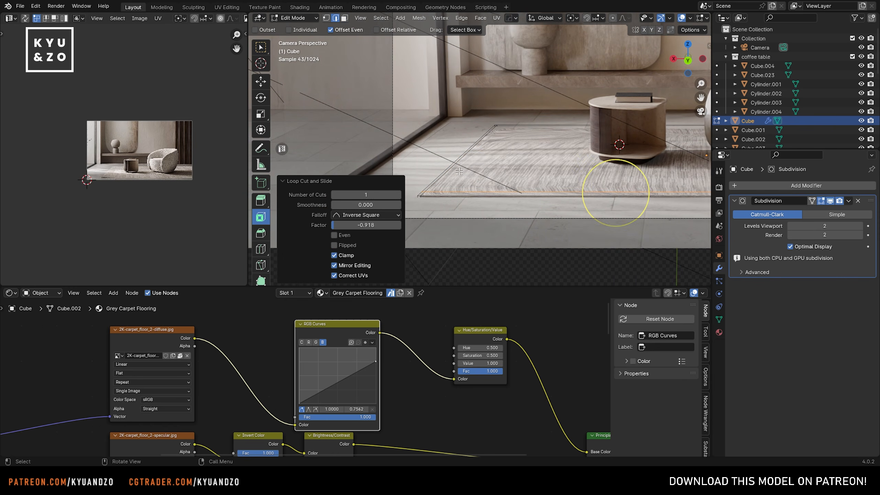
{"action": "left_click", "coordinate": [493, 111]}
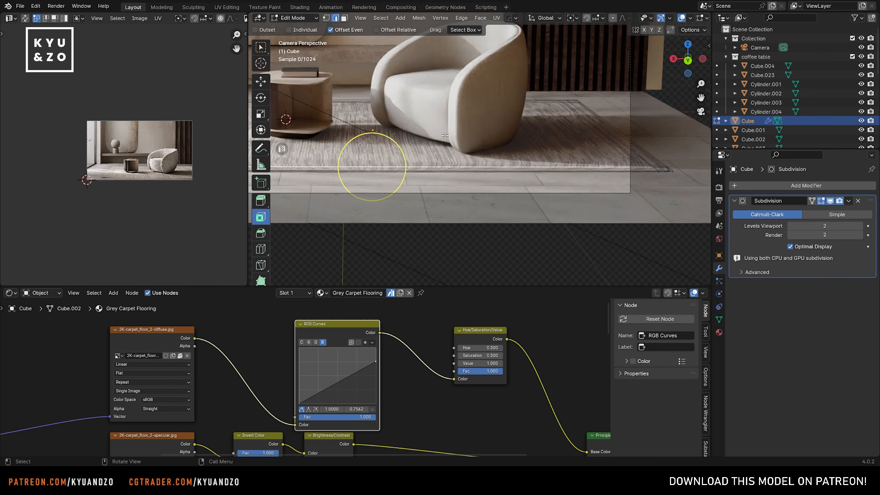
Step: Leave mesh editing and apply the rug's Subdivision modifier
{"action": "key", "text": "Tab"}
{"action": "scroll", "coordinate": [415, 134], "scroll_direction": "up", "scroll_amount": 7}
{"action": "middle_click_drag", "start_coordinate": [415, 134], "coordinate": [419, 167], "text": "shift"}
{"action": "left_click", "coordinate": [389, 205]}
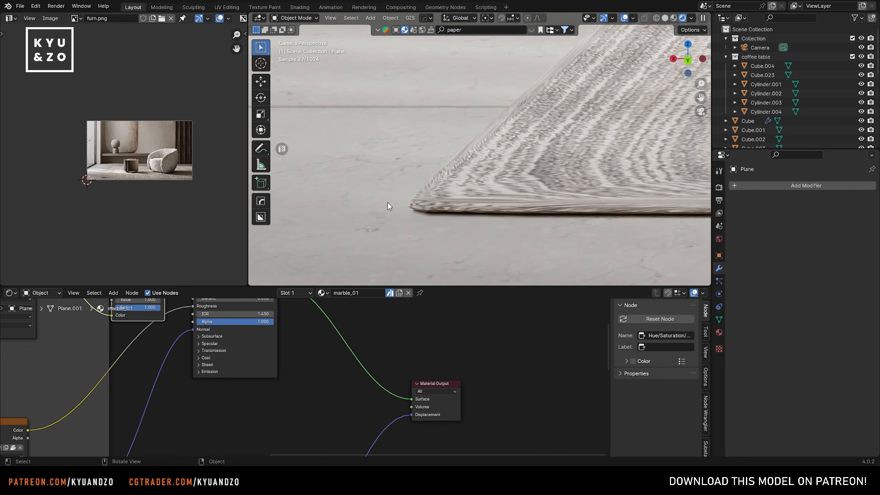
{"action": "left_click", "coordinate": [516, 153]}
{"action": "left_click", "coordinate": [844, 202]}
{"action": "left_click", "coordinate": [801, 213]}
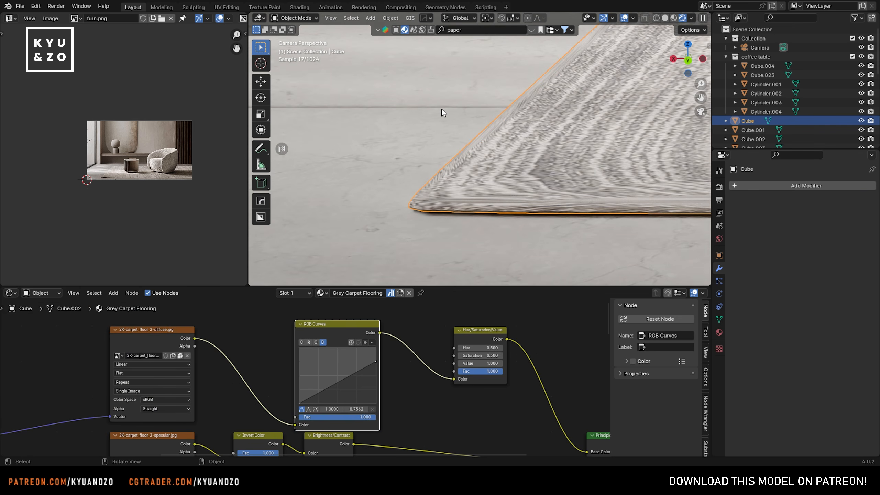
Step: Apply the rug's object transforms and reselect the rug
{"action": "left_click", "coordinate": [442, 109]}
{"action": "left_click", "coordinate": [552, 187]}
{"action": "key", "text": "ctrl+a"}
{"action": "left_click", "coordinate": [552, 186]}
{"action": "left_click", "coordinate": [382, 127]}
{"action": "left_click", "coordinate": [543, 157]}
Step: Unwrap the whole rug with Cube Projection and enlarge its UVs for a finer carpet pattern
{"action": "key", "text": "Tab"}
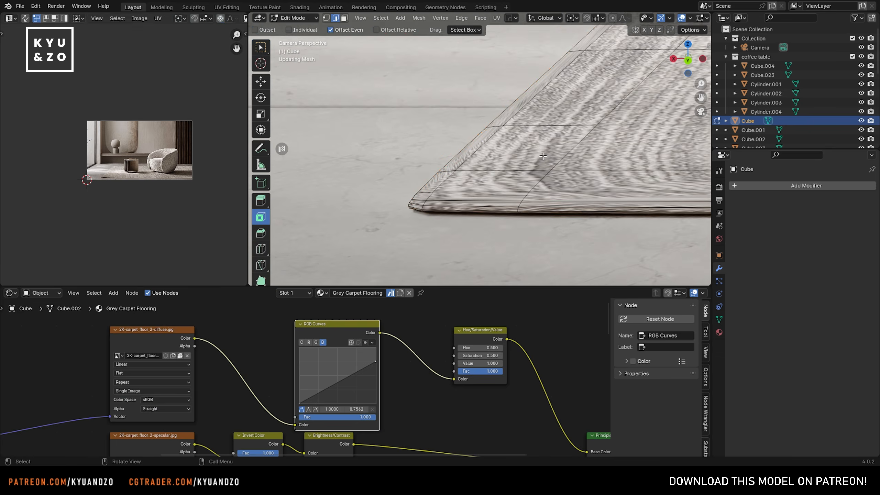
{"action": "key", "text": "a"}
{"action": "key", "text": "u"}
{"action": "left_click", "coordinate": [527, 160]}
{"action": "key", "text": "s"}
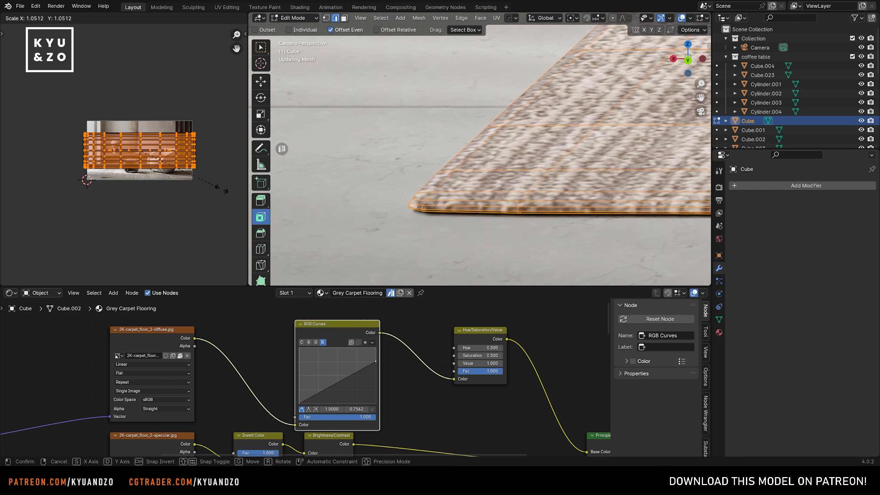
{"action": "left_click", "coordinate": [42, 254]}
{"action": "key", "text": "Tab"}
{"action": "scroll", "coordinate": [425, 183], "scroll_direction": "up", "scroll_amount": 1}
{"action": "left_click", "coordinate": [425, 184]}
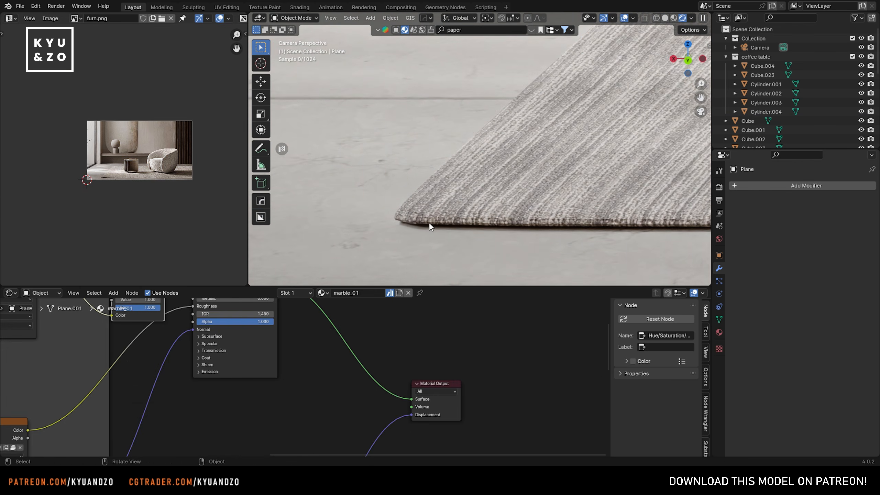
Step: Circle-select the vertices at the rug's near front corner in mesh editing and return to object mode
{"action": "scroll", "coordinate": [432, 223], "scroll_direction": "down", "scroll_amount": 6}
{"action": "middle_click_drag", "start_coordinate": [459, 151], "coordinate": [517, 163], "text": "shift"}
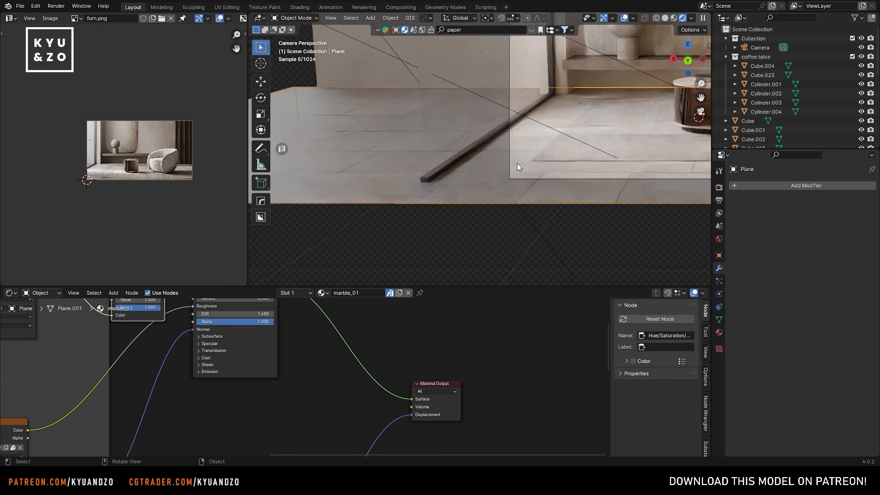
{"action": "scroll", "coordinate": [517, 163], "scroll_direction": "up", "scroll_amount": 4}
{"action": "scroll", "coordinate": [479, 159], "scroll_direction": "up", "scroll_amount": 3}
{"action": "middle_click_drag", "start_coordinate": [618, 152], "coordinate": [478, 174], "text": "shift"}
{"action": "left_click", "coordinate": [515, 202]}
{"action": "key", "text": "Tab"}
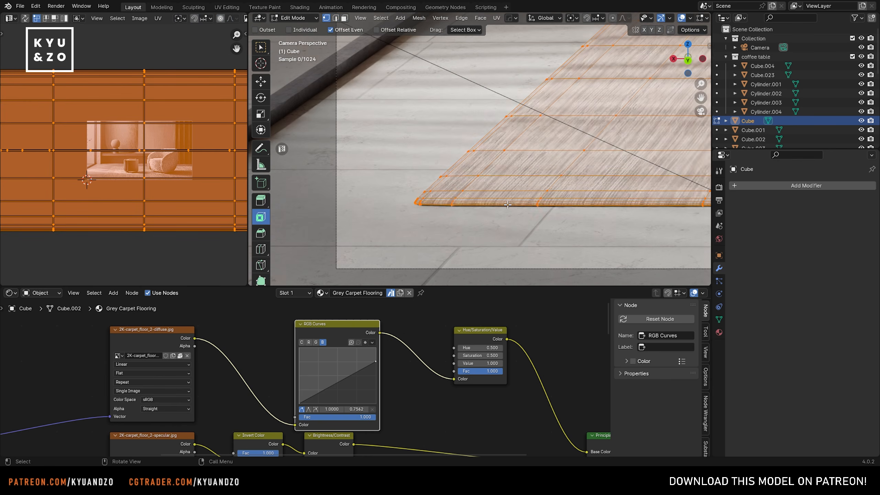
{"action": "left_click", "coordinate": [429, 200]}
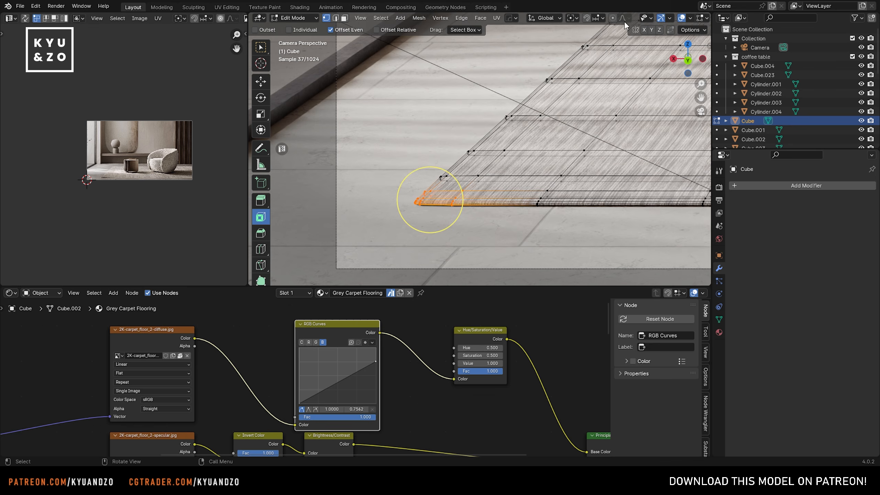
{"action": "key", "text": "Tab"}
Step: Add a Subdivision Surface modifier to the rug
{"action": "left_click", "coordinate": [799, 187]}
{"action": "mouse_move", "coordinate": [769, 186]}
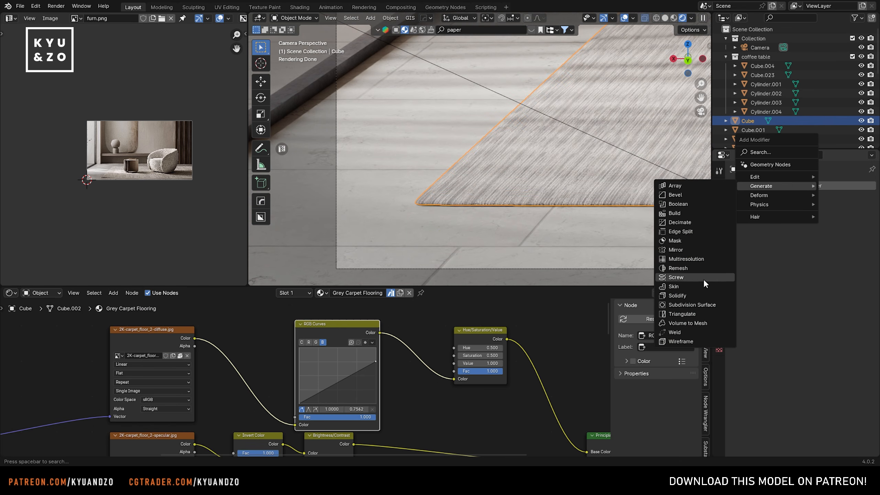
{"action": "left_click", "coordinate": [701, 304]}
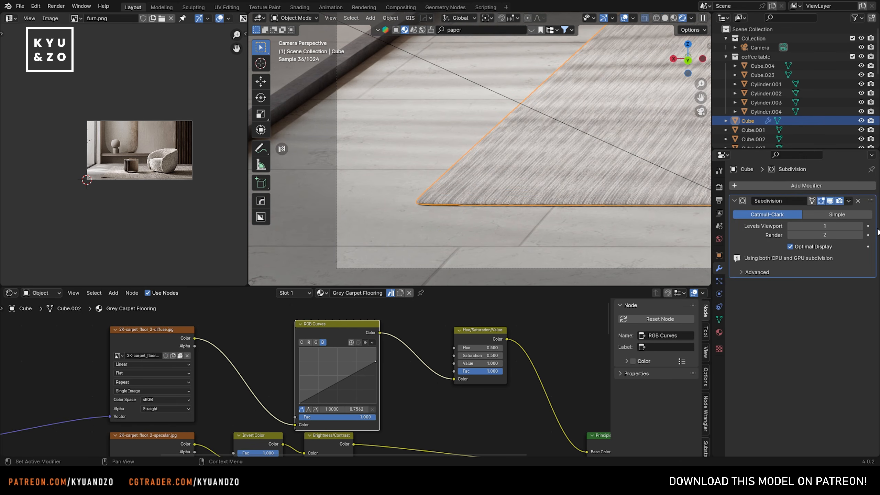
Step: Raise the rug's selected front corner about 0.01 m along the global Z axis with proportional editing and leave mesh editing
{"action": "key", "text": "Tab"}
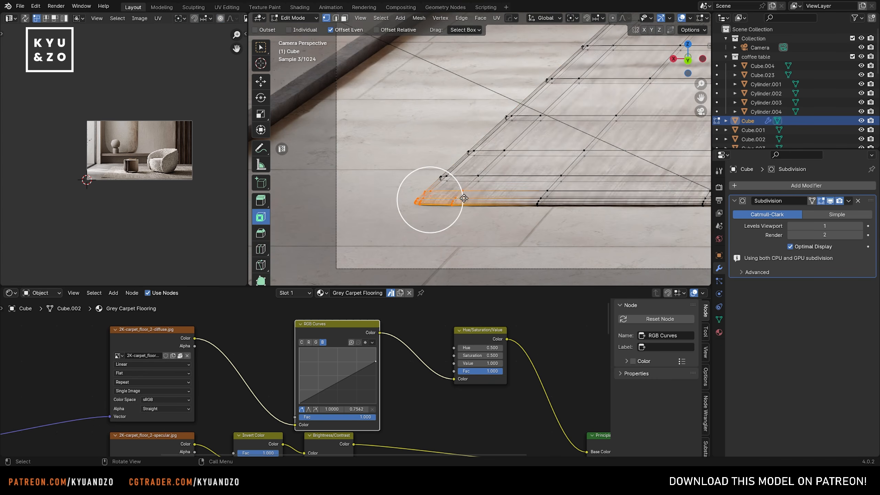
{"action": "key", "text": "g"}
{"action": "key", "text": "z"}
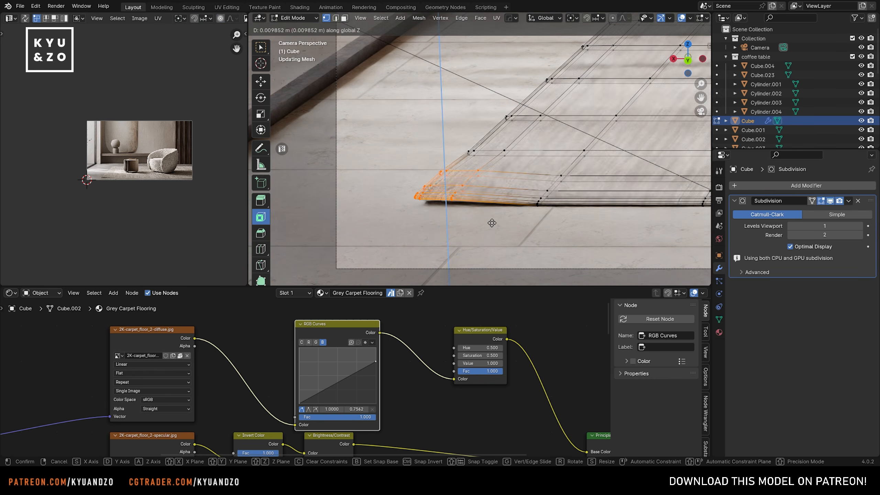
{"action": "left_click", "coordinate": [422, 199]}
{"action": "left_click_drag", "start_coordinate": [526, 187], "coordinate": [566, 221]}
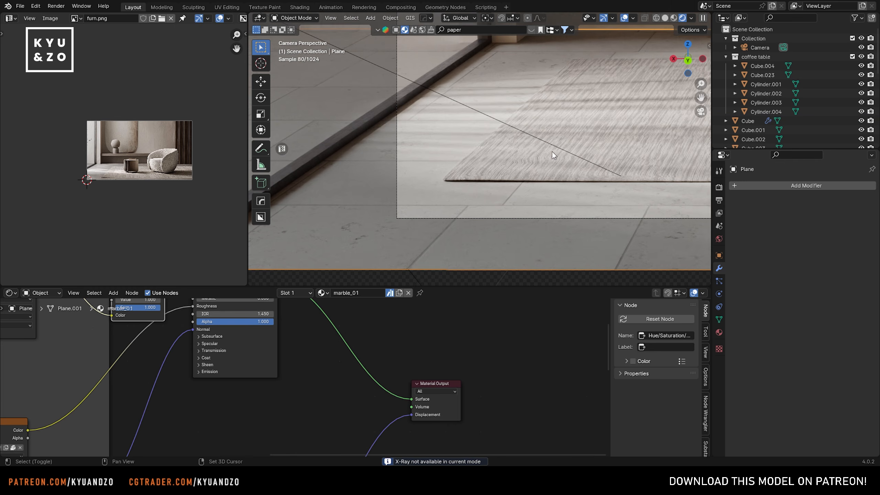
Step: Compare the rug's front edge with the reference image and remove the rug's Subdivision modifier
{"action": "middle_click_drag", "start_coordinate": [552, 151], "coordinate": [435, 155], "text": "shift"}
{"action": "middle_click_drag", "start_coordinate": [366, 144], "coordinate": [445, 132], "text": "shift"}
{"action": "scroll", "coordinate": [126, 182], "scroll_direction": "up", "scroll_amount": 5}
{"action": "middle_click_drag", "start_coordinate": [84, 190], "coordinate": [97, 170]}
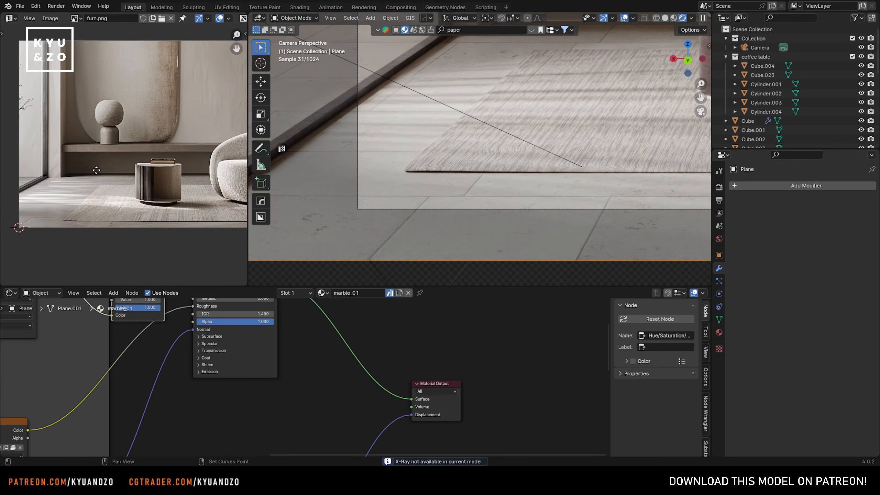
{"action": "scroll", "coordinate": [137, 143], "scroll_direction": "up", "scroll_amount": 2}
{"action": "scroll", "coordinate": [517, 149], "scroll_direction": "up", "scroll_amount": 3}
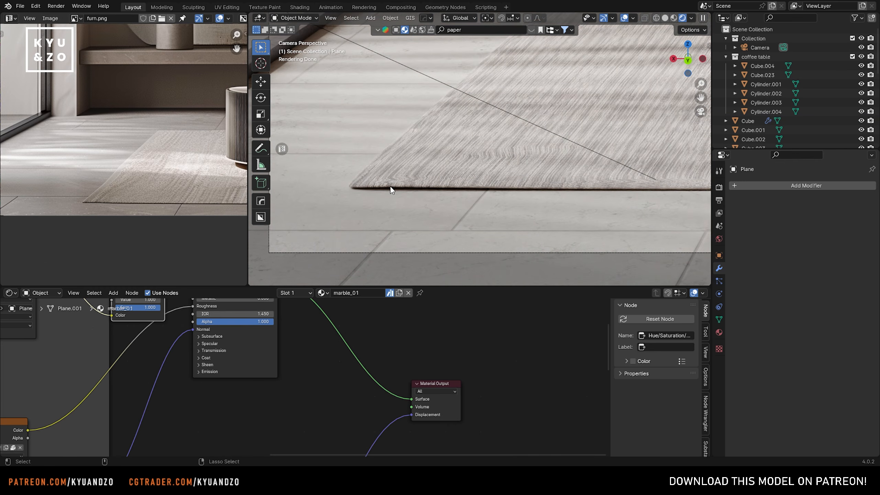
{"action": "left_click", "coordinate": [390, 190]}
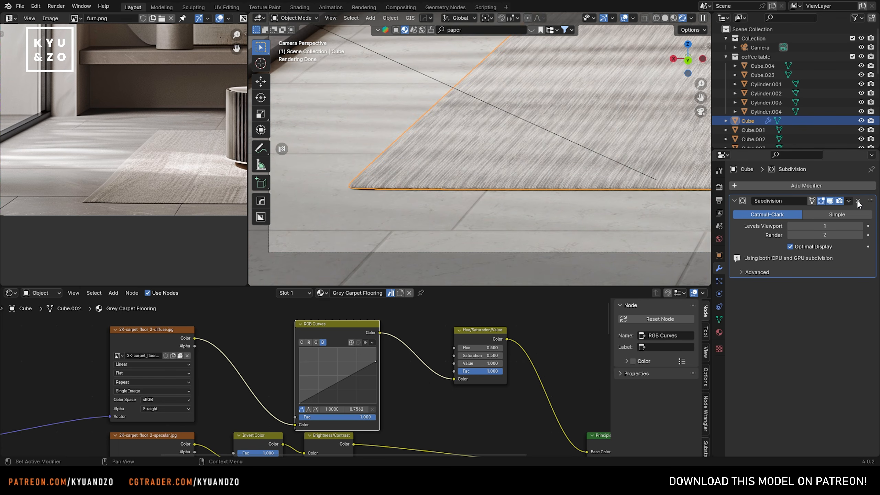
{"action": "left_click", "coordinate": [858, 201]}
{"action": "left_click", "coordinate": [455, 251]}
{"action": "left_click", "coordinate": [495, 165]}
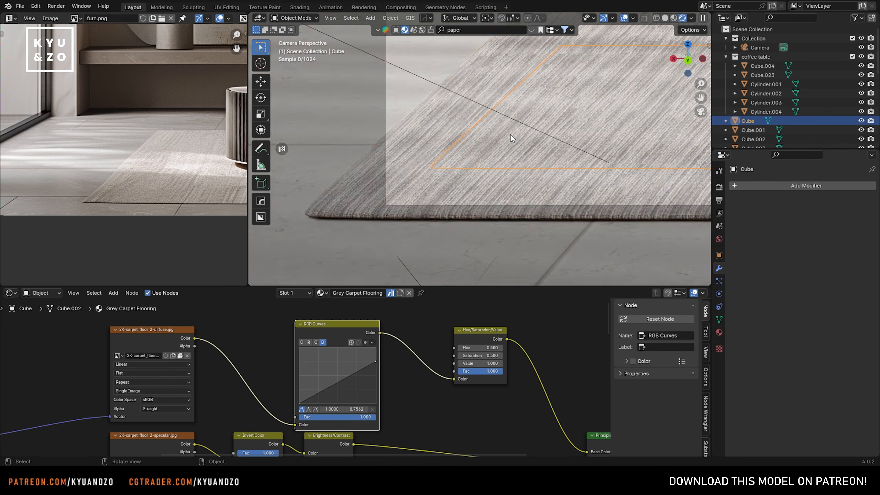
Step: Check the room with the edited rug and save the scene file
{"action": "scroll", "coordinate": [510, 136], "scroll_direction": "down", "scroll_amount": 6}
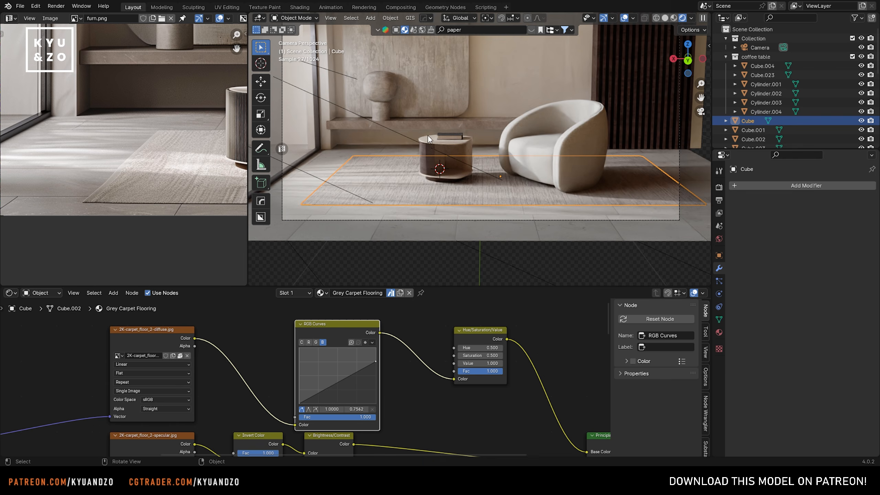
{"action": "scroll", "coordinate": [355, 168], "scroll_direction": "up", "scroll_amount": 2}
{"action": "scroll", "coordinate": [579, 120], "scroll_direction": "up", "scroll_amount": 5}
{"action": "key", "text": "ctrl+s"}
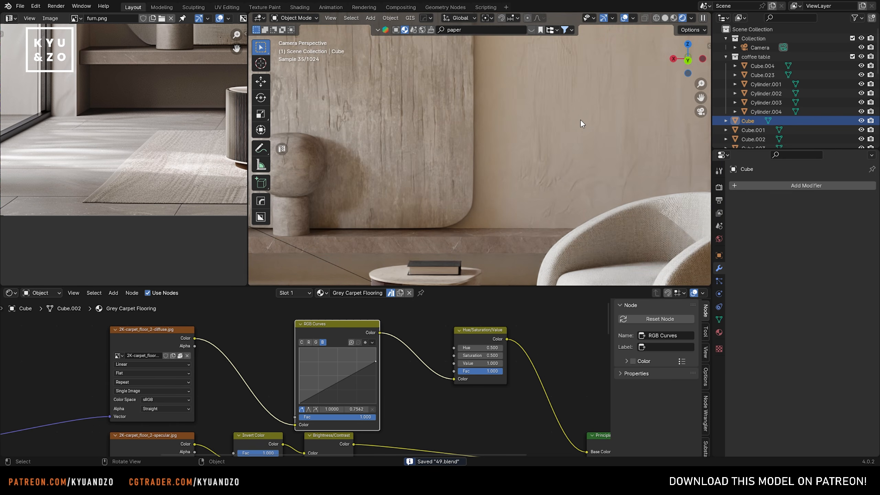
Step: Set the window glass's Principled BSDF to Metallic 0.609 and Roughness 0.191, and undo a trial IOR of 1.800
{"action": "scroll", "coordinate": [432, 156], "scroll_direction": "down", "scroll_amount": 6}
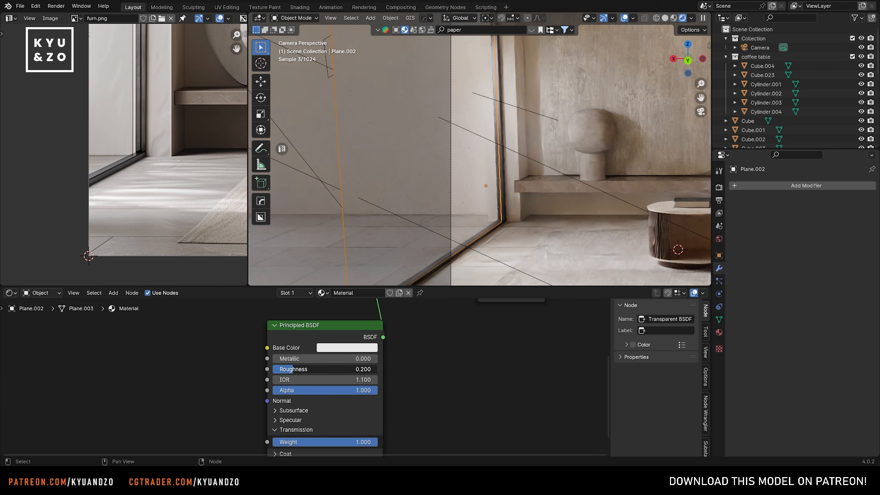
{"action": "left_click_drag", "start_coordinate": [294, 369], "coordinate": [336, 359]}
{"action": "middle_click_drag", "start_coordinate": [236, 373], "coordinate": [238, 329]}
{"action": "left_click_drag", "start_coordinate": [346, 335], "coordinate": [357, 335]}
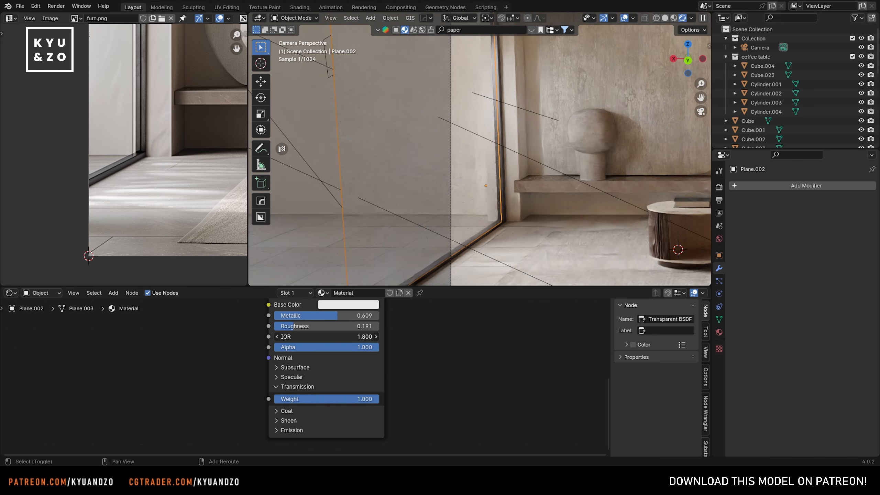
{"action": "key", "text": "ctrl+z"}
{"action": "middle_click_drag", "start_coordinate": [245, 371], "coordinate": [233, 386]}
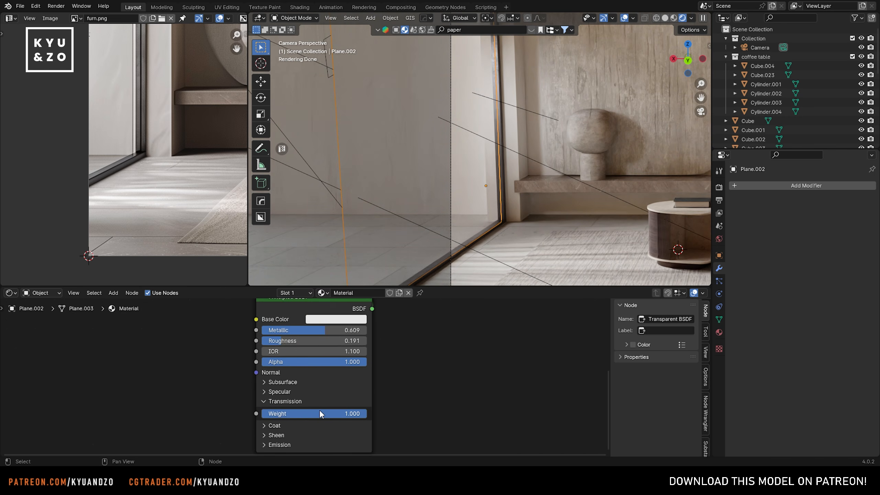
Step: Lower the glass material's transmission weight and set its Mix Shader factor to 0.083
{"action": "left_click_drag", "start_coordinate": [320, 412], "coordinate": [271, 413]}
{"action": "middle_click_drag", "start_coordinate": [317, 326], "coordinate": [269, 446]}
{"action": "mouse_move", "coordinate": [335, 337]}
{"action": "left_mouse_down"}
{"action": "mouse_move", "coordinate": [349, 337]}
{"action": "mouse_move", "coordinate": [334, 336]}
{"action": "left_mouse_up"}
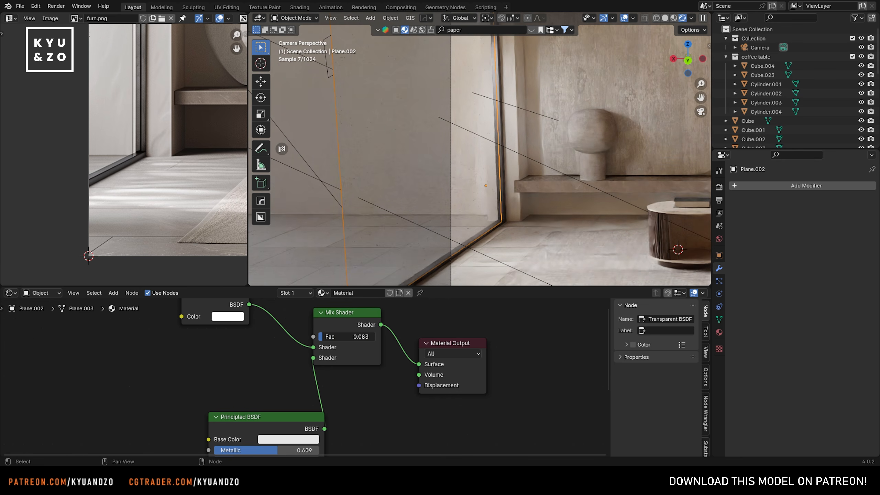
Step: Save the scene with the adjusted glass material and check the whole room in the rendered camera view
{"action": "scroll", "coordinate": [502, 175], "scroll_direction": "down", "scroll_amount": 5}
{"action": "key", "text": "ctrl+s"}
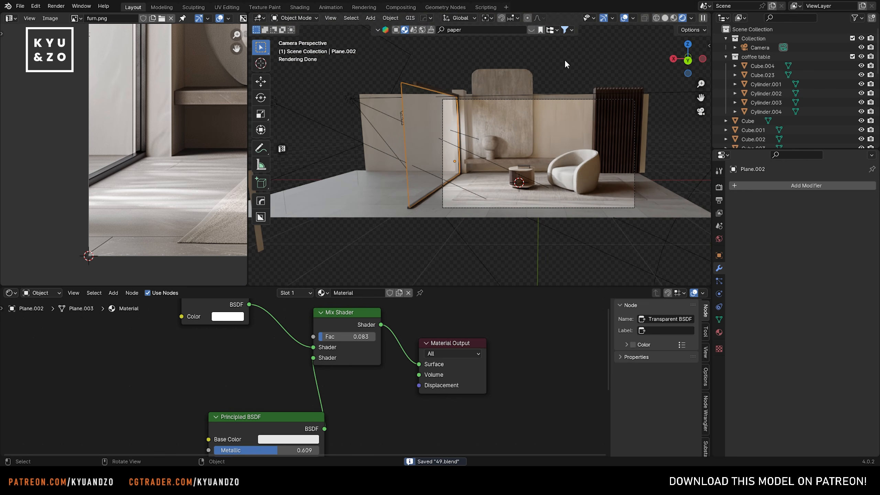
{"action": "scroll", "coordinate": [510, 181], "scroll_direction": "up", "scroll_amount": 3}
{"action": "scroll", "coordinate": [516, 143], "scroll_direction": "up", "scroll_amount": 1}
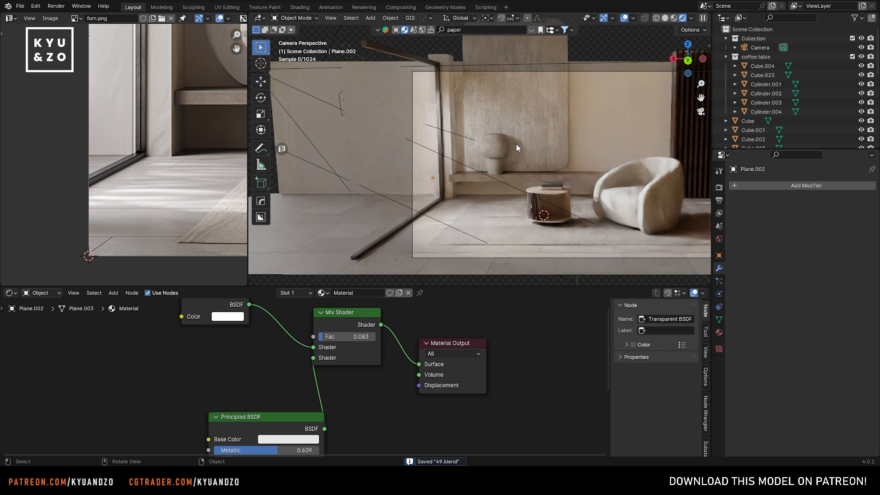
{"action": "middle_click_drag", "start_coordinate": [516, 144], "coordinate": [507, 151], "text": "shift"}
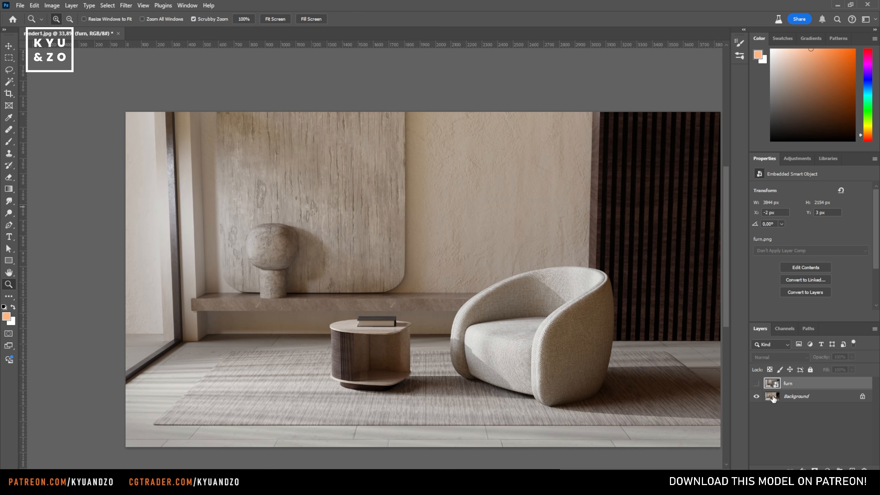
Step: Switch to Photoshop and compare the final render with the reference by repeatedly toggling the furn layer's visibility
{"action": "left_click", "coordinate": [756, 384]}
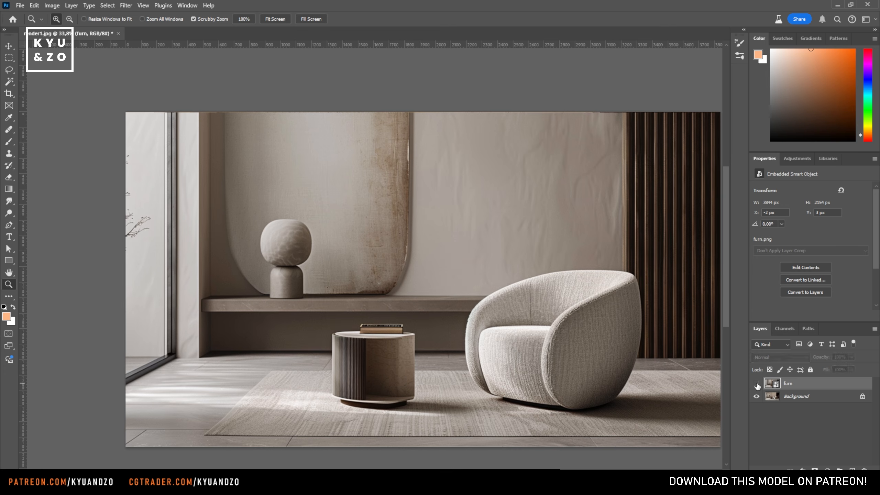
{"action": "left_click", "coordinate": [757, 384]}
{"action": "left_click", "coordinate": [757, 383]}
{"action": "left_click", "coordinate": [757, 383]}
{"action": "left_click", "coordinate": [756, 384]}
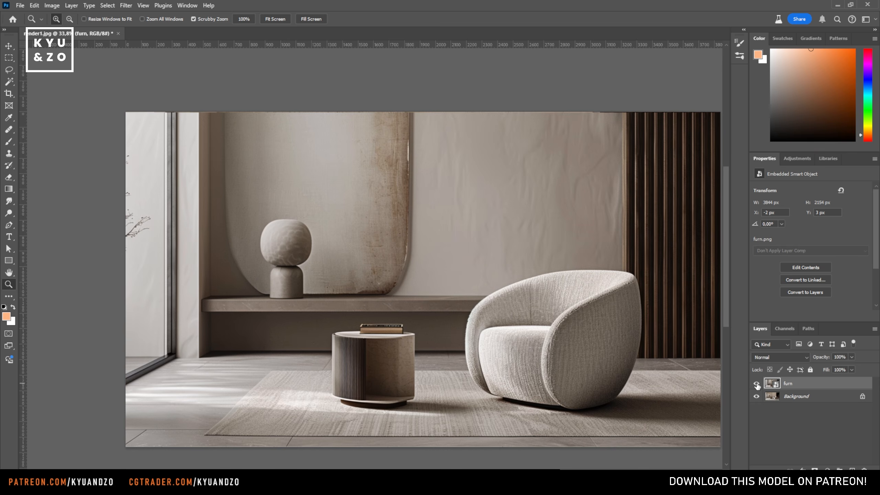
{"action": "left_click", "coordinate": [756, 383]}
{"action": "left_click", "coordinate": [756, 384]}
{"action": "left_click", "coordinate": [756, 383]}
{"action": "left_click", "coordinate": [756, 384]}
{"action": "left_click", "coordinate": [756, 383]}
{"action": "left_click", "coordinate": [757, 384]}
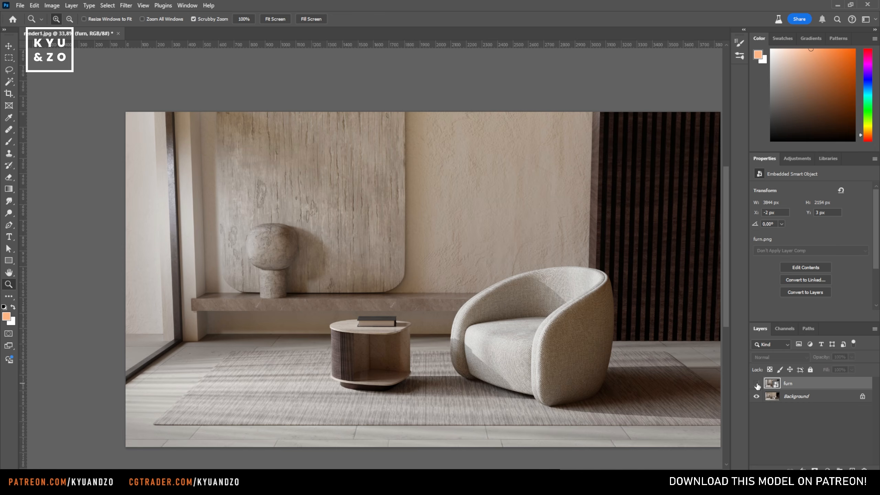
{"action": "left_click", "coordinate": [757, 384]}
{"action": "left_click", "coordinate": [757, 384]}
{"action": "left_click", "coordinate": [756, 384]}
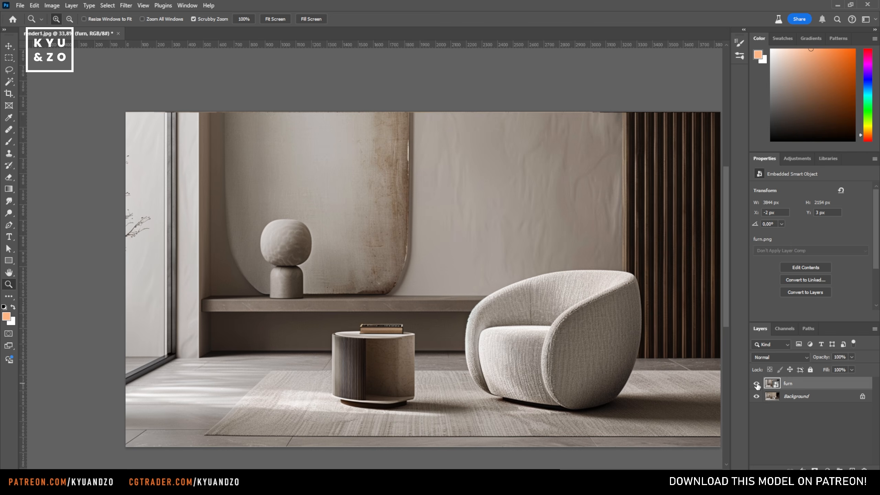
{"action": "left_click", "coordinate": [756, 384]}
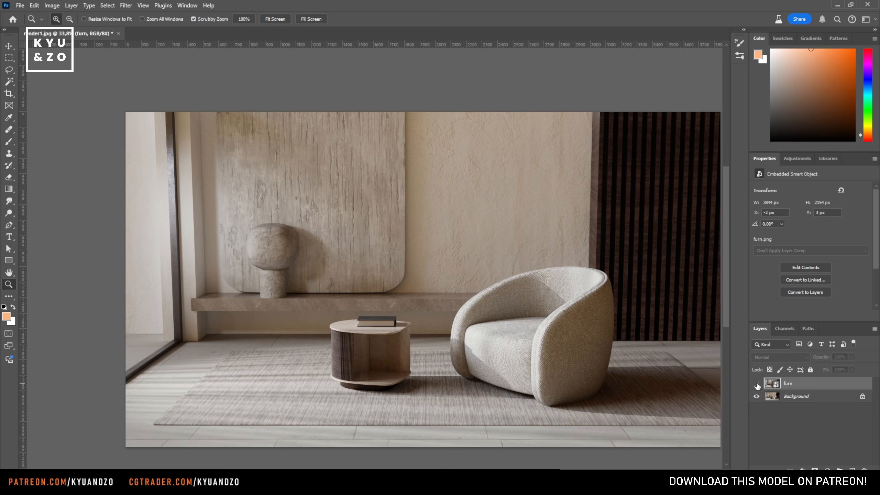
{"action": "left_click", "coordinate": [756, 384]}
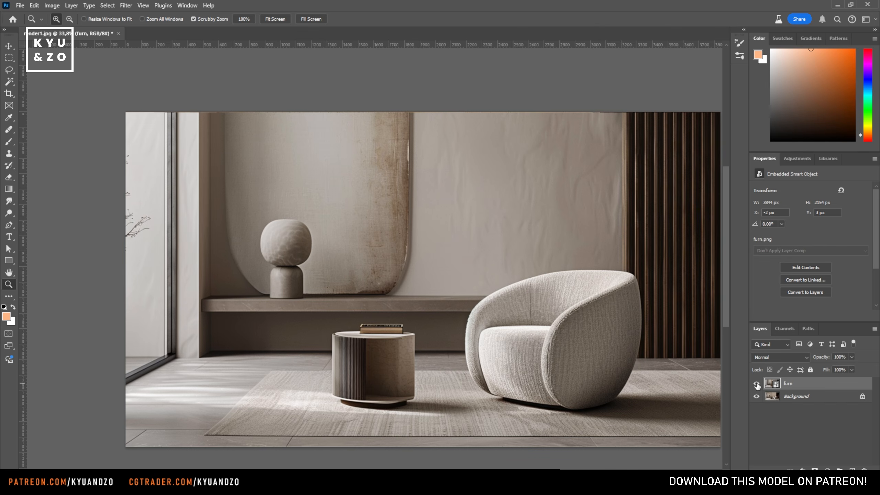
{"action": "left_click", "coordinate": [756, 383]}
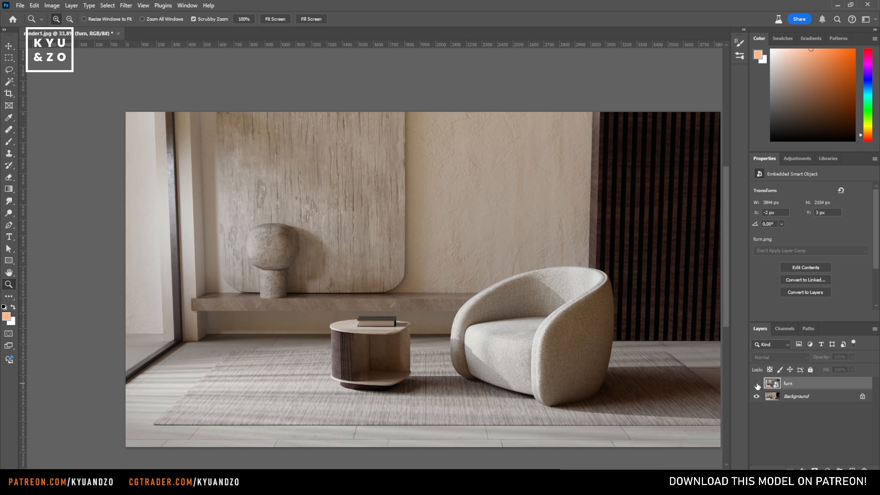
{"action": "left_click", "coordinate": [756, 384]}
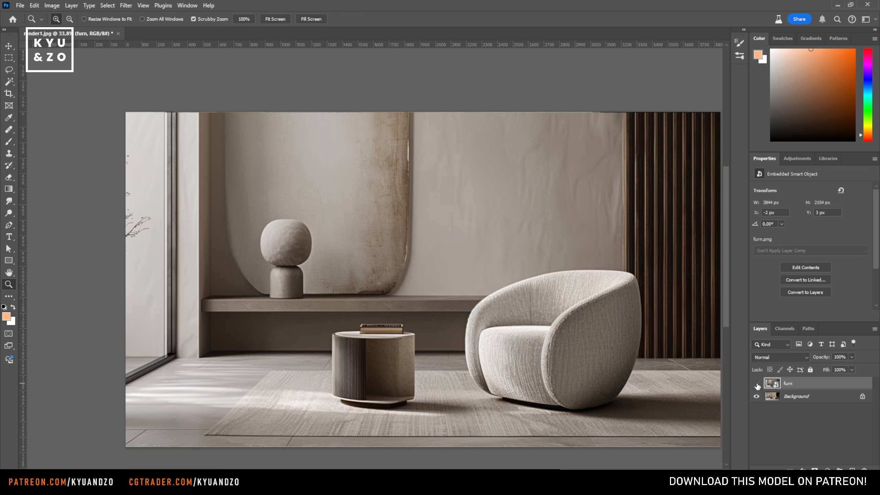
{"action": "left_click", "coordinate": [756, 383]}
Step: Examine the slatted wall and armchair up close in both the reference and the render, and return to the full image
{"action": "left_click_drag", "start_coordinate": [630, 224], "coordinate": [405, 326]}
{"action": "left_click", "coordinate": [757, 383]}
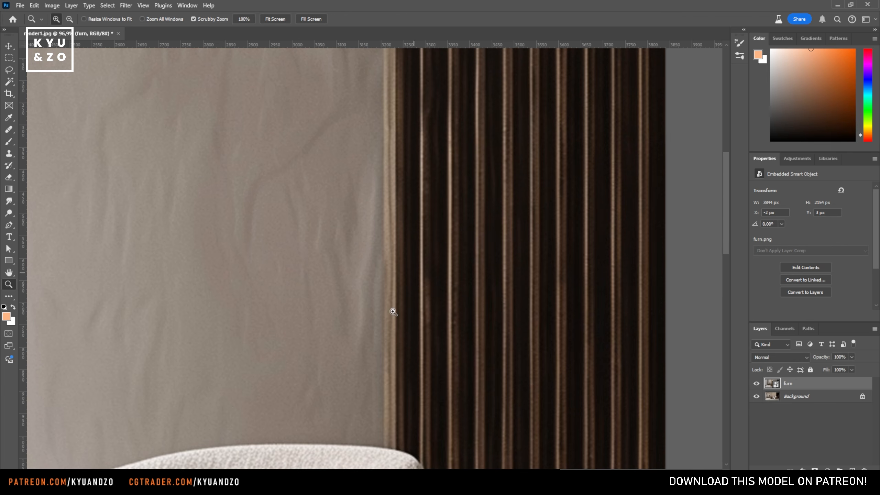
{"action": "left_click", "coordinate": [756, 383]}
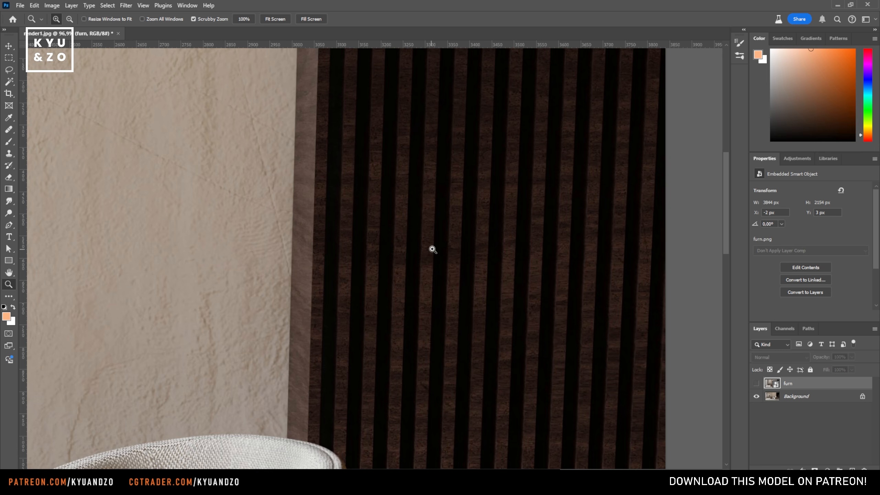
{"action": "scroll", "coordinate": [444, 336], "scroll_direction": "down", "scroll_amount": 3}
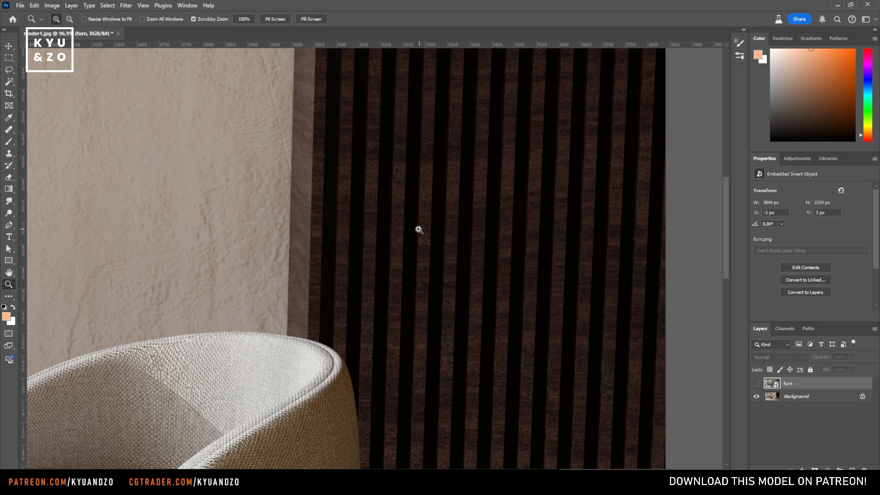
{"action": "left_click_drag", "start_coordinate": [408, 233], "coordinate": [221, 263]}
{"action": "left_click_drag", "start_coordinate": [223, 263], "coordinate": [383, 295]}
{"action": "left_click_drag", "start_coordinate": [475, 293], "coordinate": [455, 299]}
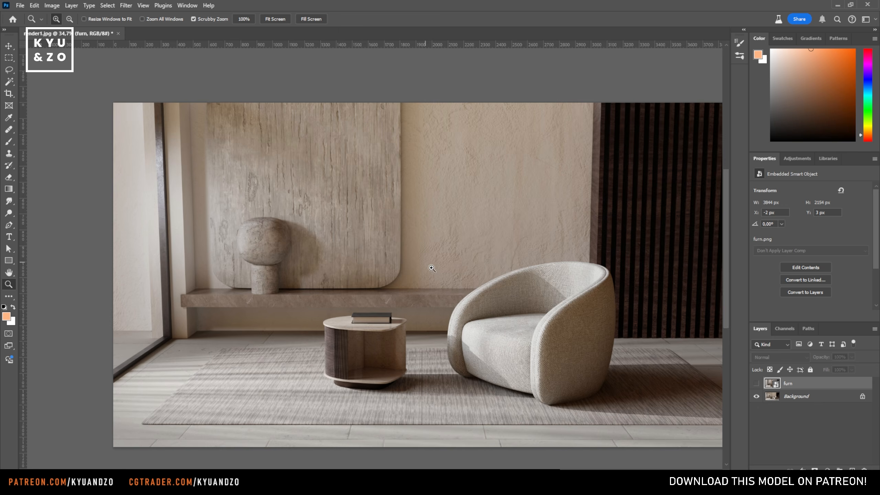
{"action": "left_click_drag", "start_coordinate": [429, 270], "coordinate": [441, 270]}
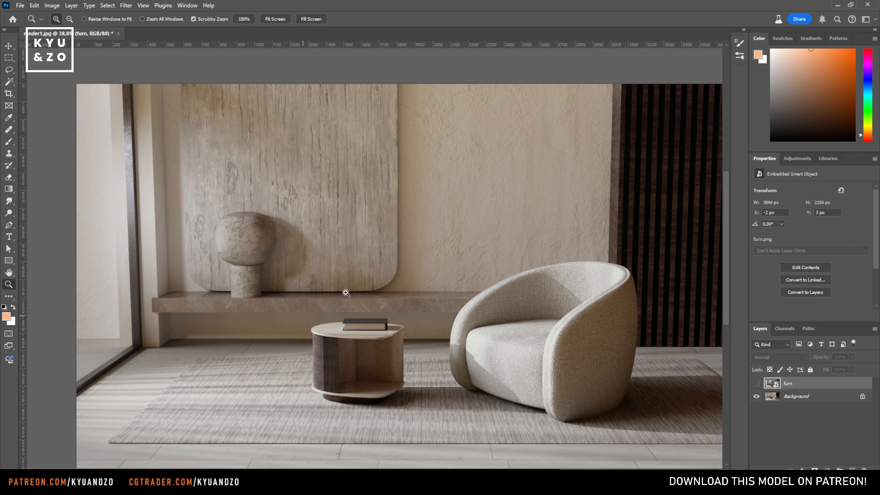
Step: Discard the furn reference layer and convert the Background render layer into a smart object
{"action": "left_click", "coordinate": [826, 399]}
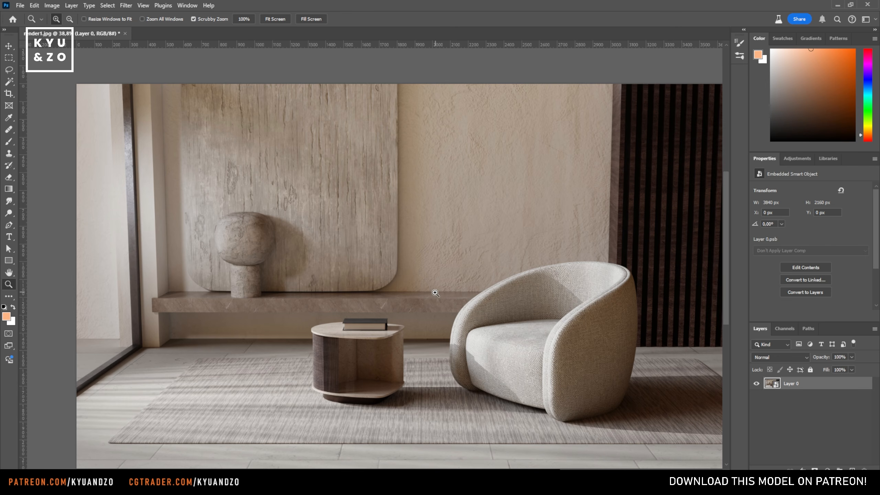
Step: Open the render smart object in the Camera Raw filter and adjust its light settings
{"action": "left_click", "coordinate": [125, 5]}
{"action": "left_click", "coordinate": [156, 88]}
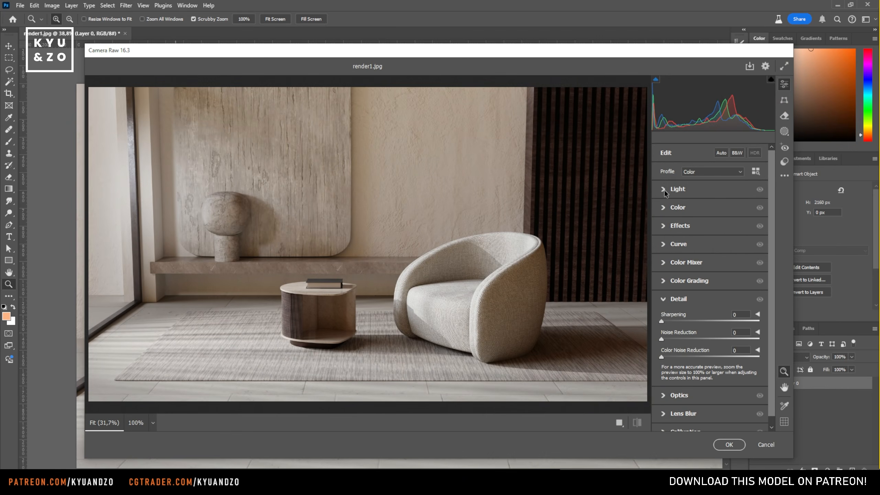
{"action": "left_click", "coordinate": [665, 190]}
{"action": "left_click_drag", "start_coordinate": [716, 226], "coordinate": [711, 282]}
{"action": "left_click", "coordinate": [663, 319]}
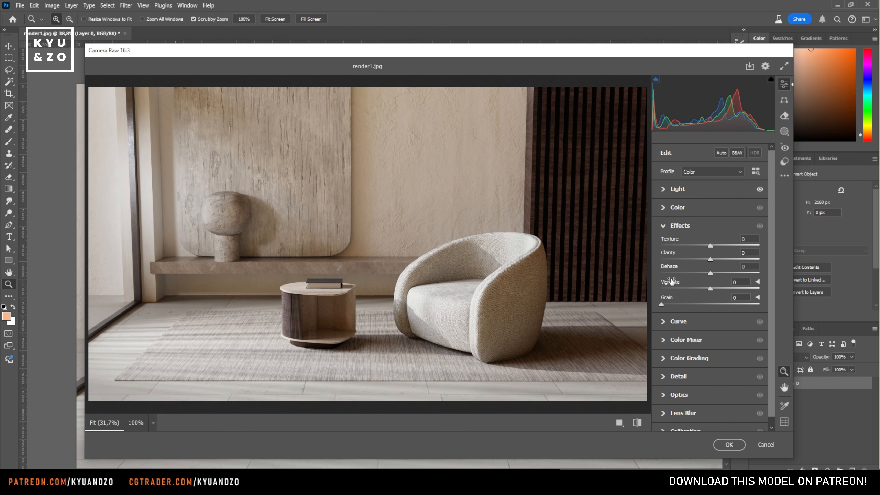
Step: Set the render's Texture to +21, Clarity to +8 and Sharpening to 13
{"action": "left_click_drag", "start_coordinate": [709, 259], "coordinate": [709, 245]}
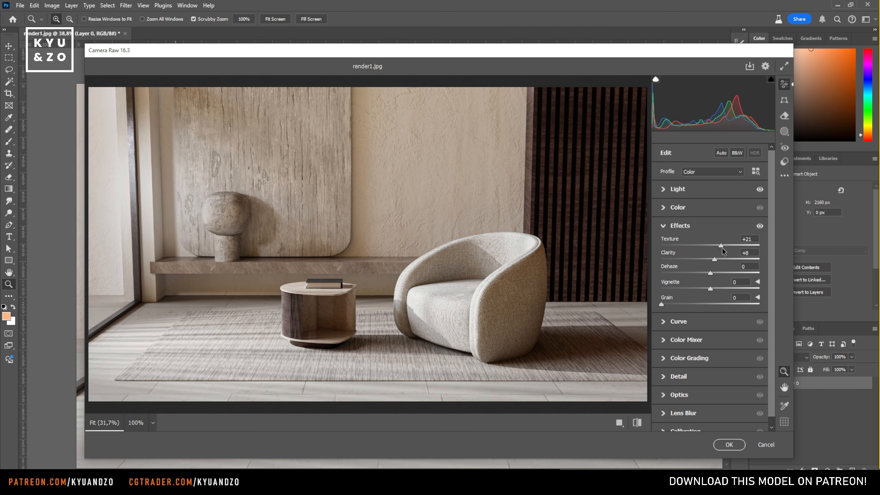
{"action": "left_click", "coordinate": [666, 378]}
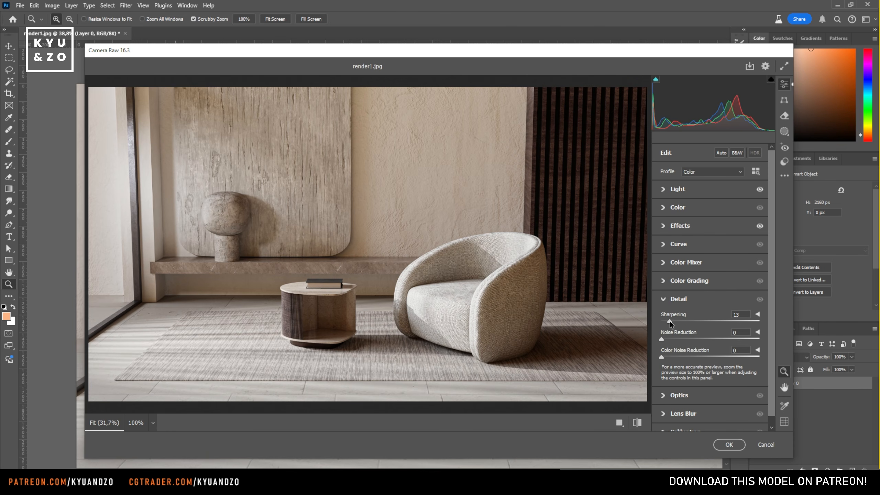
{"action": "left_click", "coordinate": [665, 282]}
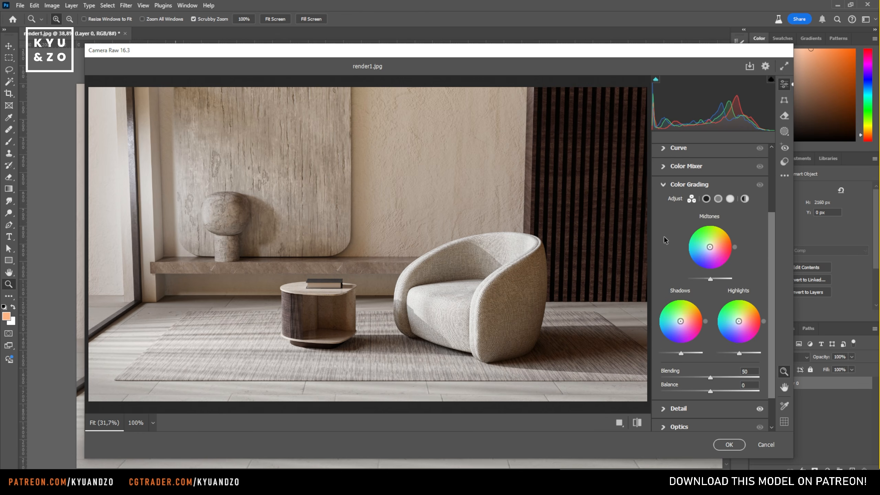
{"action": "left_click", "coordinate": [663, 185]}
Step: Sample the dark brown of the slatted wall as a point color and set its saturation to -36
{"action": "left_click", "coordinate": [664, 261]}
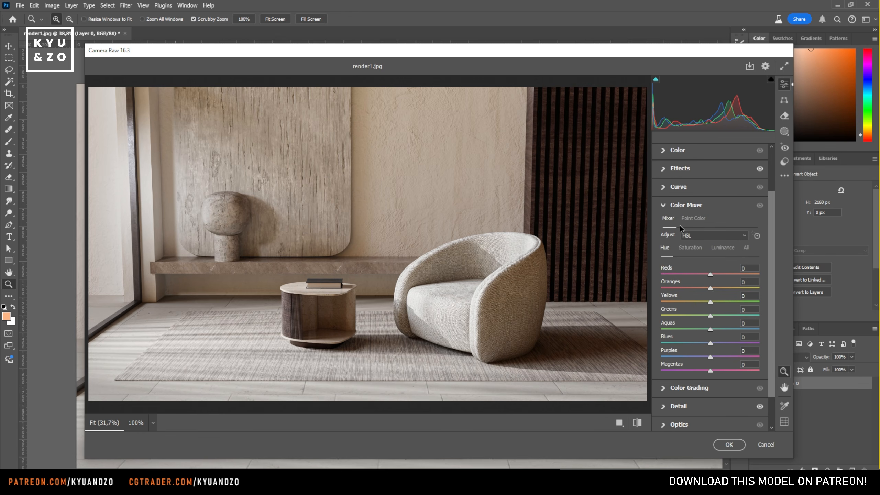
{"action": "left_click", "coordinate": [692, 219]}
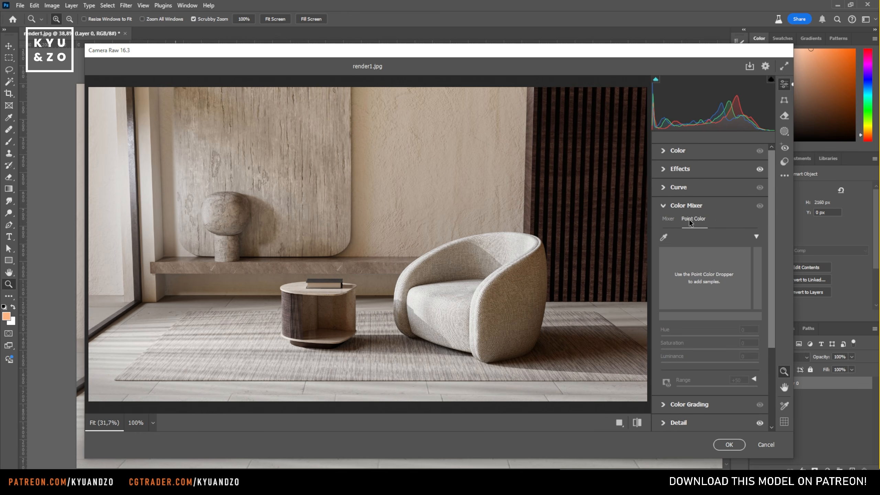
{"action": "left_click", "coordinate": [663, 242]}
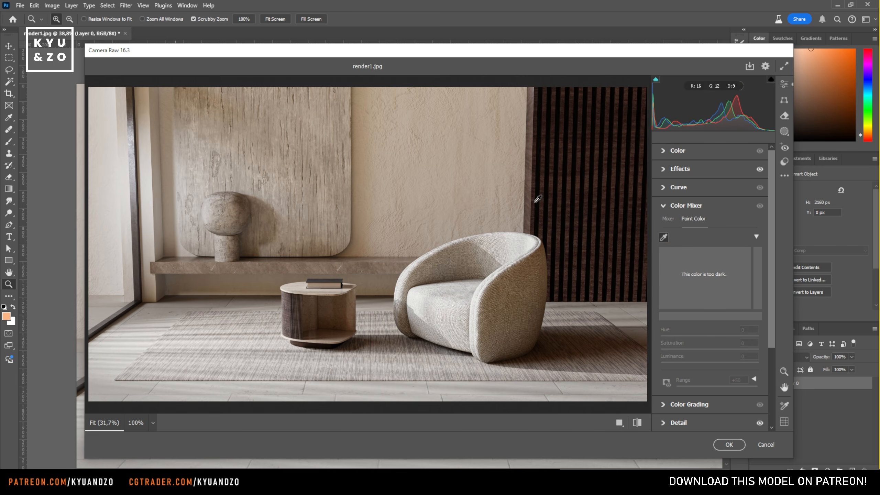
{"action": "left_click", "coordinate": [536, 200]}
{"action": "left_click", "coordinate": [534, 203]}
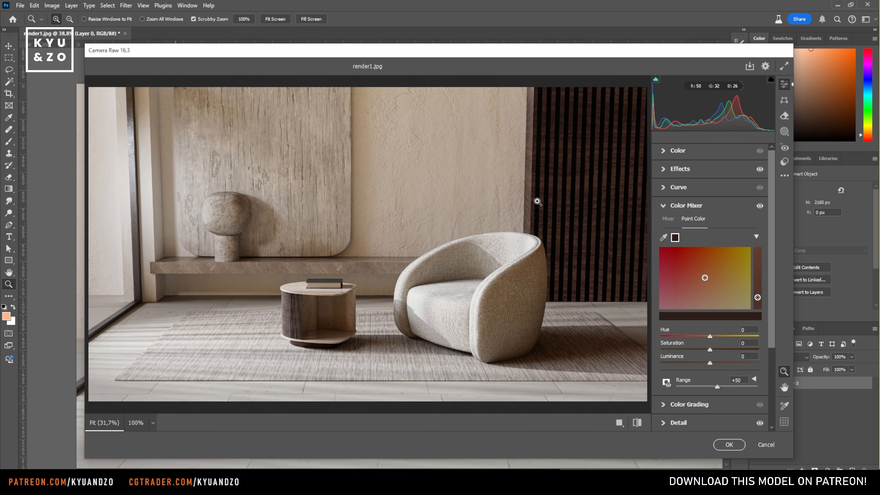
{"action": "mouse_move", "coordinate": [699, 352]}
{"action": "left_mouse_down"}
{"action": "mouse_move", "coordinate": [673, 351]}
{"action": "mouse_move", "coordinate": [690, 352]}
{"action": "left_mouse_up"}
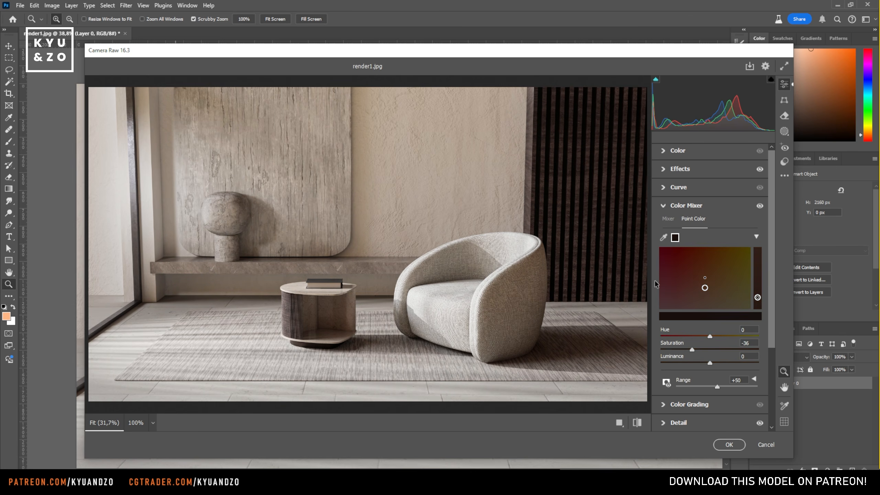
Step: Sample the beige plaster wall as a second point color, set its saturation to -10, and apply the Camera Raw filter
{"action": "left_click", "coordinate": [667, 219]}
{"action": "left_click", "coordinate": [694, 221]}
{"action": "left_click", "coordinate": [428, 195]}
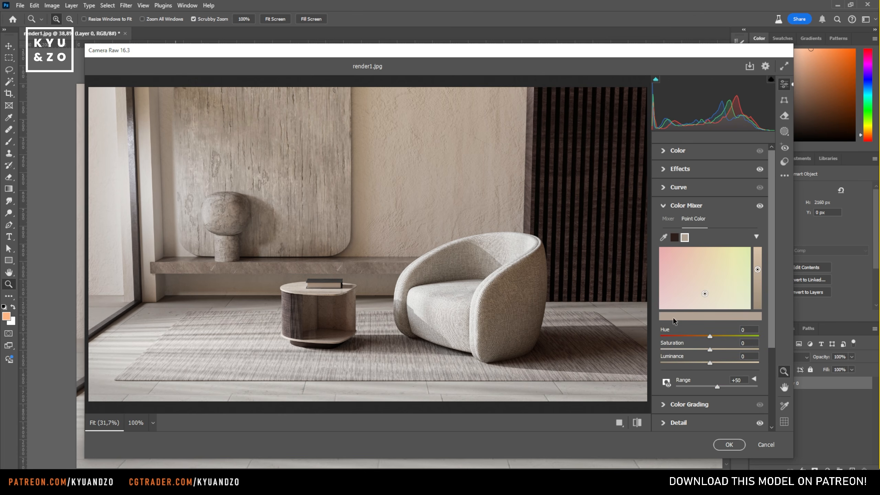
{"action": "left_click_drag", "start_coordinate": [706, 351], "coordinate": [704, 352]}
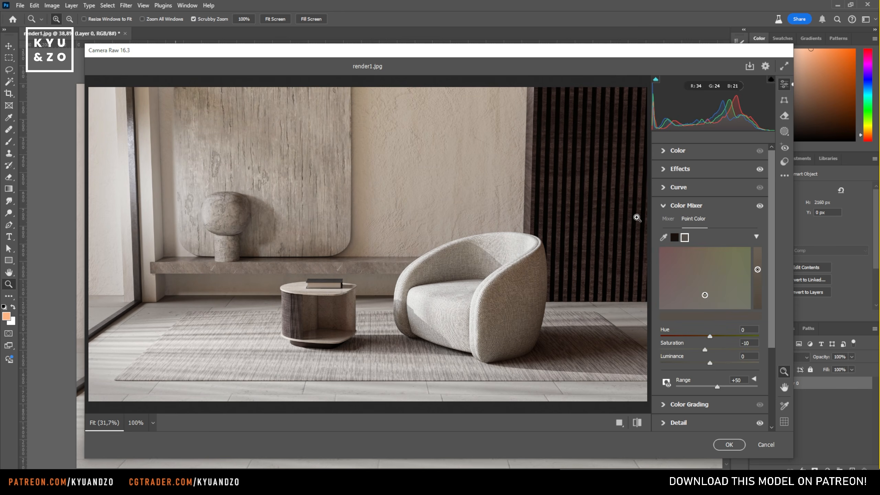
{"action": "key", "text": "Return"}
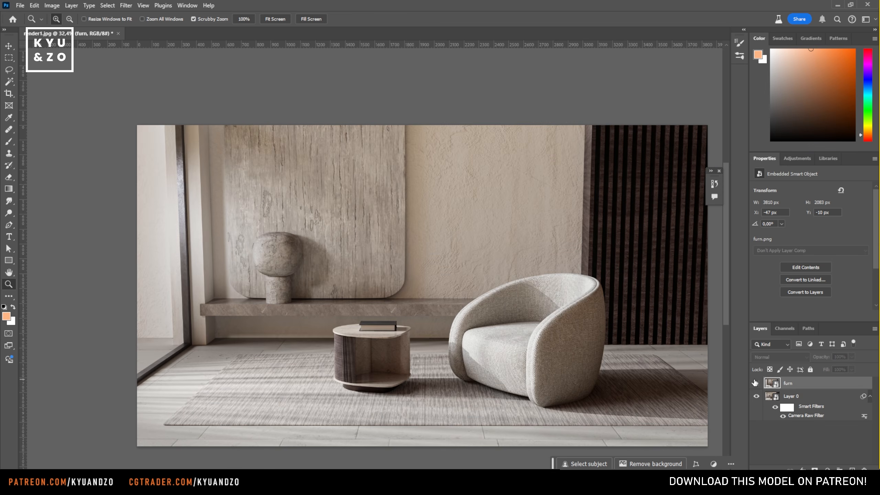
Step: Compare the graded render with the reference by toggling the furn layer's visibility
{"action": "left_click", "coordinate": [755, 382]}
{"action": "left_click", "coordinate": [755, 383]}
{"action": "left_click", "coordinate": [756, 383]}
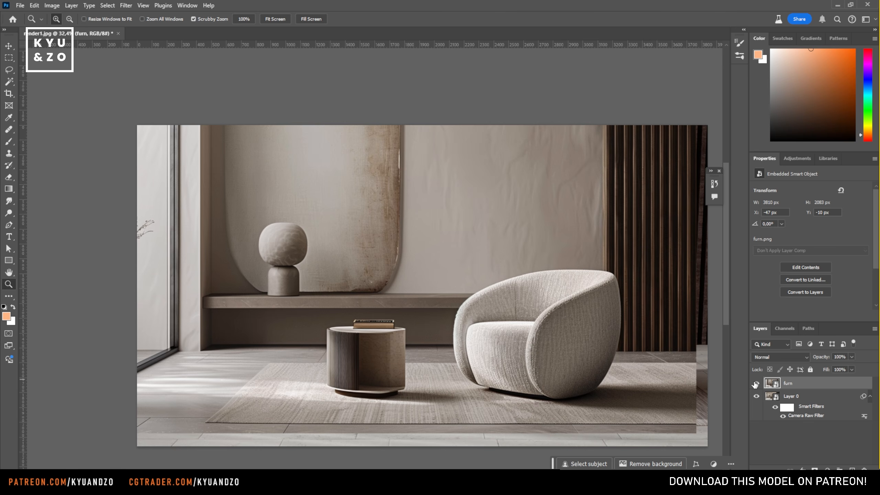
{"action": "left_click", "coordinate": [756, 384]}
Step: Reopen the Camera Raw filter on Layer 0 and fine-tune the saturation of the sampled point colors
{"action": "left_click", "coordinate": [797, 396]}
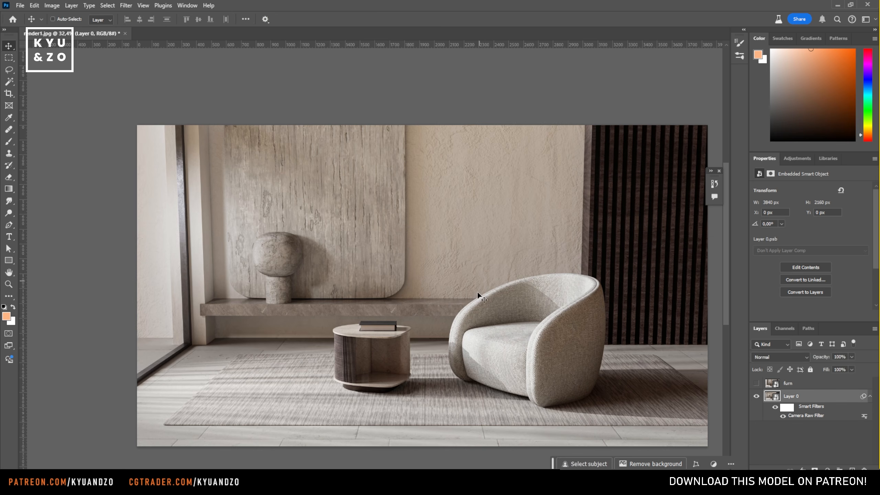
{"action": "left_click_drag", "start_coordinate": [476, 299], "coordinate": [507, 299]}
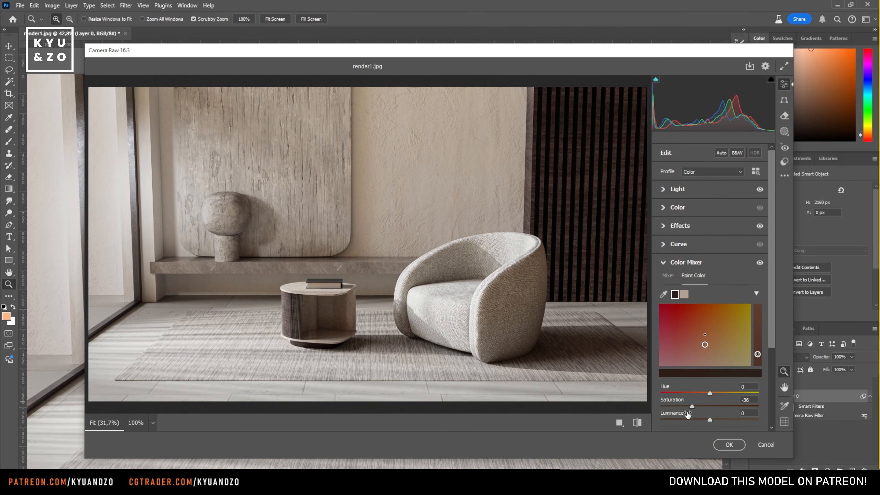
{"action": "mouse_move", "coordinate": [693, 410]}
{"action": "left_mouse_down"}
{"action": "mouse_move", "coordinate": [649, 410]}
{"action": "mouse_move", "coordinate": [690, 407]}
{"action": "left_mouse_up"}
{"action": "left_click", "coordinate": [685, 295]}
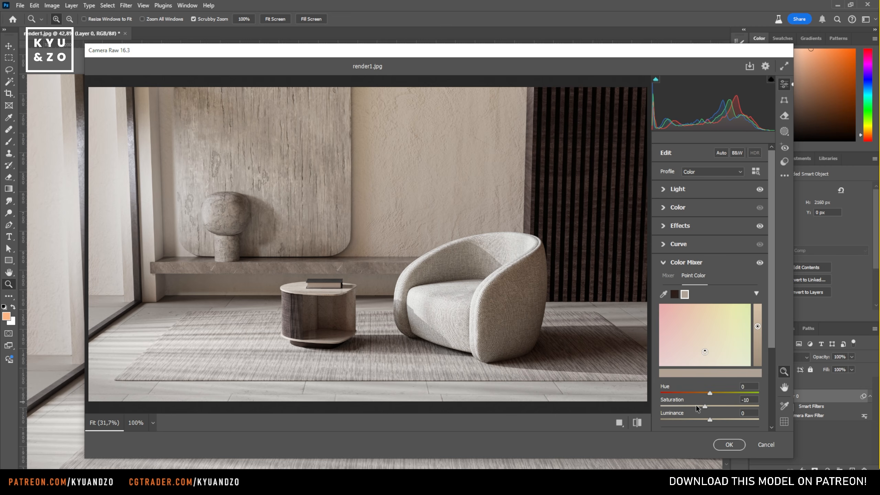
{"action": "left_click", "coordinate": [729, 445]}
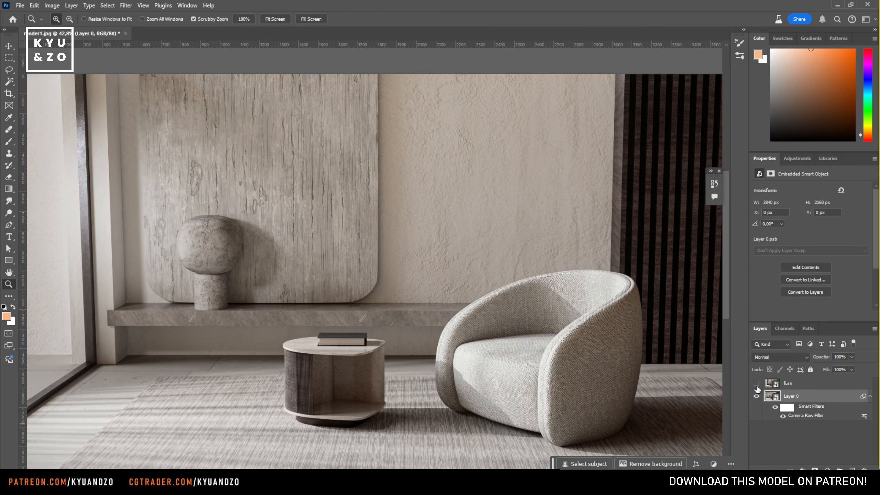
Step: Show the furn reference layer, shrink it to 1754 × 959 px and place it over the lower part of the render
{"action": "key", "text": "ctrl+minus"}
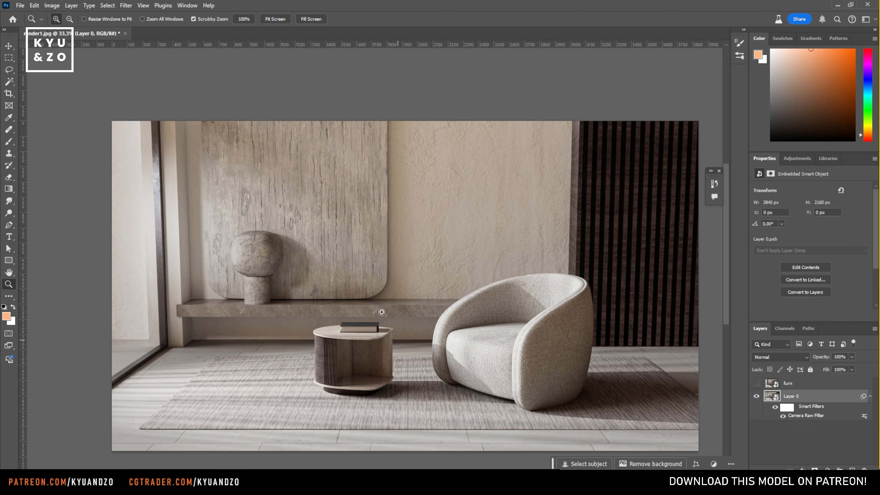
{"action": "left_click", "coordinate": [757, 383]}
{"action": "left_click", "coordinate": [801, 386]}
{"action": "key", "text": "v"}
{"action": "key", "text": "ctrl+t"}
{"action": "left_click_drag", "start_coordinate": [406, 266], "coordinate": [485, 369]}
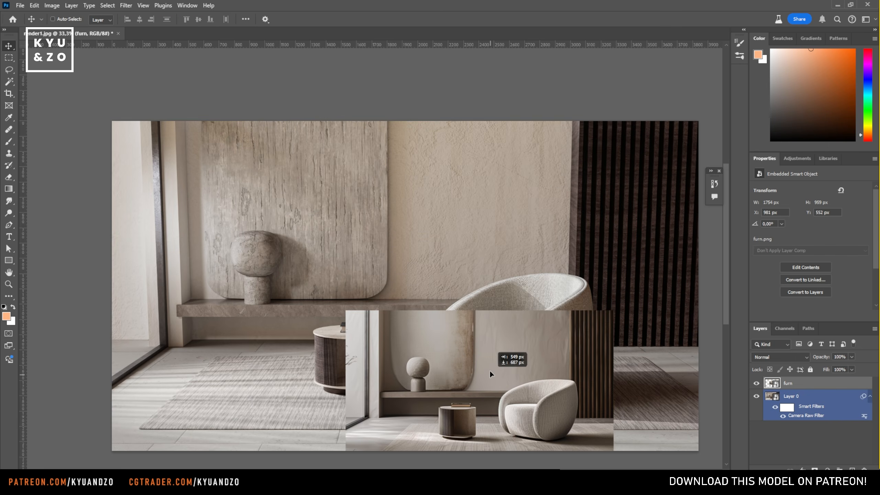
Step: Add a Hue/Saturation adjustment above Layer 0 and reduce the render's saturation
{"action": "left_click", "coordinate": [513, 246], "text": "ctrl"}
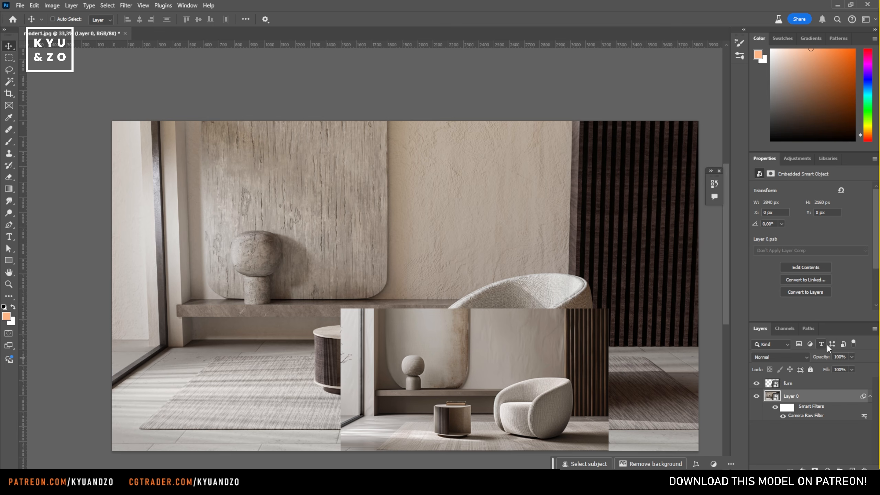
{"action": "left_click", "coordinate": [827, 468]}
{"action": "left_click", "coordinate": [845, 382]}
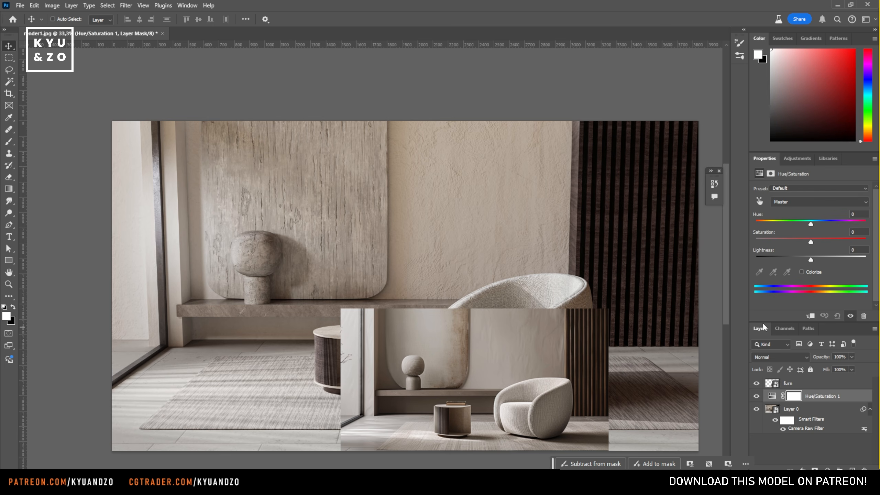
Step: Paint the Hue/Saturation mask black with a 1024 px soft brush at 100% opacity, keeping the adjustment only on the plaster wall
{"action": "left_click", "coordinate": [793, 396]}
{"action": "key", "text": "b"}
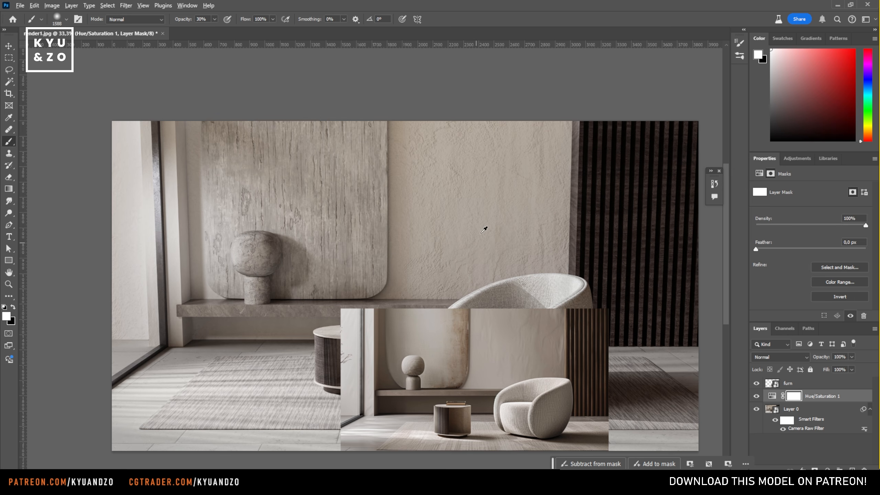
{"action": "right_click_drag", "start_coordinate": [485, 229], "coordinate": [439, 238], "text": "alt"}
{"action": "left_click", "coordinate": [215, 19]}
{"action": "left_click", "coordinate": [247, 31]}
{"action": "left_click", "coordinate": [258, 198]}
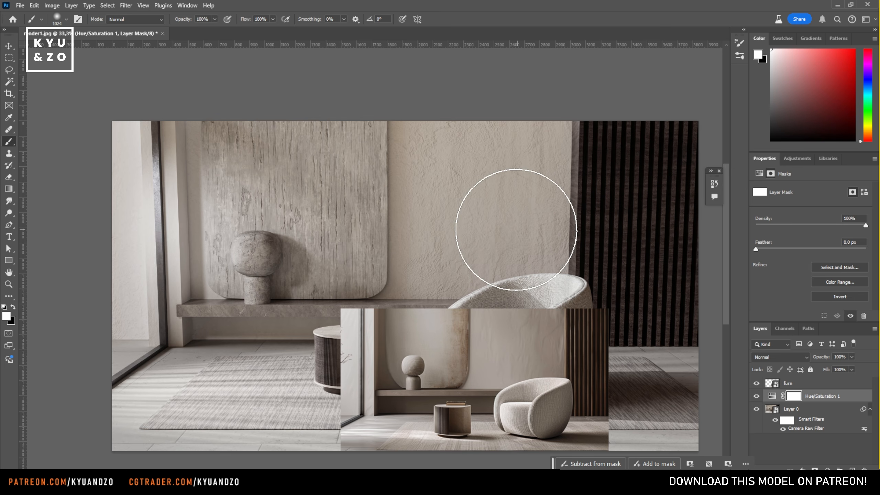
{"action": "key", "text": "x"}
{"action": "mouse_move", "coordinate": [410, 202]}
{"action": "left_mouse_down"}
{"action": "mouse_move", "coordinate": [438, 222]}
{"action": "mouse_move", "coordinate": [403, 173]}
{"action": "mouse_move", "coordinate": [316, 157]}
{"action": "mouse_move", "coordinate": [299, 398]}
{"action": "left_mouse_up"}
{"action": "key", "text": "ctrl+z"}
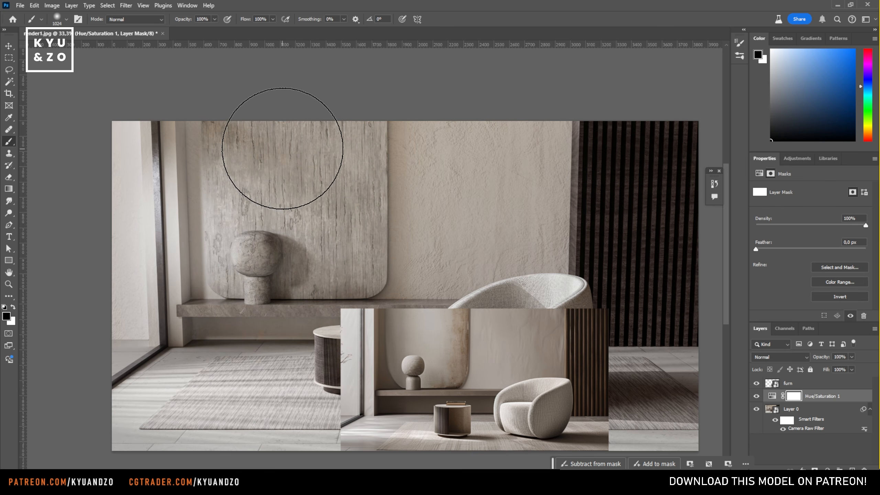
{"action": "mouse_move", "coordinate": [282, 149]}
{"action": "left_mouse_down"}
{"action": "mouse_move", "coordinate": [111, 448]}
{"action": "mouse_move", "coordinate": [691, 143]}
{"action": "left_mouse_up"}
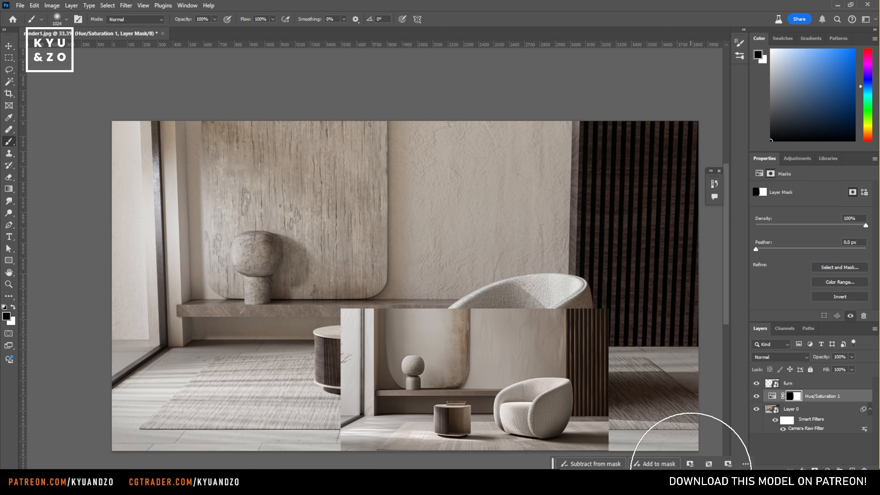
{"action": "key", "text": "ctrl+z"}
{"action": "key", "text": "ctrl+shift+z"}
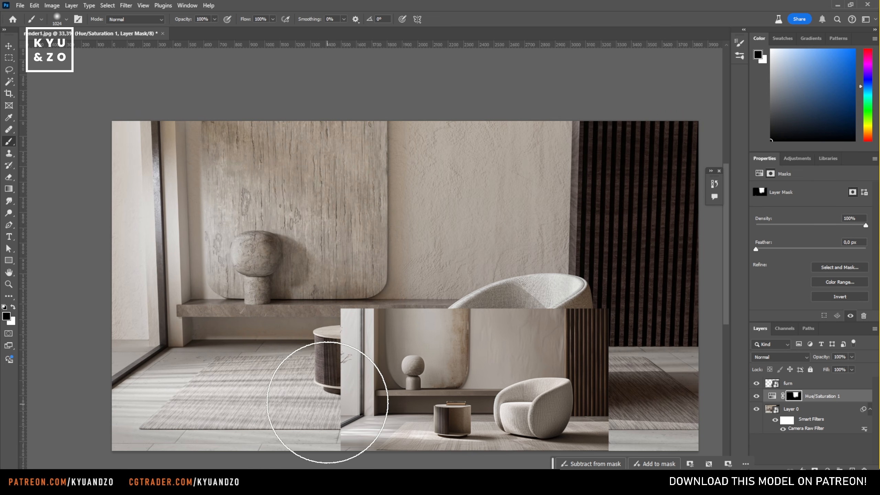
{"action": "key", "text": "x"}
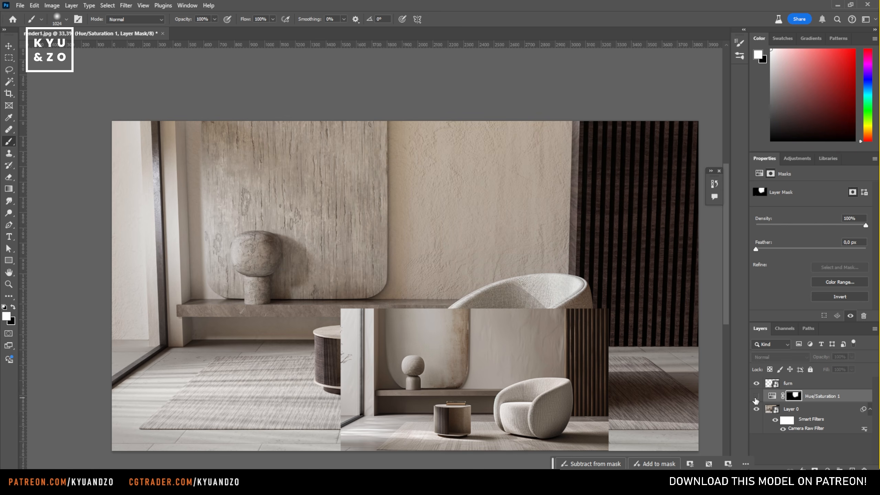
Step: Move the furn reference to the render's lower-right corner, at X 2142 px and Y 1172 px
{"action": "key", "text": "z"}
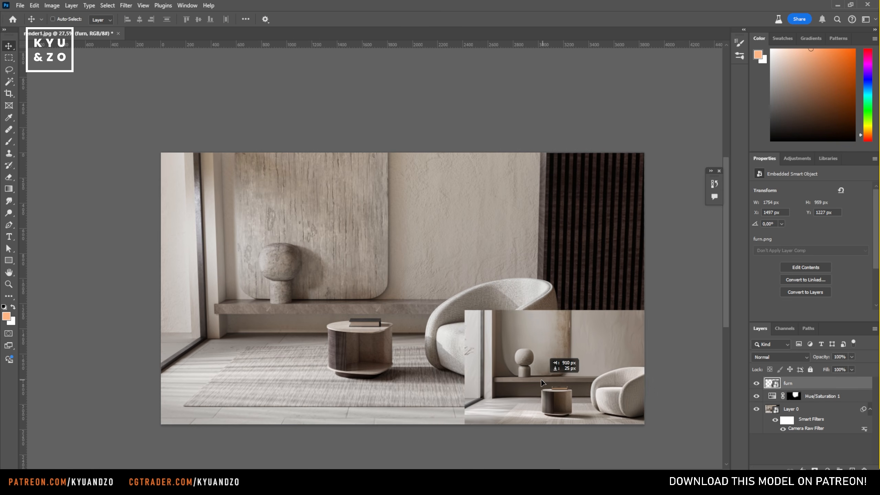
{"action": "left_click_drag", "start_coordinate": [542, 383], "coordinate": [509, 372]}
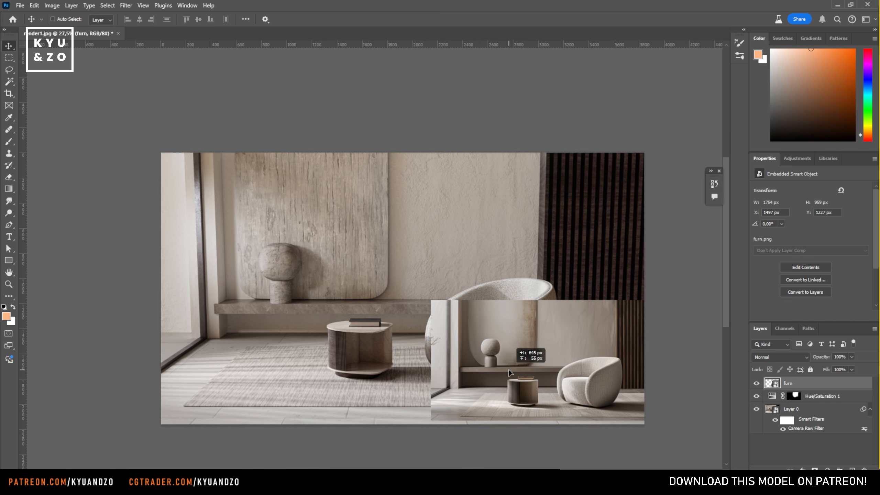
{"action": "scroll", "coordinate": [590, 294], "scroll_direction": "up", "scroll_amount": 2, "text": "alt"}
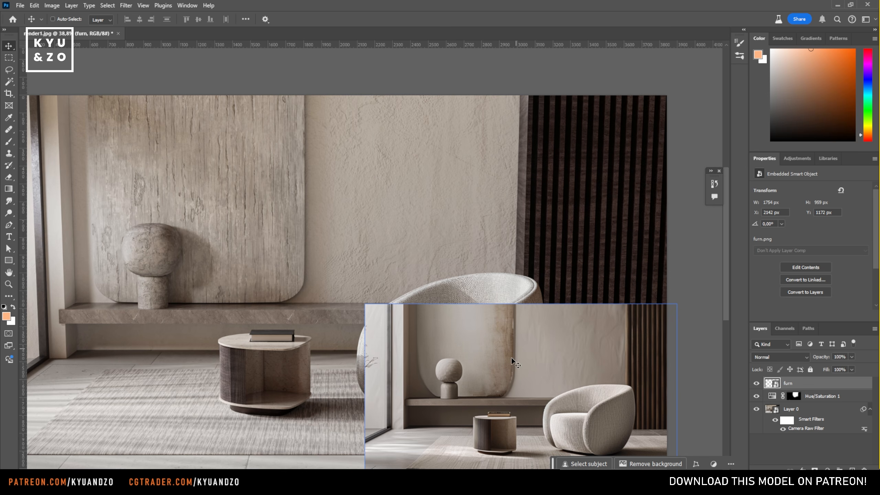
{"action": "left_click_drag", "start_coordinate": [444, 367], "coordinate": [519, 363]}
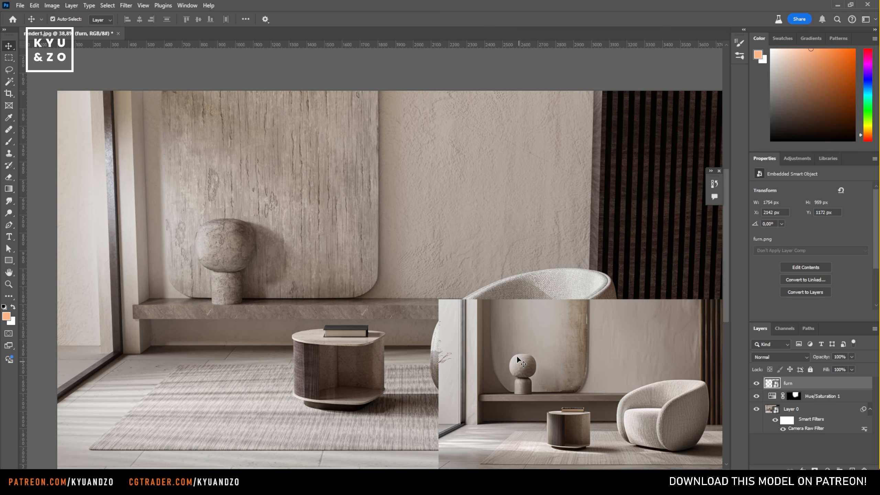
Step: Create a new layer, sample brown from the reference panel's stained edge, and try a brush stroke down the render's wall panel
{"action": "key", "text": "ctrl+alt+shift+n"}
{"action": "key", "text": "b"}
{"action": "left_click", "coordinate": [554, 363], "text": "alt"}
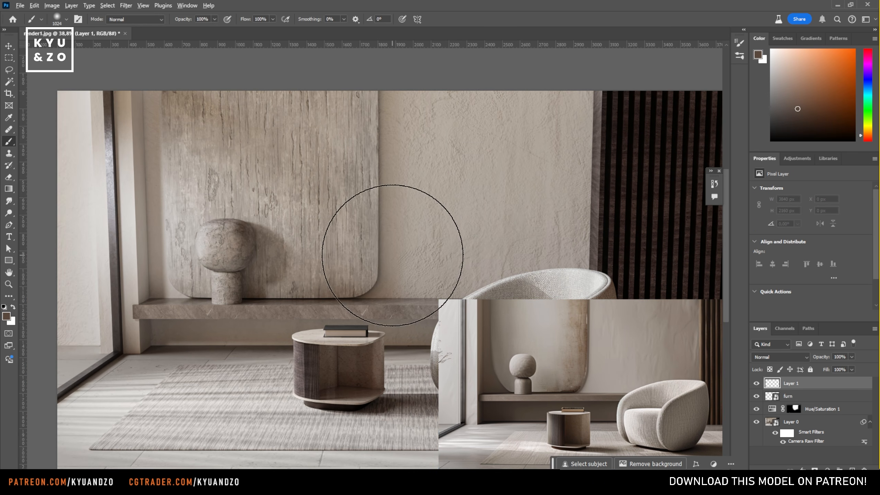
{"action": "right_click_drag", "start_coordinate": [390, 256], "coordinate": [333, 259], "text": "alt"}
{"action": "left_click_drag", "start_coordinate": [347, 113], "coordinate": [349, 259]}
{"action": "key", "text": "ctrl+z"}
Step: Reduce the brush size and opacity and paint a faint brown stain along the right edge of the wall panel
{"action": "right_click_drag", "start_coordinate": [366, 197], "coordinate": [359, 199], "text": "alt"}
{"action": "left_click", "coordinate": [215, 19]}
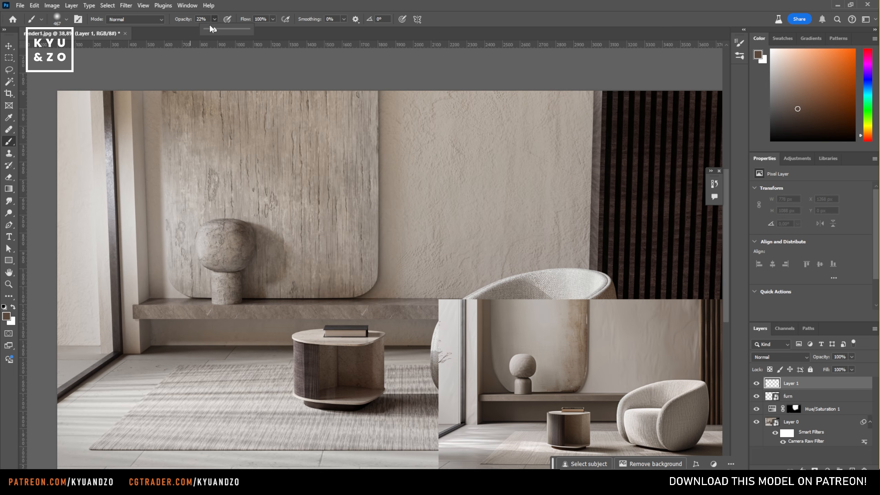
{"action": "left_click_drag", "start_coordinate": [209, 29], "coordinate": [204, 30]}
{"action": "right_click_drag", "start_coordinate": [341, 169], "coordinate": [335, 170], "text": "alt"}
{"action": "mouse_move", "coordinate": [365, 270]}
{"action": "left_mouse_down"}
{"action": "mouse_move", "coordinate": [354, 275]}
{"action": "mouse_move", "coordinate": [363, 271]}
{"action": "mouse_move", "coordinate": [372, 79]}
{"action": "left_mouse_up"}
Step: Try other blend modes on the painted stain layer, Layer 1, and settle on Vivid Light
{"action": "key", "text": "v"}
{"action": "key", "text": "shift+plus"}
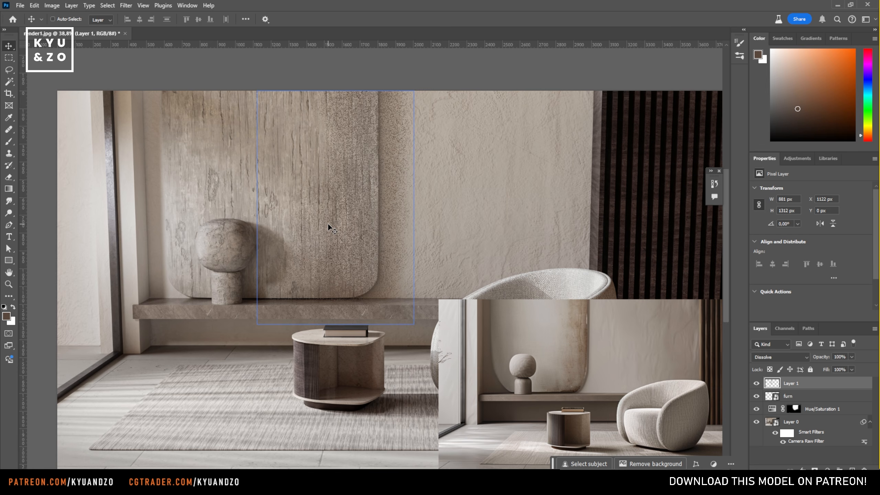
{"action": "key", "text": "shift+plus"}
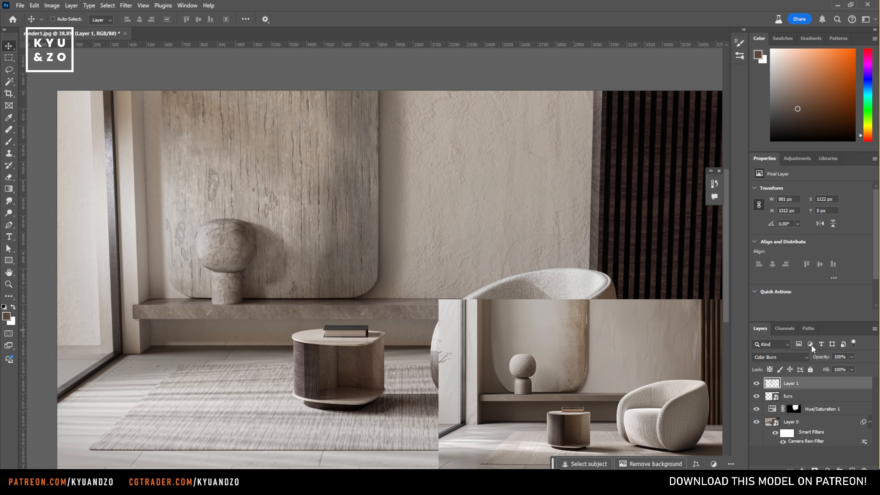
{"action": "left_click", "coordinate": [797, 357]}
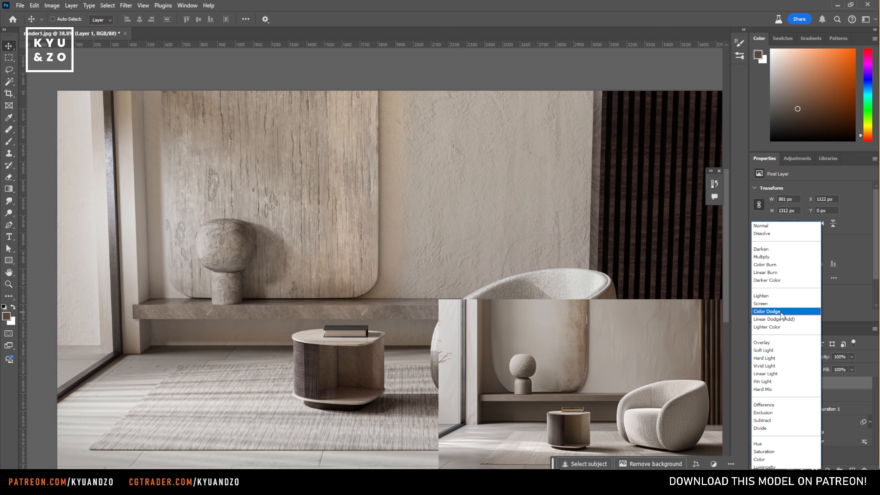
{"action": "left_click", "coordinate": [769, 366]}
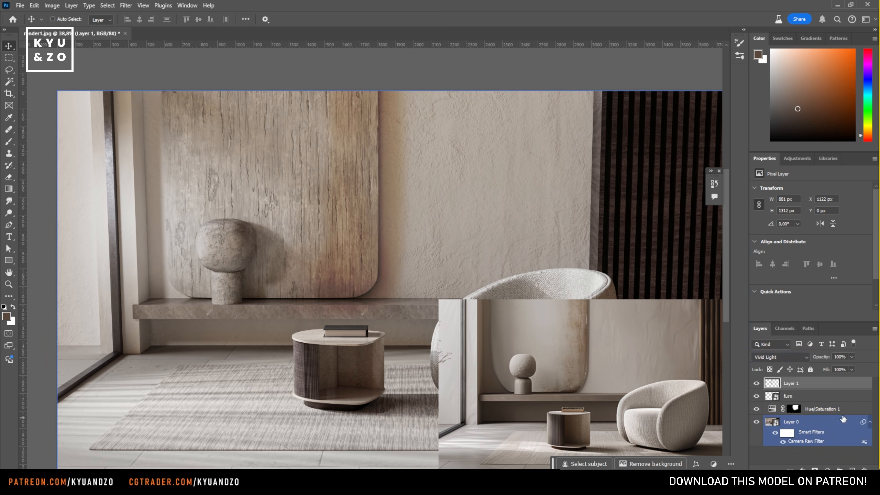
Step: Erase the stain colour spilling onto the plaster beside the wall panel, with the eraser at 70% opacity
{"action": "key", "text": "e"}
{"action": "key", "text": "7"}
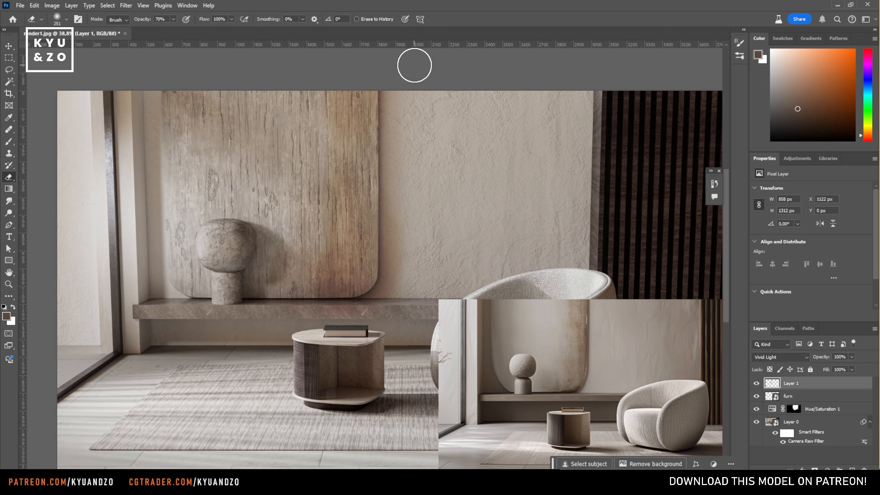
{"action": "mouse_move", "coordinate": [408, 215]}
{"action": "left_mouse_down"}
{"action": "mouse_move", "coordinate": [409, 300]}
{"action": "mouse_move", "coordinate": [355, 324]}
{"action": "mouse_move", "coordinate": [291, 328]}
{"action": "mouse_move", "coordinate": [383, 309]}
{"action": "mouse_move", "coordinate": [404, 294]}
{"action": "mouse_move", "coordinate": [413, 63]}
{"action": "left_mouse_up"}
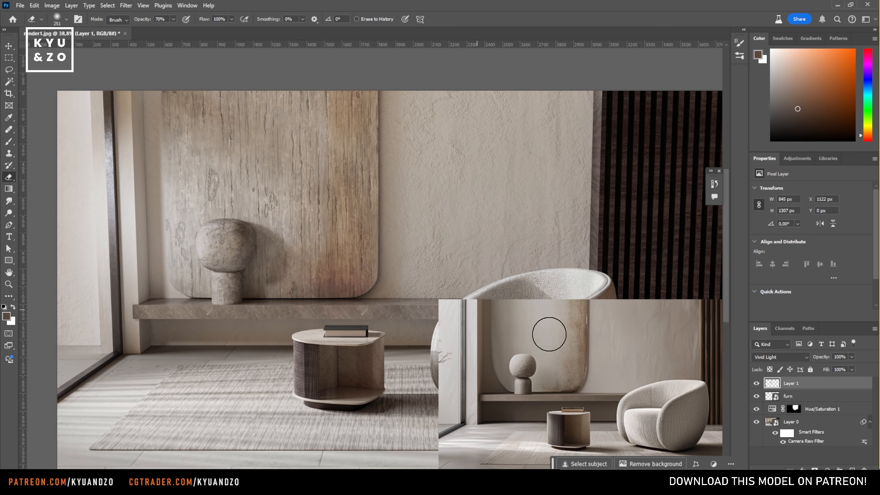
Step: Soften the stain on Layer 1 with a Gaussian Blur of 286.1 pixels radius
{"action": "left_click", "coordinate": [126, 5]}
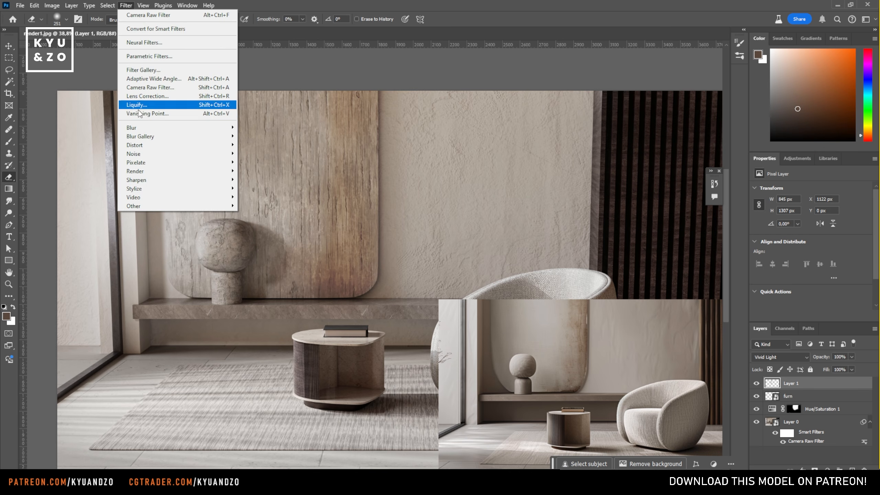
{"action": "mouse_move", "coordinate": [145, 123]}
{"action": "left_click", "coordinate": [260, 162]}
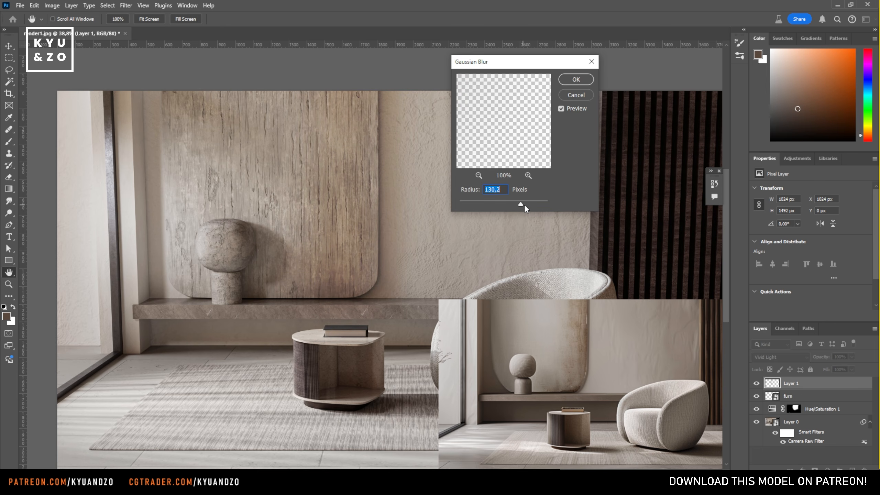
{"action": "left_click_drag", "start_coordinate": [525, 205], "coordinate": [535, 206]}
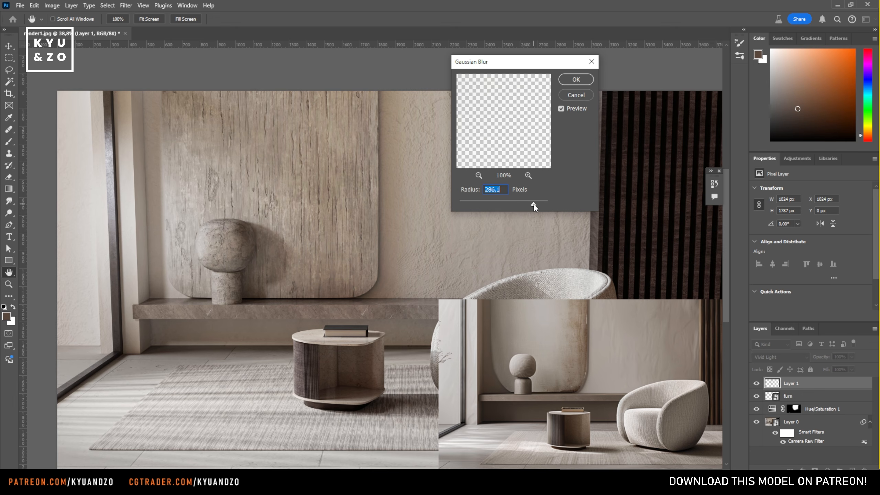
{"action": "key", "text": "Return"}
Step: Stretch the blurred stain layer horizontally to 2335 px wide and shift it sideways over the wall panel
{"action": "key", "text": "ctrl+t"}
{"action": "left_click_drag", "start_coordinate": [216, 234], "coordinate": [174, 235], "text": "alt"}
{"action": "key", "text": "Return"}
{"action": "mouse_move", "coordinate": [364, 202]}
{"action": "left_mouse_down"}
{"action": "mouse_move", "coordinate": [333, 202]}
{"action": "mouse_move", "coordinate": [356, 202]}
{"action": "mouse_move", "coordinate": [338, 202]}
{"action": "mouse_move", "coordinate": [348, 202]}
{"action": "left_mouse_up"}
{"action": "key", "text": "z"}
{"action": "left_click_drag", "start_coordinate": [290, 215], "coordinate": [233, 298]}
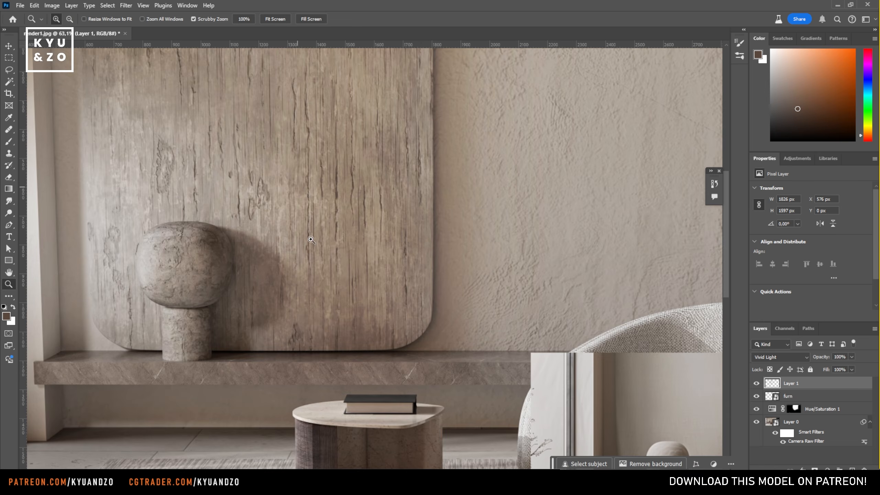
{"action": "left_click_drag", "start_coordinate": [351, 215], "coordinate": [320, 233]}
{"action": "key", "text": "v"}
{"action": "key", "text": "ctrl+t"}
{"action": "left_click_drag", "start_coordinate": [347, 214], "coordinate": [345, 217]}
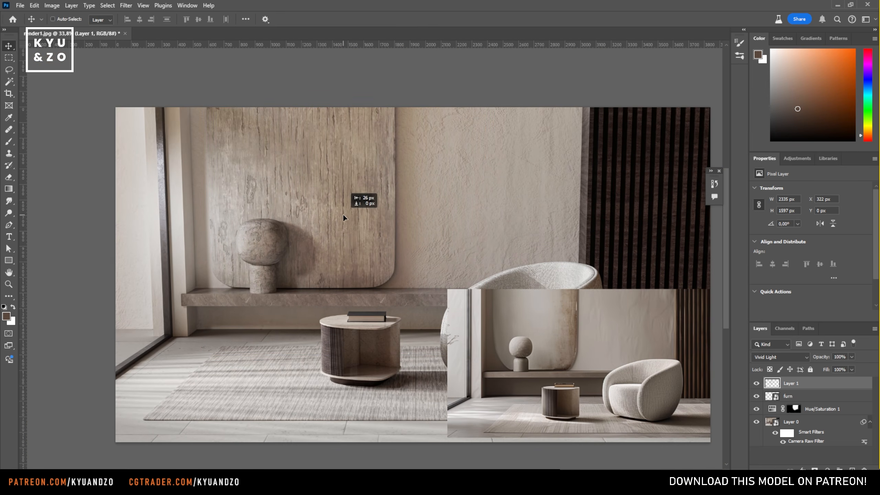
Step: Set the opacity of Layer 1 to 44% and check the softened stain against the reference
{"action": "key", "text": "e"}
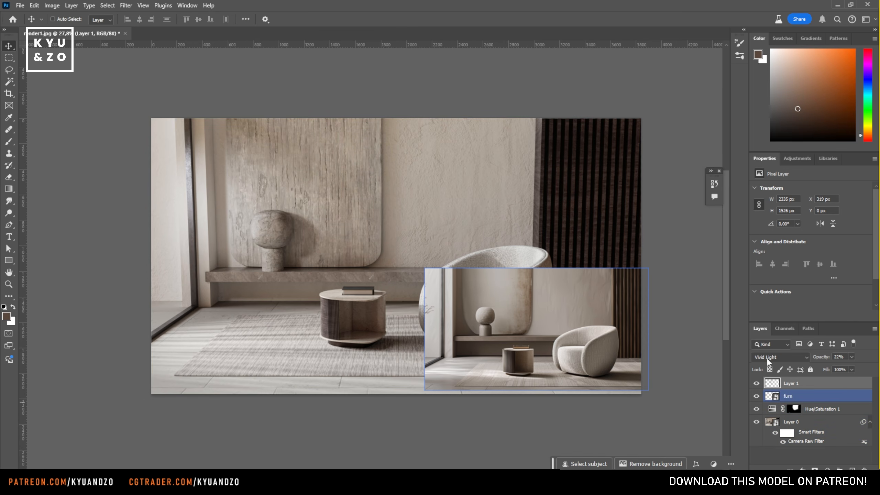
{"action": "key", "text": "3"}
{"action": "key", "text": "2"}
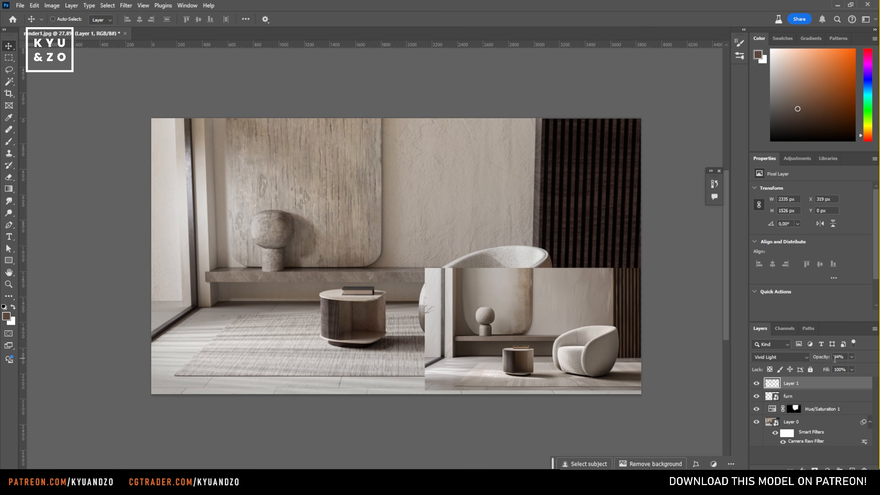
{"action": "left_click_drag", "start_coordinate": [494, 382], "coordinate": [484, 383], "text": "ctrl"}
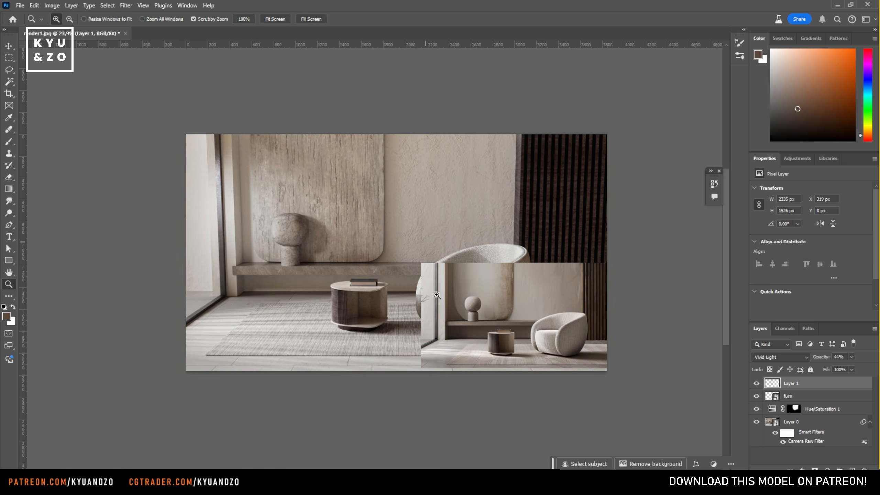
{"action": "left_click", "coordinate": [484, 395], "text": "ctrl"}
{"action": "left_click", "coordinate": [448, 312], "text": "ctrl"}
{"action": "left_click_drag", "start_coordinate": [448, 311], "coordinate": [480, 312], "text": "ctrl"}
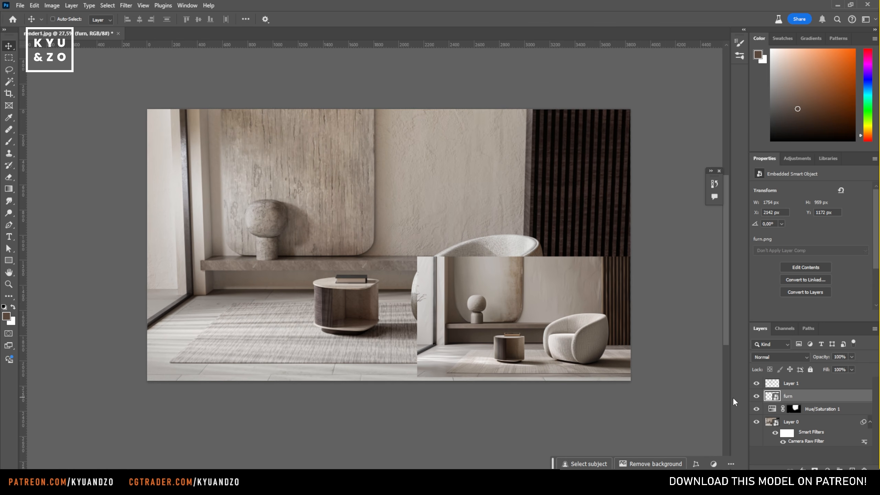
Step: Hide the furn reference layer and add an Exposure adjustment layer directly above Layer 0
{"action": "left_click", "coordinate": [756, 396]}
{"action": "left_click", "coordinate": [804, 423]}
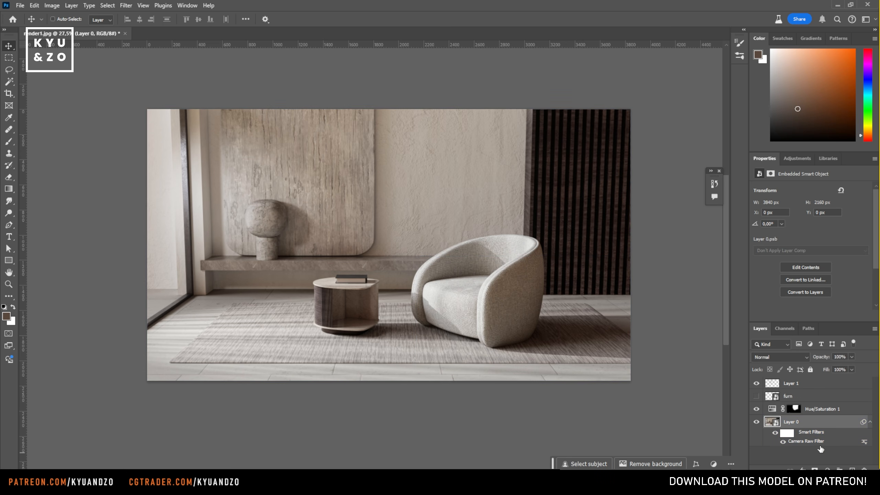
{"action": "left_click", "coordinate": [829, 470]}
{"action": "left_click", "coordinate": [841, 361]}
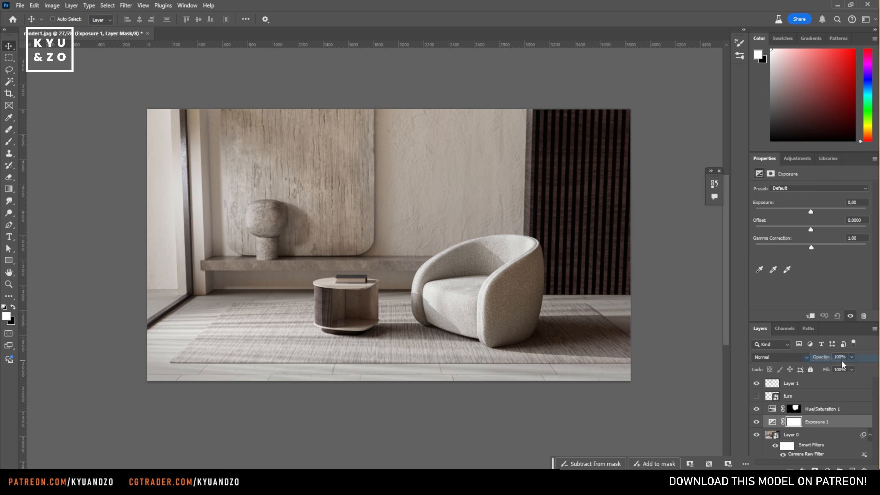
Step: Try different offset and gamma correction amounts on the Exposure adjustment and compare the render with it off and on
{"action": "mouse_move", "coordinate": [809, 230]}
{"action": "left_mouse_down"}
{"action": "mouse_move", "coordinate": [800, 230]}
{"action": "mouse_move", "coordinate": [811, 230]}
{"action": "left_mouse_up"}
{"action": "left_click_drag", "start_coordinate": [811, 247], "coordinate": [803, 247]}
{"action": "left_click_drag", "start_coordinate": [809, 246], "coordinate": [812, 246]}
{"action": "left_click", "coordinate": [756, 422]}
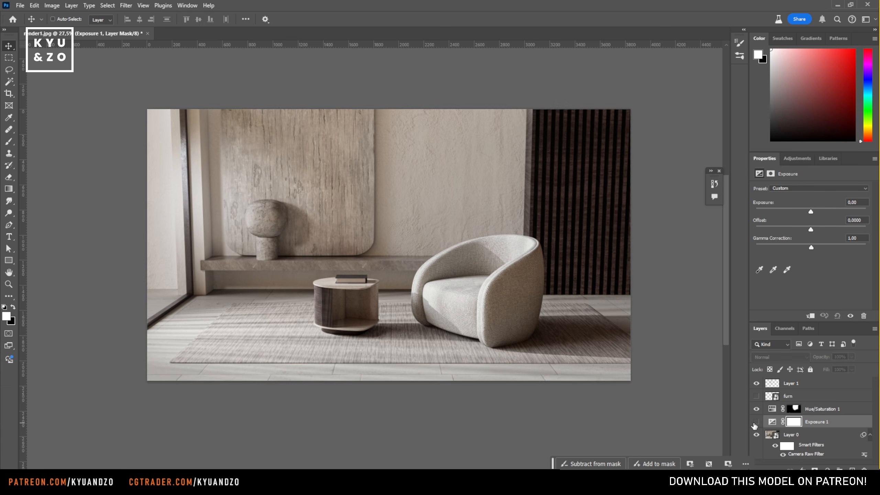
{"action": "left_click", "coordinate": [756, 422]}
Step: Move the Exposure adjustment above Layer 1 to the top of the layer stack and compare it off and on
{"action": "left_click_drag", "start_coordinate": [826, 422], "coordinate": [825, 397]}
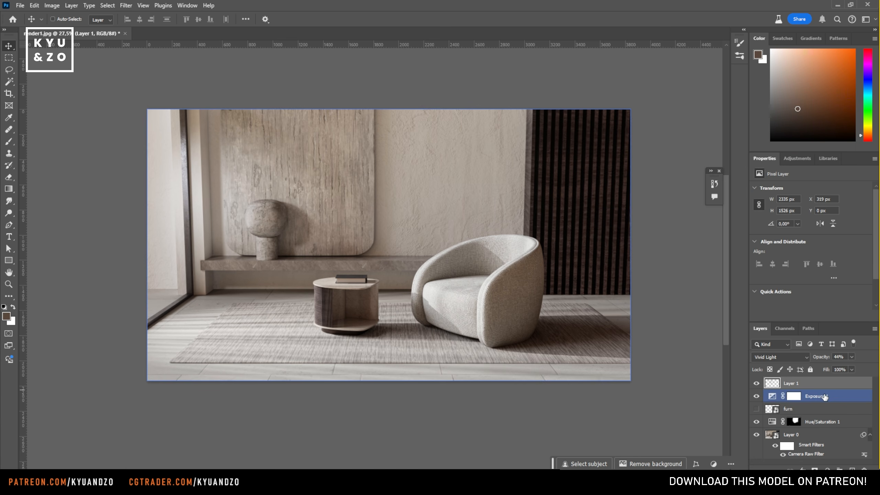
{"action": "left_click_drag", "start_coordinate": [825, 397], "coordinate": [835, 382]}
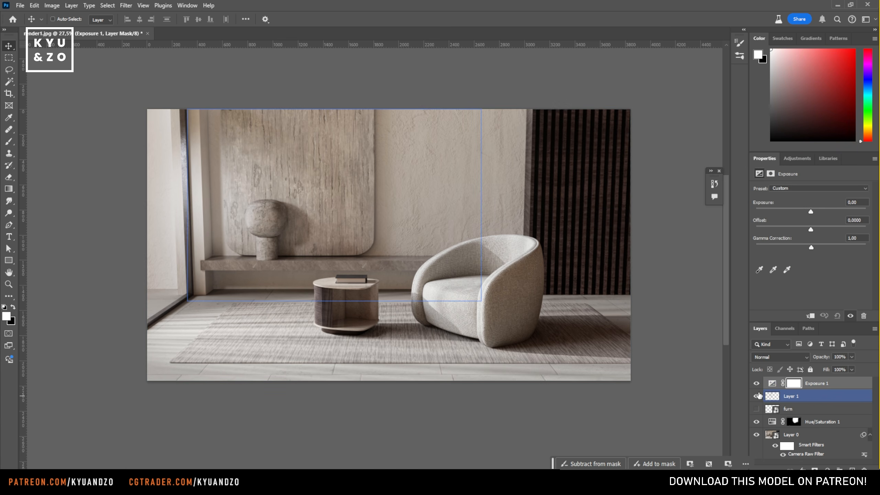
{"action": "left_click", "coordinate": [756, 383]}
{"action": "left_click", "coordinate": [756, 383]}
{"action": "left_click", "coordinate": [756, 383]}
{"action": "left_click", "coordinate": [756, 383]}
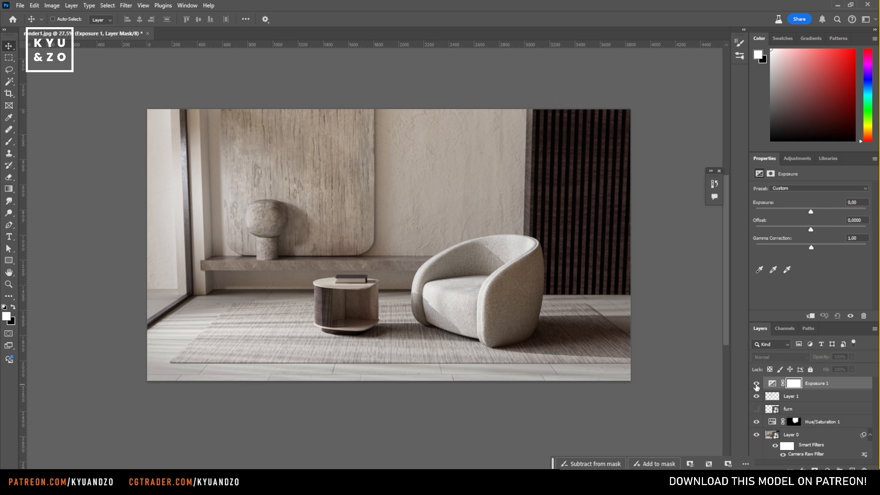
{"action": "left_click", "coordinate": [756, 384]}
{"action": "left_click", "coordinate": [756, 384]}
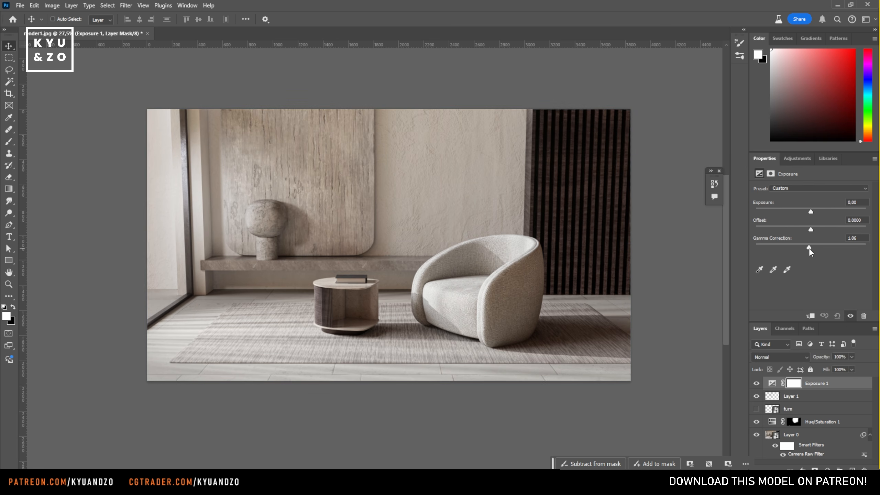
Step: Set the Exposure adjustment's gamma correction to 0.96 and its offset to 0.001
{"action": "left_click_drag", "start_coordinate": [810, 247], "coordinate": [813, 248]}
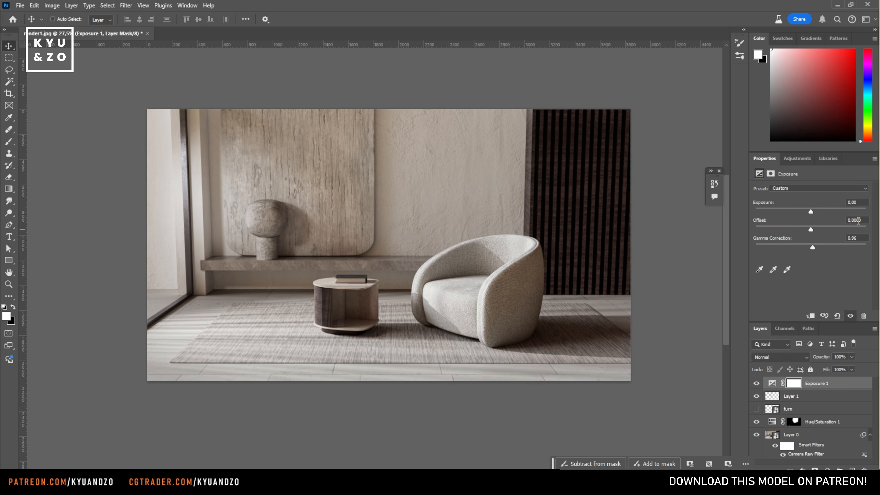
{"action": "left_click_drag", "start_coordinate": [862, 220], "coordinate": [856, 221]}
{"action": "key", "text": "BackSpace"}
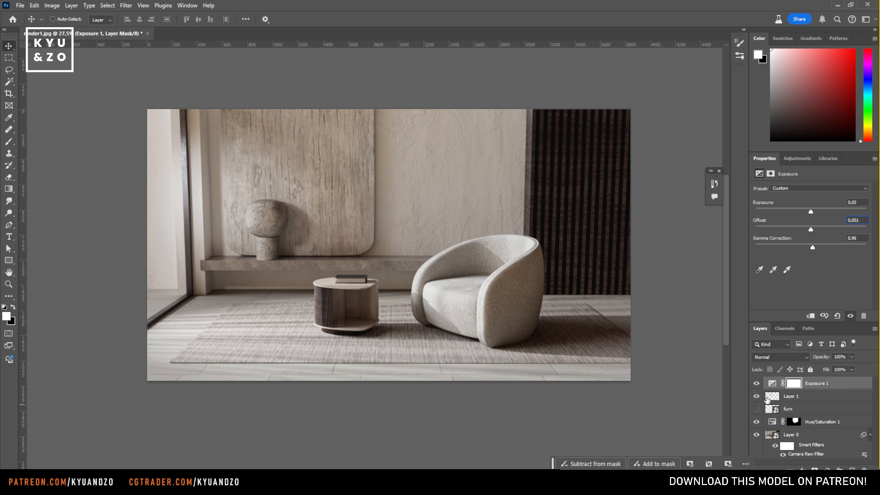
{"action": "key", "text": "Return"}
Step: Compare the render with and without the Exposure adjustment, both close up at the dark slat wall and in full view
{"action": "left_click", "coordinate": [756, 383]}
{"action": "left_click", "coordinate": [756, 383]}
{"action": "left_click_drag", "start_coordinate": [578, 249], "coordinate": [601, 260]}
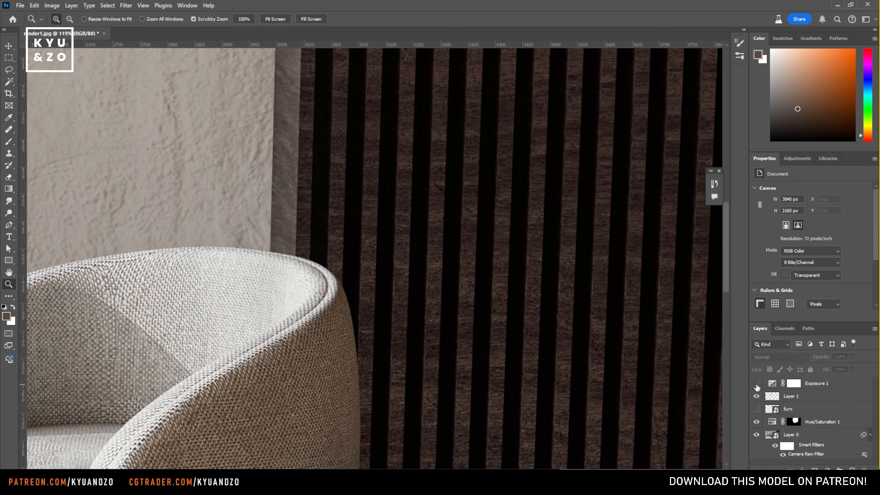
{"action": "left_click", "coordinate": [756, 384]}
{"action": "left_click", "coordinate": [757, 384]}
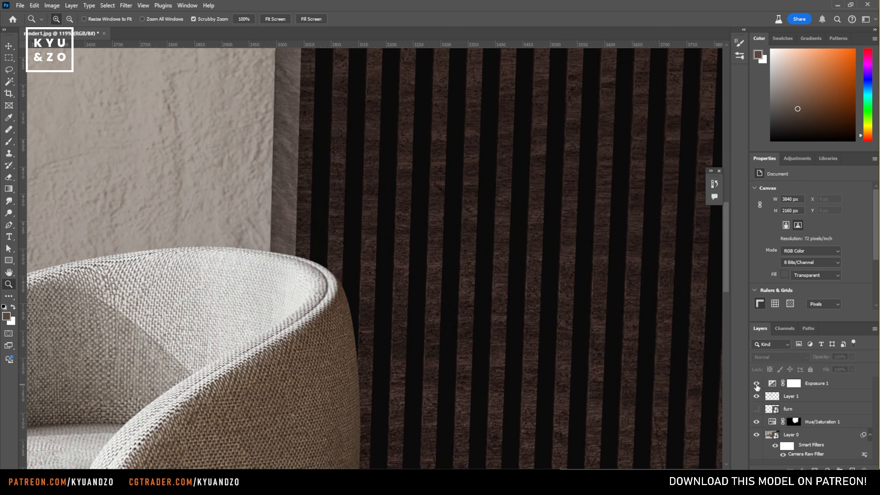
{"action": "left_click", "coordinate": [757, 383]}
{"action": "left_click", "coordinate": [757, 385]}
{"action": "left_click_drag", "start_coordinate": [545, 287], "coordinate": [465, 325]}
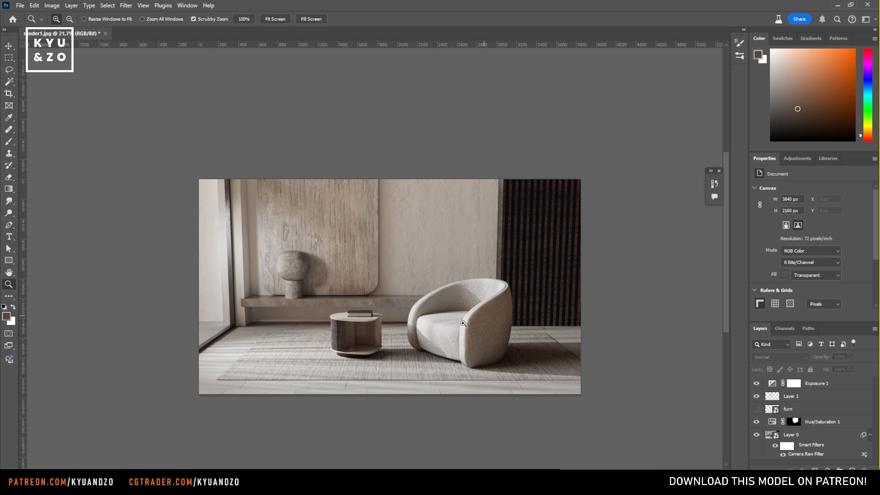
{"action": "left_click_drag", "start_coordinate": [282, 289], "coordinate": [301, 289]}
{"action": "left_click_drag", "start_coordinate": [344, 326], "coordinate": [702, 381]}
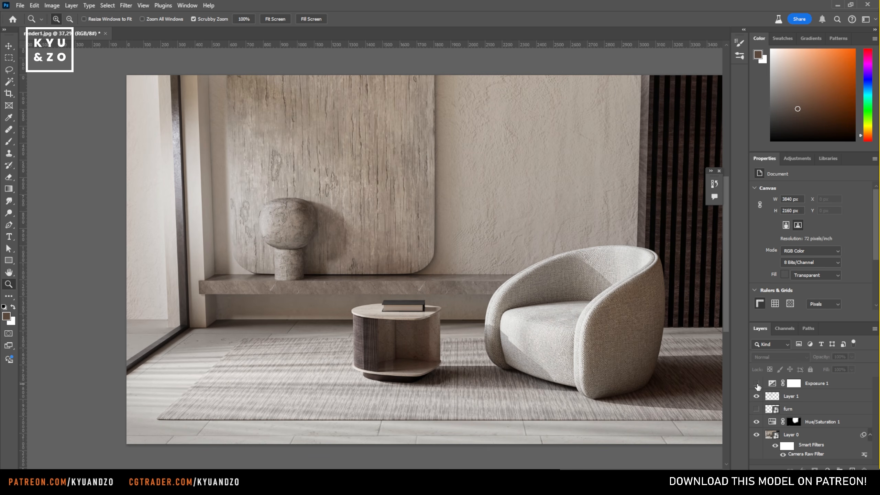
{"action": "left_click", "coordinate": [756, 384]}
{"action": "left_click_drag", "start_coordinate": [519, 308], "coordinate": [465, 309]}
{"action": "left_click_drag", "start_coordinate": [623, 347], "coordinate": [641, 347]}
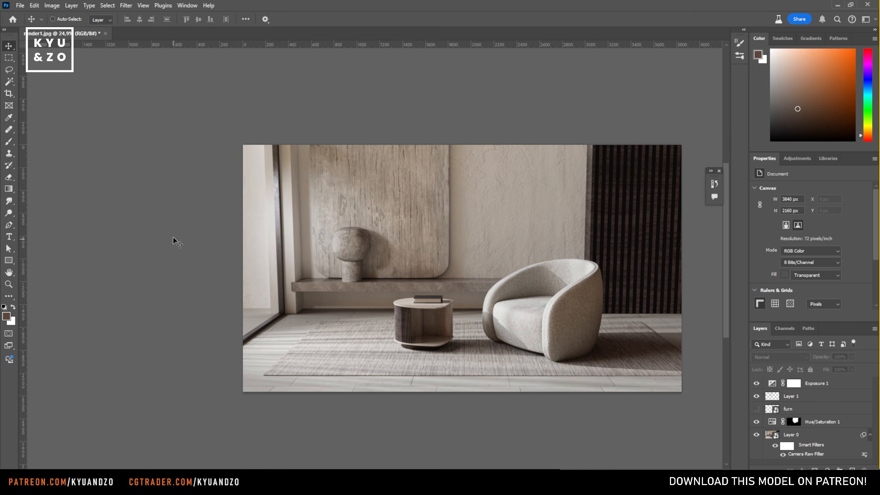
{"action": "left_click_drag", "start_coordinate": [554, 297], "coordinate": [572, 297]}
Step: Bring the furn reference to the top of the layer stack, show it and enlarge it over the render to 3892 by 2128 px
{"action": "left_click_drag", "start_coordinate": [844, 411], "coordinate": [794, 380]}
{"action": "left_click", "coordinate": [756, 383]}
{"action": "key", "text": "v"}
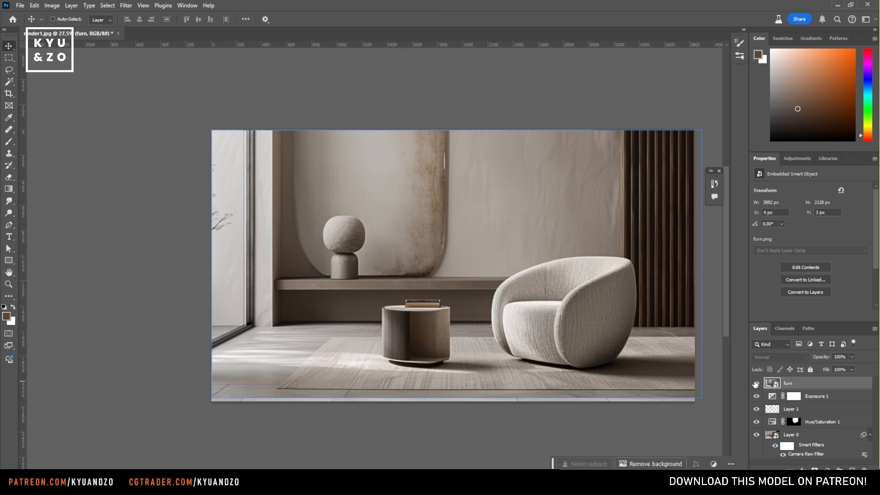
Step: Compare the finished render with the reference image by repeatedly hiding and showing the furn layer
{"action": "left_click", "coordinate": [756, 384]}
{"action": "left_click", "coordinate": [756, 384]}
{"action": "left_click", "coordinate": [756, 384]}
{"action": "left_click", "coordinate": [756, 384]}
{"action": "left_click", "coordinate": [756, 384]}
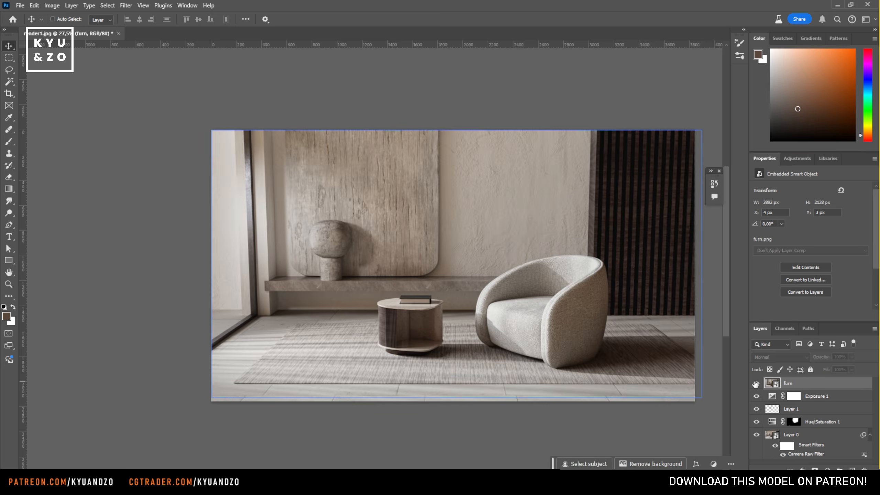
{"action": "left_click", "coordinate": [756, 384]}
{"action": "left_click", "coordinate": [756, 384]}
{"action": "left_click", "coordinate": [756, 383]}
{"action": "left_click", "coordinate": [756, 384]}
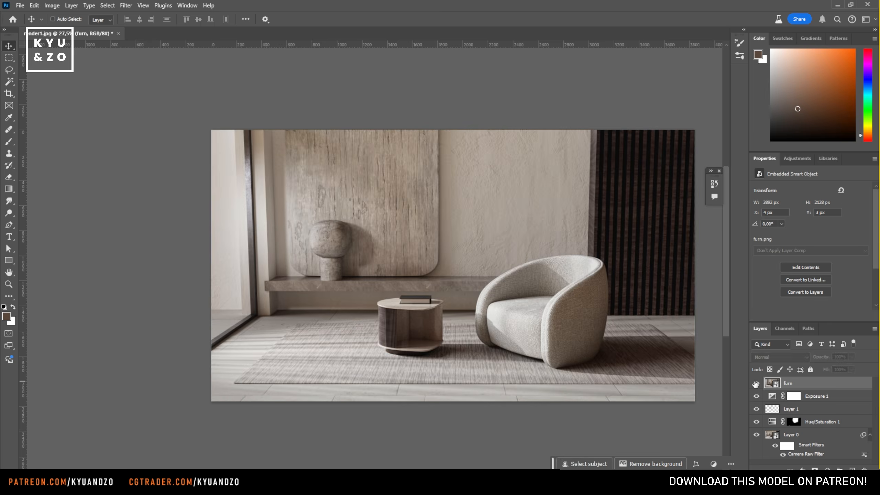
{"action": "left_click", "coordinate": [756, 384]}
{"action": "left_click", "coordinate": [756, 383]}
{"action": "left_click", "coordinate": [756, 384]}
{"action": "left_click", "coordinate": [756, 384]}
{"action": "left_click", "coordinate": [756, 384]}
{"action": "left_click", "coordinate": [756, 383]}
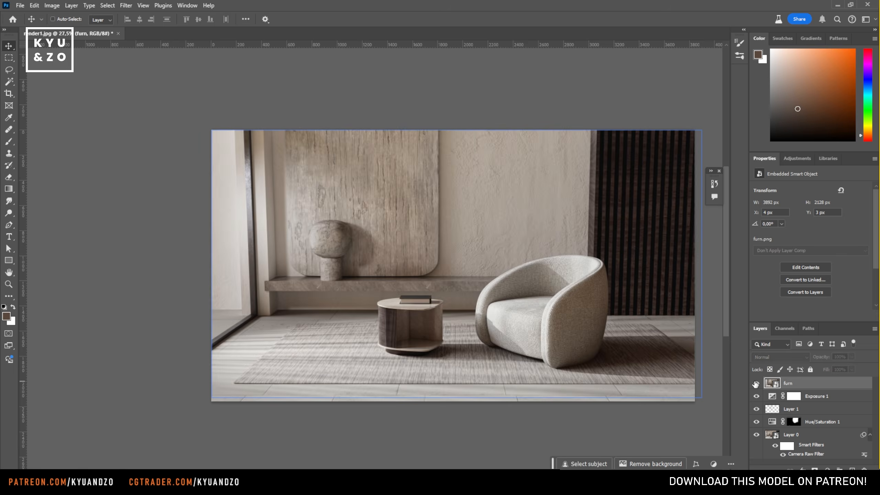
{"action": "left_click", "coordinate": [756, 384]}
{"action": "left_click", "coordinate": [756, 384]}
{"action": "left_click", "coordinate": [756, 384]}
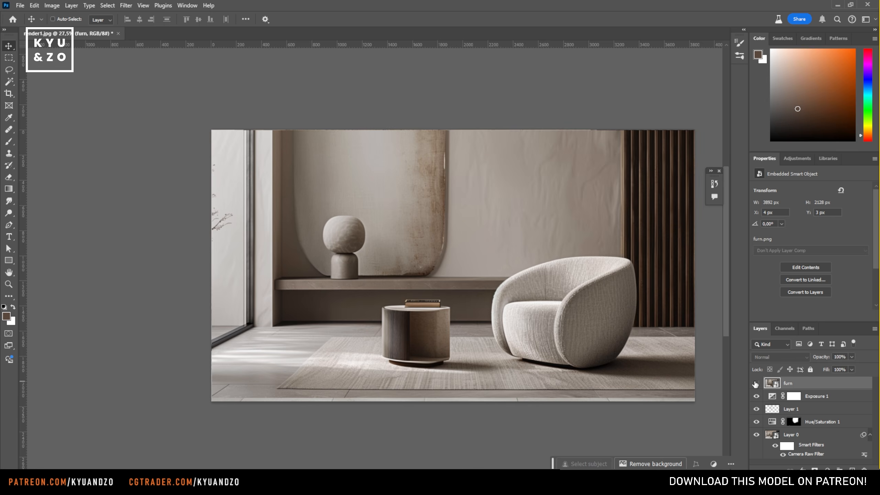
{"action": "left_click", "coordinate": [756, 383]}
{"action": "left_click", "coordinate": [756, 383]}
{"action": "left_click", "coordinate": [756, 383]}
{"action": "left_click", "coordinate": [756, 383]}
{"action": "left_click", "coordinate": [756, 384]}
{"action": "left_click", "coordinate": [756, 384]}
{"action": "left_click", "coordinate": [756, 384]}
{"action": "left_click", "coordinate": [756, 383]}
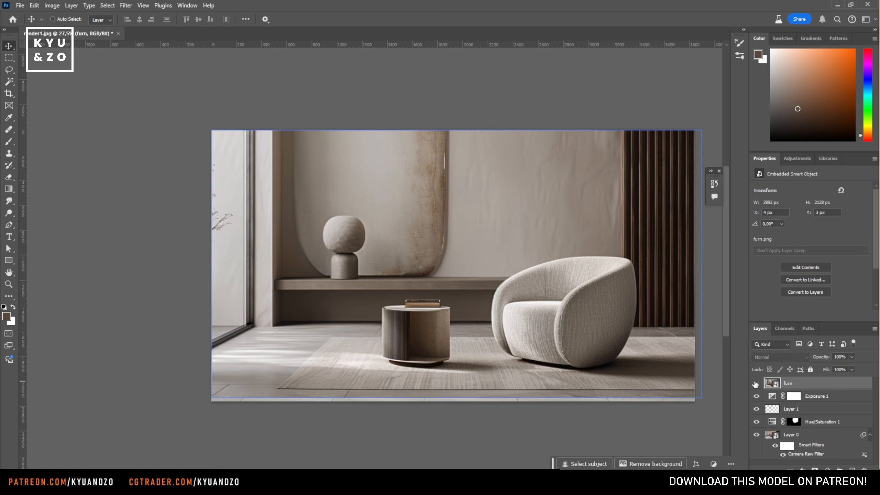
Step: Check the armchair, side table, lamp, walls and slat panel against the reference by toggling the furn layer's visibility over the render
{"action": "left_click", "coordinate": [756, 384]}
{"action": "left_click", "coordinate": [756, 384]}
{"action": "left_click", "coordinate": [756, 384]}
{"action": "left_click", "coordinate": [756, 384]}
{"action": "left_click", "coordinate": [756, 383]}
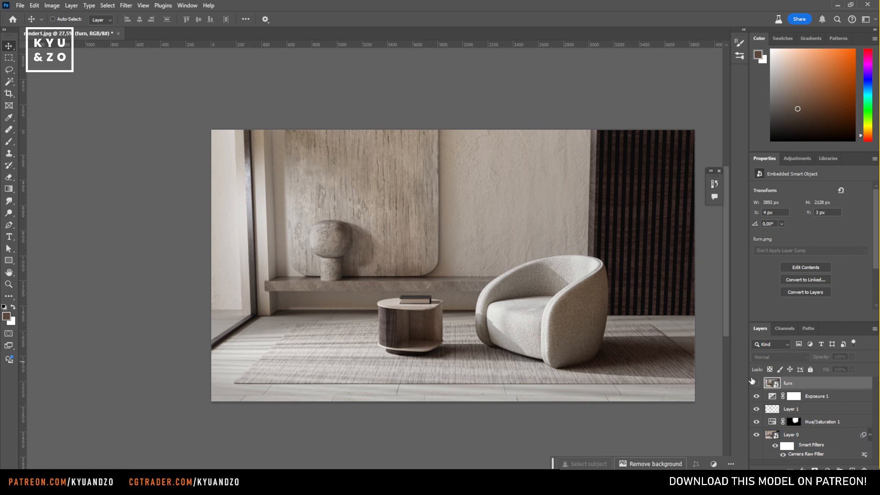
{"action": "left_click", "coordinate": [757, 384]}
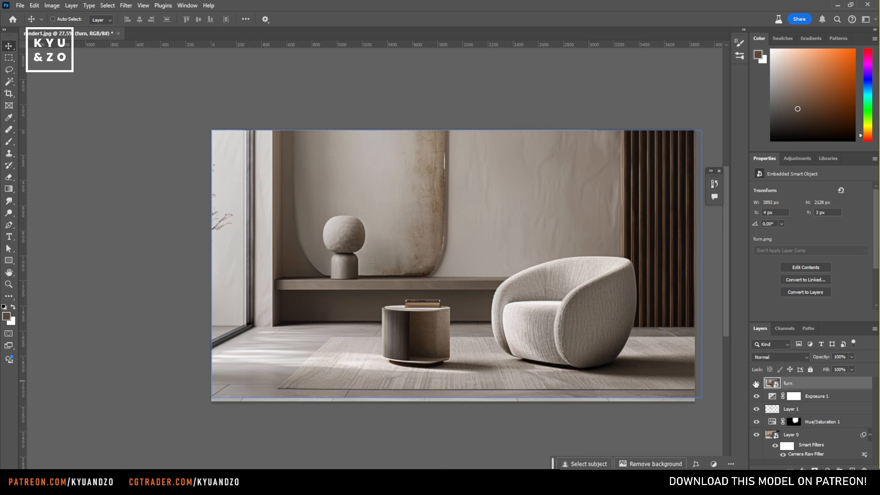
{"action": "left_click", "coordinate": [756, 383]}
{"action": "left_click", "coordinate": [756, 384]}
{"action": "left_click", "coordinate": [756, 384]}
{"action": "left_click", "coordinate": [756, 384]}
{"action": "left_click", "coordinate": [756, 384]}
{"action": "left_click", "coordinate": [756, 384]}
{"action": "left_click", "coordinate": [756, 384]}
{"action": "left_click", "coordinate": [756, 384]}
{"action": "left_click", "coordinate": [756, 384]}
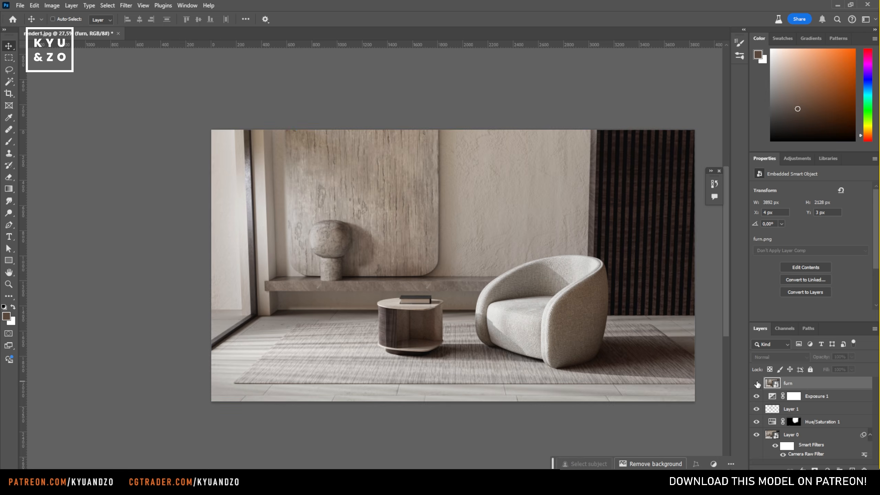
{"action": "left_click", "coordinate": [756, 384]}
{"action": "left_click", "coordinate": [756, 384]}
{"action": "left_click", "coordinate": [756, 384]}
{"action": "left_click", "coordinate": [756, 384]}
{"action": "left_click", "coordinate": [756, 383]}
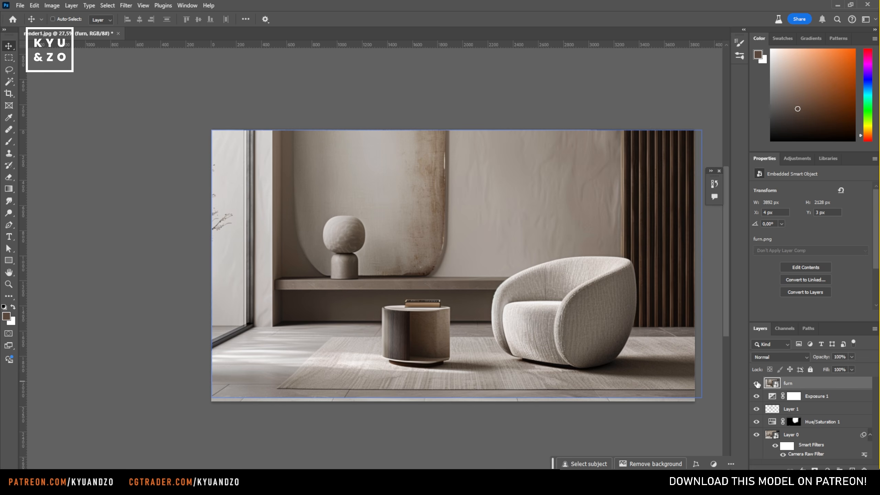
{"action": "left_click", "coordinate": [756, 383]}
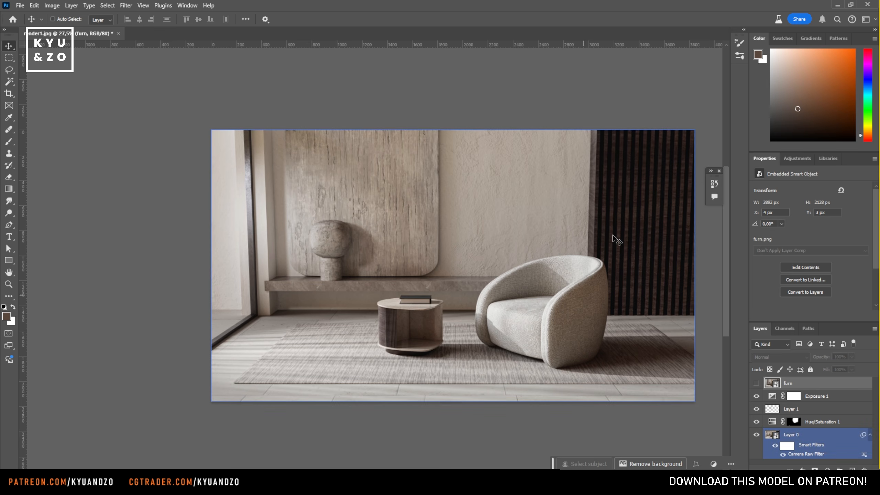
{"action": "left_click", "coordinate": [757, 383]}
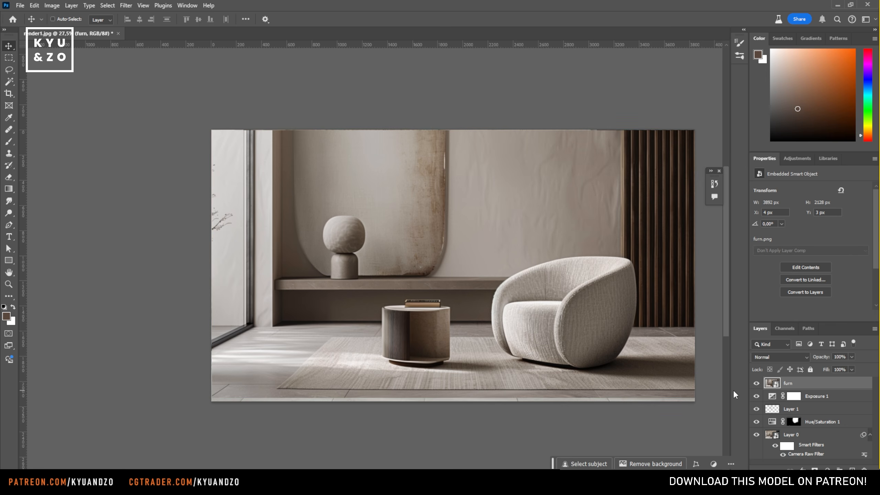
Step: Hide the furn reference layer and examine the finished render at a closer magnification
{"action": "left_click", "coordinate": [756, 384]}
{"action": "key", "text": "z"}
{"action": "left_click_drag", "start_coordinate": [465, 272], "coordinate": [446, 276]}
{"action": "left_click_drag", "start_coordinate": [387, 263], "coordinate": [317, 247]}
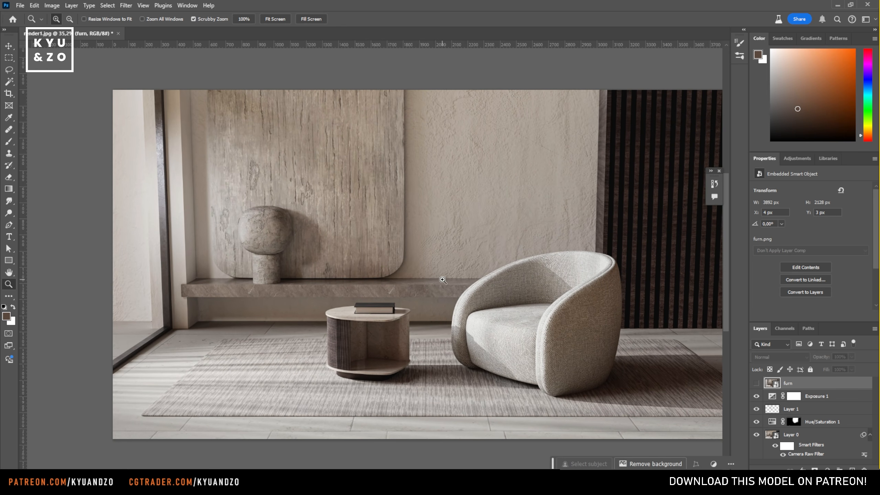
{"action": "left_click_drag", "start_coordinate": [458, 206], "coordinate": [444, 228]}
{"action": "key", "text": "v"}
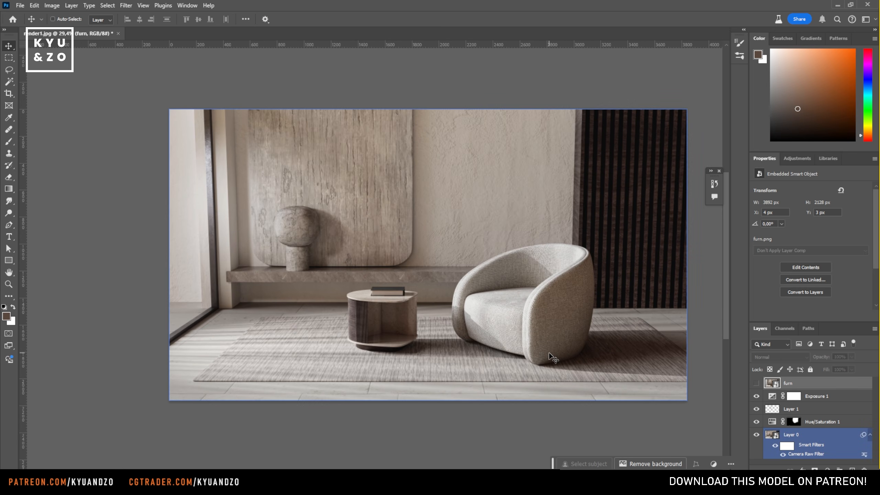